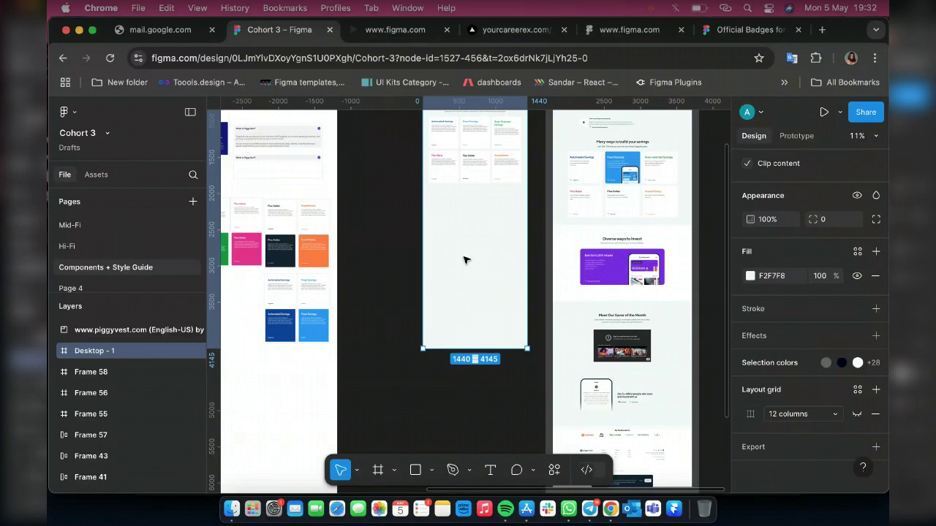
Drag the Desktop - 1 frame's bottom edge down to make room for a new section
scroll(466, 257, down, 3)
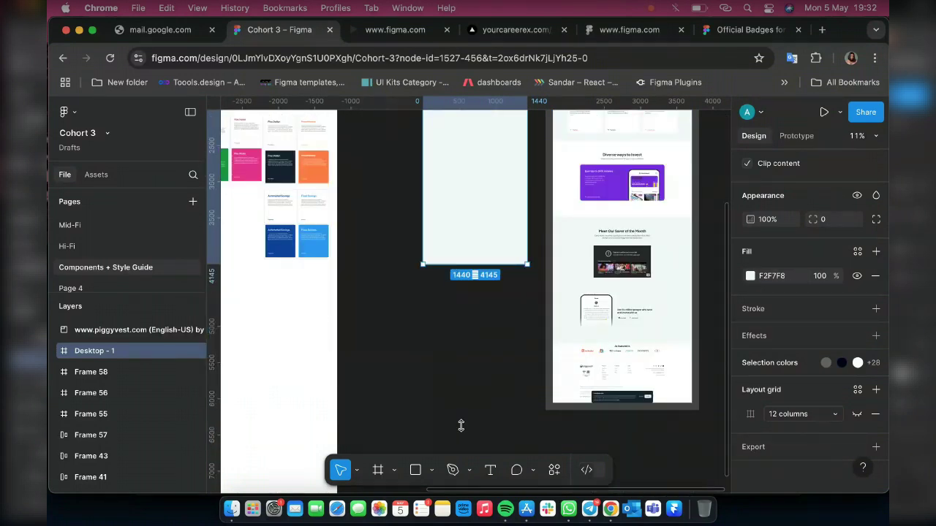
drag(462, 426, 461, 452)
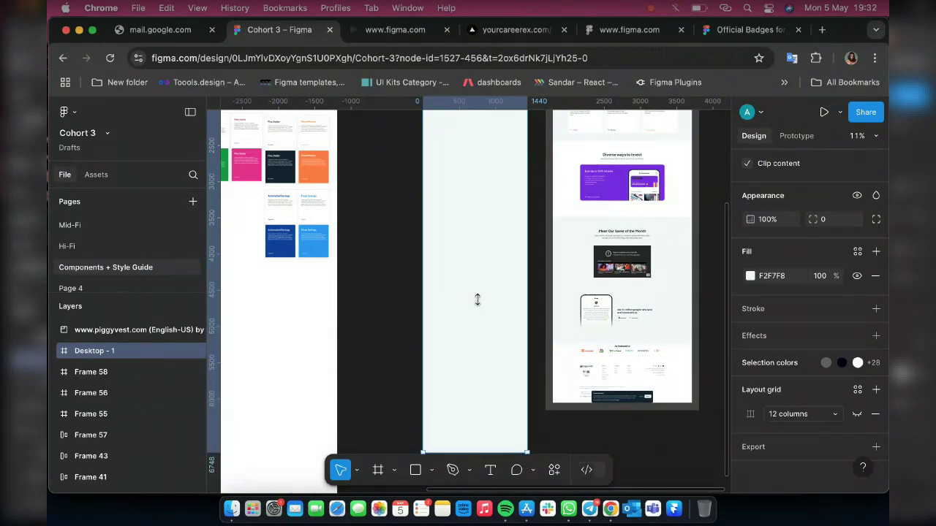
scroll(454, 299, up, 3)
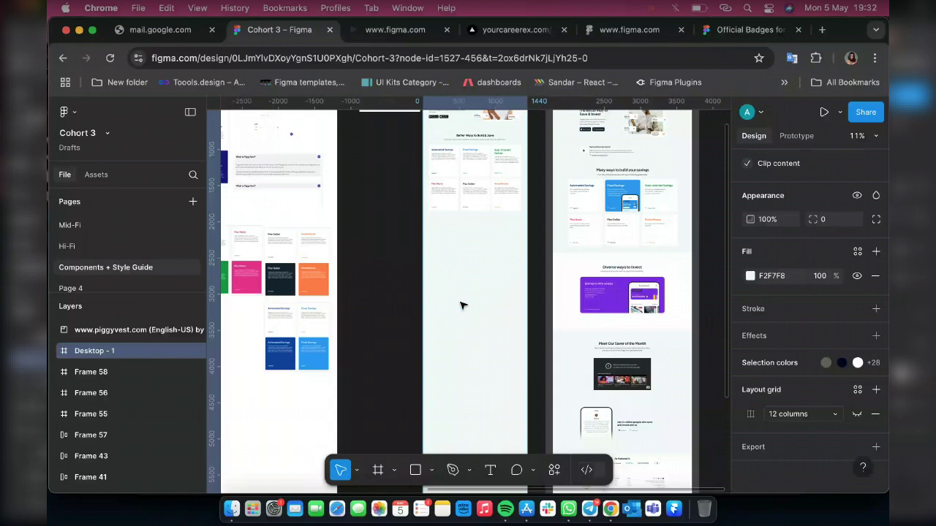
scroll(468, 311, up, 5)
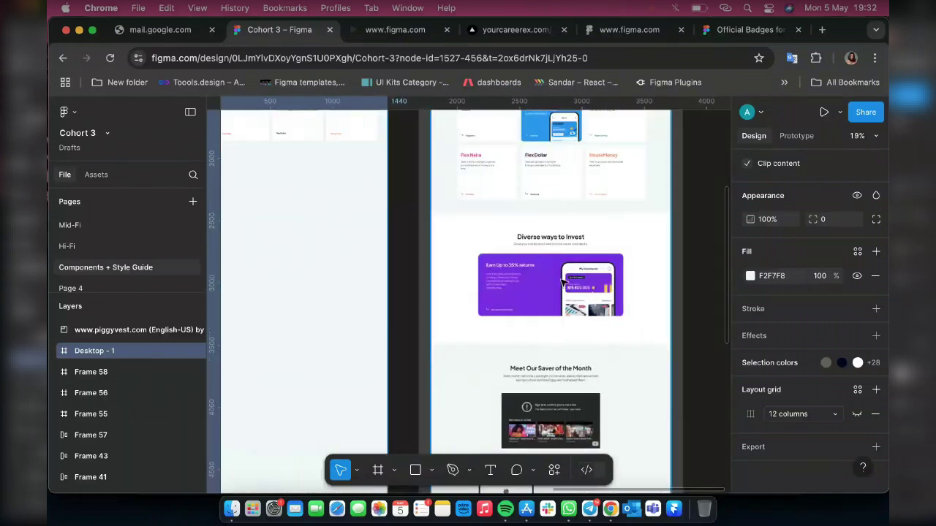
scroll(562, 283, up, 5)
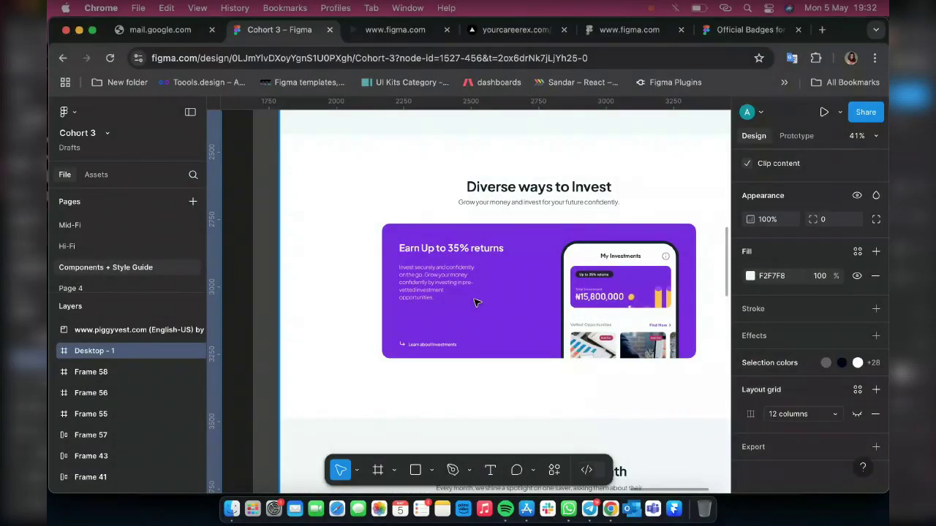
scroll(479, 304, left, 5)
Draw a 644×561 grey placeholder rectangle below the savings cards
scroll(441, 308, left, 3)
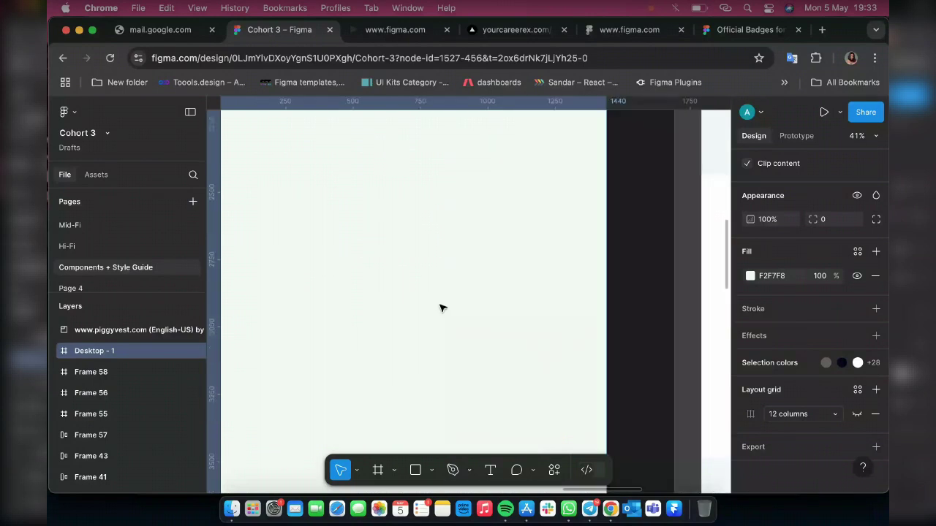
key(r)
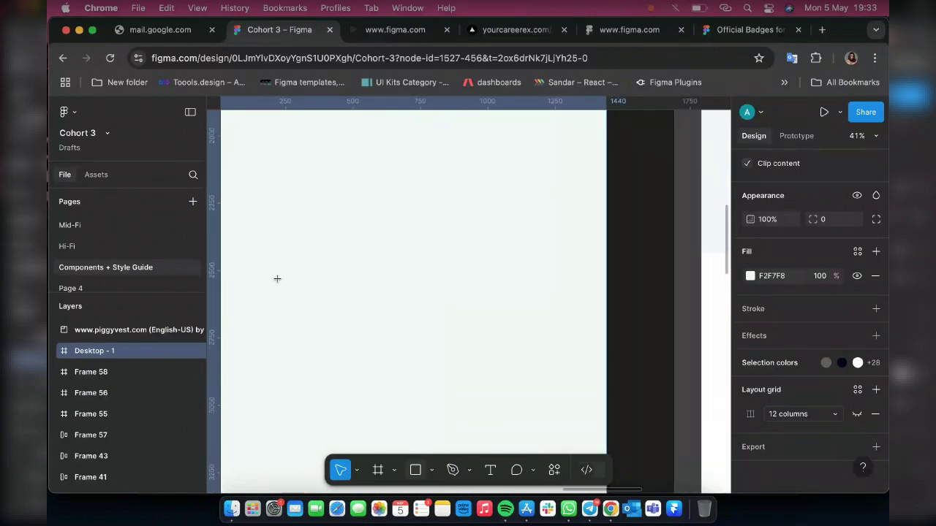
scroll(360, 277, left, 3)
scroll(445, 236, up, 3)
scroll(434, 253, down, 1)
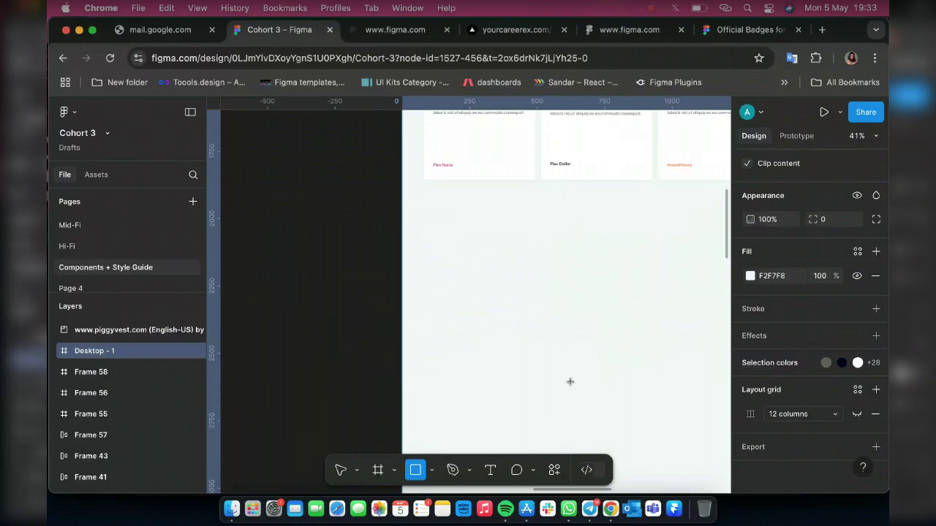
mouse_move(434, 234)
mouse_down()
mouse_move(571, 382)
mouse_move(608, 386)
mouse_up()
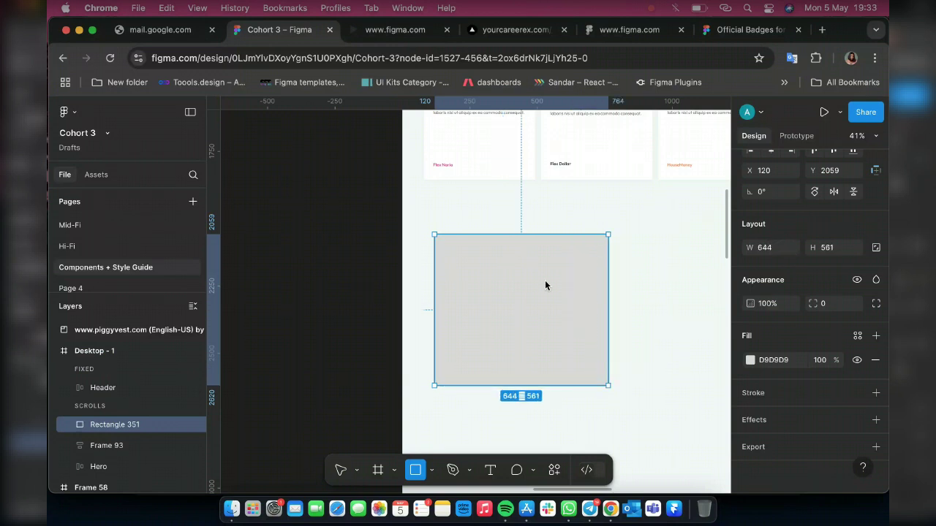
Try a 500 width on the rectangle, then undo back to 644
click(767, 248)
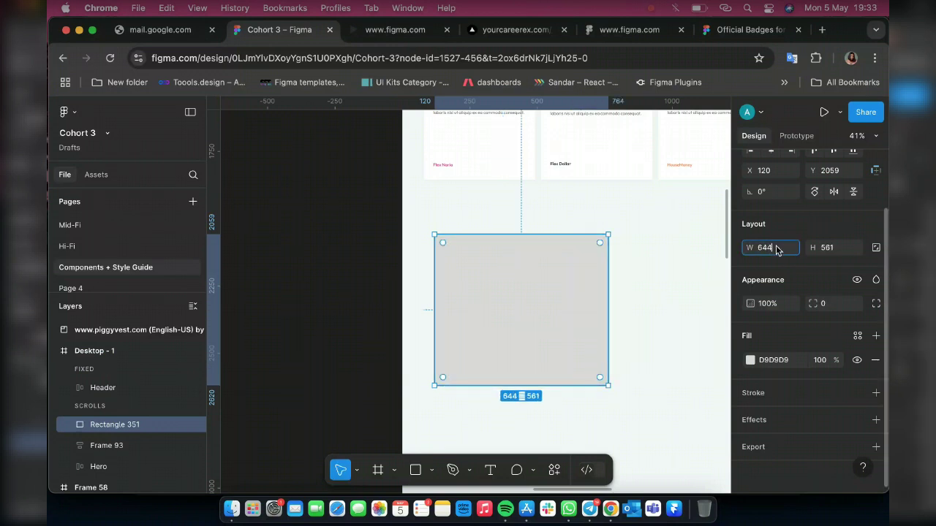
text(55)
key(BackSpace)
text(00)
key(Return)
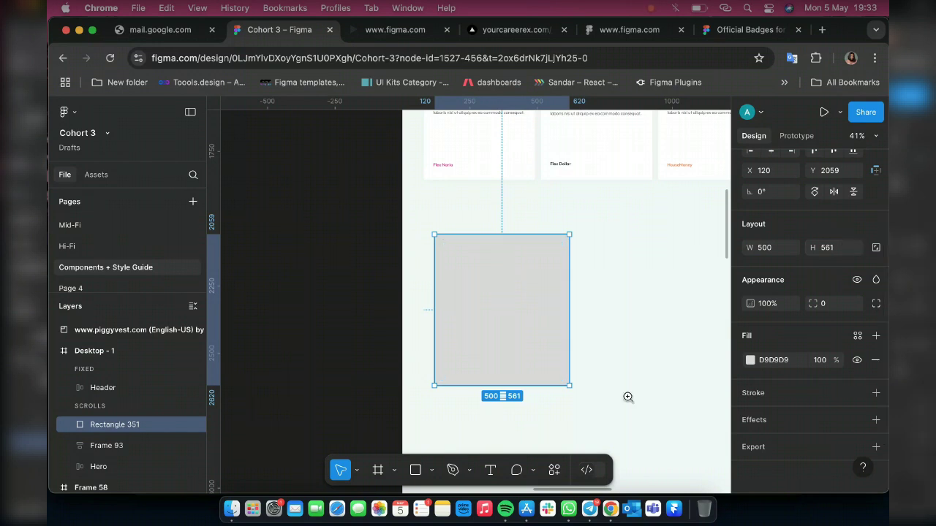
mouse_move(508, 337)
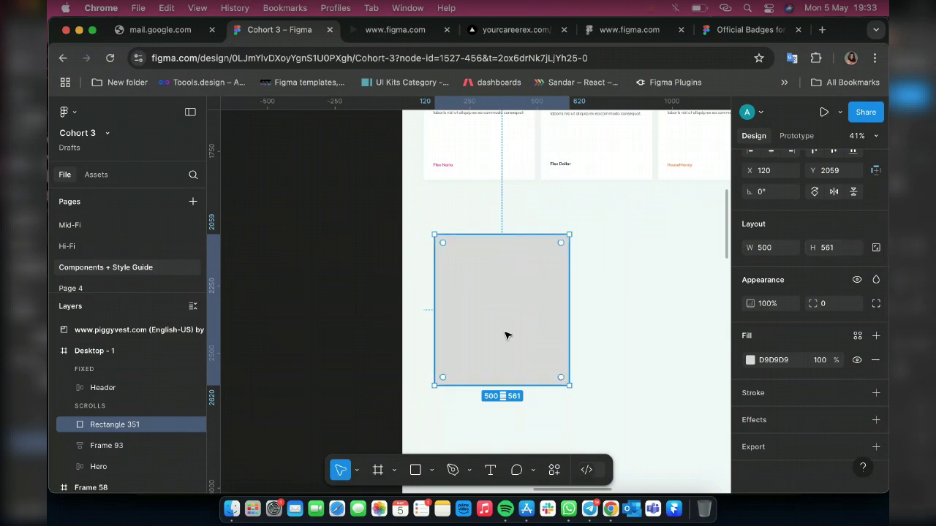
key(ctrl+z)
Nudge the placeholder rectangle further down with Shift+Down
scroll(408, 341, right, 5)
scroll(423, 313, down, 2)
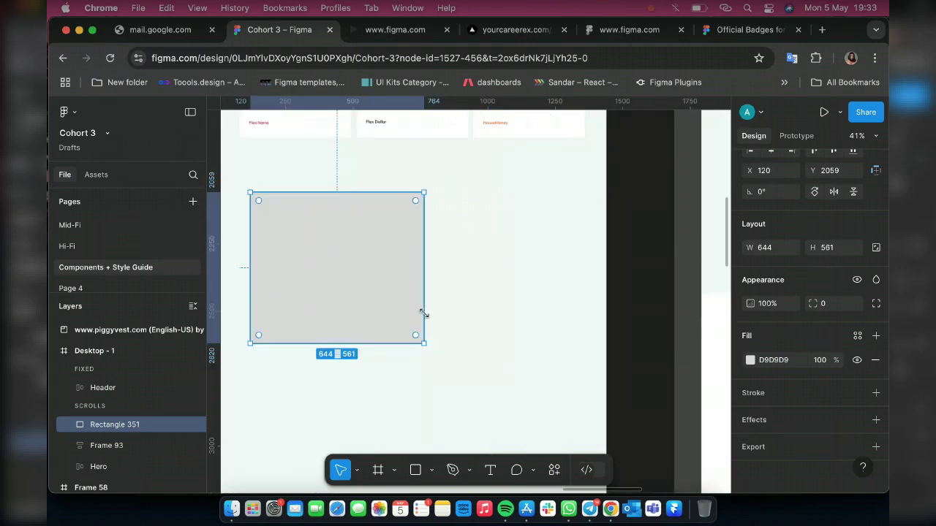
scroll(439, 299, down, 5)
scroll(458, 285, up, 3)
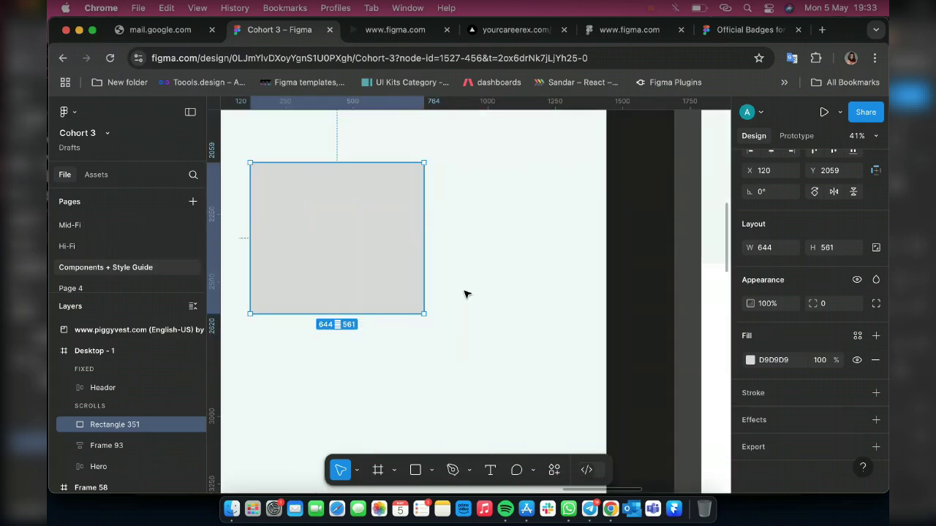
scroll(463, 293, right, 10)
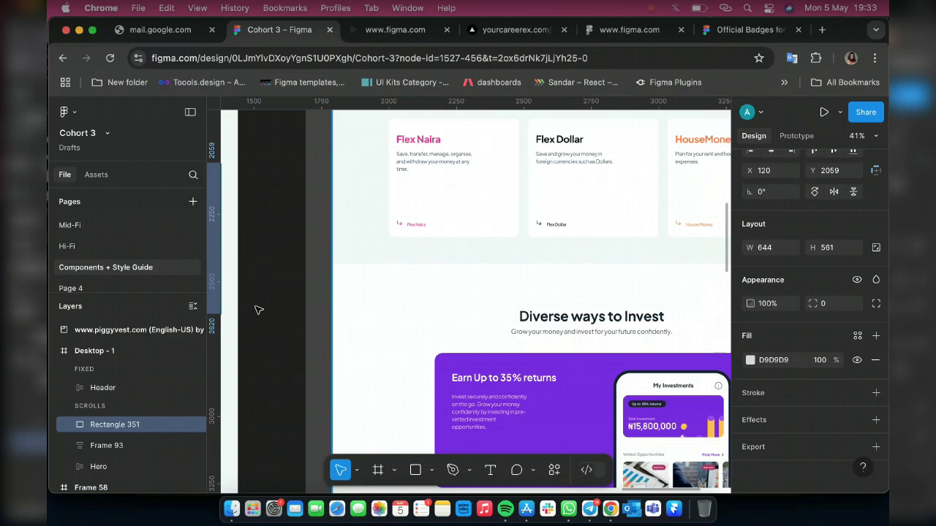
scroll(263, 309, left, 12)
scroll(390, 289, up, 2)
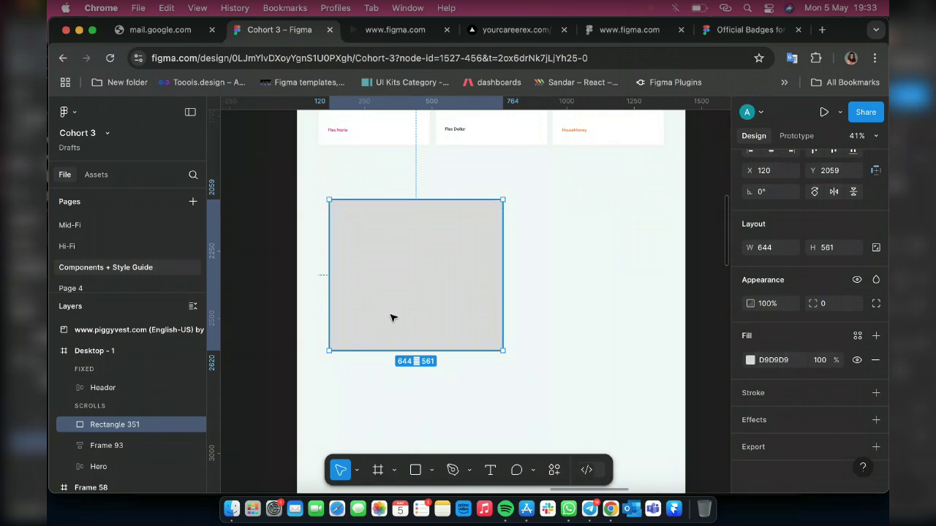
key(shift+Down)
key(shift+Down)
key(shift+Down)
key(shift+Down)
key(shift+Down)
key(shift+Down)
key(shift+Down)
key(shift+Down)
key(shift+Down)
key(shift+Down)
key(shift+Down)
key(shift+Down)
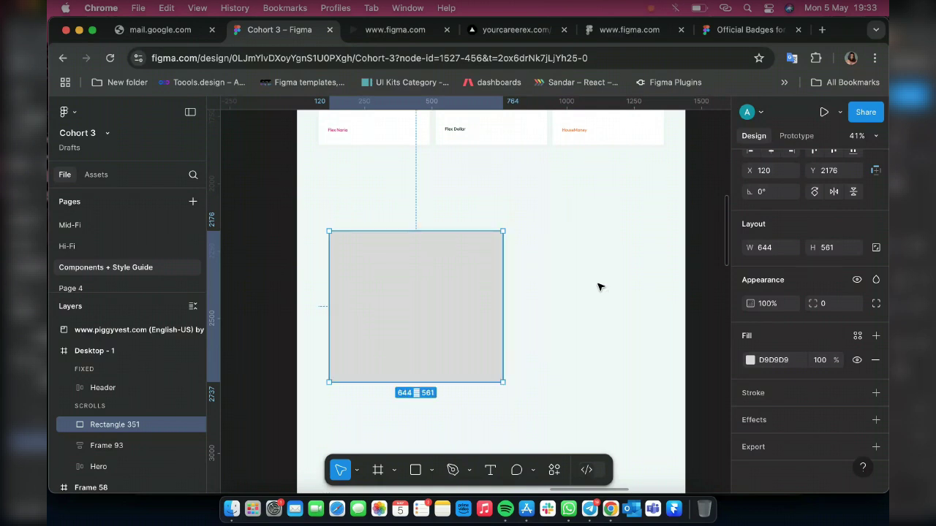
scroll(541, 276, up, 5)
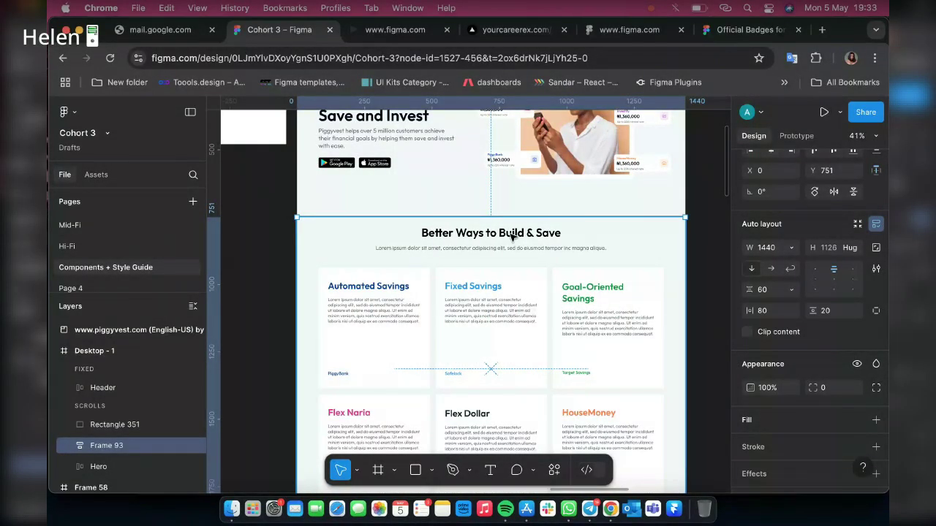
Duplicate the Better Ways to Build & Save heading group and move the copy above the rectangle
double_click(511, 236)
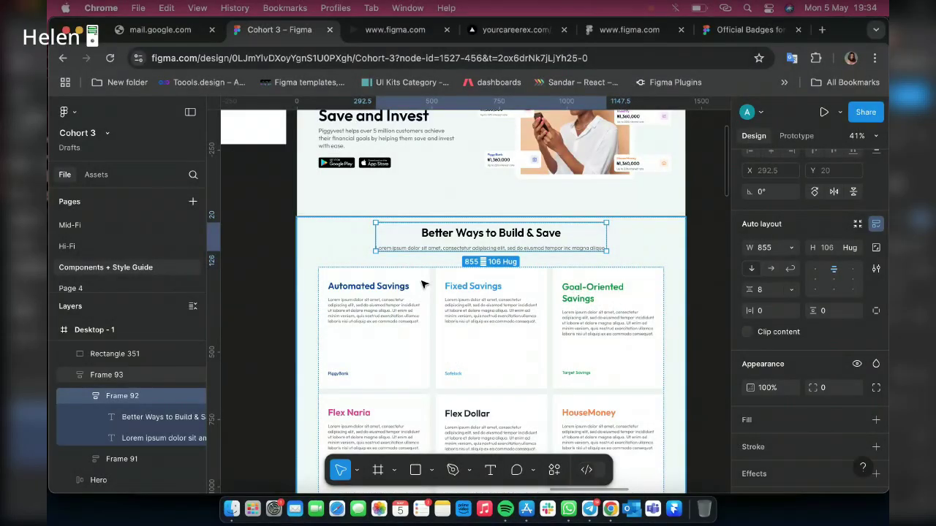
key(ctrl+d)
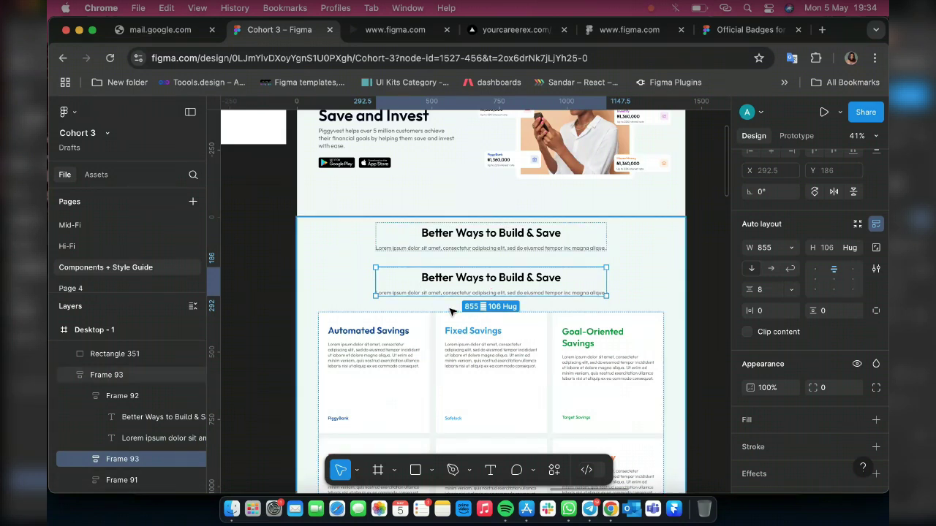
scroll(379, 296, down, 2)
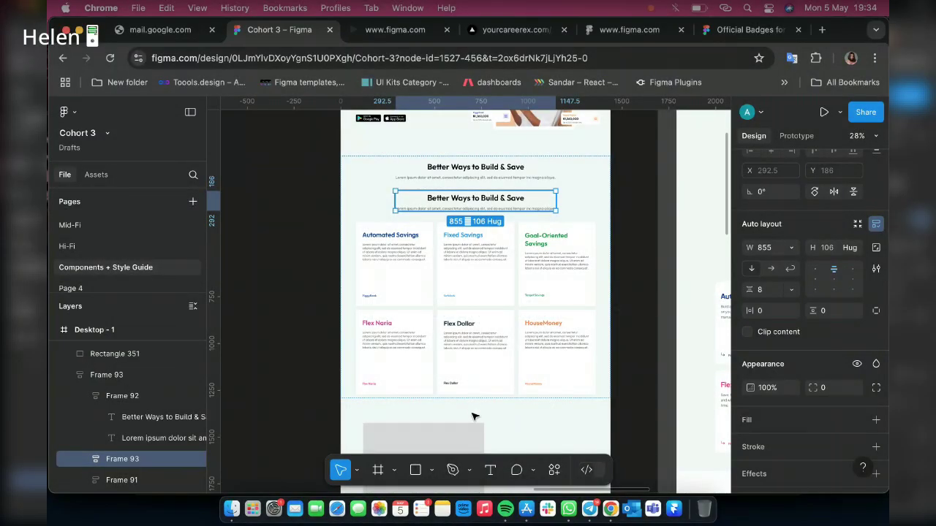
key(Down)
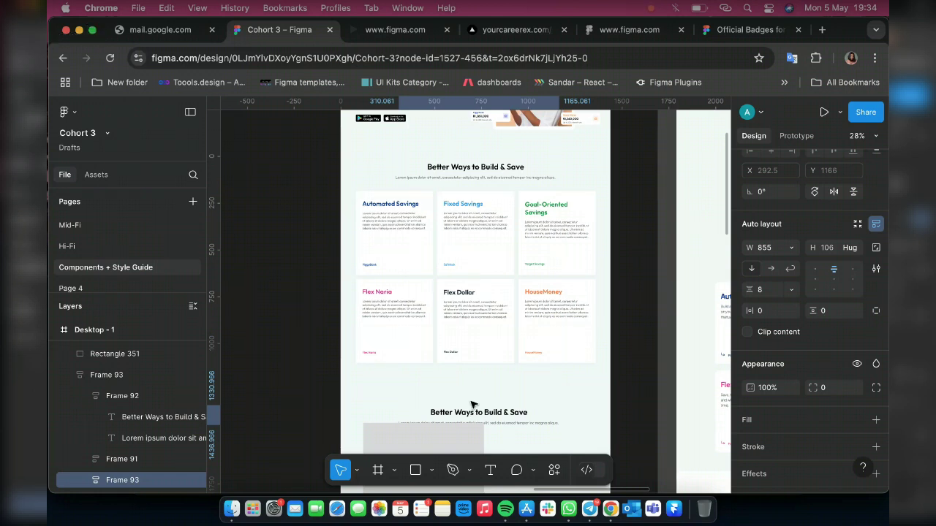
drag(471, 404, 470, 394)
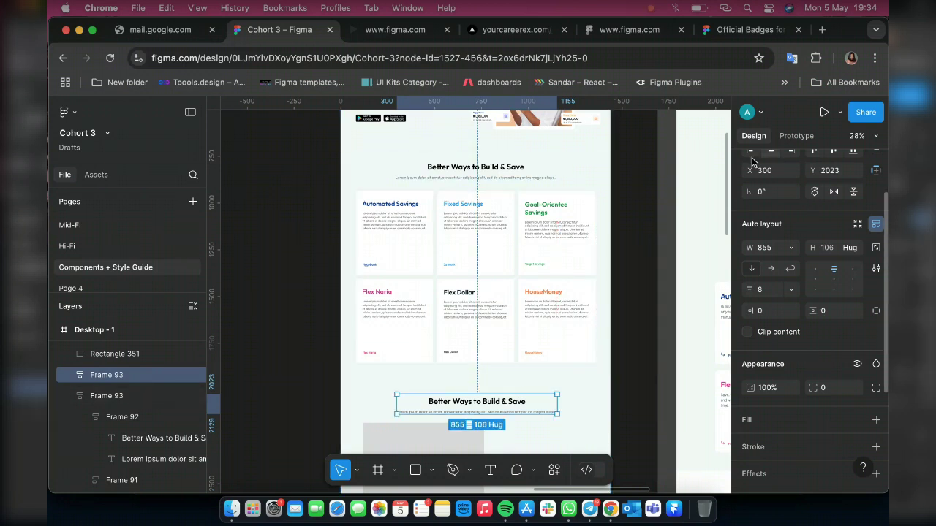
key(Left)
key(Left)
key(Left)
key(Left)
key(Left)
key(Left)
key(Left)
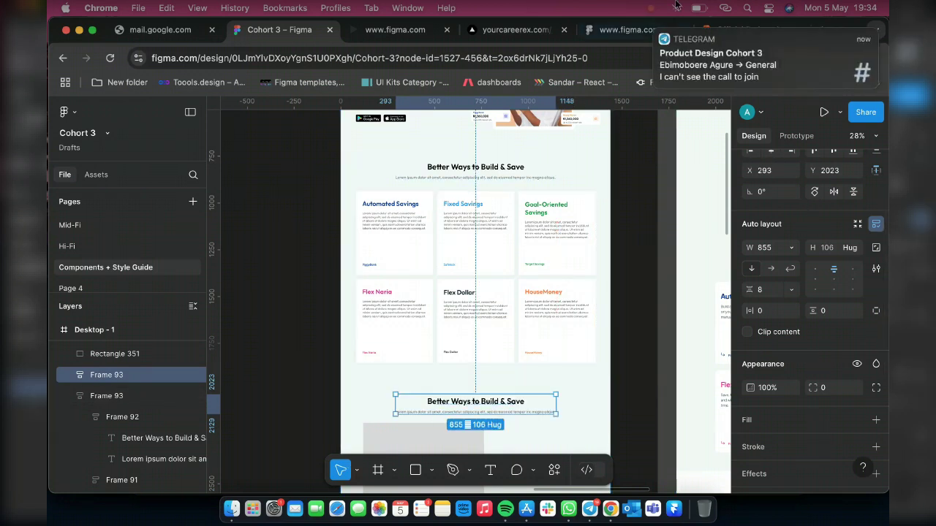
Check the incoming group chat message, then deselect the heading copy
click(709, 58)
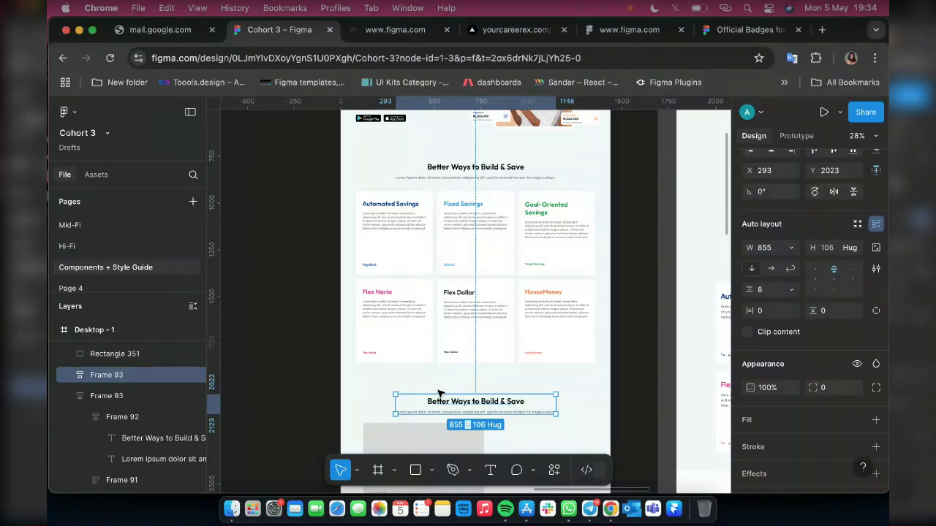
click(636, 364)
scroll(636, 364, down, 1)
scroll(508, 382, down, 3)
scroll(508, 381, right, 3)
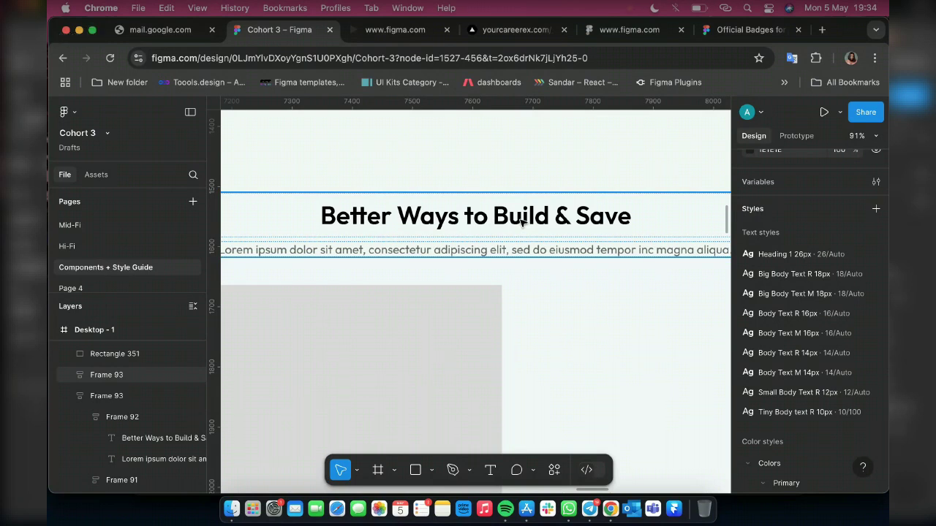
Replace the copied heading text with 'Diverse Ways to Invest'
click(523, 223)
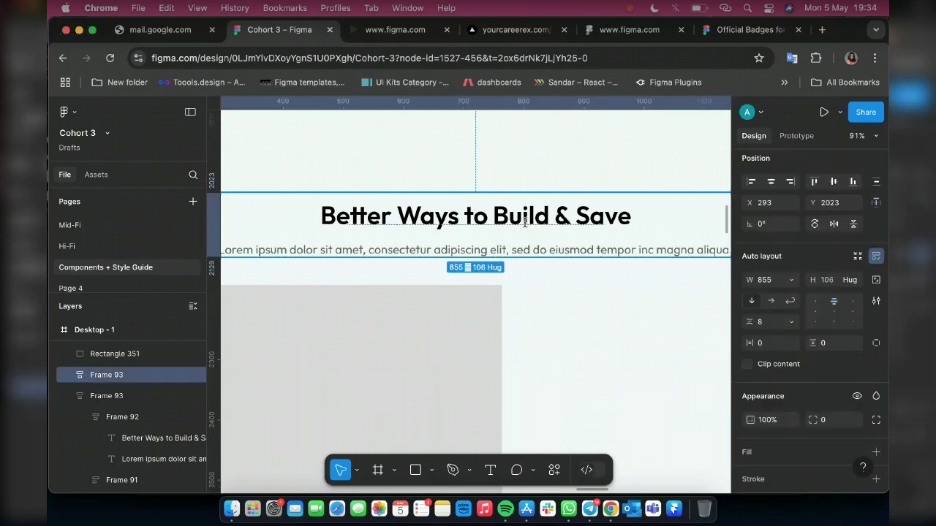
double_click(525, 223)
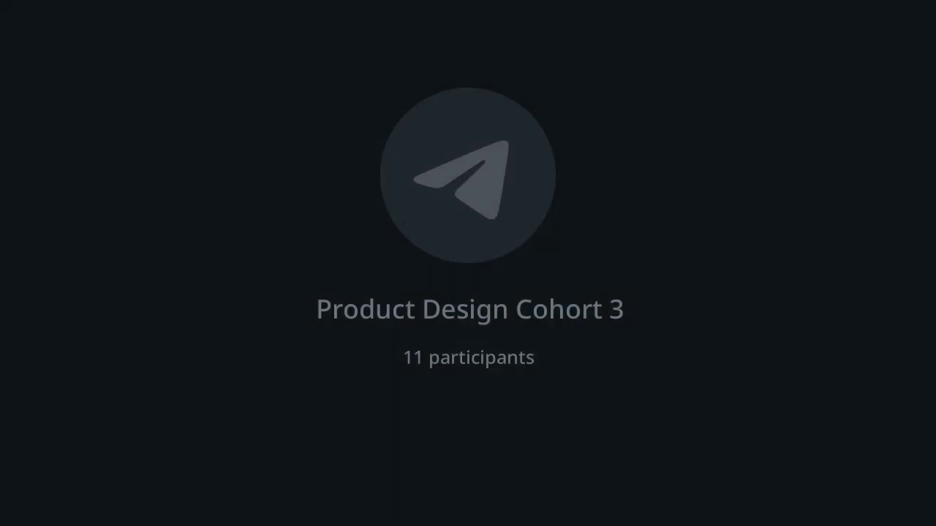
text(d & Save)
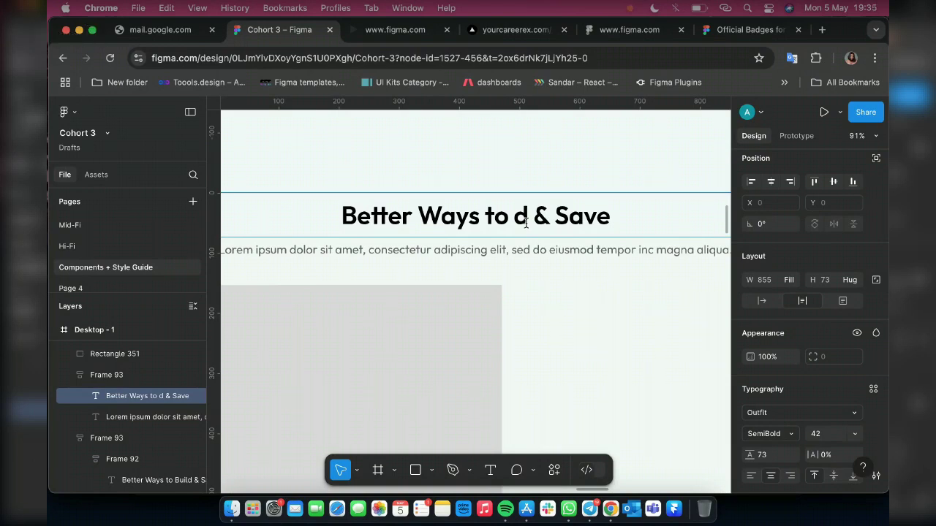
key(super+z)
drag(322, 216, 713, 249)
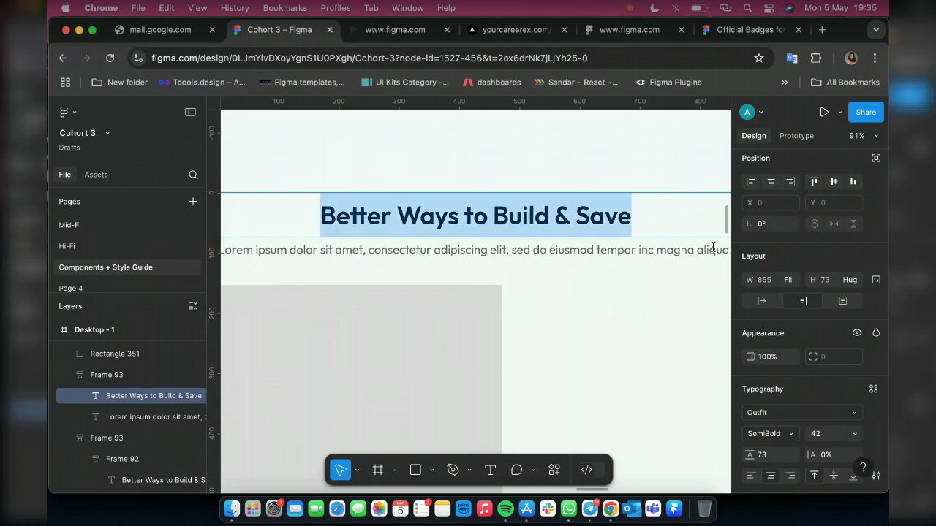
text(Diver)
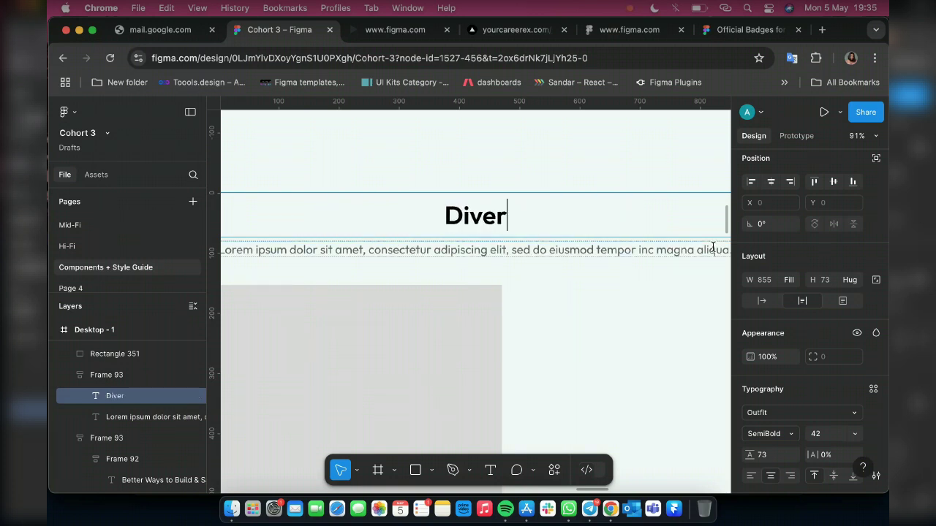
text(se)
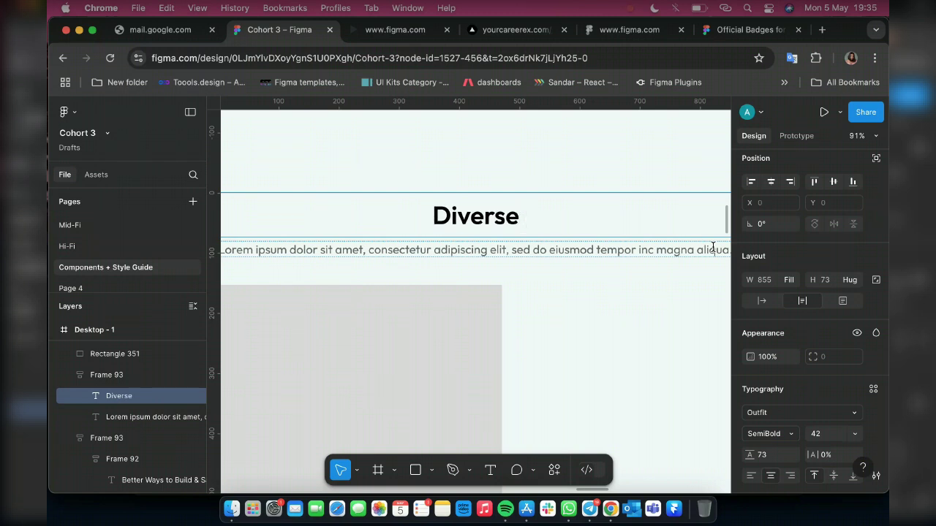
text( Way)
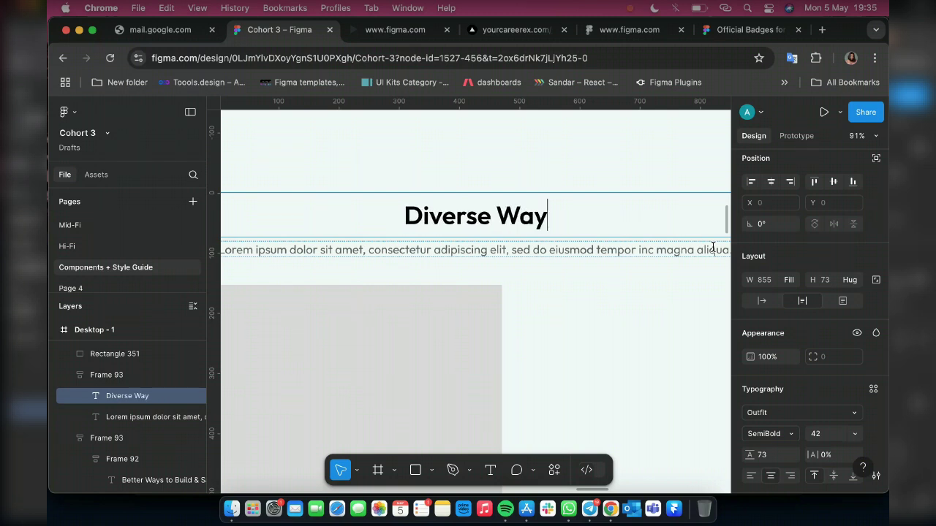
text(s)
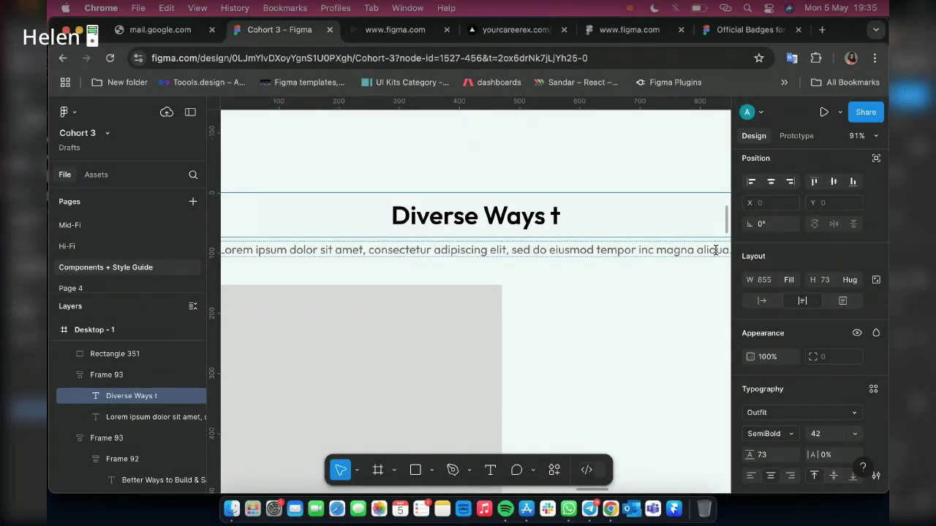
text(to )
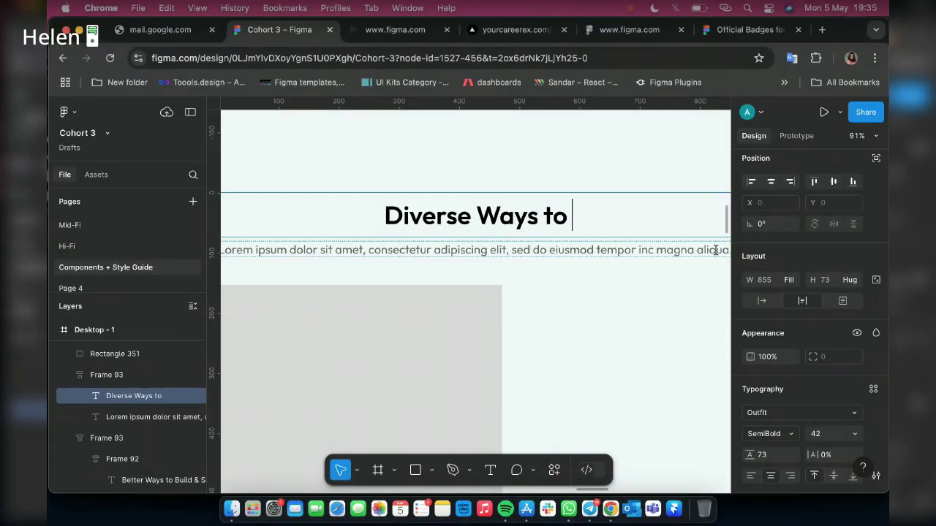
text(Invest)
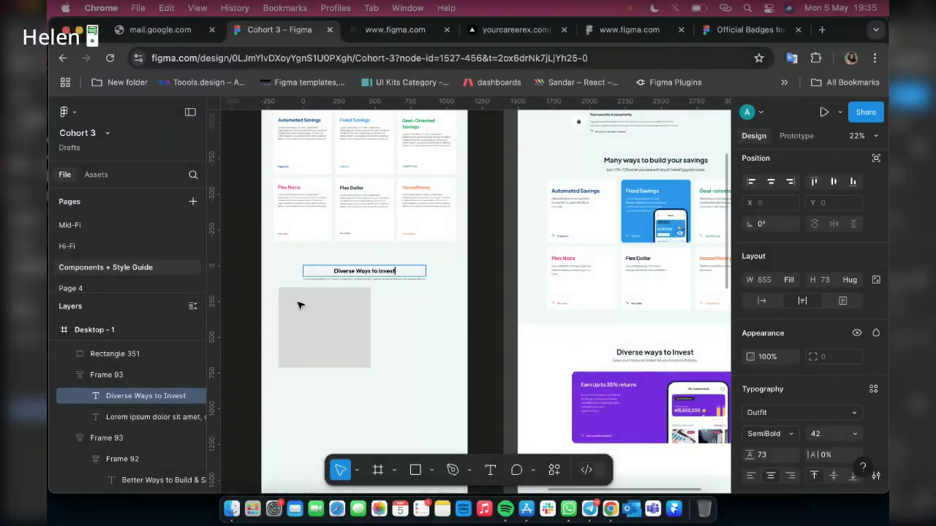
Set the Diverse Ways to Invest heading to Auto width so it hugs its text
scroll(296, 278, up, 5)
scroll(297, 278, up, 5)
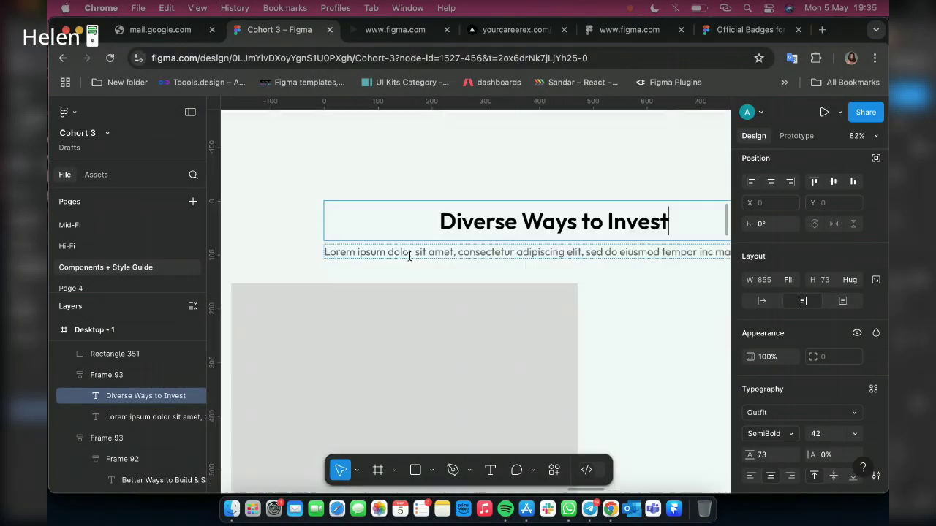
scroll(409, 255, down, 3)
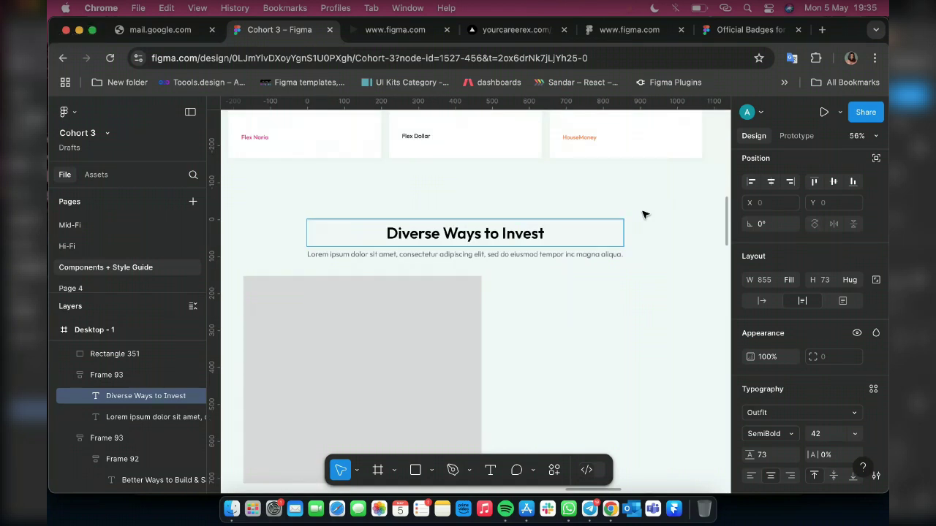
click(549, 225)
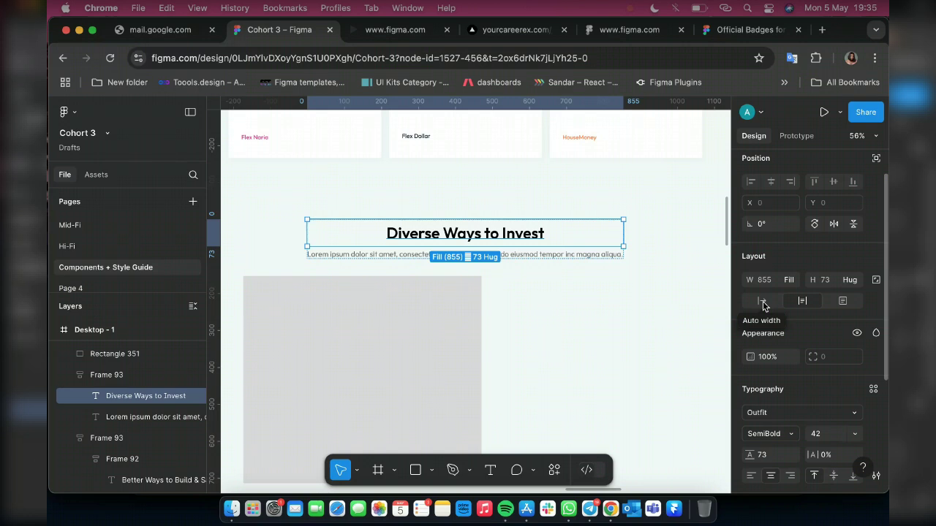
click(760, 302)
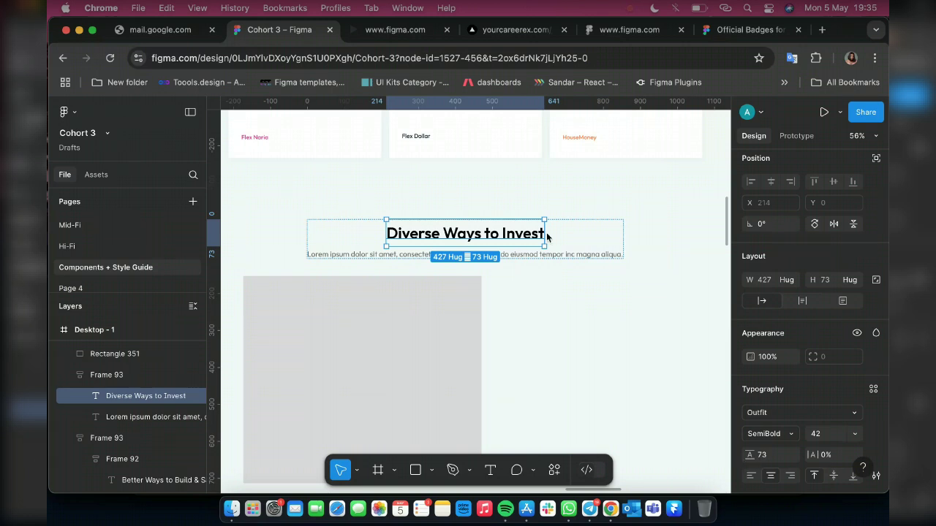
Move the grey placeholder rectangle down about 14 px and open a blank browser tab
click(592, 238)
scroll(475, 256, down, 2)
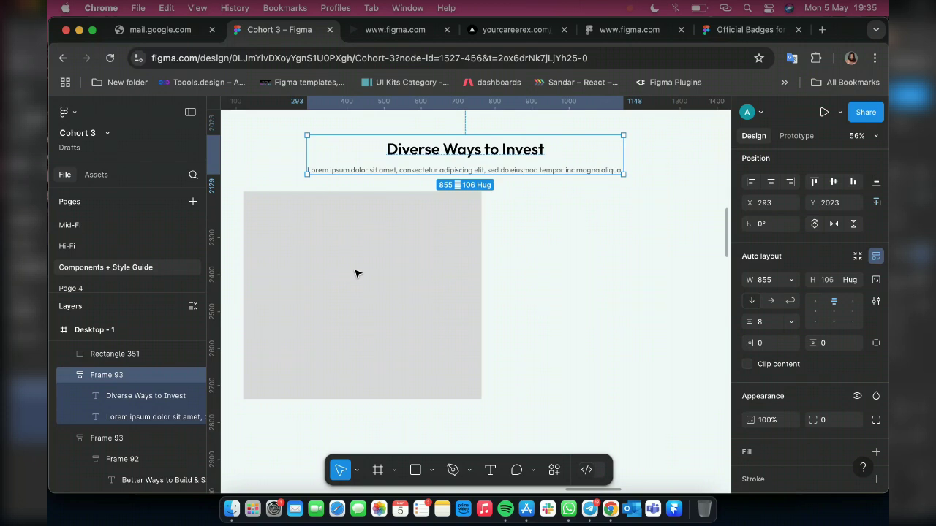
scroll(393, 266, down, 3)
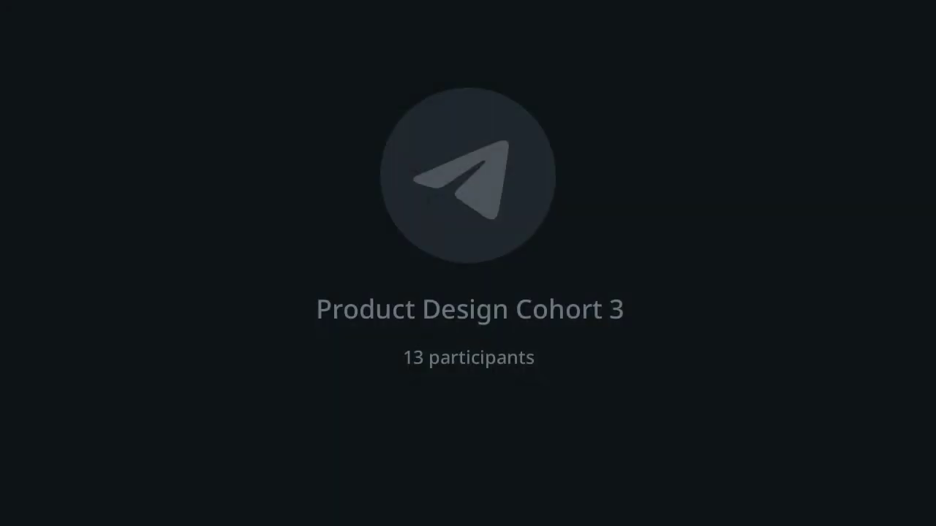
click(366, 285)
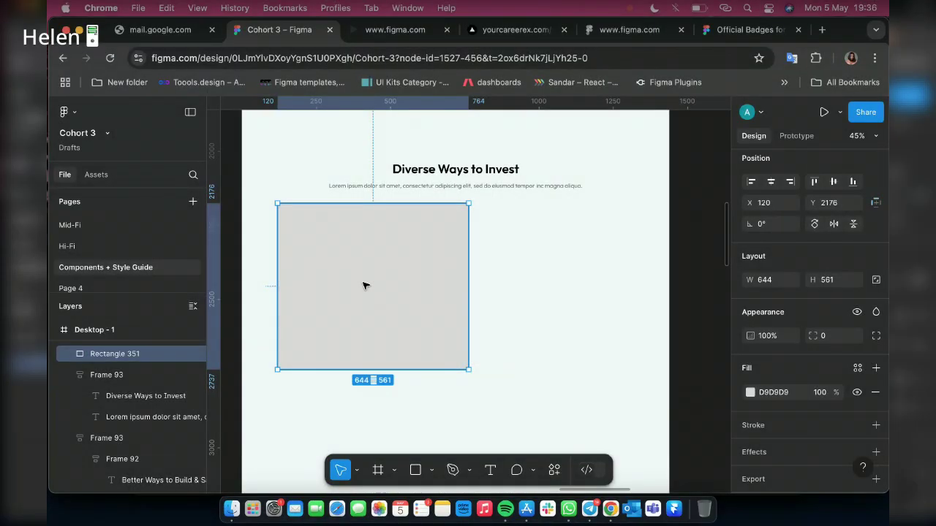
drag(365, 286, 365, 285)
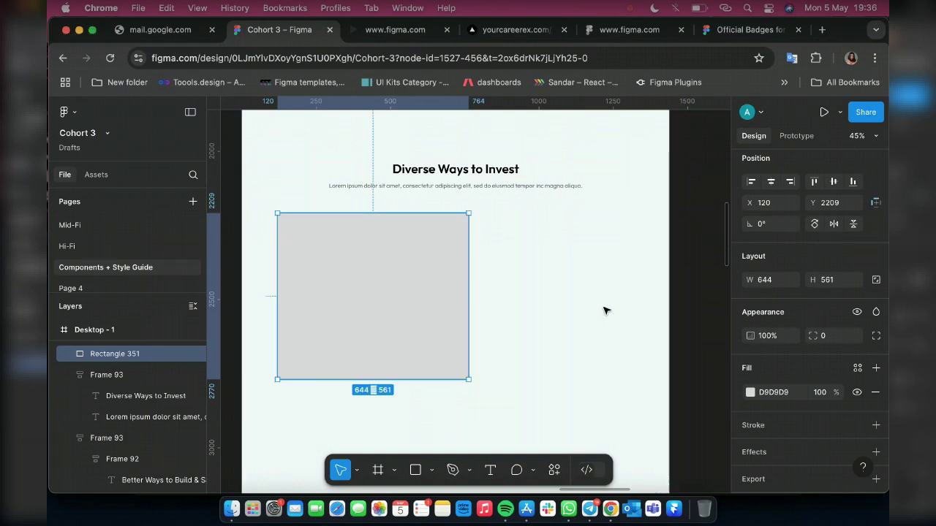
mouse_move(296, 218)
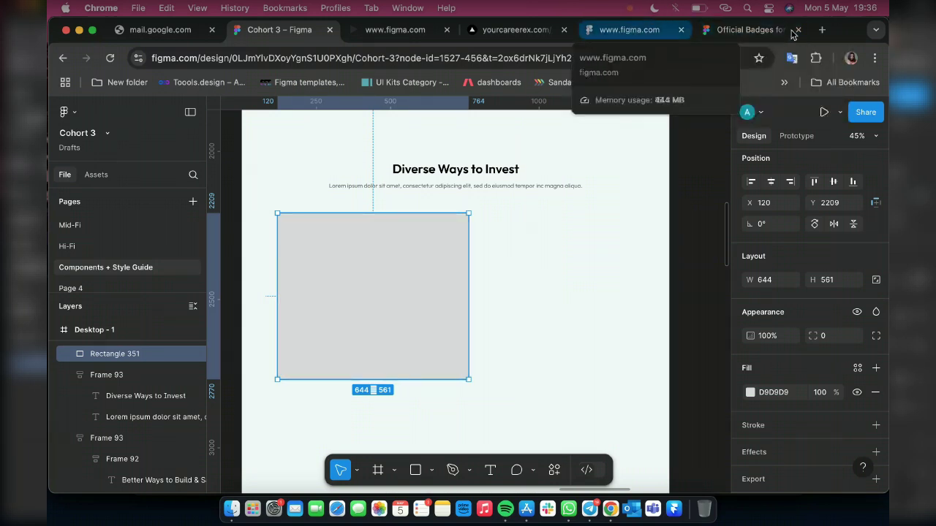
key(super+t)
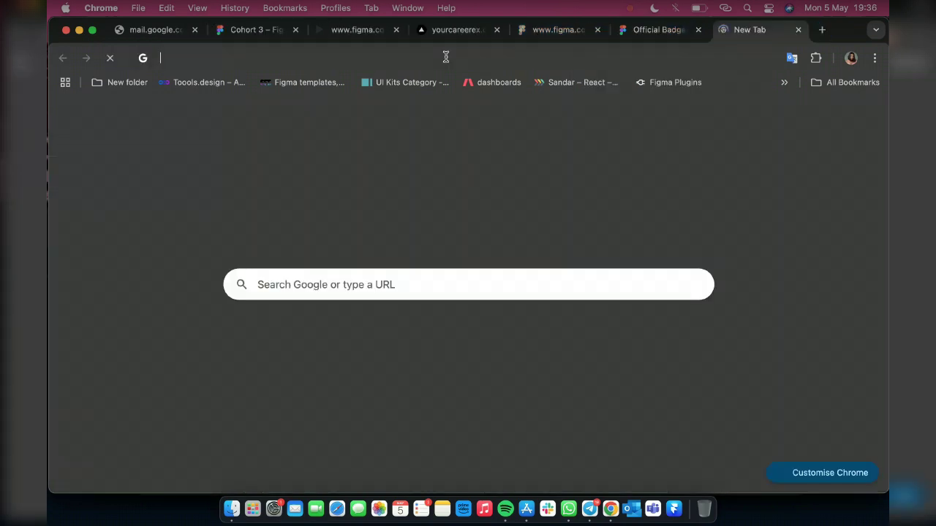
Load freepik.com in the new Chrome tab
click(450, 60)
text(freee=)
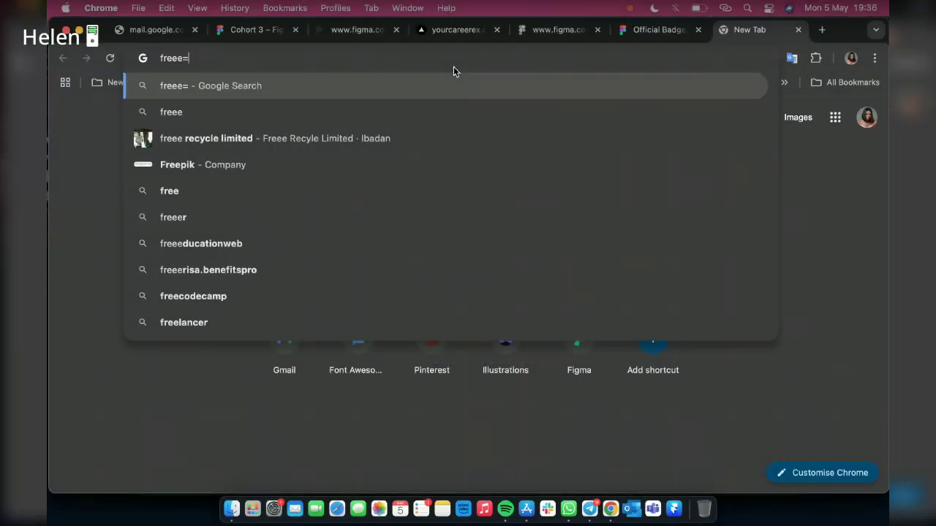
key(BackSpace)
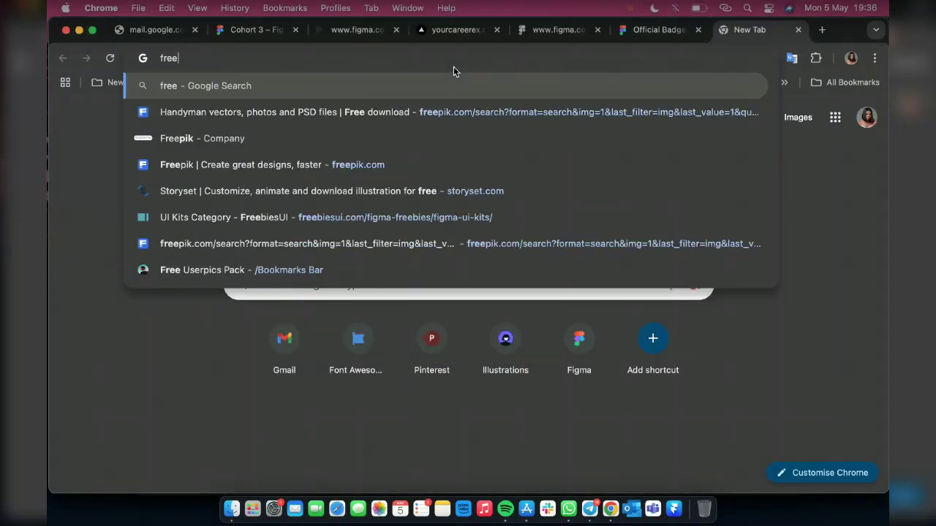
text(pik.com)
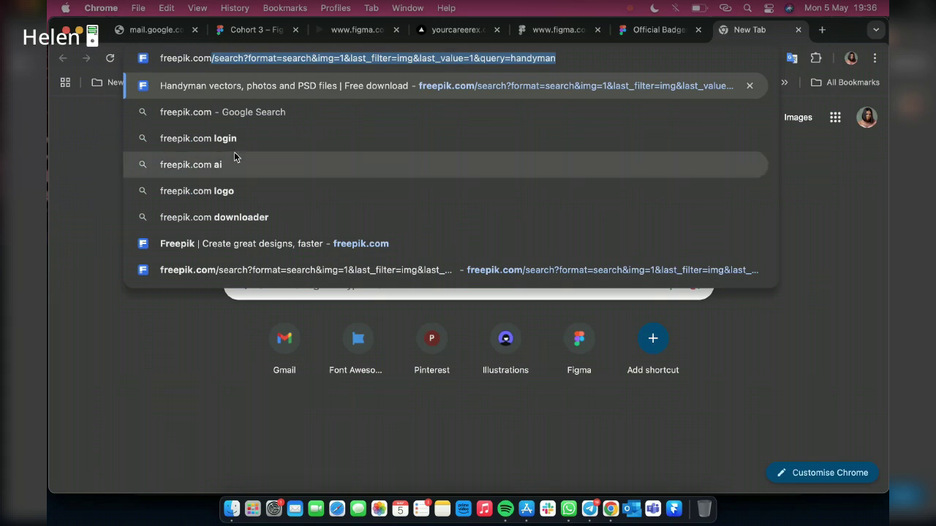
click(199, 115)
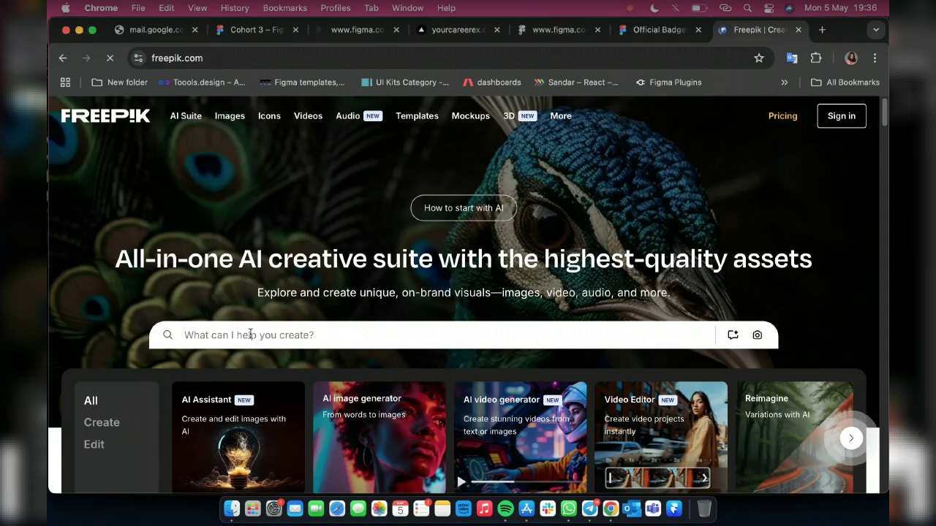
Search Freepik for 'Man on phone'
click(250, 334)
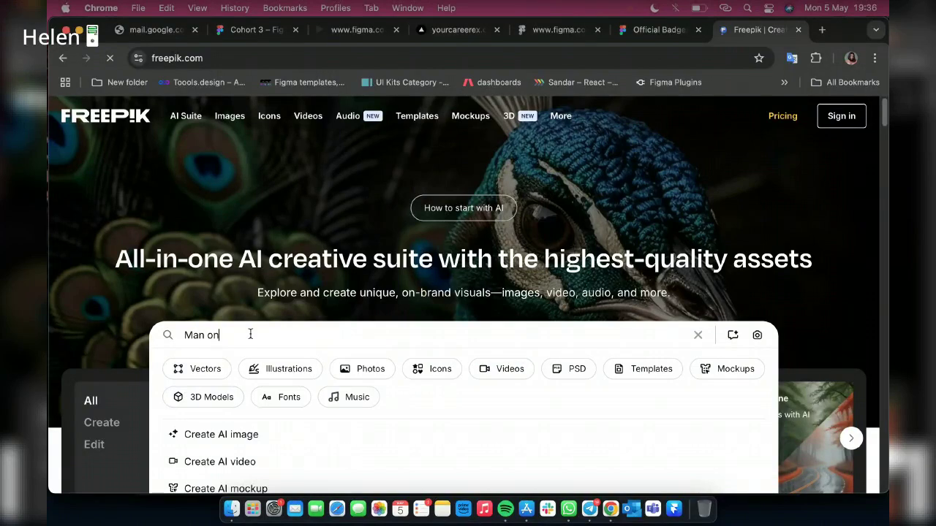
text(phone)
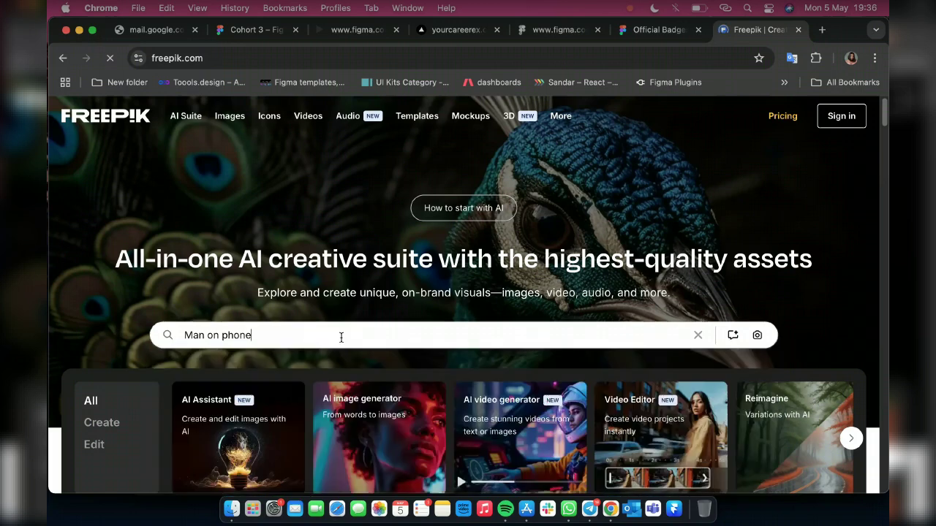
key(Return)
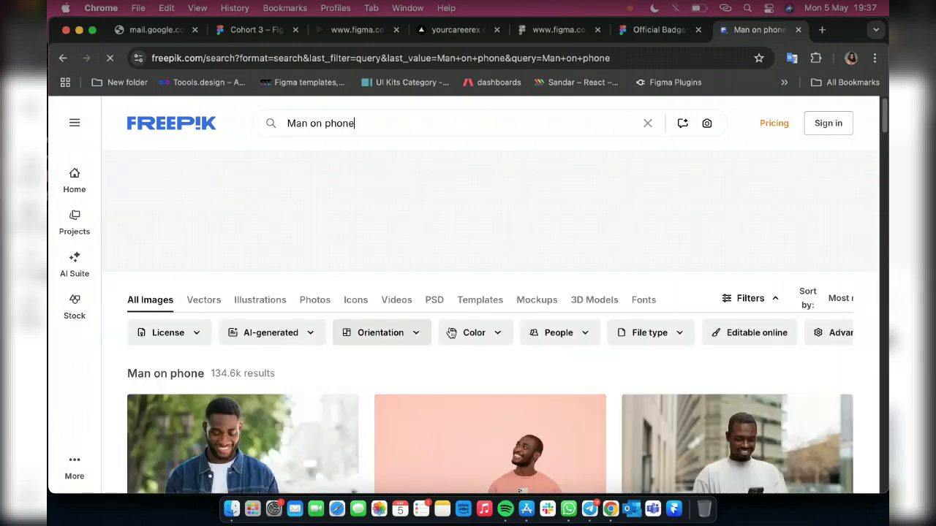
Browse the results and run Discover similar on the pink-shirt man photo
scroll(451, 333, down, 5)
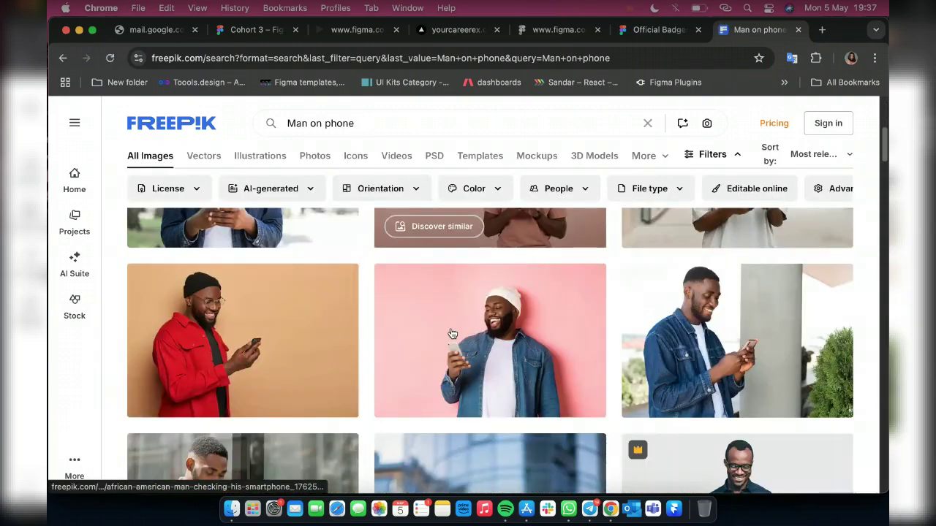
scroll(451, 333, down, 4)
scroll(451, 333, down, 2)
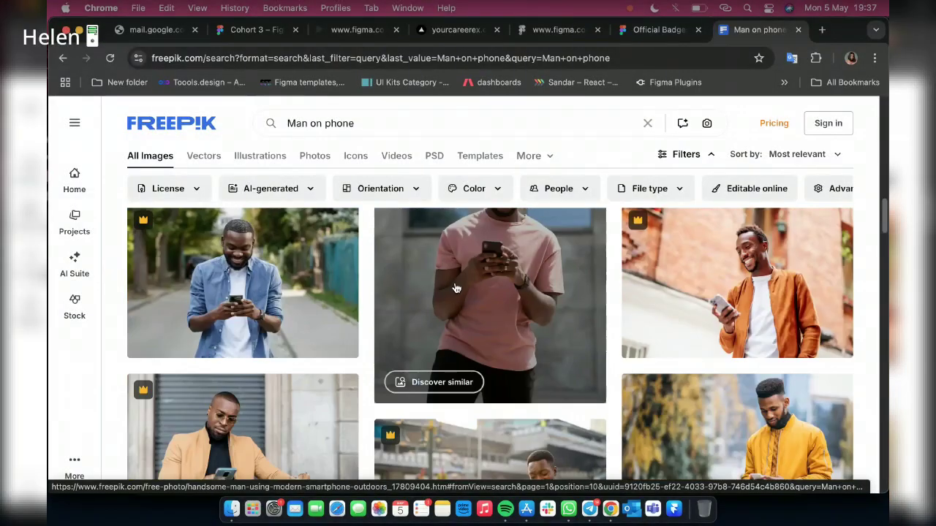
scroll(455, 290, down, 3)
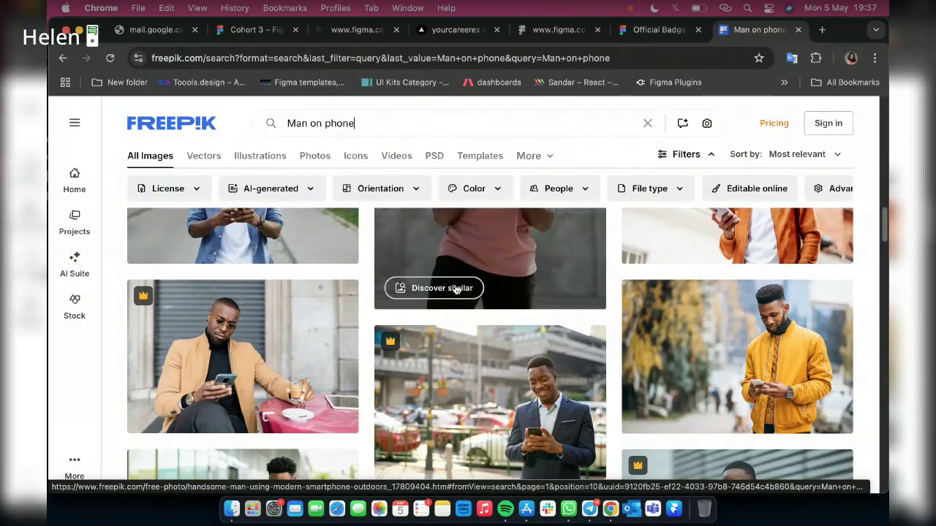
scroll(455, 289, down, 2)
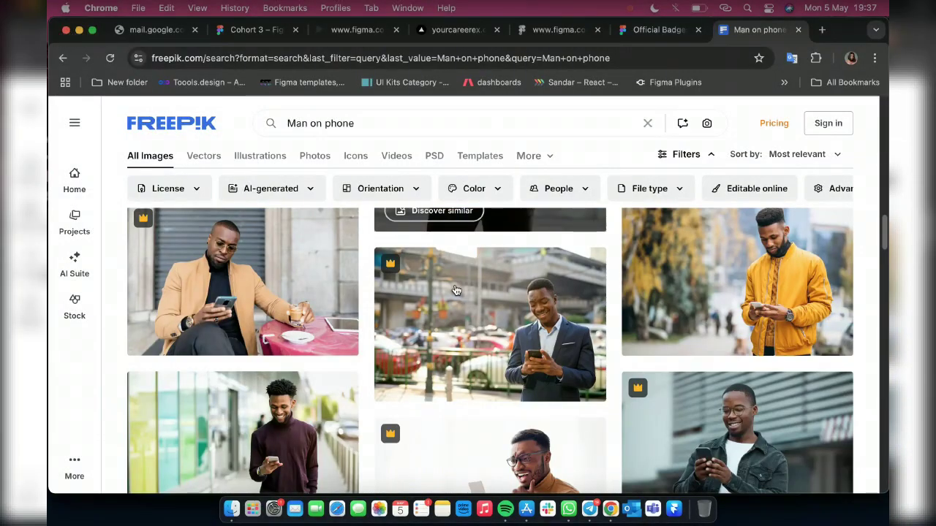
scroll(455, 291, down, 4)
scroll(456, 290, down, 3)
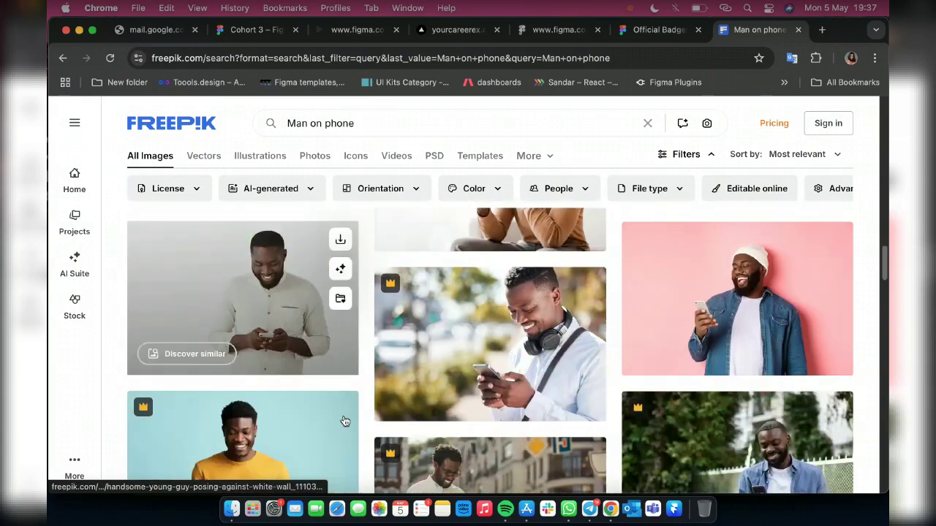
scroll(345, 421, down, 2)
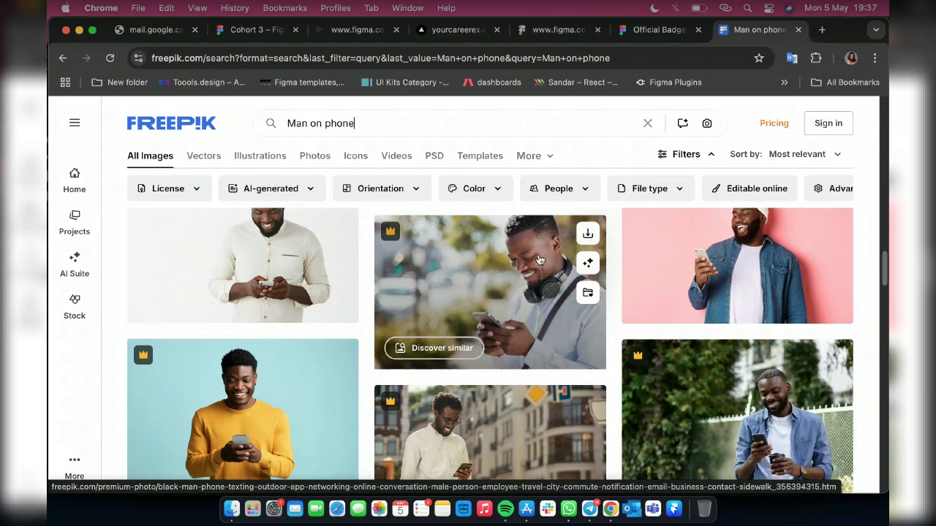
scroll(617, 286, down, 5)
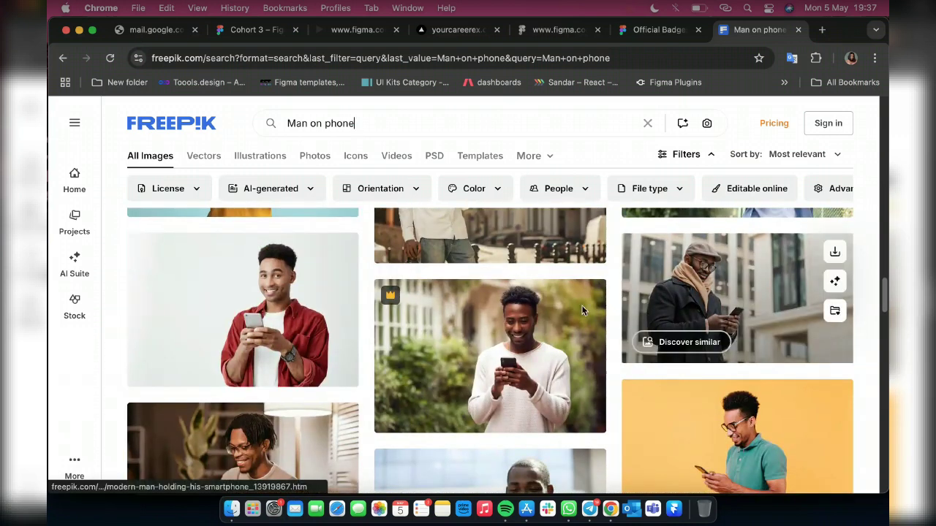
scroll(581, 305, down, 5)
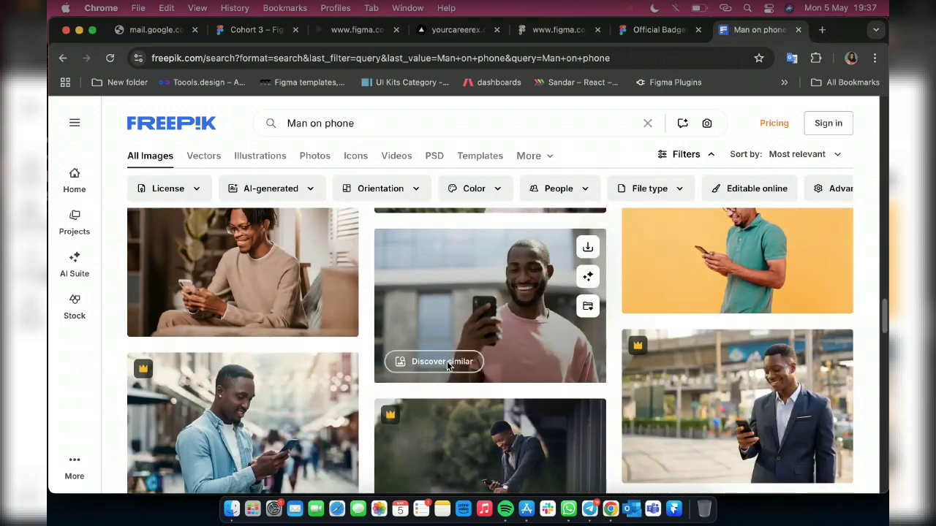
click(447, 364)
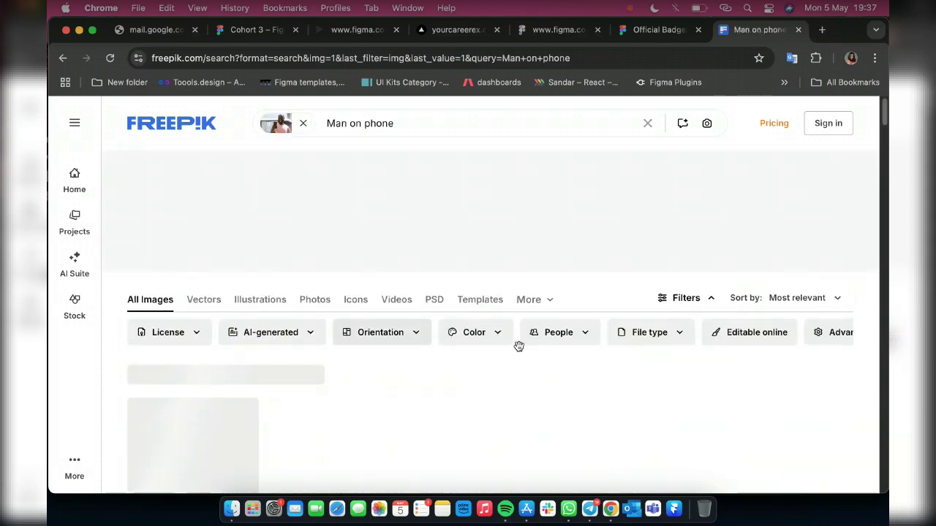
scroll(409, 344, down, 3)
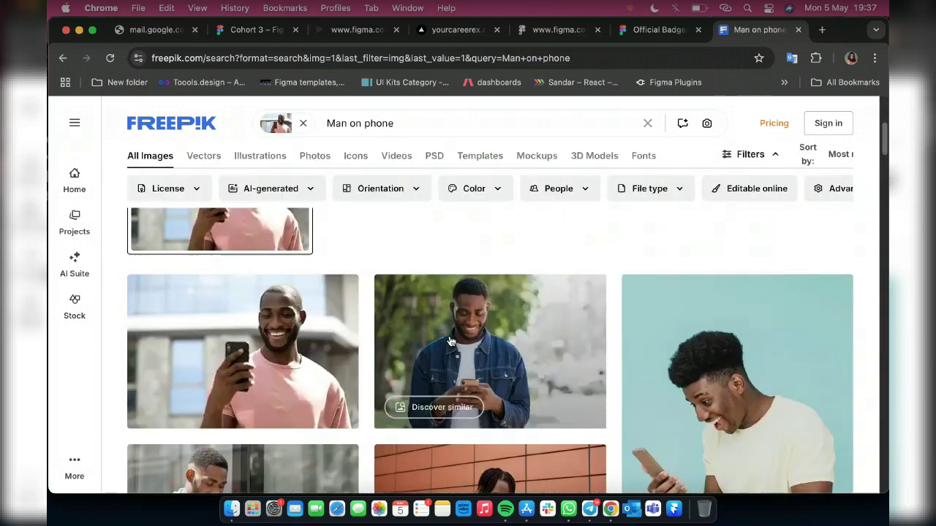
scroll(349, 346, down, 1)
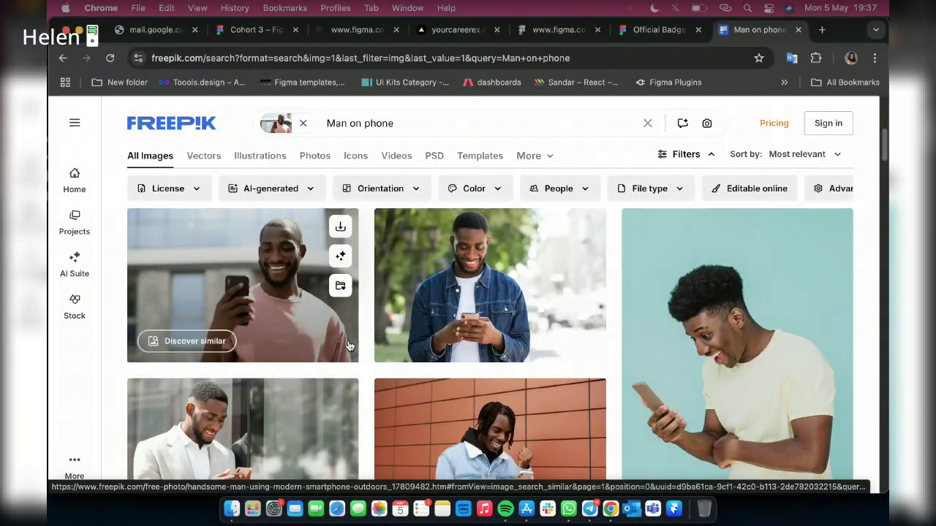
scroll(476, 357, down, 2)
scroll(476, 358, down, 3)
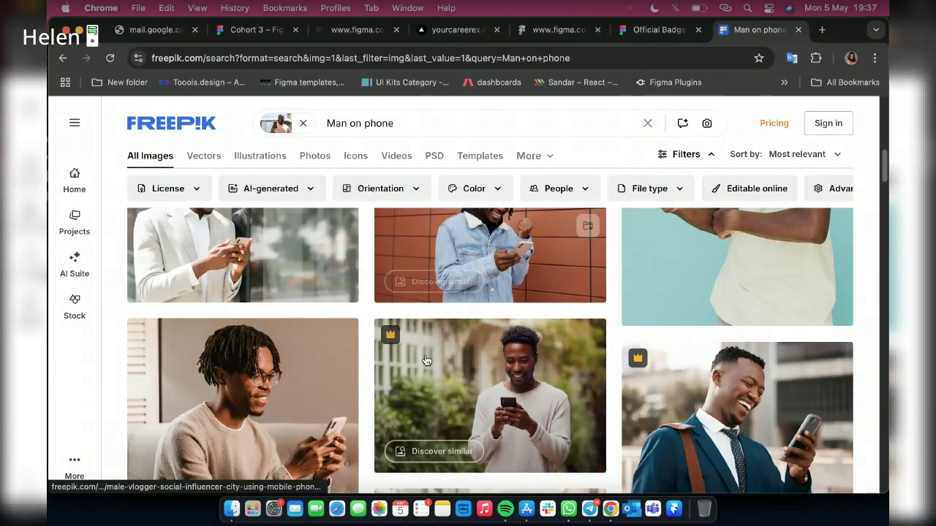
scroll(426, 361, down, 1)
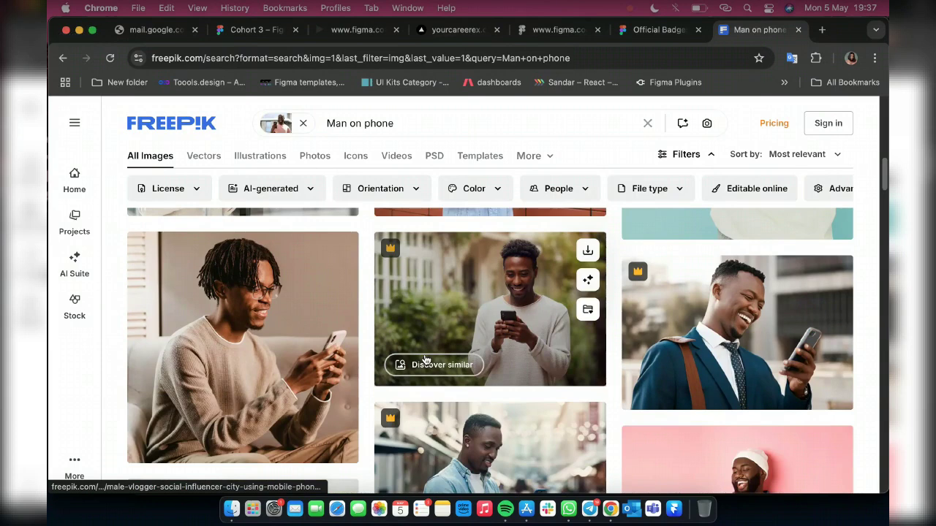
scroll(233, 276, down, 1)
scroll(397, 403, down, 2)
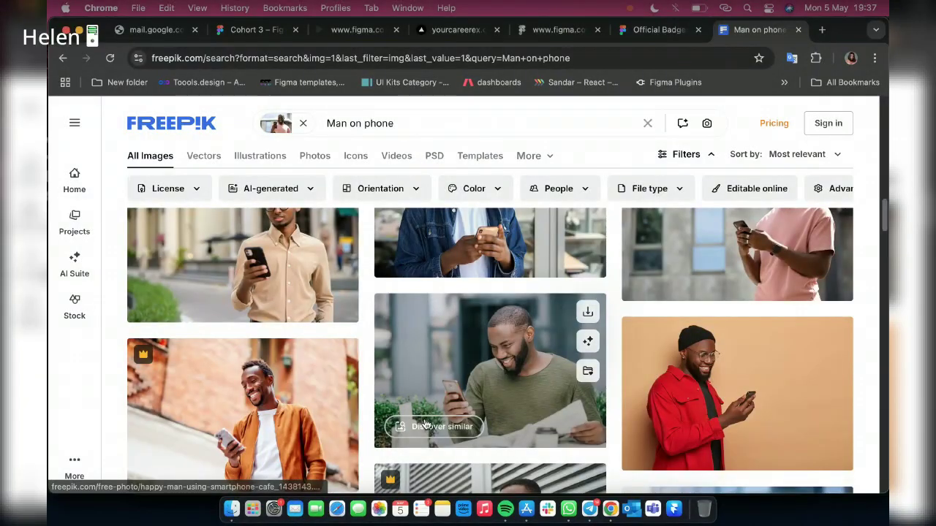
scroll(400, 381, up, 1)
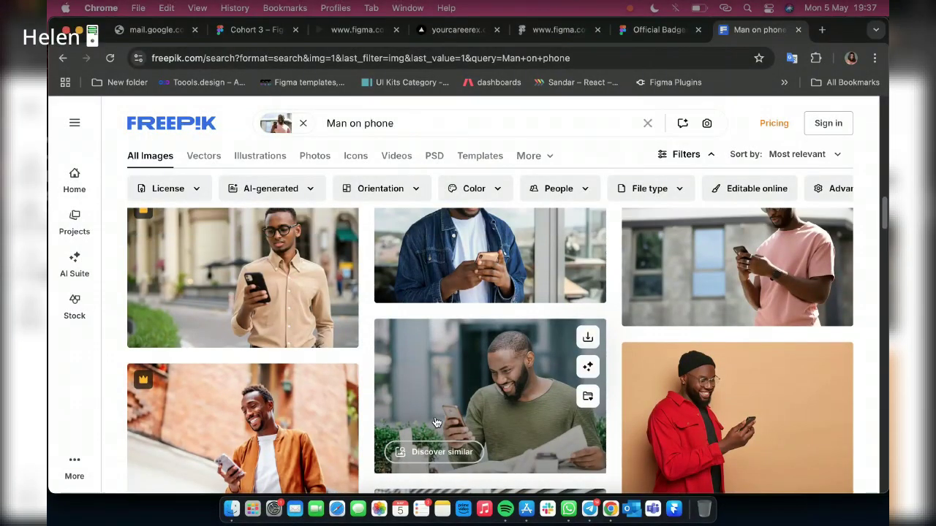
scroll(401, 381, up, 2)
scroll(349, 369, up, 6)
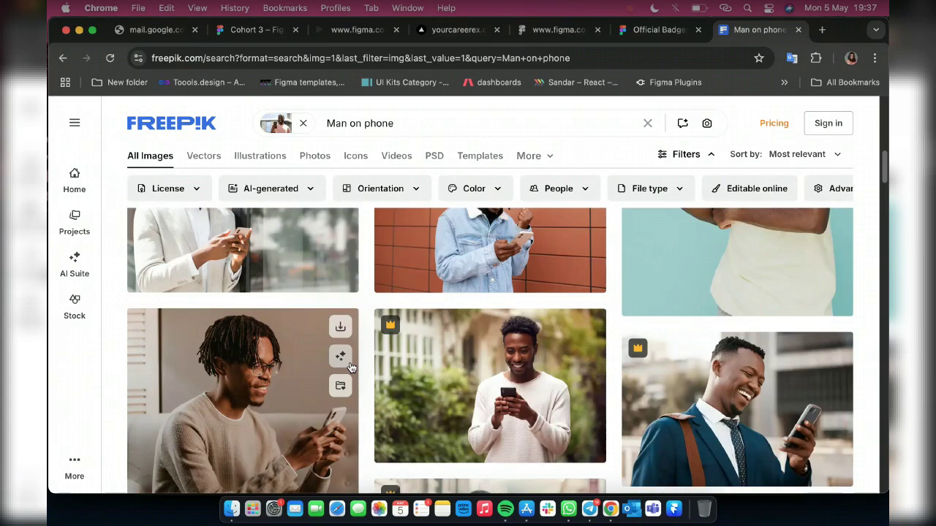
scroll(349, 369, up, 7)
scroll(292, 362, down, 3)
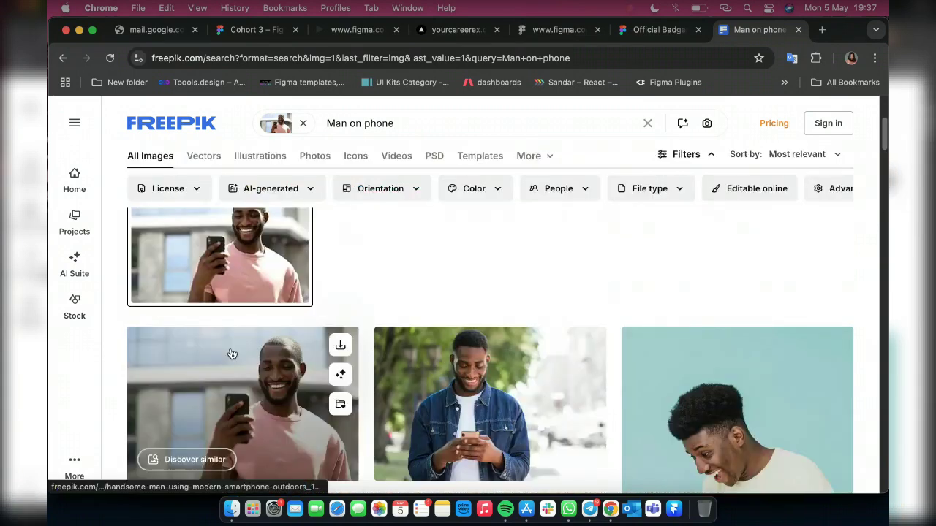
scroll(232, 354, down, 3)
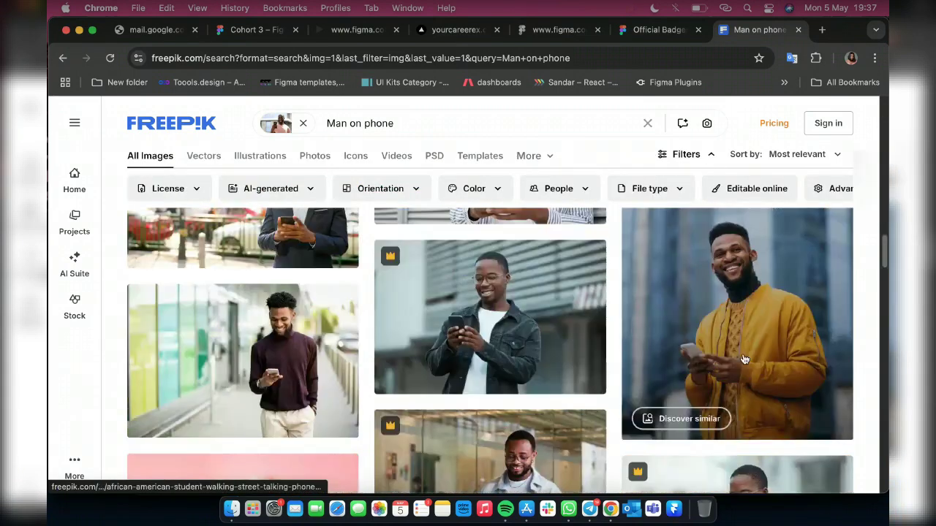
scroll(395, 341, down, 3)
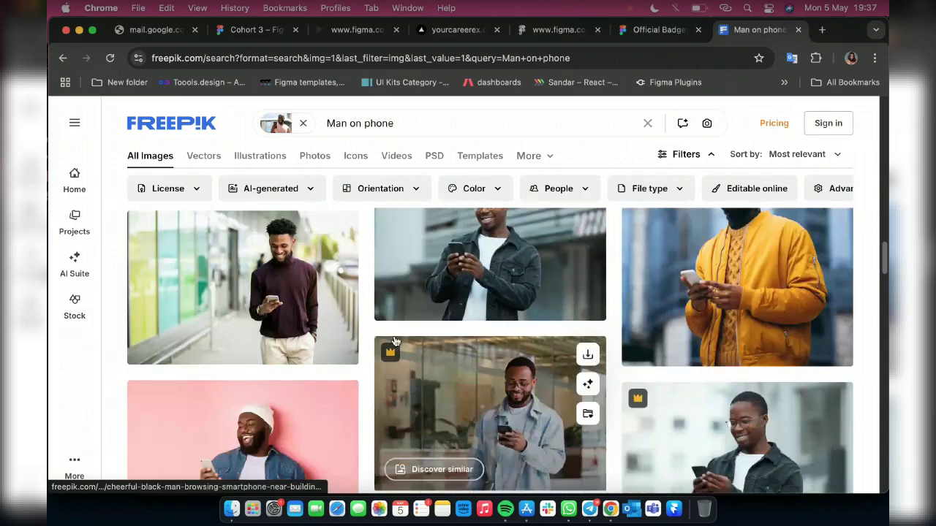
scroll(596, 352, down, 1)
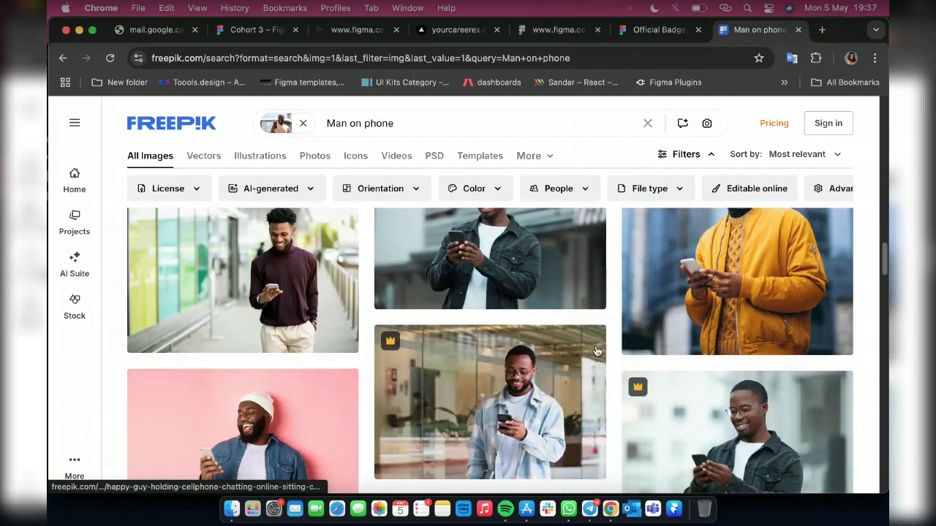
scroll(597, 352, up, 3)
Save the yellow-jacket man photo as 'Man on phone' in Downloads
right_click(763, 379)
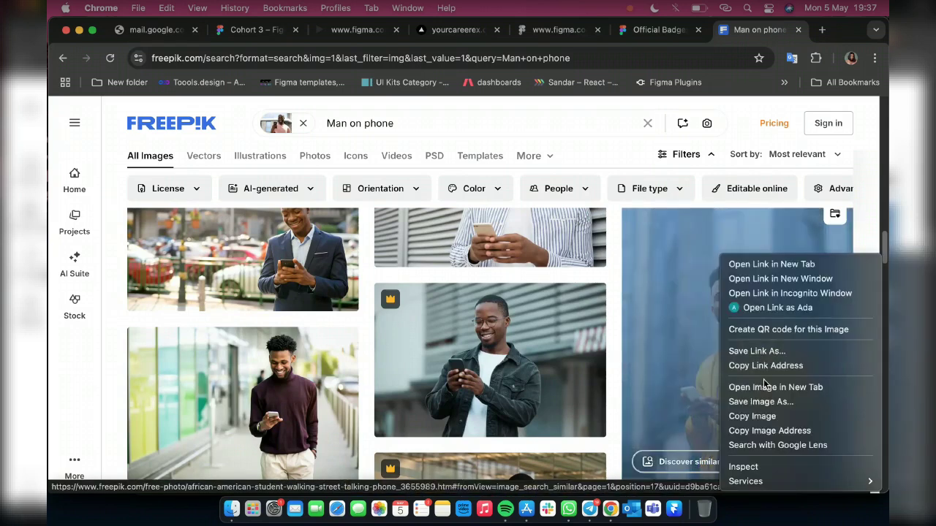
click(770, 402)
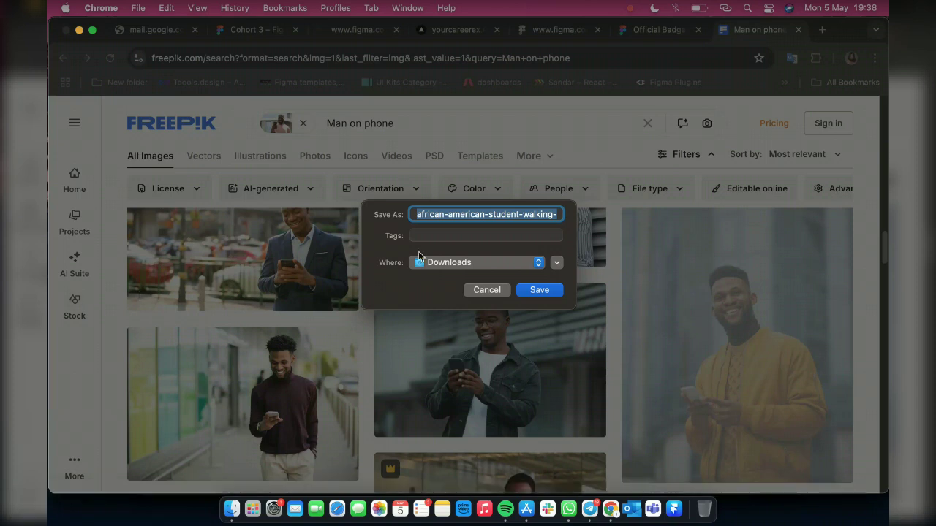
text(M)
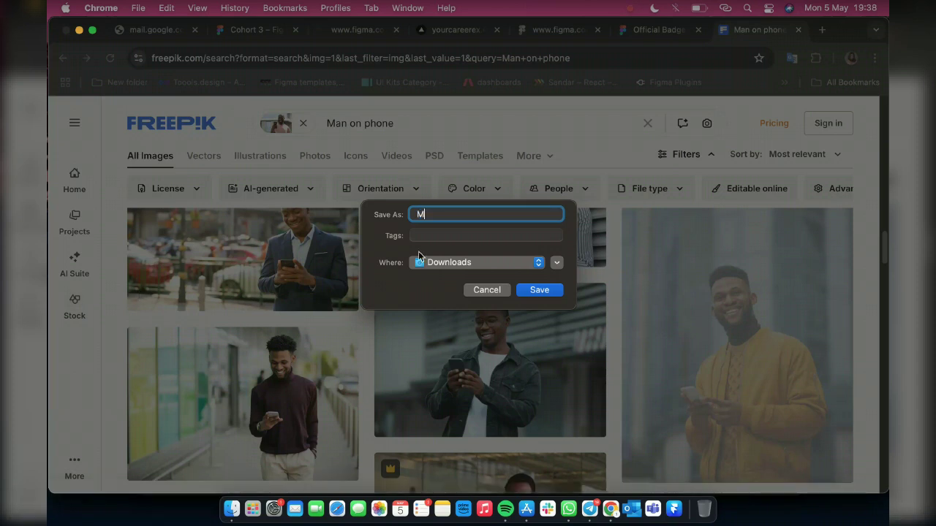
text(an on phone)
key(Return)
key(XF86AudioRaiseVolume)
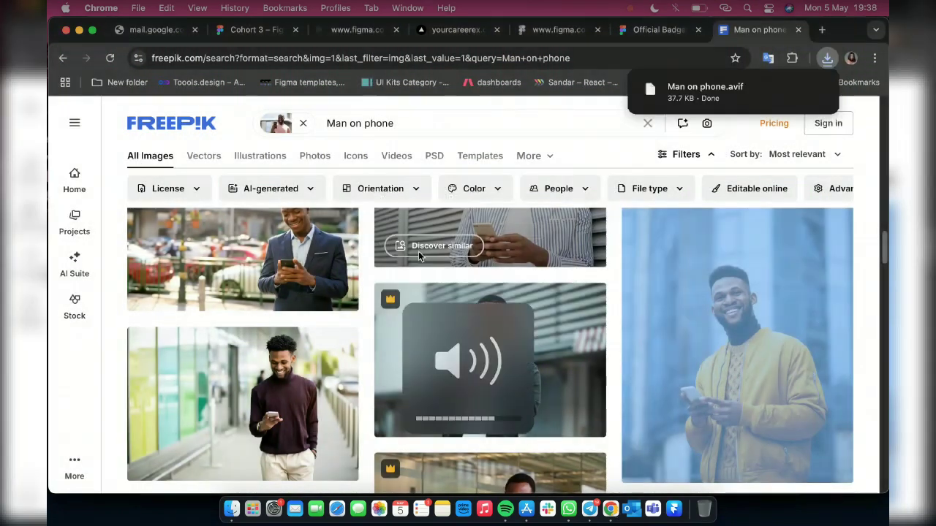
key(XF86AudioRaiseVolume)
key(XF86AudioRaiseVolume)
key(XF86AudioRaiseVolume)
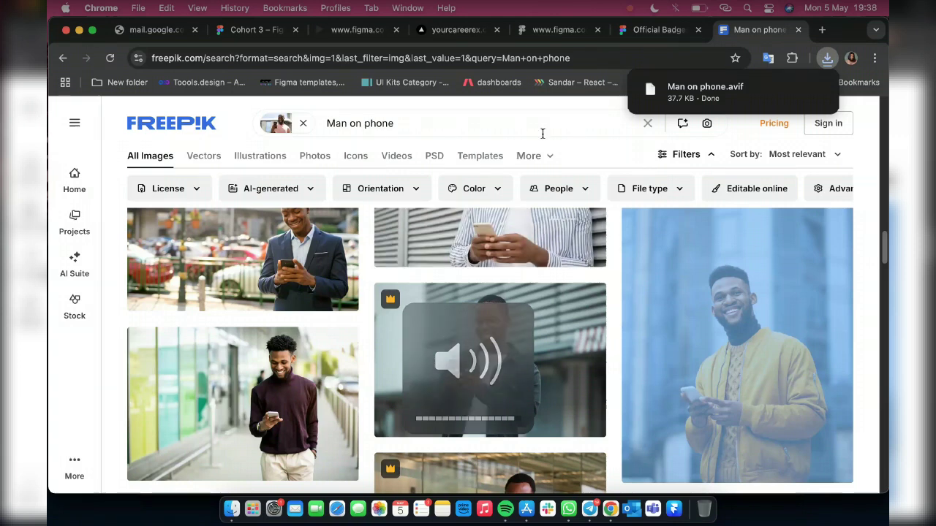
Save the full-size photo to Downloads under its original name and return to Figma
right_click(737, 256)
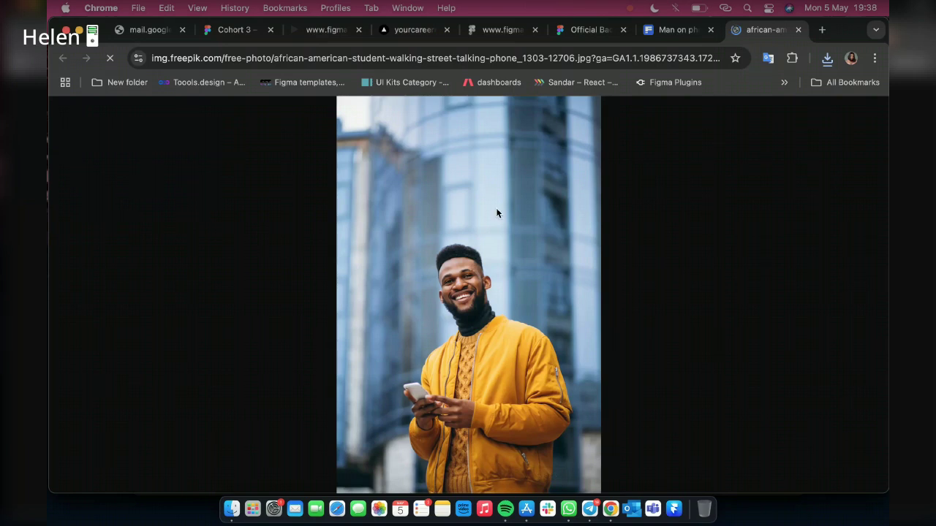
right_click(455, 201)
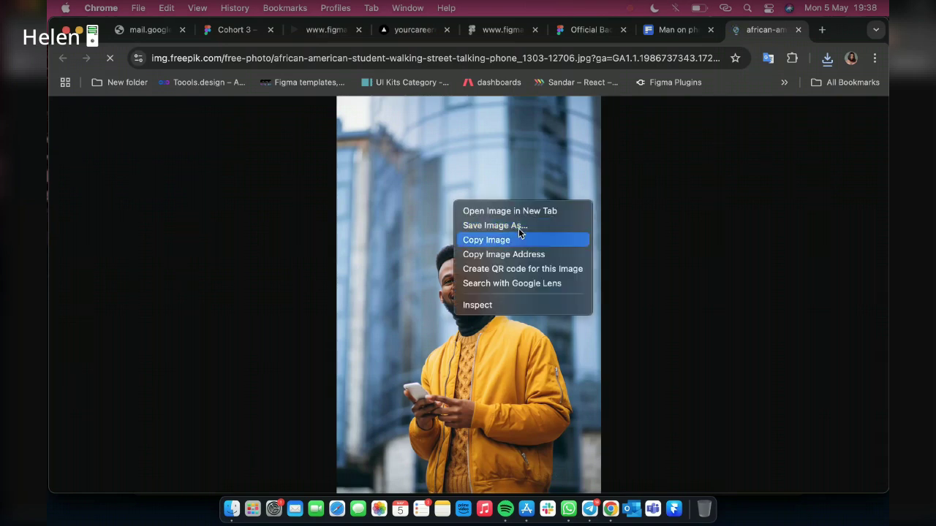
click(519, 225)
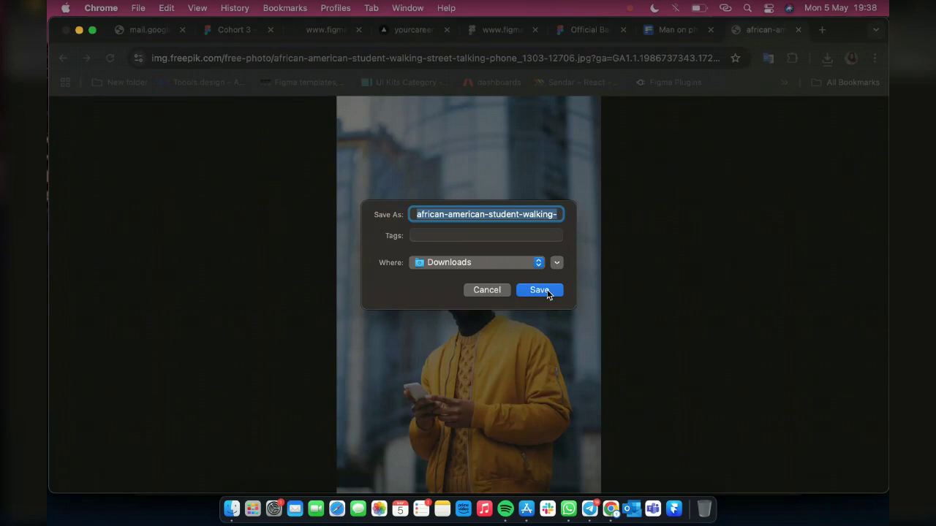
click(544, 289)
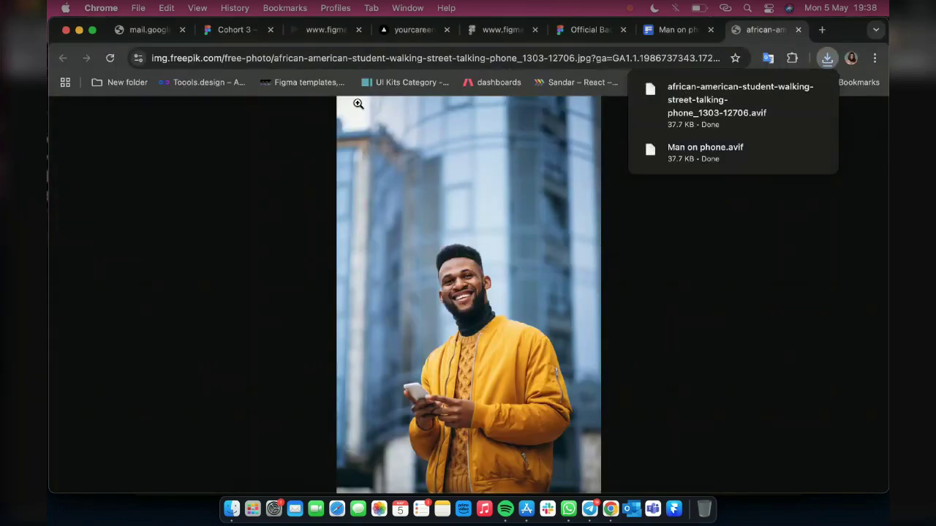
click(220, 32)
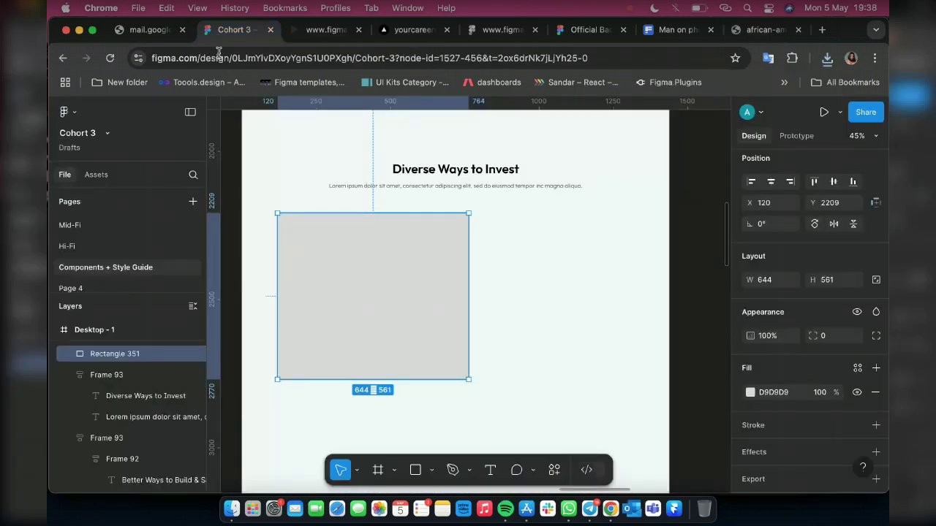
Start placing the downloaded AVIF via Image/video, then cancel the import
click(431, 470)
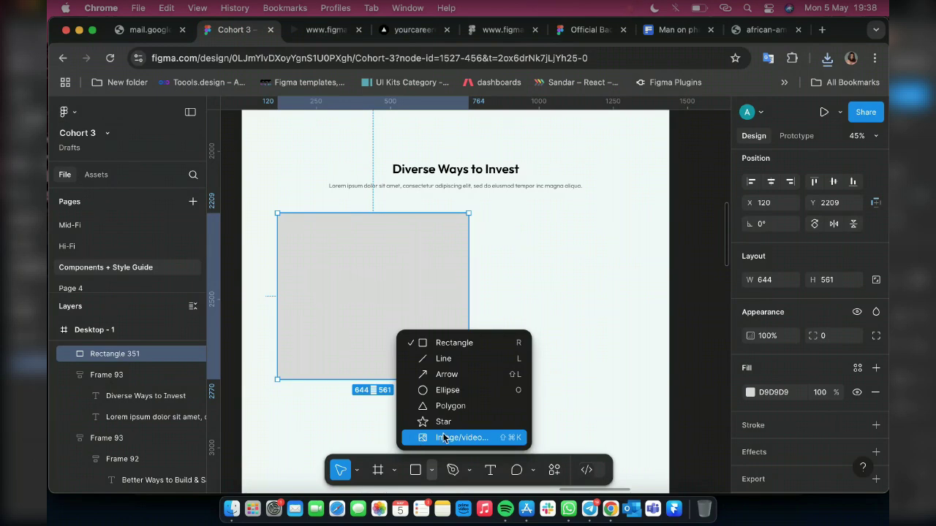
click(444, 438)
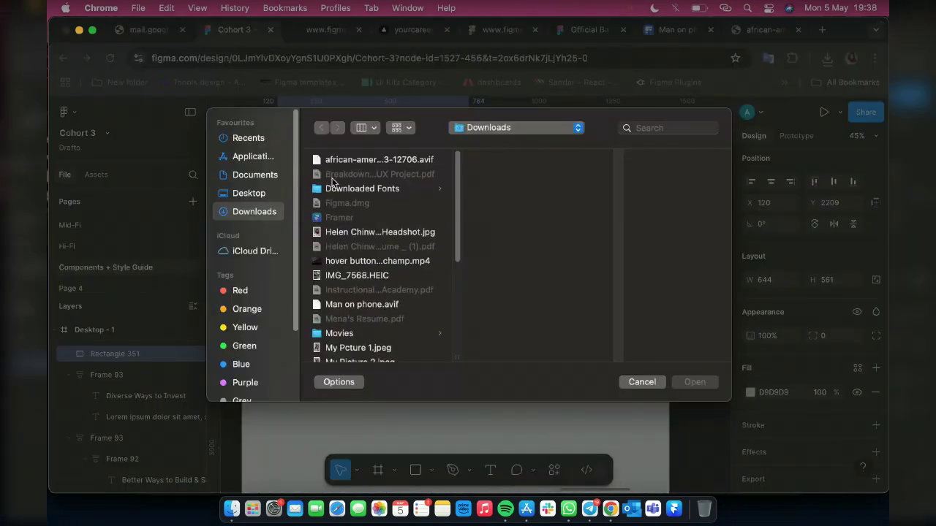
click(363, 161)
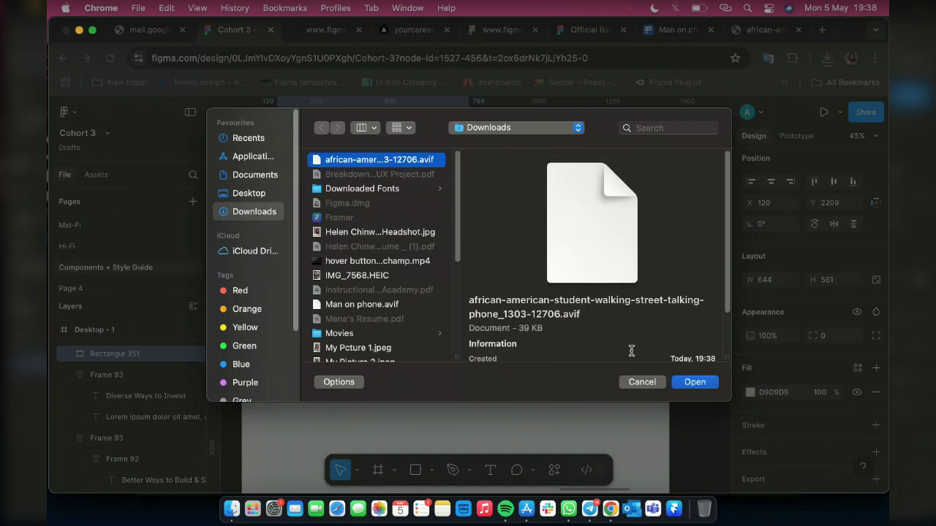
click(636, 386)
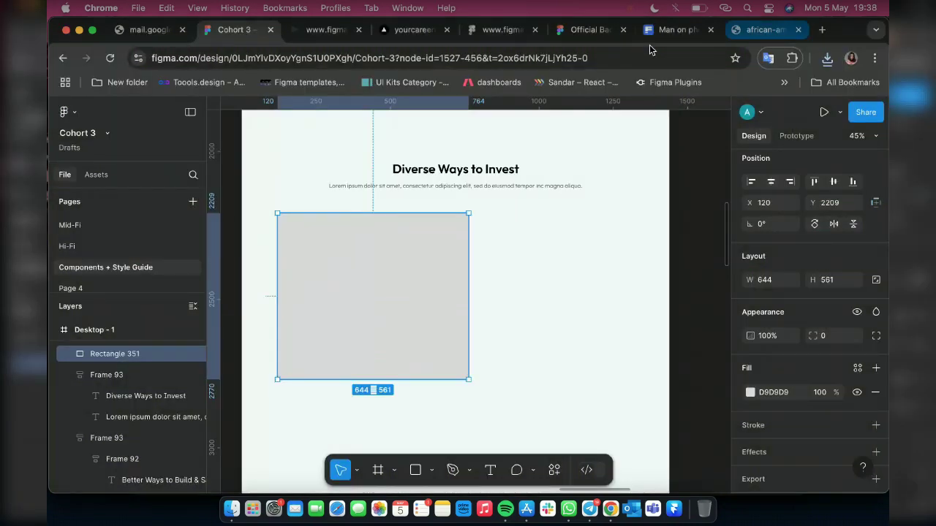
Copy the full-size yellow-jacket photo to the clipboard from its Chrome tab
click(756, 35)
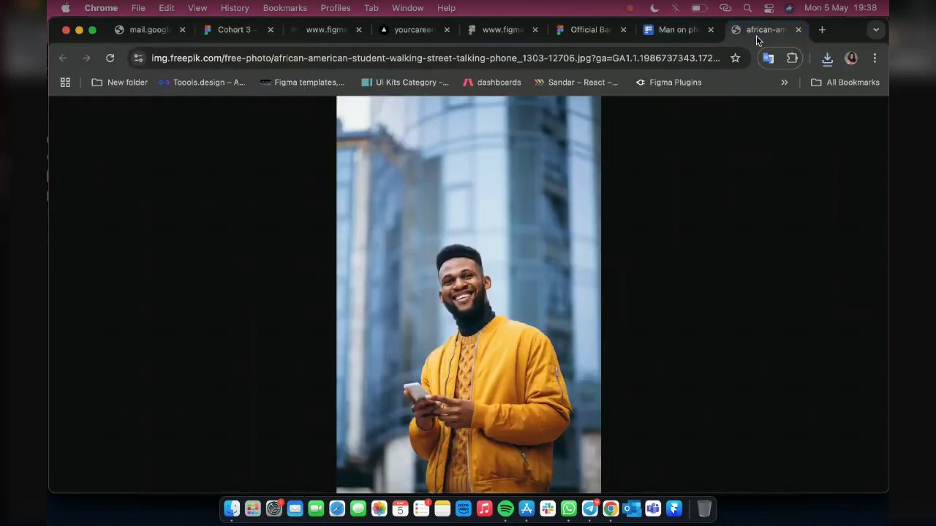
right_click(479, 244)
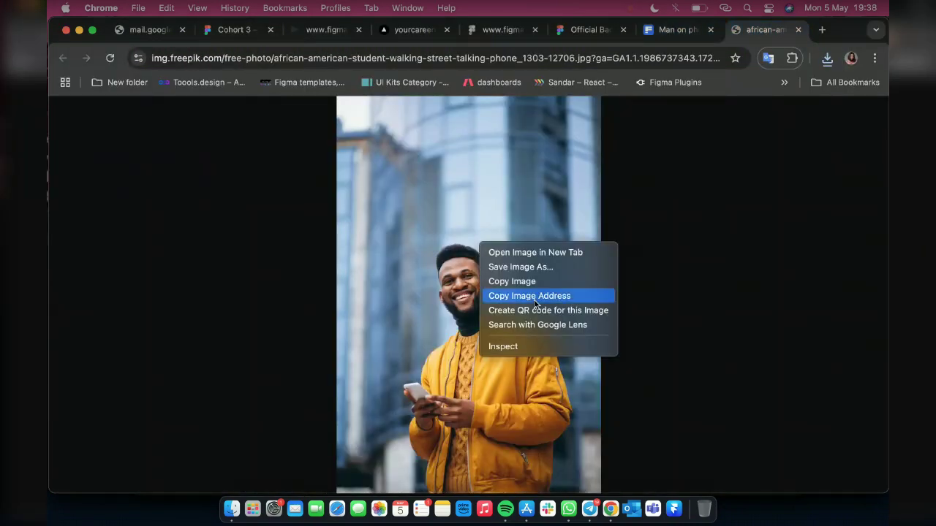
click(533, 283)
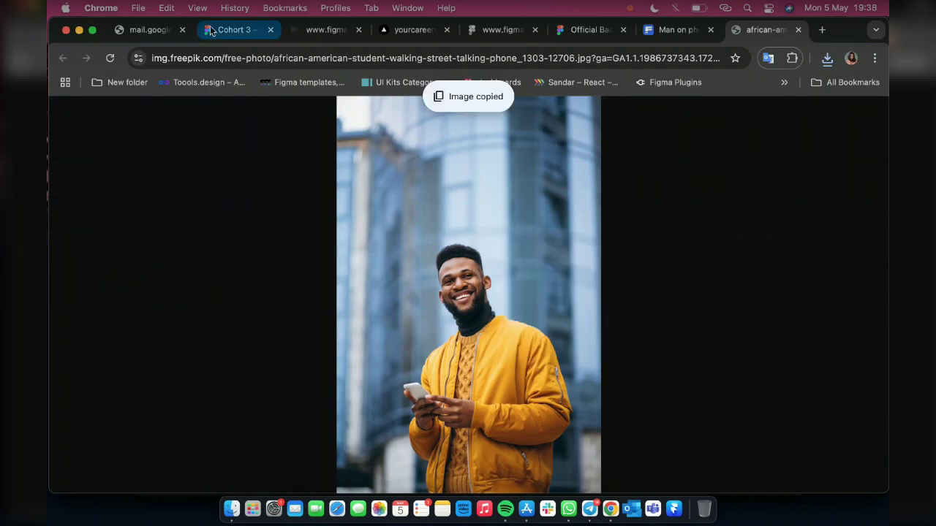
Download the yellow-jacket photo as a JPG from its Freepik detail view
click(210, 30)
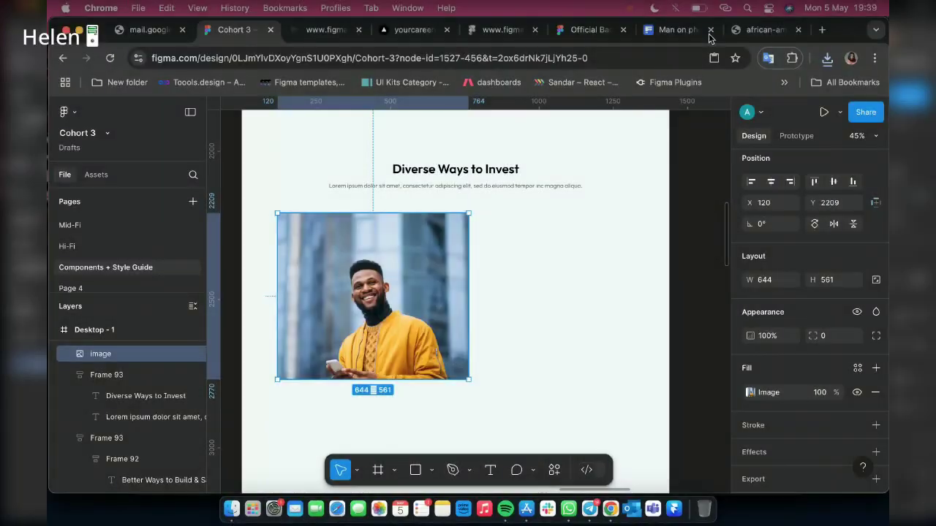
click(679, 29)
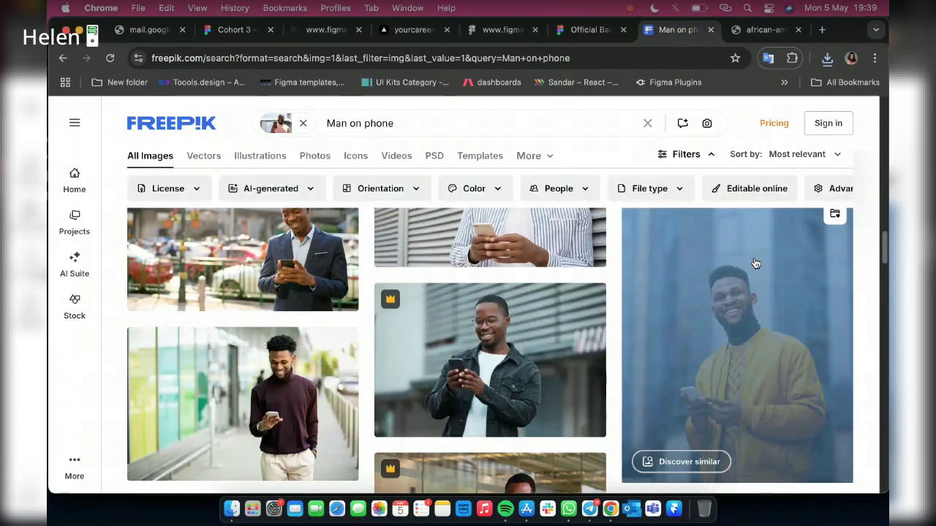
click(721, 313)
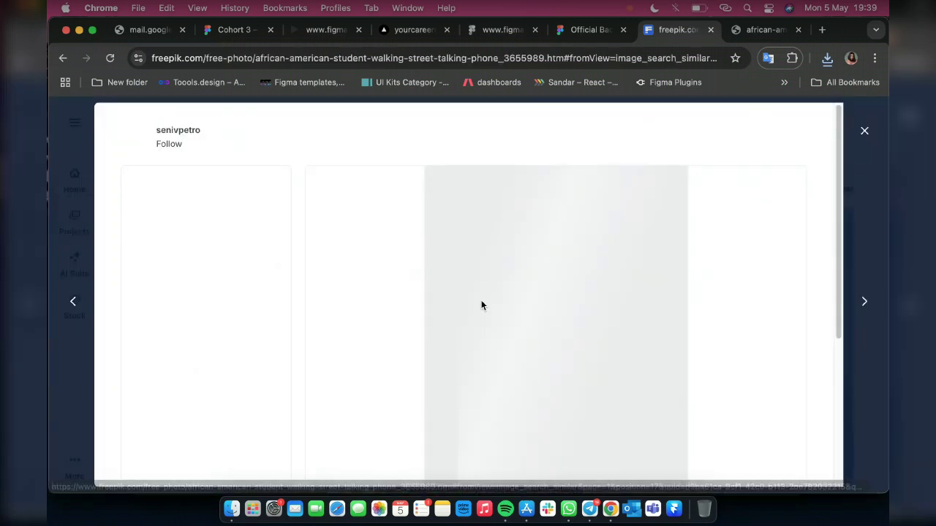
click(794, 140)
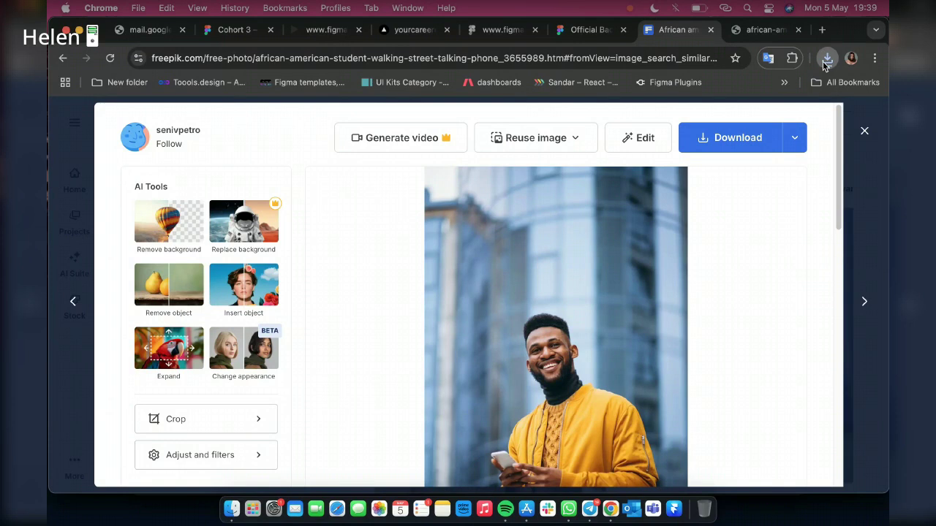
click(701, 132)
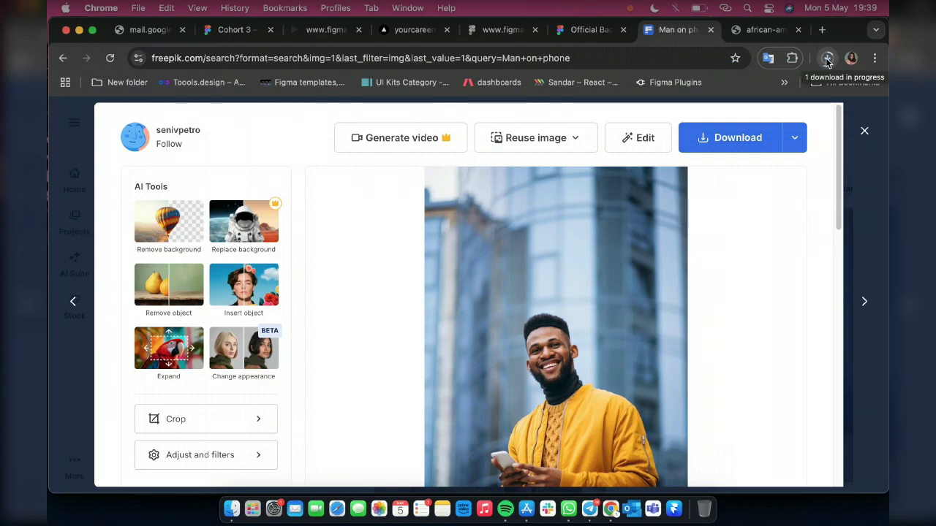
key(Escape)
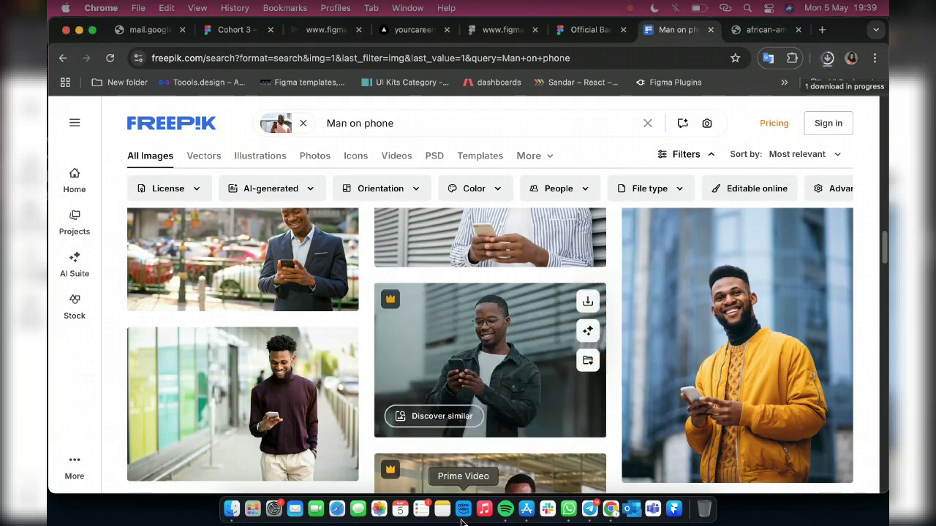
Drag the downloaded JPG from Chrome onto the Figma canvas
click(589, 510)
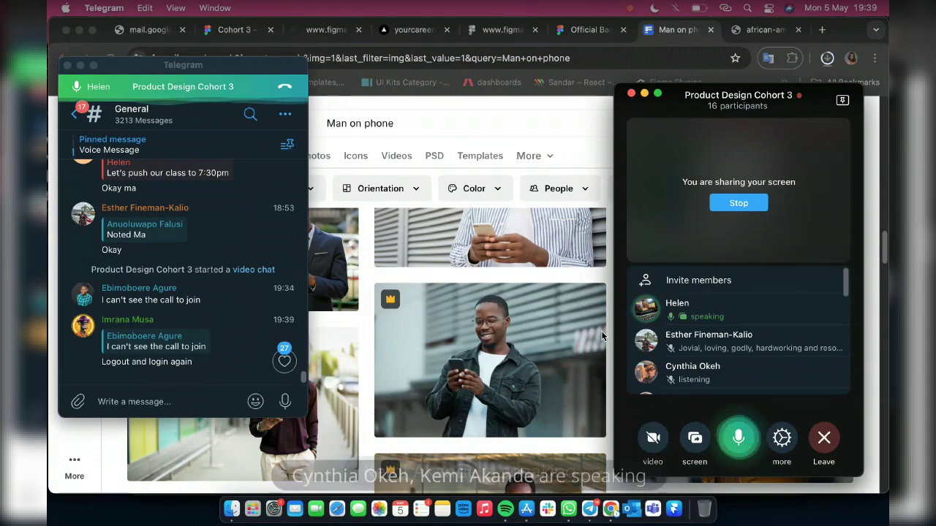
click(601, 277)
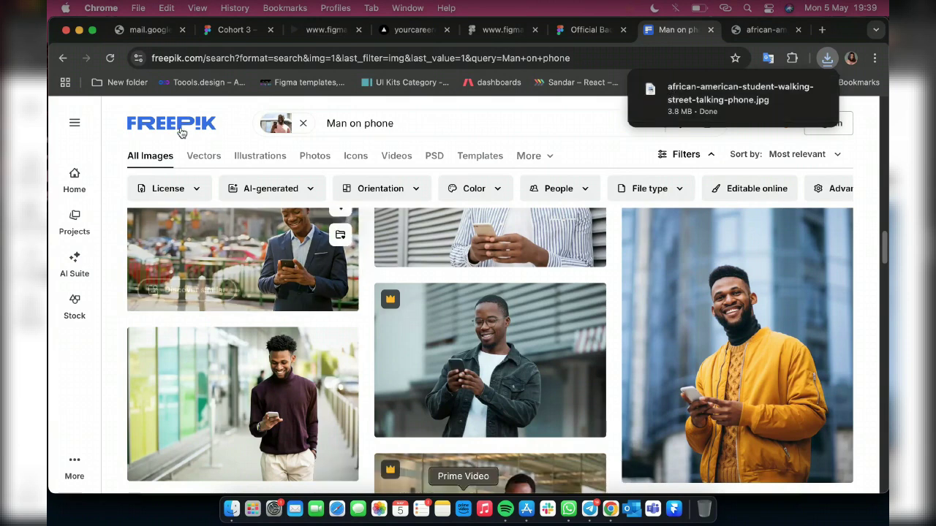
drag(181, 131, 371, 300)
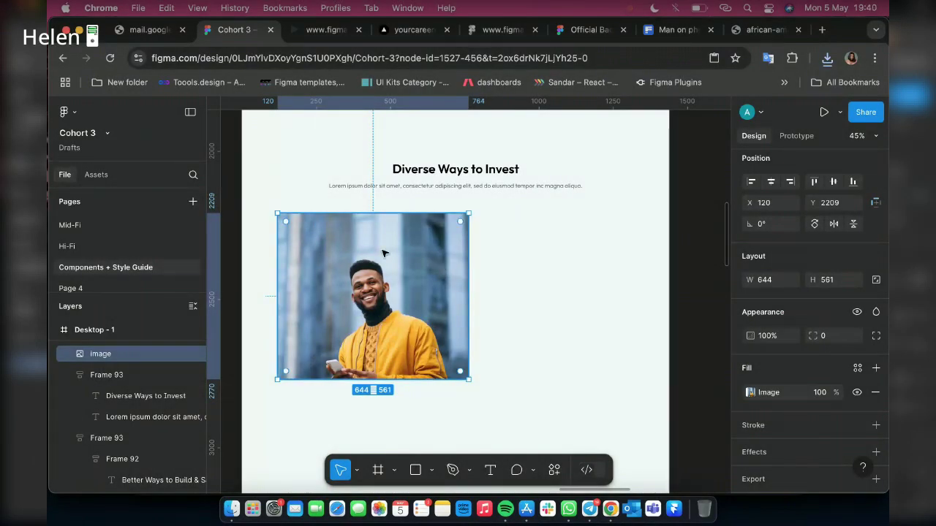
Undo the dropped photo and place the downloaded yellow-jacket man photo into the 644×561 rectangle
key(super+z)
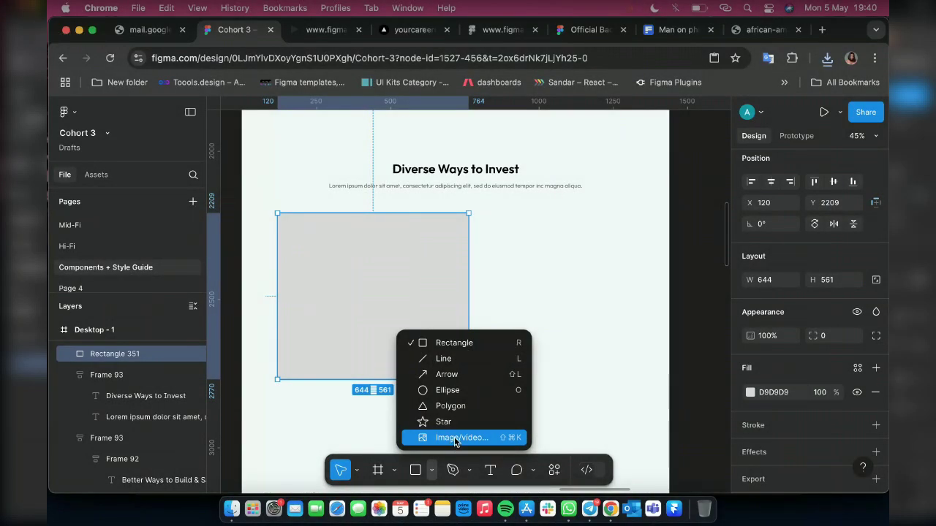
click(454, 436)
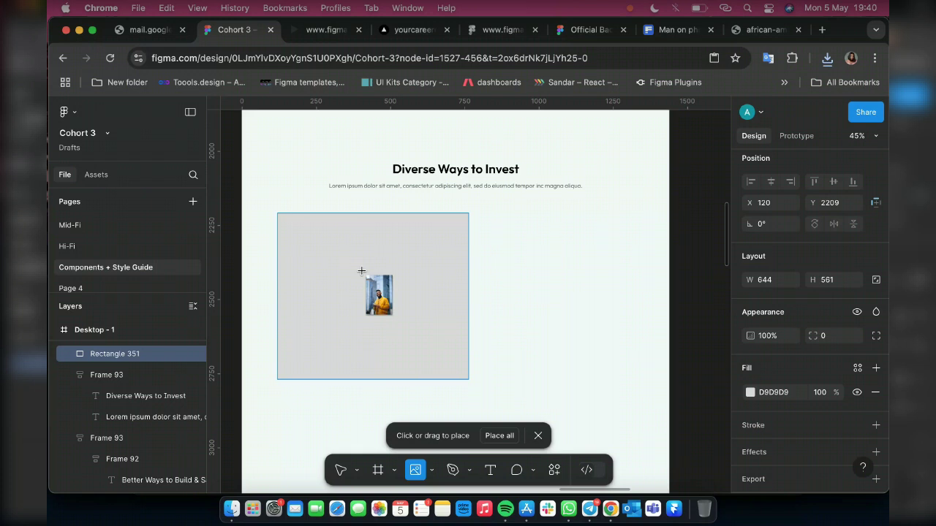
click(361, 271)
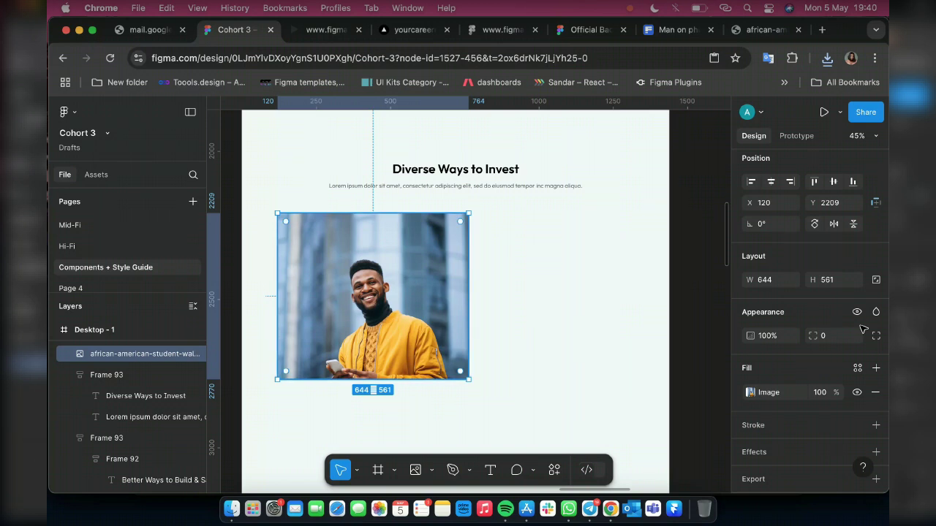
click(749, 393)
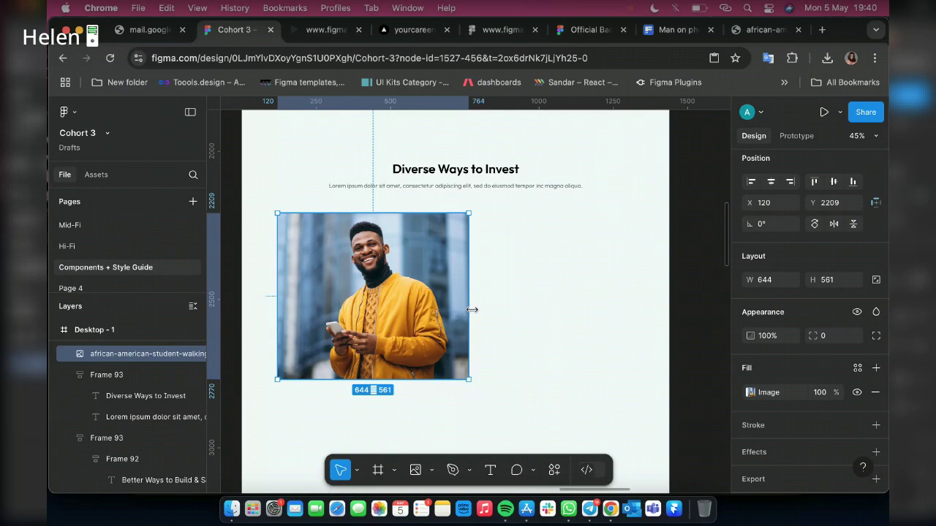
Mirror the photo horizontally and restore its width to 644
scroll(471, 310, left, 3)
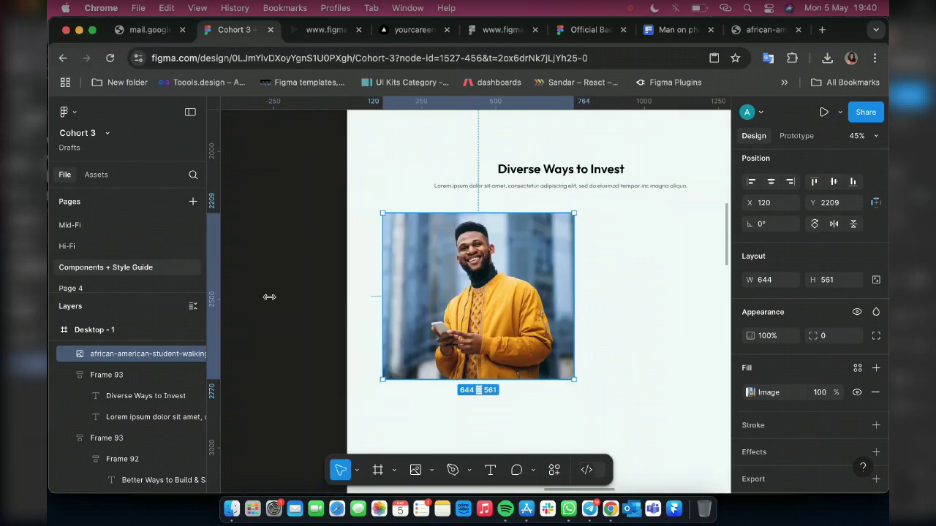
drag(269, 297, 269, 297)
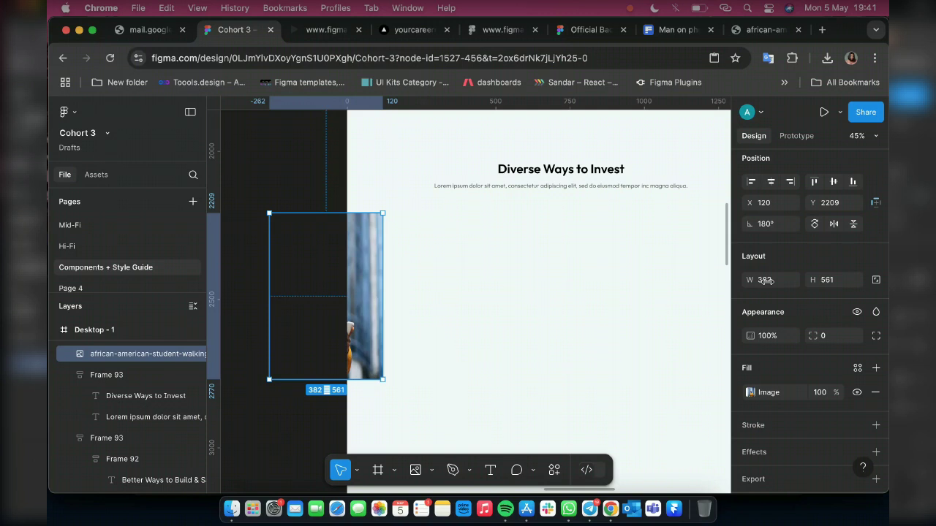
click(775, 282)
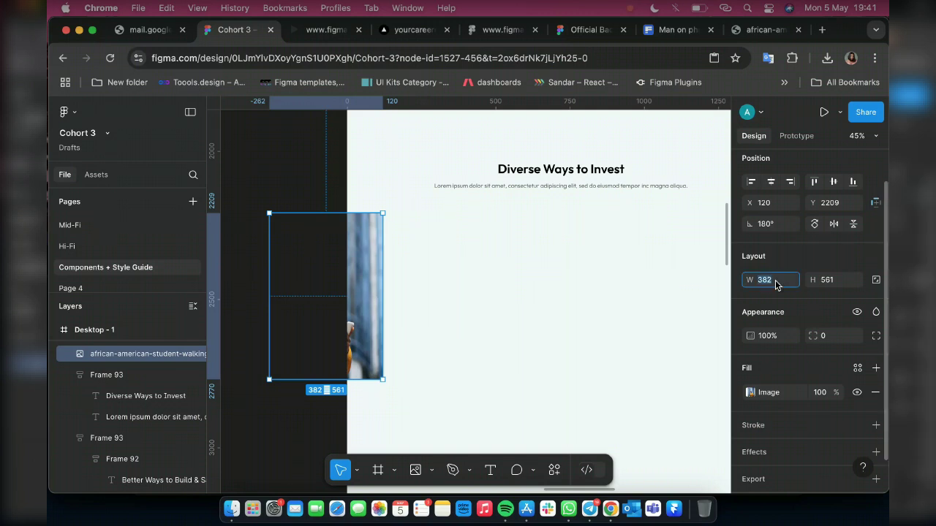
text(644)
key(Return)
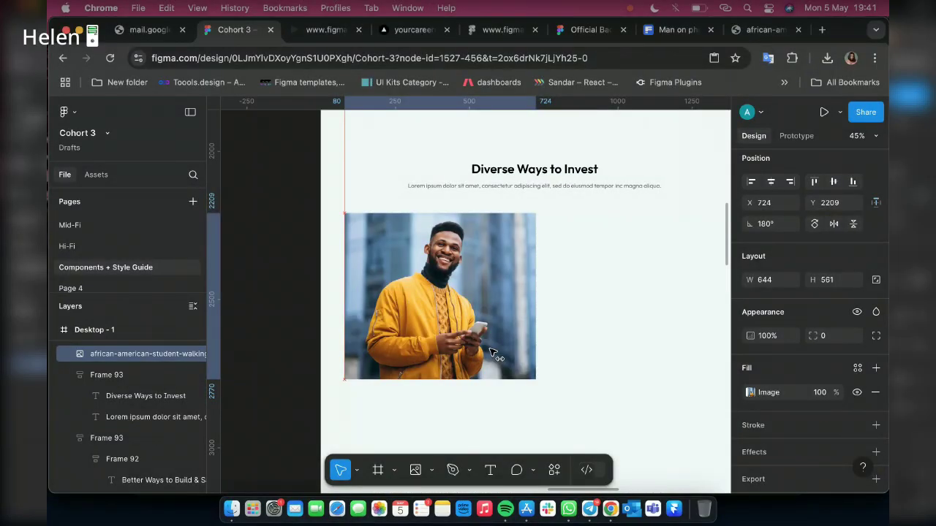
Move the flipped photo lower and to the right, level beneath the heading
drag(422, 321, 459, 234)
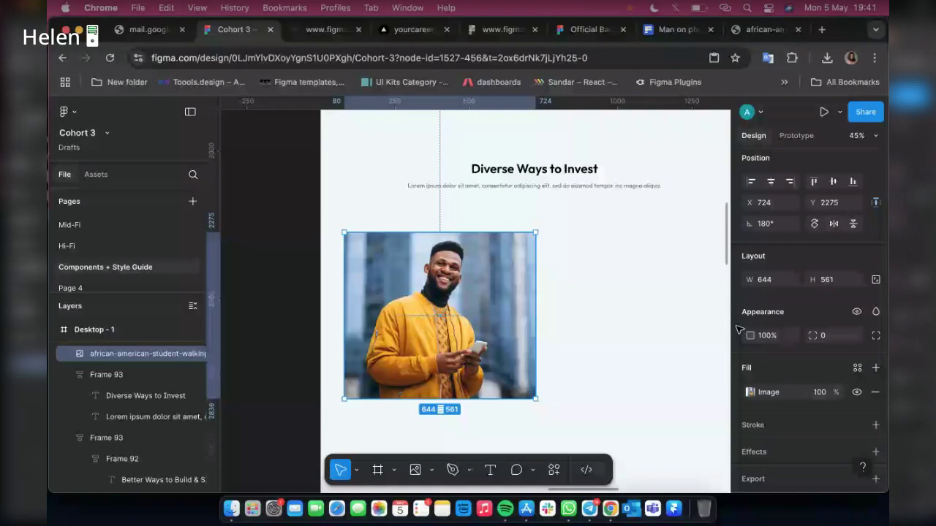
drag(417, 318, 512, 299)
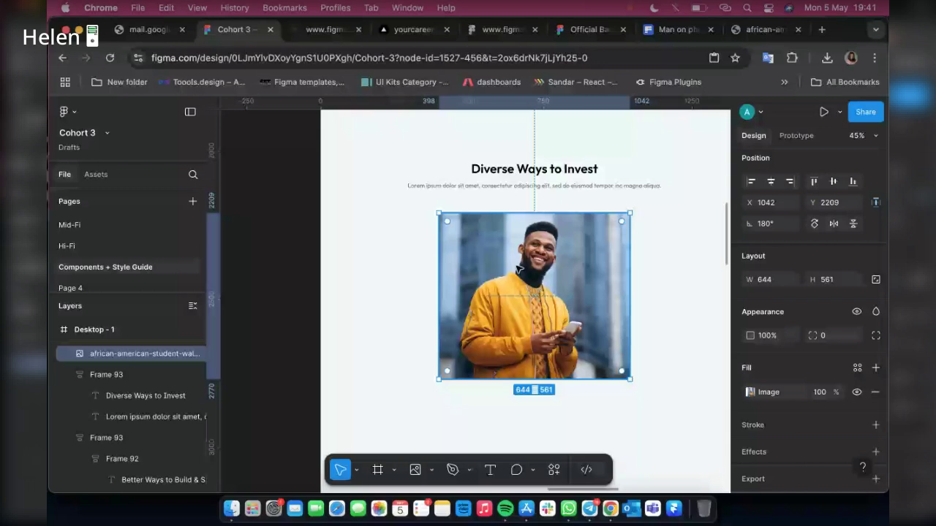
scroll(519, 271, right, 3)
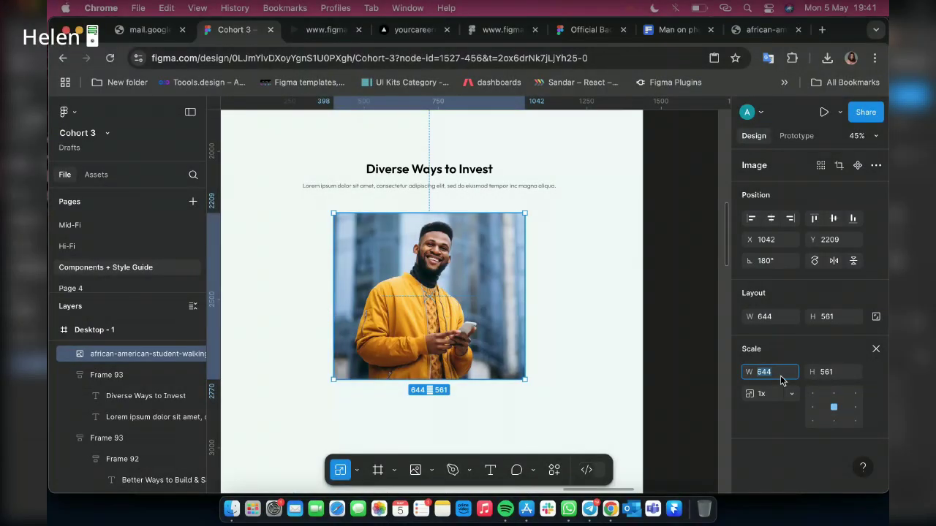
Scale the photo proportionally to 600 wide, making it 600×522.67
text(600)
key(Return)
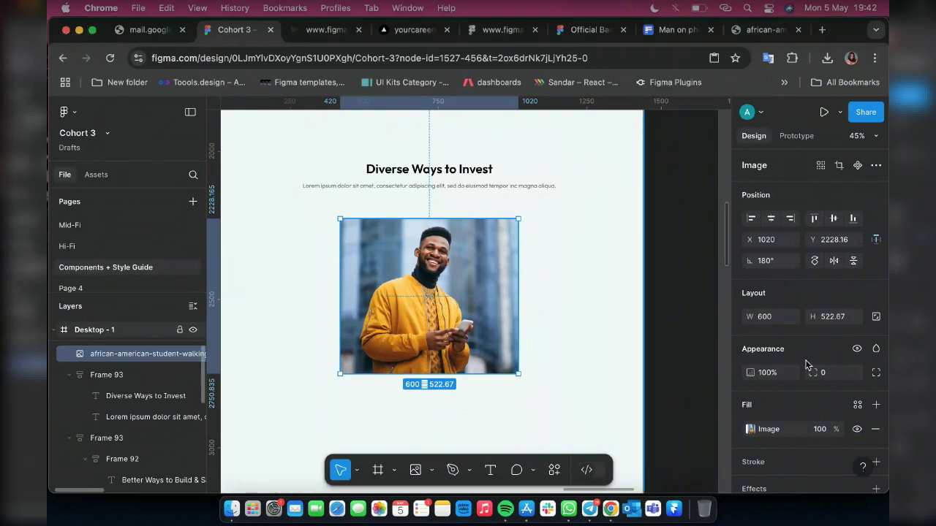
key(Escape)
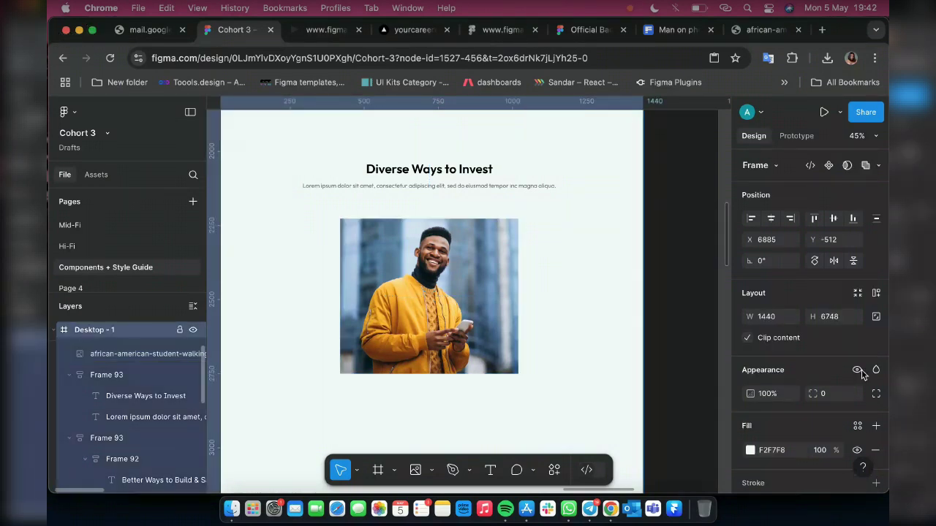
scroll(861, 373, down, 10)
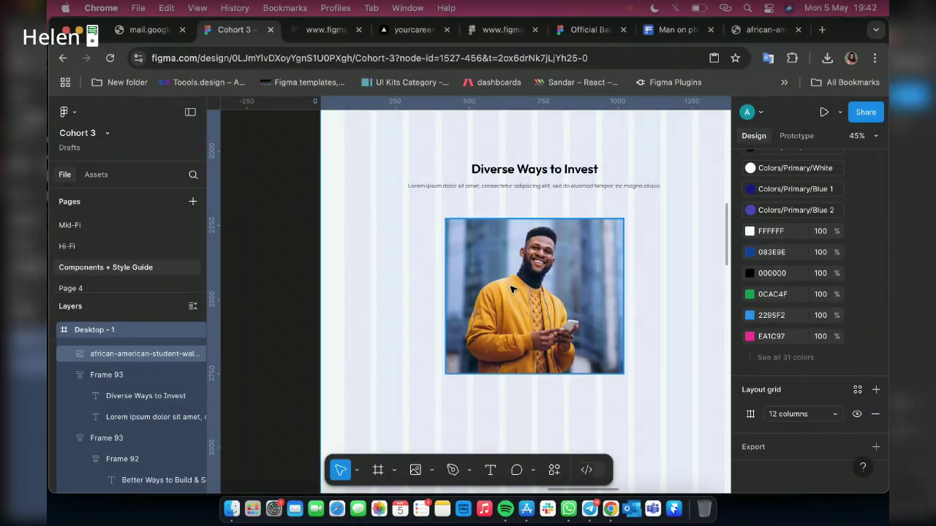
Move the photo left until it aligns with the page's left margin
click(512, 290)
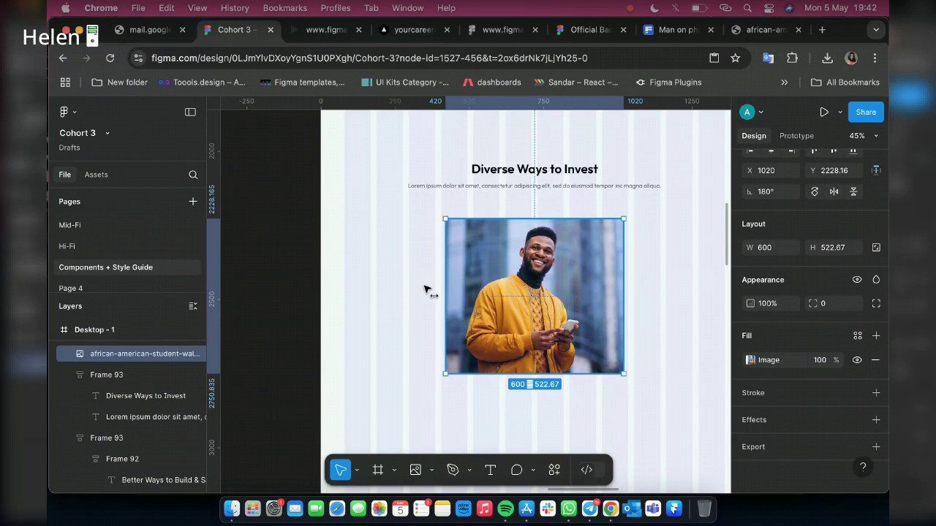
drag(427, 290, 411, 272)
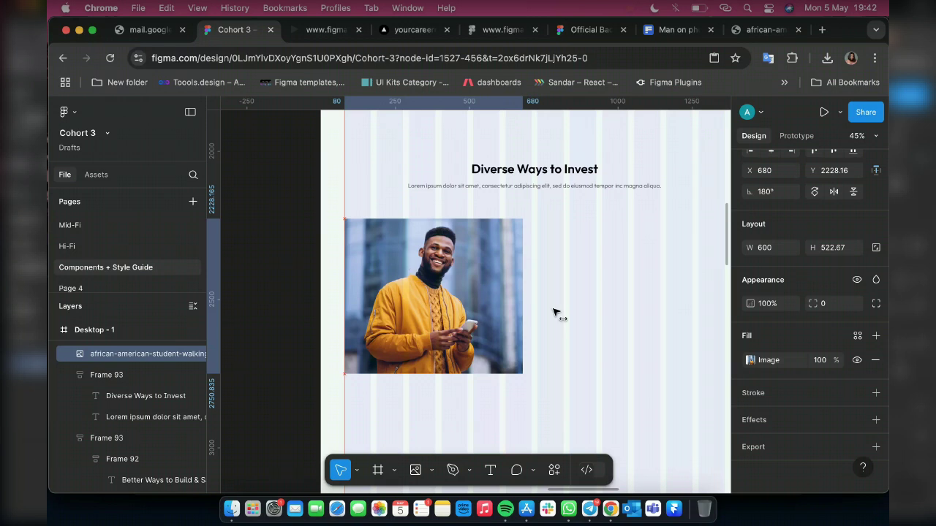
scroll(549, 307, up, 10)
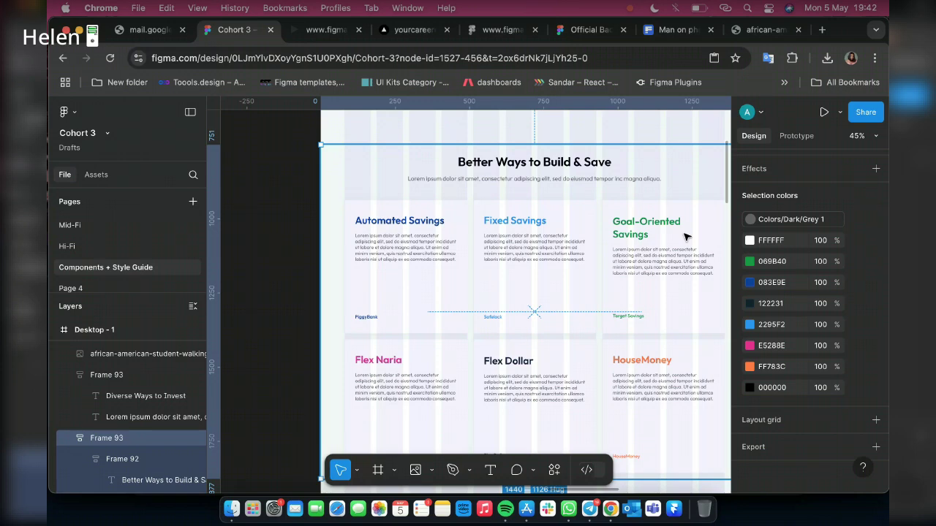
scroll(773, 290, up, 3)
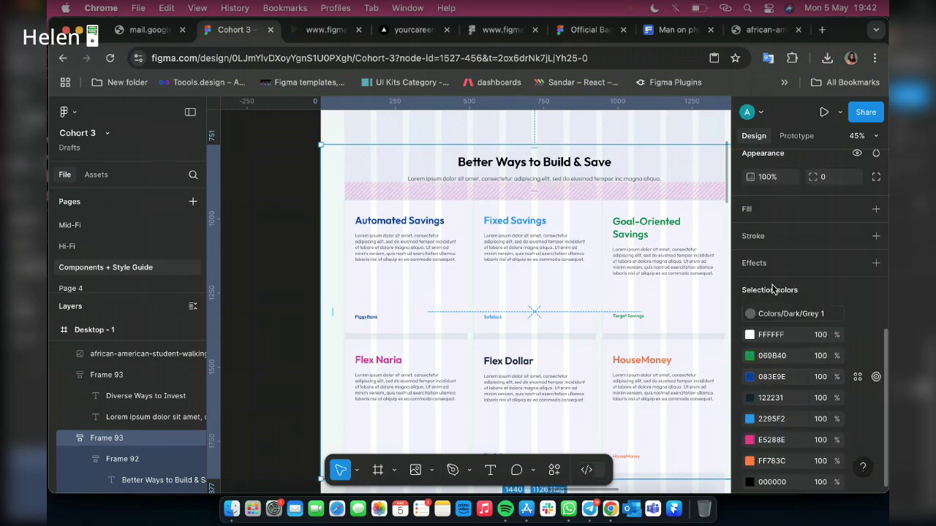
scroll(773, 290, up, 3)
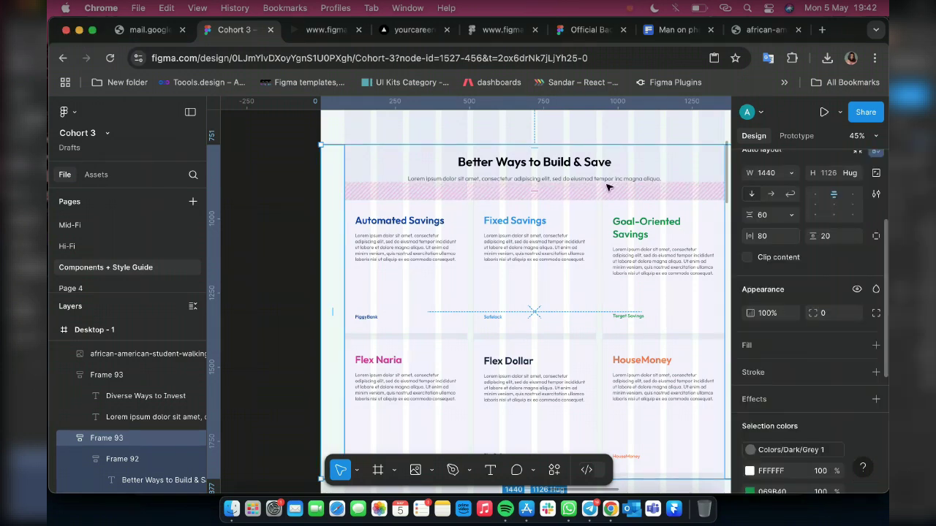
scroll(503, 239, down, 10)
click(503, 238)
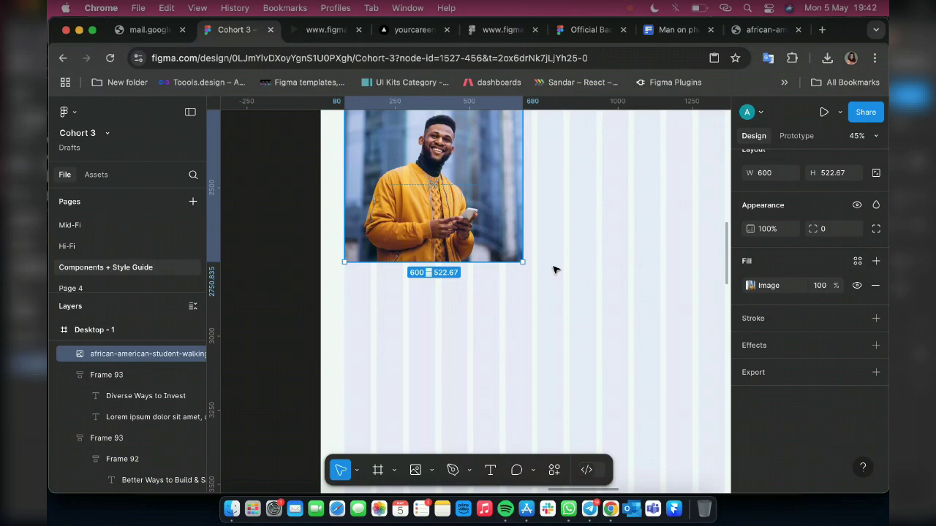
scroll(553, 271, up, 3)
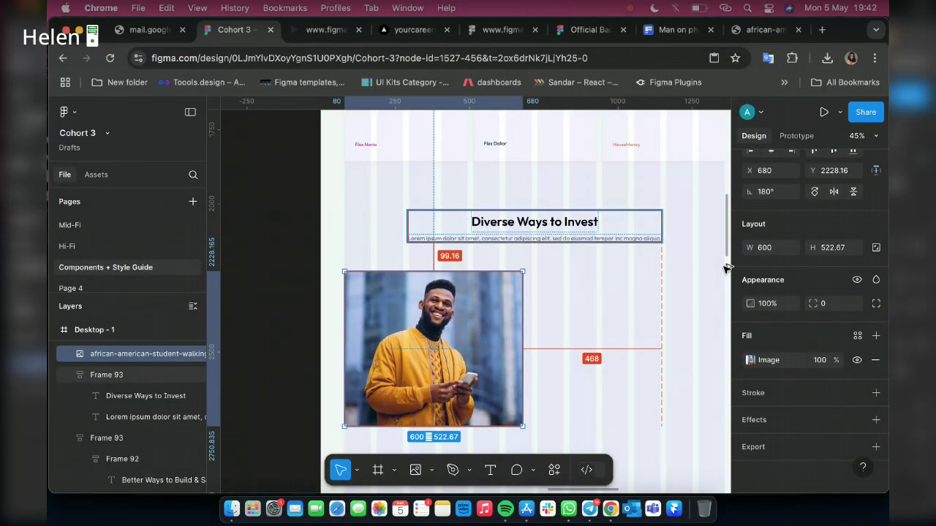
Set a 60 gap between heading frame Frame 93 and the photo
key(Tab)
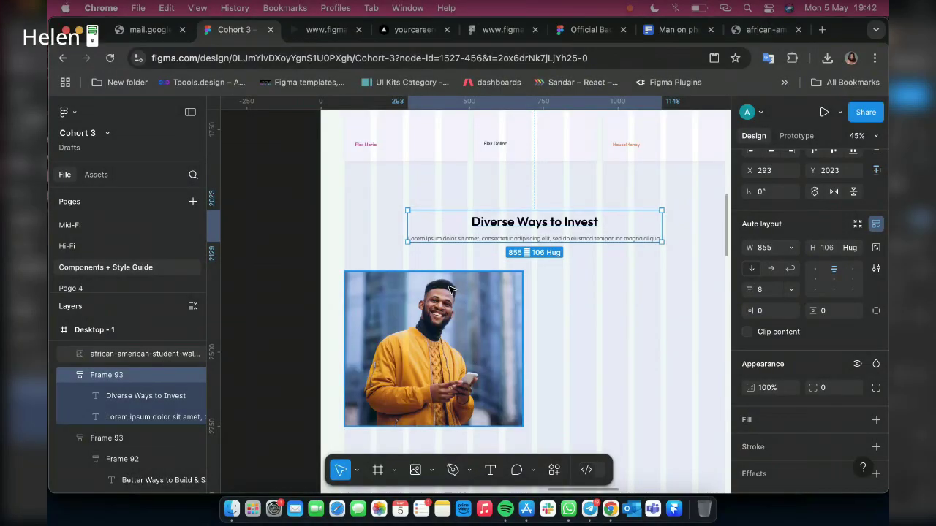
shift+click(451, 290)
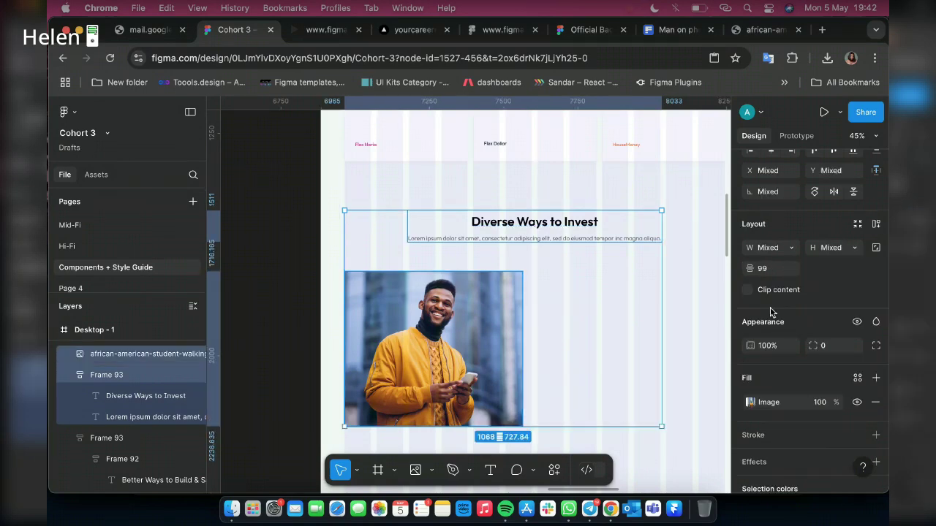
click(765, 270)
text(6)
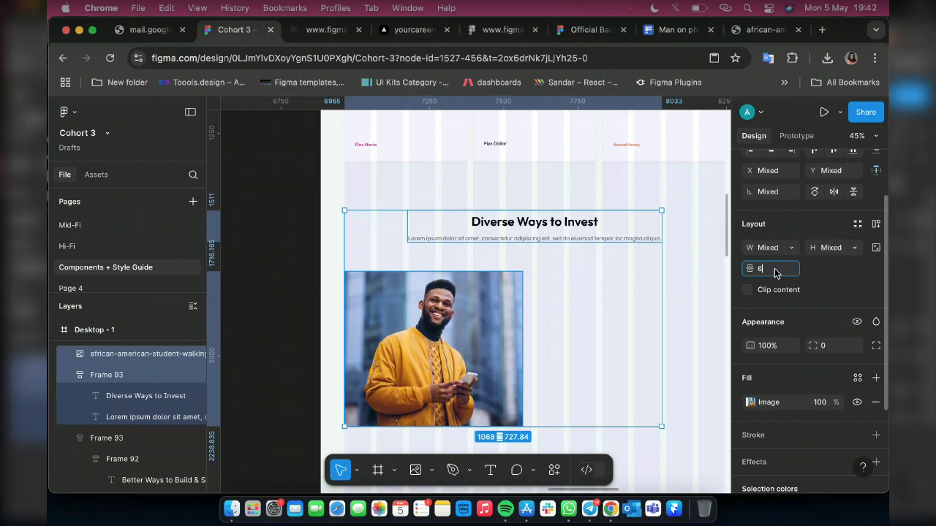
text(0)
key(Return)
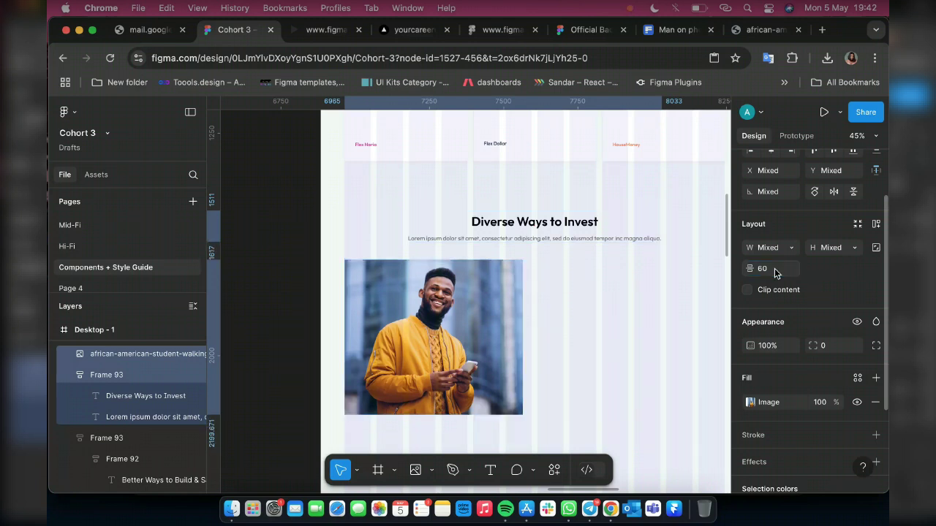
scroll(532, 195, right, 3)
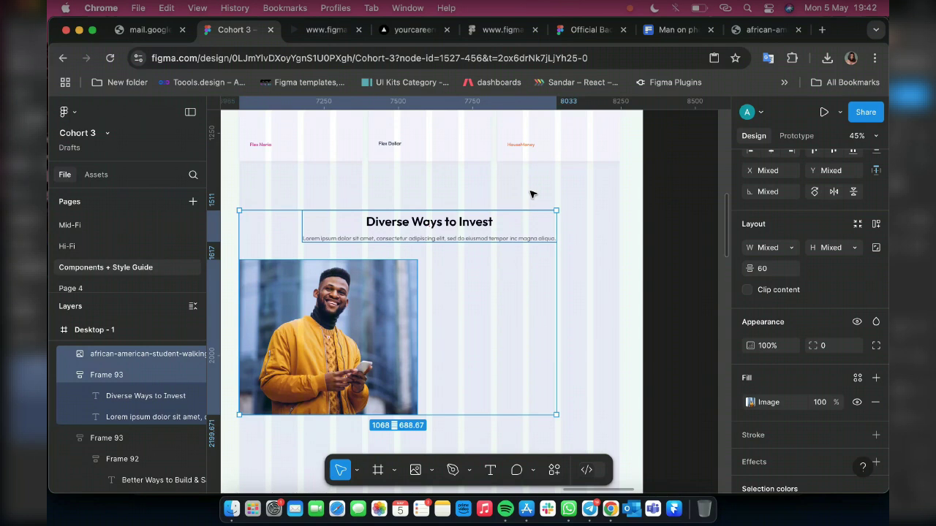
scroll(532, 195, down, 3)
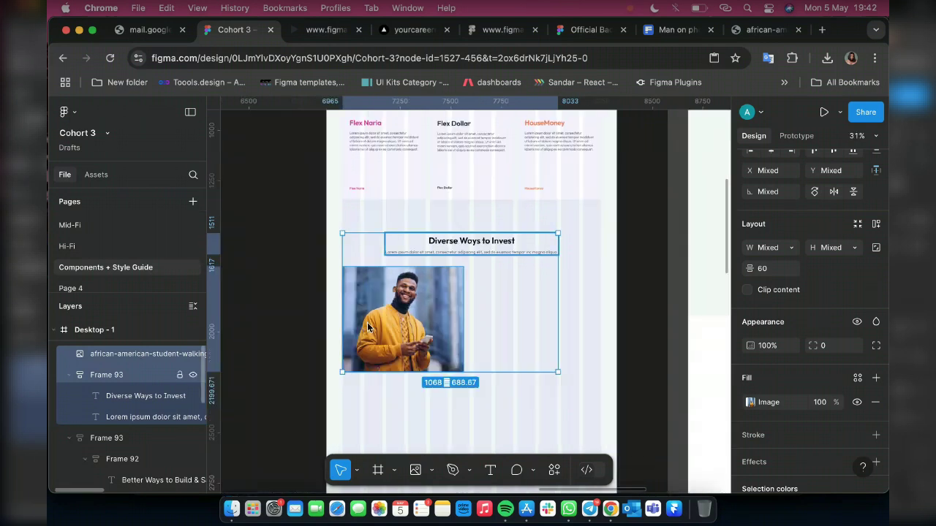
key(Escape)
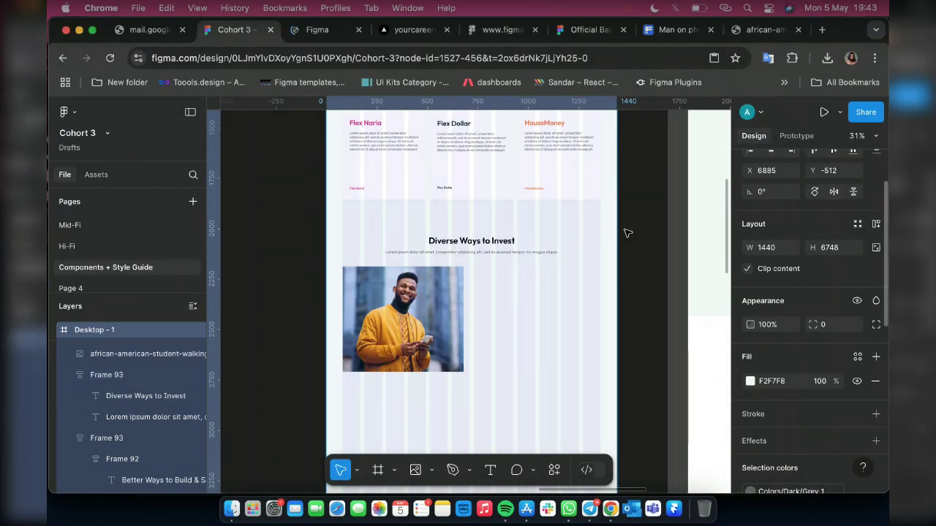
Add a text layer beside the photo reading 'Earn Up to 35% Returns'
click(318, 30)
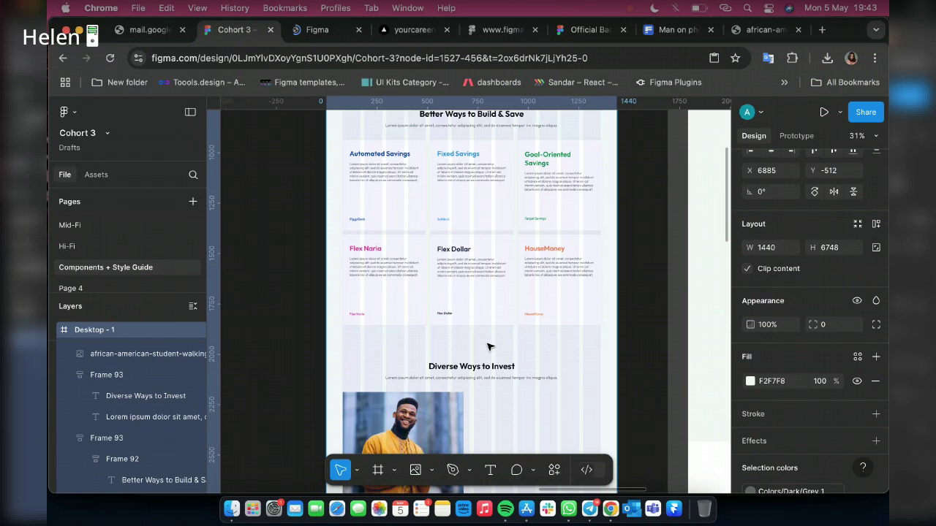
scroll(489, 346, up, 2)
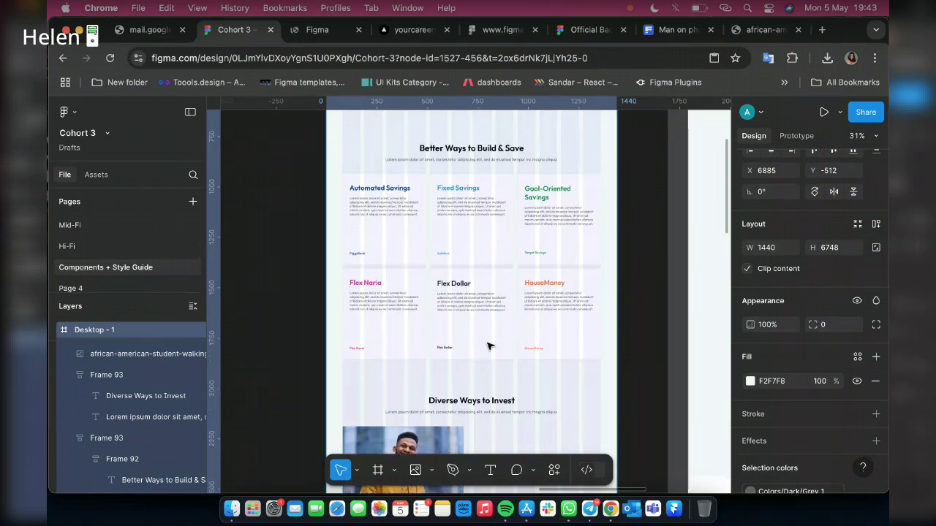
scroll(488, 347, down, 5)
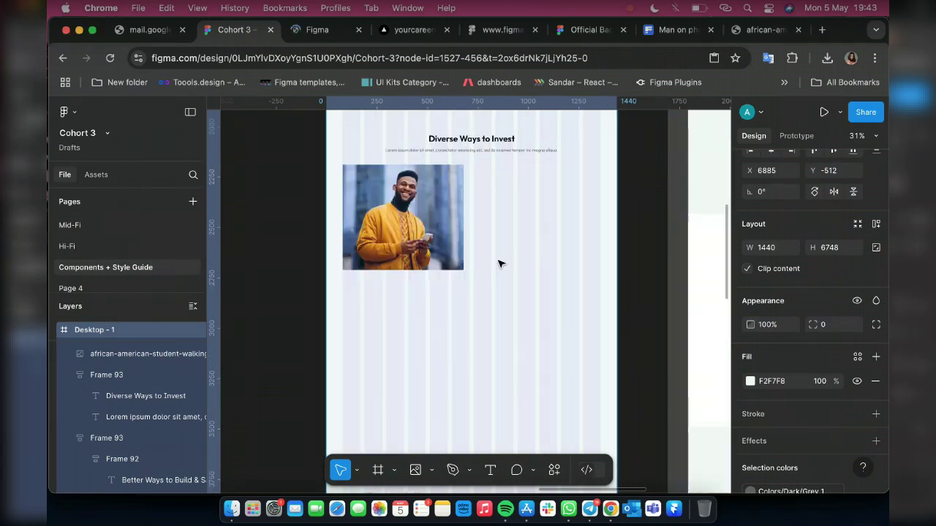
scroll(497, 261, right, 3)
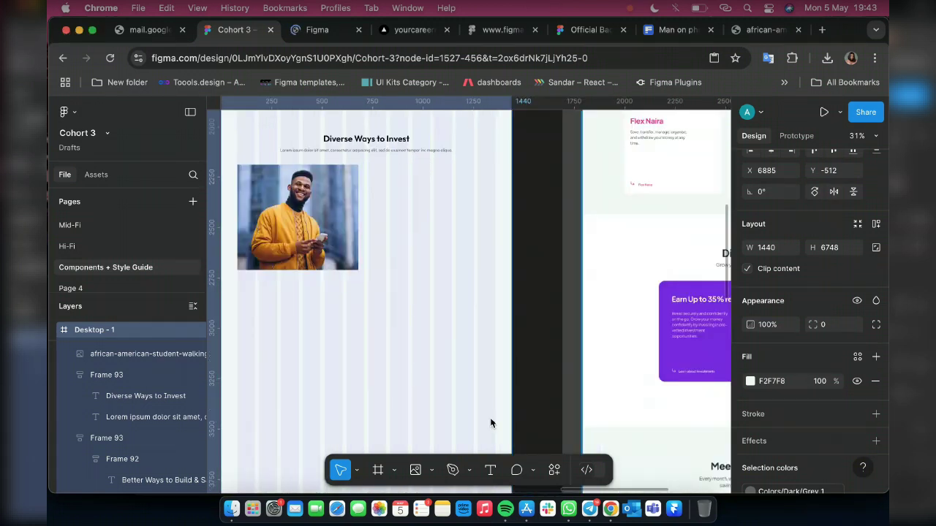
click(490, 470)
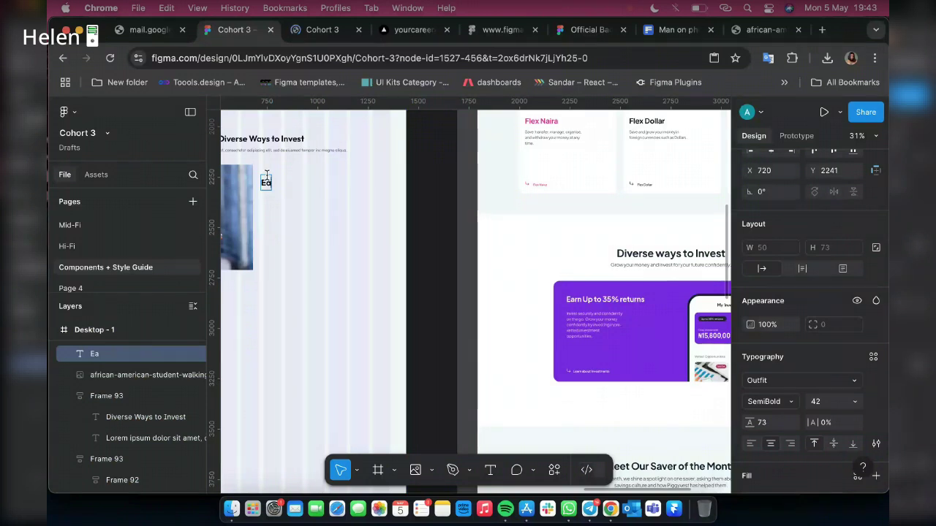
text(rn)
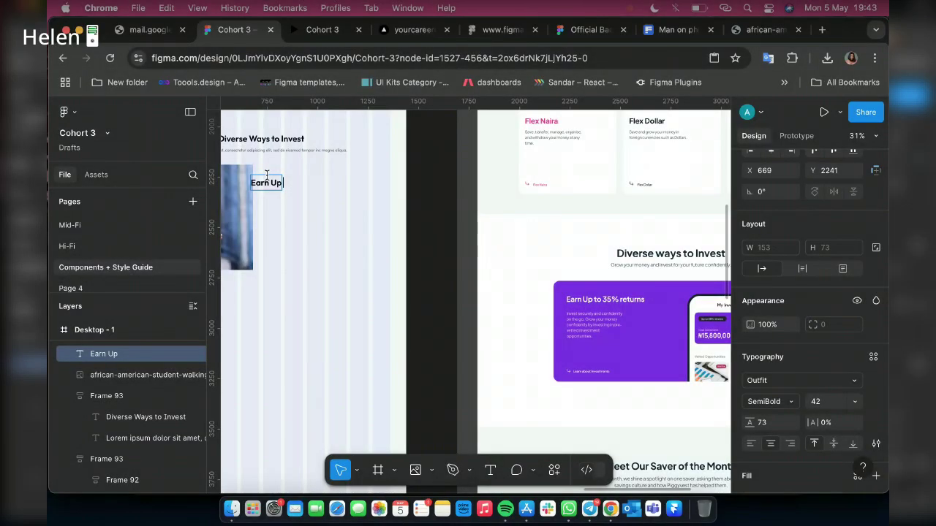
text(to)
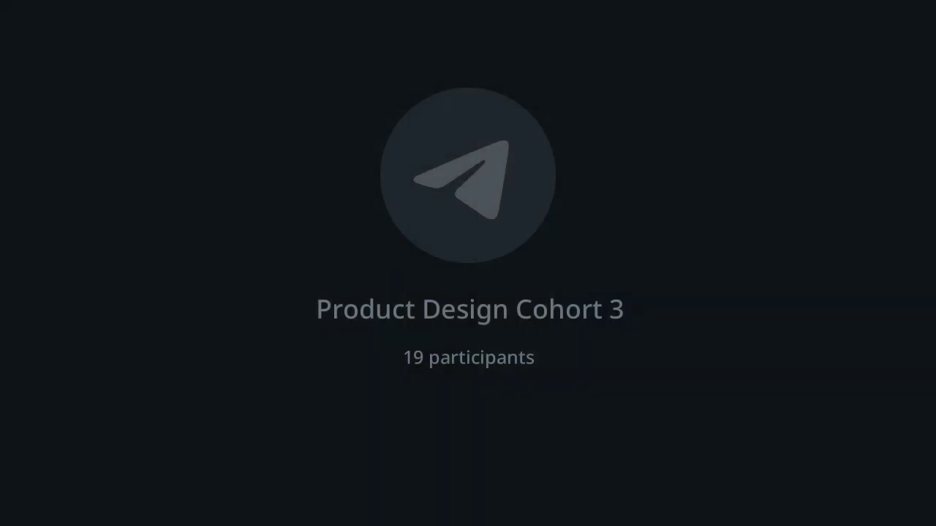
text(35%)
text(rETURNS)
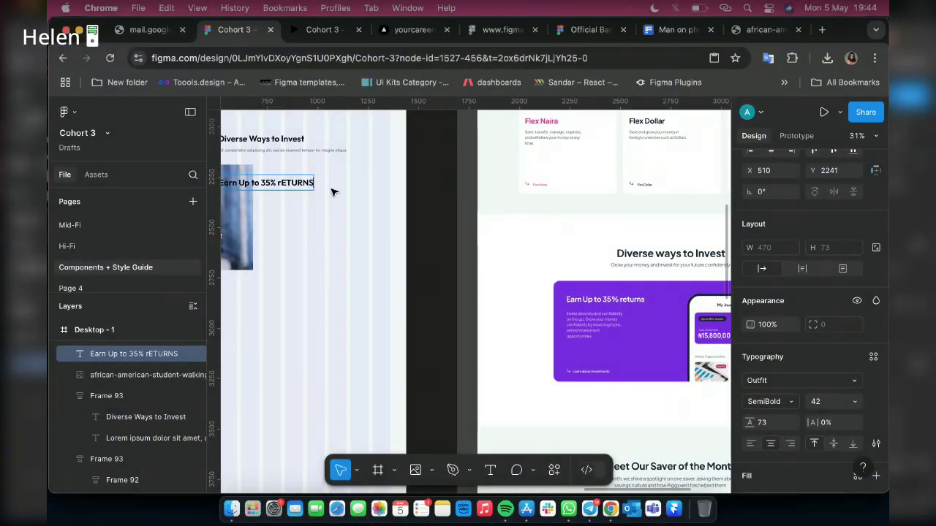
key(BackSpace)
key(BackSpace)
key(BackSpace)
key(BackSpace)
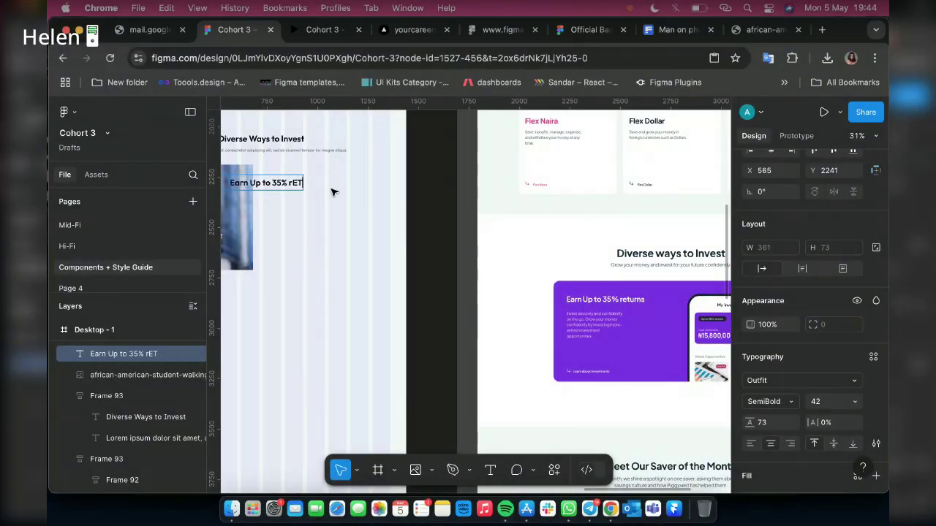
key(BackSpace)
key(BackSpace)
key(BackSpace)
key(BackSpace)
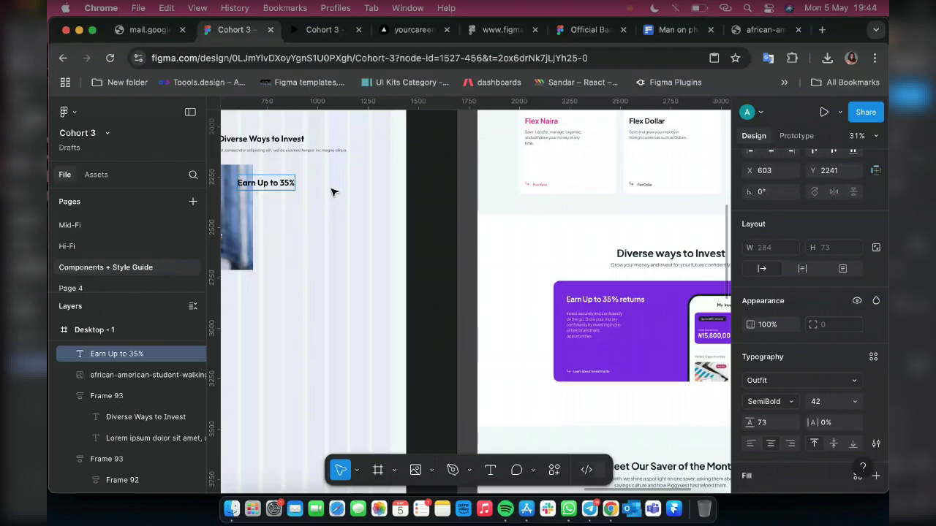
text(Re)
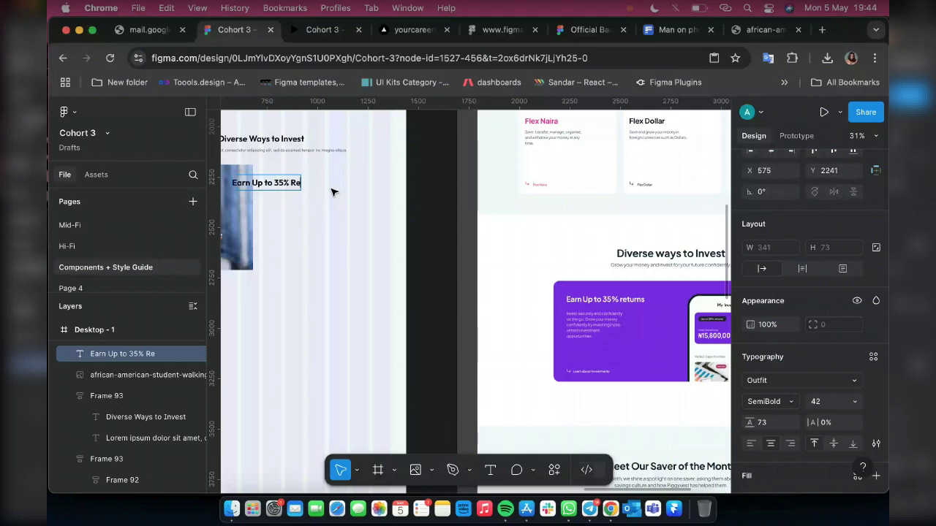
text(turns)
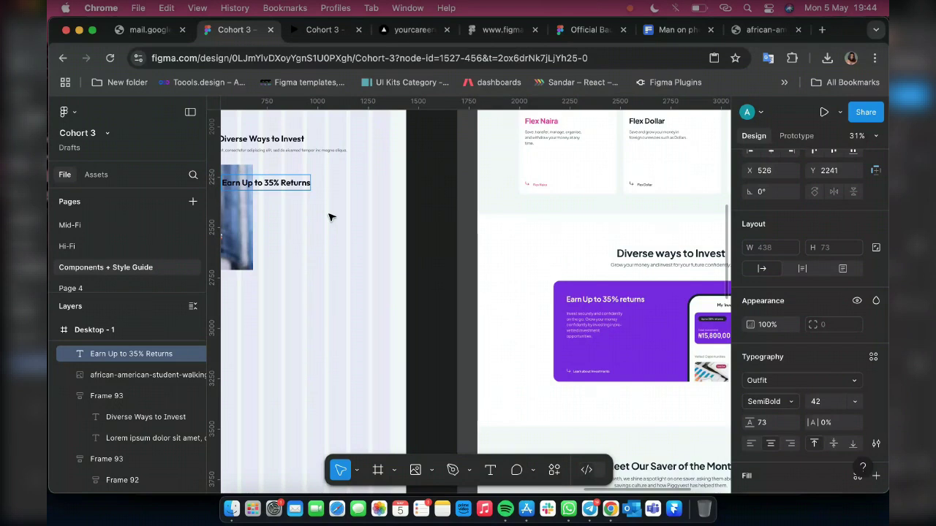
Finish the heading and inspect the Goal-Oriented Savings card title's text size for matching
key(Escape)
scroll(350, 201, left, 2)
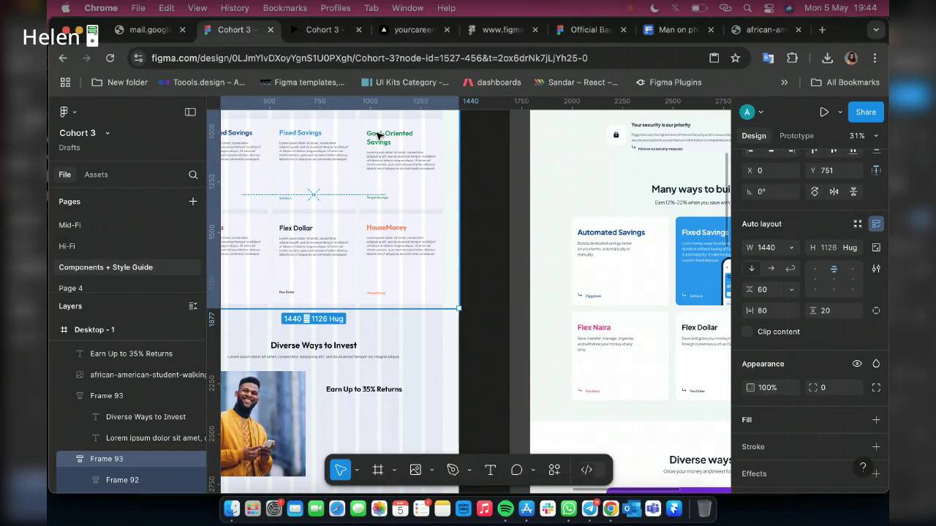
double_click(378, 136)
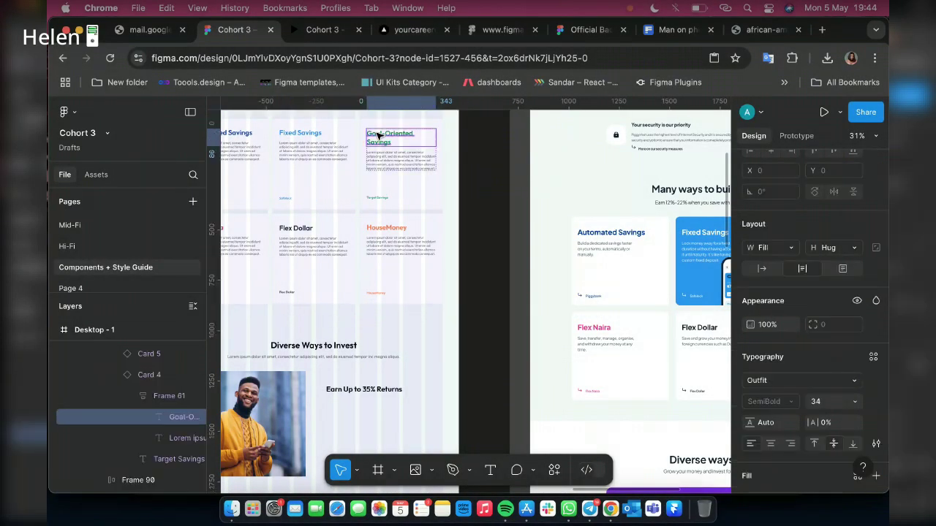
double_click(393, 141)
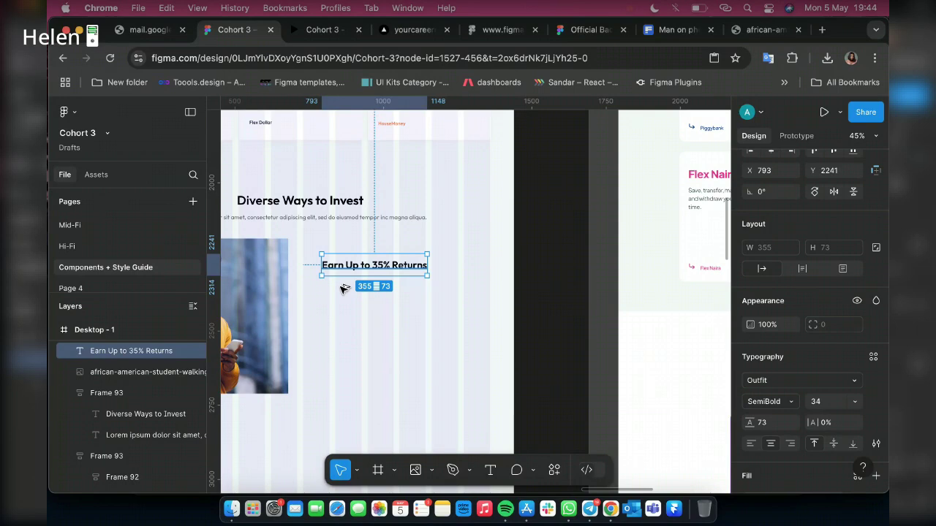
Duplicate the heading below as smaller grey text and give the heading Colors/Dark/Black
drag(343, 262, 344, 290)
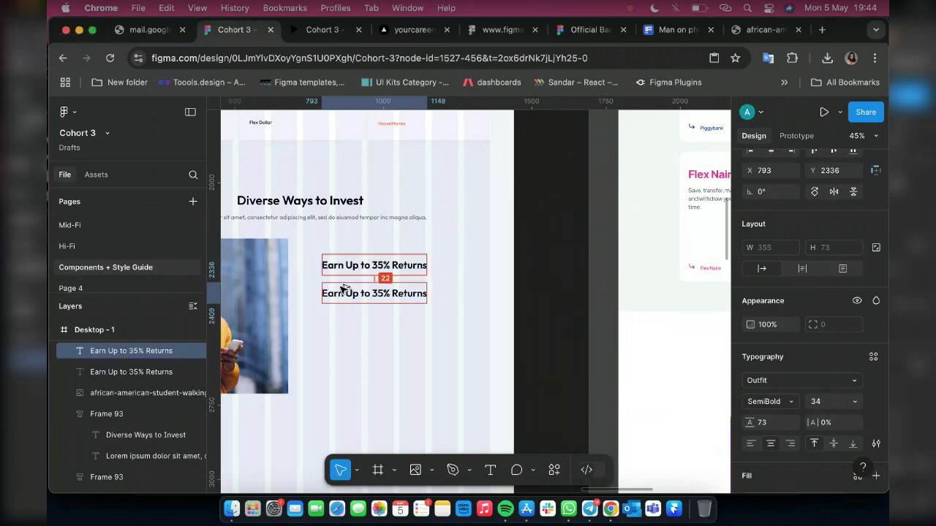
scroll(416, 301, up, 3)
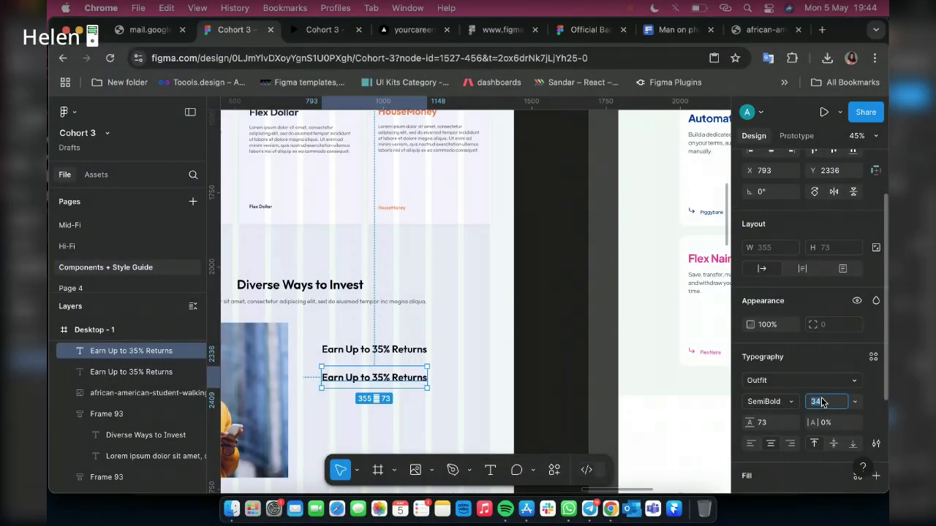
text(100)
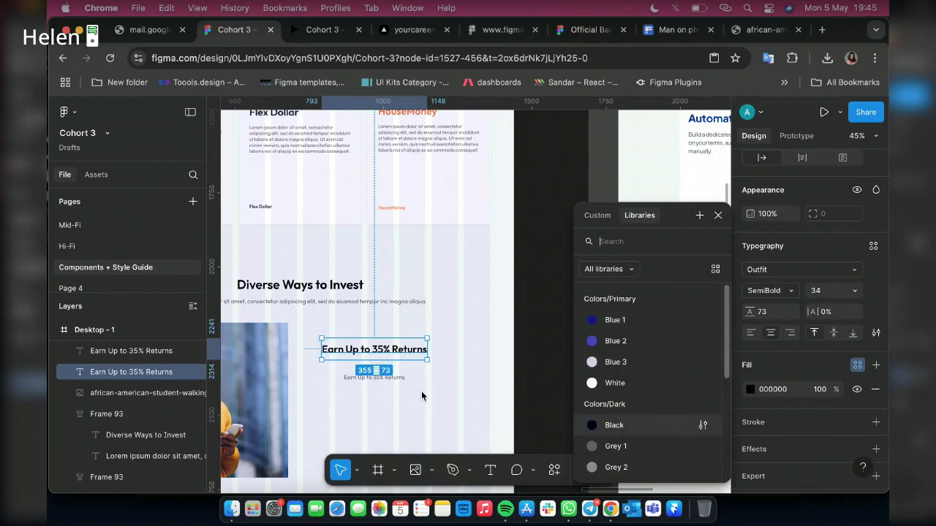
click(636, 424)
click(389, 376)
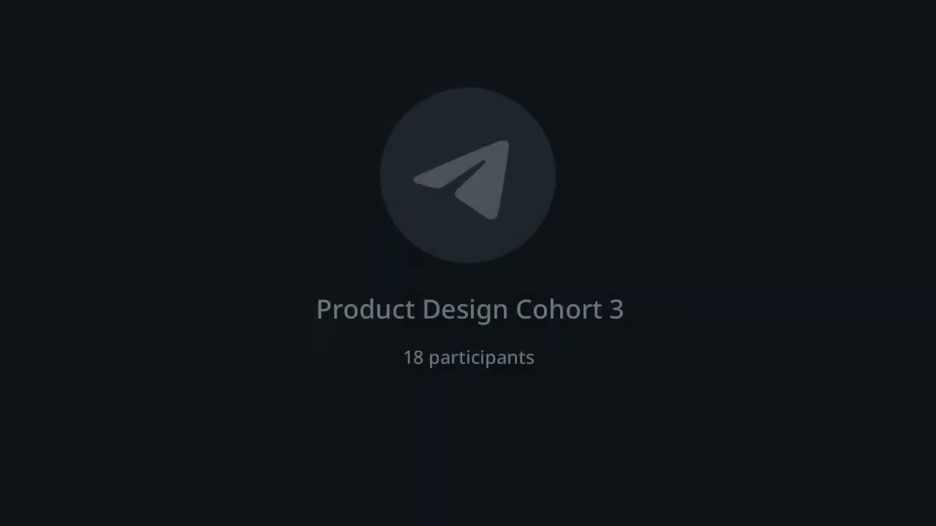
click(535, 323)
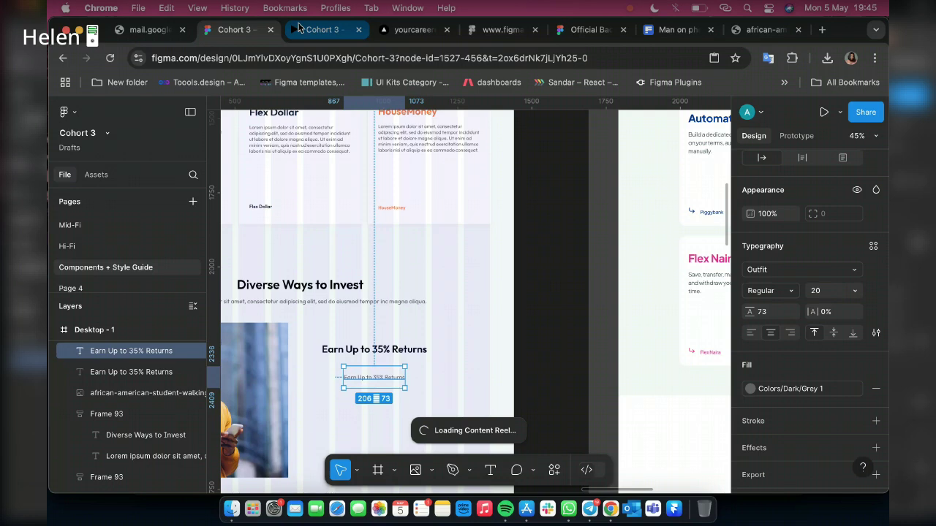
Preview the prototype and open its scaling options
click(299, 27)
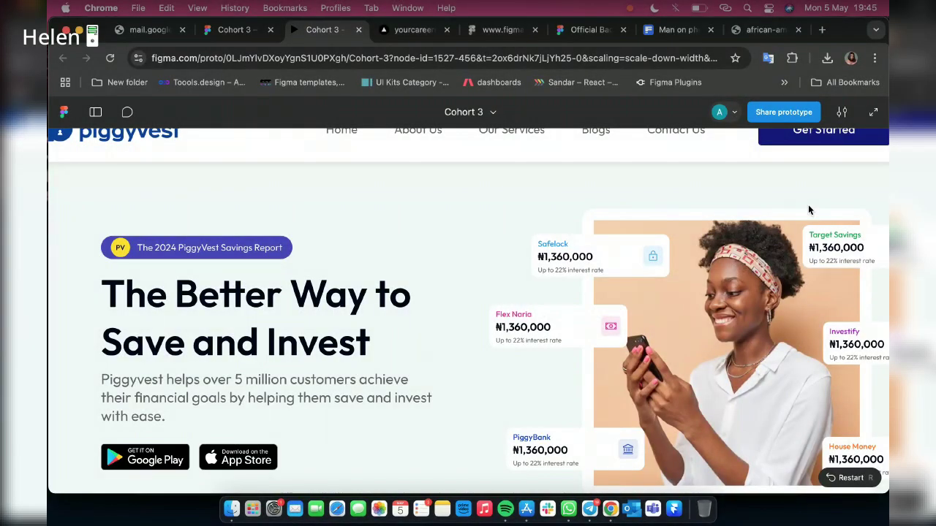
click(842, 111)
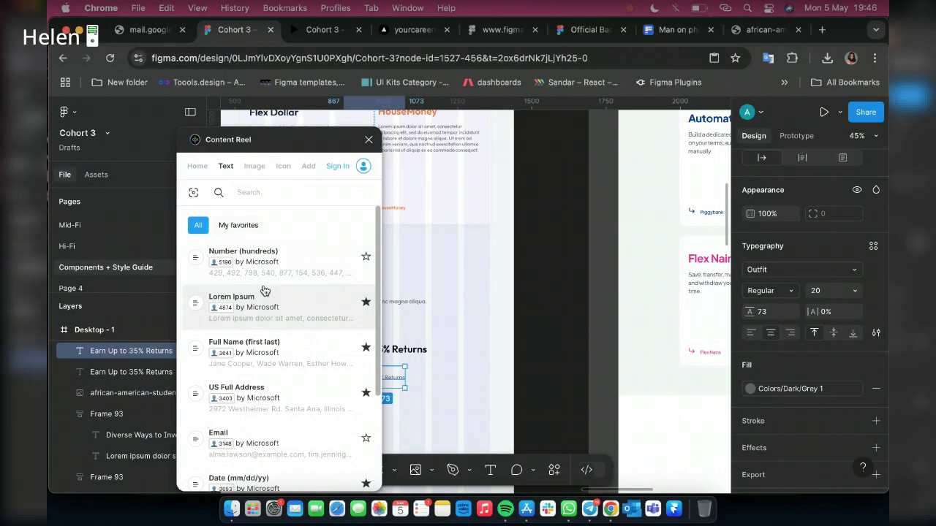
Fill the copied text with Lorem Ipsum and align it under the heading beside the photo
click(265, 290)
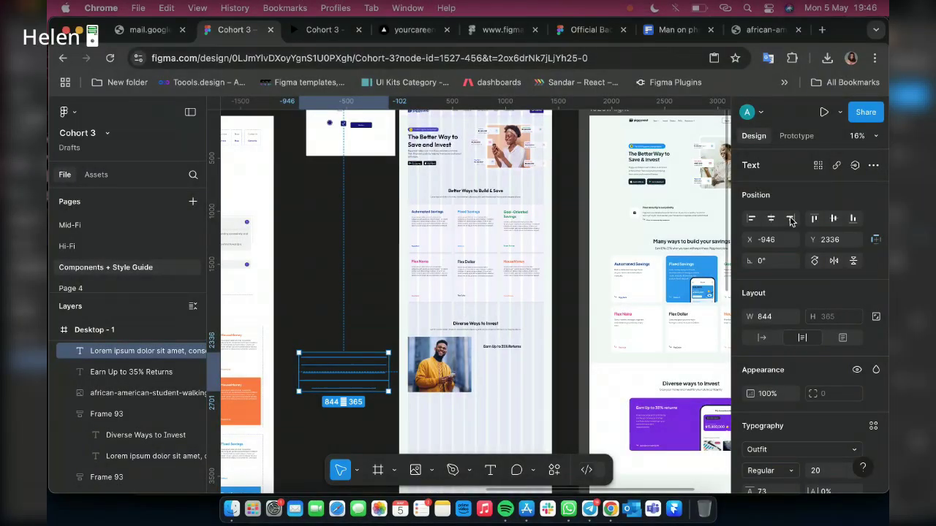
click(791, 220)
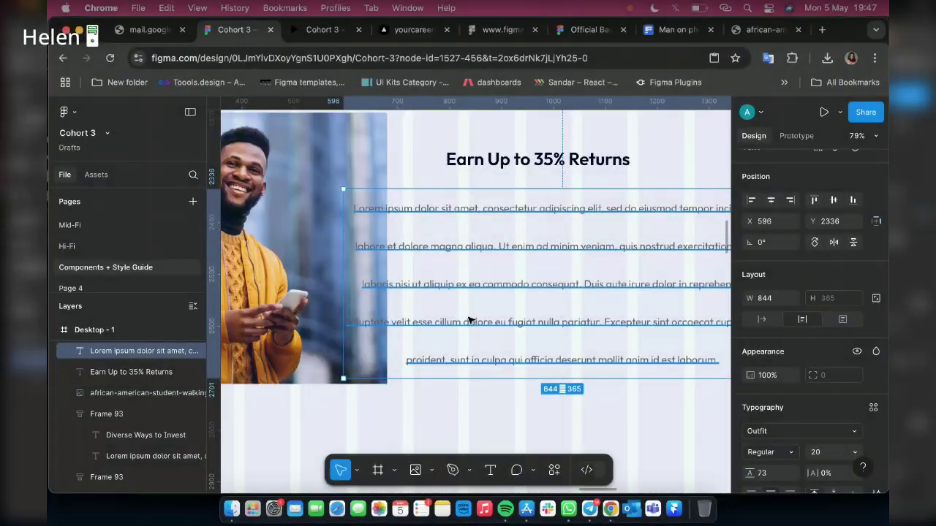
scroll(331, 293, up, 5)
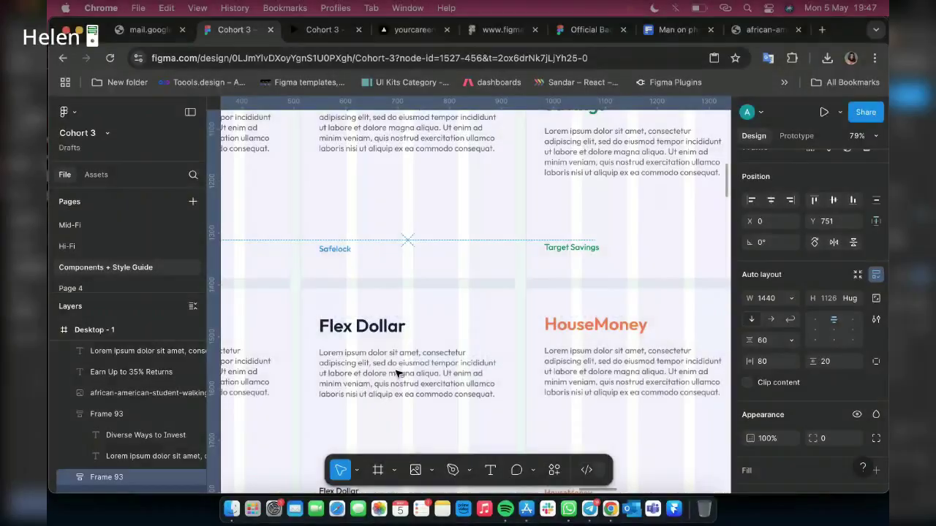
Create a text style from the Outfit Regular 22 body text, described 'Huge Body text 22'
click(397, 373)
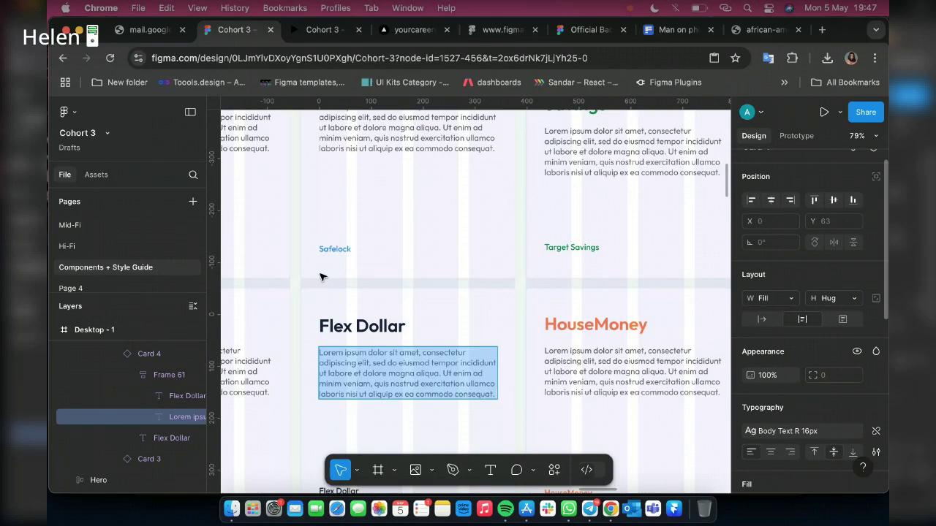
scroll(322, 276, up, 5)
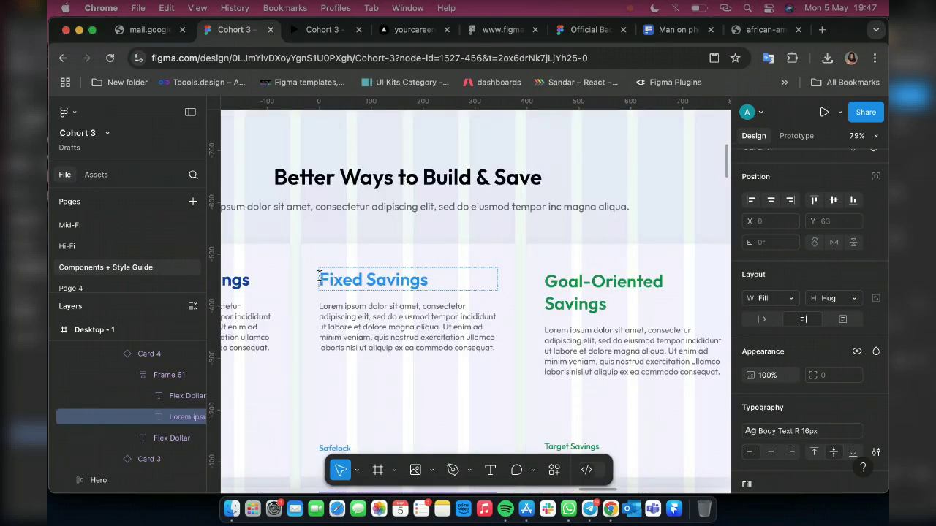
scroll(319, 277, up, 6)
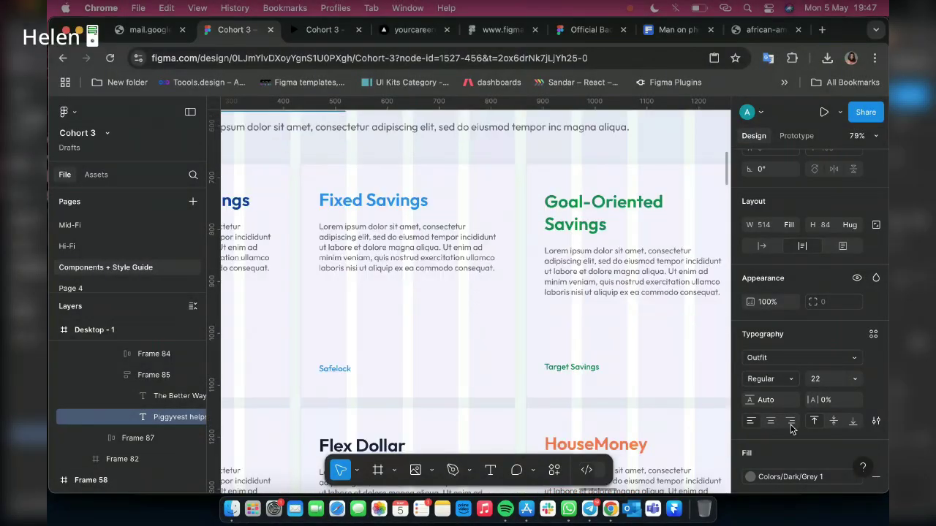
scroll(629, 361, down, 3)
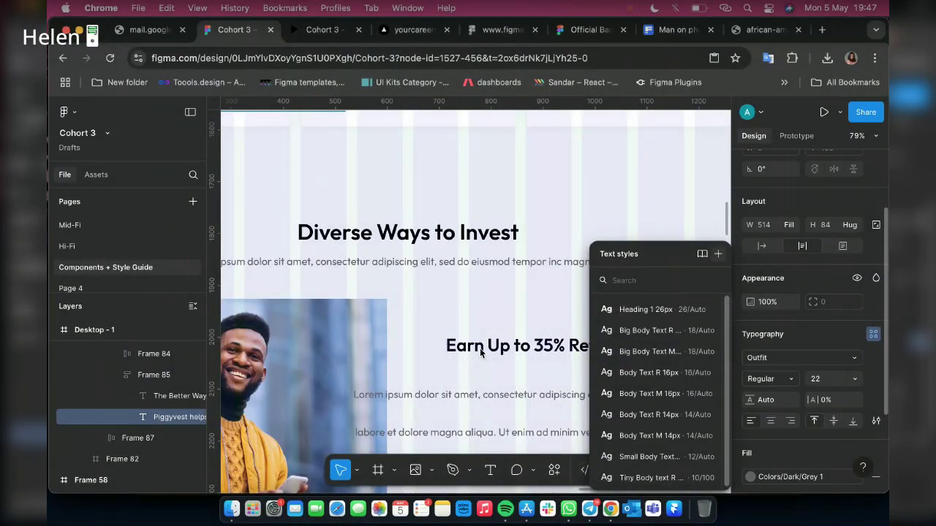
key(Tab)
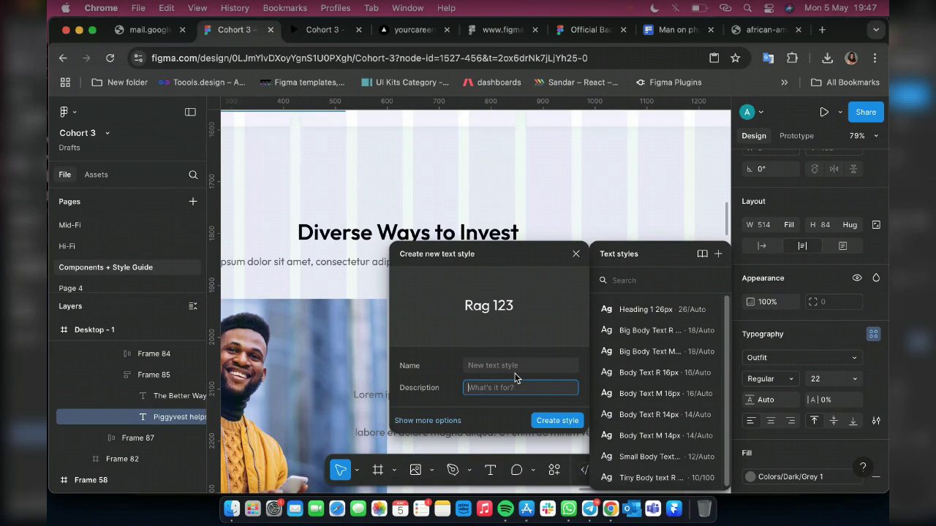
text(Big)
key(BackSpace)
key(BackSpace)
key(BackSpace)
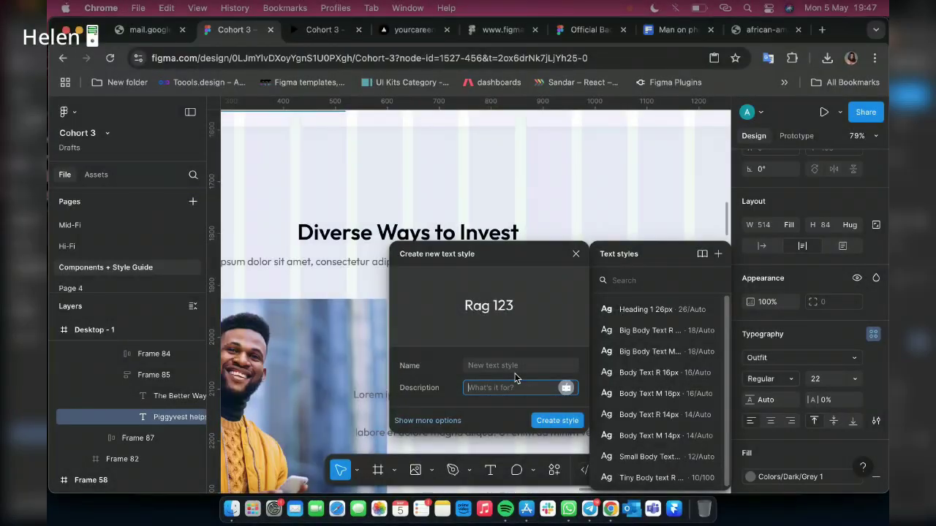
text(Huge Bo)
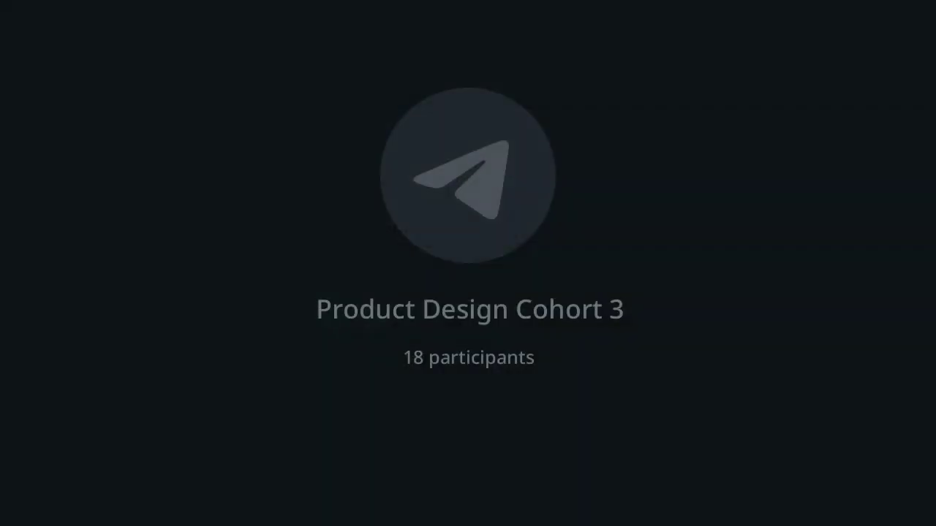
text(dy text 22)
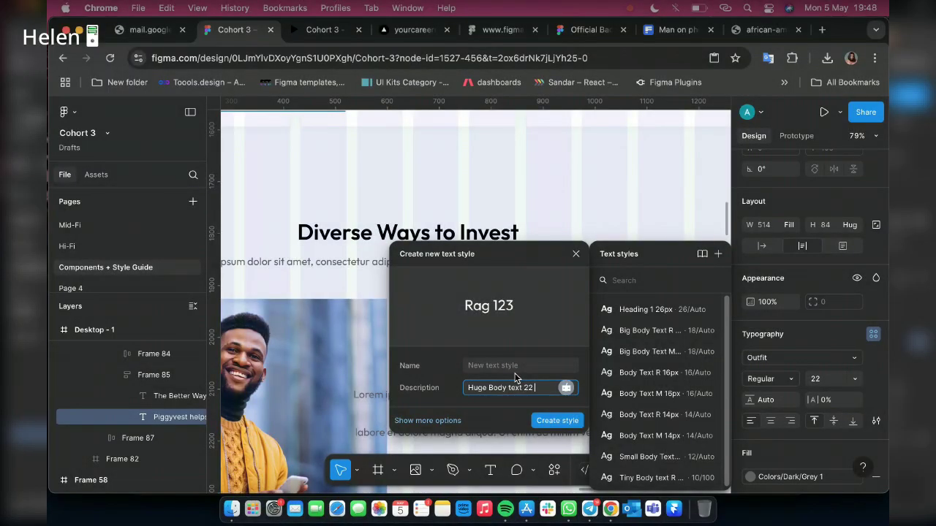
text( R)
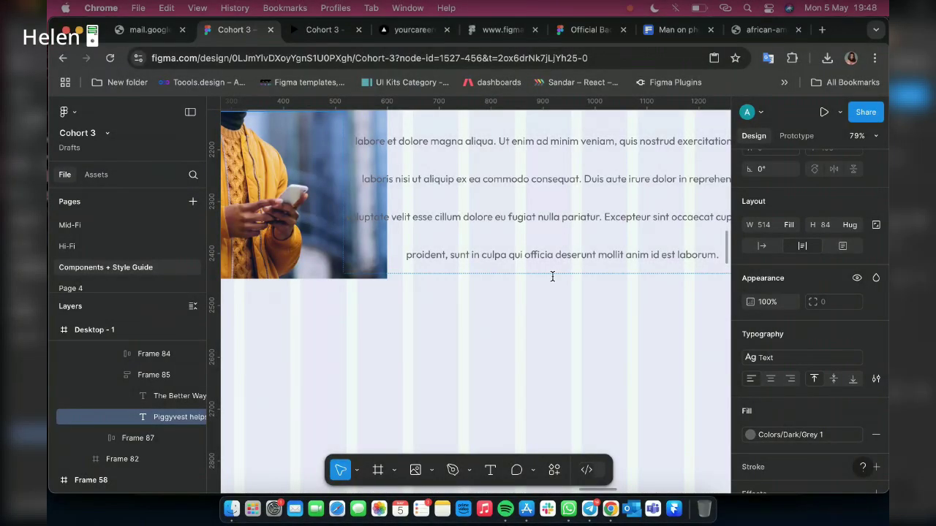
Narrow the Lorem Ipsum paragraph's text box to 605 px wide so it rewraps
click(521, 275)
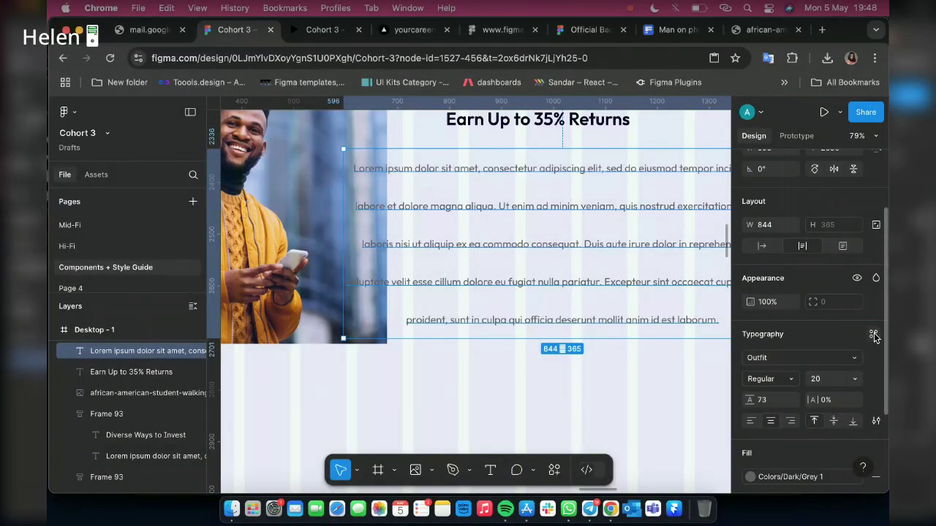
click(873, 333)
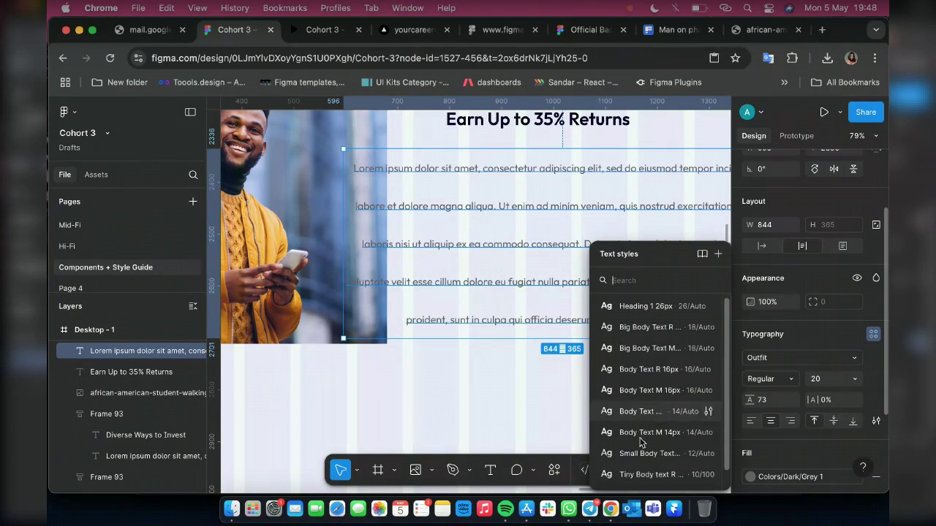
scroll(644, 453, down, 1)
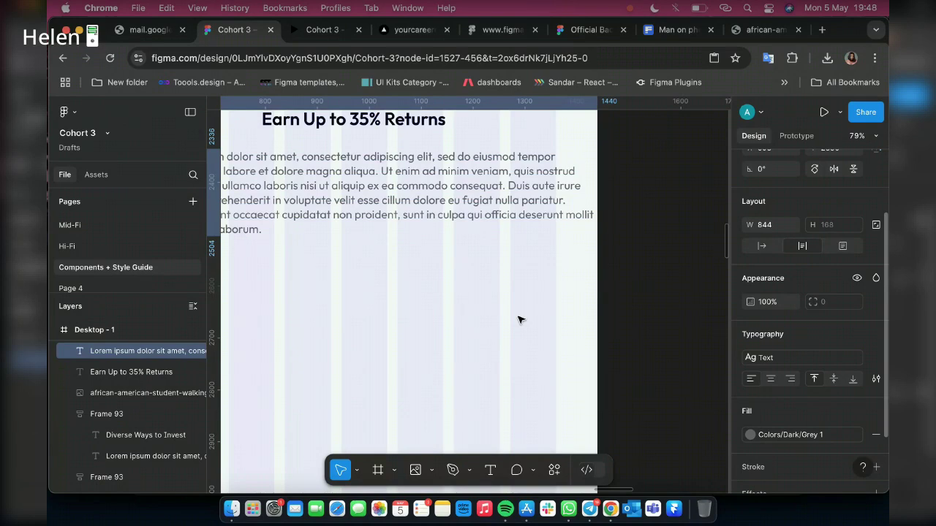
scroll(520, 320, left, 2)
scroll(612, 244, right, 2)
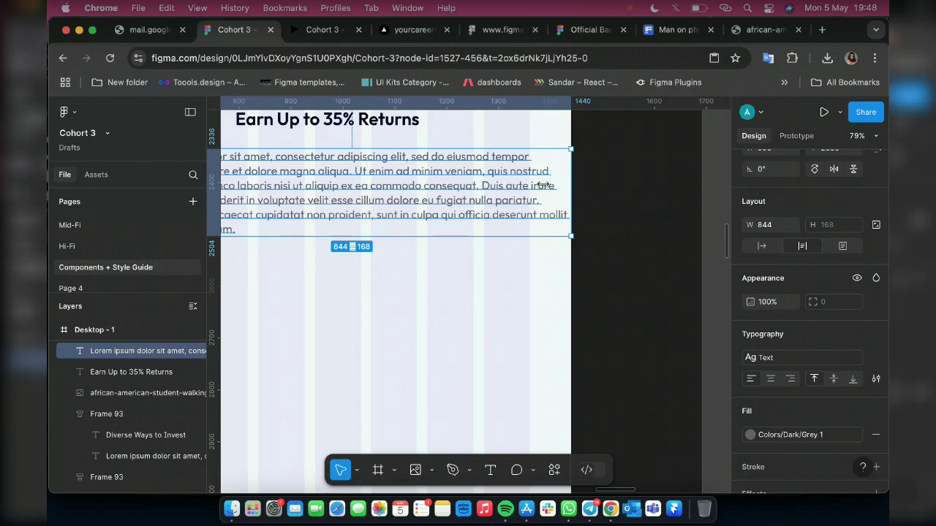
mouse_move(543, 185)
mouse_down()
mouse_move(521, 187)
mouse_move(529, 186)
mouse_up()
Left-align the Earn Up to 35% Returns heading with the paragraph's left edge
scroll(337, 176, left, 2)
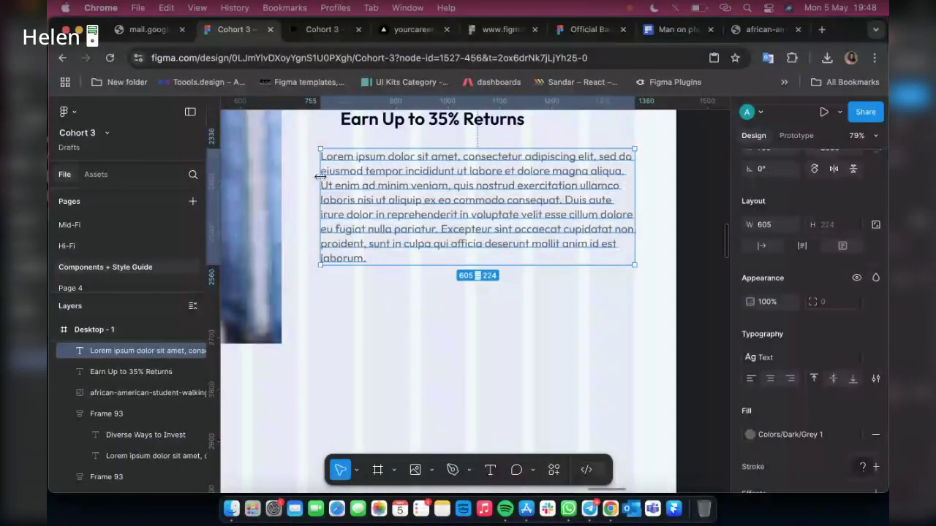
scroll(499, 238, up, 3)
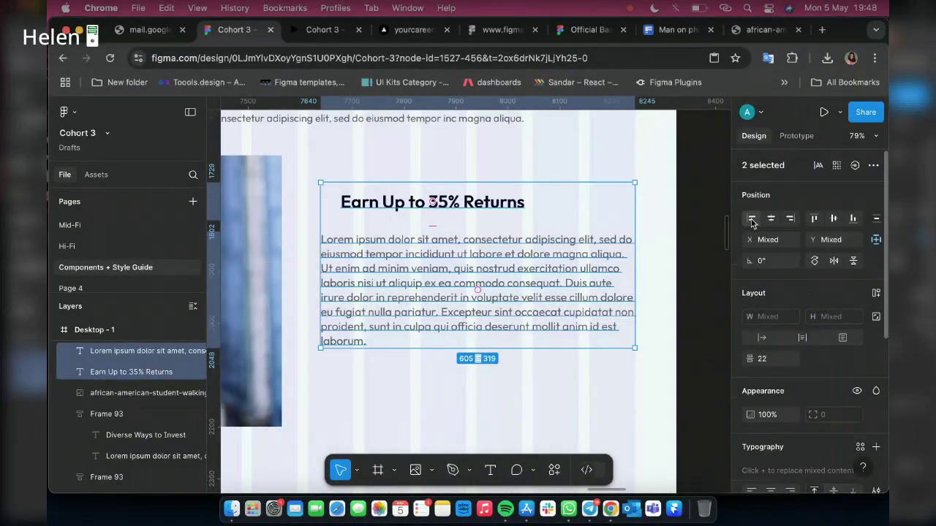
click(752, 219)
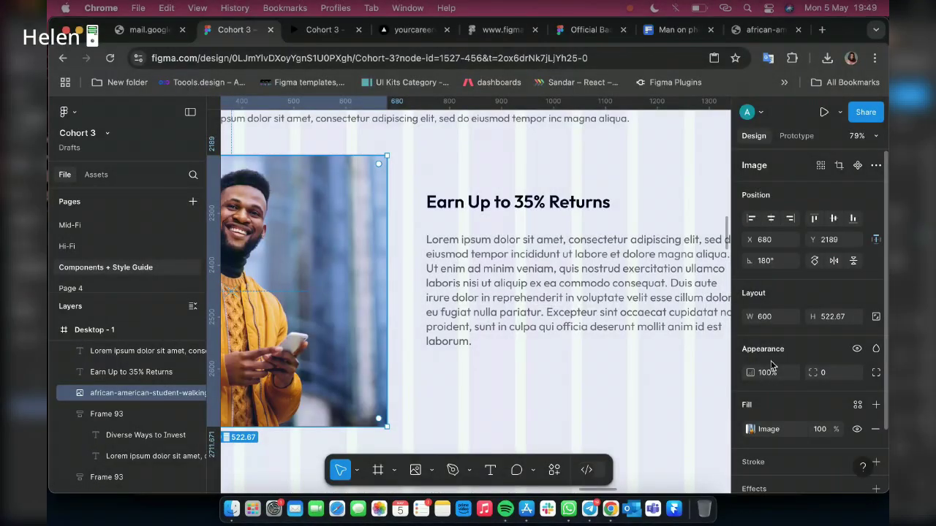
Scale the photo to 560 px wide and stack heading and paragraph in a 15-gap auto layout
text(k)
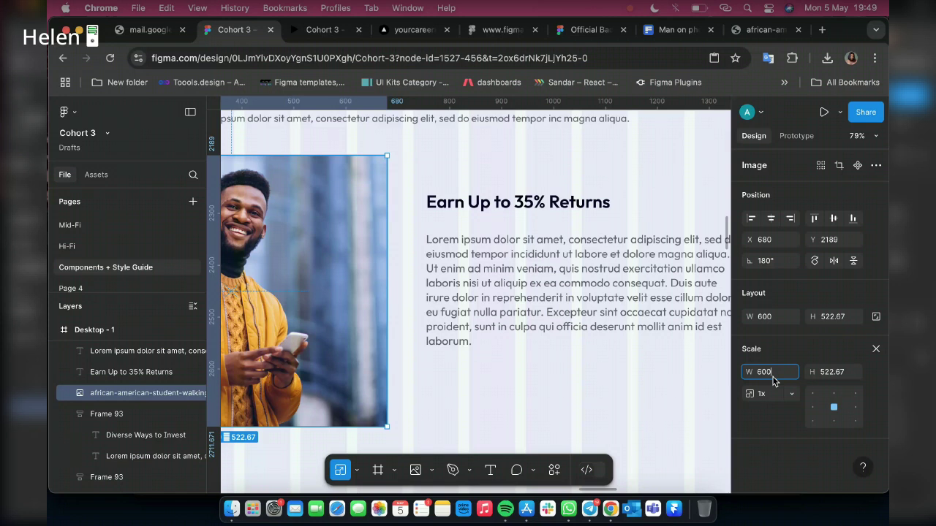
text(5)
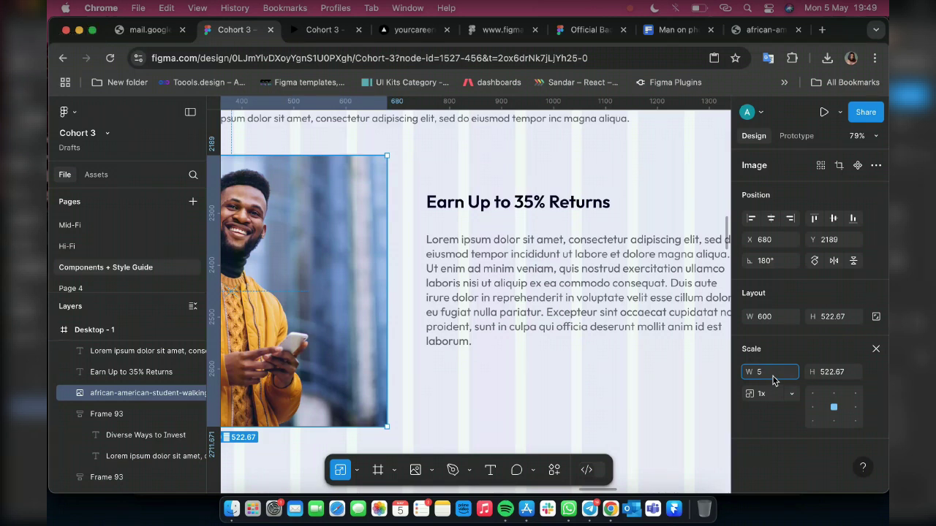
text(80)
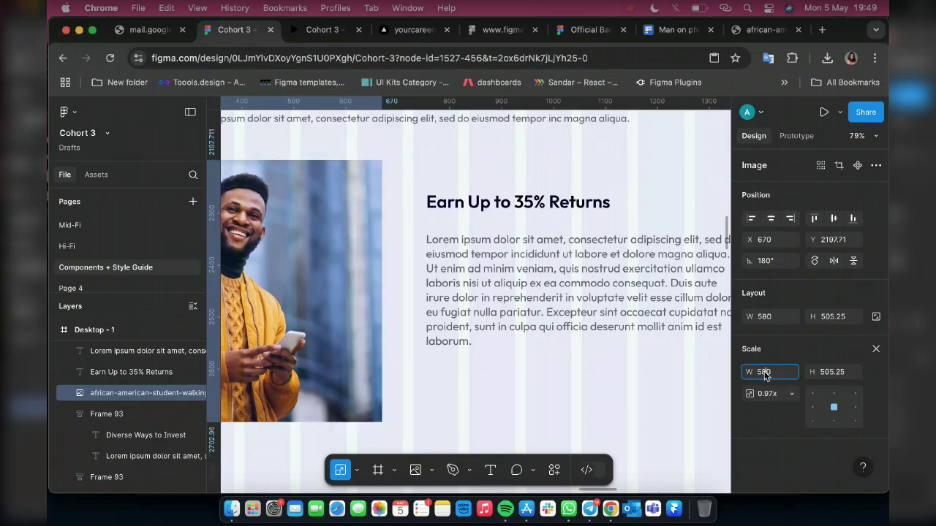
key(BackSpace)
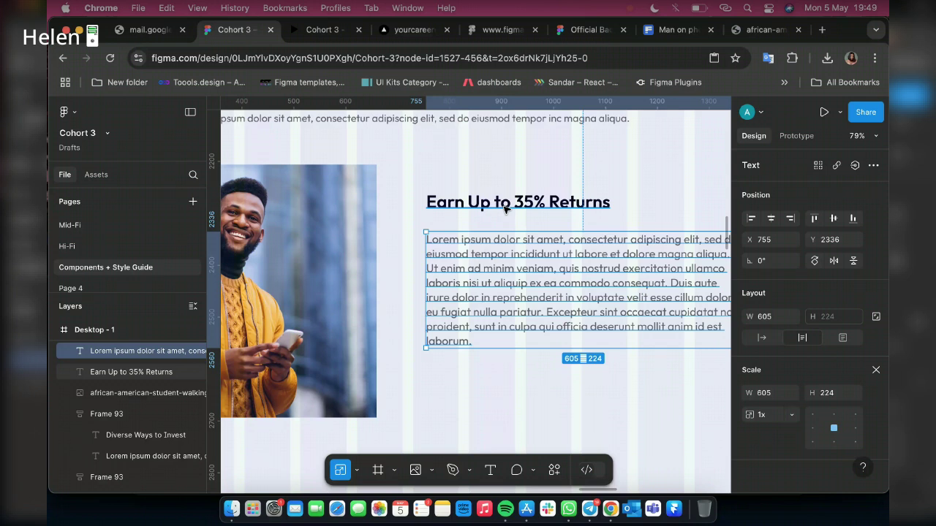
shift+click(504, 210)
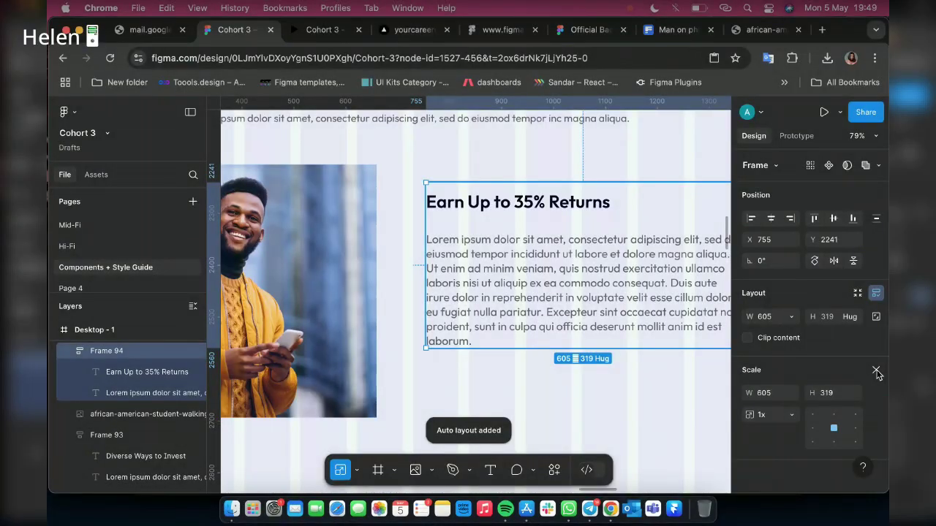
key(v)
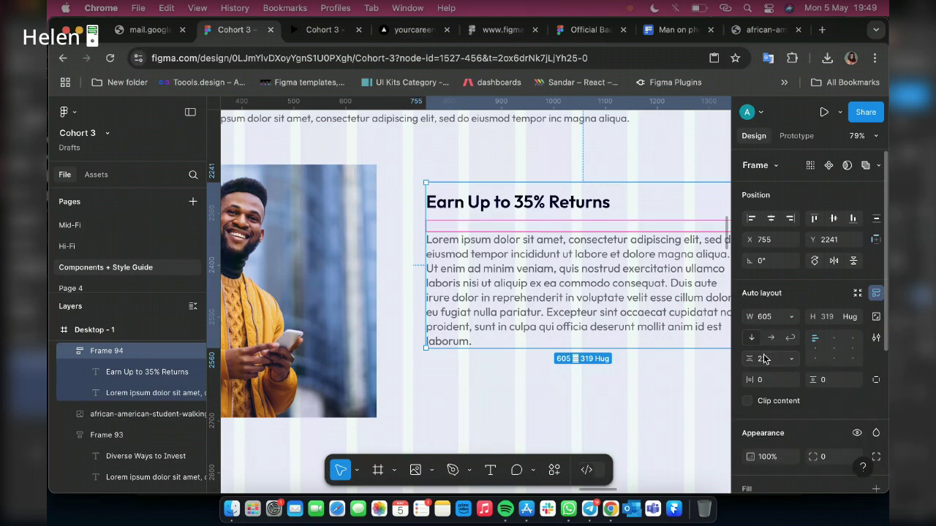
click(763, 358)
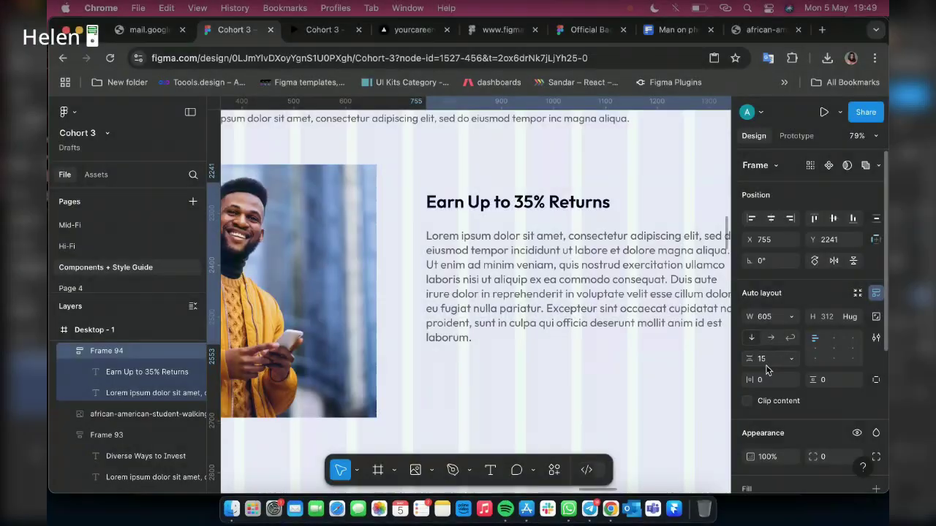
scroll(493, 207, down, 2)
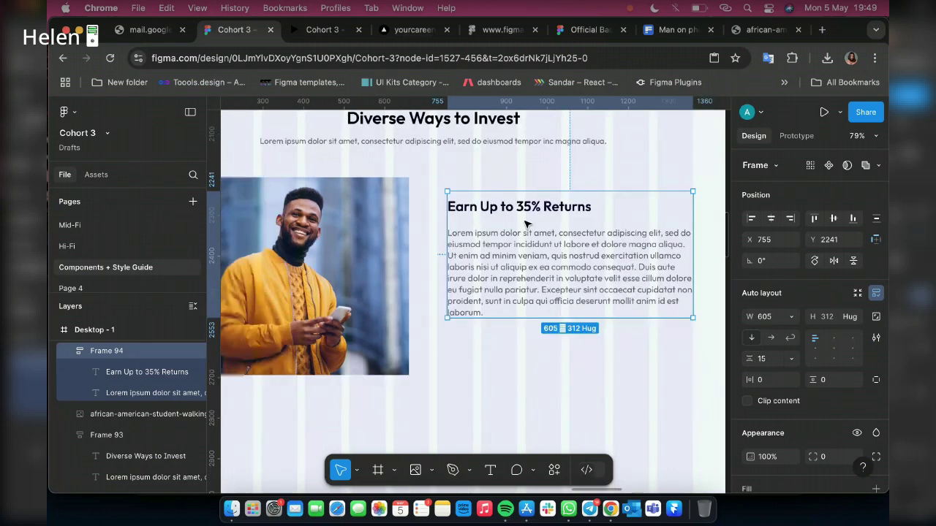
scroll(525, 223, down, 3)
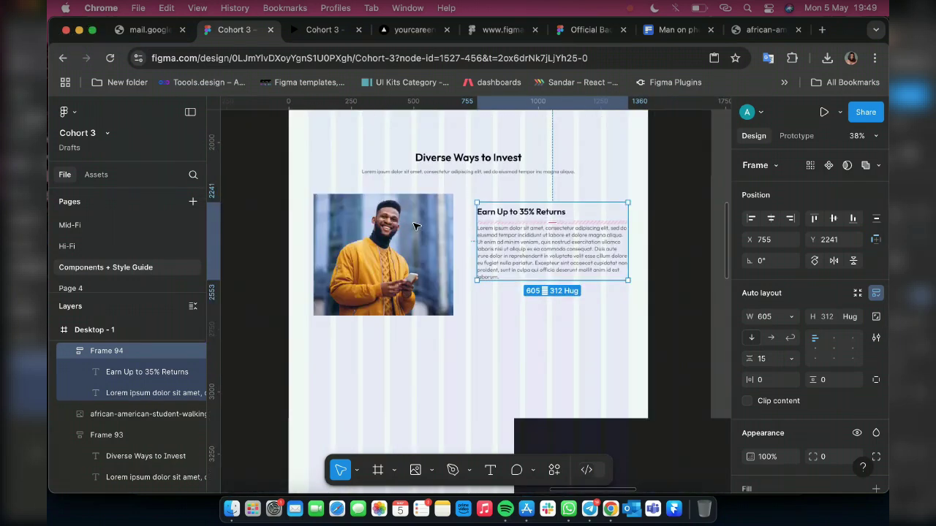
click(336, 313)
Give the photo a 17 px white inside border
scroll(338, 315, up, 1)
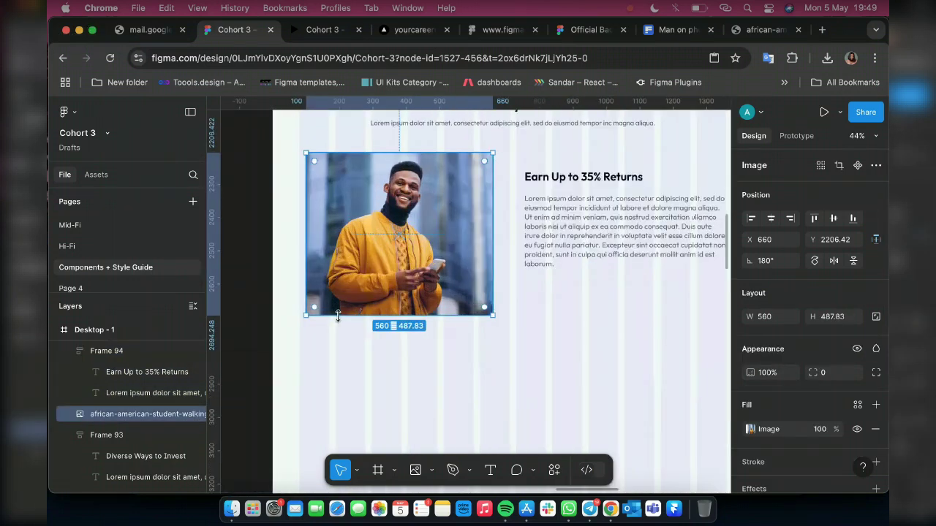
scroll(432, 159, up, 1)
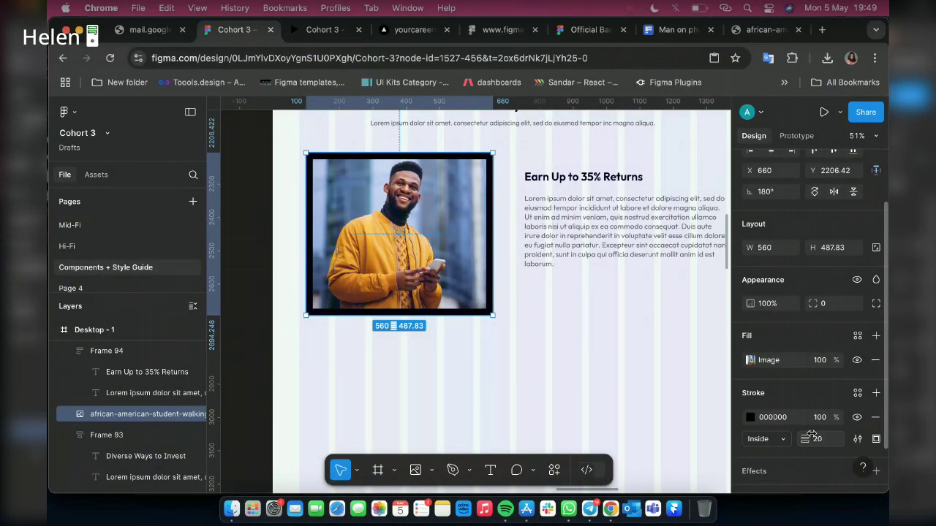
click(819, 438)
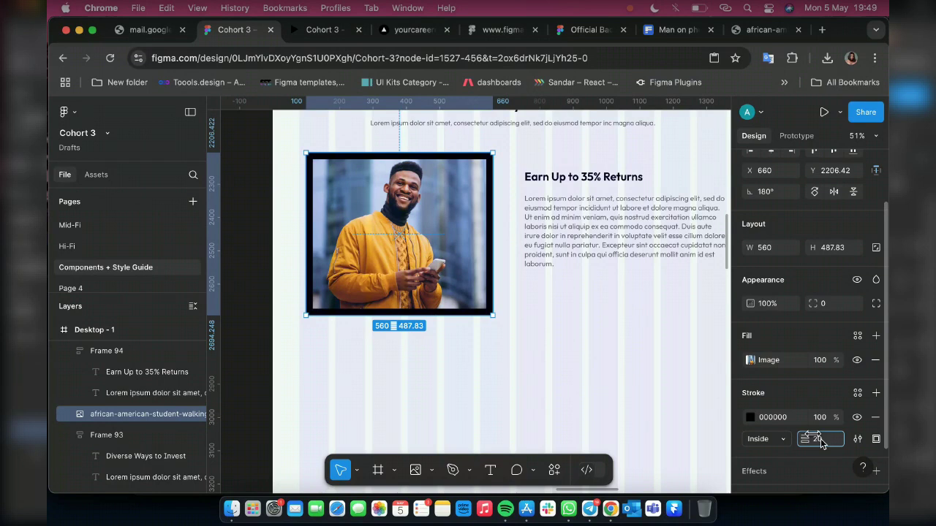
drag(820, 439, 828, 439)
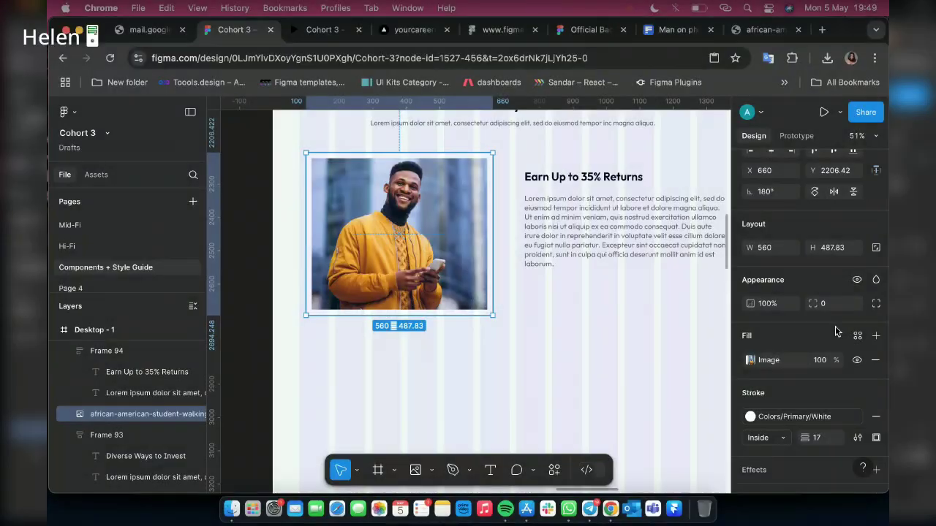
Switch to individual corners and round the photo's top-left corner to 50
click(876, 304)
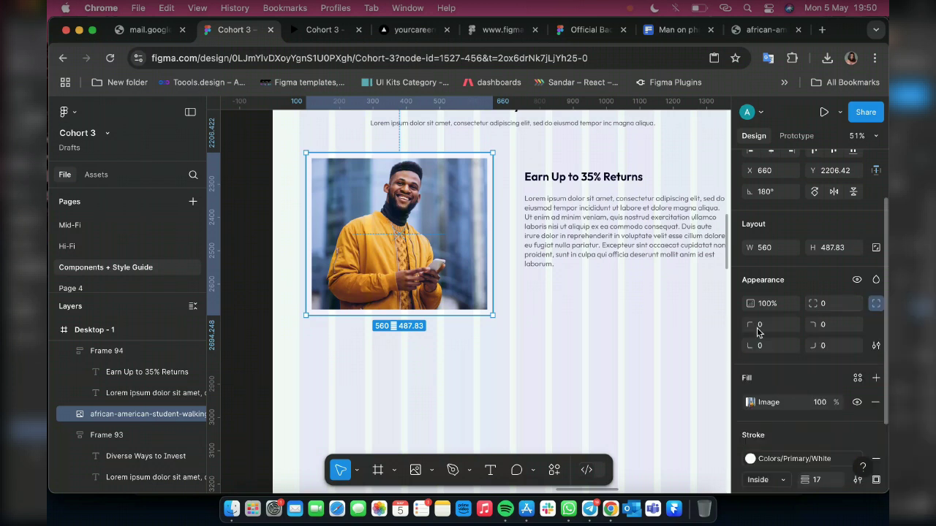
click(761, 330)
text(50)
key(Return)
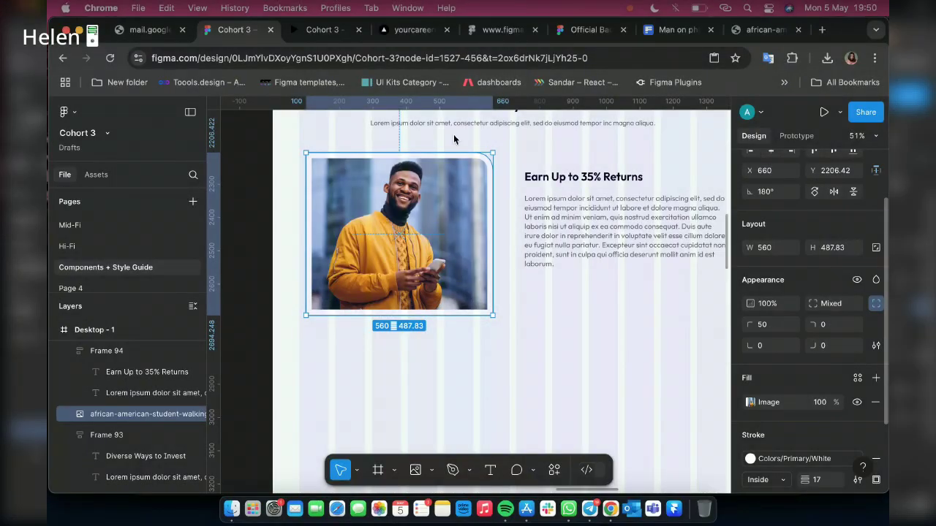
mouse_move(487, 166)
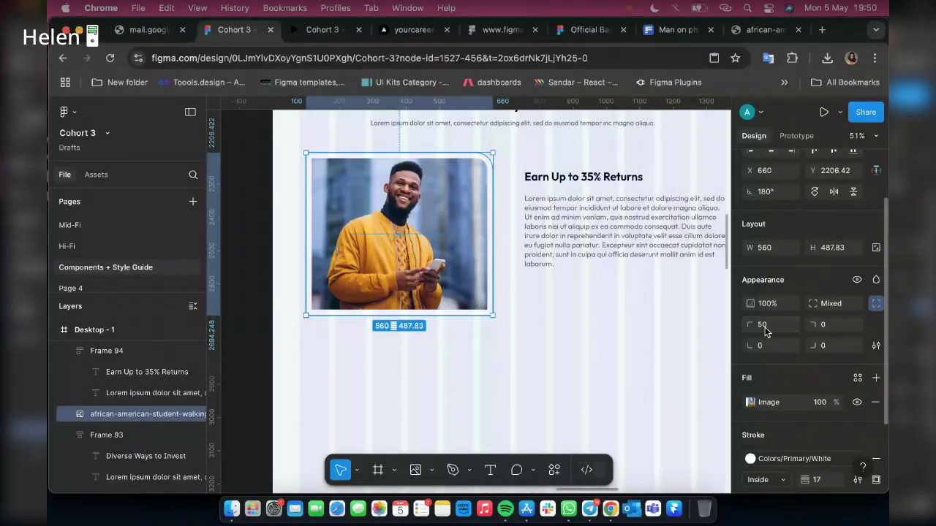
click(831, 326)
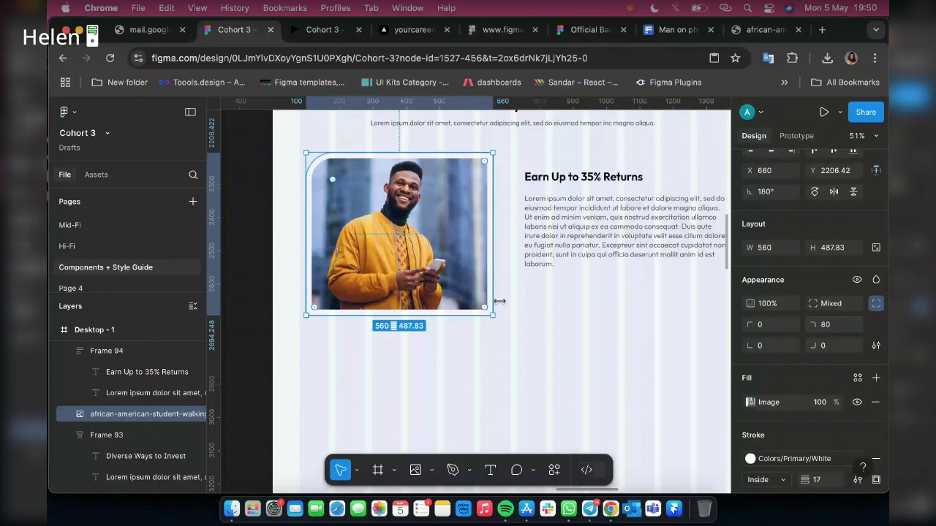
Set the photo's bottom-left and top-right corner radii to 100
click(780, 349)
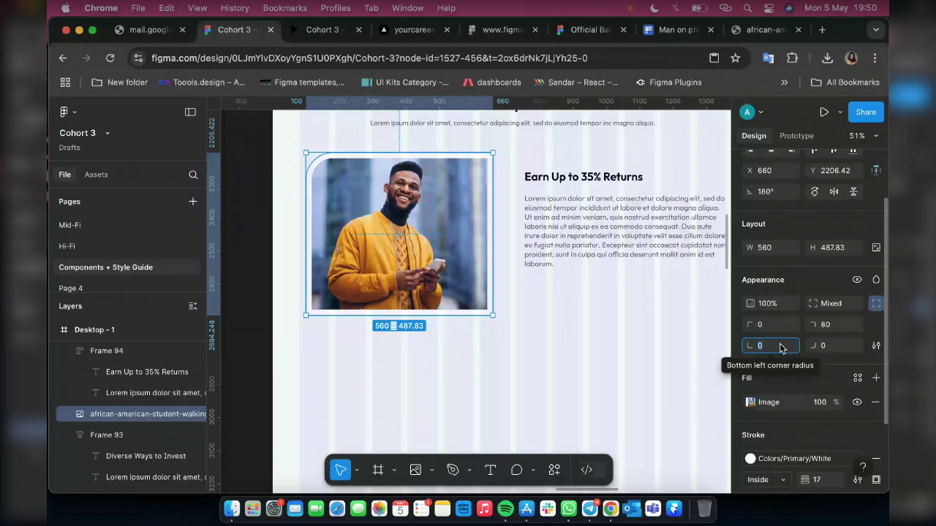
text(100)
key(Return)
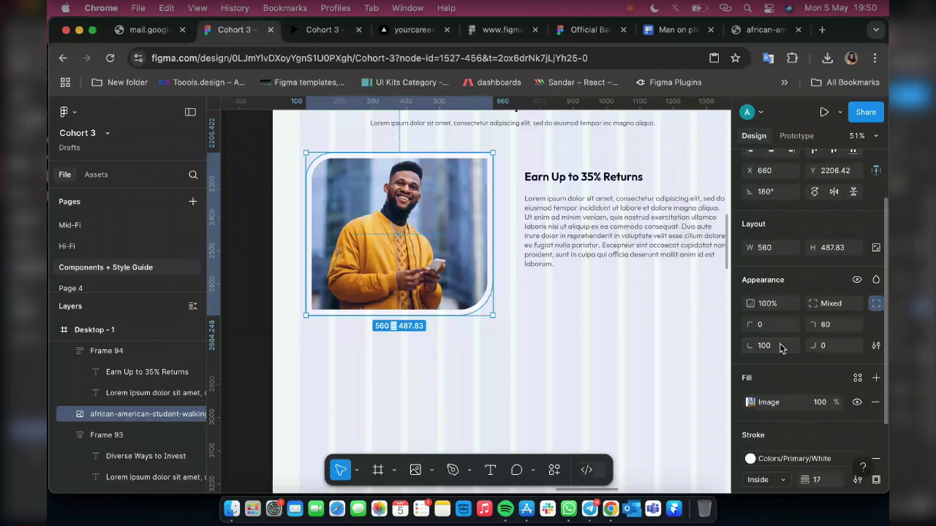
click(836, 327)
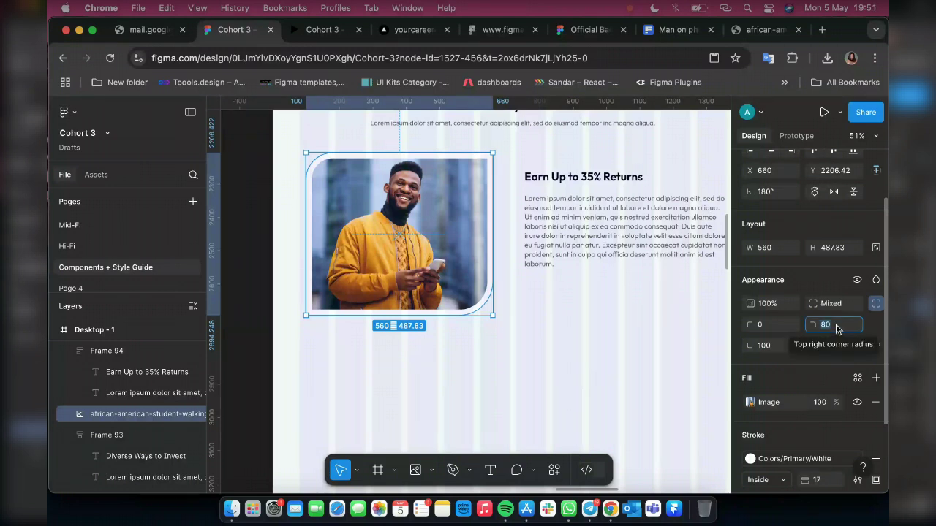
key(Right)
text(+2)
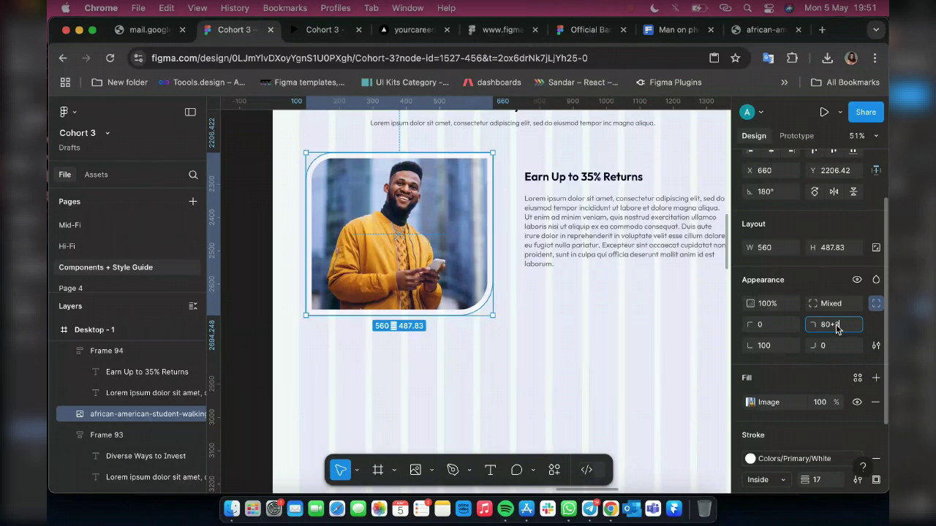
text(0)
key(Return)
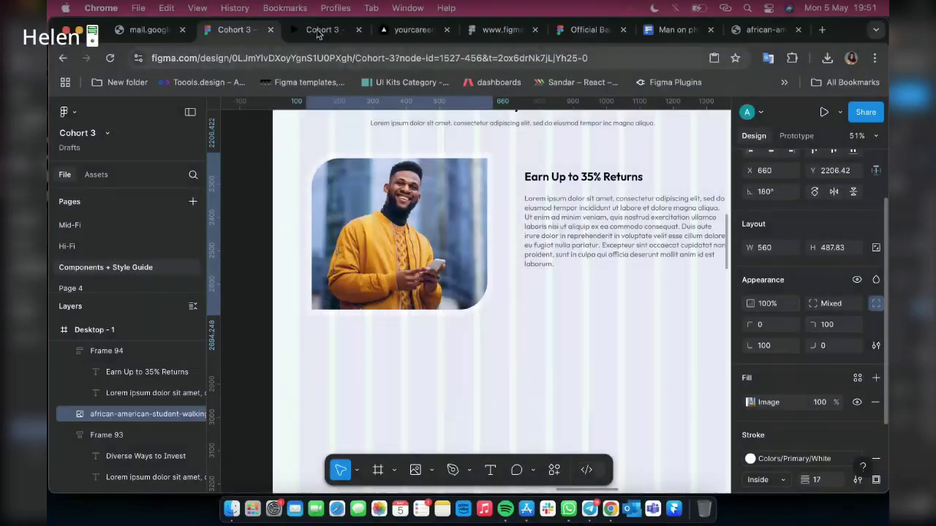
Preview the section in the prototype view, then return to the design file
click(320, 30)
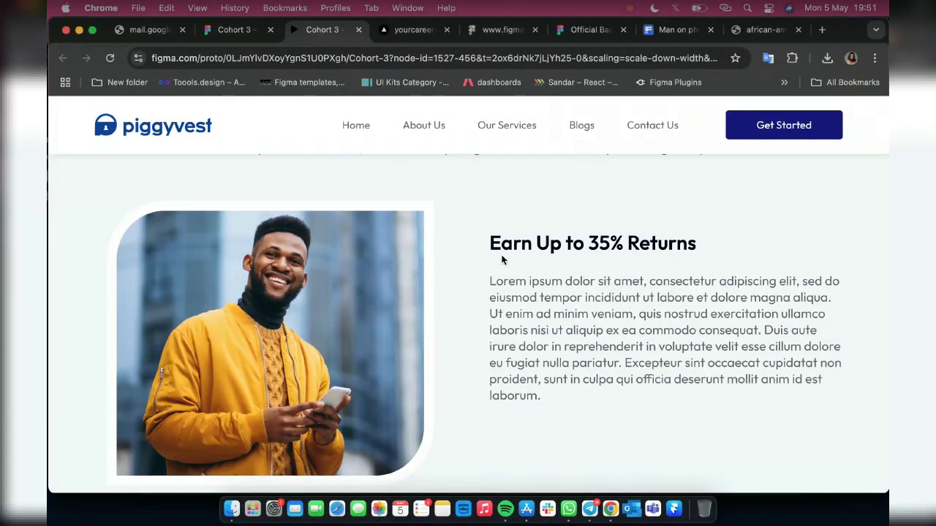
scroll(463, 413, down, 1)
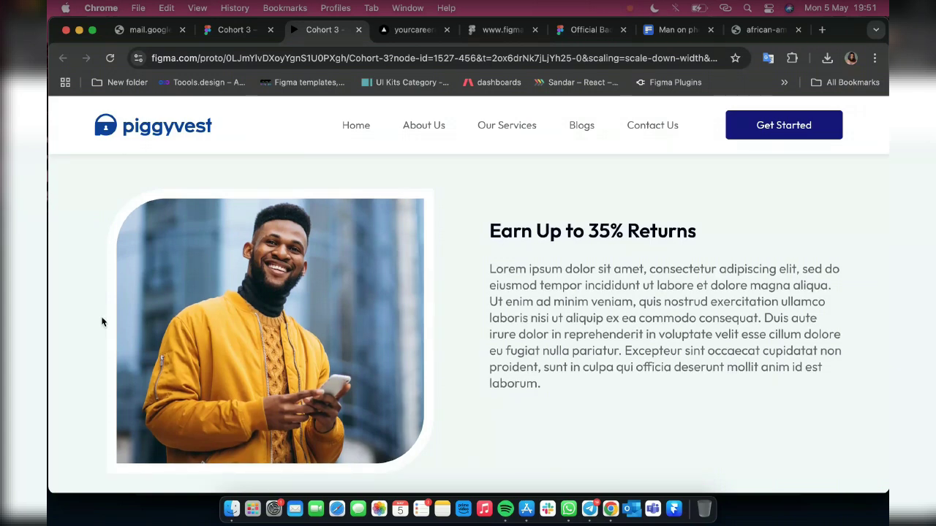
scroll(102, 321, up, 1)
click(228, 30)
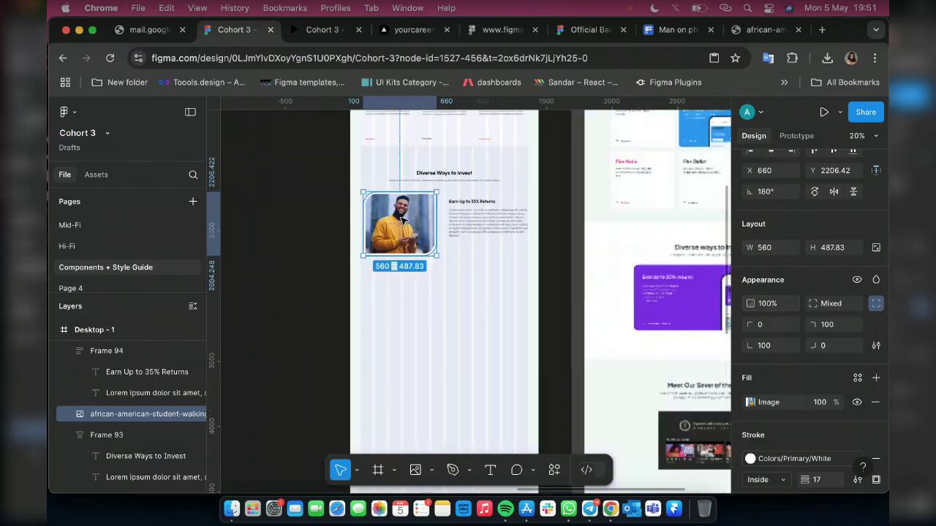
Duplicate the app-store buttons group (Frame 87)
scroll(410, 199, up, 5)
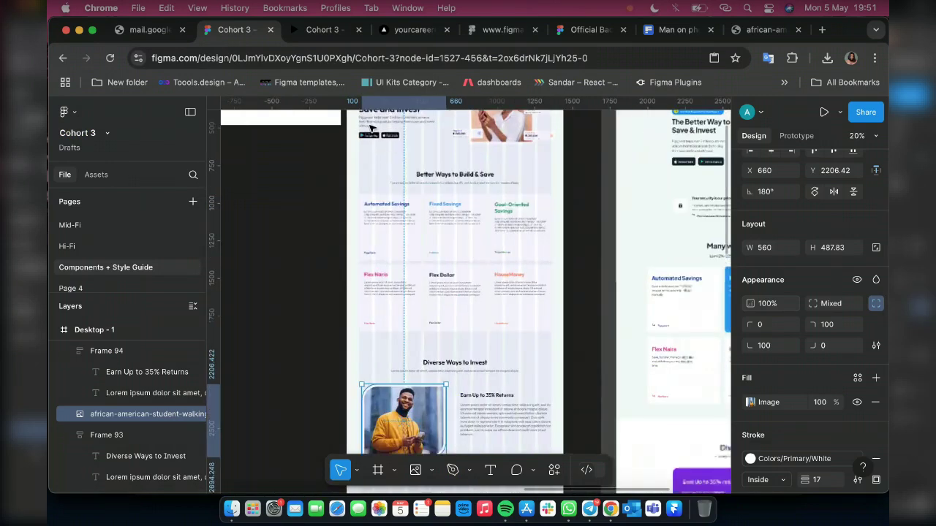
scroll(421, 154, up, 2)
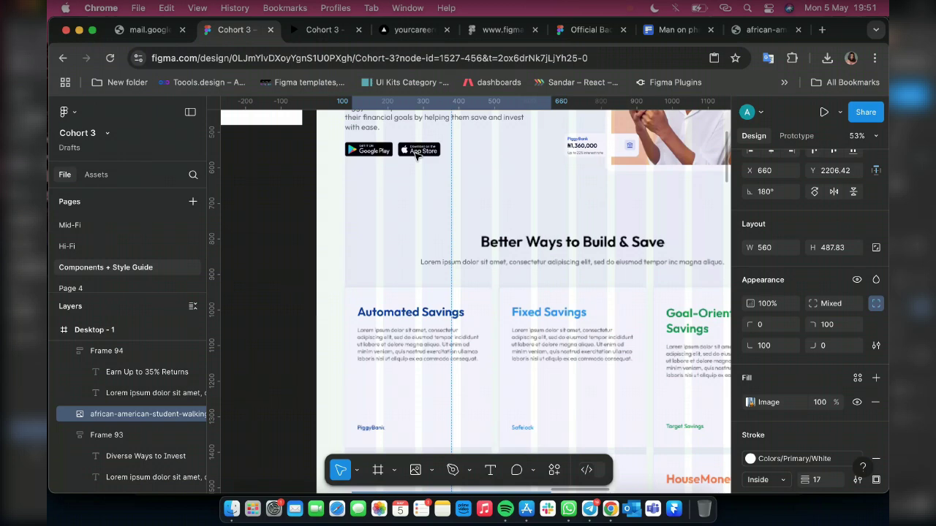
scroll(416, 153, up, 6)
scroll(390, 210, down, 4)
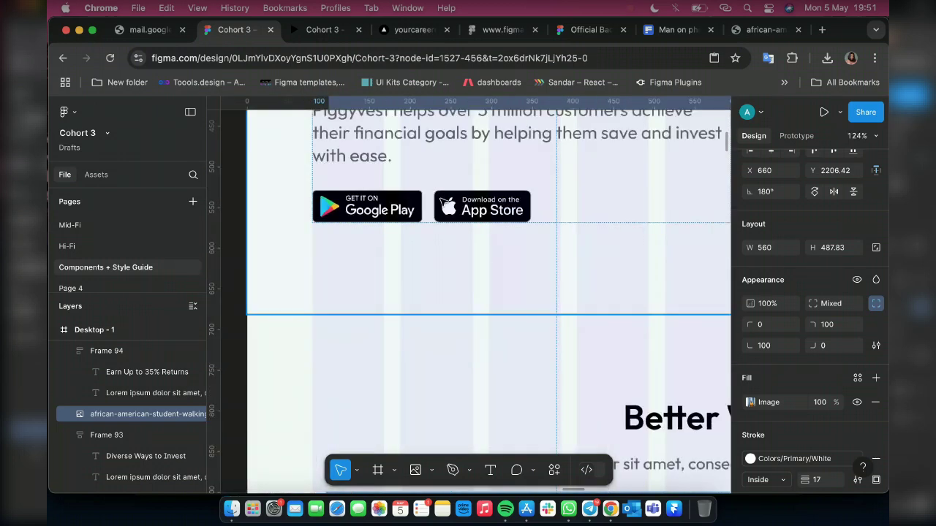
key(Escape)
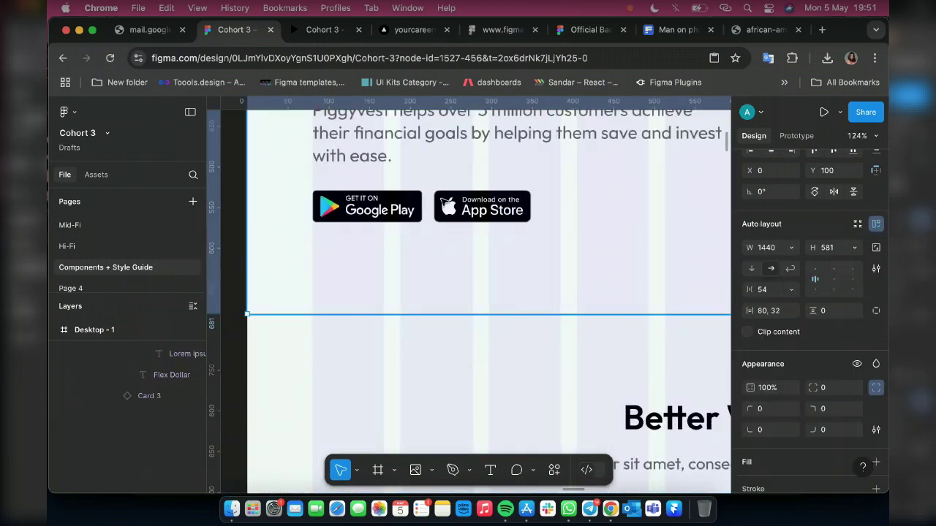
click(454, 201)
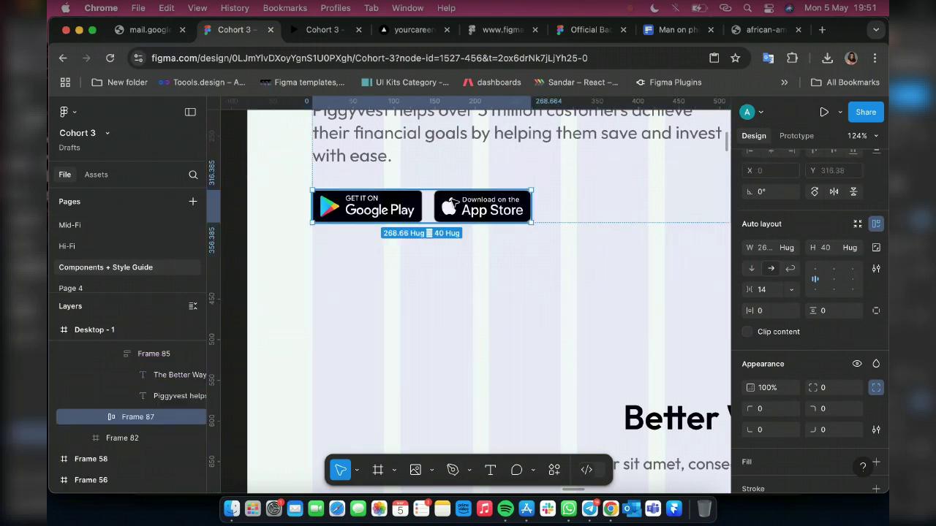
key(super+d)
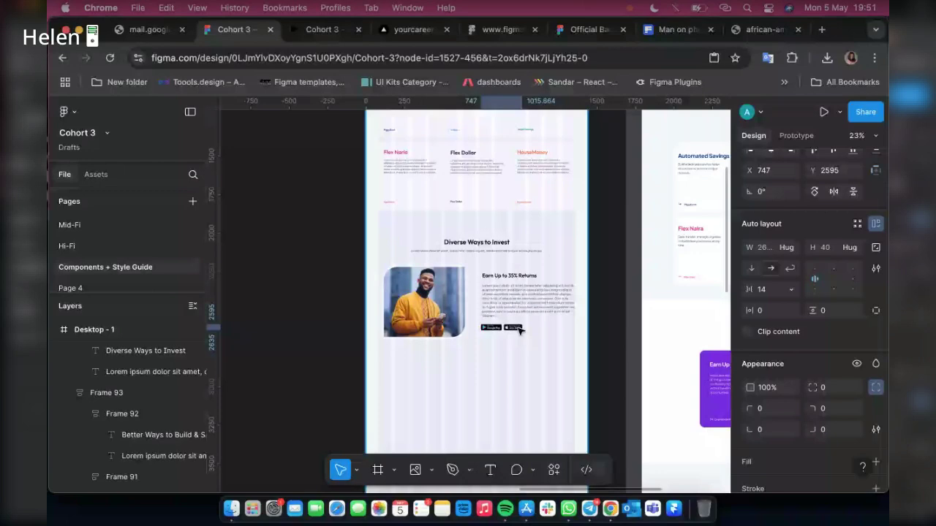
Move the copied buttons under the paragraph, aligned to its left edge, and select both
scroll(519, 331, up, 5)
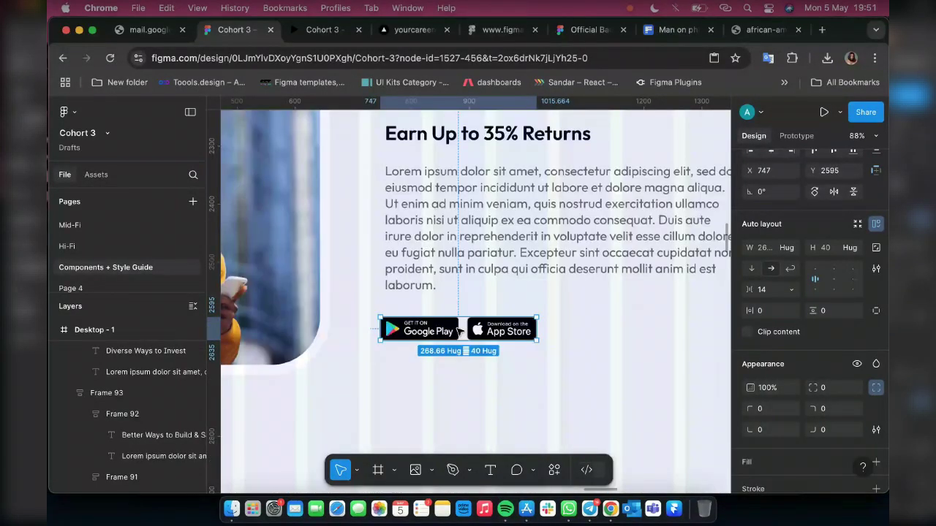
scroll(459, 331, up, 3)
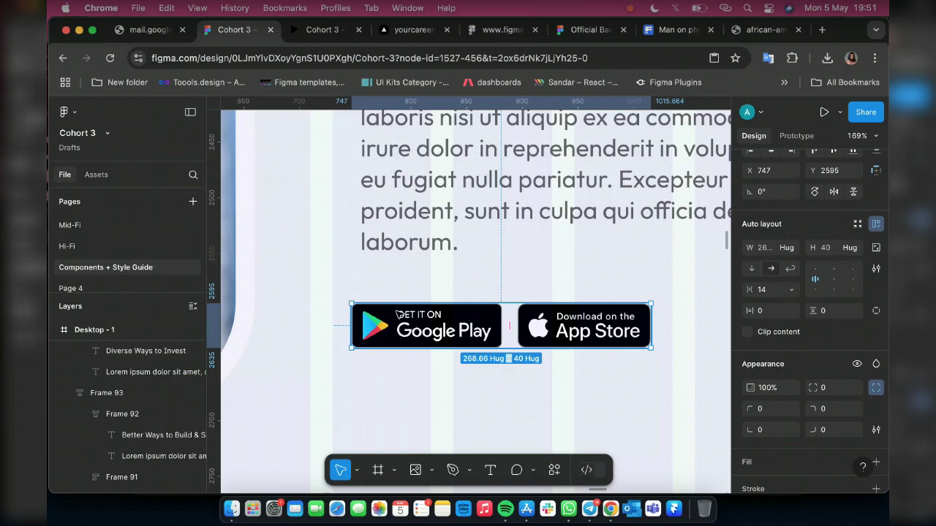
drag(398, 316, 388, 324)
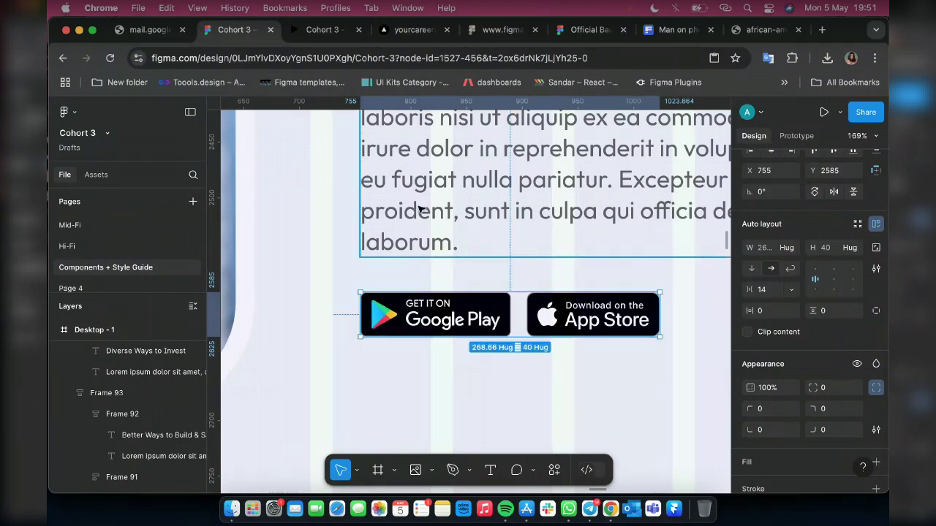
shift+click(420, 209)
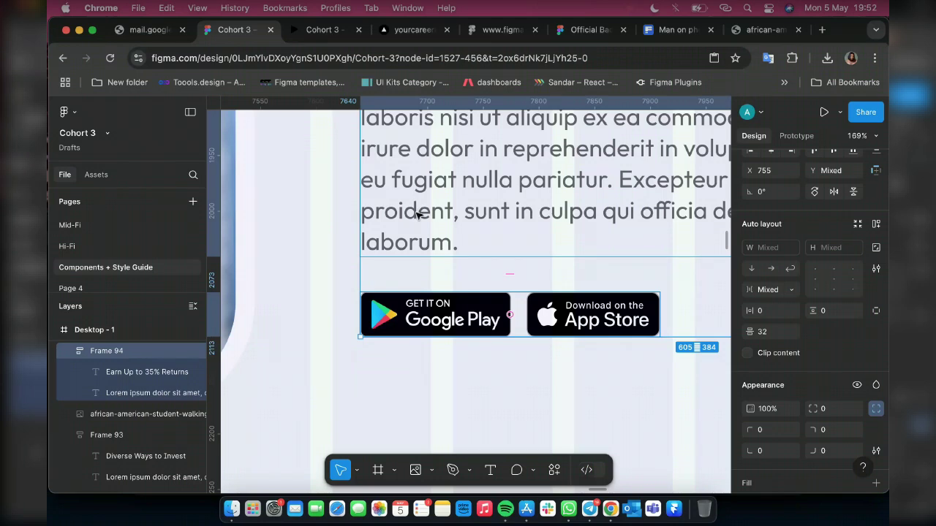
Wrap the paragraph and store buttons in a vertical auto layout
key(shift+a)
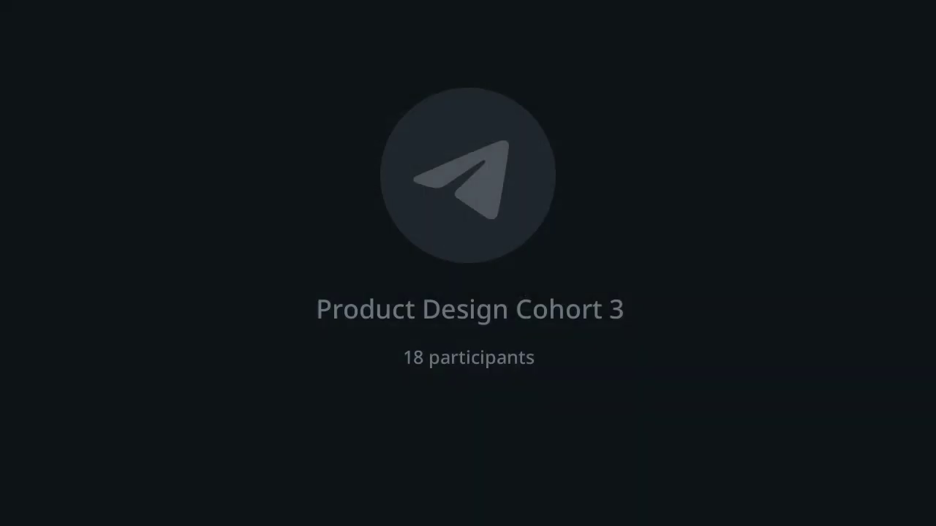
scroll(401, 247, down, 5)
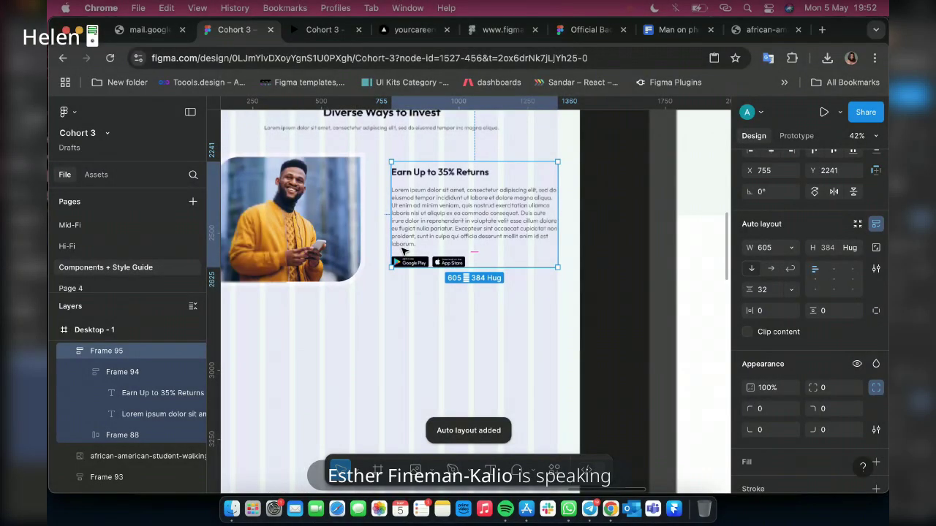
scroll(401, 251, down, 3)
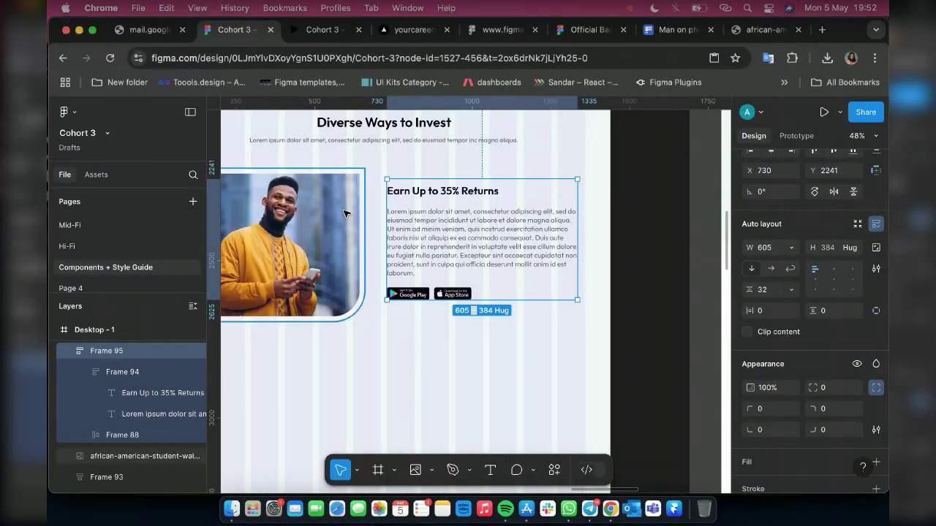
Combine the photo and text column into a 1235 × 487.83 horizontal auto layout with 70 gap
shift+click(346, 214)
key(shift+a)
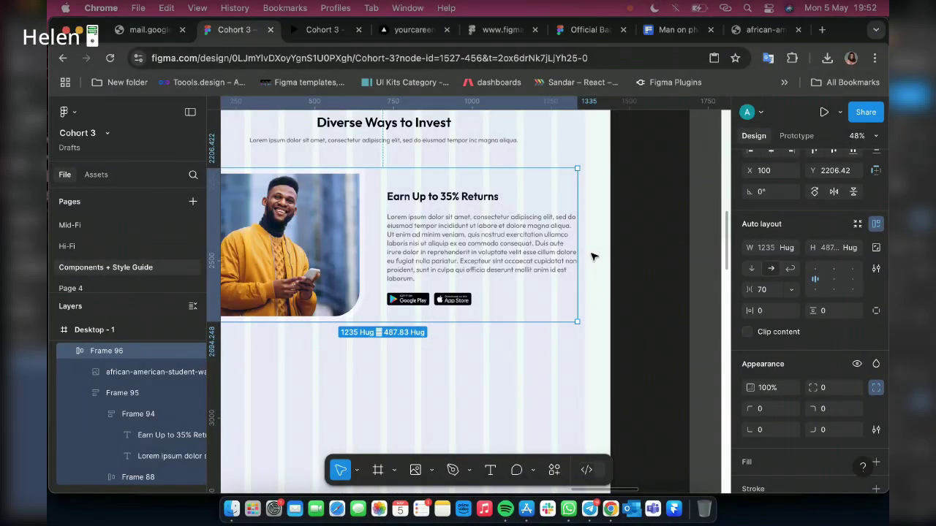
key(alt)
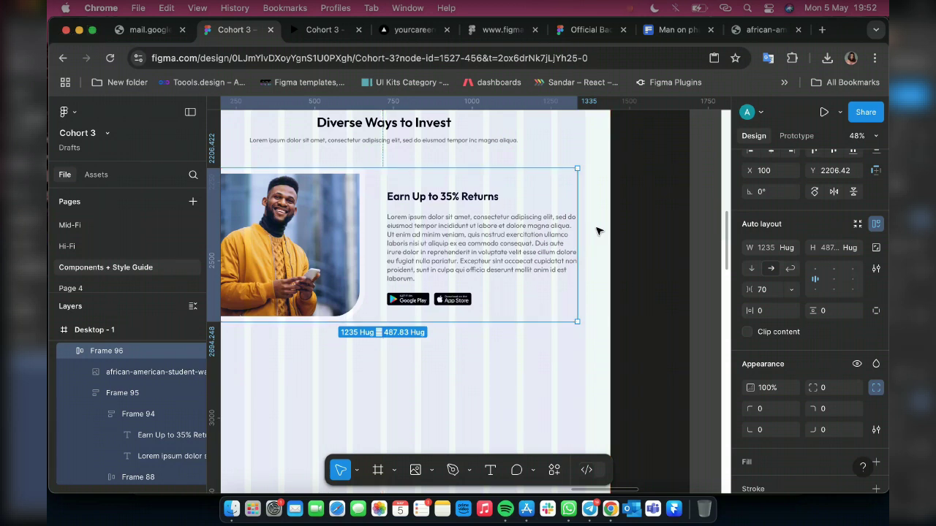
scroll(556, 246, down, 3)
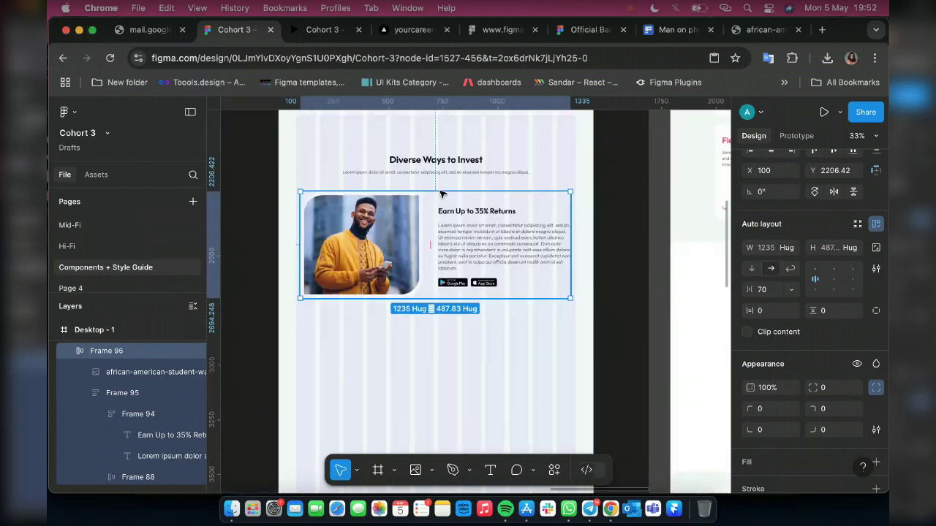
scroll(444, 255, up, 3)
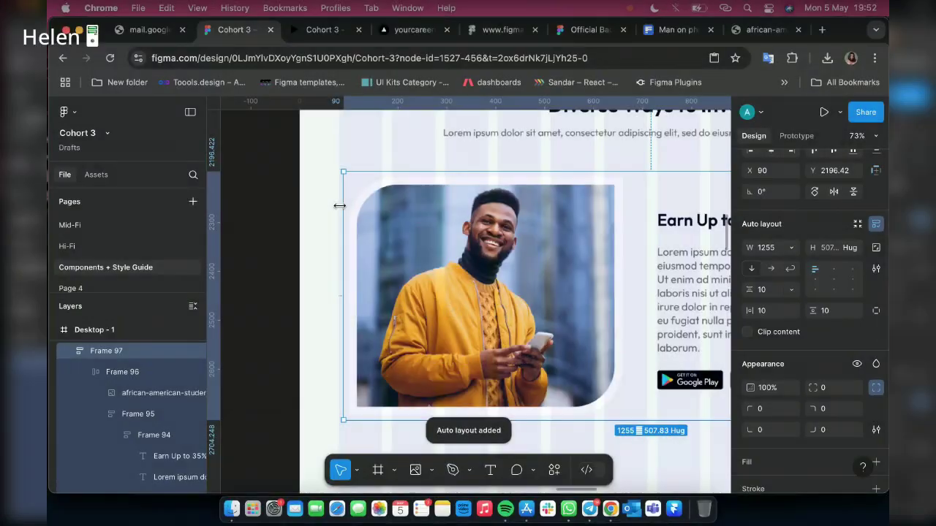
Stretch the photo-and-text frame to start at X 80 and measure 1279 × 507.83
scroll(340, 209, up, 3)
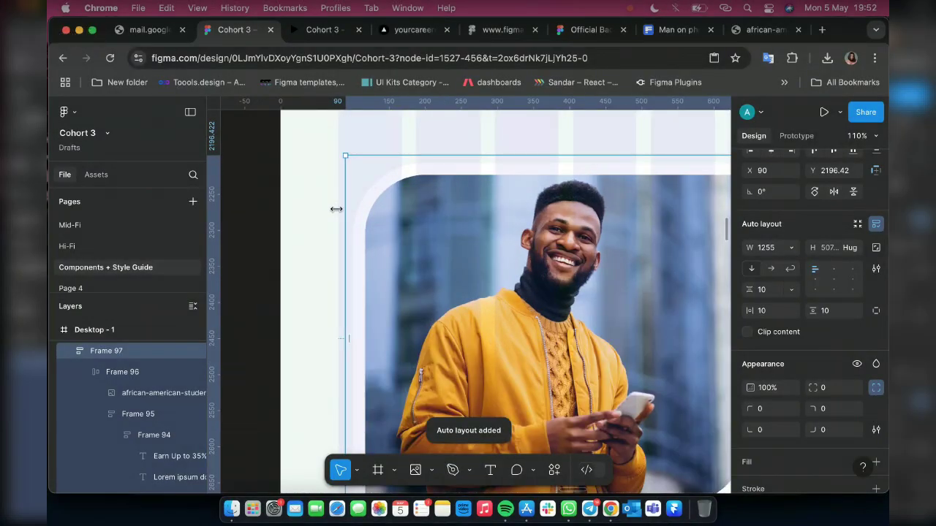
drag(335, 209, 339, 209)
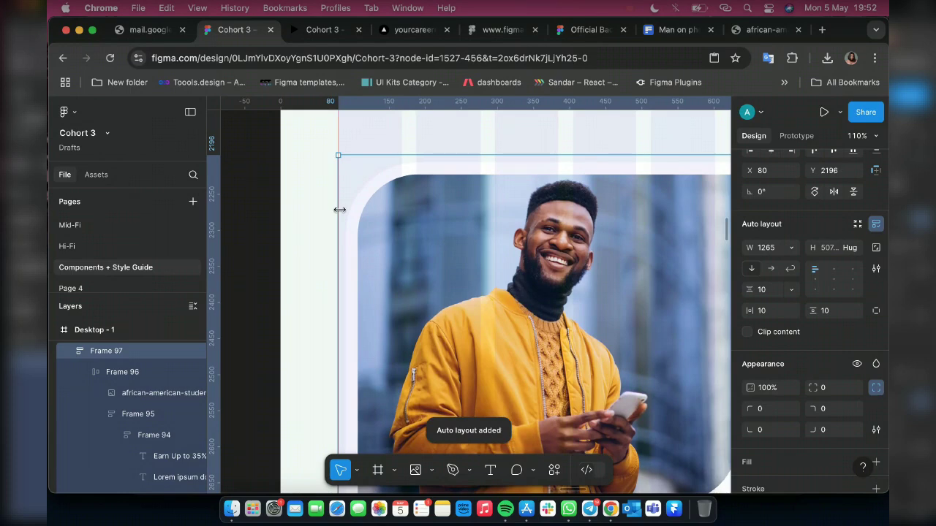
scroll(381, 257, right, 10)
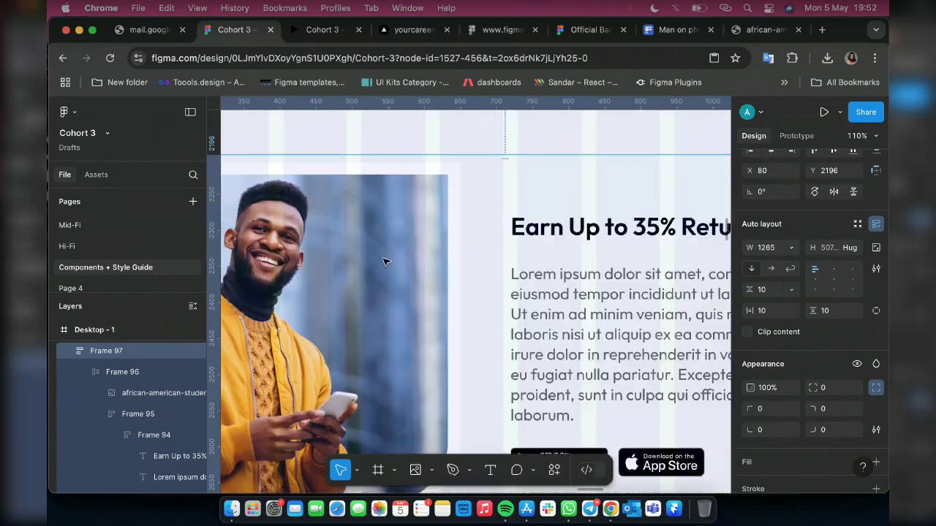
scroll(386, 262, right, 12)
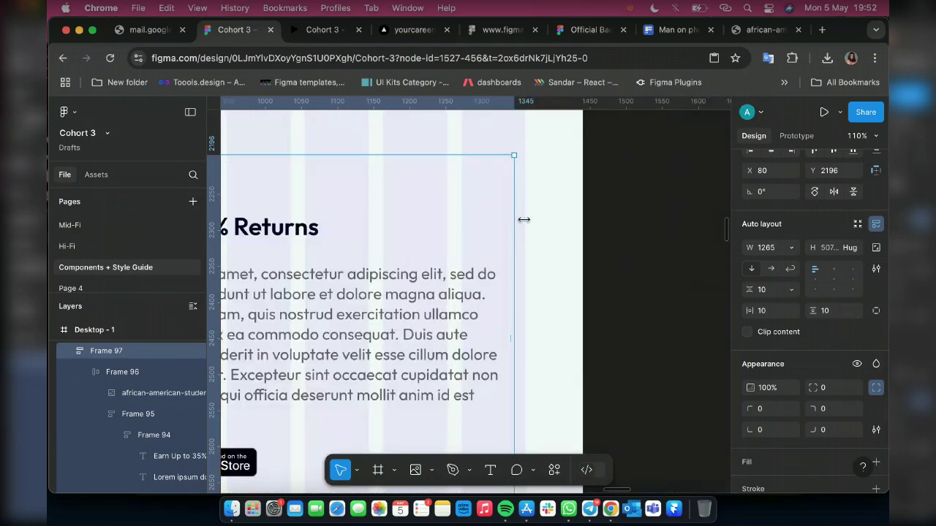
drag(524, 219, 524, 219)
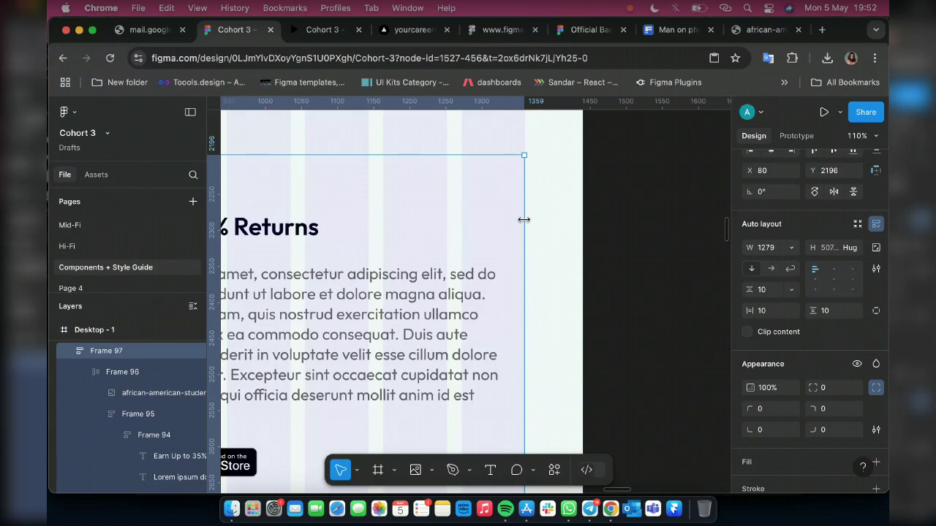
scroll(702, 241, down, 10)
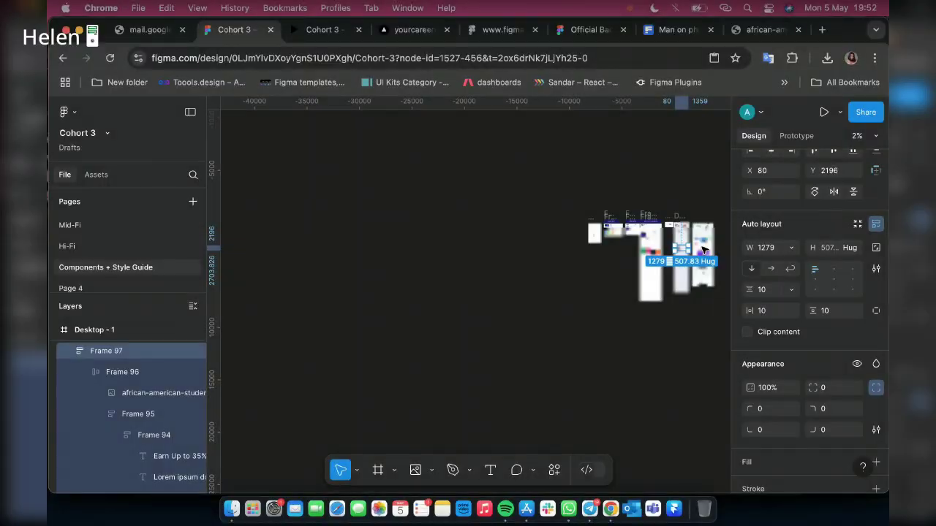
scroll(445, 166, up, 5)
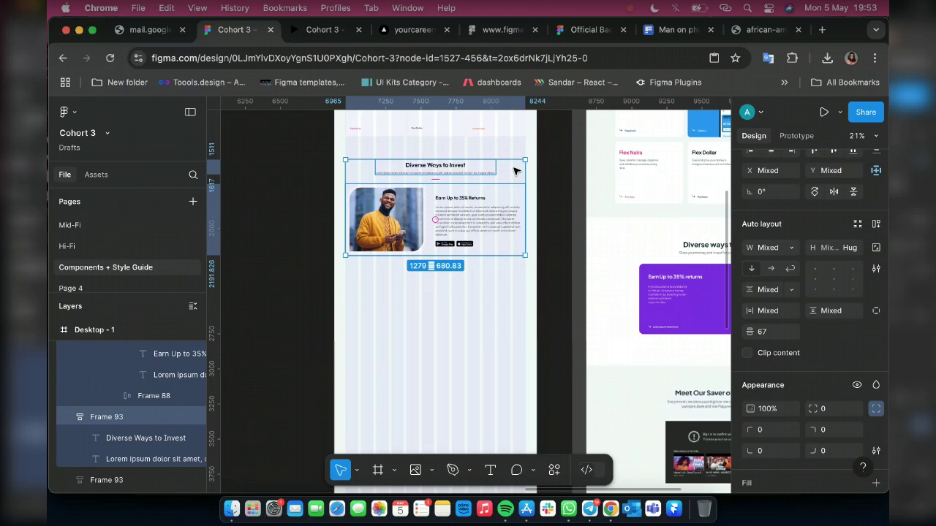
Wrap the heading and content frames in a new 1440 px wide auto layout
key(shift+a)
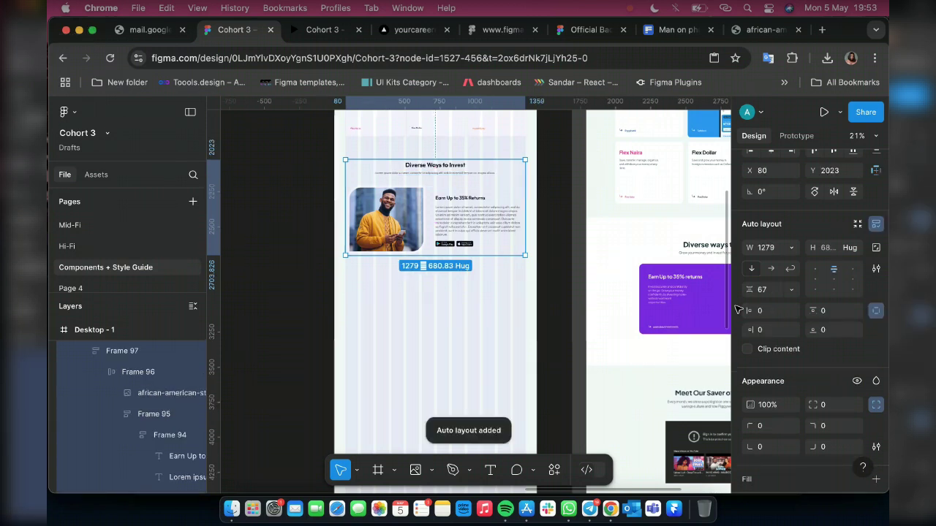
click(769, 249)
text(1440)
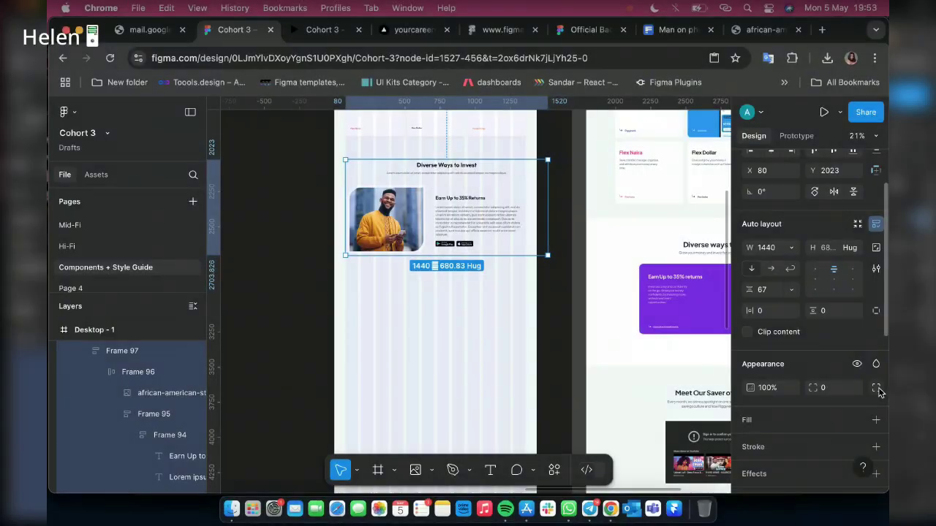
Give the section 80 px horizontal and 20 px vertical padding and a fixed 730 height
click(783, 315)
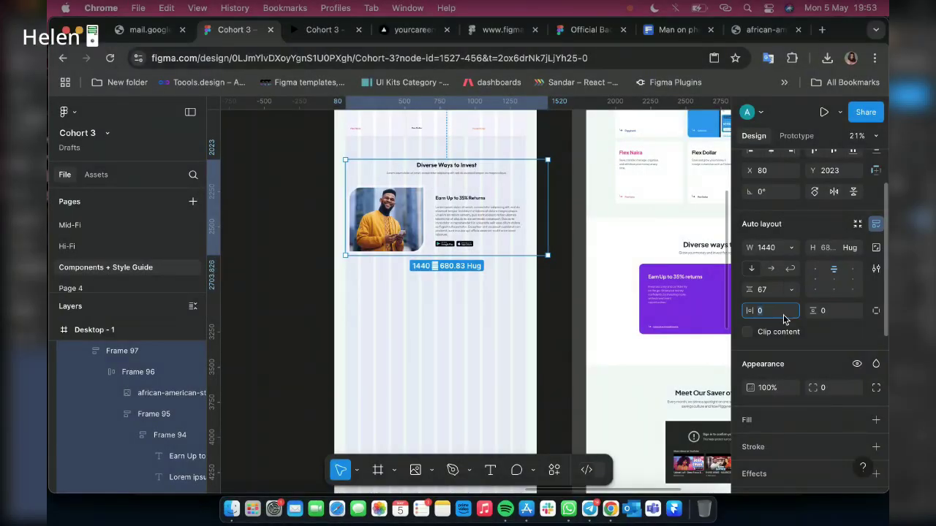
text(80)
key(Return)
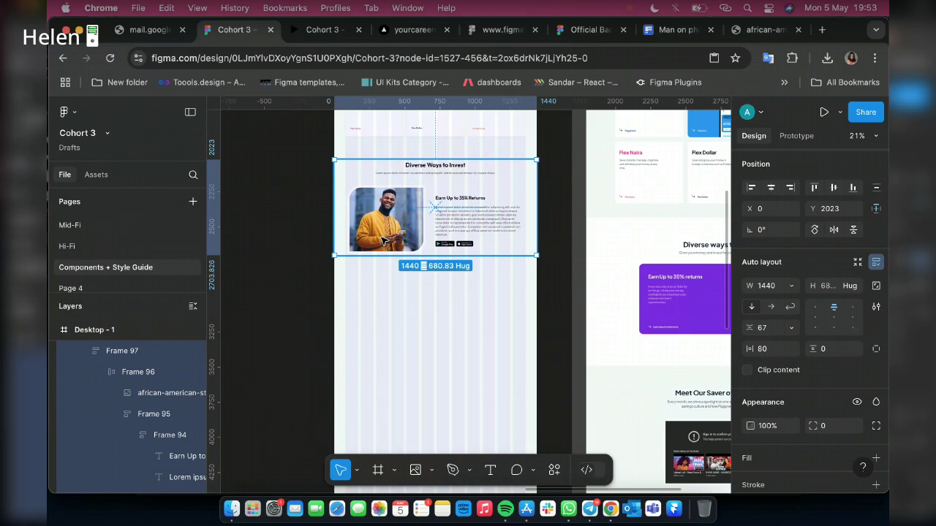
click(830, 349)
text(2)
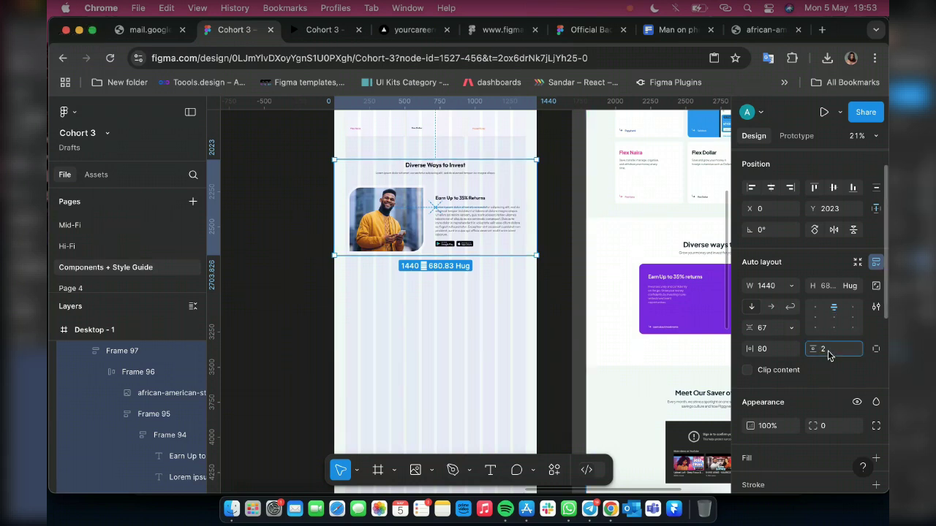
text(0)
key(Return)
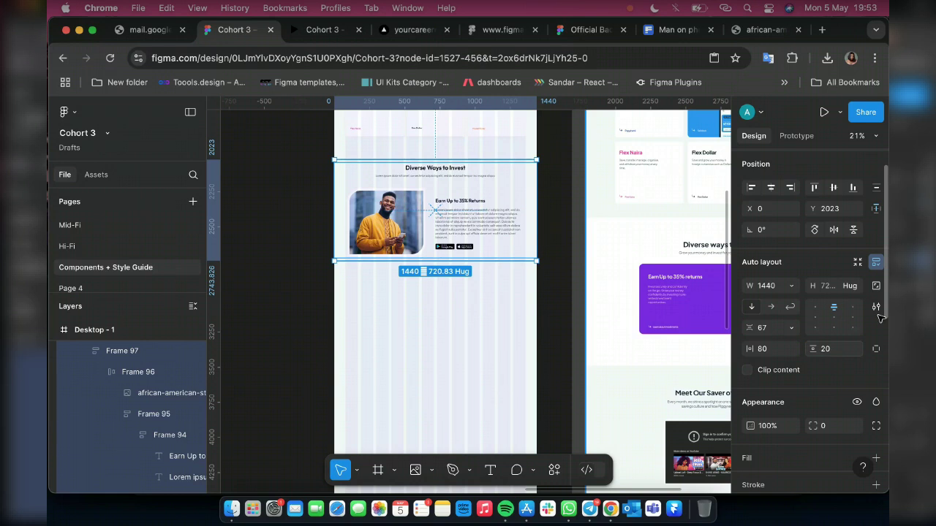
click(835, 285)
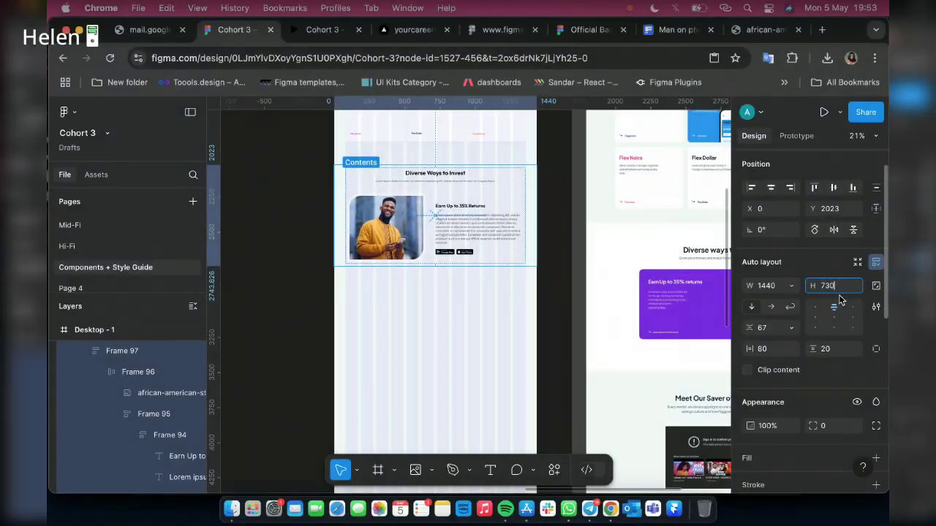
key(Return)
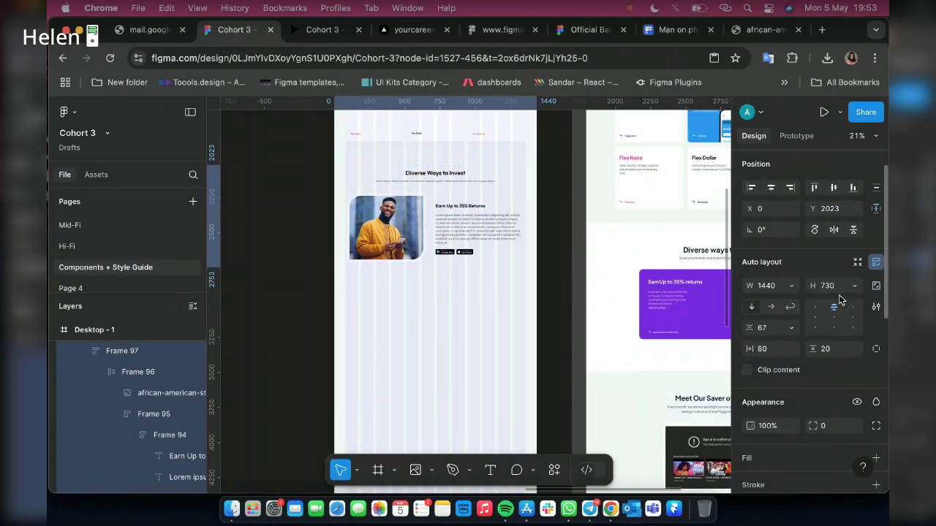
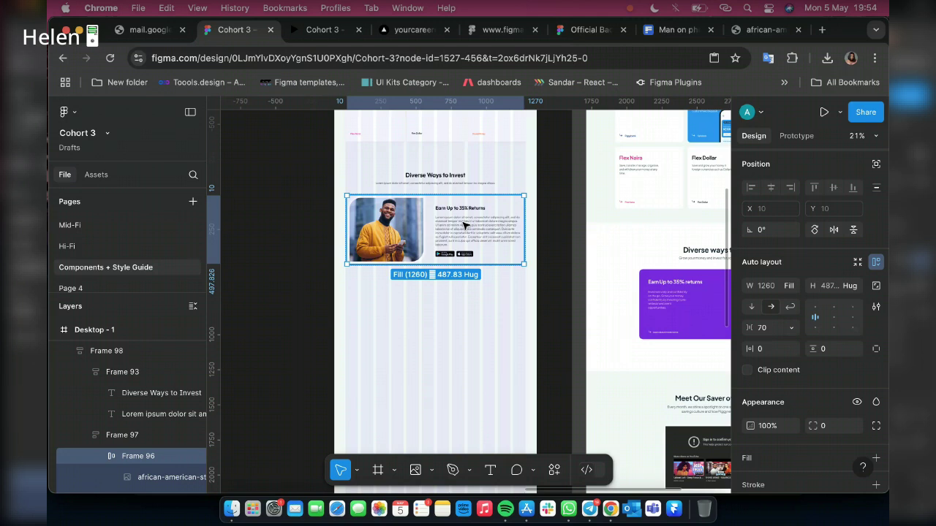
Select Frame 97 and fill it with the purple swatch from the page's colours
click(123, 437)
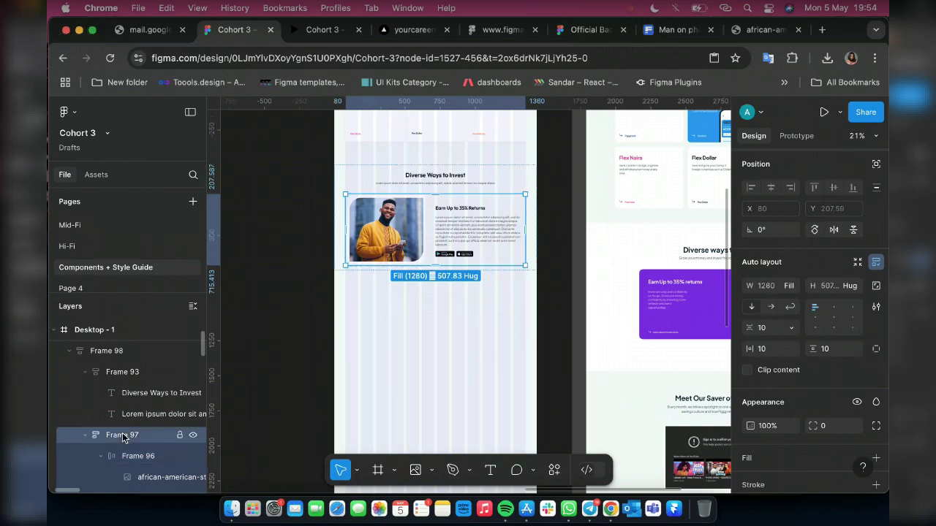
scroll(874, 370, down, 3)
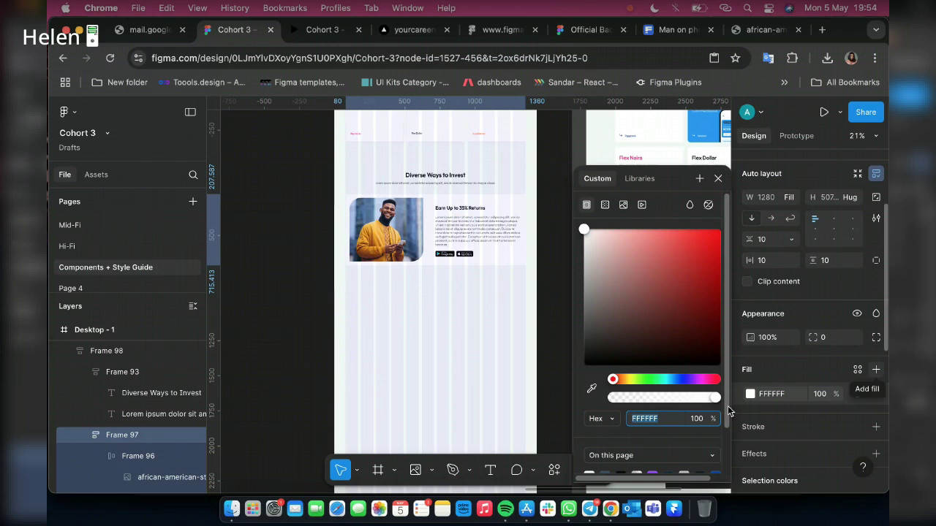
scroll(729, 422, down, 1)
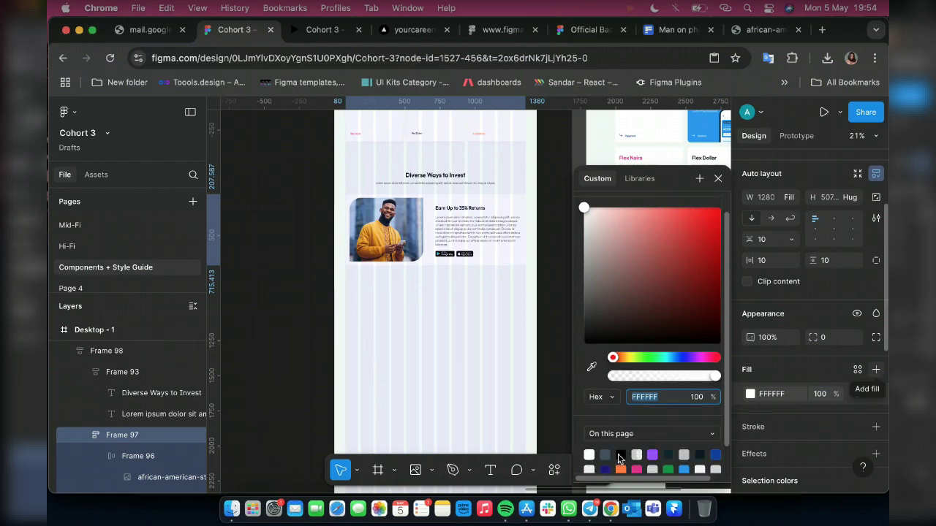
click(653, 433)
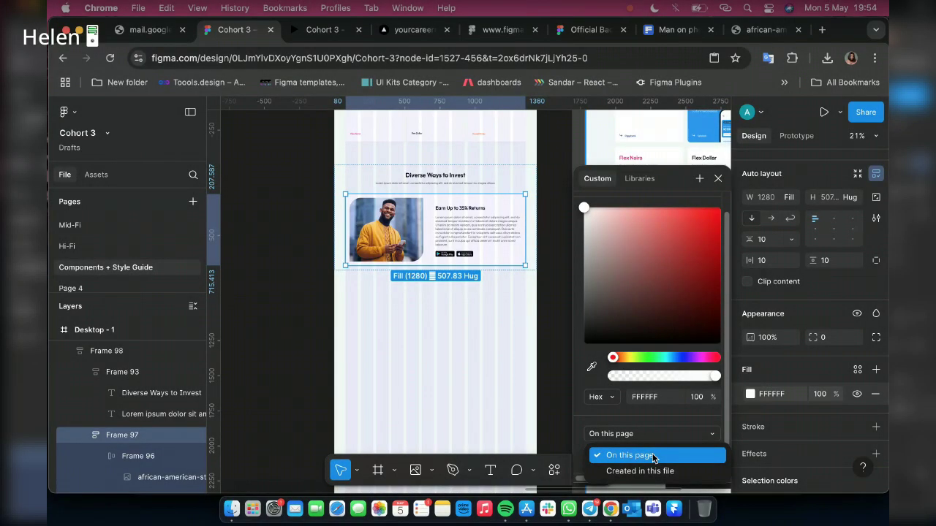
click(659, 456)
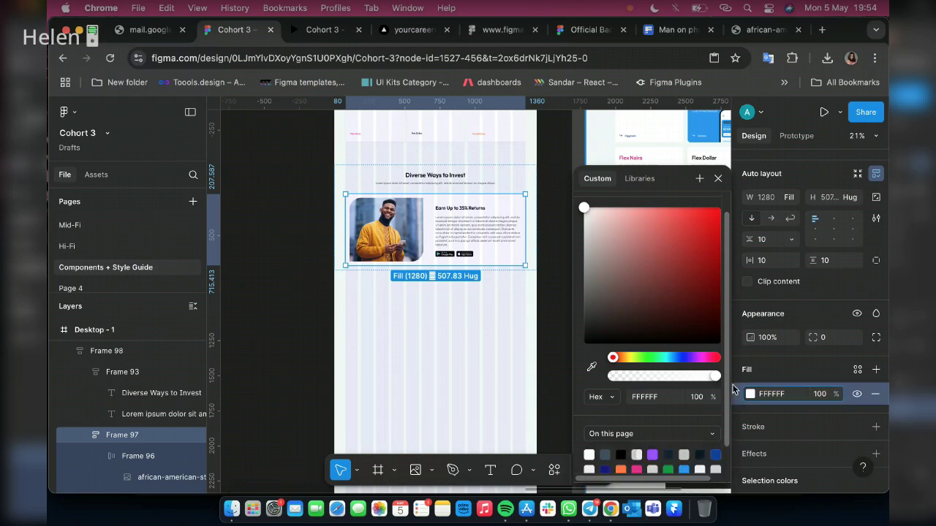
scroll(728, 400, down, 1)
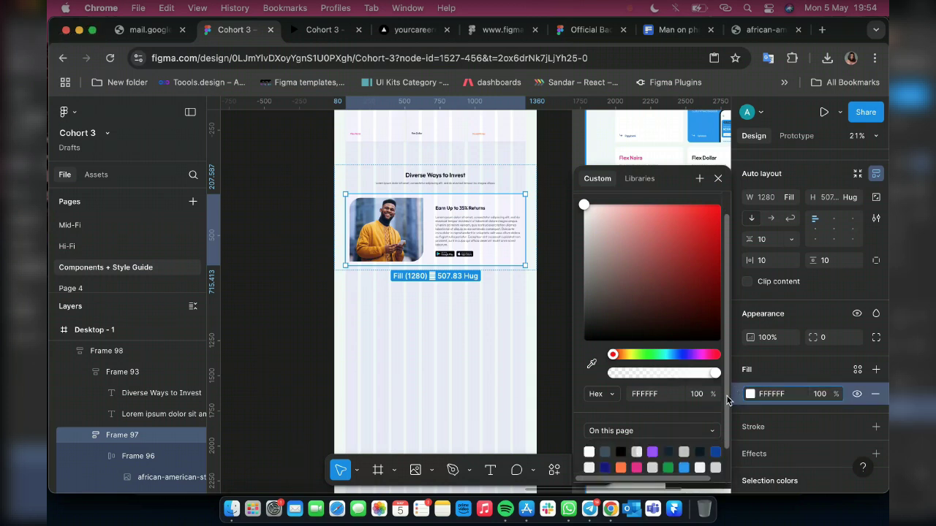
scroll(727, 400, down, 3)
click(652, 425)
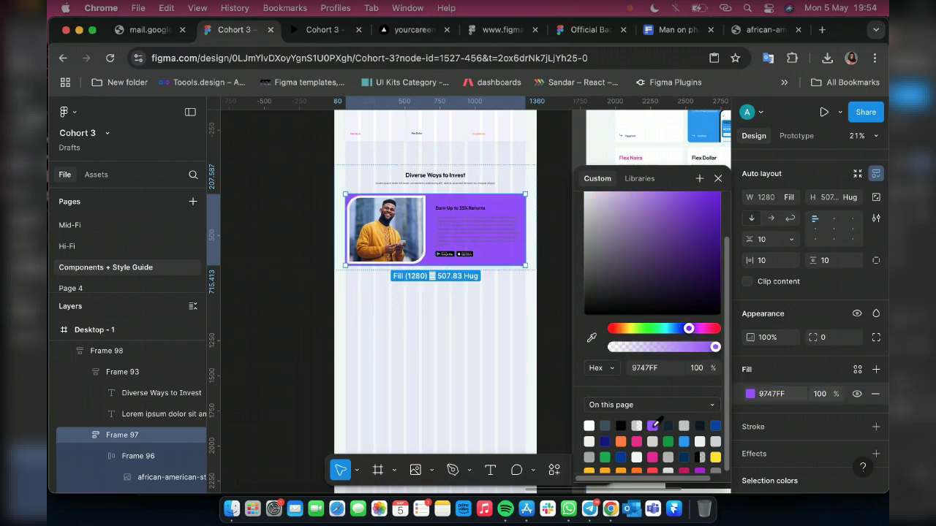
scroll(696, 288, up, 2)
scroll(695, 288, up, 2)
Try a deeper shade of the purple fill, then undo the change
click(682, 231)
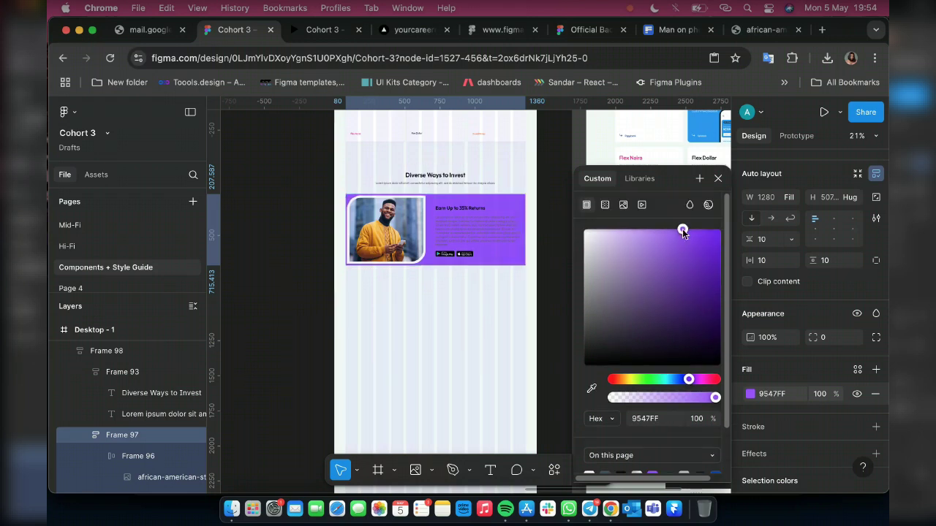
drag(682, 230, 707, 258)
click(707, 252)
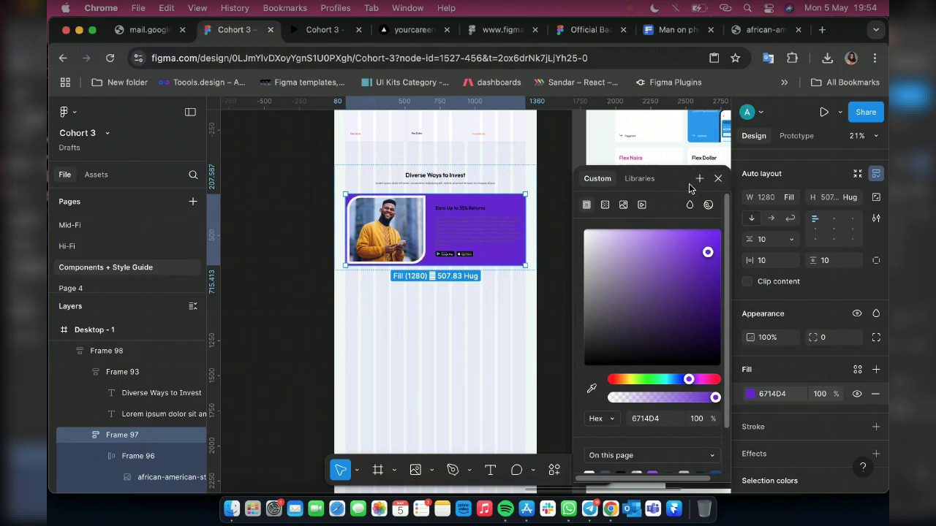
key(super+z)
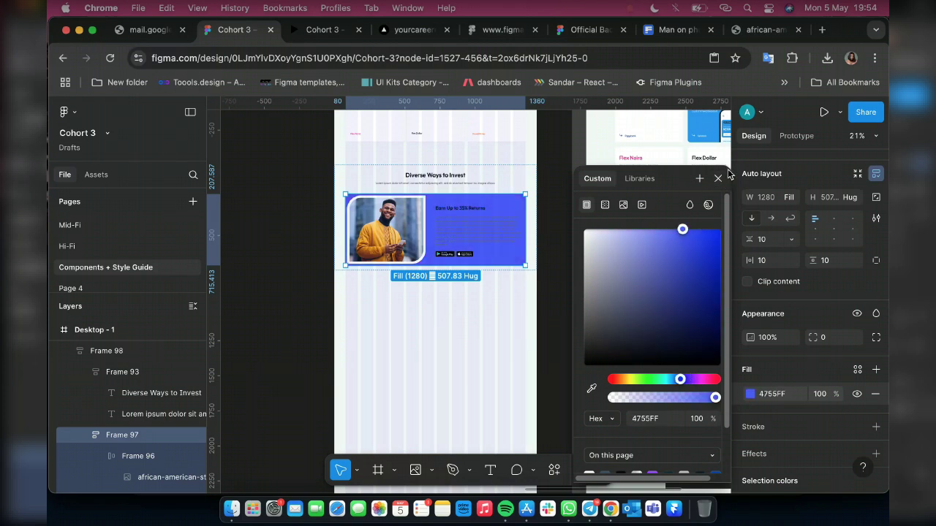
click(717, 179)
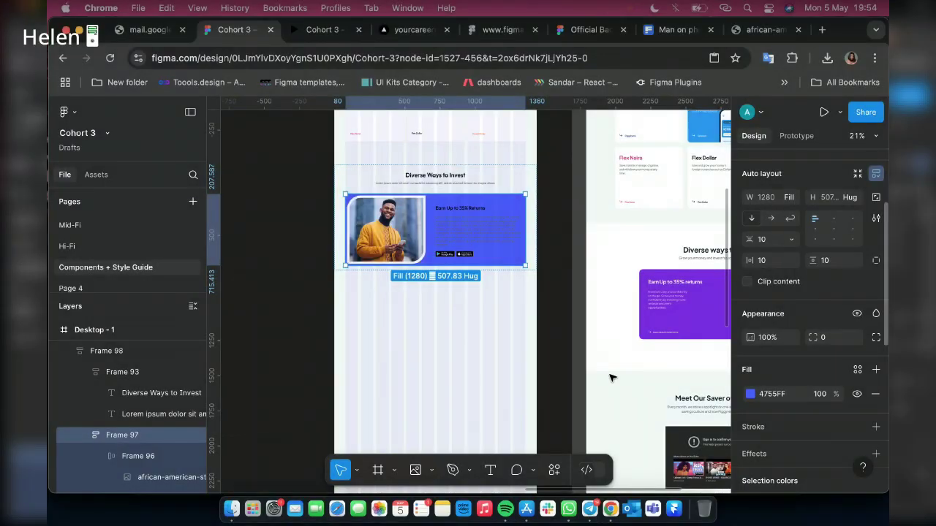
Eyedrop the reference card's purple, 7913E5, as the card's fill
click(750, 394)
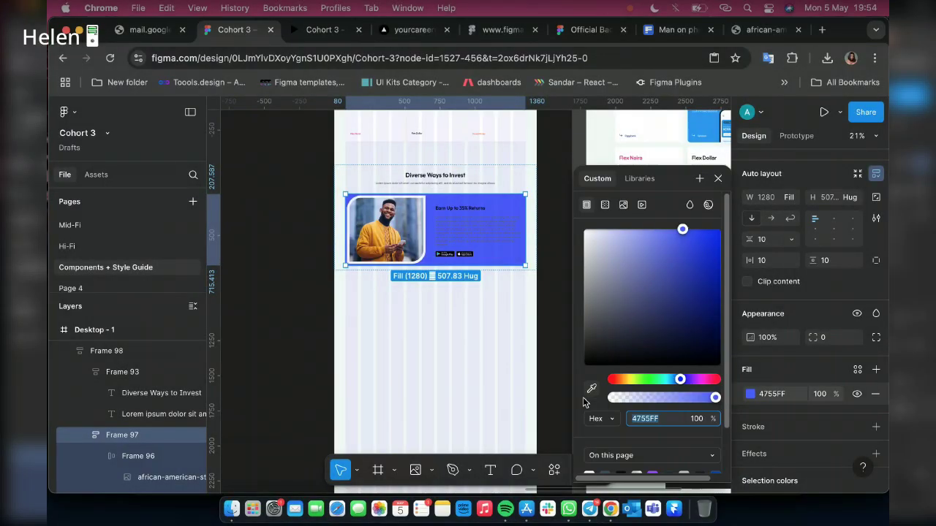
click(591, 388)
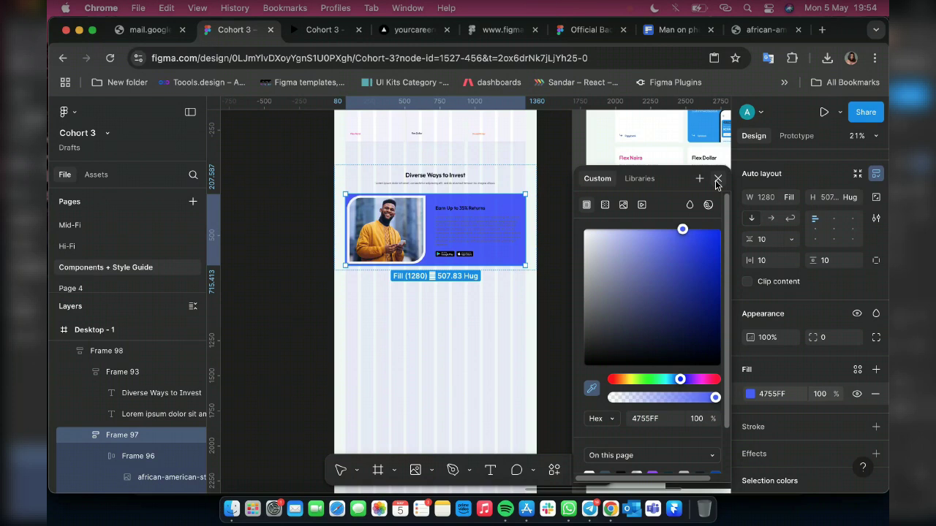
click(717, 180)
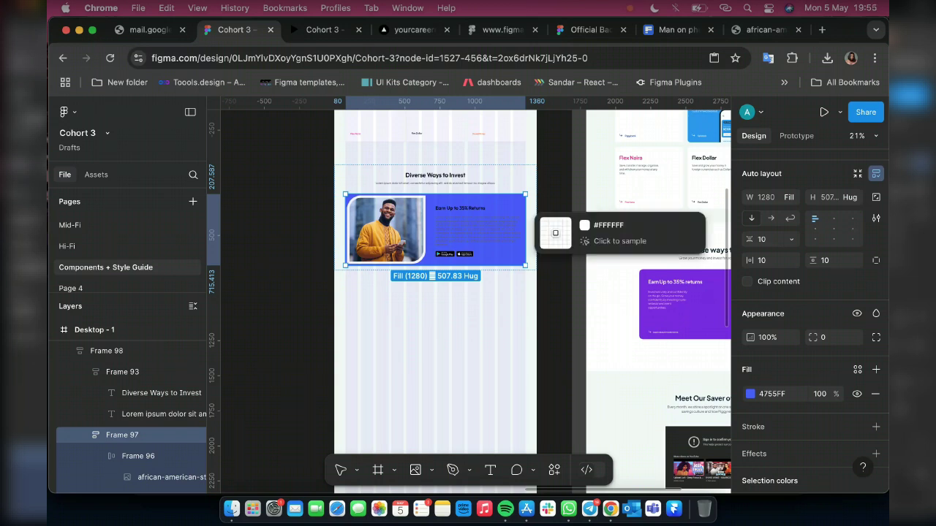
click(679, 301)
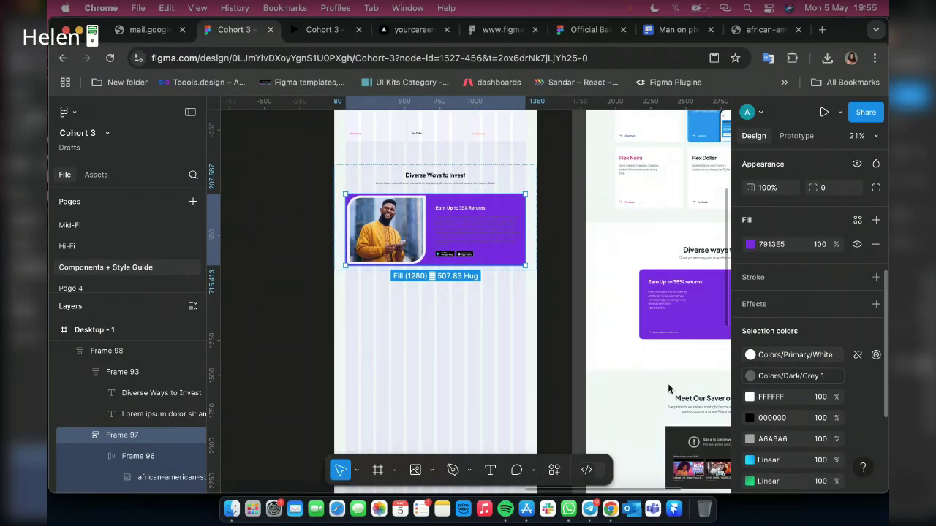
Swap Grey 1 for the White style, set corner radius 30, and fill Frame 98 white
click(818, 376)
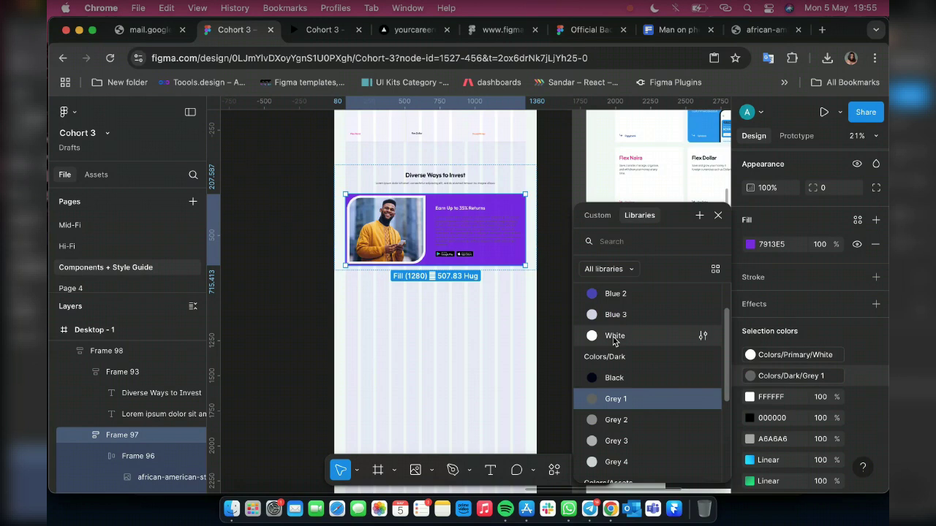
click(614, 338)
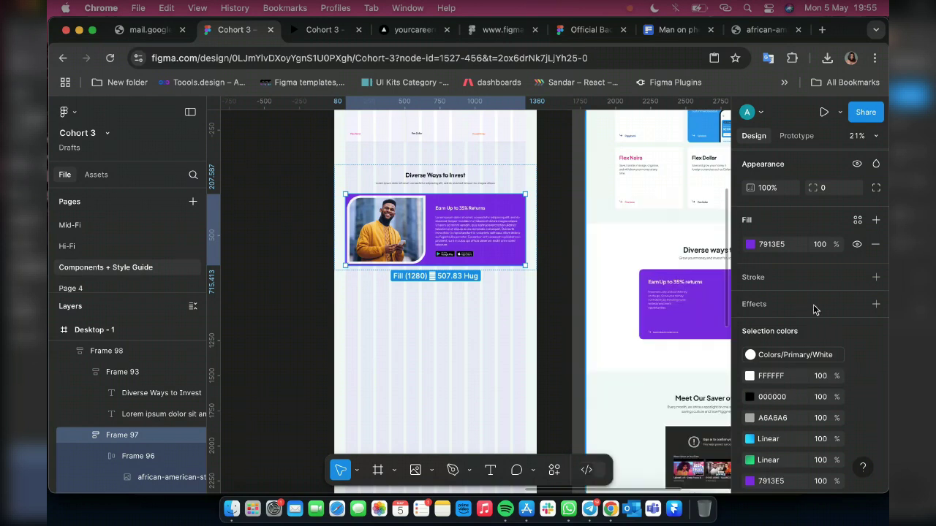
click(824, 188)
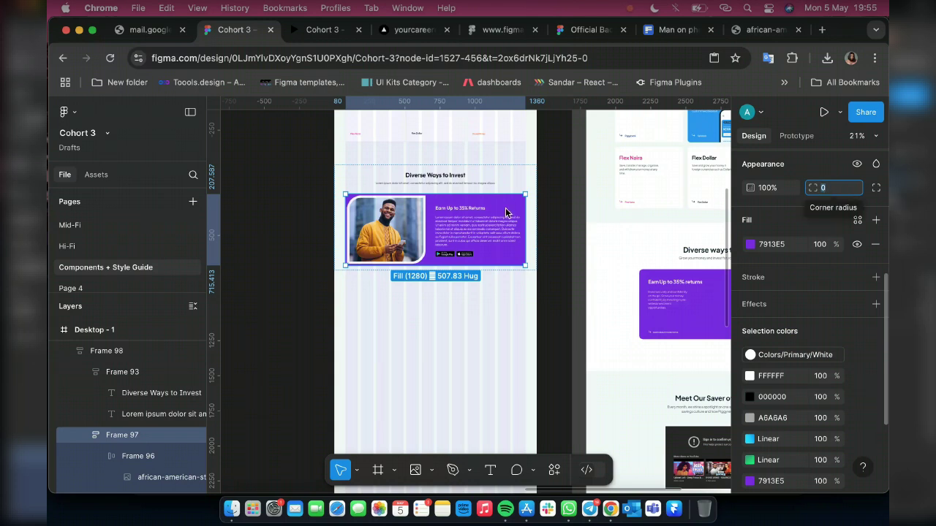
text(20)
key(Return)
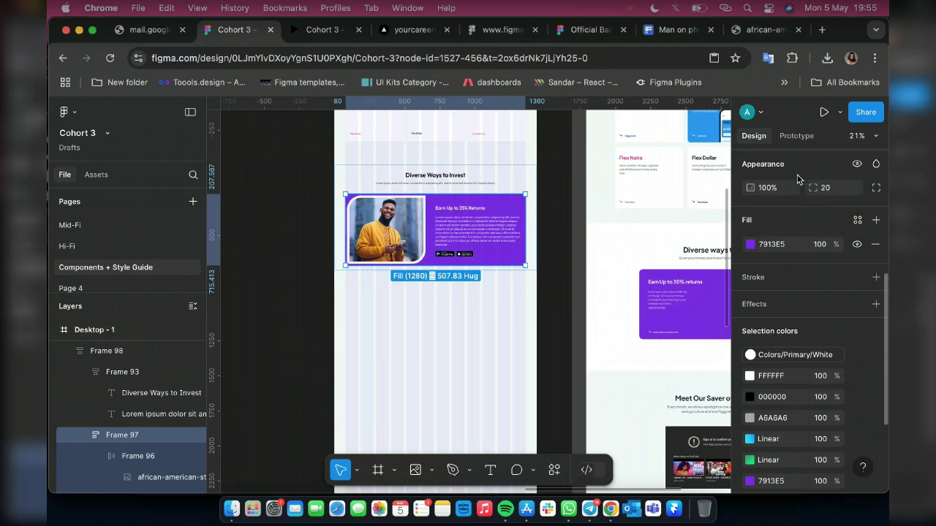
click(838, 191)
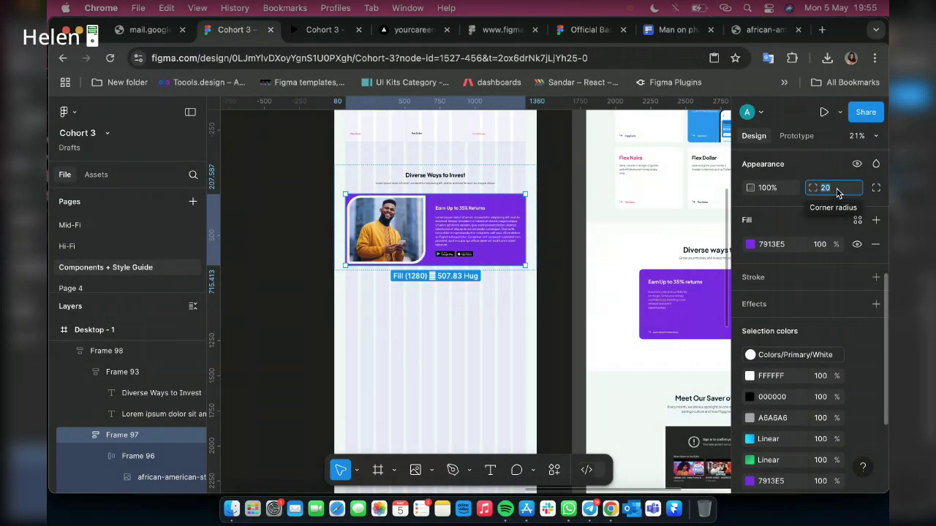
text(30)
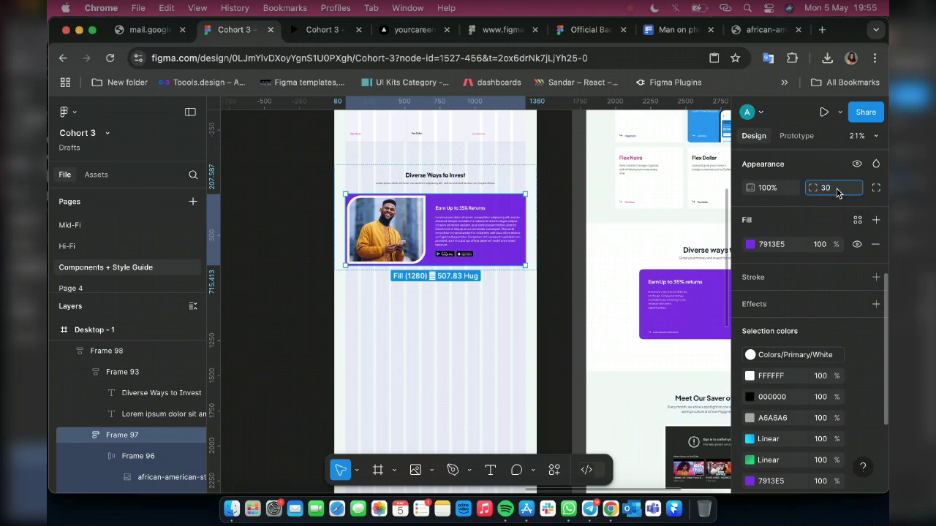
key(Return)
click(506, 176)
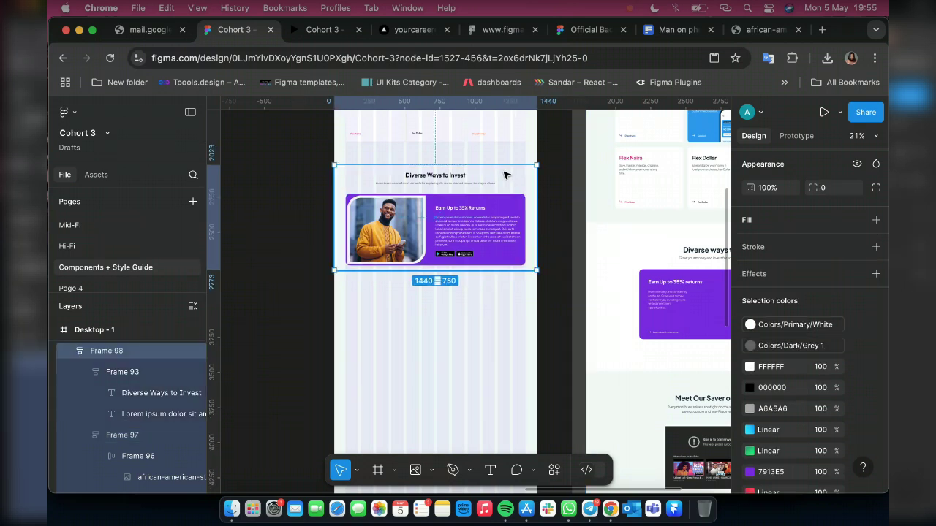
click(874, 221)
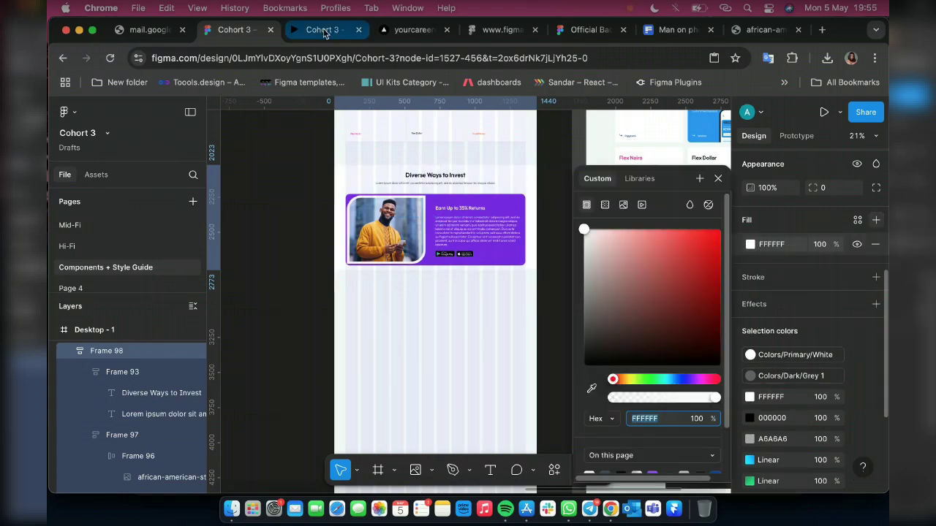
click(324, 30)
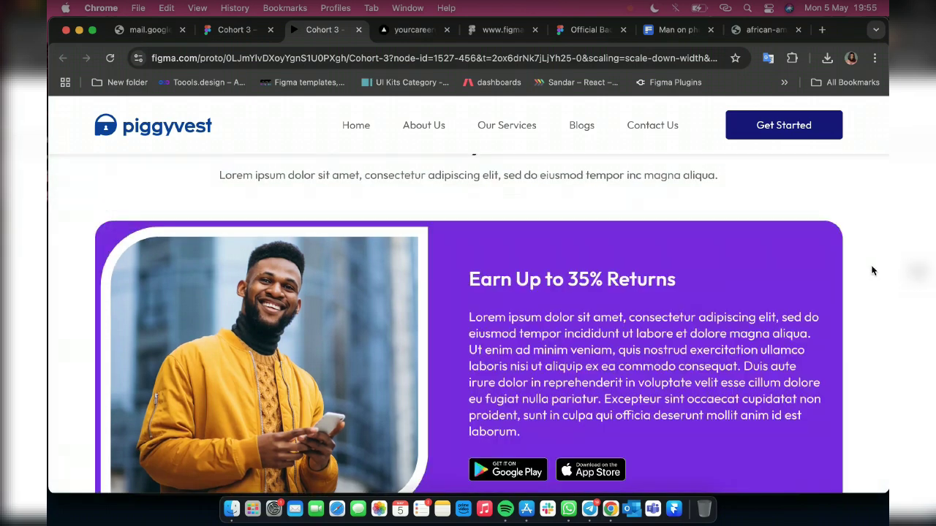
scroll(872, 272, down, 1)
scroll(872, 272, up, 3)
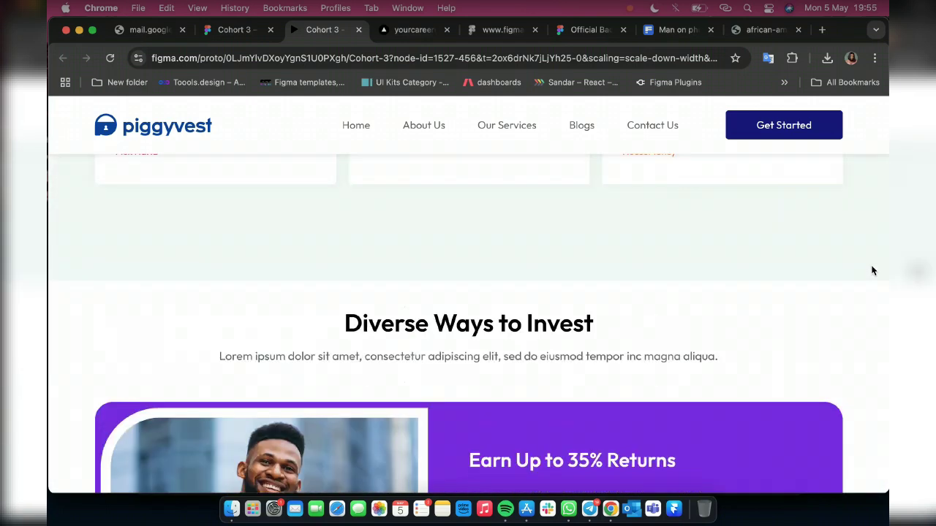
scroll(872, 272, down, 3)
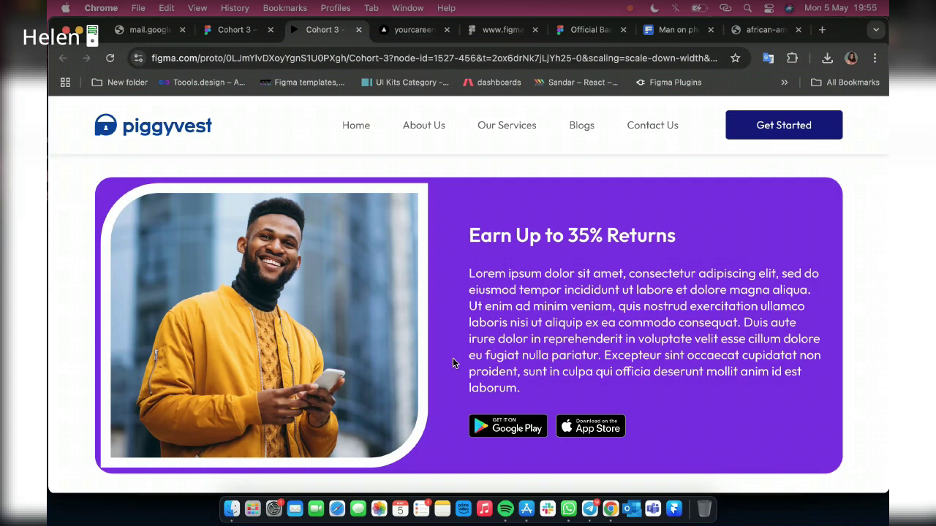
scroll(453, 359, down, 2)
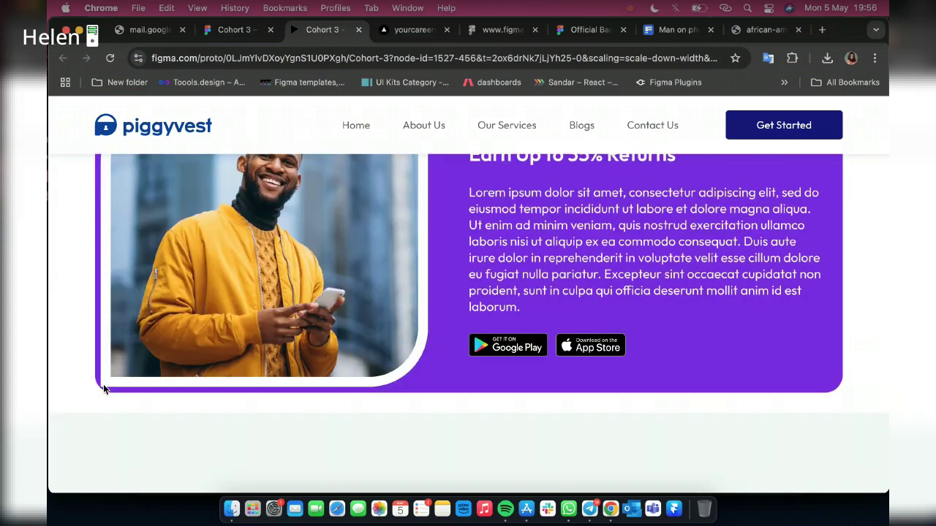
scroll(103, 384, up, 1)
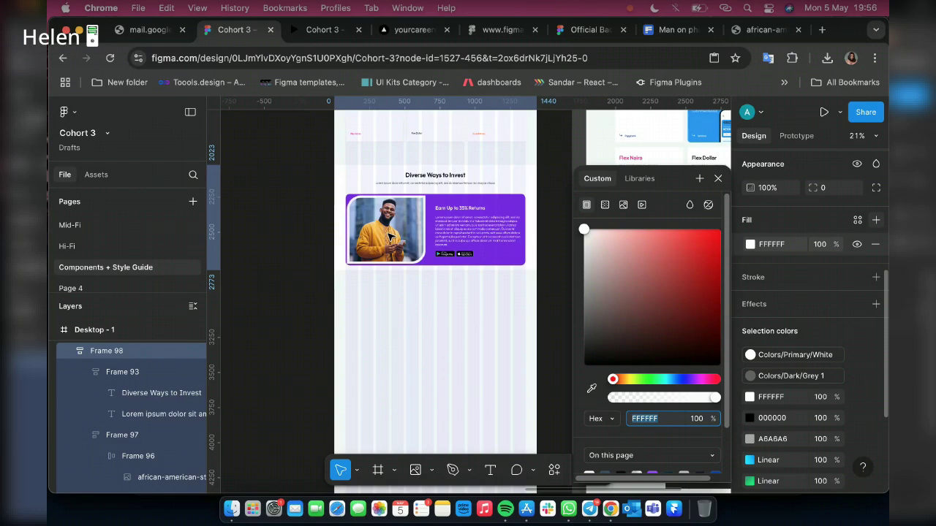
key(Return)
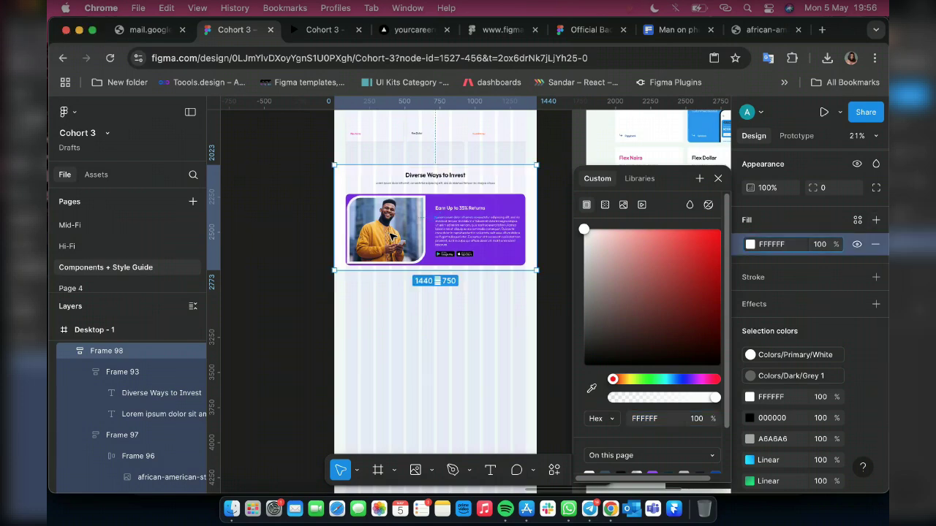
super+click(392, 236)
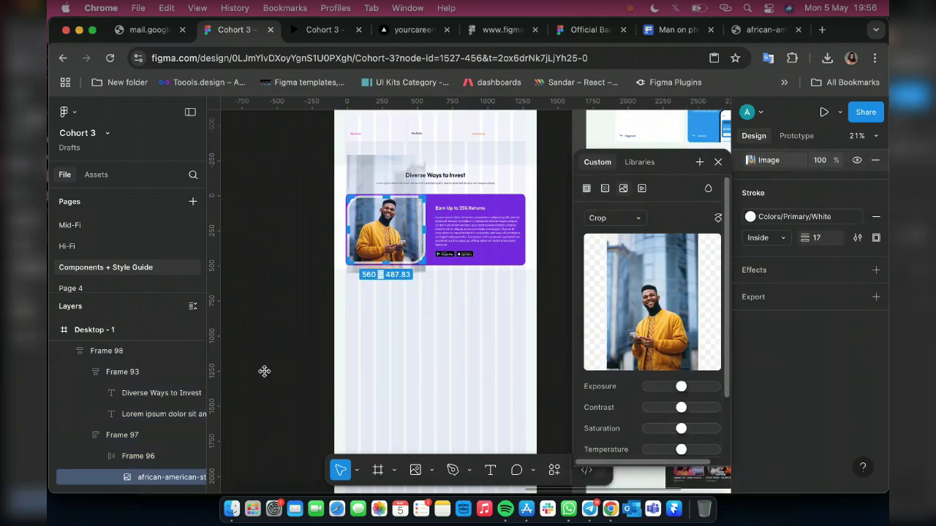
scroll(799, 311, up, 3)
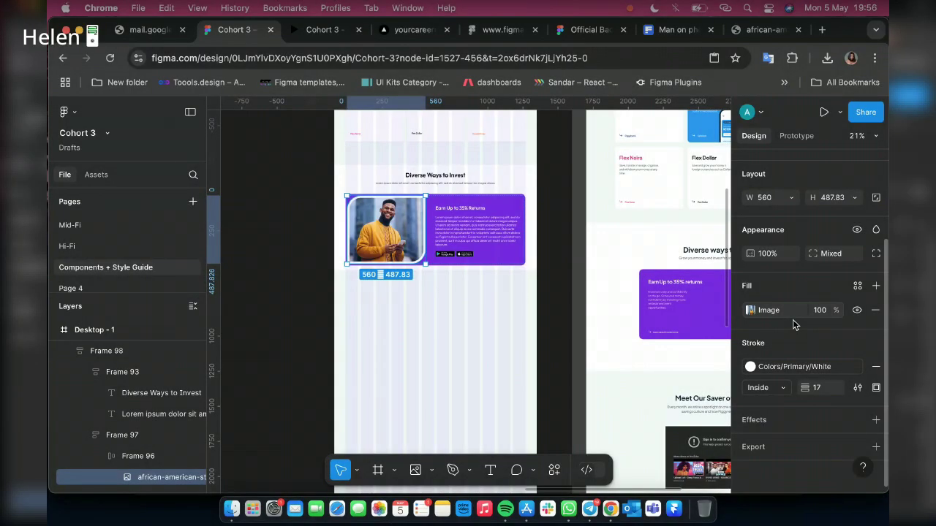
key(k)
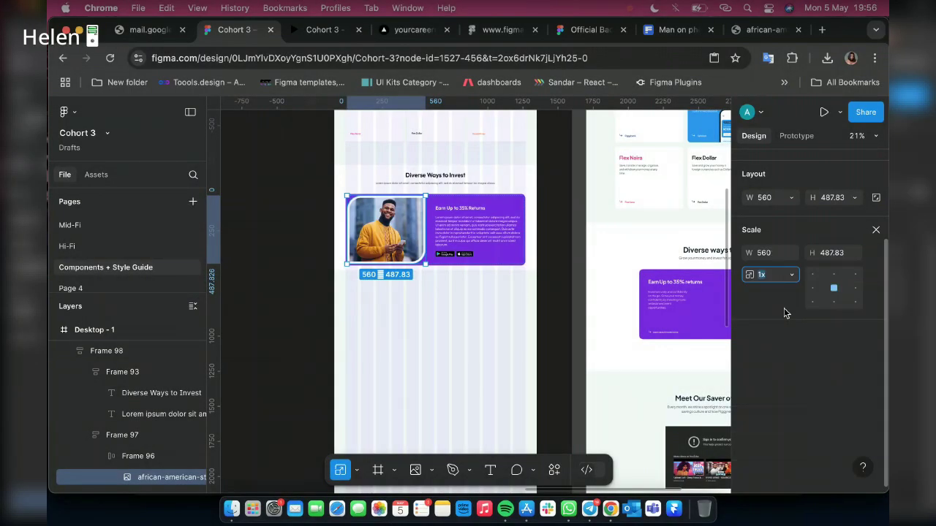
click(774, 252)
text(450)
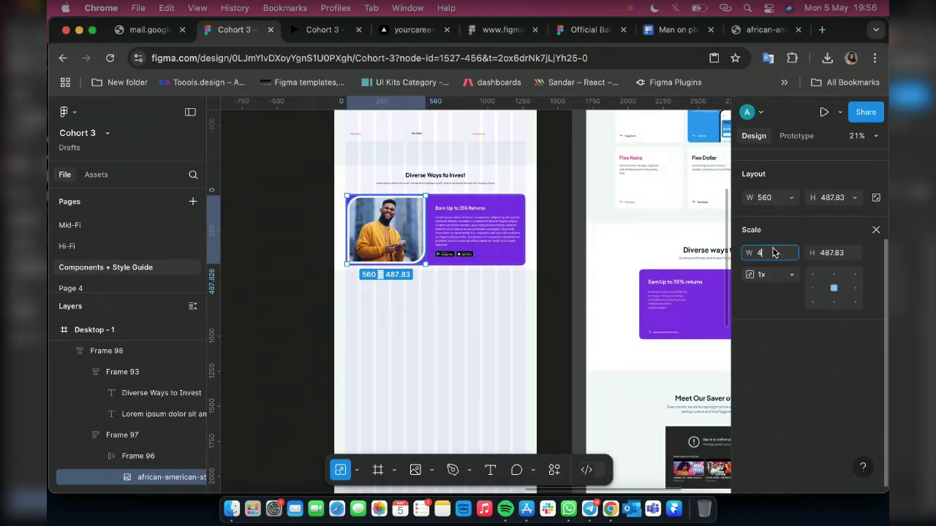
key(Return)
key(ctrl+z)
key(Return)
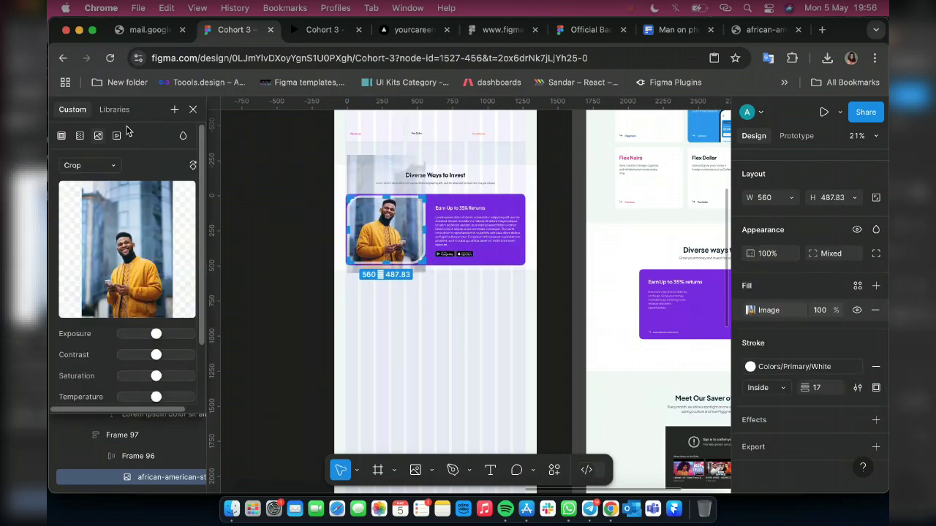
click(190, 110)
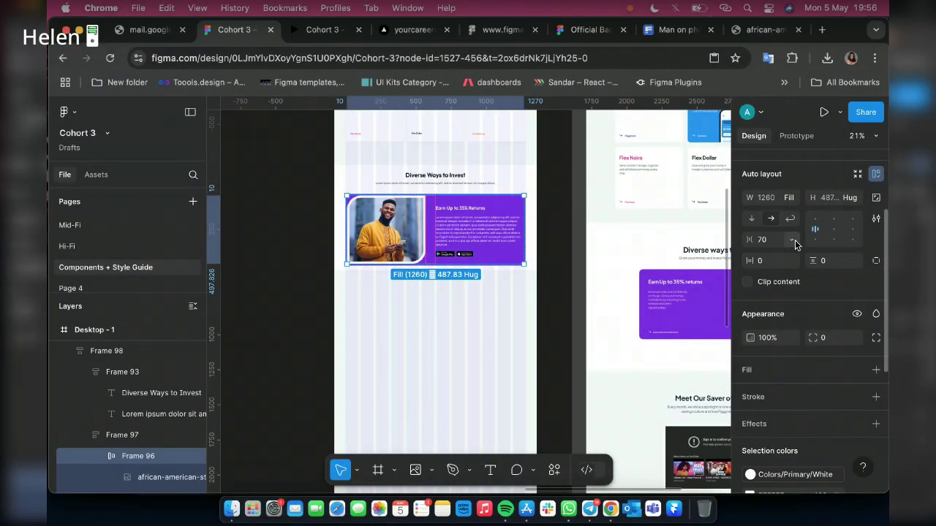
click(794, 240)
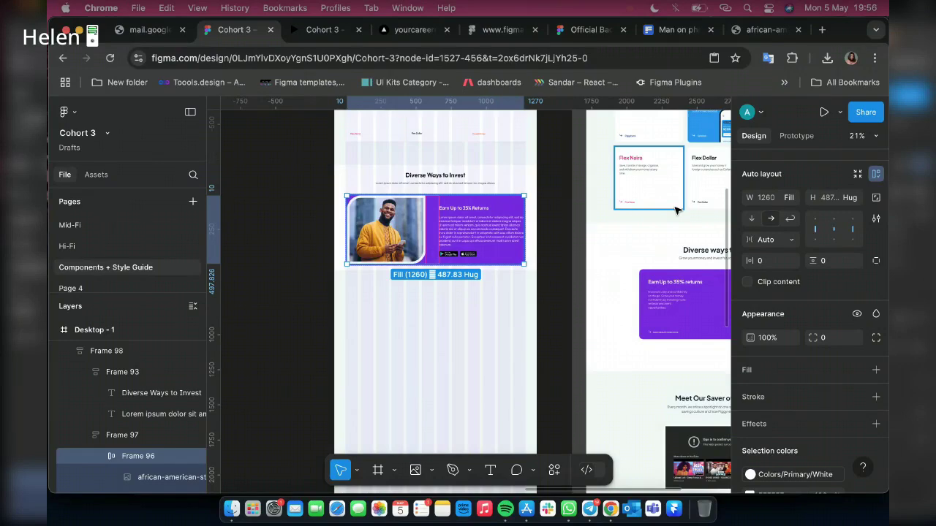
key(Return)
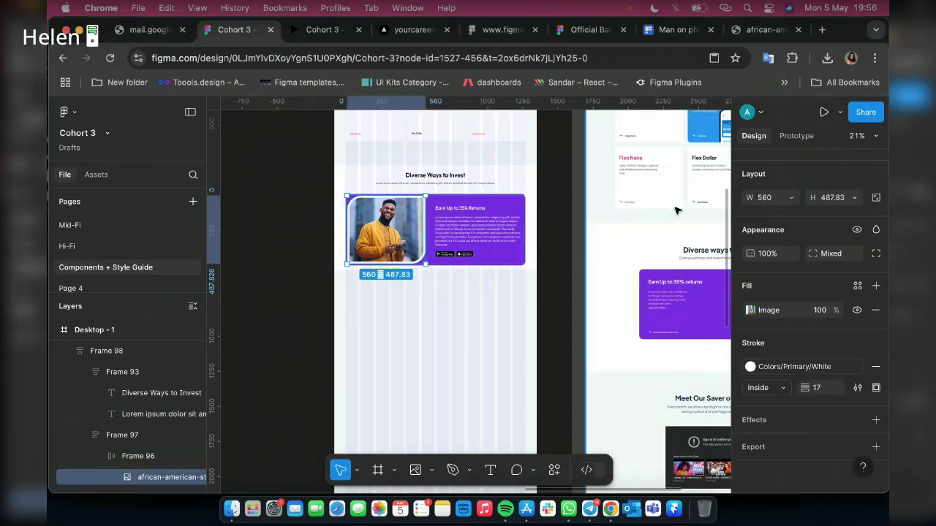
Select the photo's parent Frame 96 and set its height to 500
click(841, 202)
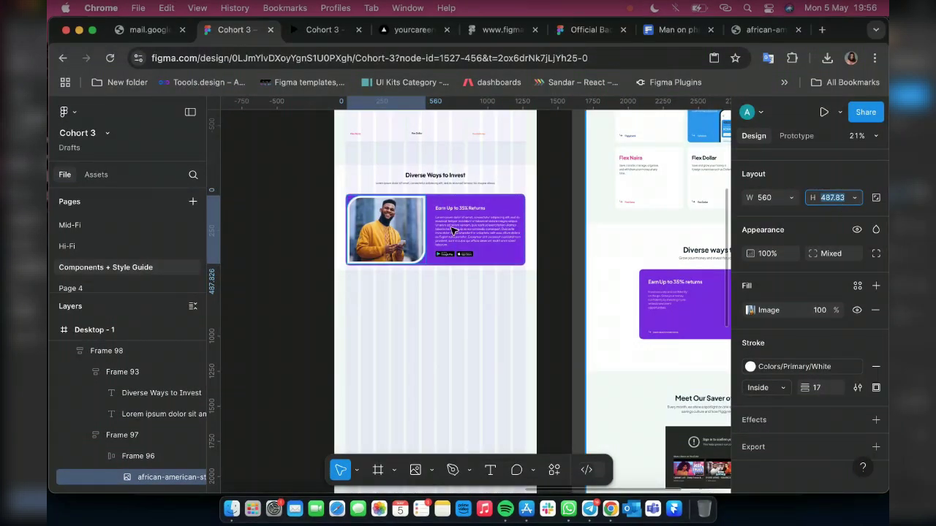
key(Escape)
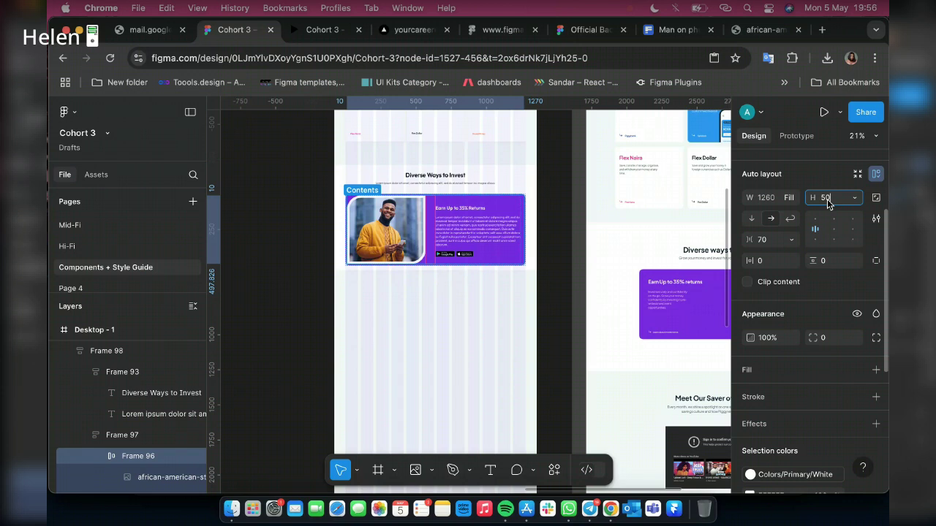
key(Return)
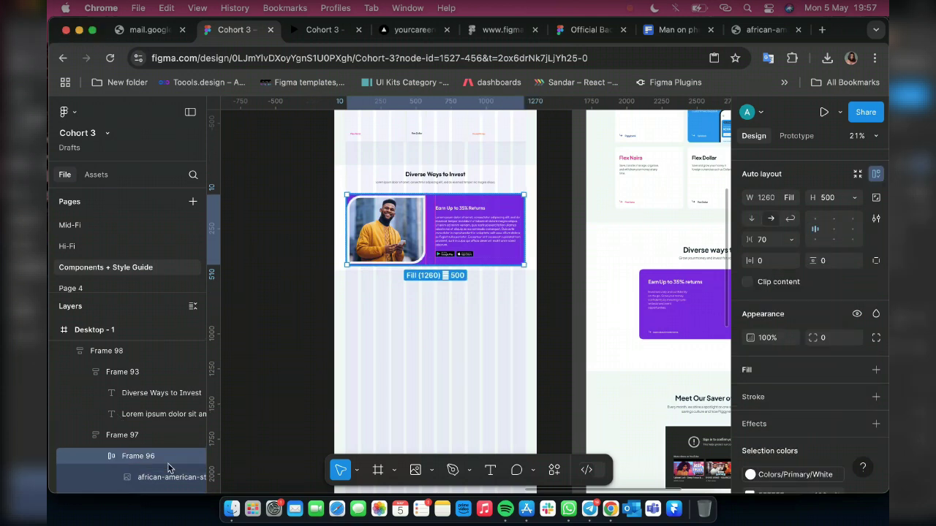
scroll(125, 461, down, 1)
scroll(125, 461, down, 1)
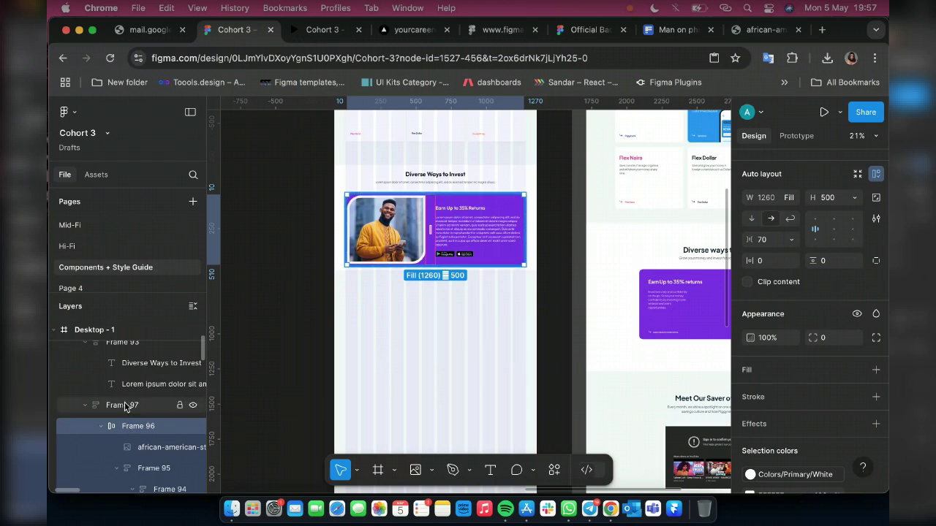
Remove auto layout from Frame 97 and then from Frame 96
right_click(125, 407)
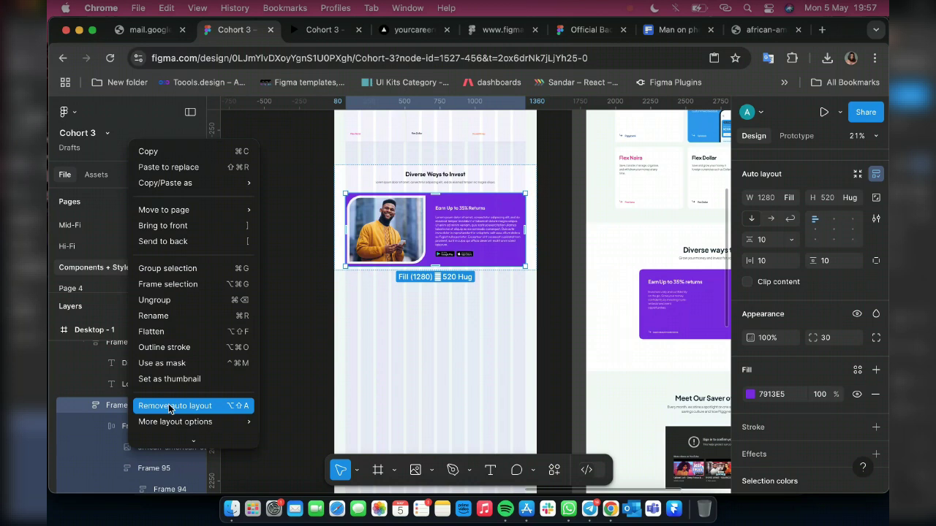
click(169, 407)
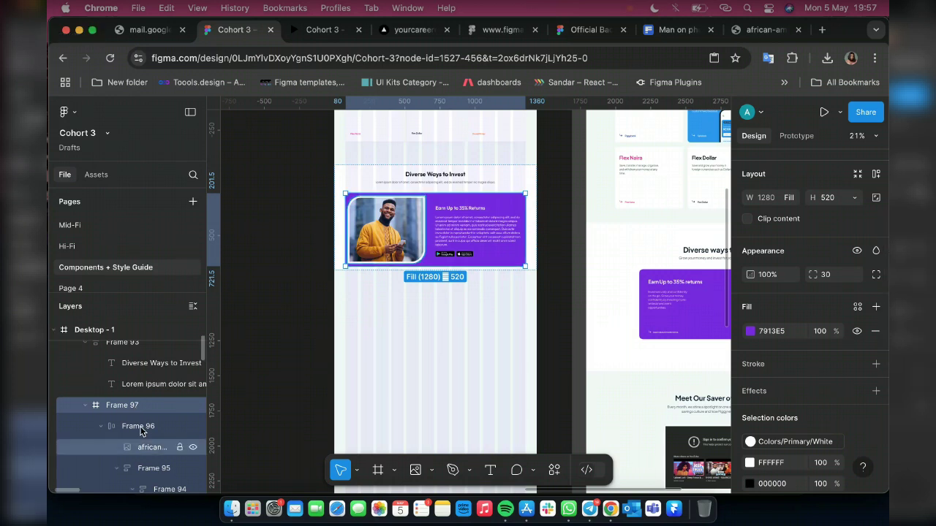
right_click(141, 431)
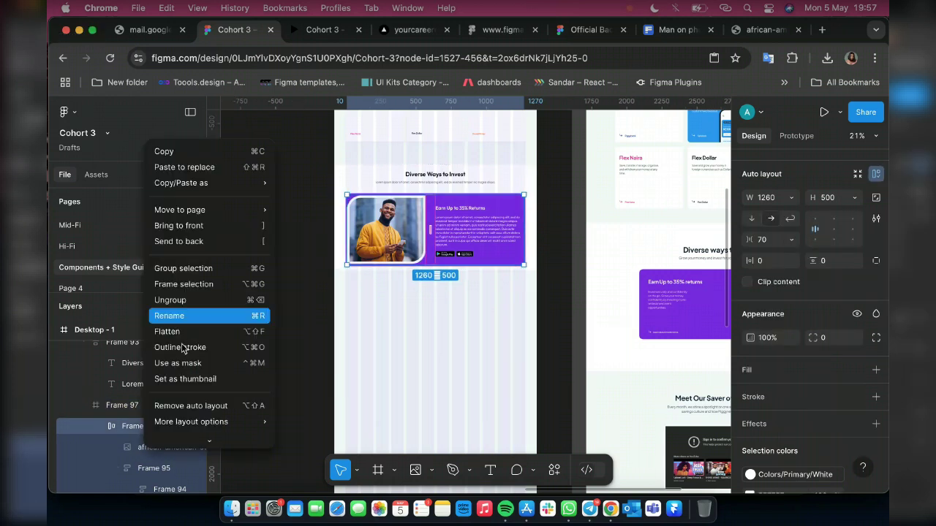
click(188, 406)
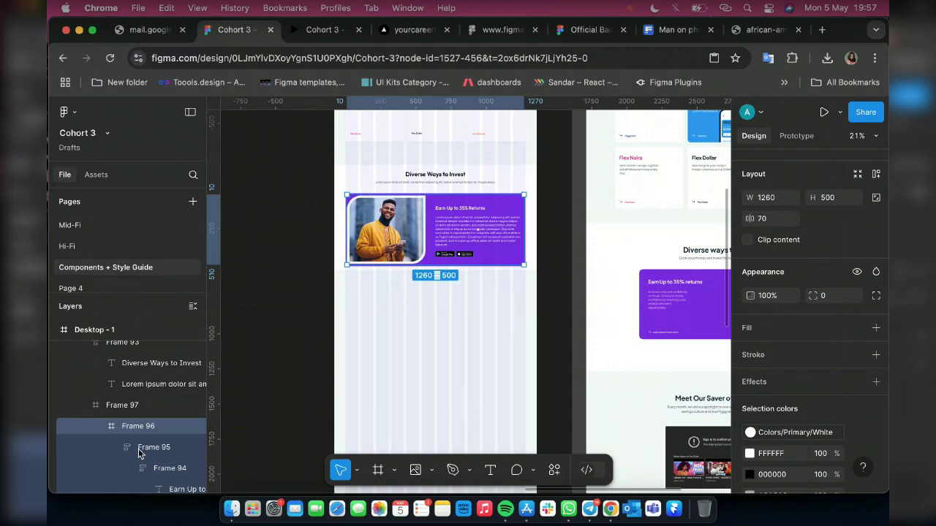
Scale the man's photo proportionally to a width of 500 (500 × 435.56)
click(110, 448)
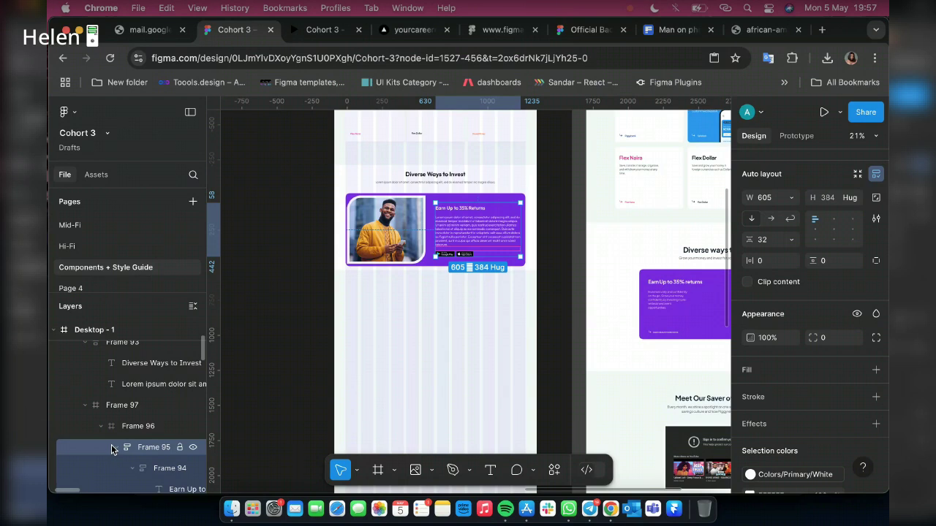
click(114, 447)
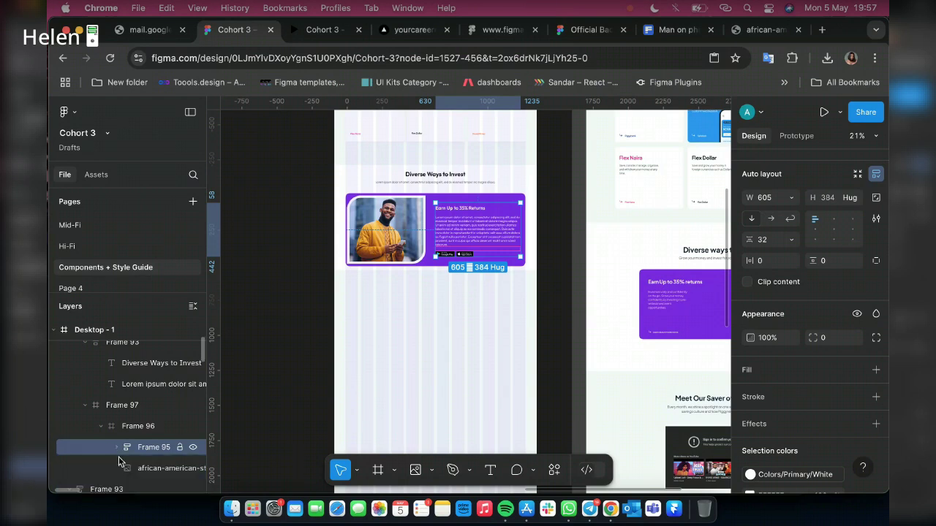
click(160, 469)
key(k)
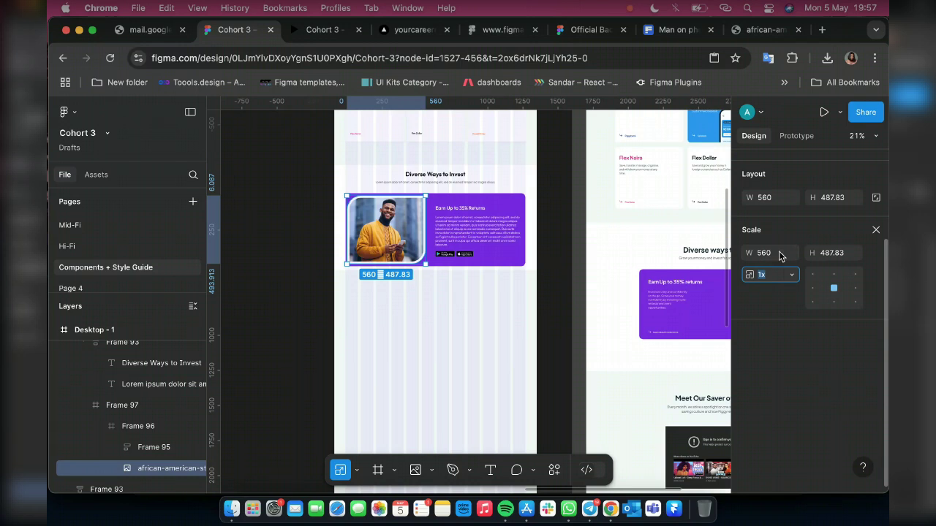
click(780, 253)
text(450)
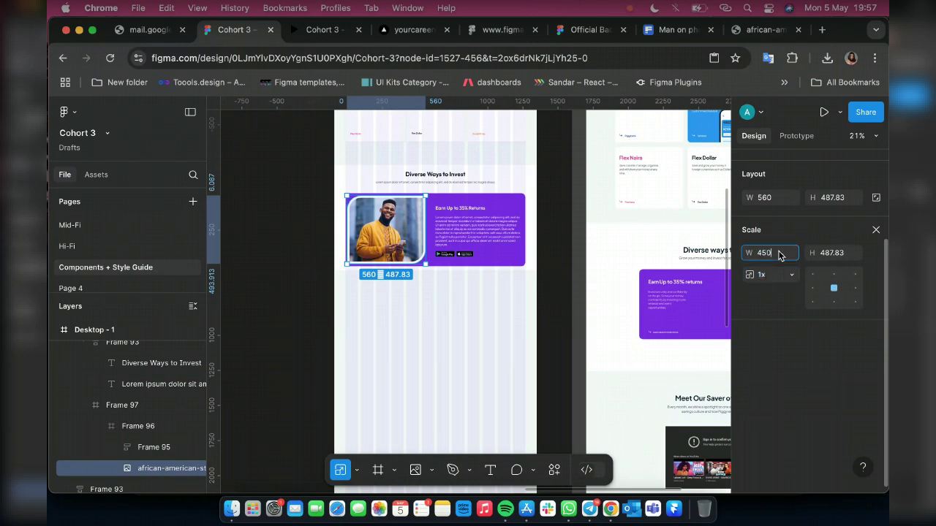
key(Return)
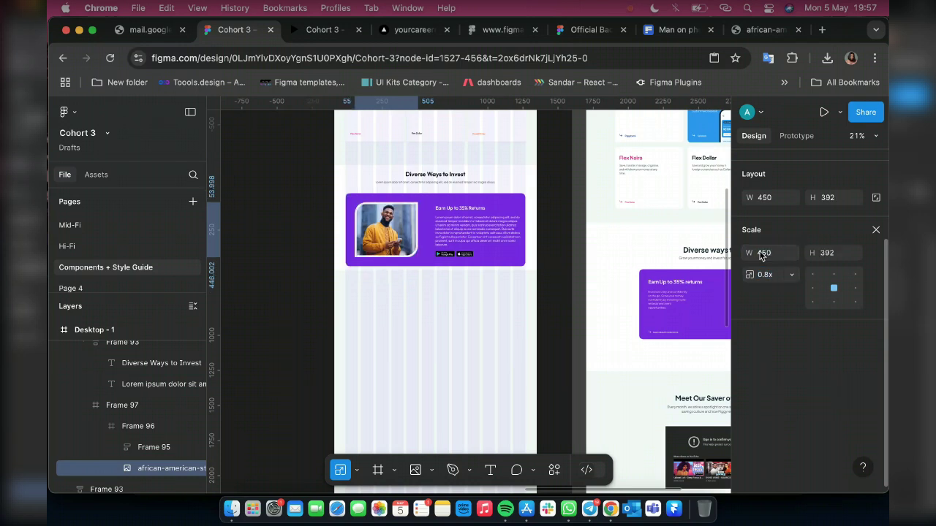
click(761, 254)
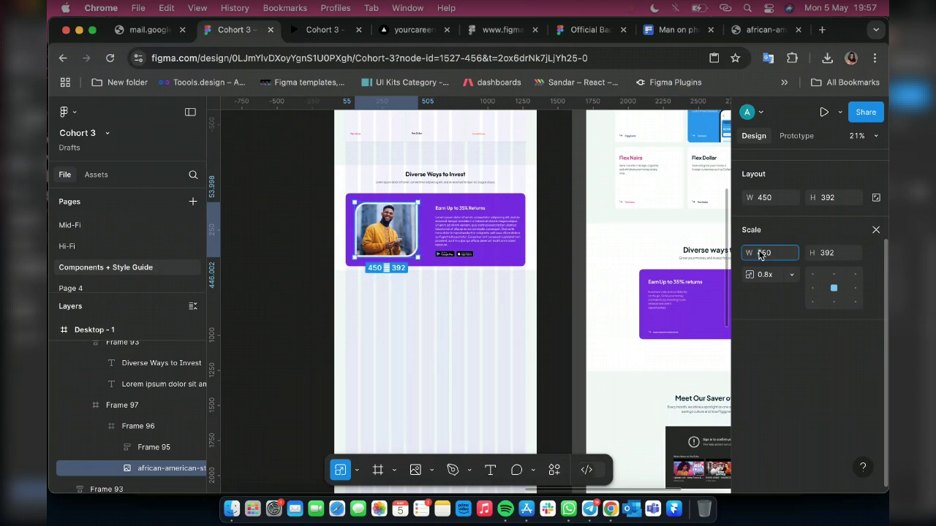
key(BackSpace)
key(BackSpace)
key(BackSpace)
text(500)
key(Return)
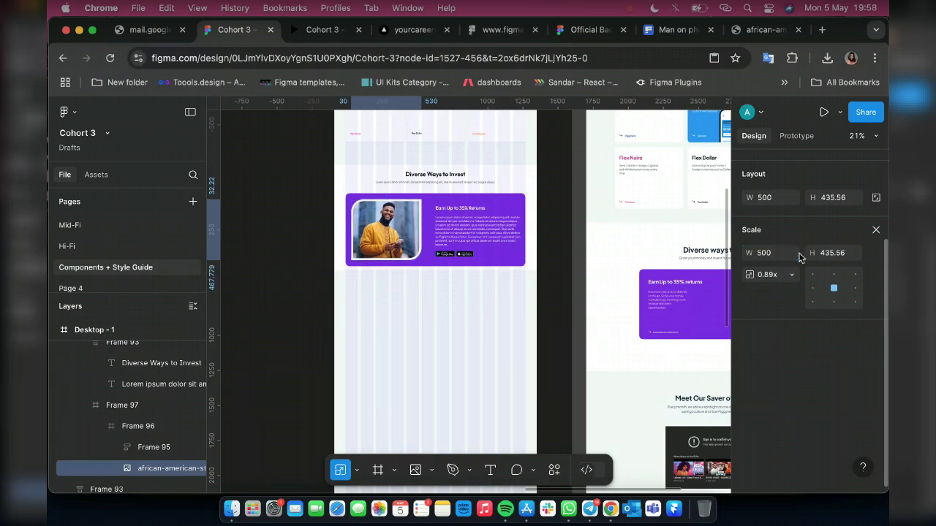
key(Return)
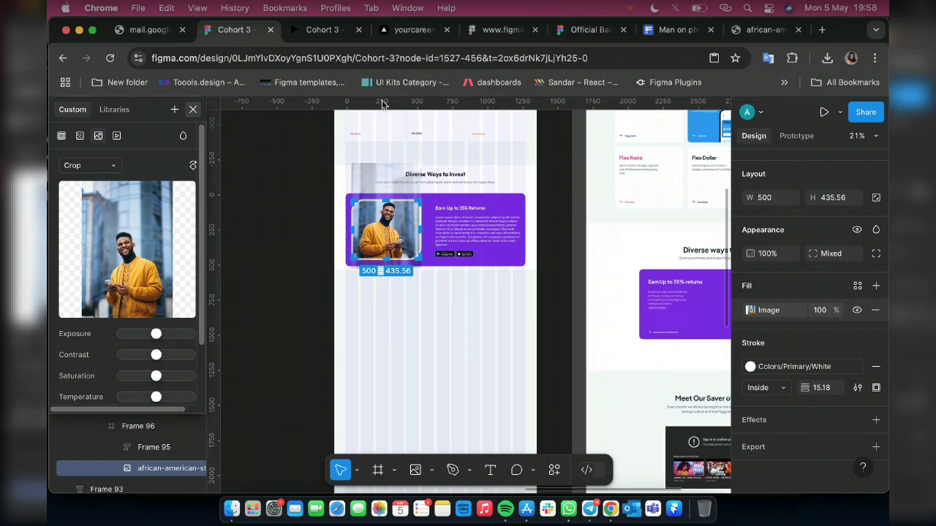
Exit the photo's image editing and view the page in the prototype preview
key(Escape)
click(323, 31)
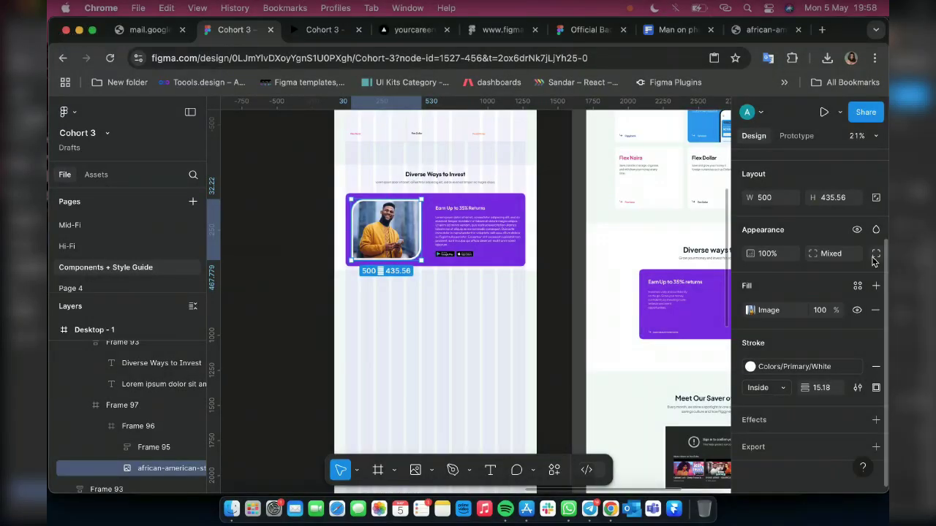
Give the photo independent corner radii of 60 on top-right, bottom-left and bottom-right
click(875, 256)
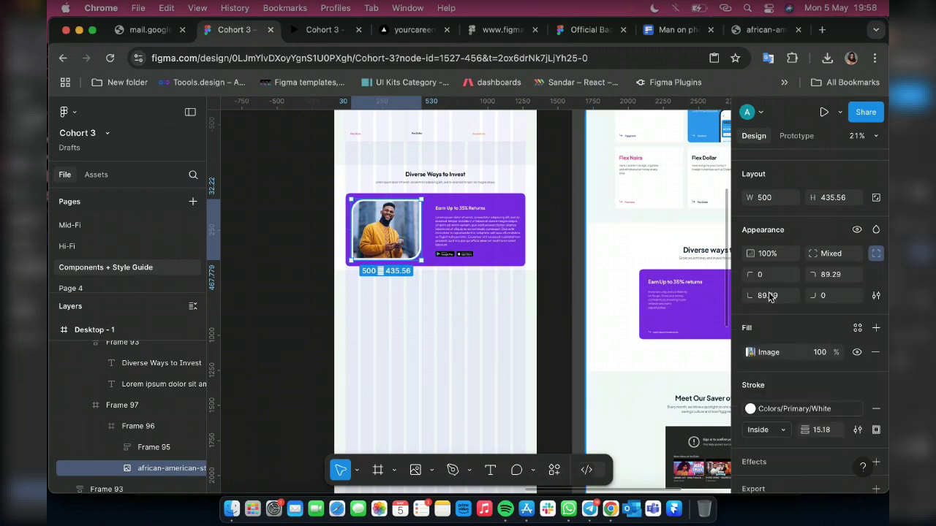
click(832, 276)
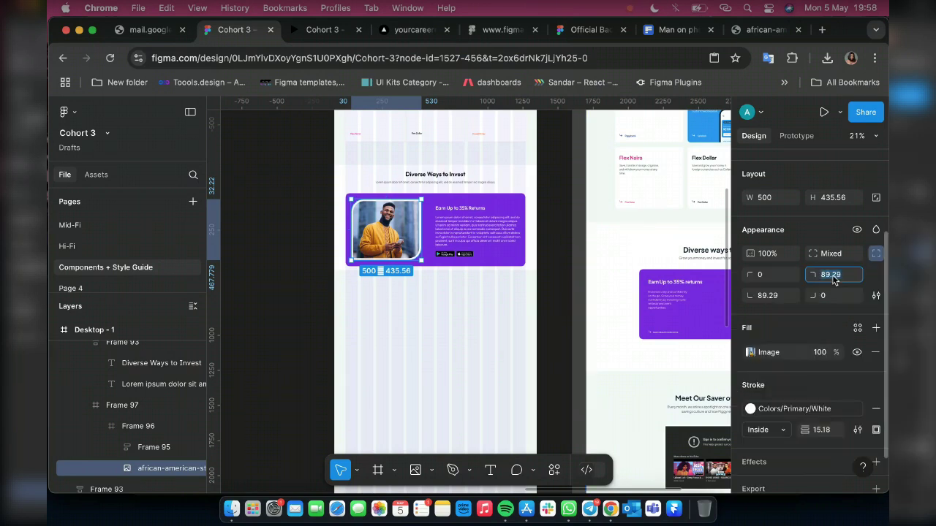
text(60)
click(779, 298)
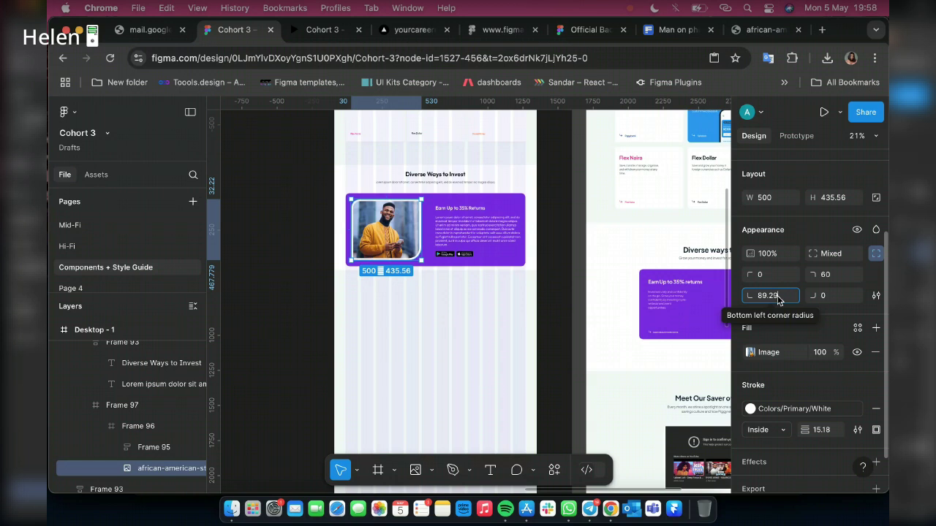
key(BackSpace)
text(60)
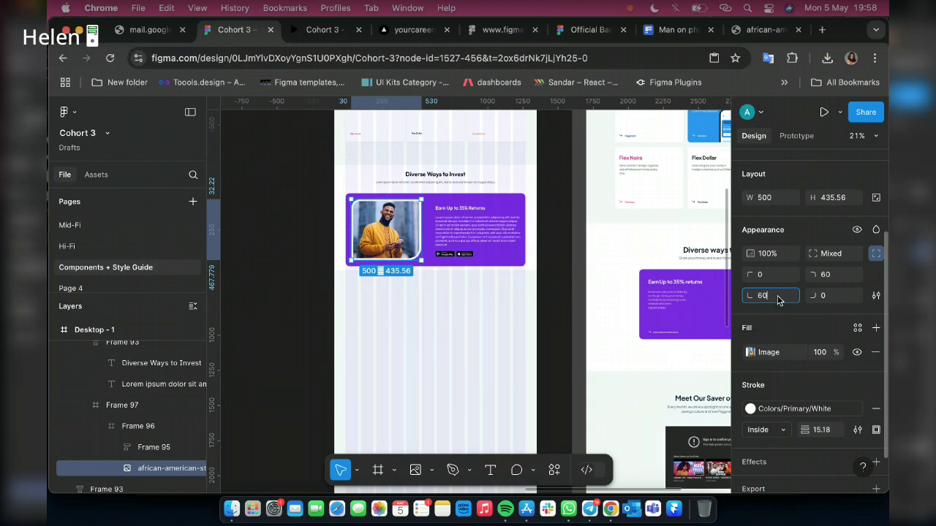
key(Return)
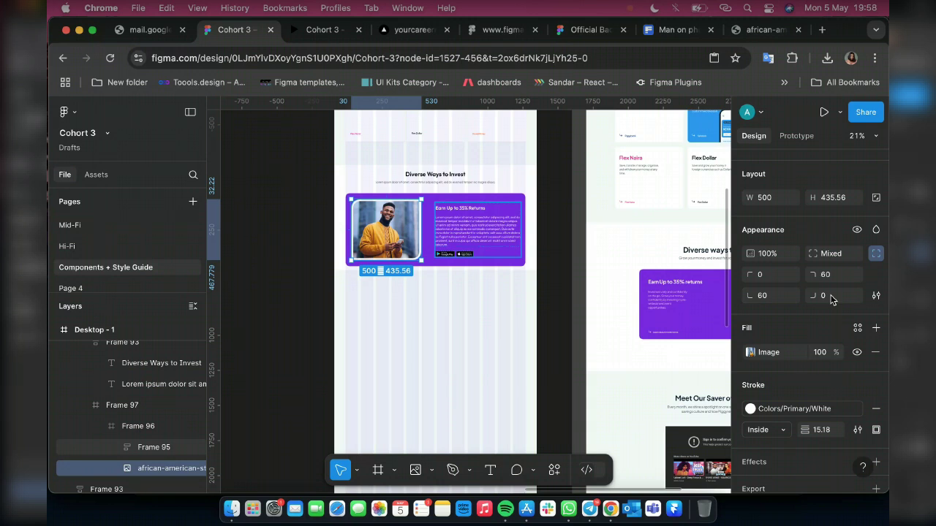
click(832, 296)
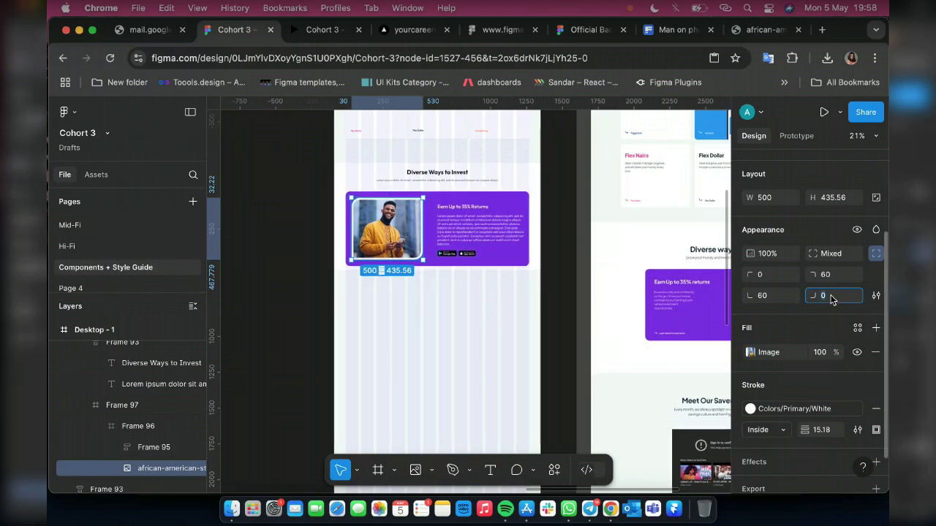
text(60)
key(Return)
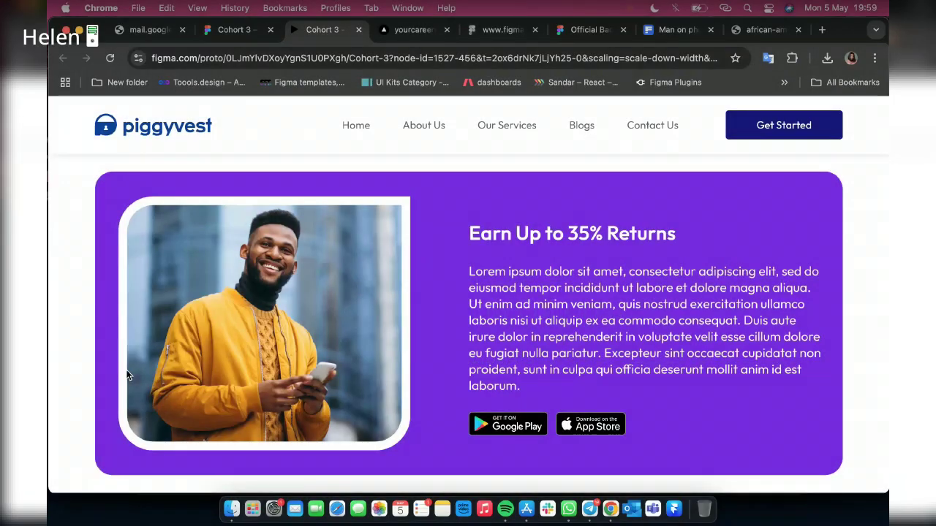
click(231, 31)
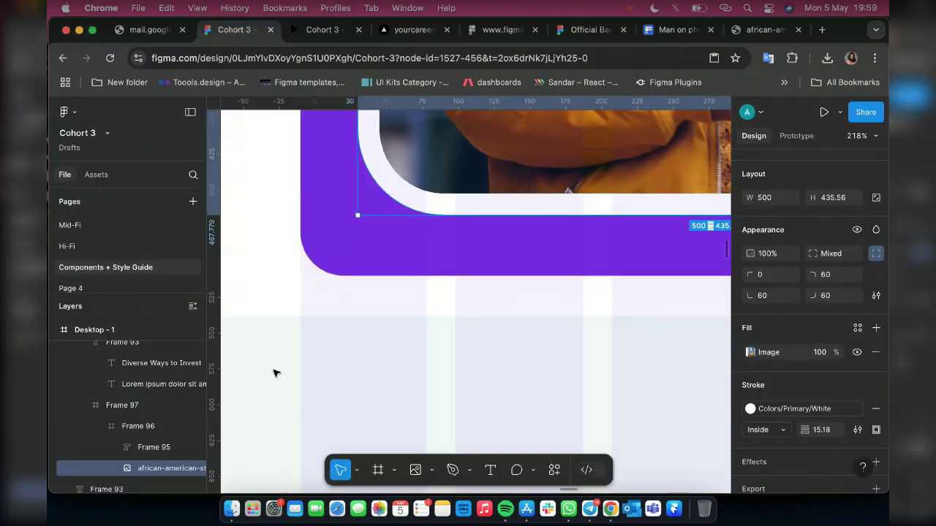
scroll(432, 378, down, 5)
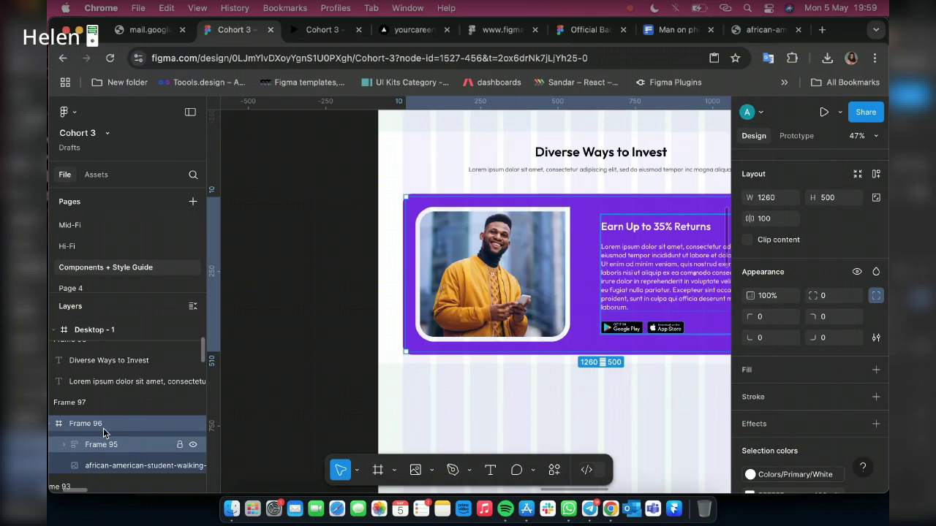
Apply auto layout to Frame 96 and round all its corners to 100
scroll(497, 295, right, 5)
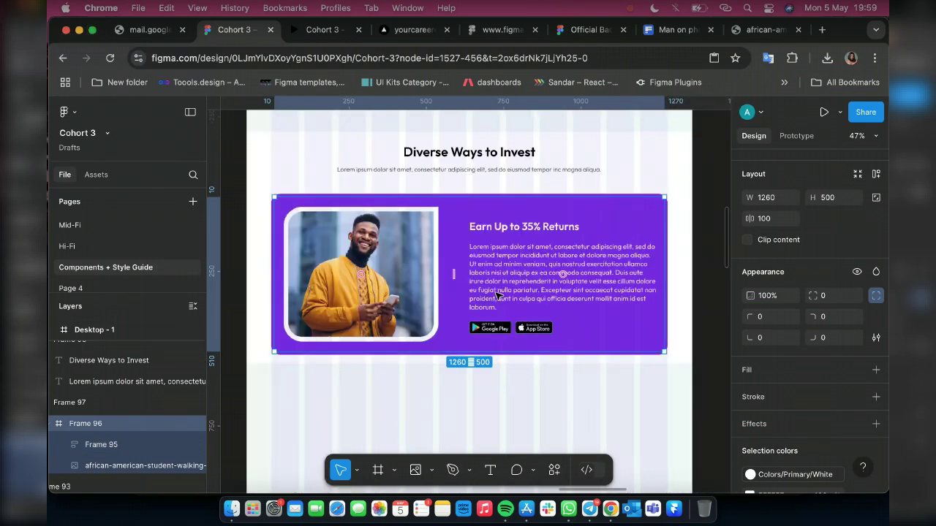
scroll(497, 295, right, 3)
scroll(482, 296, left, 3)
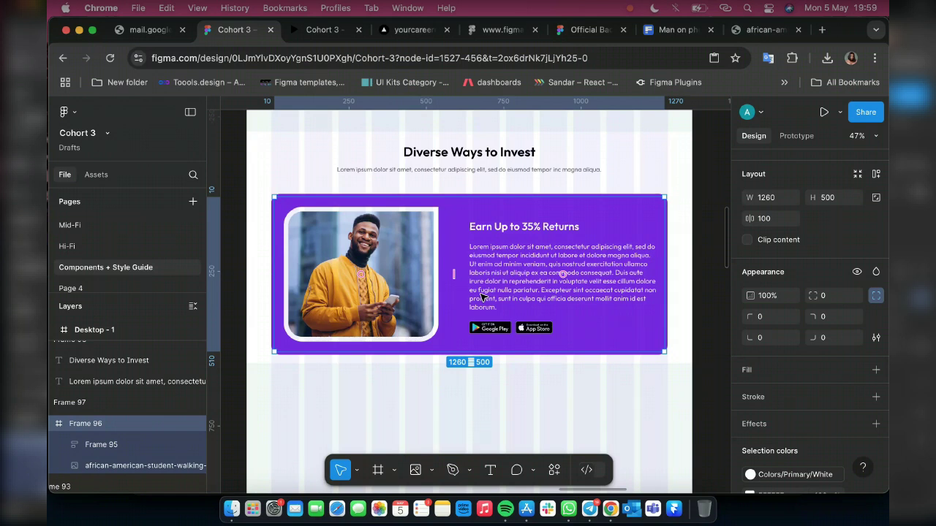
key(shift+a)
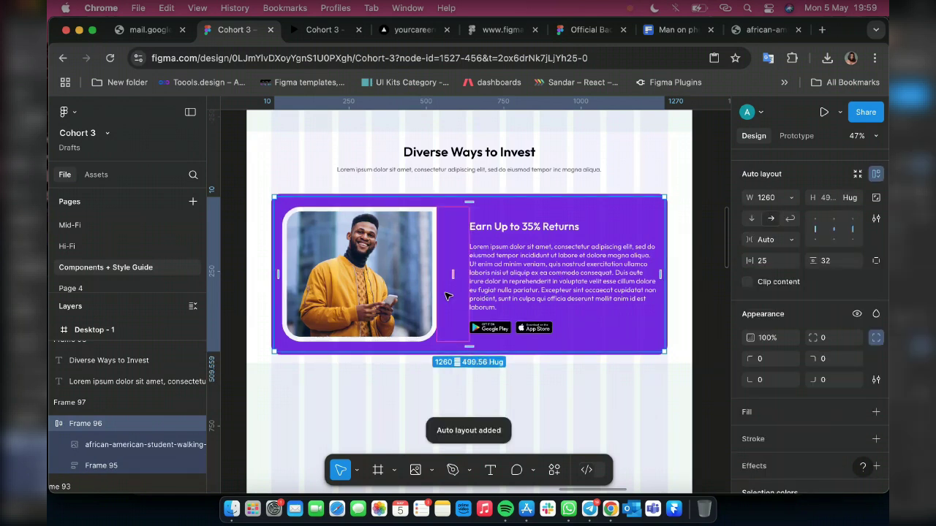
click(826, 339)
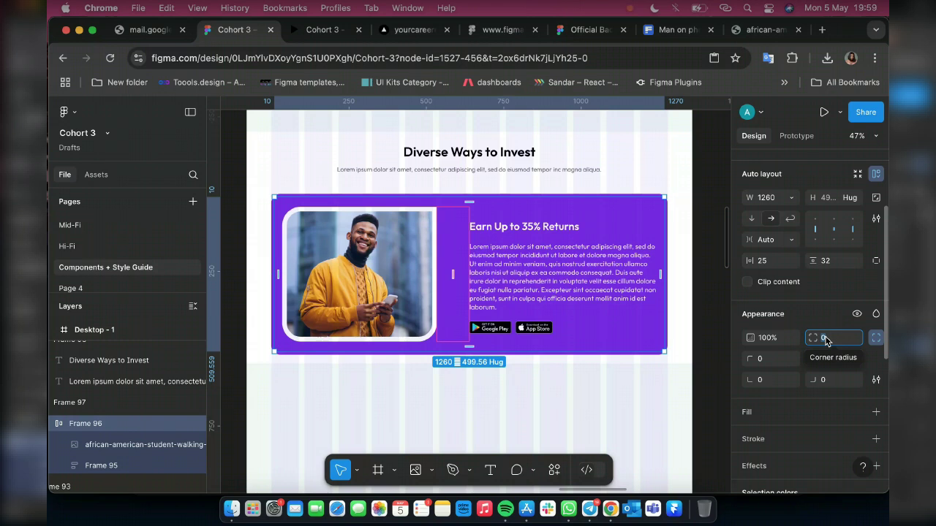
text(100)
key(Return)
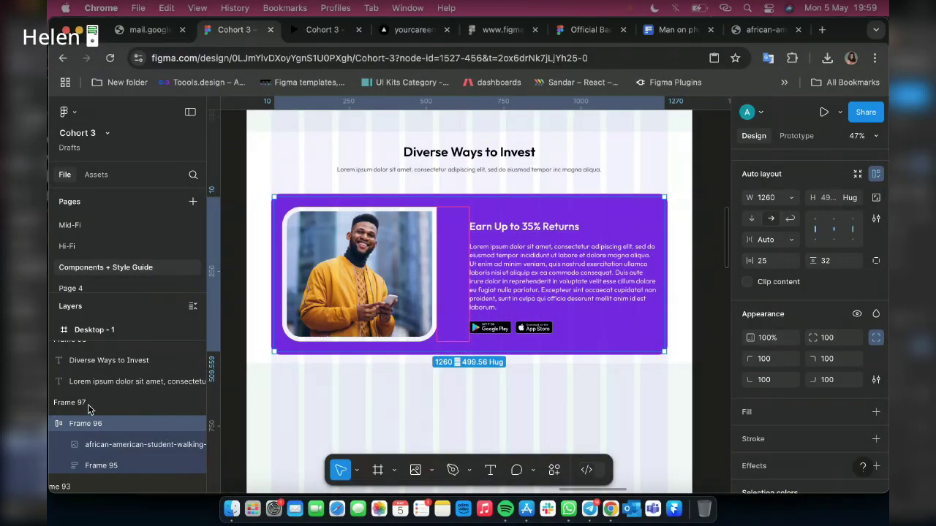
click(88, 405)
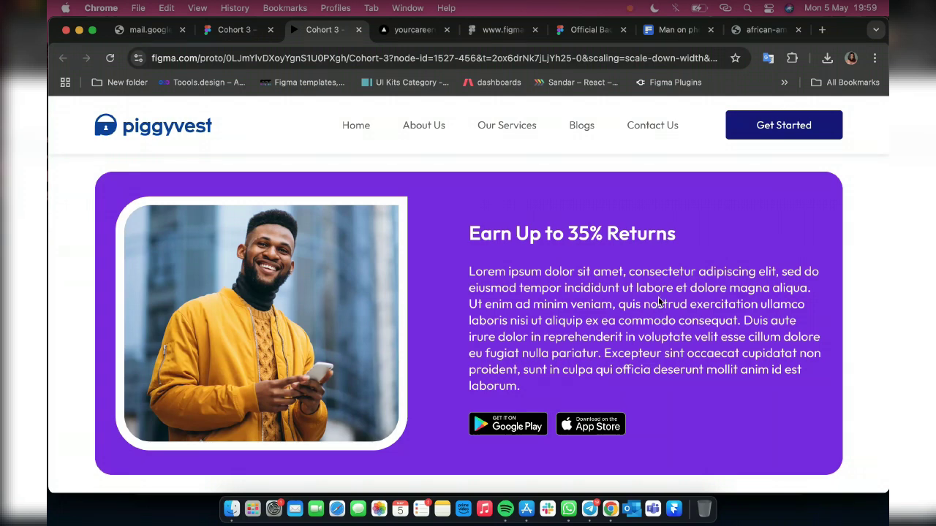
Set Frame 96's photo-to-text gap to 60 and centre-align its contents
click(227, 33)
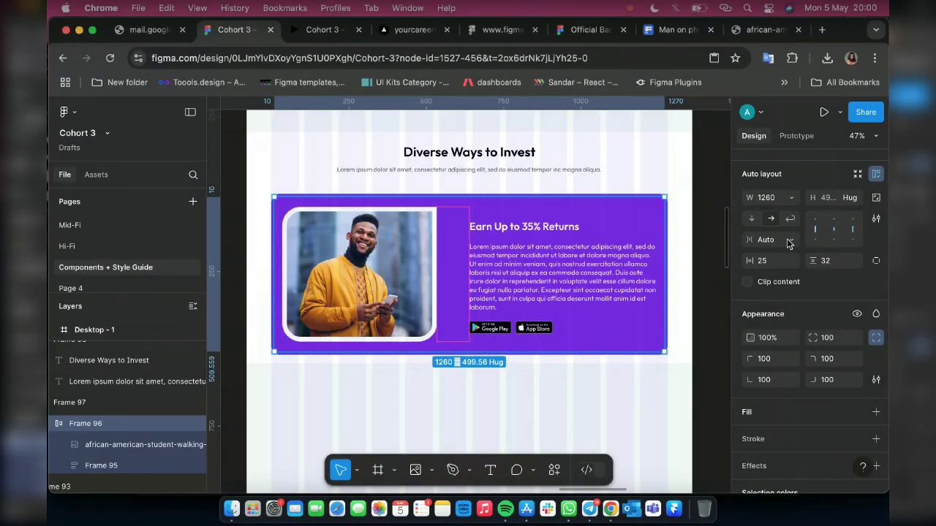
click(789, 243)
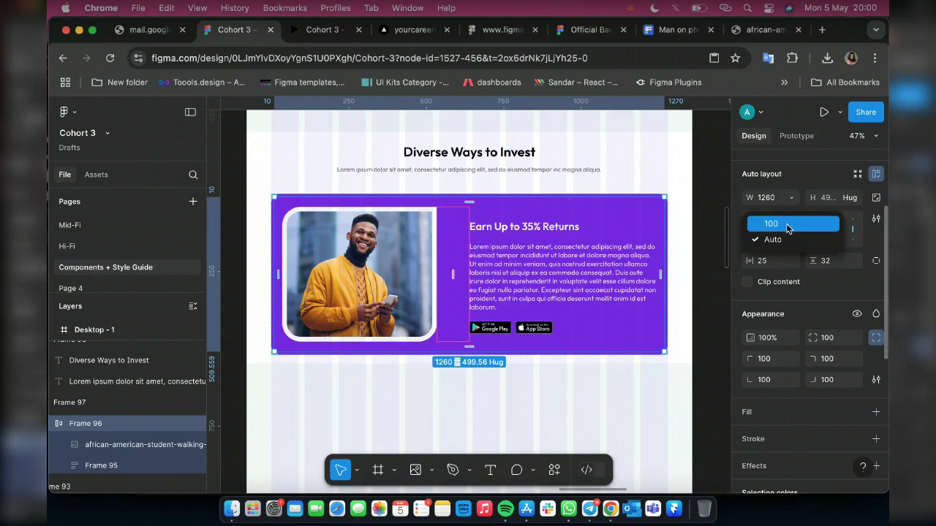
click(788, 229)
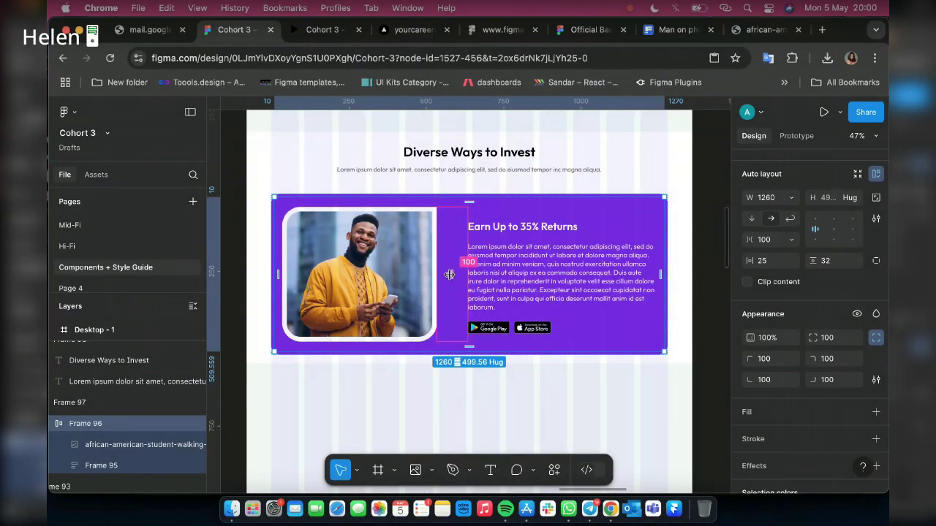
drag(449, 274, 448, 274)
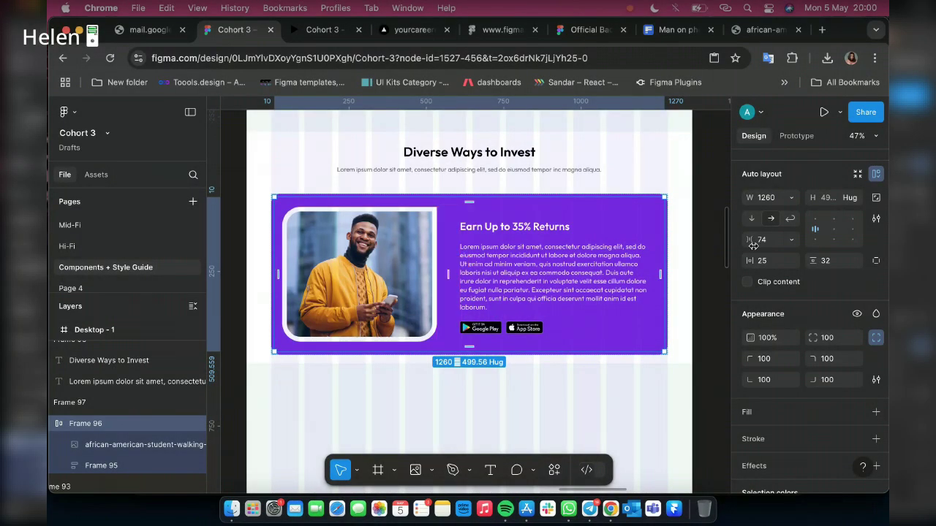
click(766, 243)
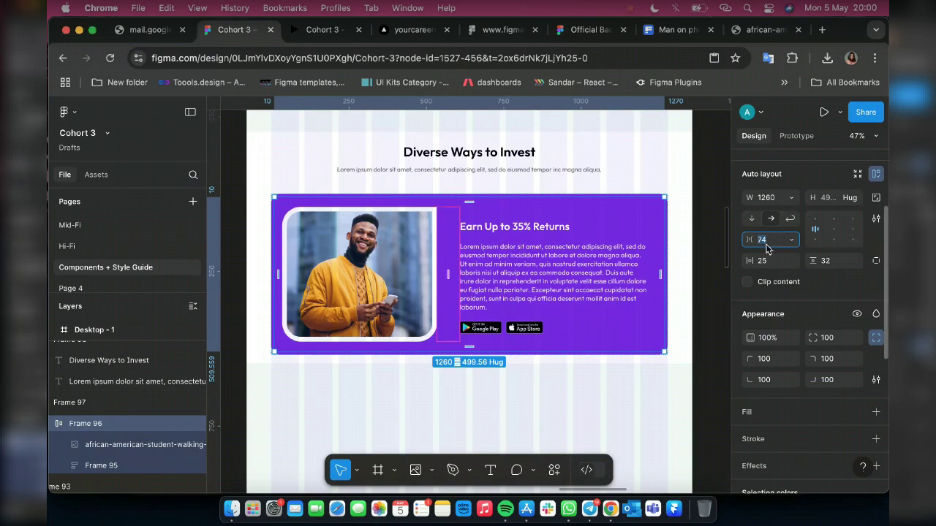
text(60)
key(Return)
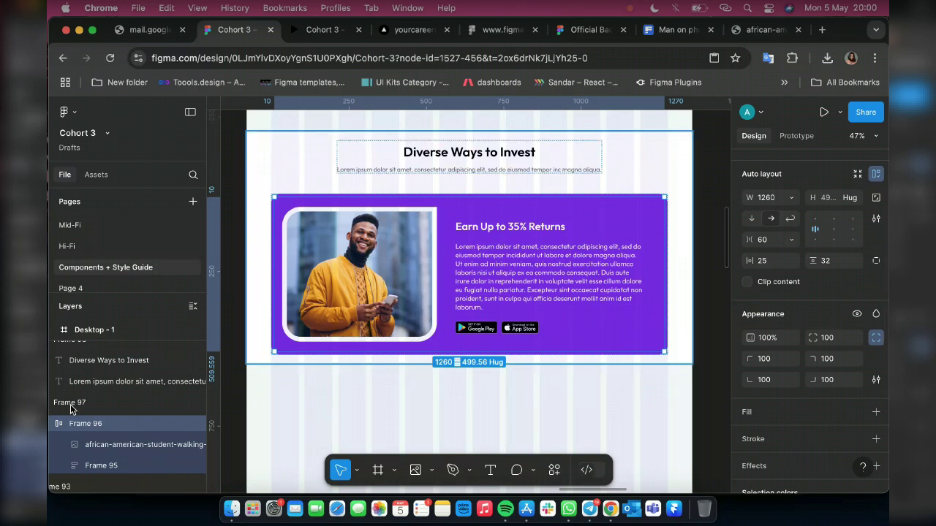
click(833, 231)
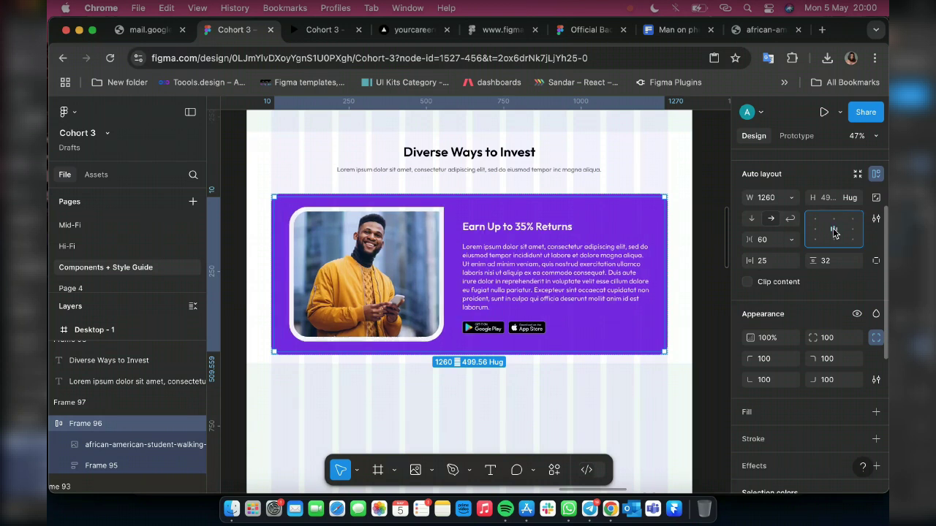
click(94, 404)
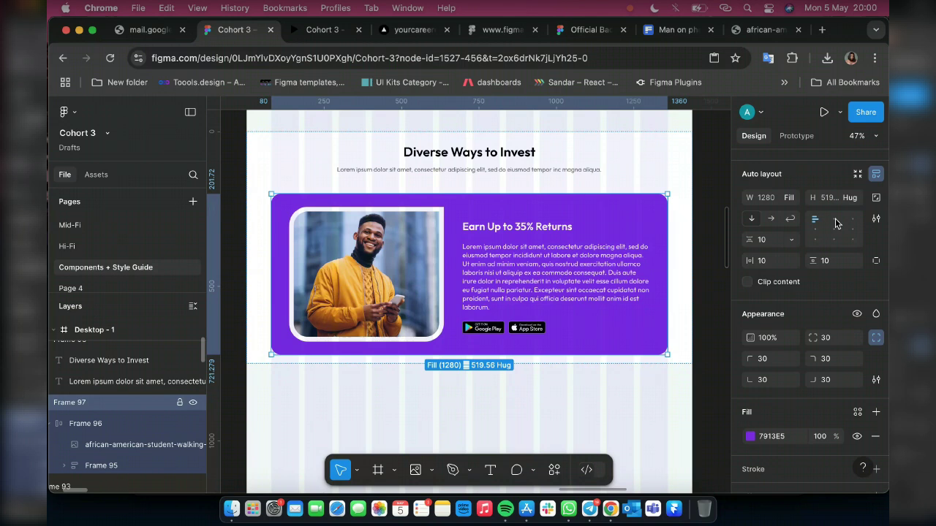
Centre-align Frame 97's contents, then switch from the preview back to the design file
click(836, 231)
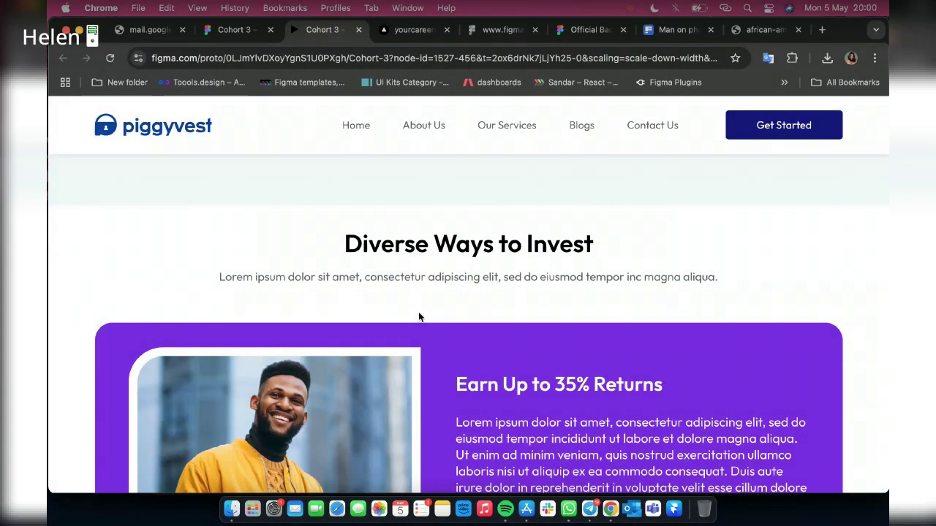
scroll(546, 301, down, 3)
scroll(545, 305, up, 4)
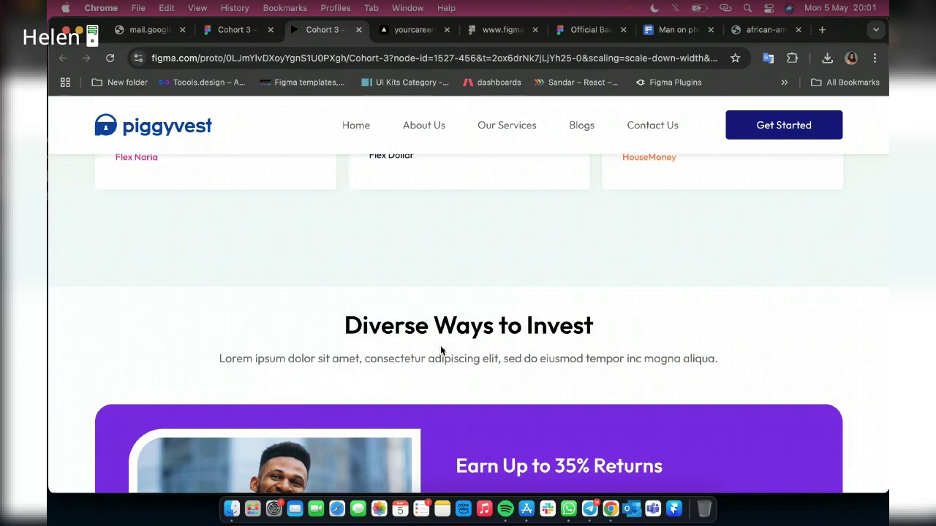
scroll(440, 345, down, 3)
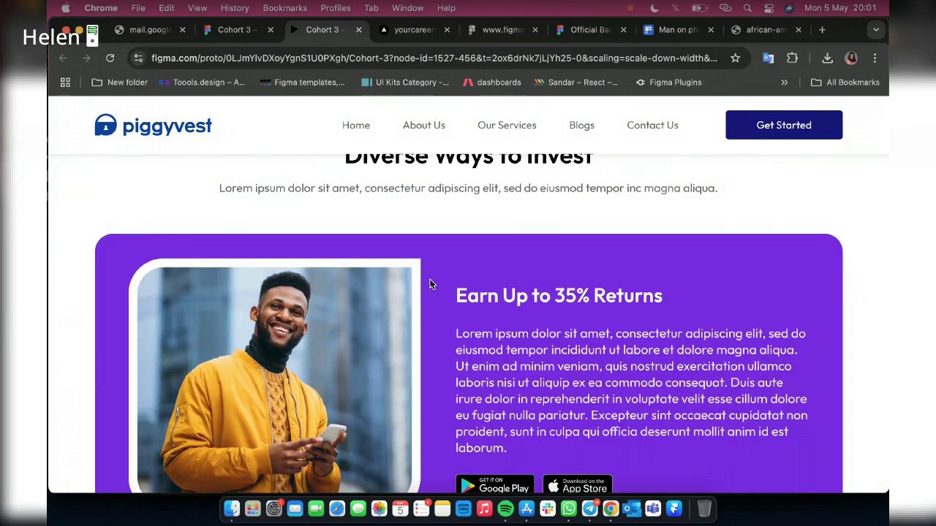
scroll(659, 272, down, 1)
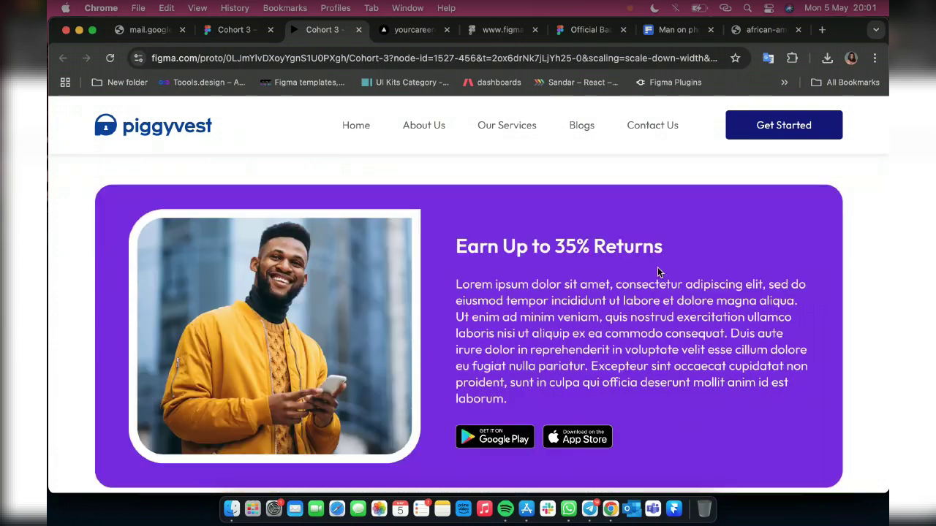
click(223, 34)
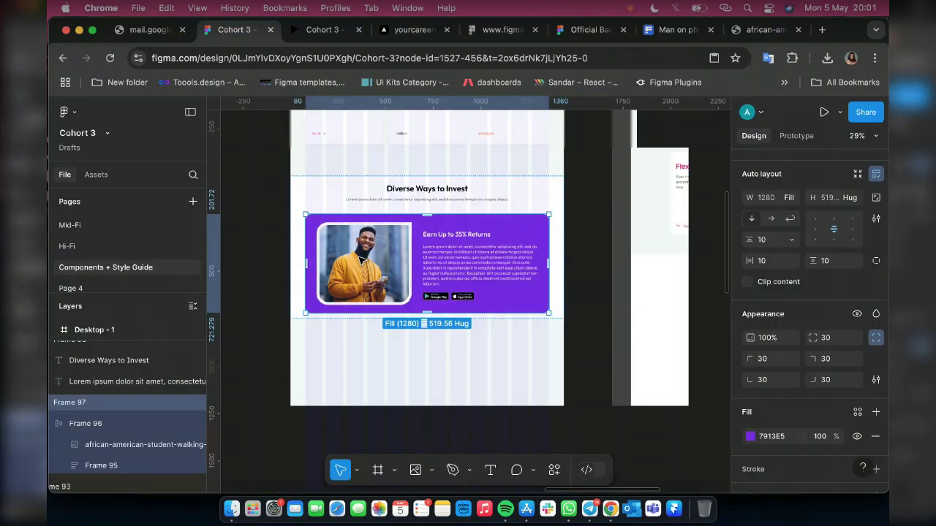
scroll(361, 260, down, 3)
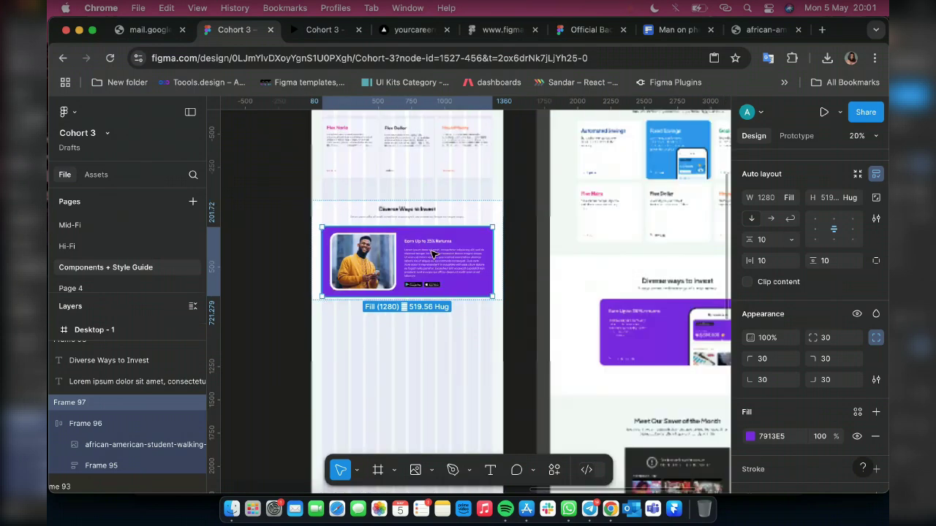
scroll(433, 254, down, 5)
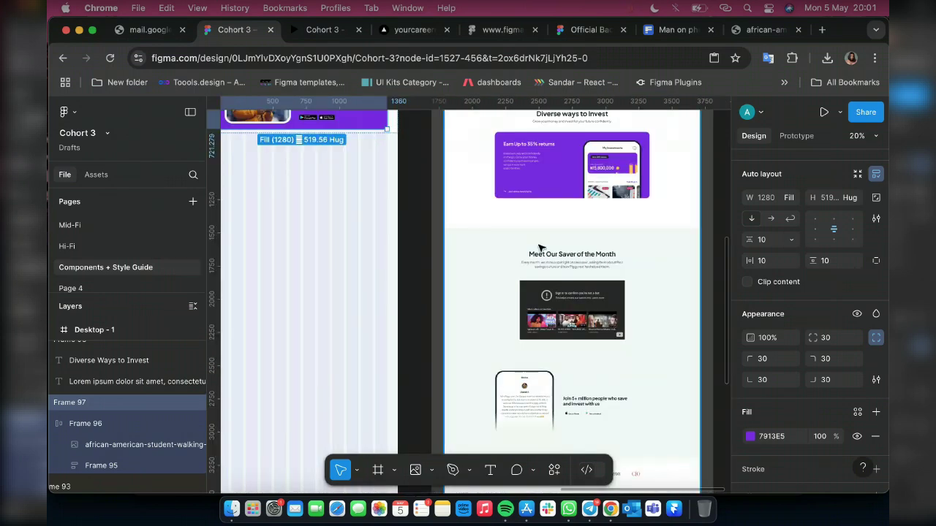
scroll(530, 271, down, 2)
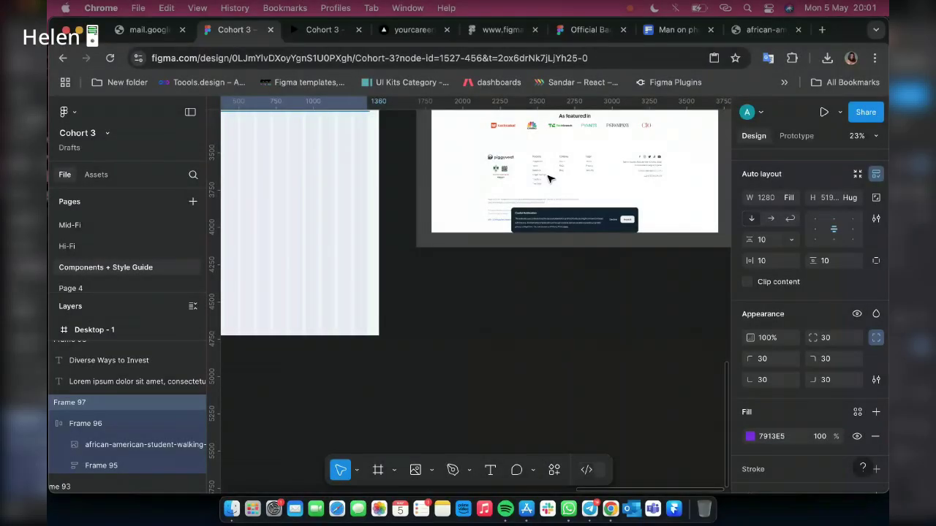
scroll(550, 178, up, 5)
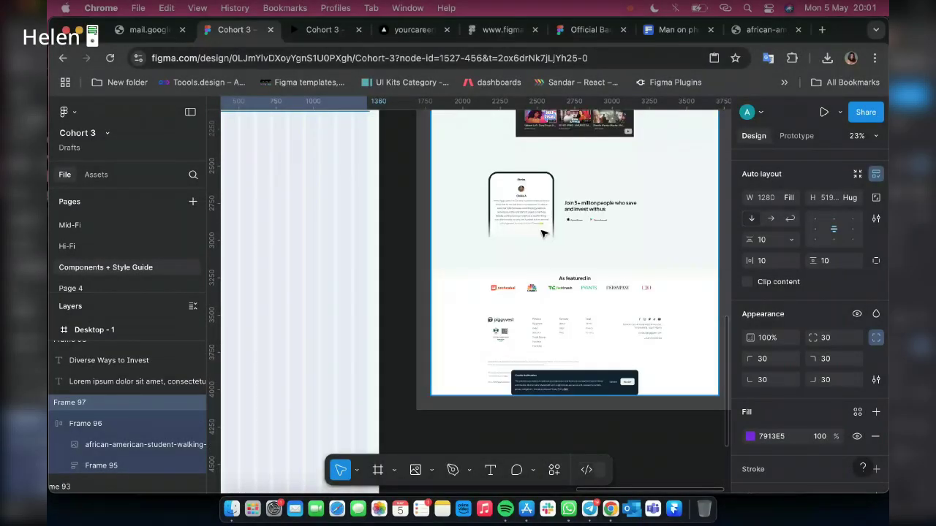
scroll(541, 234, up, 3)
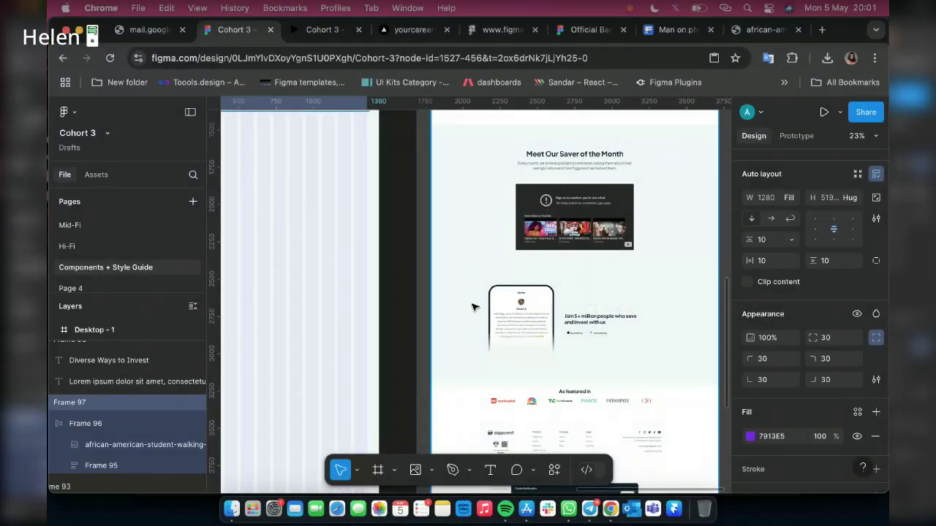
scroll(471, 307, left, 3)
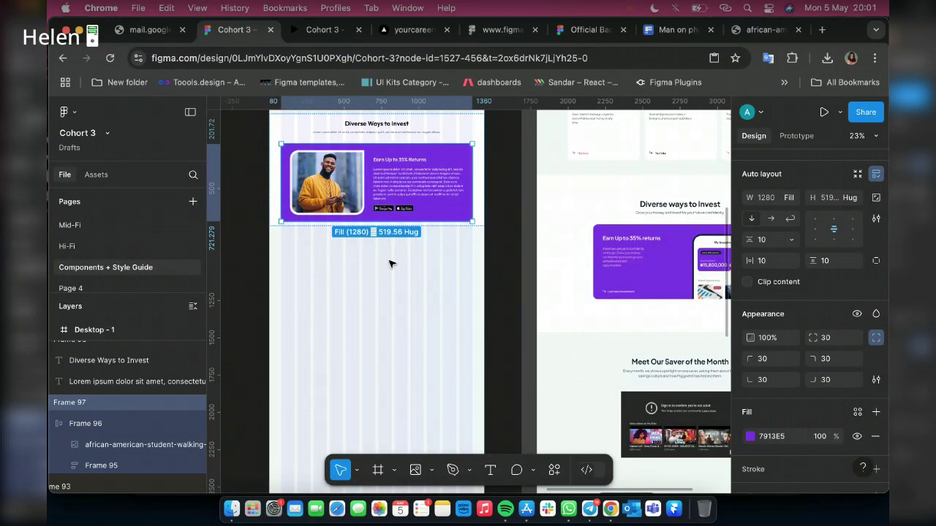
scroll(389, 264, up, 5)
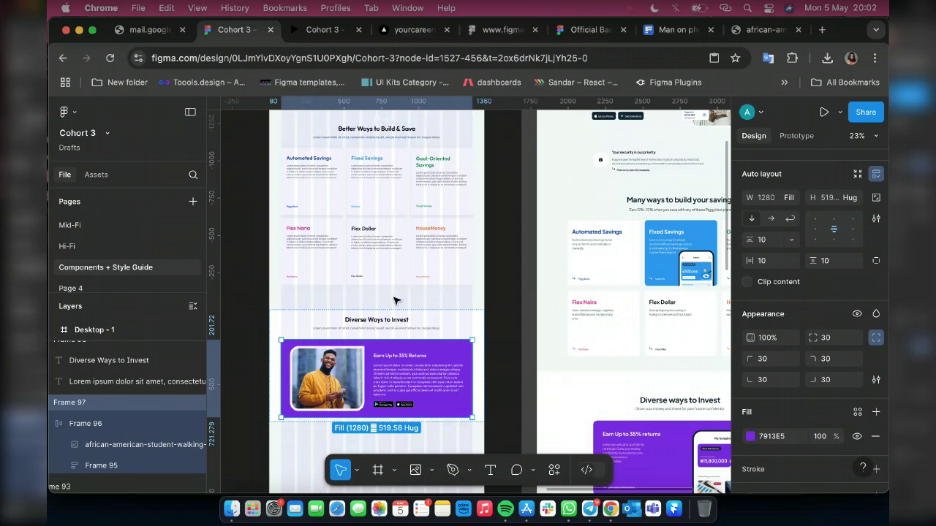
Pan to the empty area below the savings card components and open the shape tool list
scroll(394, 300, down, 1)
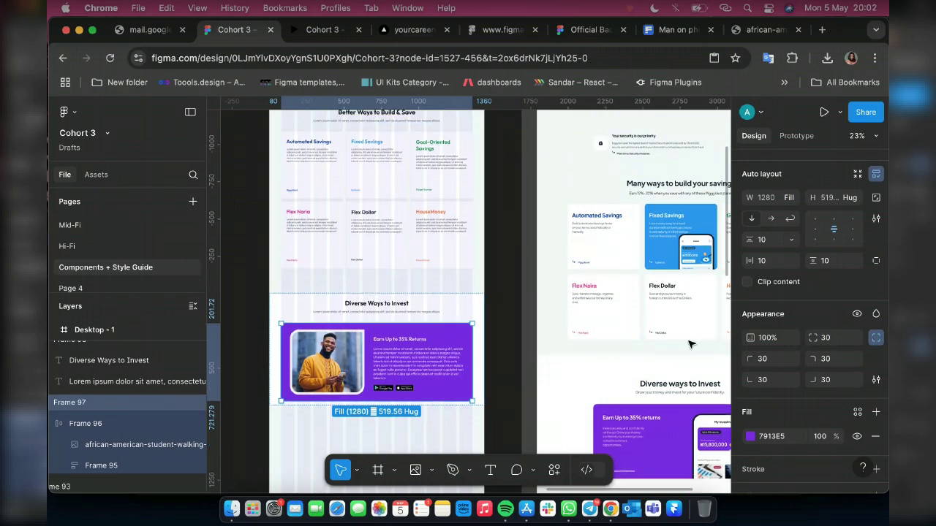
scroll(382, 248, up, 5)
scroll(382, 247, left, 10)
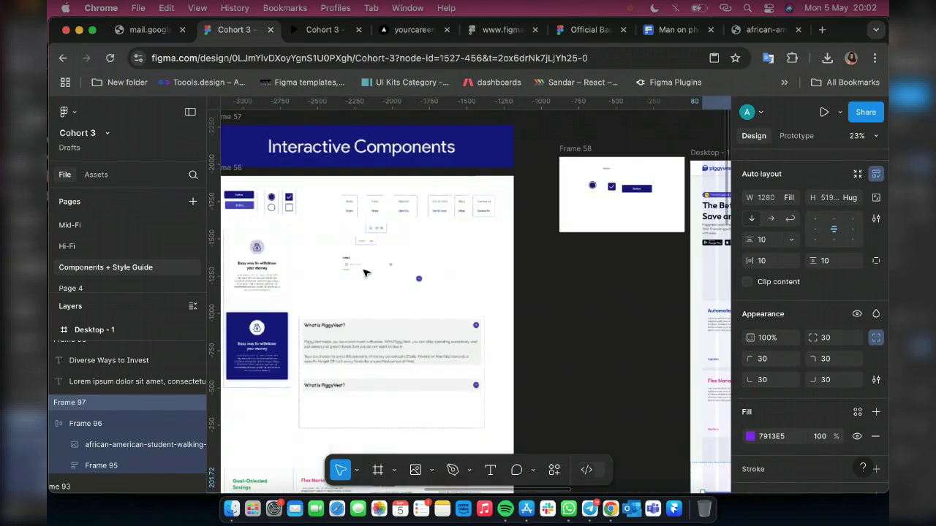
scroll(365, 273, down, 5)
scroll(365, 272, left, 3)
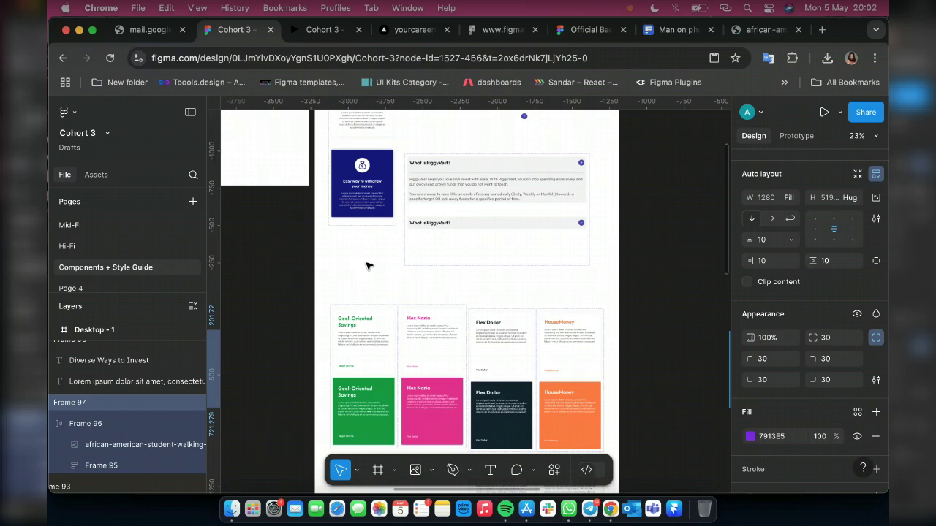
scroll(367, 266, down, 7)
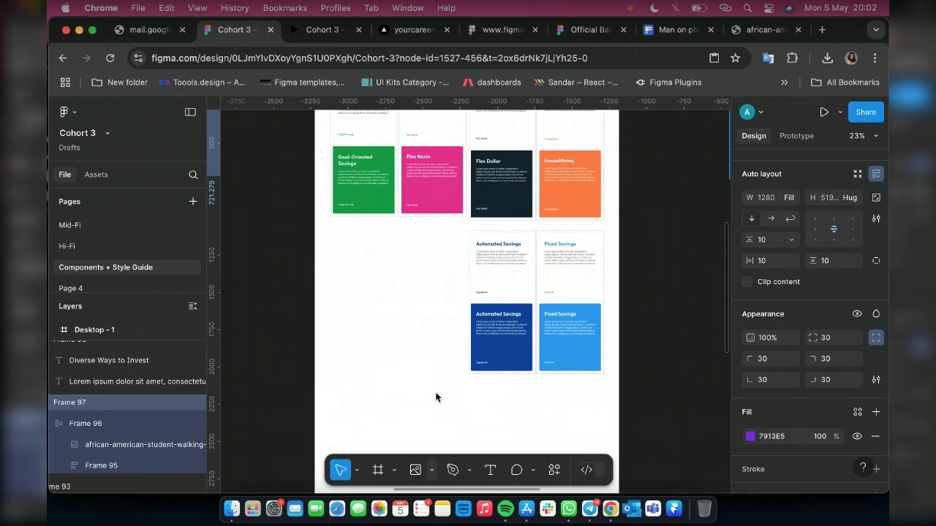
click(431, 470)
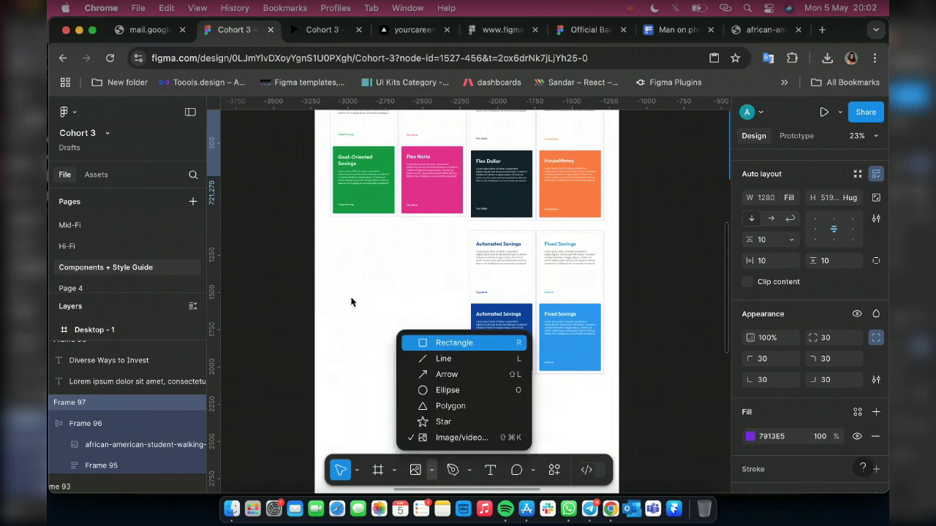
Draw a grey D9D9D9 rectangle under the green card, sized 413 wide by 320 high
key(r)
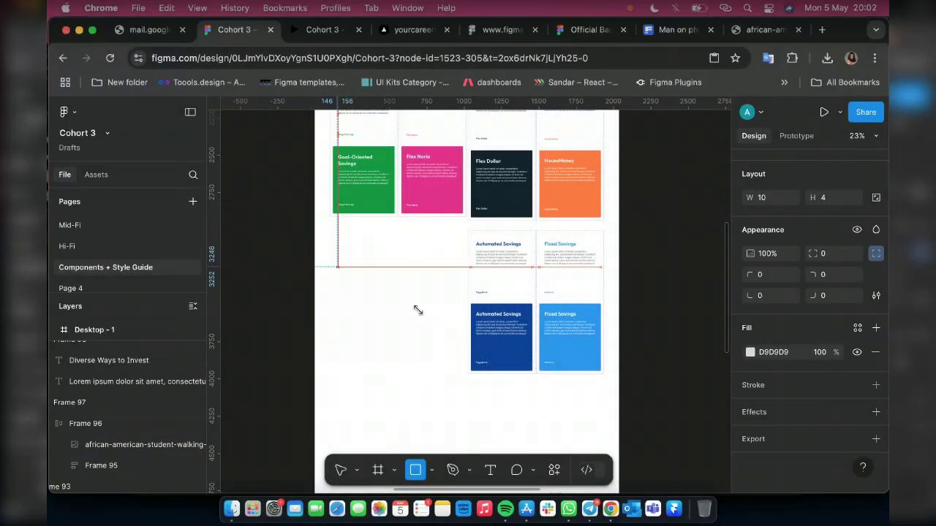
drag(417, 311, 417, 311)
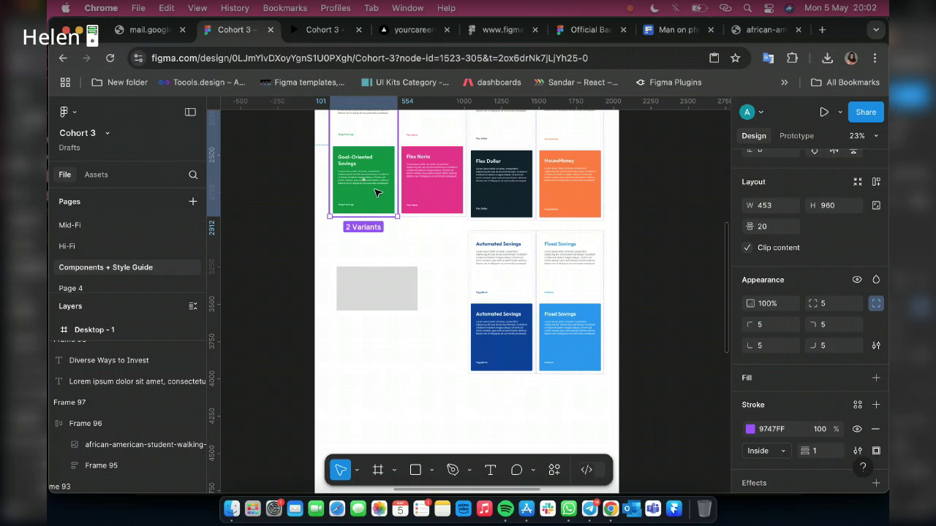
key(shift+a)
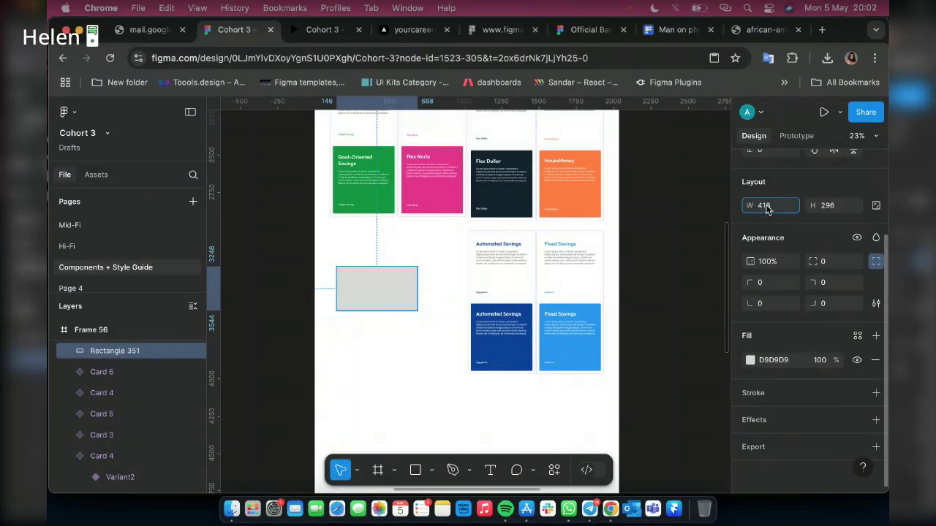
text(3)
key(Return)
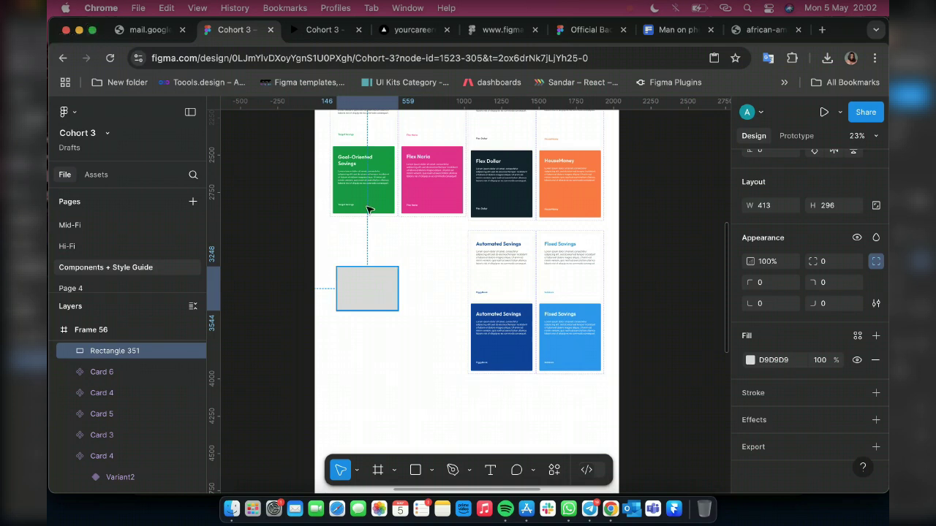
scroll(359, 319, up, 5)
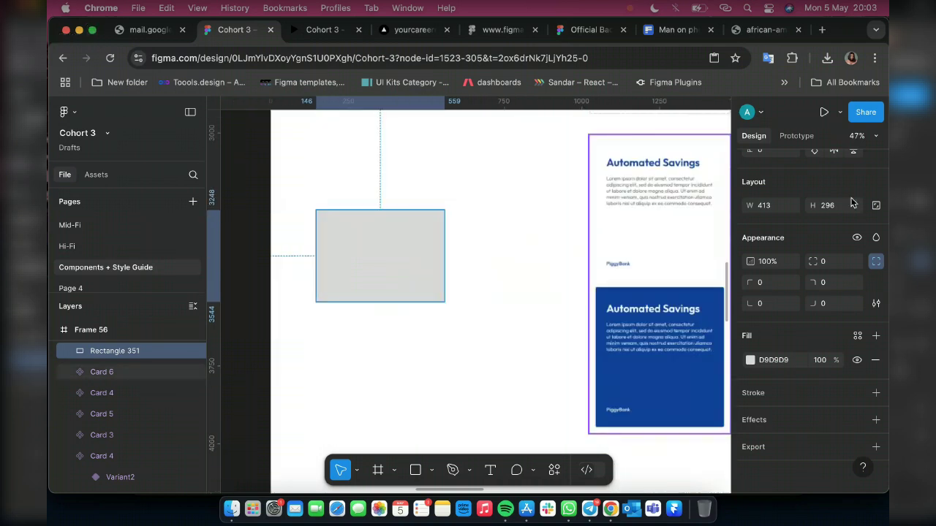
click(843, 208)
key(super+a)
text(320)
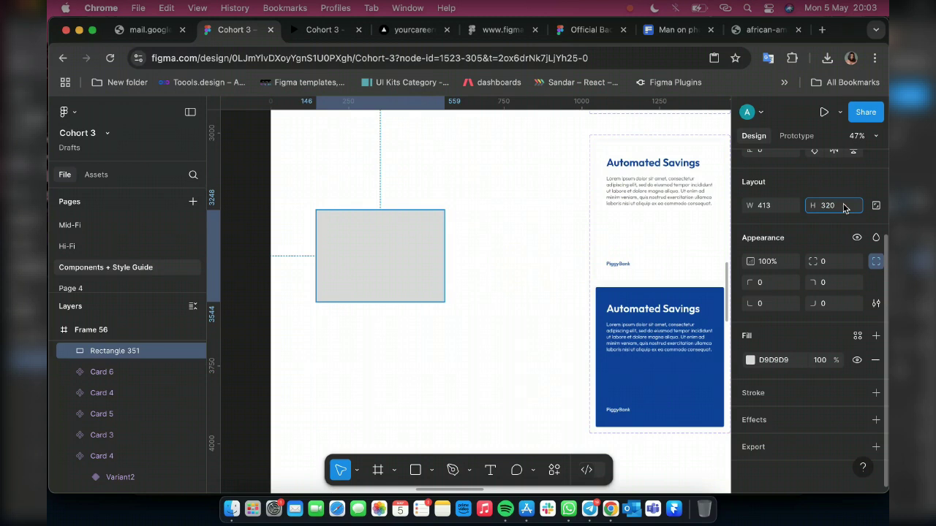
key(Return)
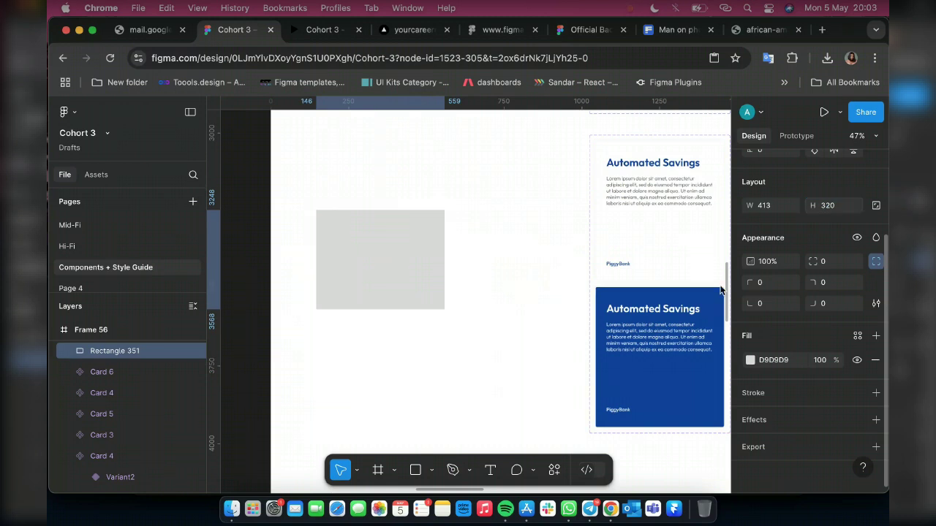
click(587, 504)
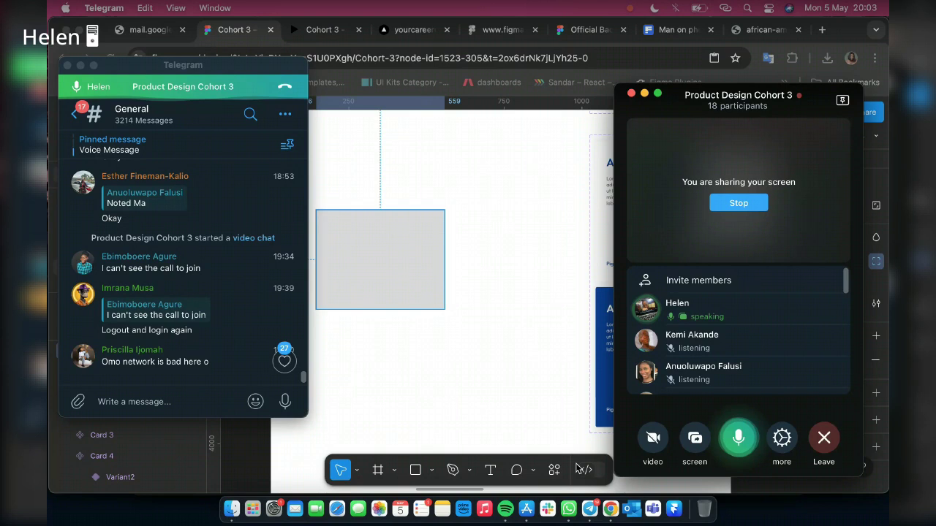
scroll(781, 282, down, 1)
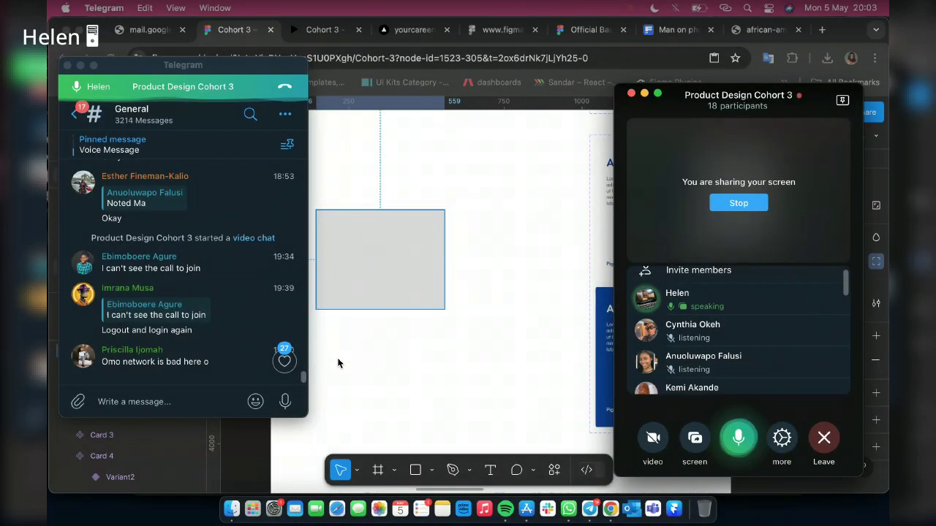
click(379, 344)
click(382, 262)
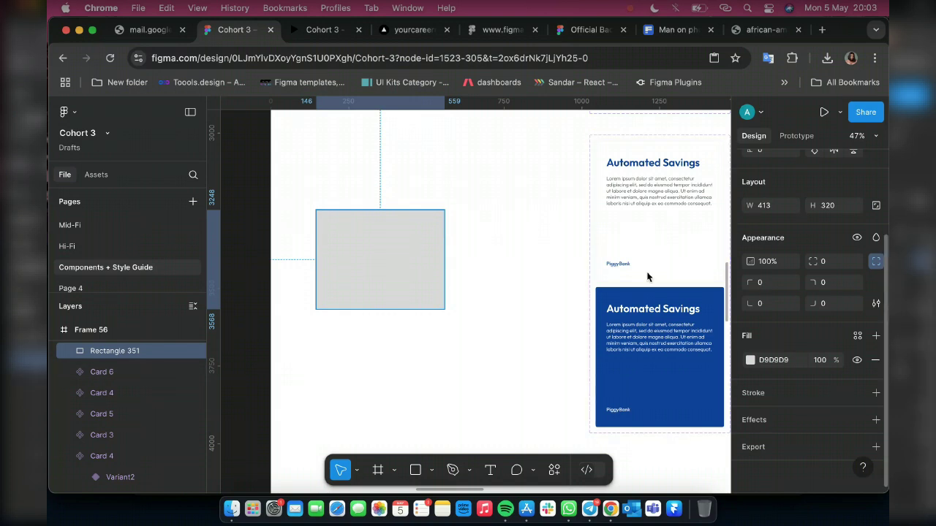
Drag the grey rectangle upward so it sits just beneath the savings card row
mouse_move(422, 291)
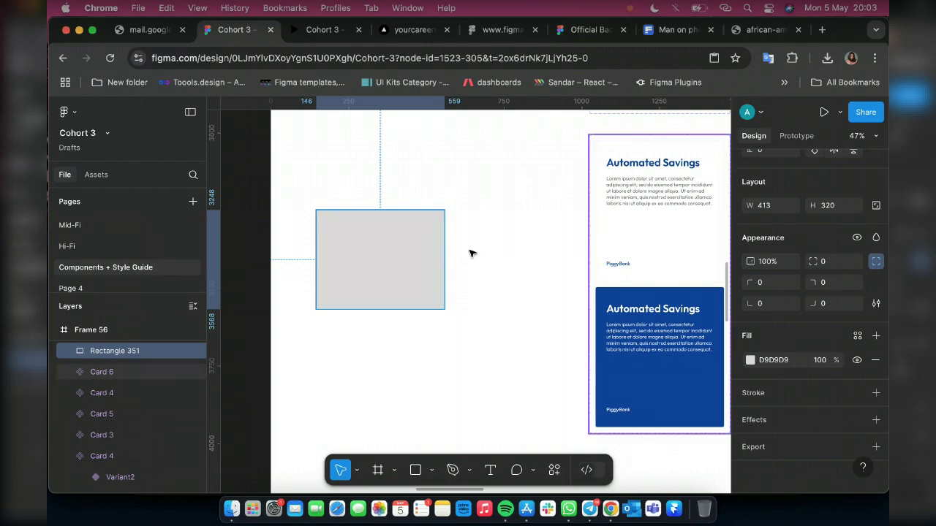
scroll(470, 252, up, 5)
scroll(469, 251, down, 4)
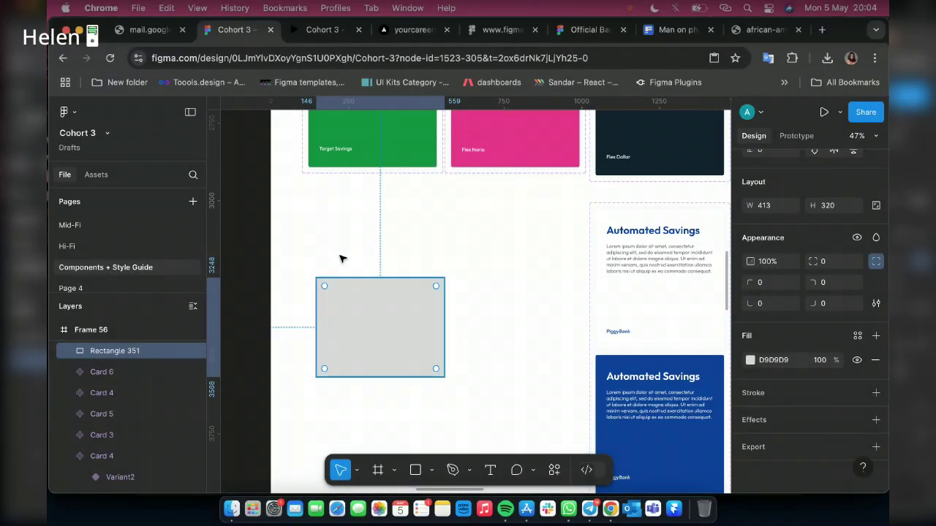
drag(337, 243, 375, 242)
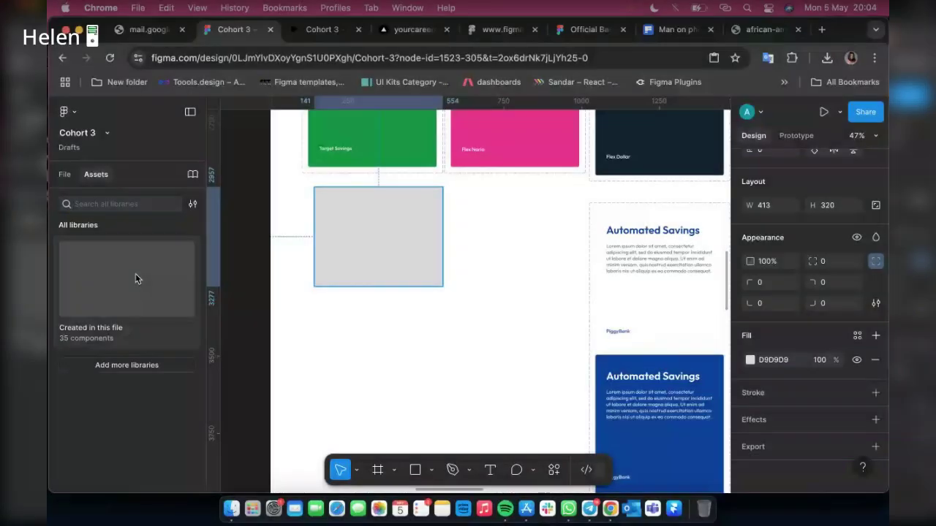
Browse the Assets panel into the Components + Style Guide library to find the Card 3 component
click(136, 274)
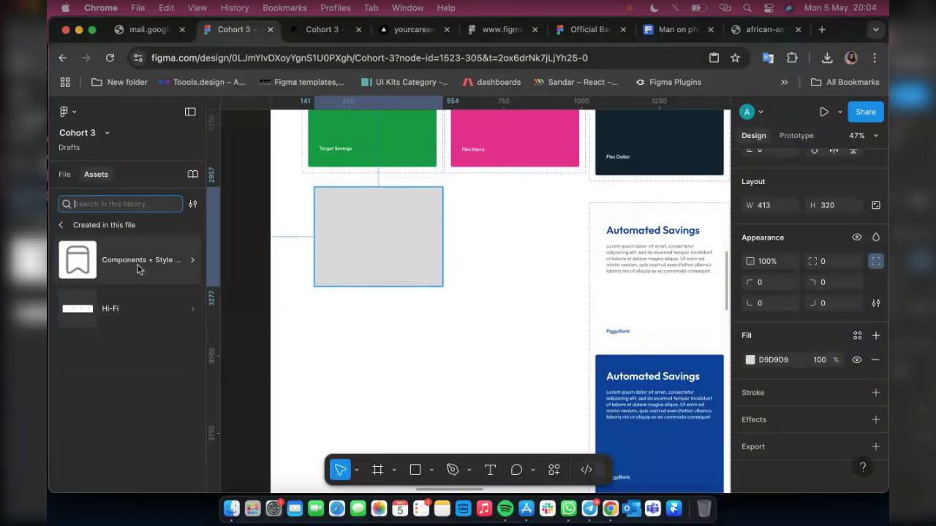
click(63, 225)
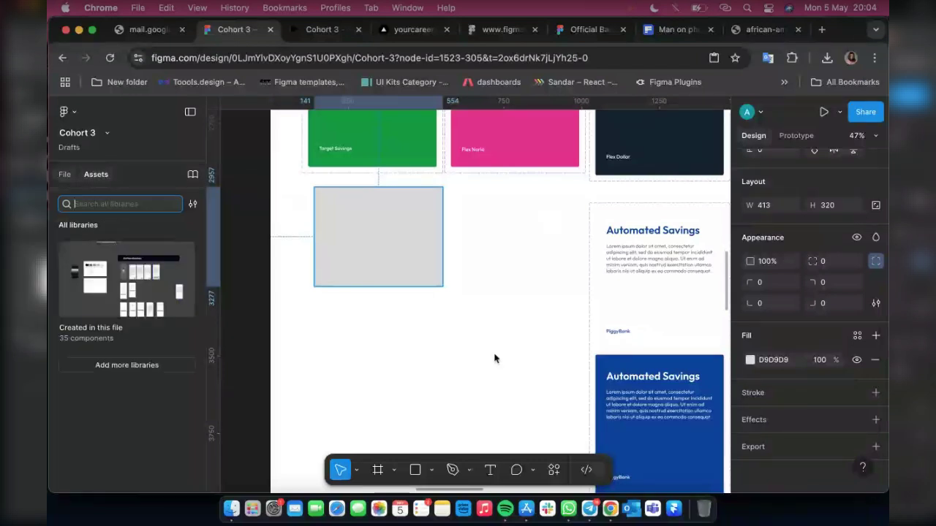
click(65, 176)
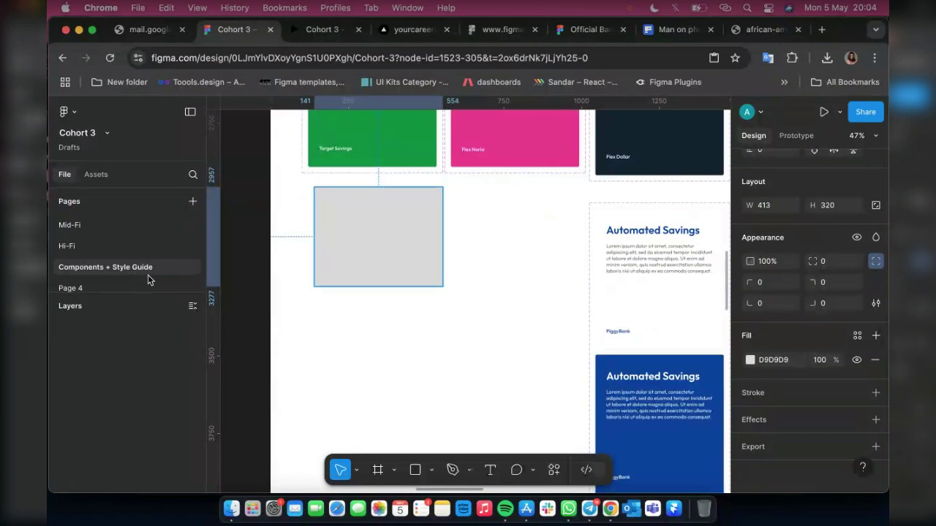
click(96, 175)
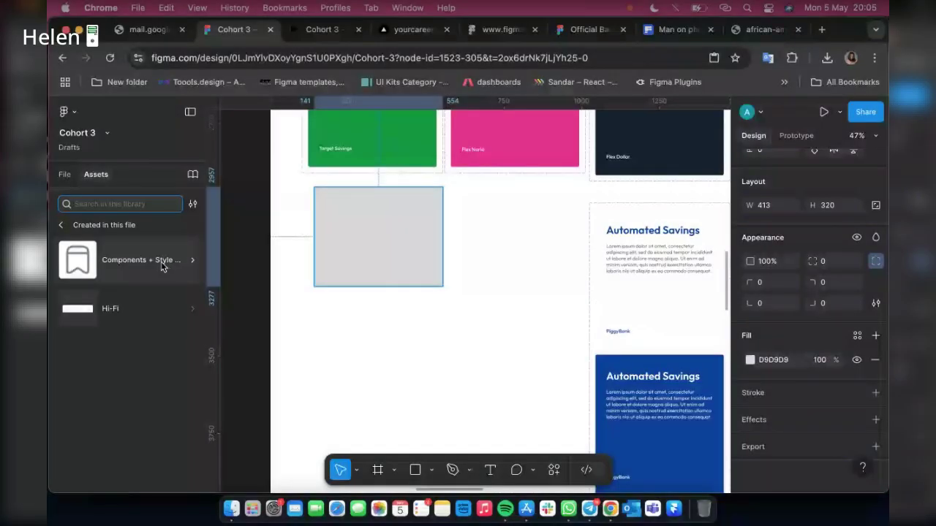
click(162, 267)
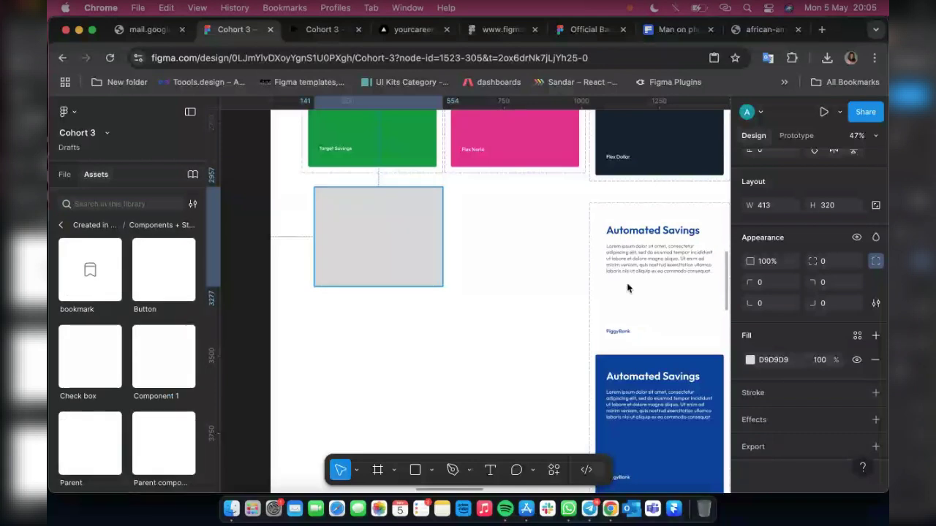
scroll(153, 302, down, 2)
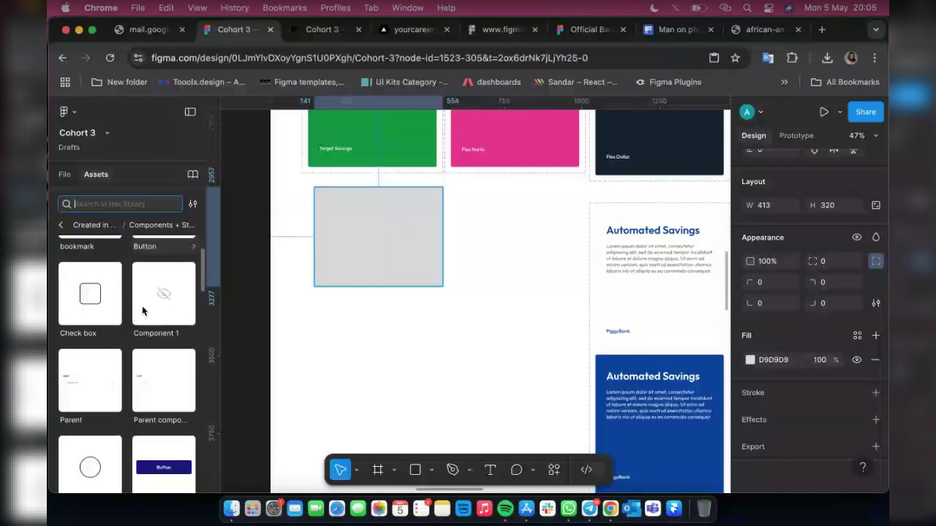
scroll(143, 311, down, 1)
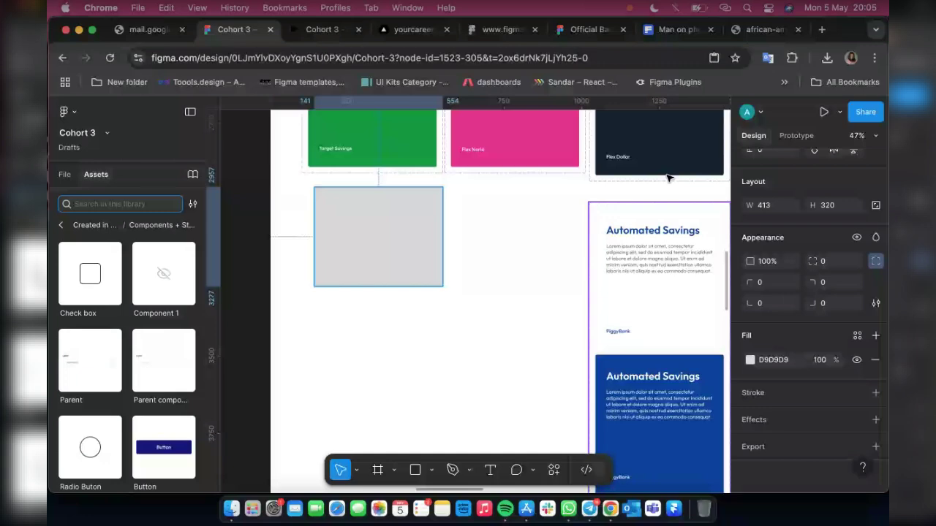
scroll(667, 178, down, 1)
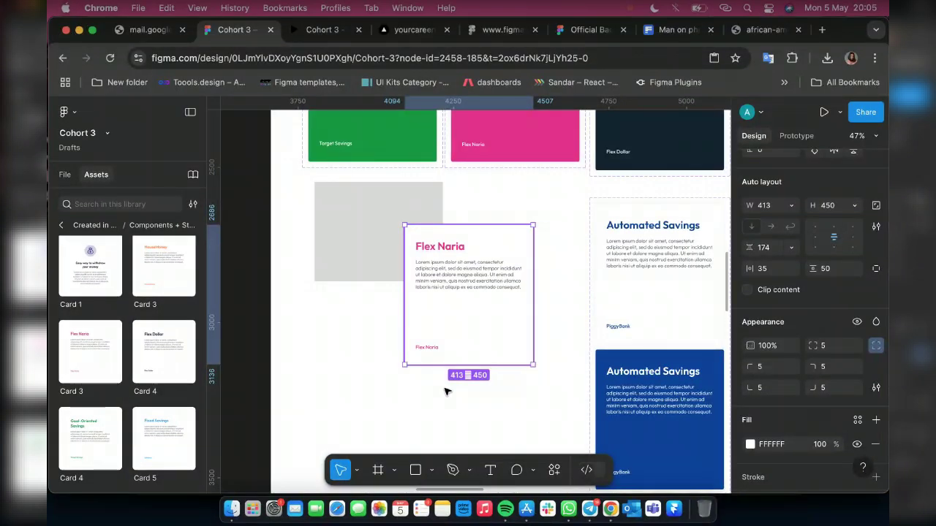
Position the Flex Naria card below the grey rectangle and show the Layers list
drag(447, 391, 353, 353)
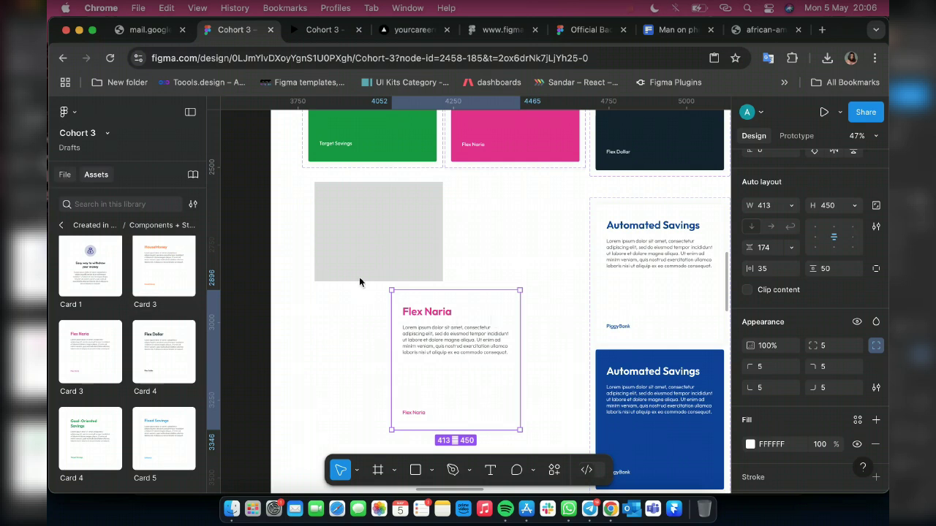
key(alt+1)
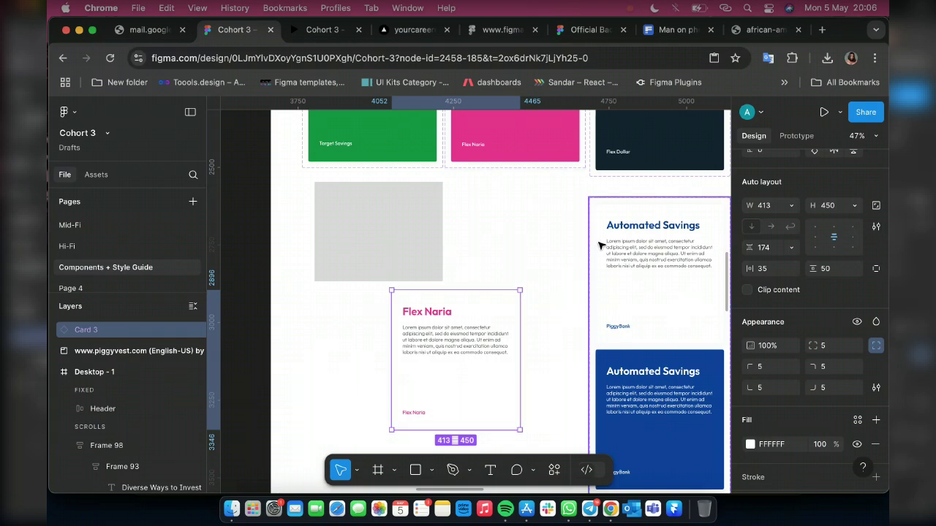
Detach the Flex Naria card from its Card 3 main component
right_click(454, 311)
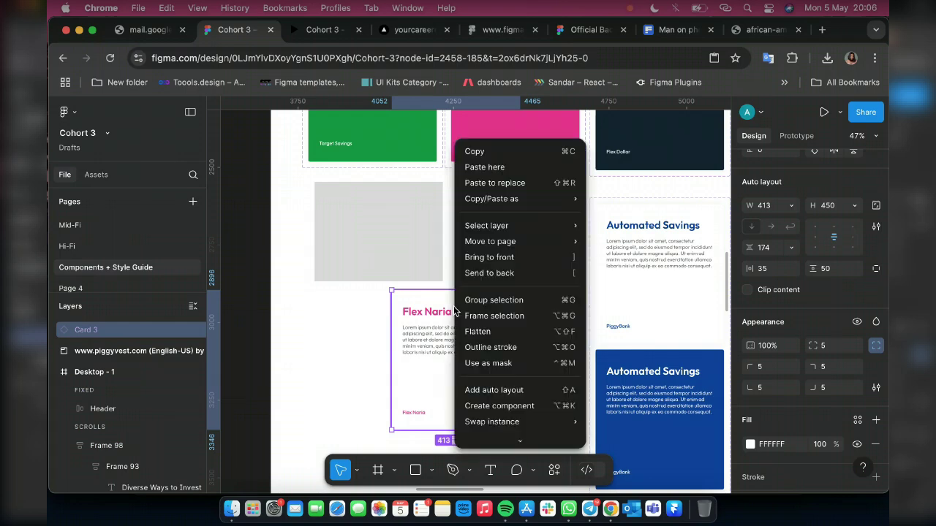
scroll(548, 365, down, 2)
mouse_move(548, 372)
scroll(549, 370, down, 1)
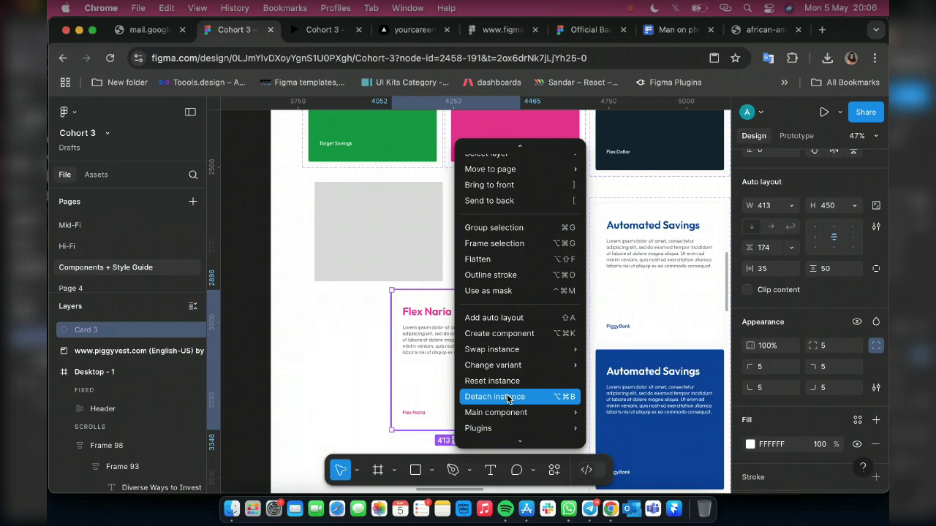
click(508, 397)
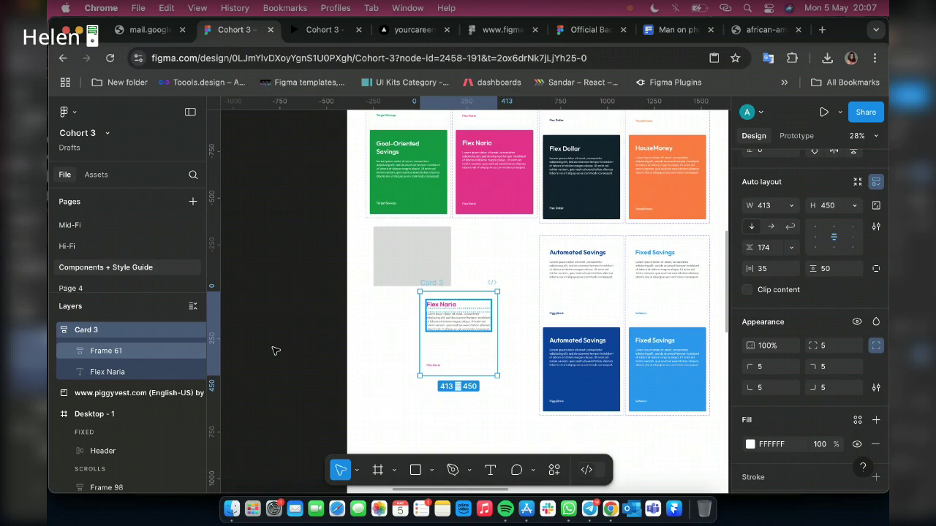
Move the detached Card 3 frame out onto the blank canvas and select it
mouse_move(469, 326)
mouse_down()
mouse_move(384, 354)
mouse_move(272, 347)
mouse_up()
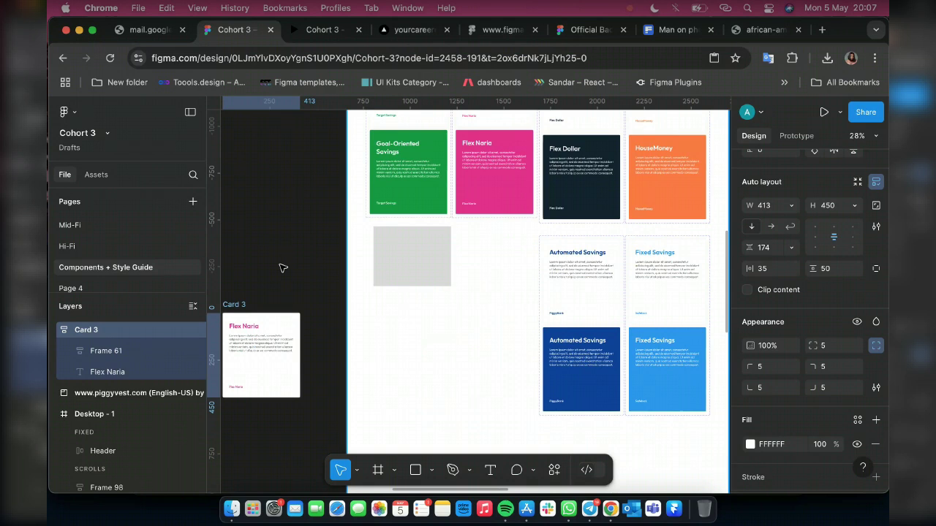
click(240, 304)
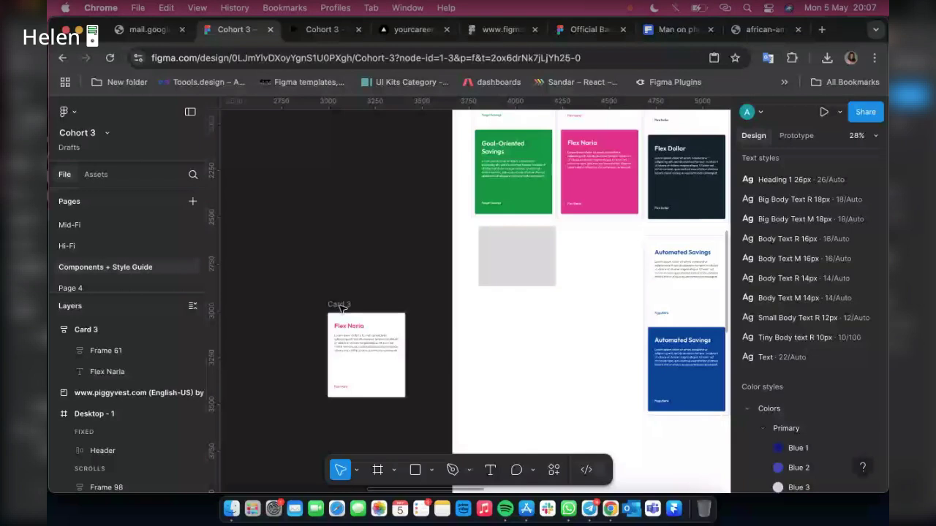
click(338, 304)
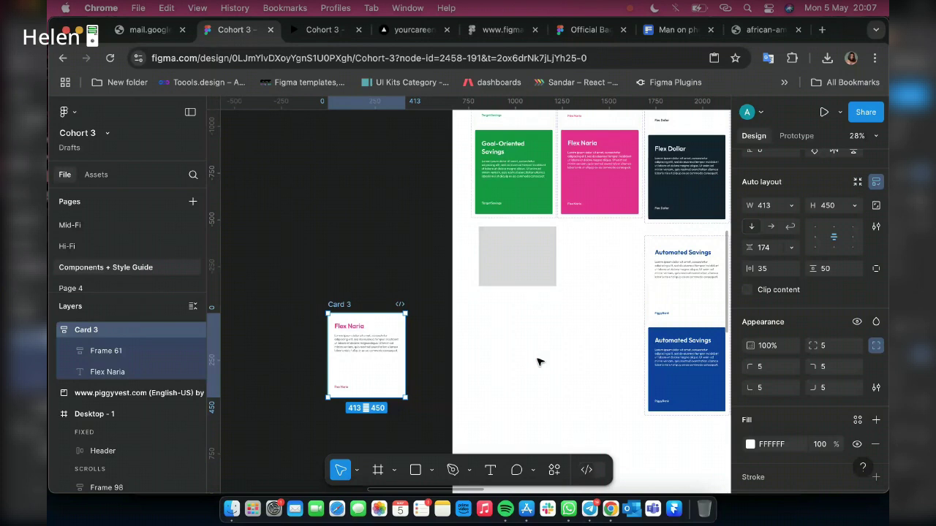
Move Card 3 back into the page frame and remove its auto layout
drag(354, 319, 539, 355)
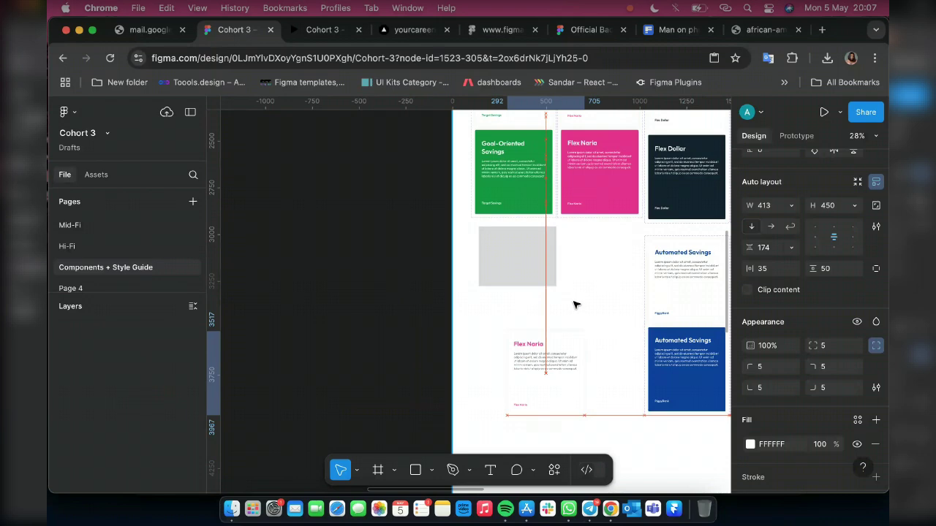
click(563, 380)
scroll(571, 388, up, 3)
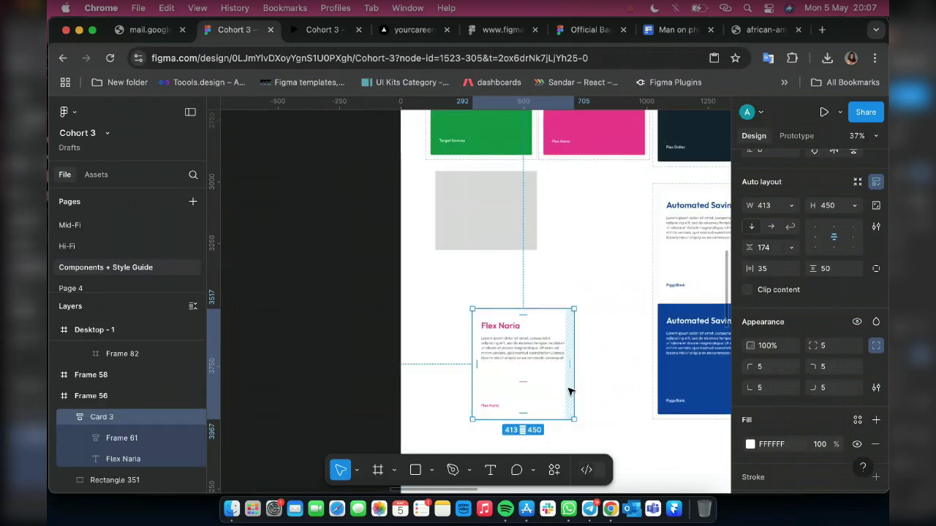
scroll(570, 392, up, 5)
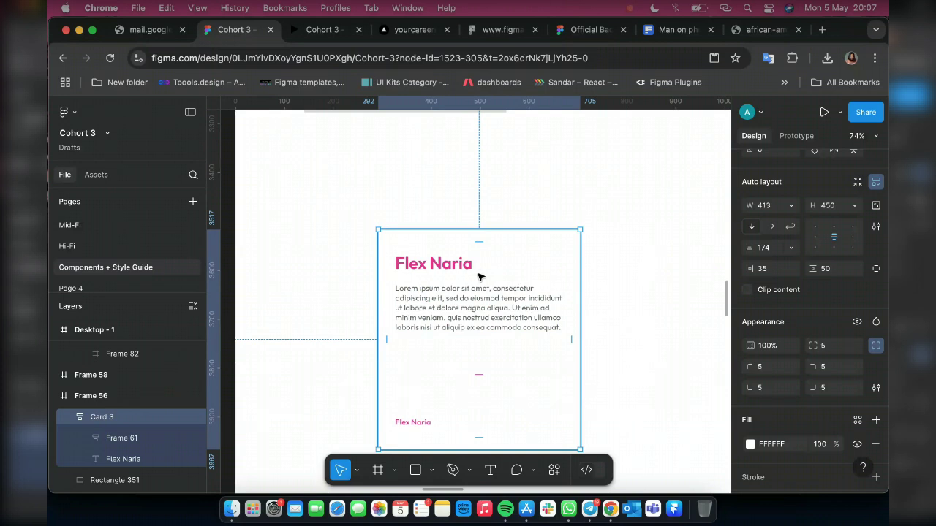
right_click(479, 277)
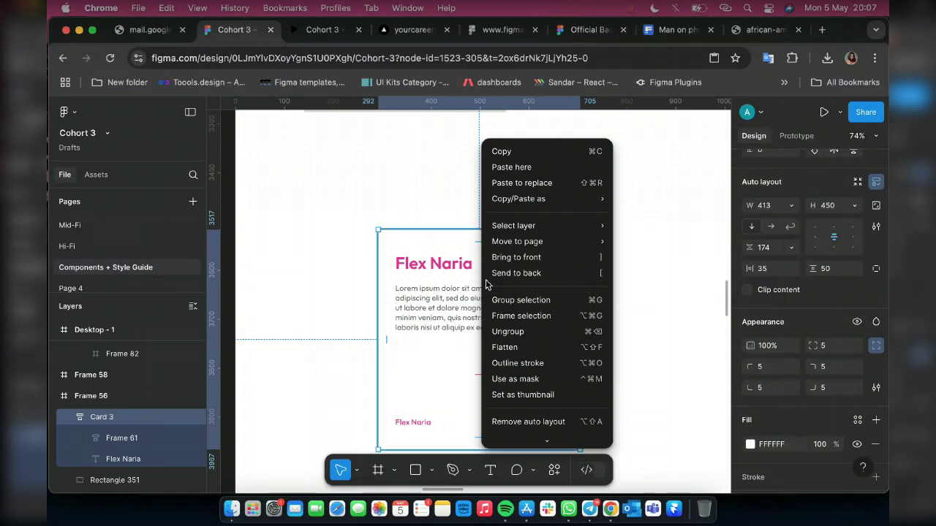
click(523, 422)
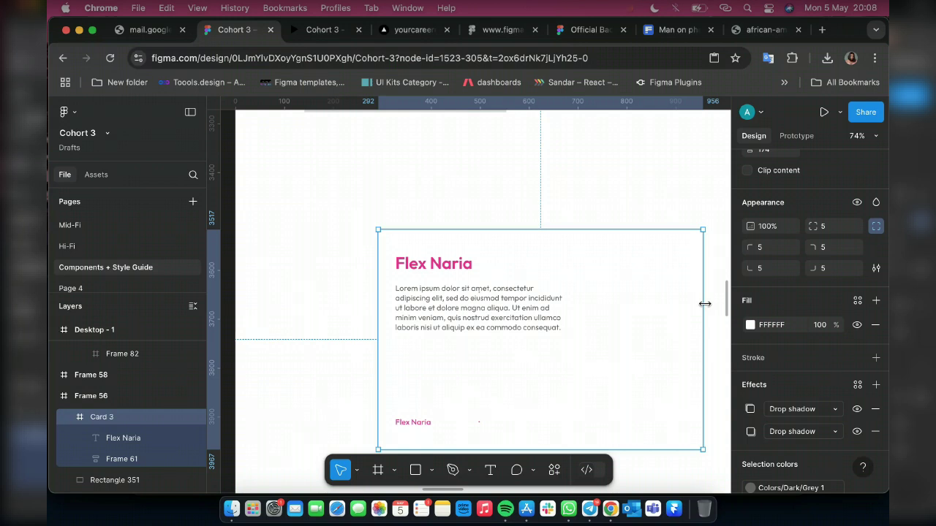
Drag the card's right edge in to shrink the frame back to about 413 px wide
drag(705, 304, 580, 306)
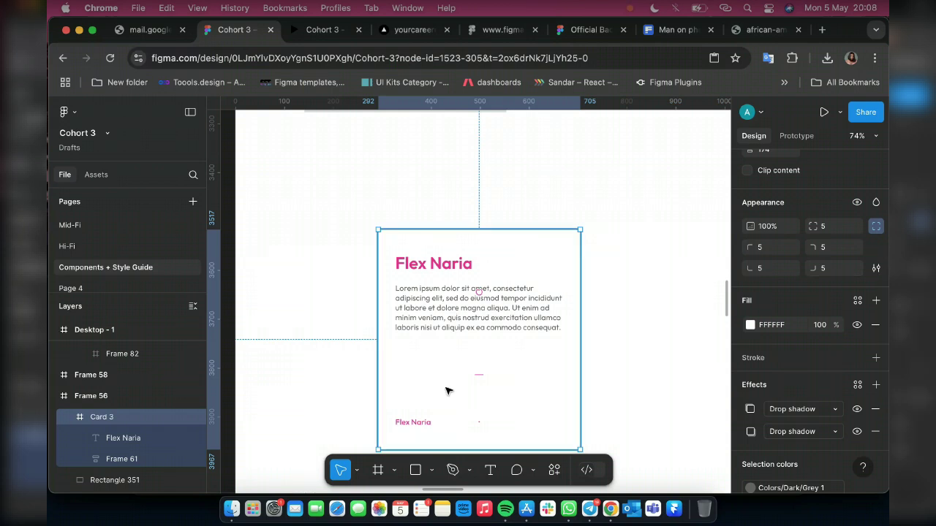
mouse_move(477, 375)
Swap the pink E5288E text colour for the Colors/Dark/Black library style
scroll(833, 351, down, 5)
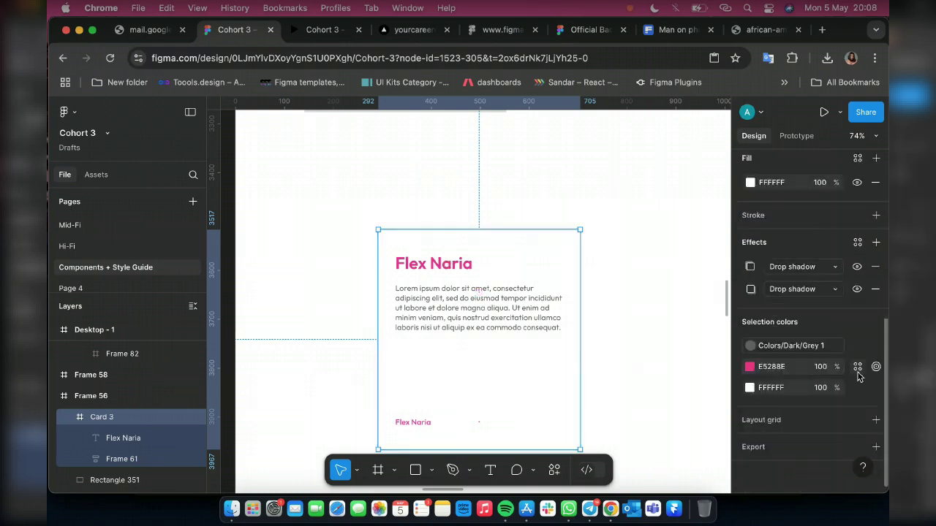
click(857, 367)
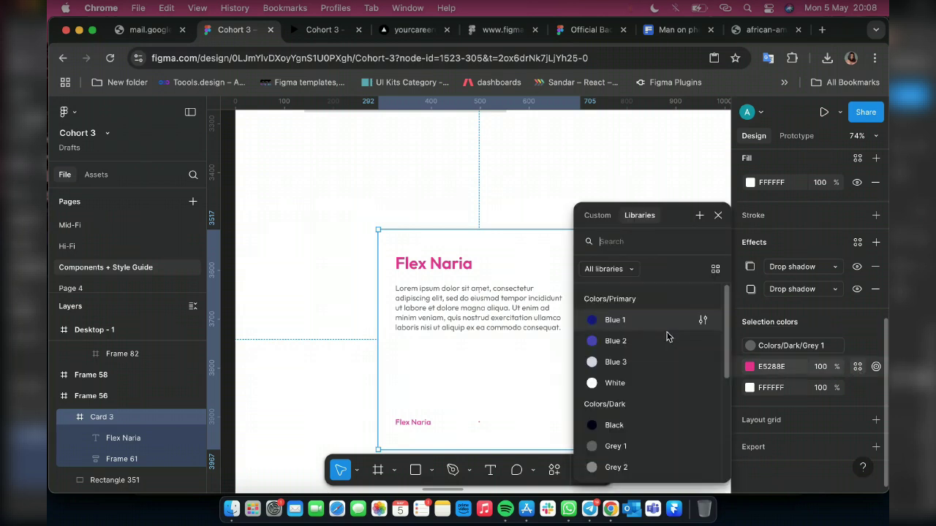
click(618, 422)
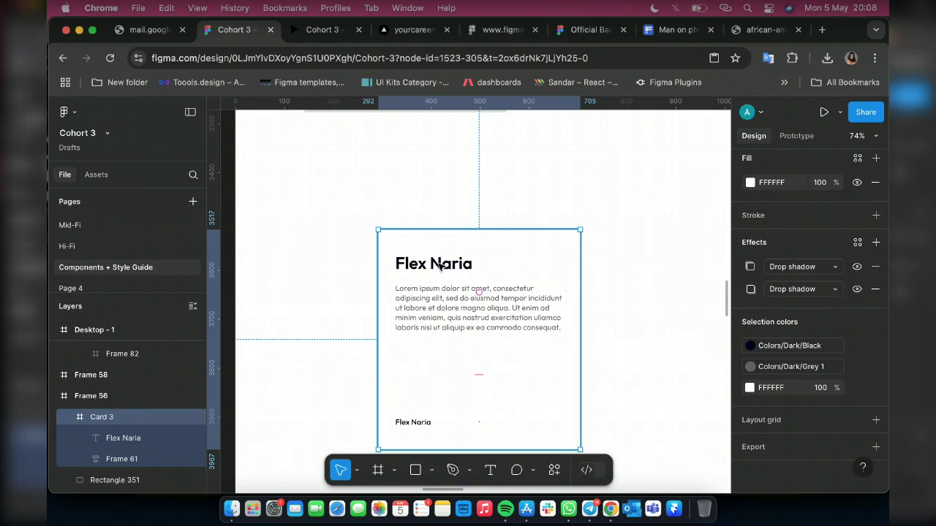
click(439, 266)
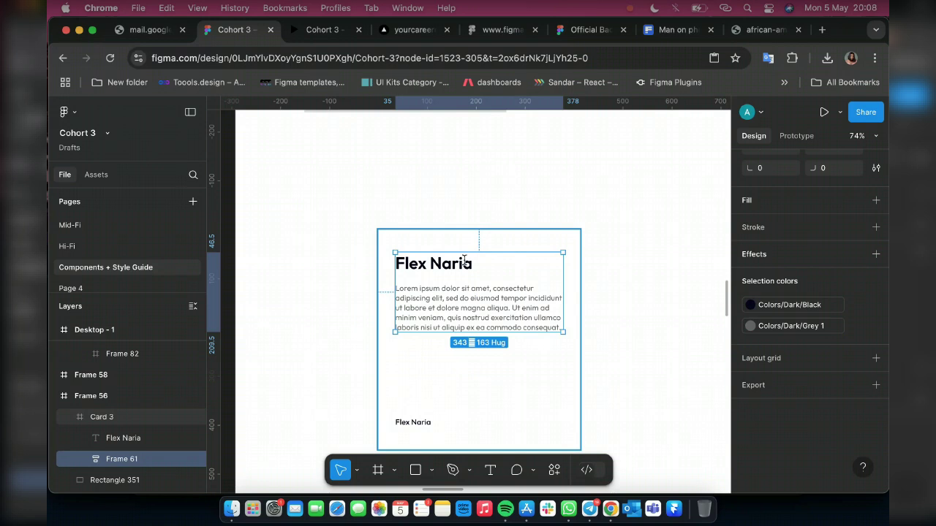
Replace the 'Flex Naria' heading text with 'Good Service'
double_click(464, 263)
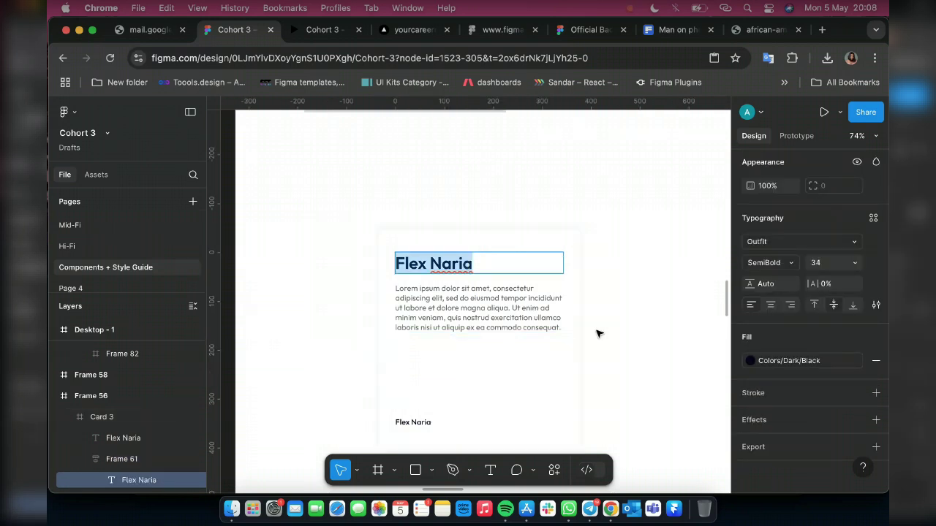
text(Goo)
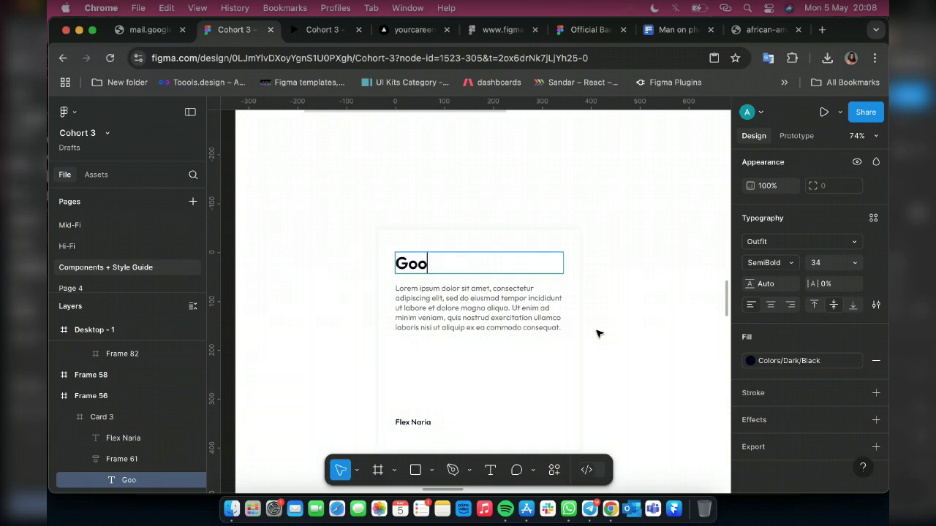
text(d Service)
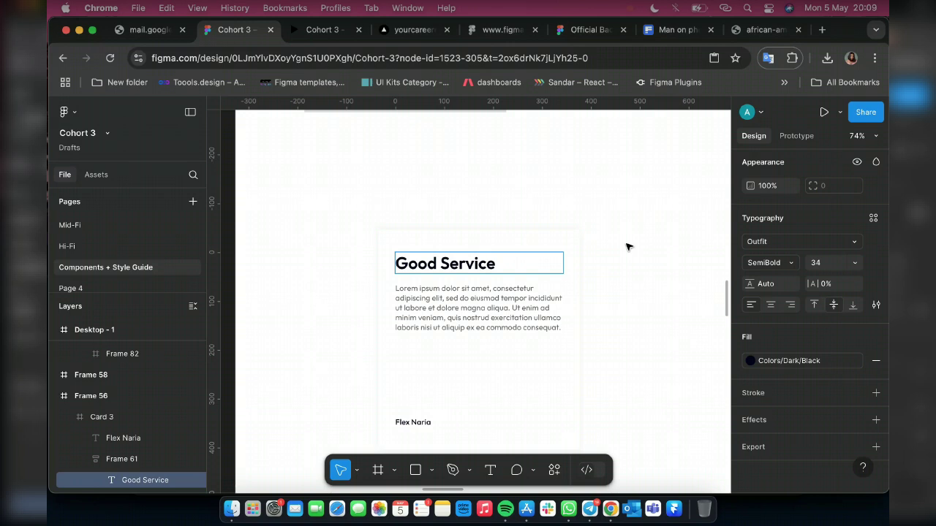
key(Escape)
scroll(432, 386, down, 2)
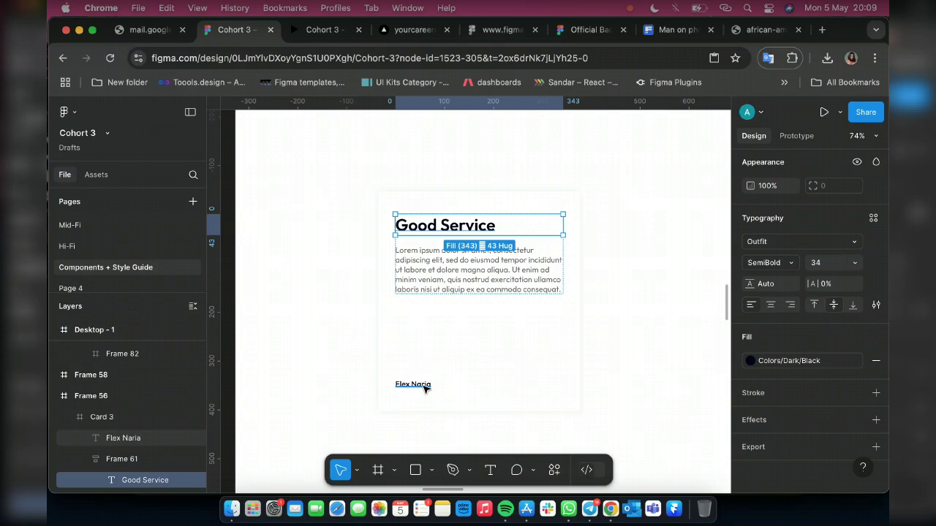
Replace the small footer label with the reviewer's name and set its width to hug contents (94 × 20)
double_click(426, 387)
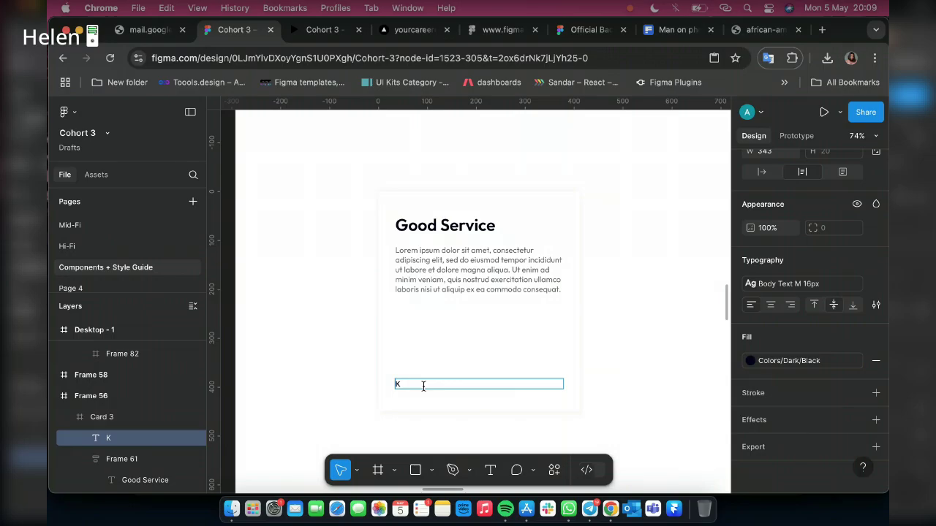
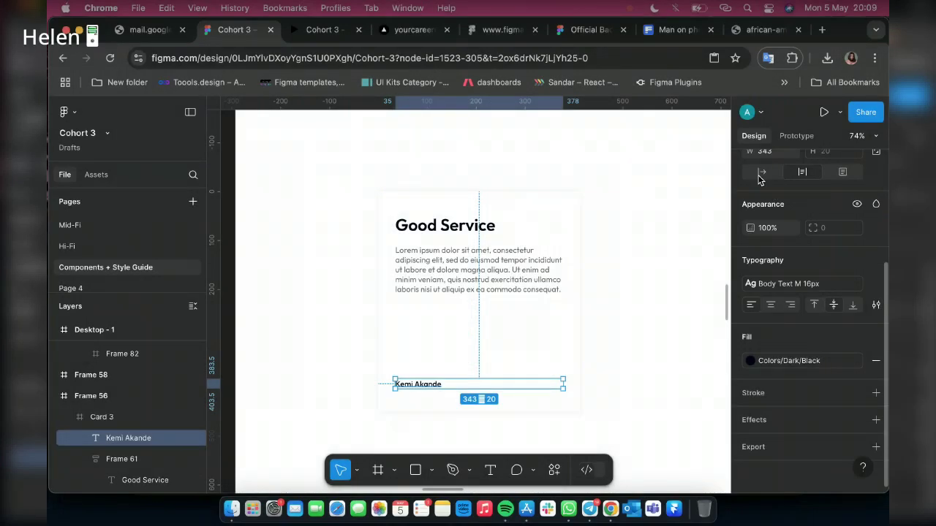
click(760, 173)
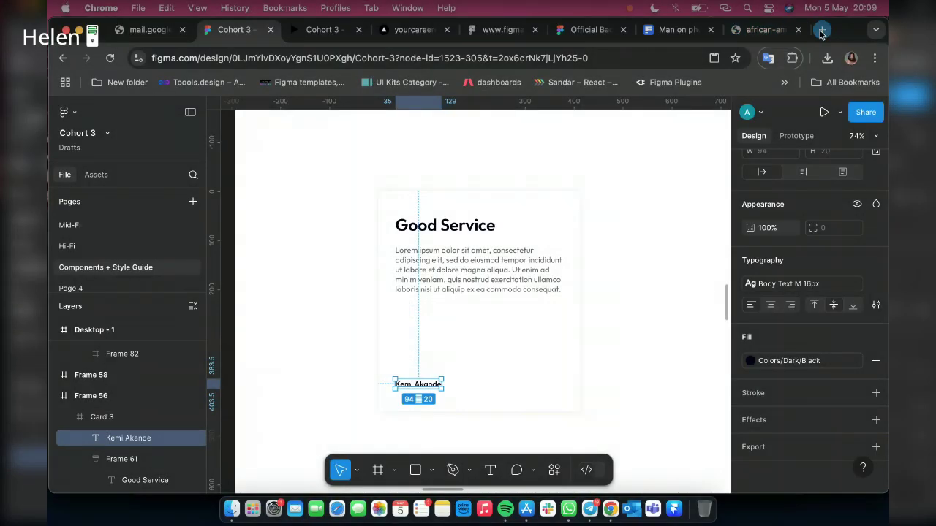
Open a new Chrome tab and search Google for 'testimonial ui design'
click(821, 30)
text(t)
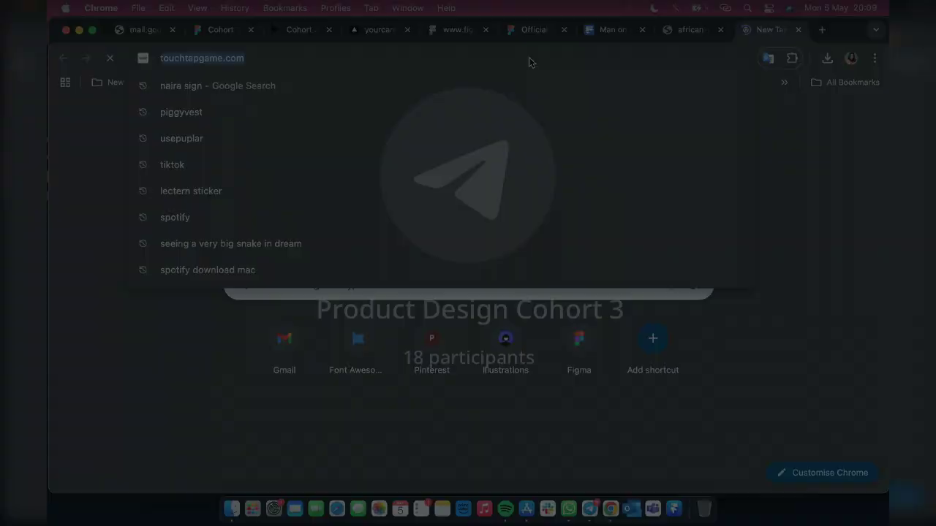
text(est)
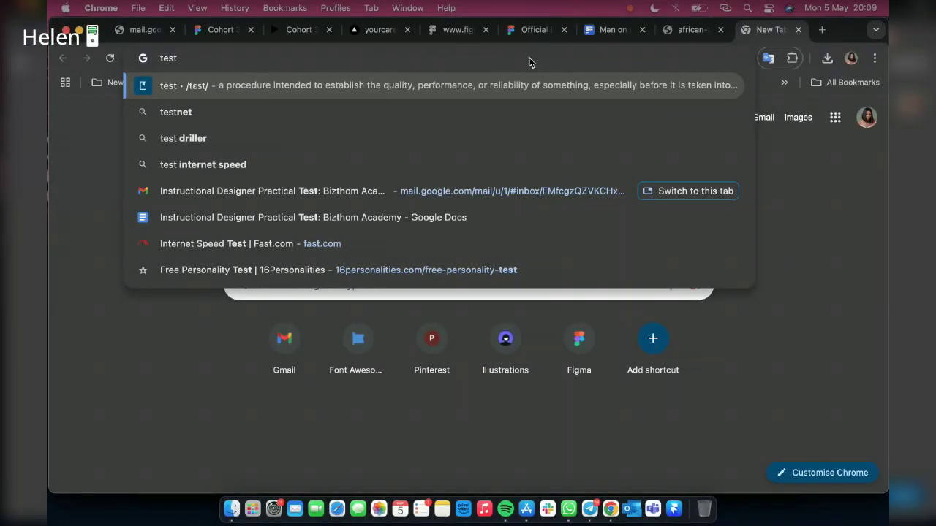
text(imonial S)
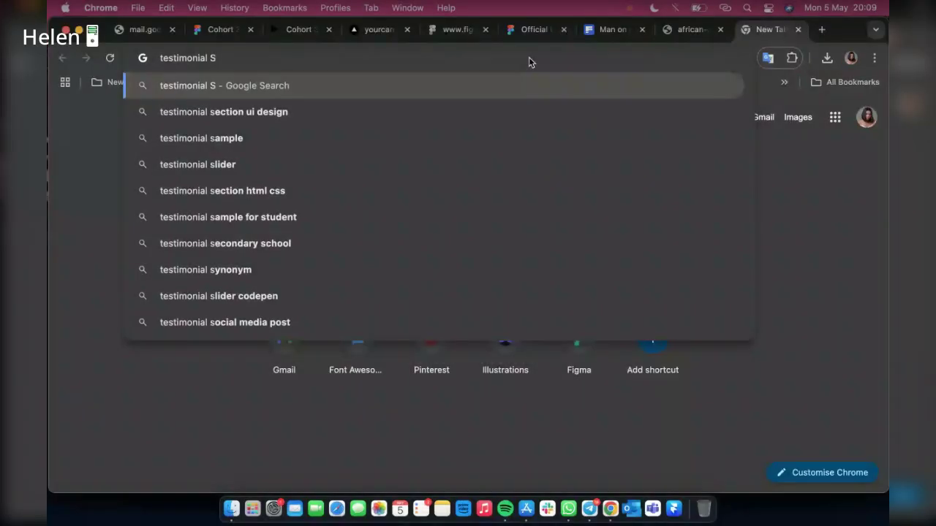
key(BackSpace)
text(ui d)
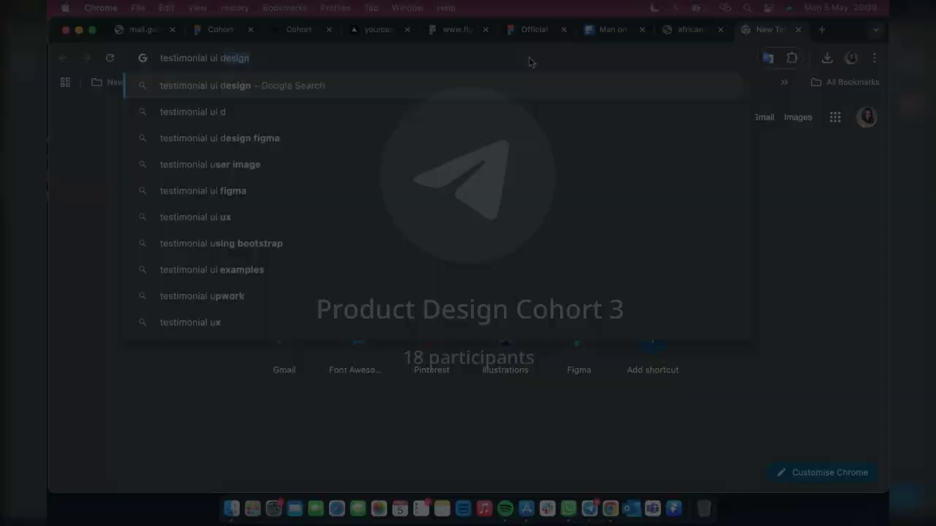
key(Return)
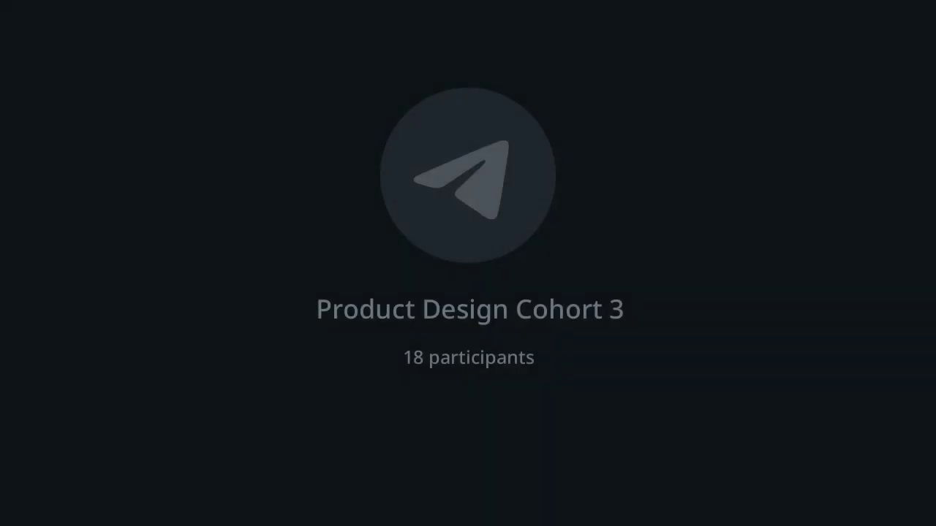
Open the UX Planet testimonial image result in its own new tab
right_click(619, 307)
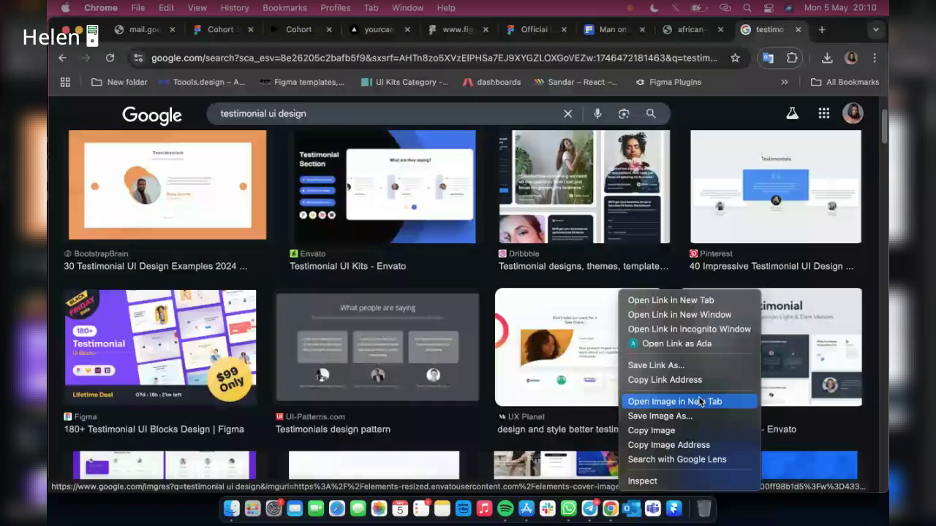
click(700, 401)
scroll(363, 271, down, 3)
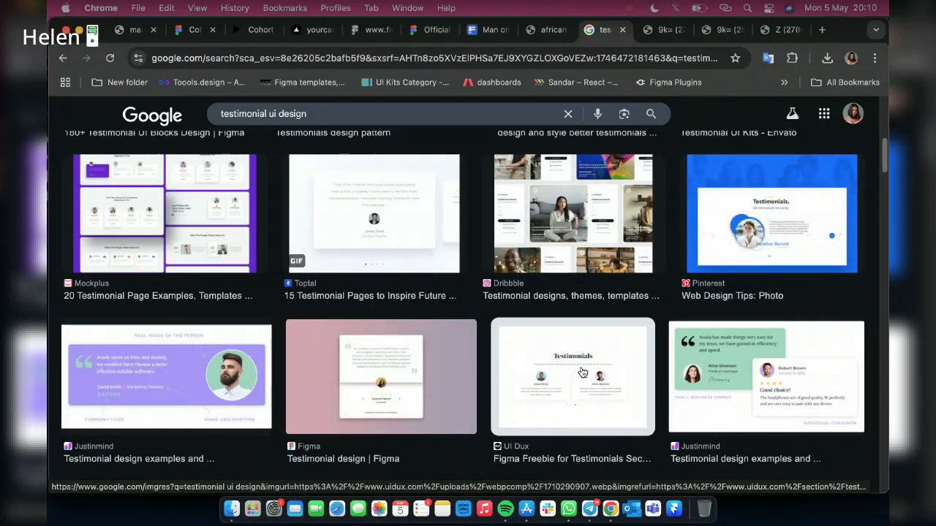
Scroll through the Google Images results for testimonial UI design examples
scroll(582, 374, down, 5)
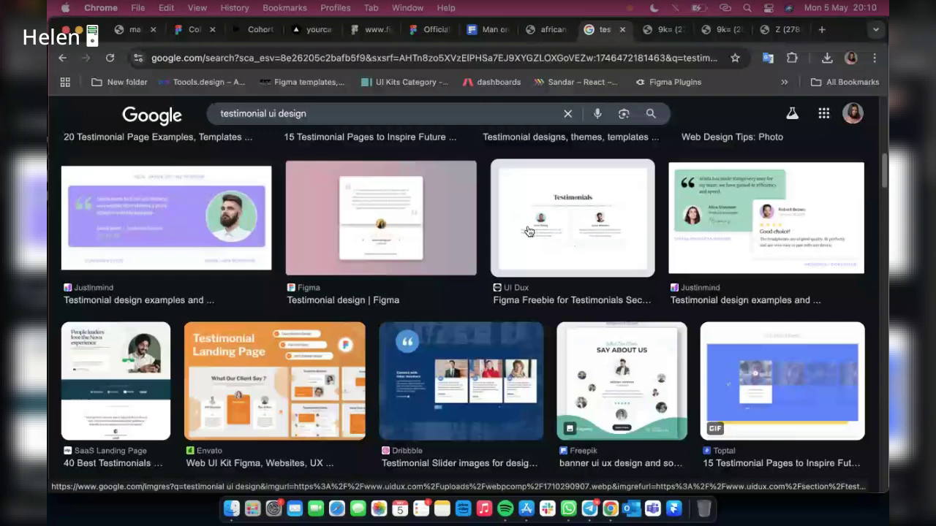
scroll(329, 351, down, 2)
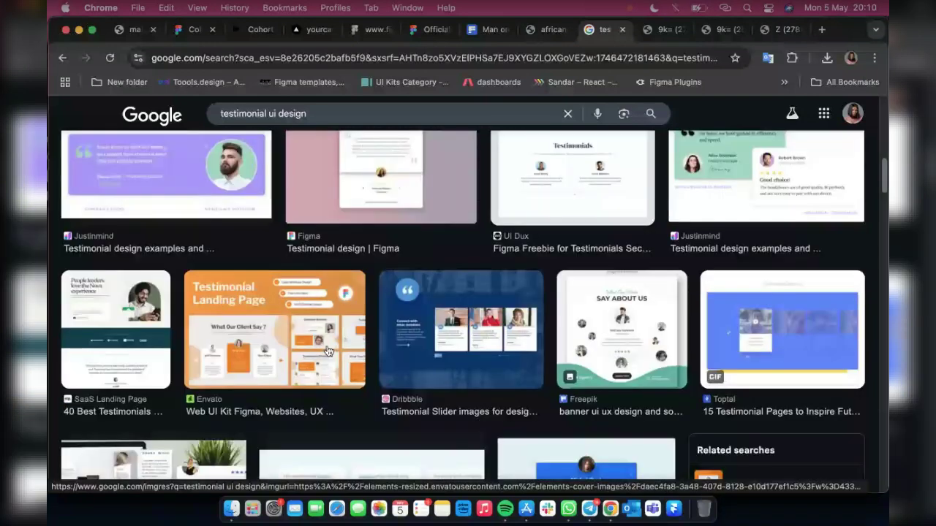
scroll(328, 351, down, 4)
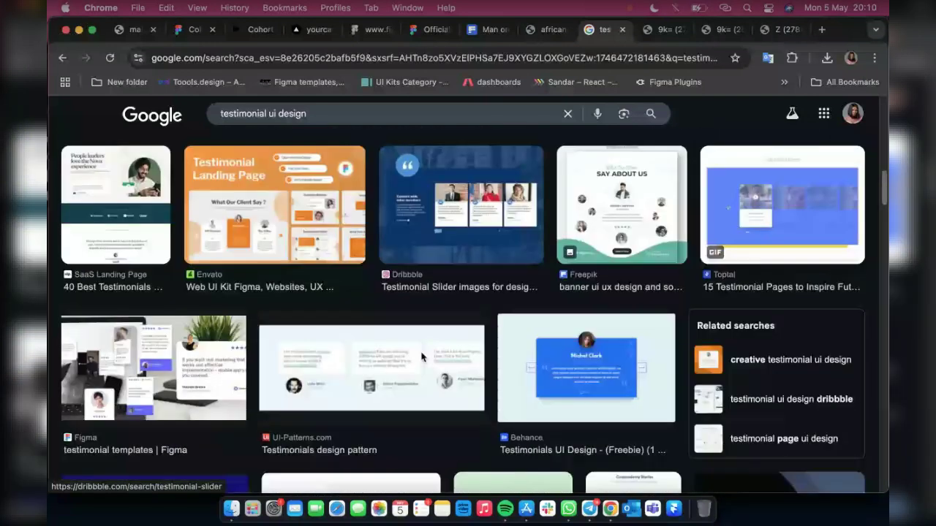
scroll(421, 357, down, 3)
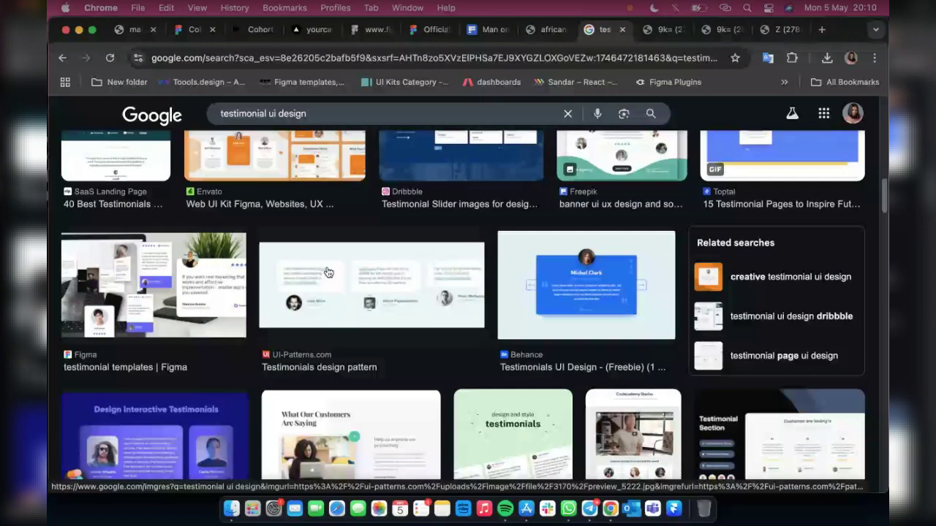
scroll(328, 273, down, 1)
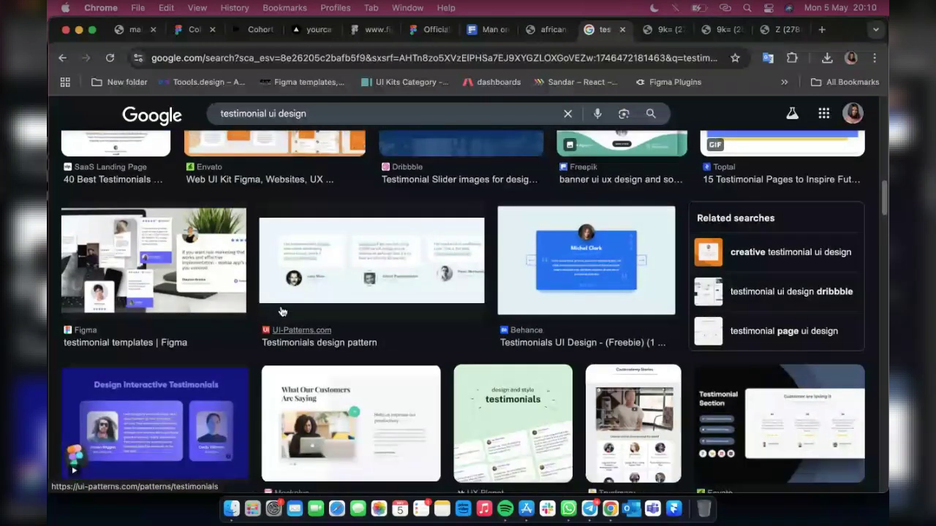
scroll(282, 312, down, 3)
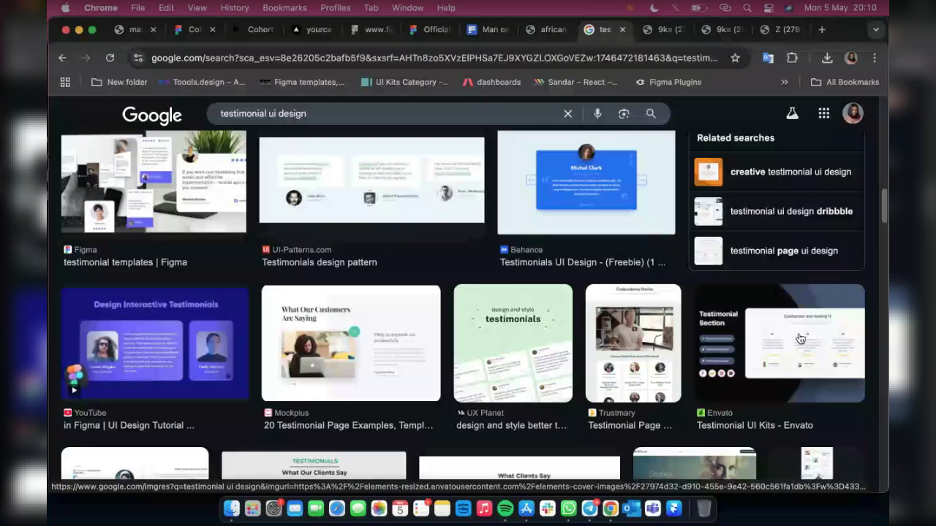
scroll(405, 307, down, 6)
Close the reference image and Freepik photo tabs to get back to the Figma file
key(super+2)
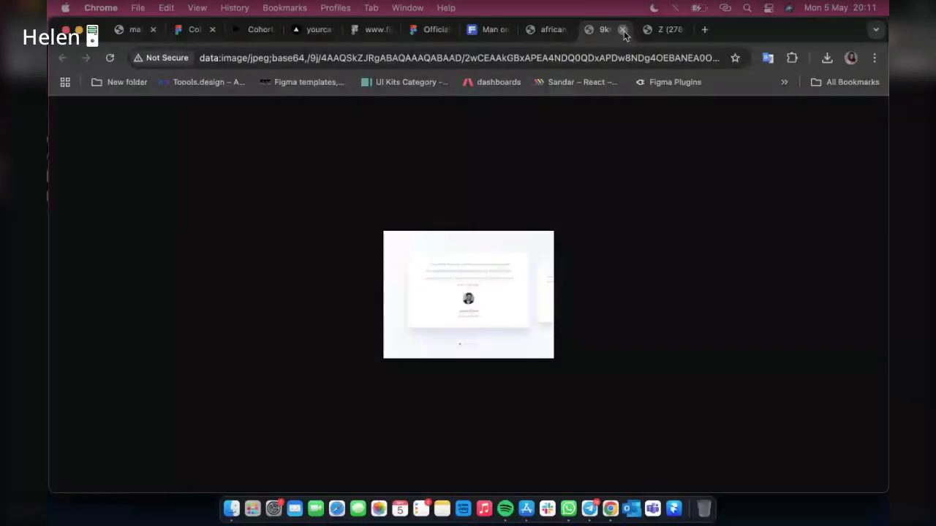
click(623, 31)
click(623, 31)
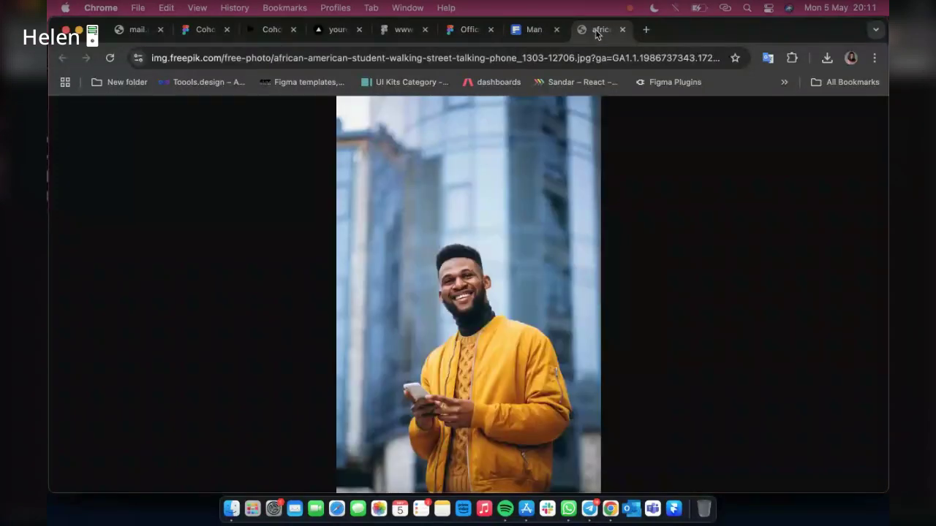
click(623, 30)
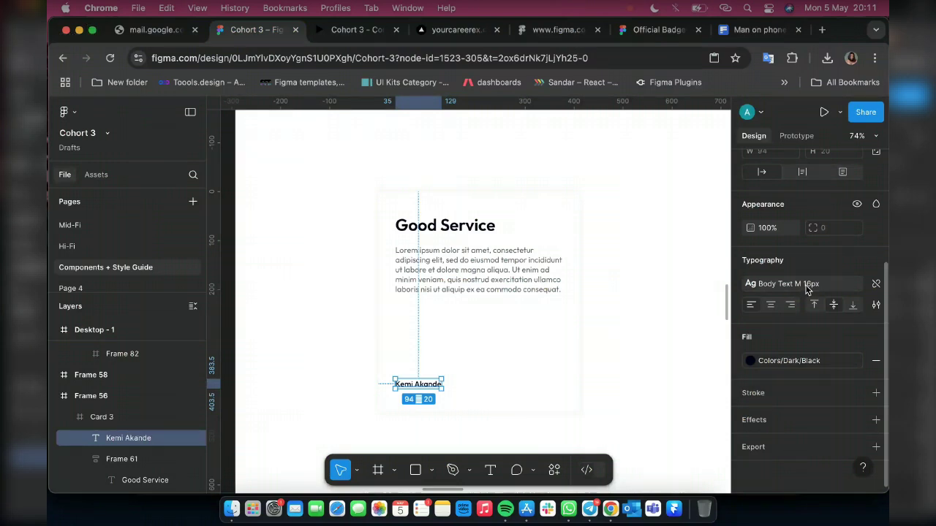
Apply Big Body Text M 18px to the reviewer's name text and duplicate it
click(807, 285)
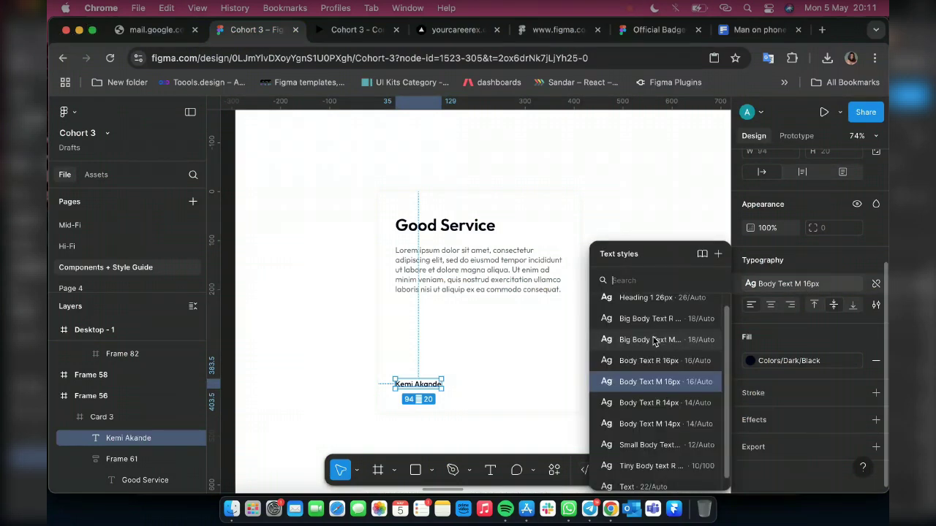
click(655, 341)
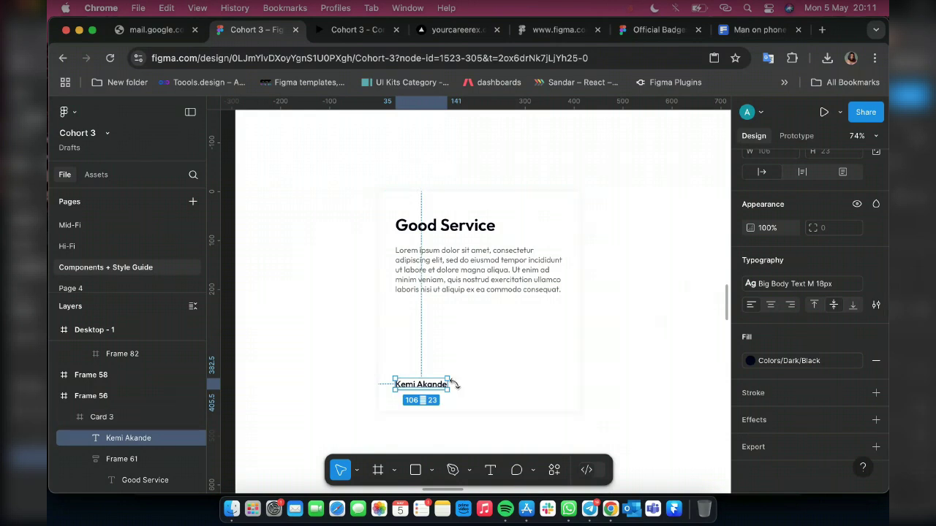
key(super+d)
scroll(428, 385, up, 5)
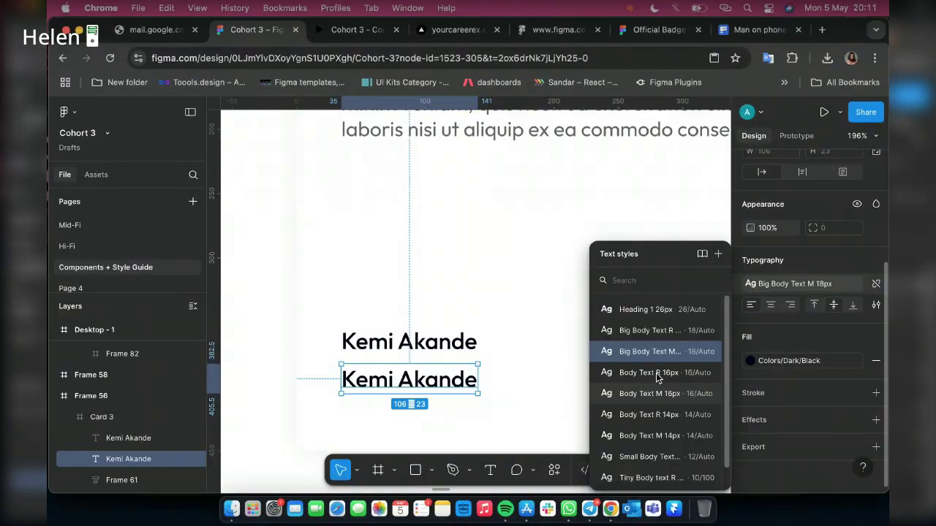
Style the duplicated name text as Body Text R 14px with the Colors/Dark/Grey 1 fill
click(656, 377)
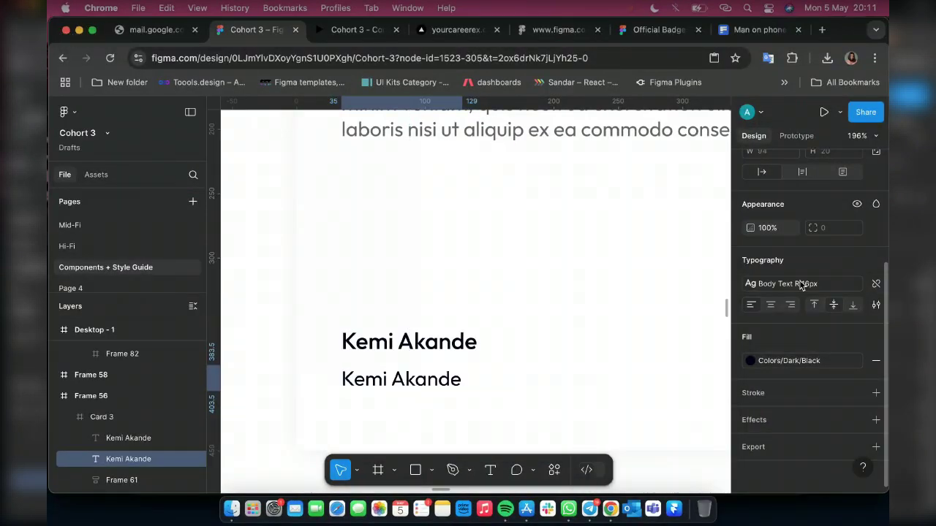
click(801, 284)
click(658, 415)
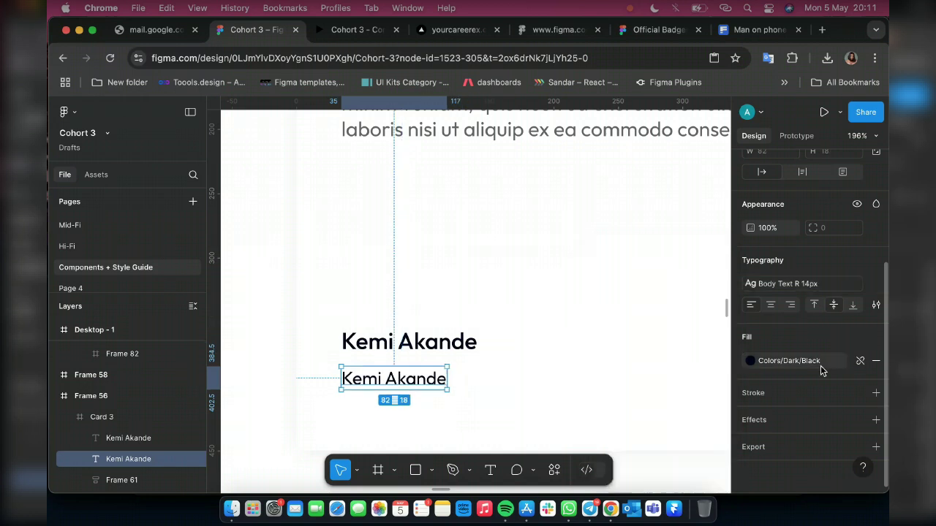
click(818, 365)
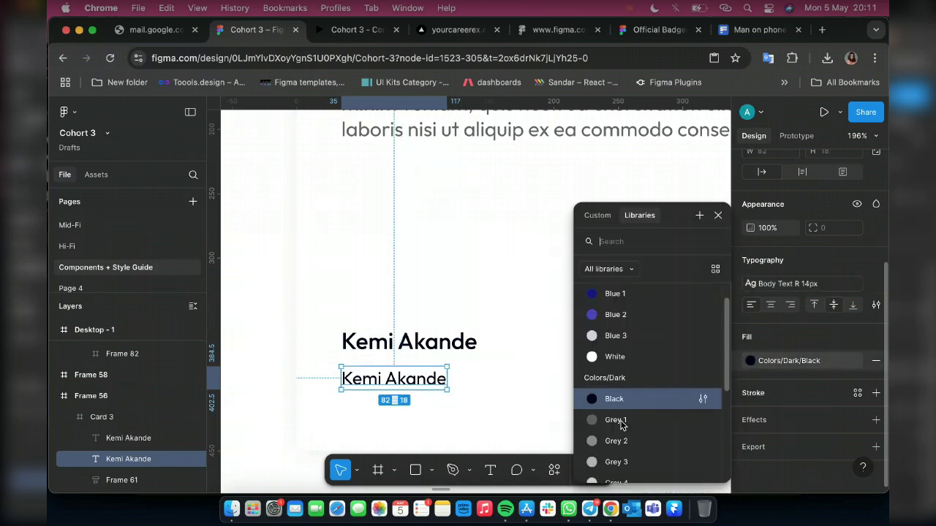
click(617, 420)
Change the copy's text to 'CEO of Hair Empire'
double_click(422, 380)
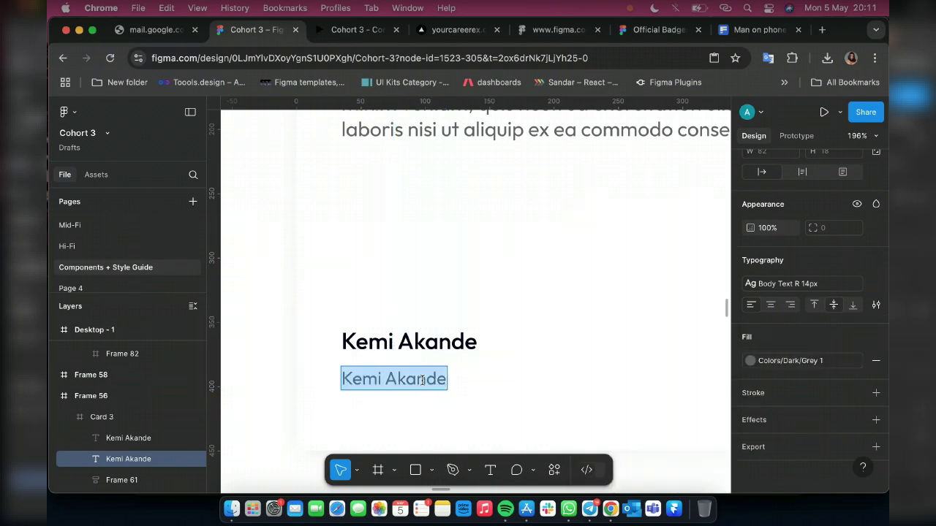
text(C)
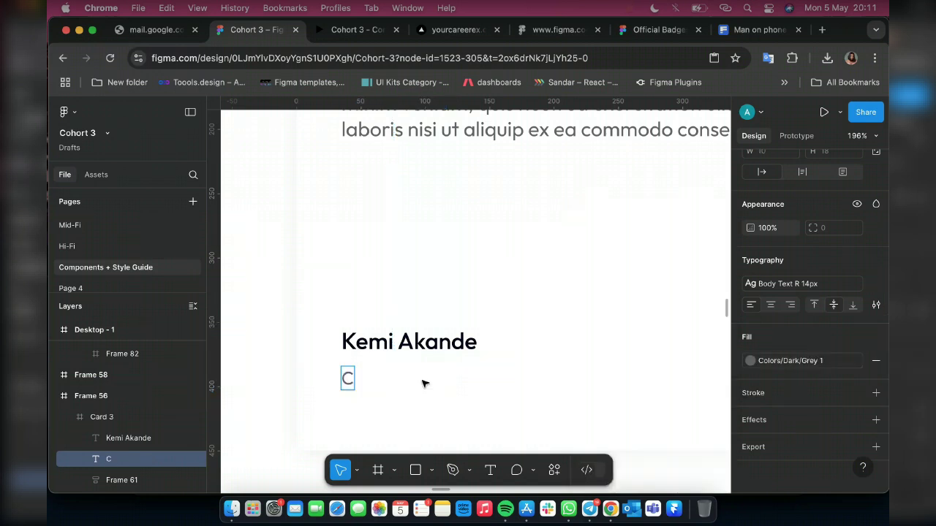
text(EO)
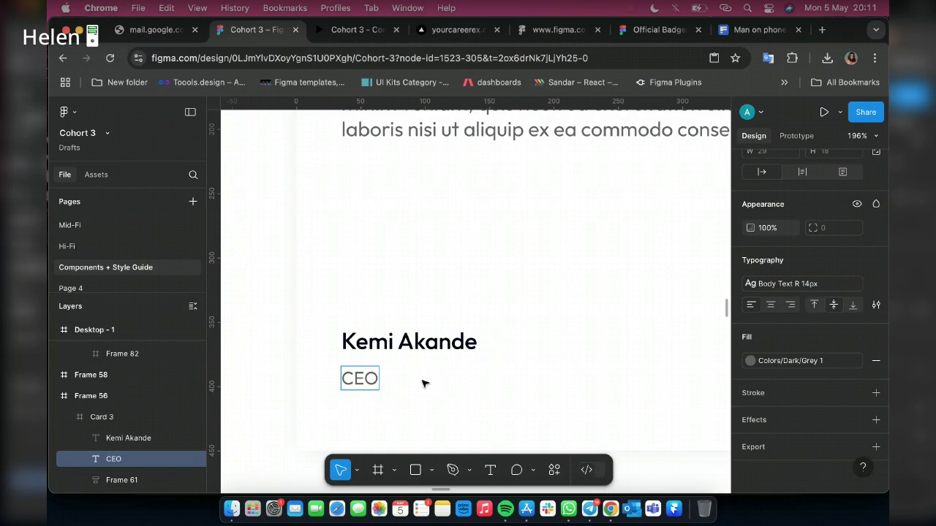
text(of)
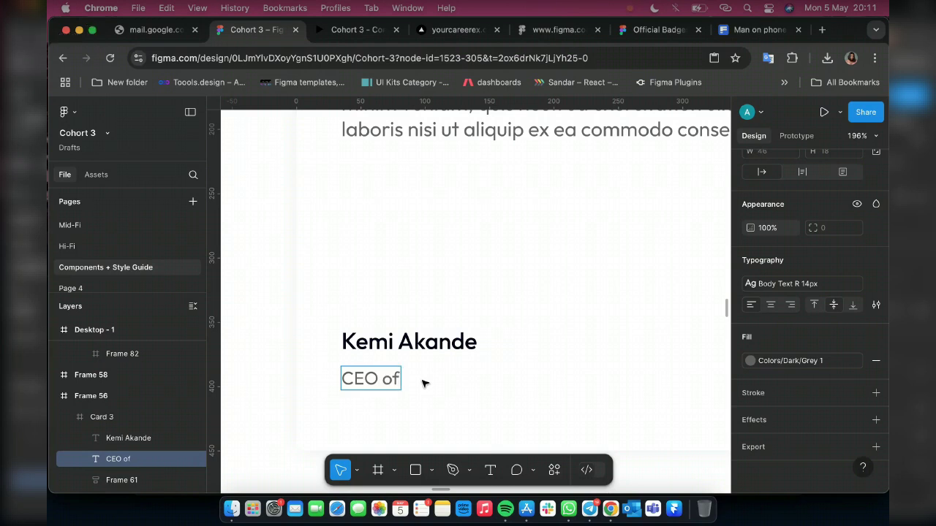
text( Hair EMi)
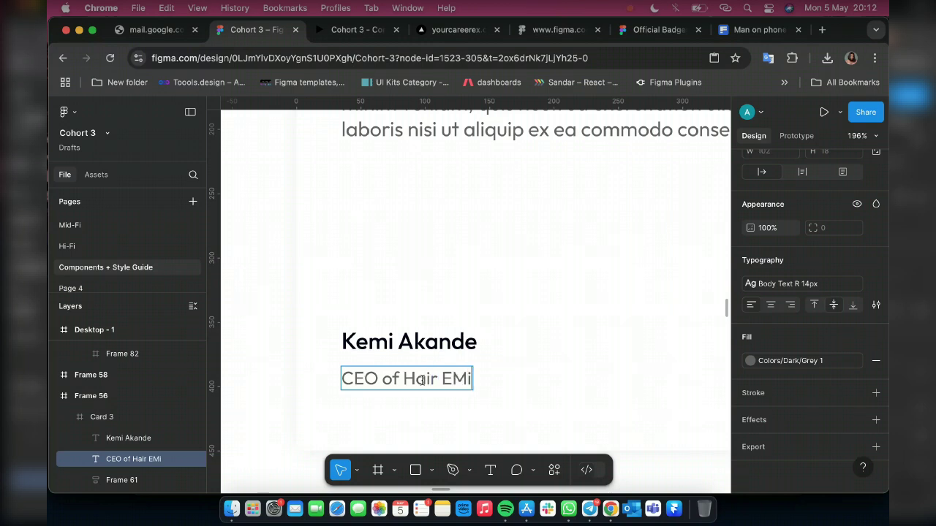
key(BackSpace)
key(BackSpace)
text(mpire)
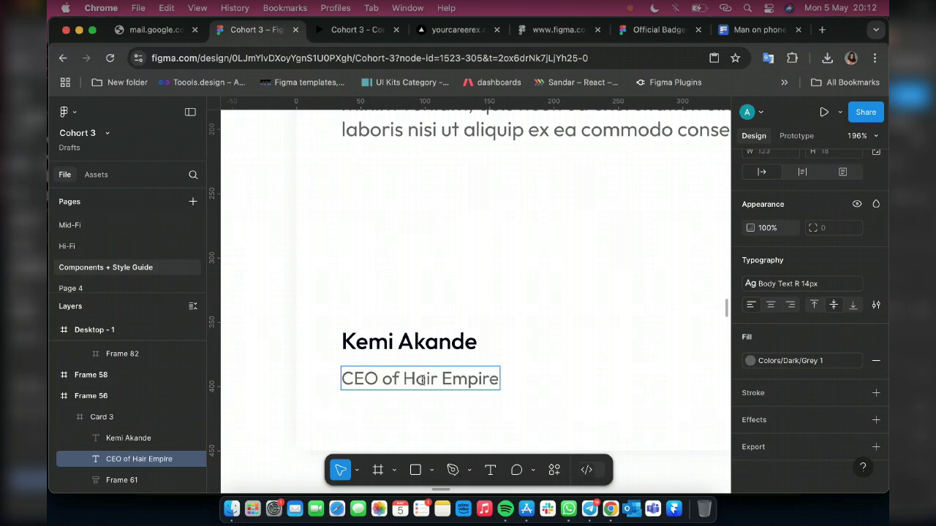
key(Escape)
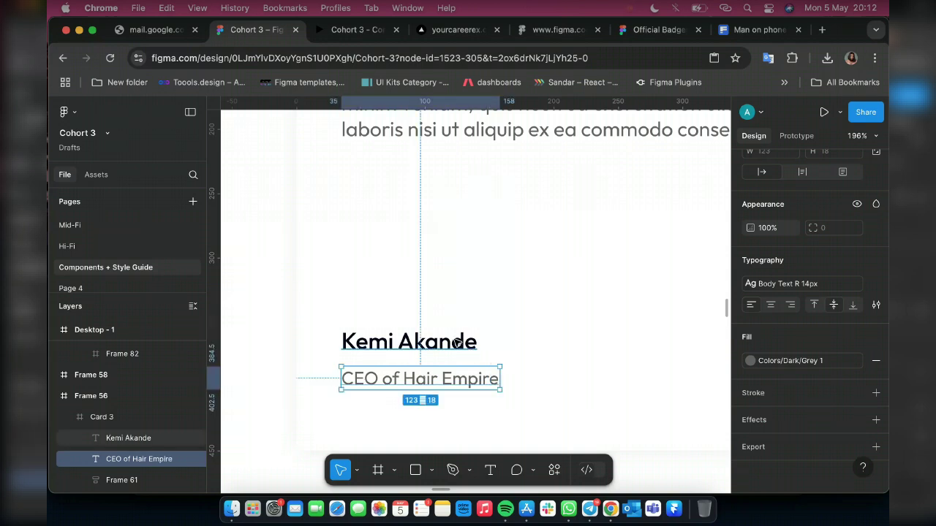
Wrap name and subtitle in an auto-layout frame, give the name auto width, and centre the stack horizontally
shift+click(454, 344)
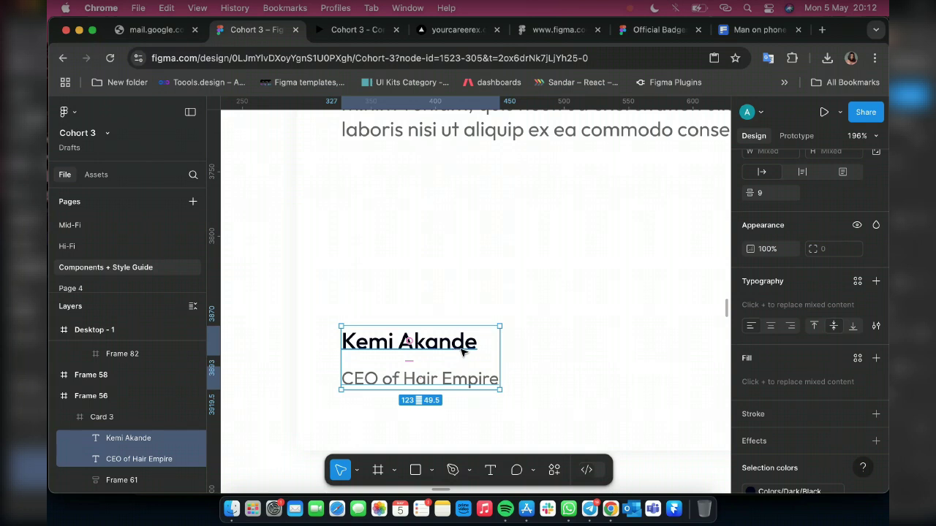
key(shift+a)
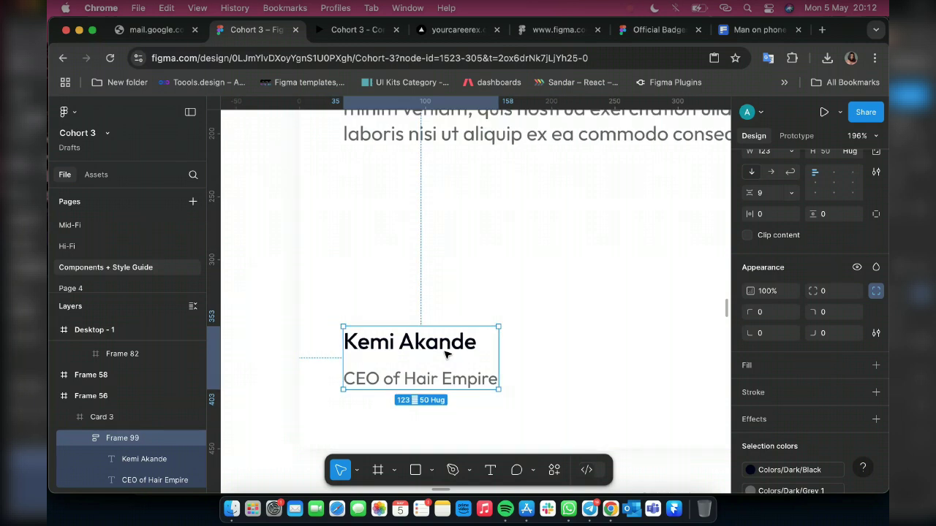
scroll(445, 355, down, 5)
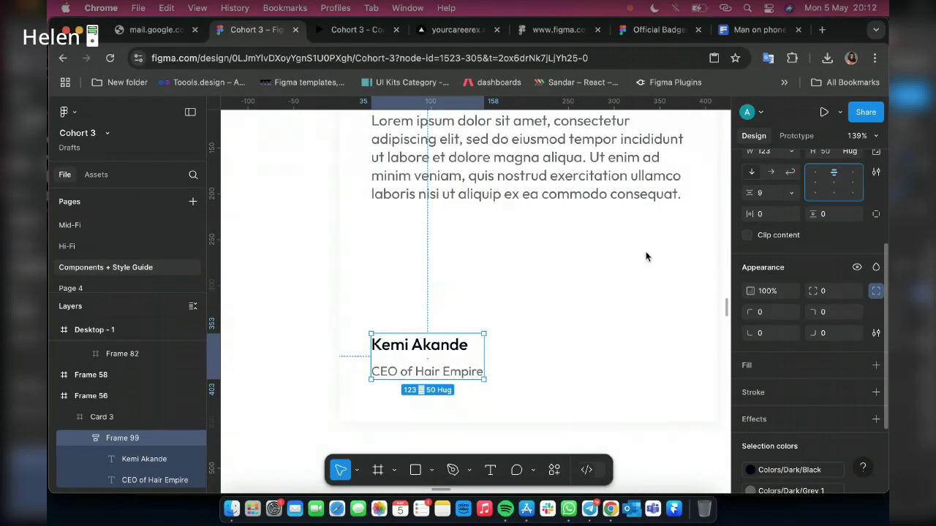
click(458, 351)
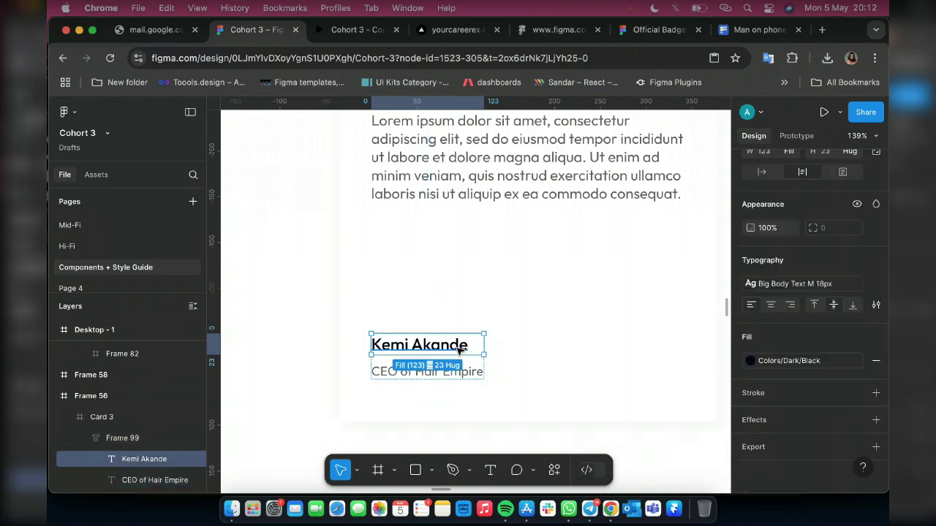
click(762, 171)
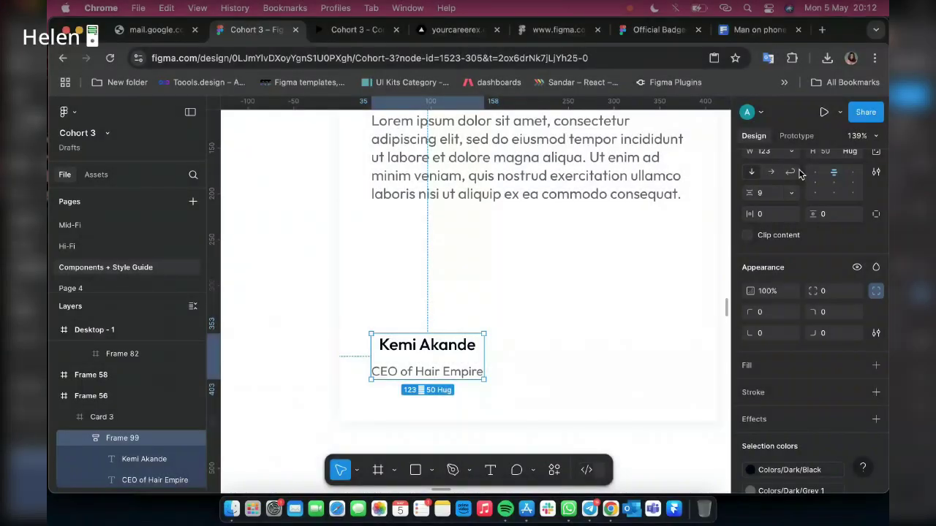
scroll(768, 217, up, 5)
click(770, 218)
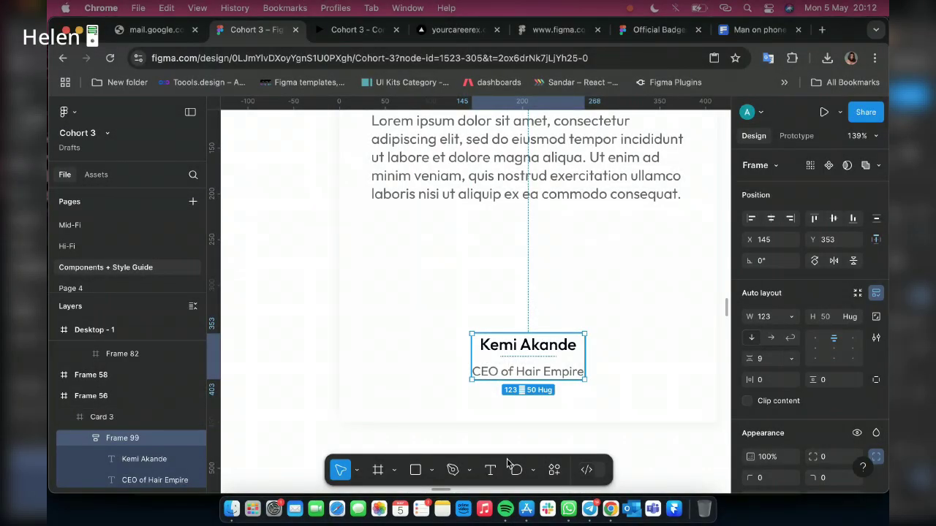
Draw a small ellipse above the reviewer's name in Card 3
click(432, 470)
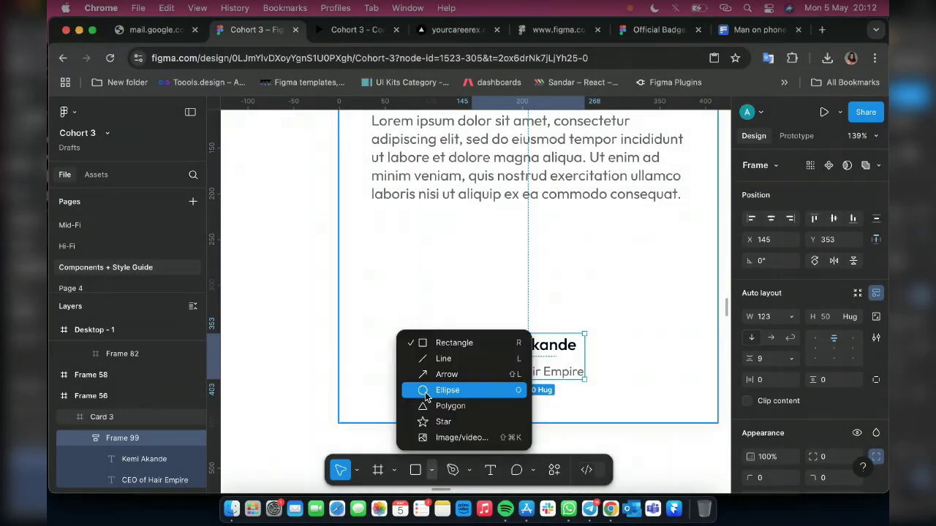
click(448, 389)
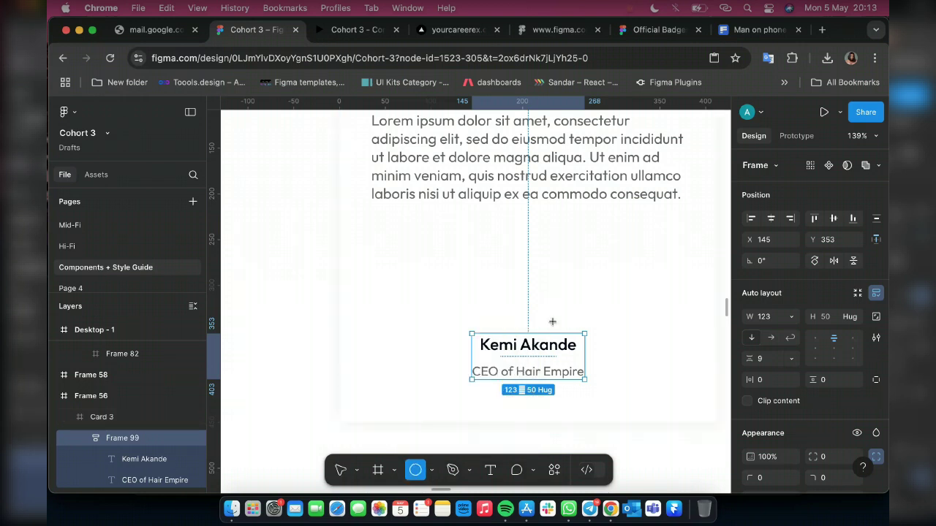
drag(511, 279, 517, 283)
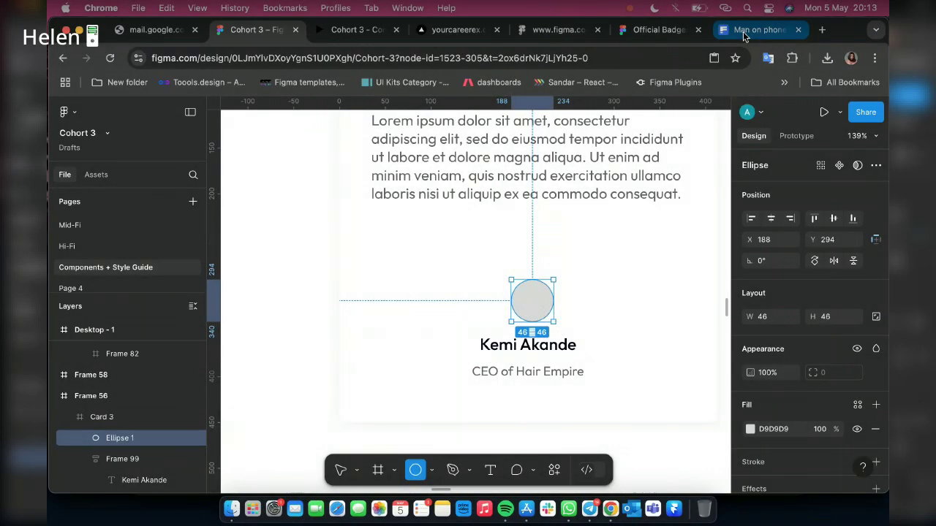
click(743, 33)
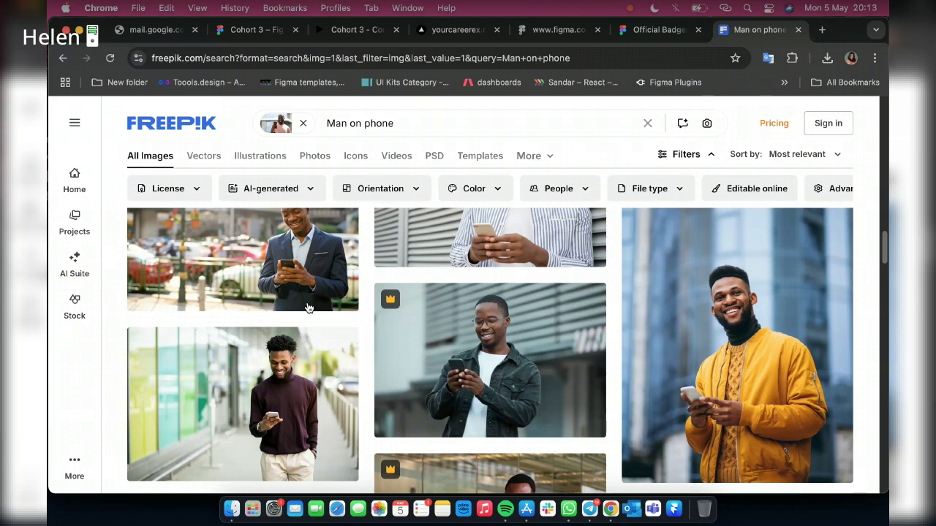
Replace the Freepik image search with a text search for 'lady'
click(63, 58)
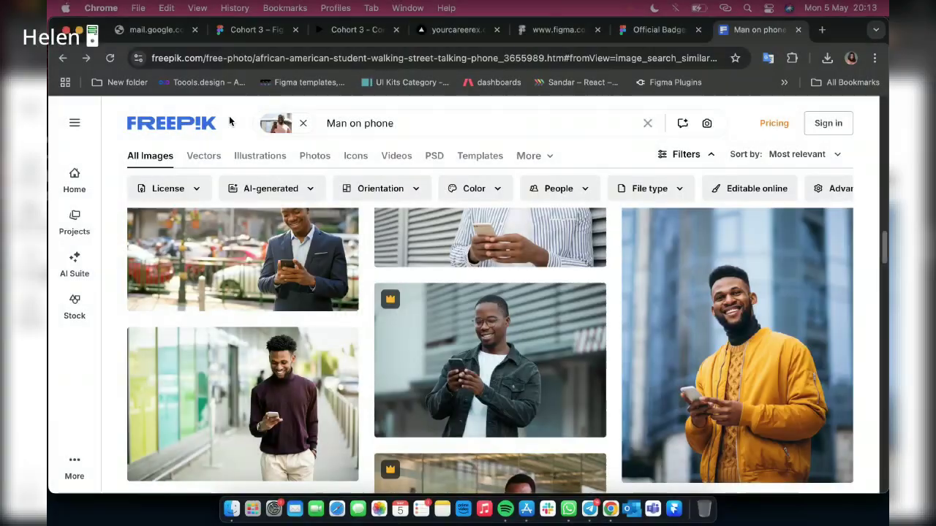
click(303, 124)
click(376, 120)
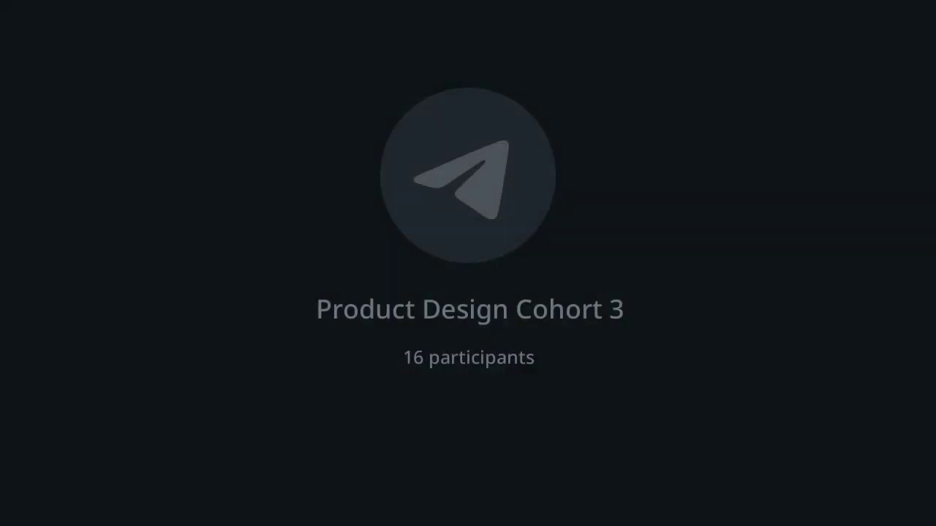
text(lad)
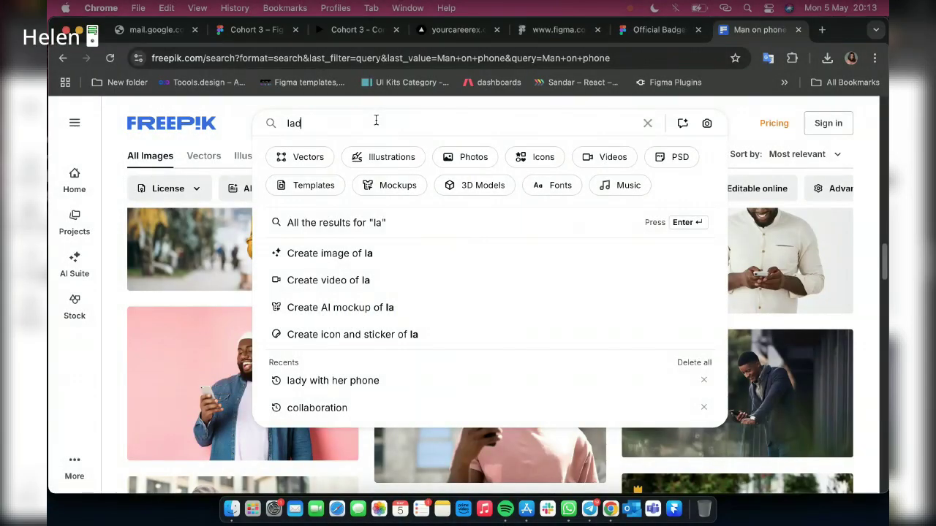
text(y)
key(Return)
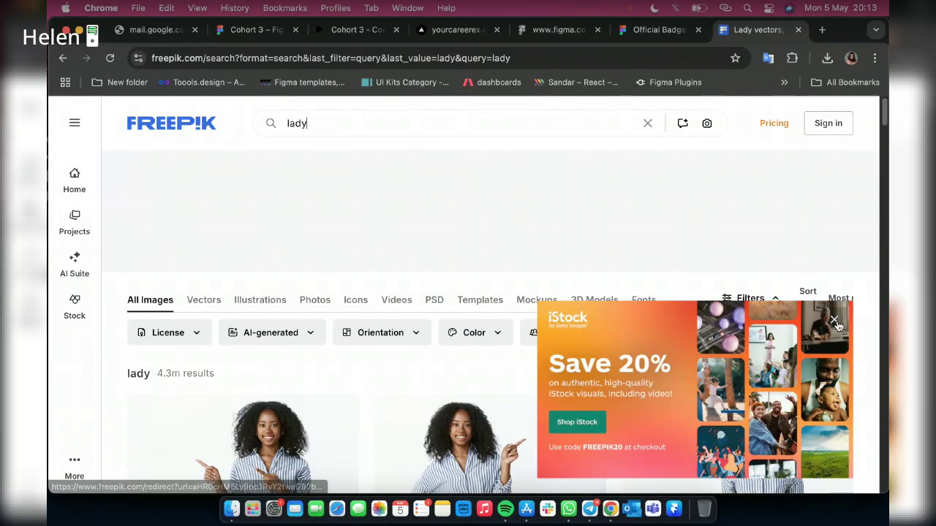
Copy the third 'lady' photo and paste it into the 46 × 46 circle in Figma
click(833, 319)
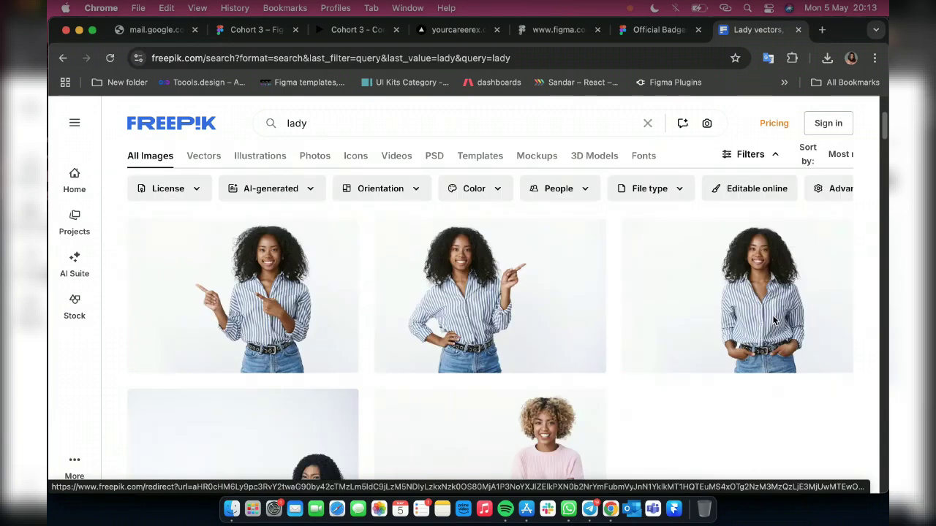
right_click(733, 314)
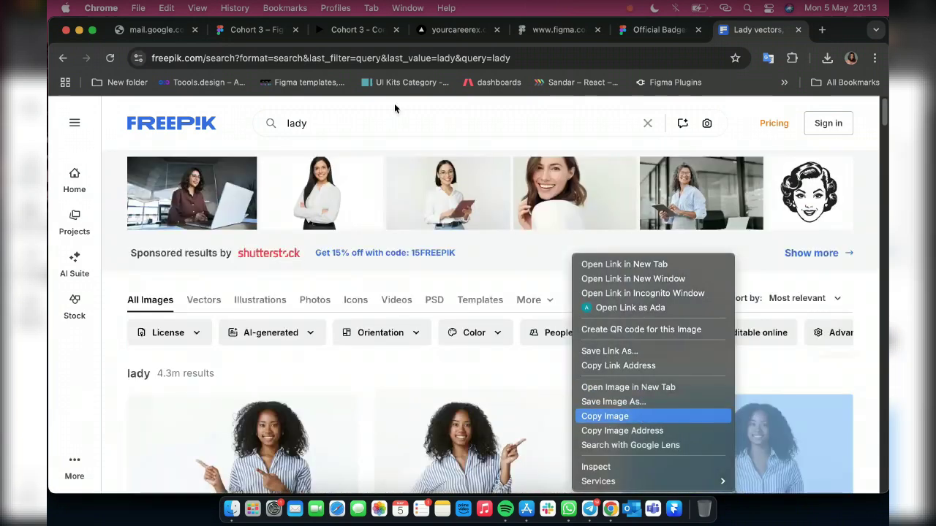
click(640, 416)
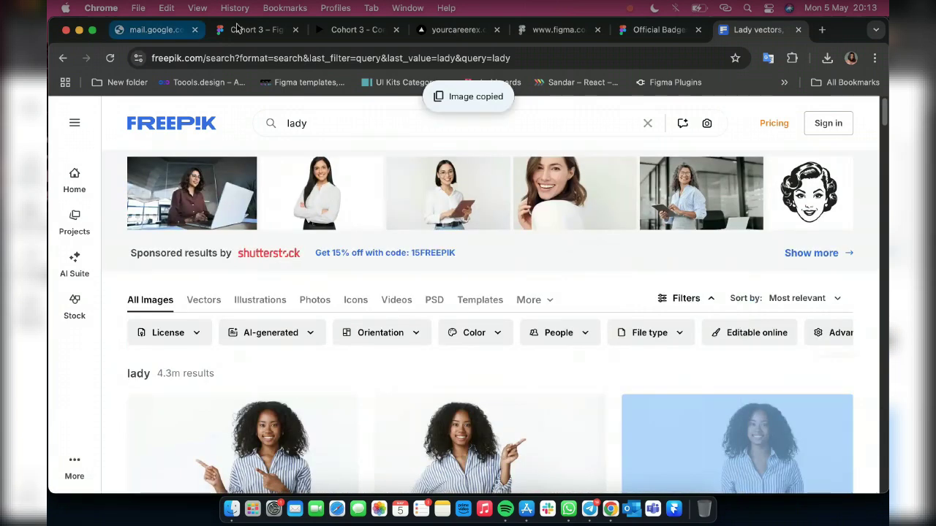
click(236, 30)
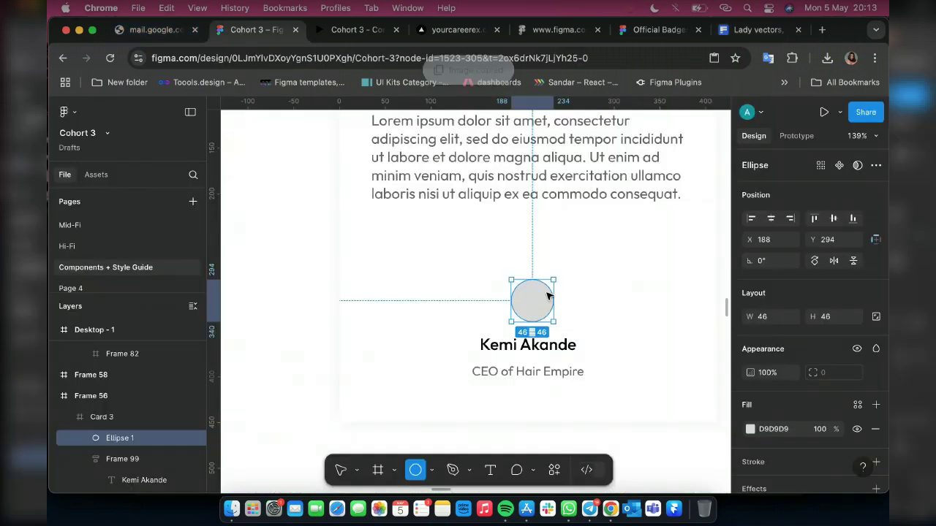
key(super+v)
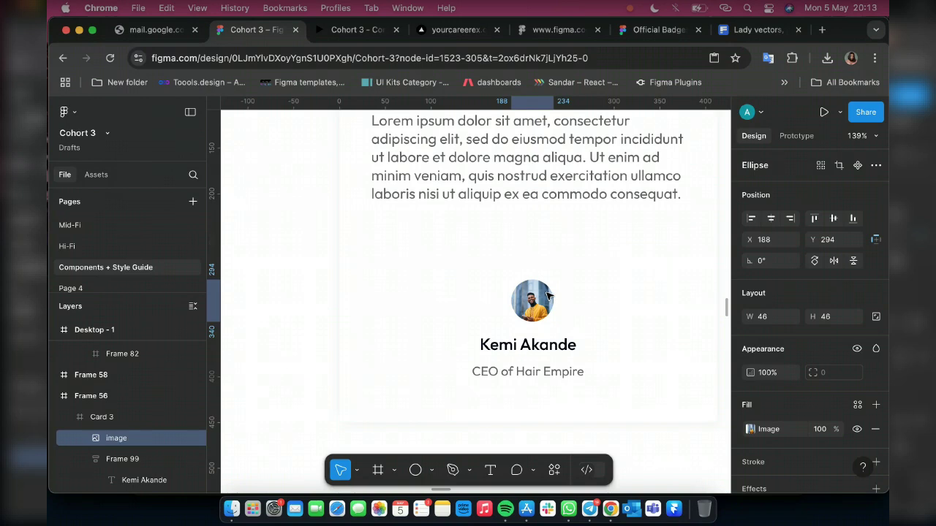
Copy the smiling woman's pink-background photo from the Freepik 'lady' results
click(753, 30)
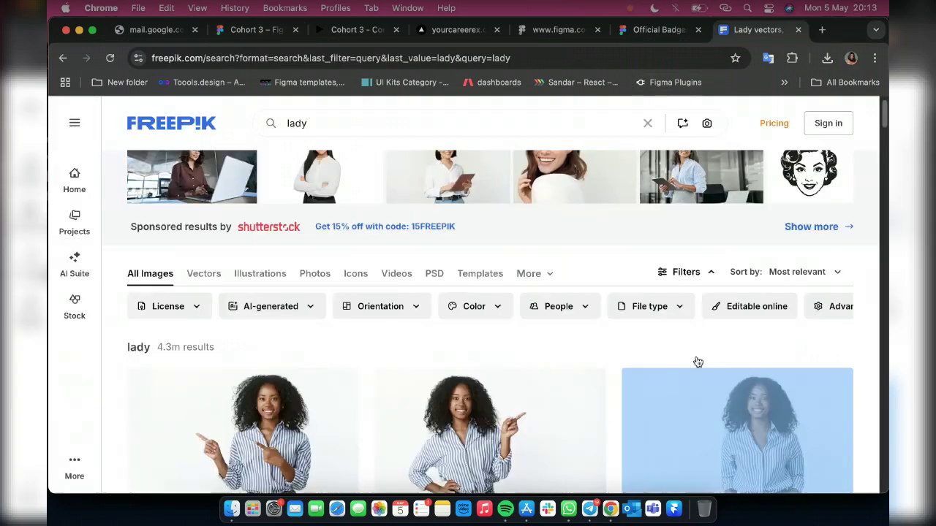
scroll(673, 368, down, 3)
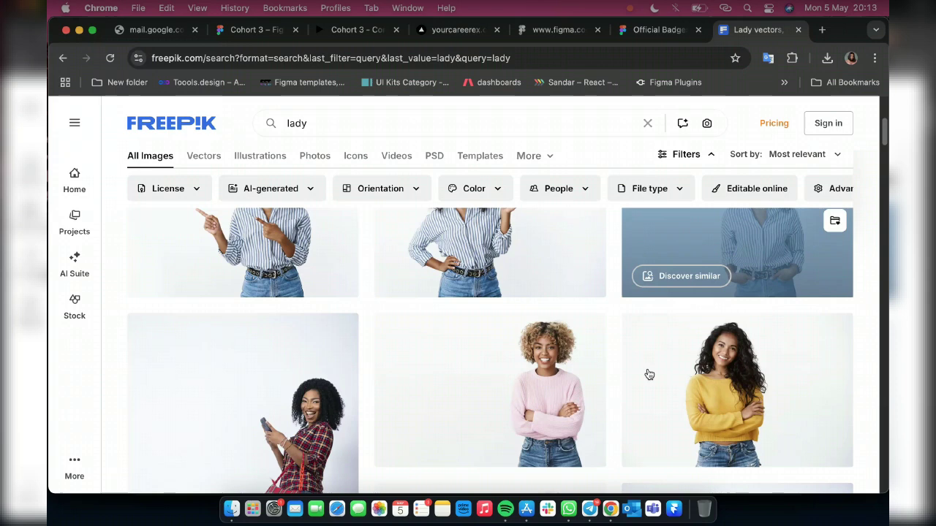
scroll(701, 387, down, 3)
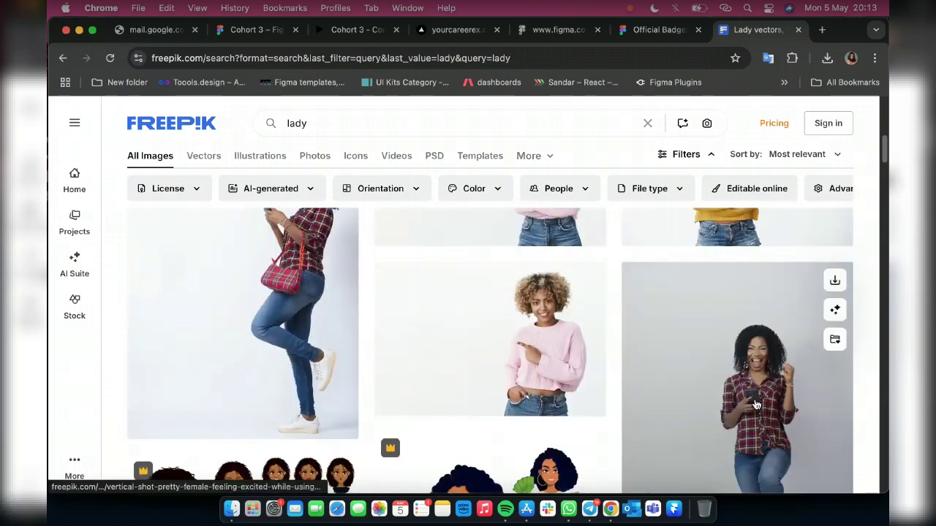
scroll(402, 324, down, 3)
scroll(431, 307, down, 3)
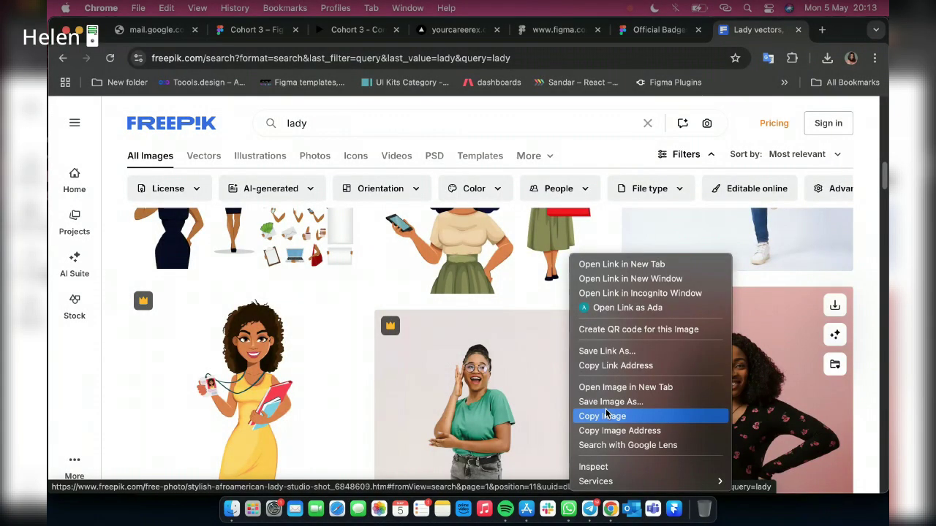
click(606, 415)
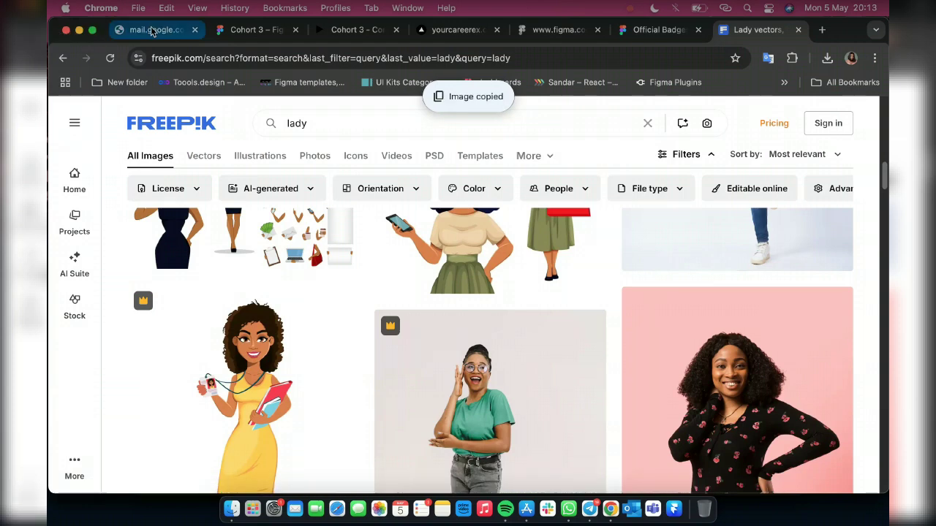
Paste the copied pink-background woman portrait into the 46 × 46 avatar circle, cropped to fit
click(252, 30)
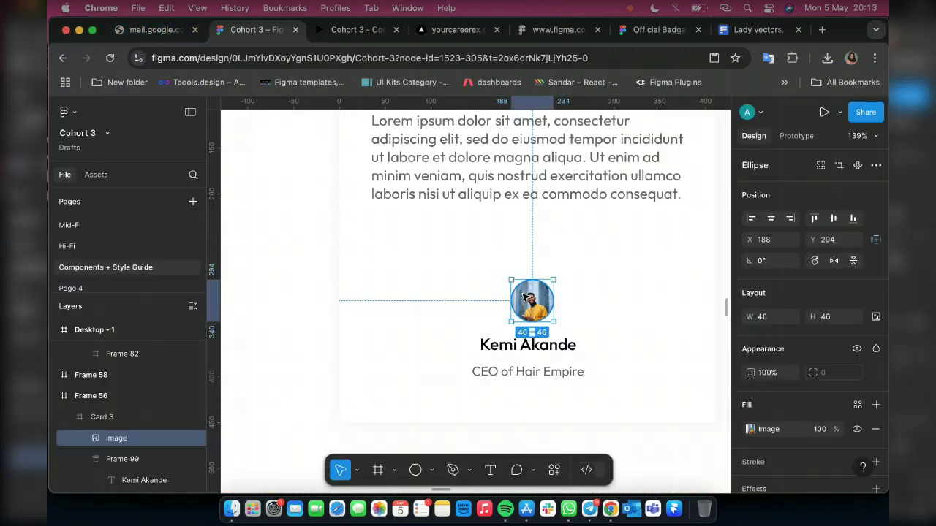
key(super+v)
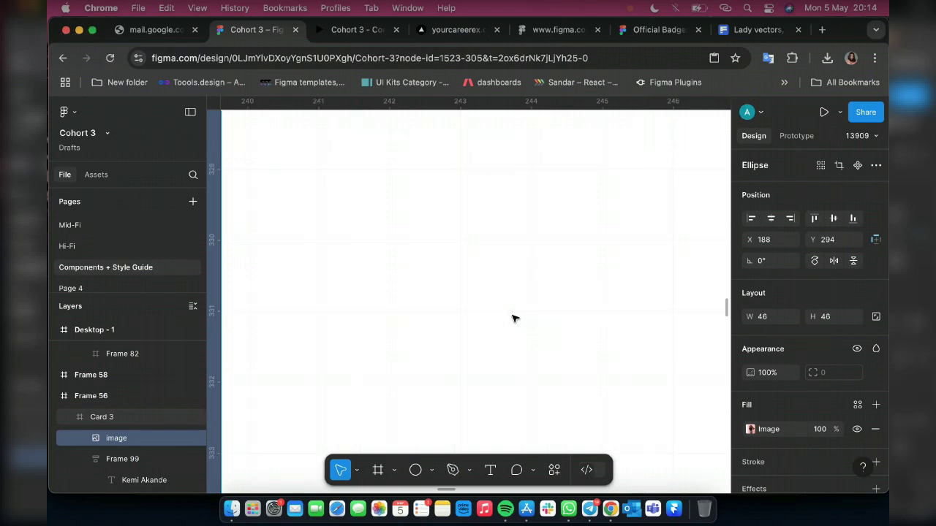
scroll(495, 318, down, 10)
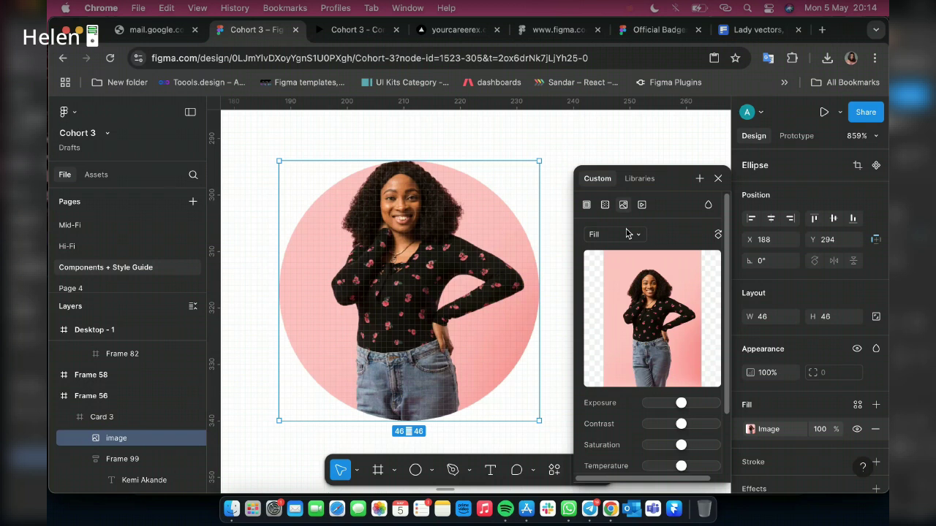
click(626, 233)
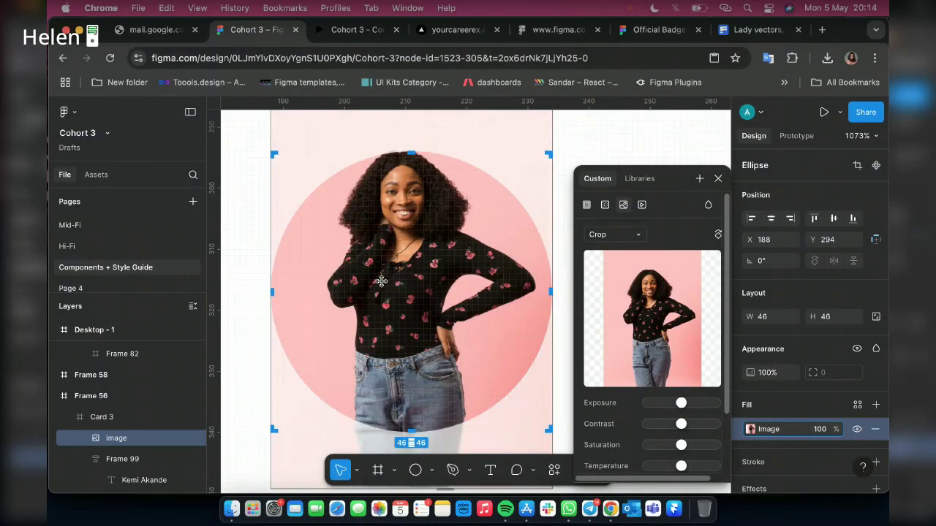
scroll(380, 281, down, 3)
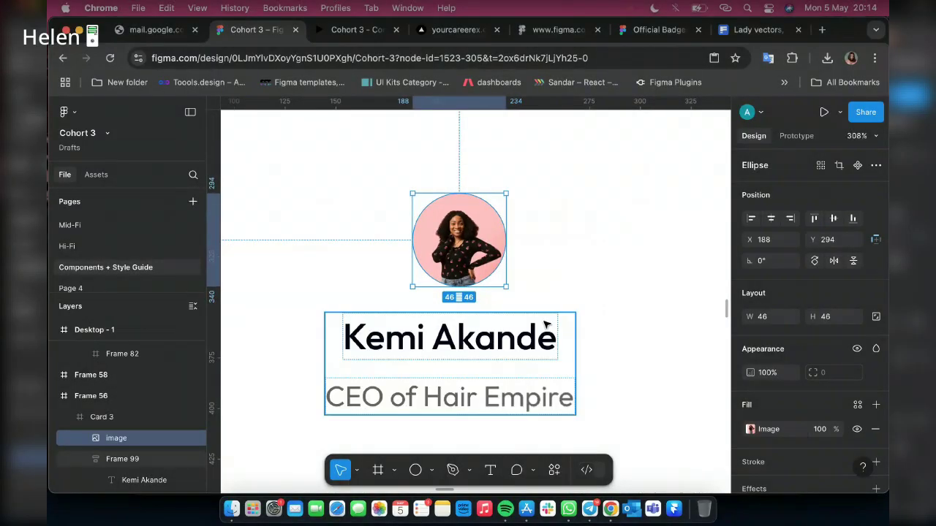
shift+click(545, 324)
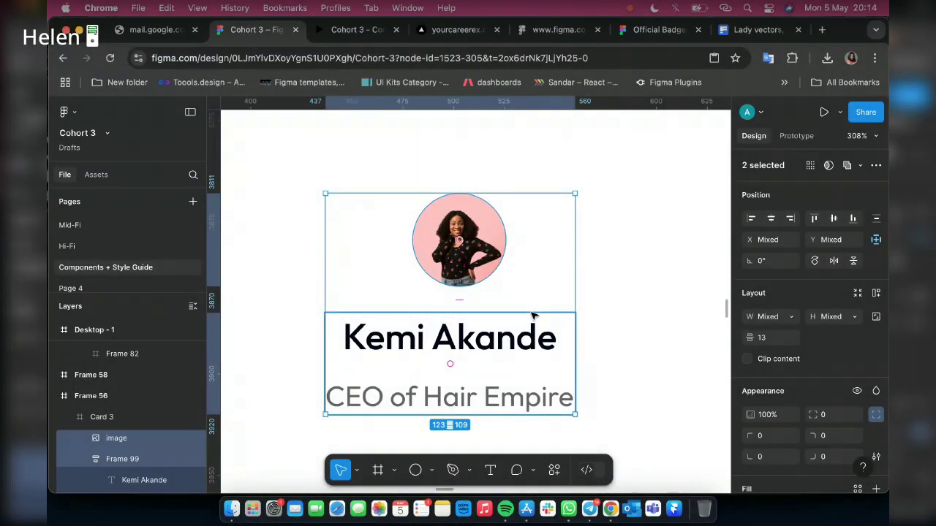
key(shift+a)
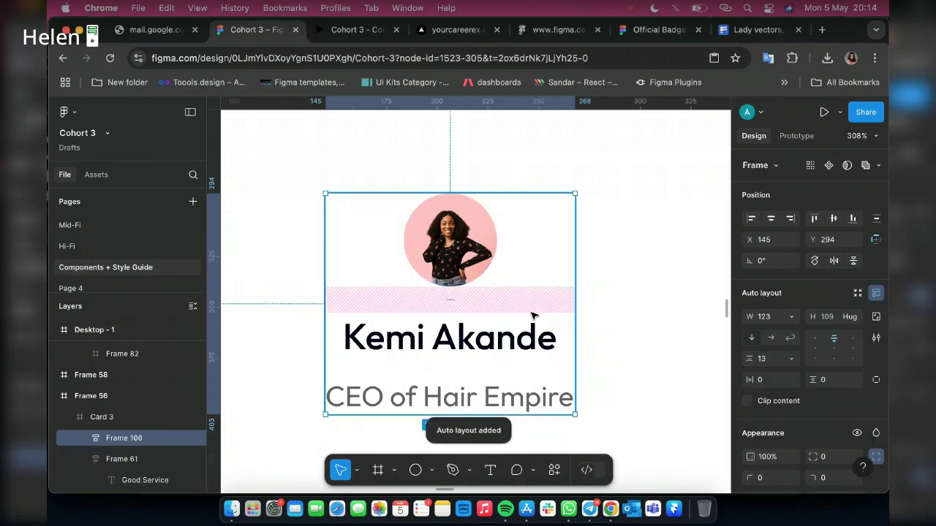
scroll(533, 315, down, 3)
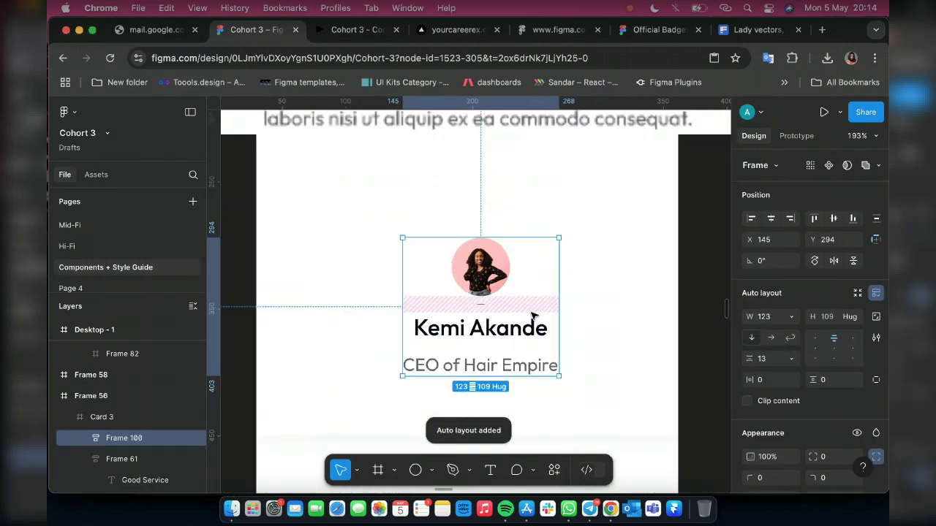
scroll(533, 315, down, 4)
scroll(511, 331, up, 3)
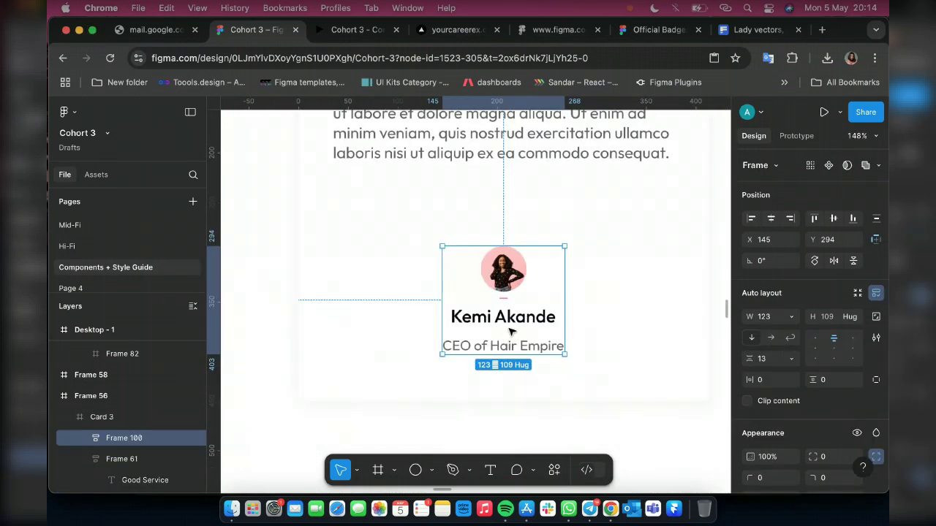
scroll(510, 331, up, 4)
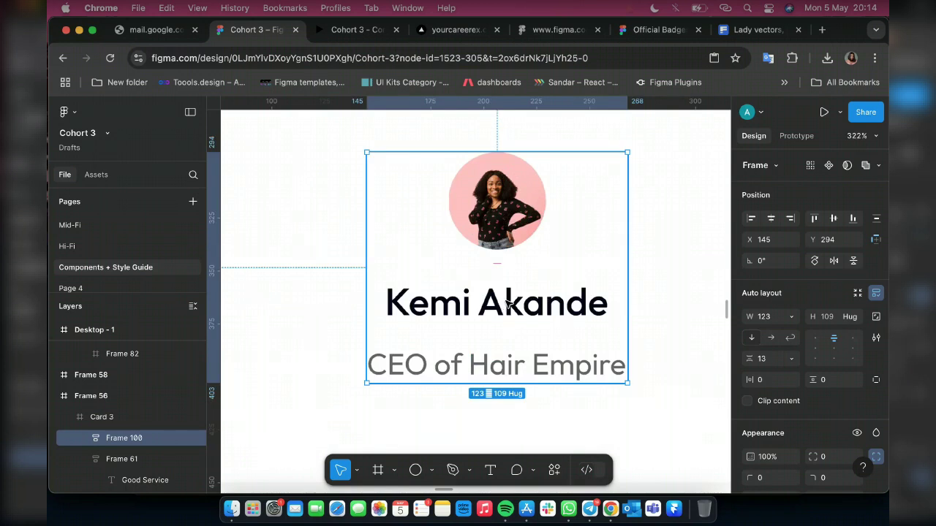
Set the name-to-title gap to 2 and the gap below the photo to 10
double_click(510, 344)
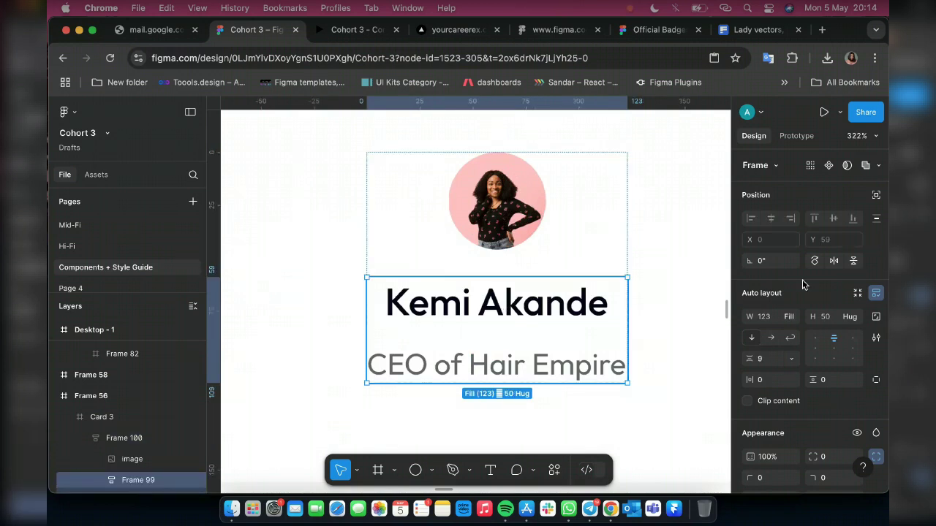
click(766, 357)
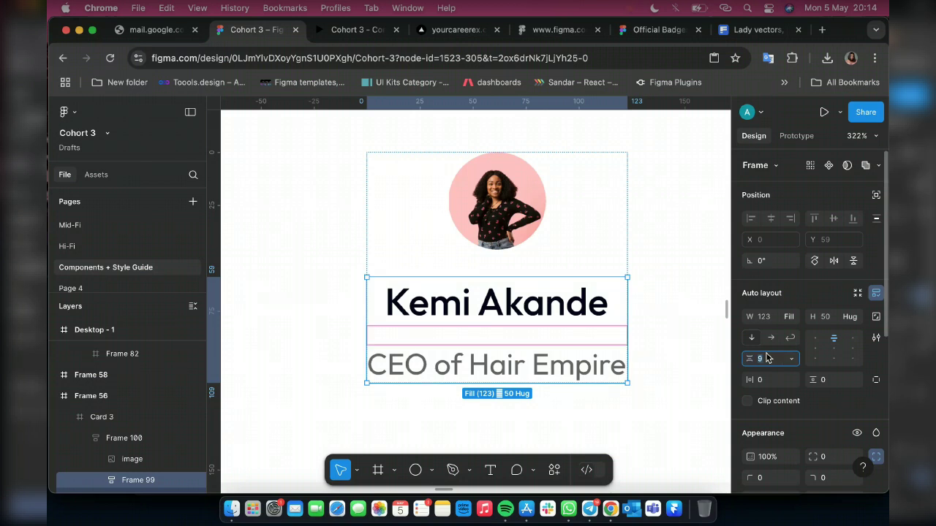
text(2)
key(Return)
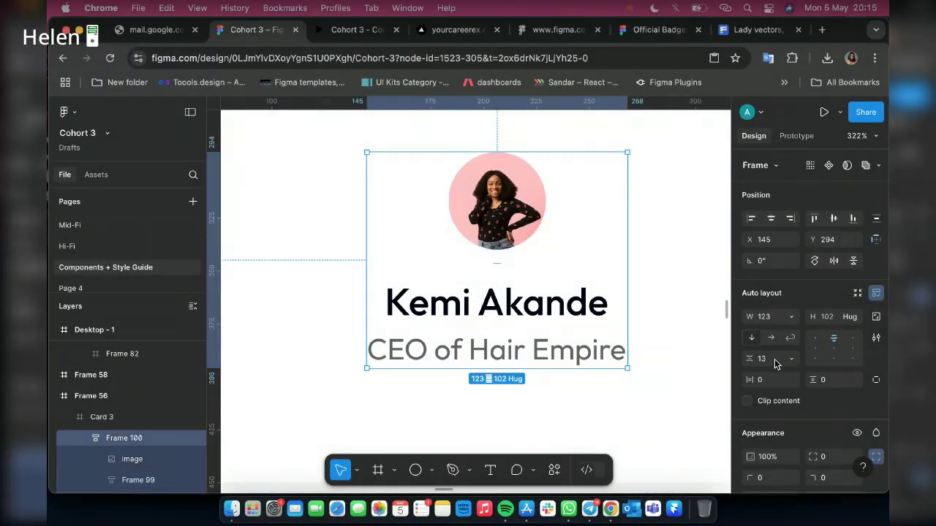
click(776, 364)
text(10)
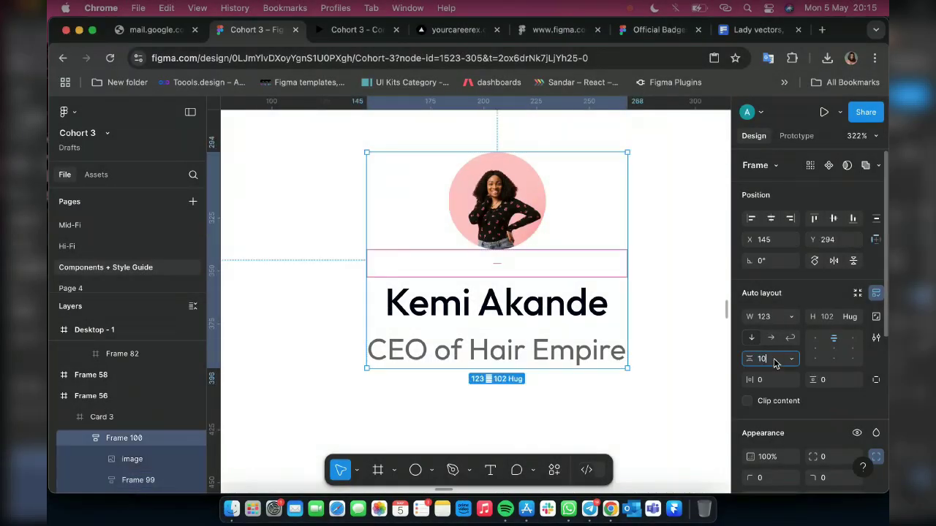
key(Return)
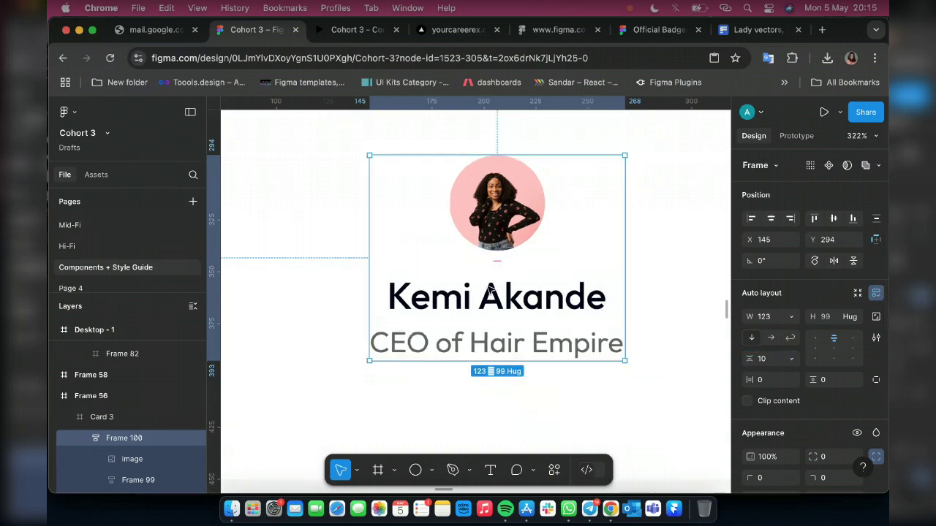
scroll(489, 289, down, 5)
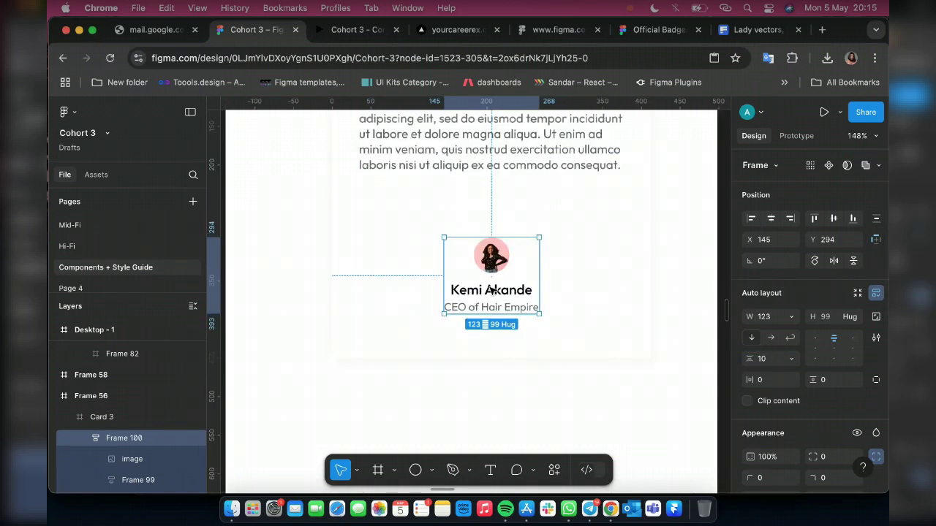
scroll(491, 285, down, 4)
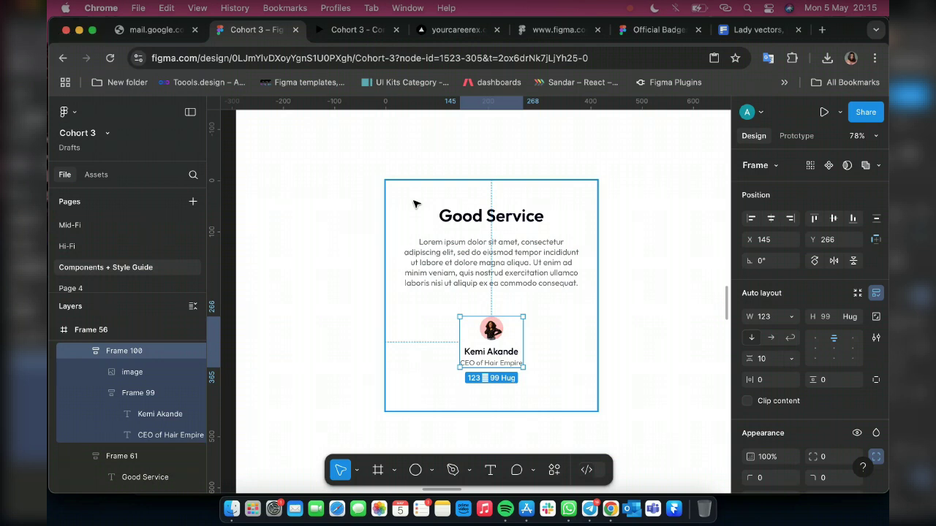
Add auto layout to Card 3 with a 50 gap, 35 horizontal and 20 vertical padding
click(413, 209)
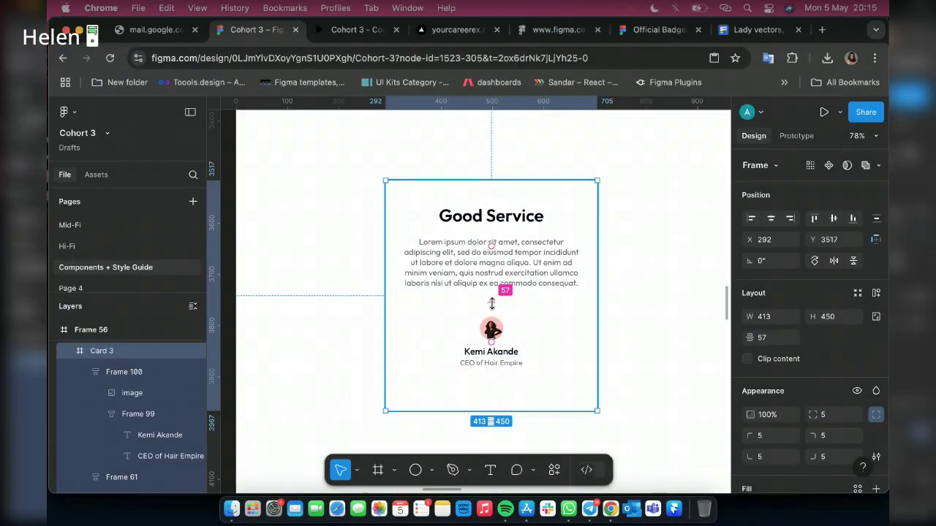
click(774, 340)
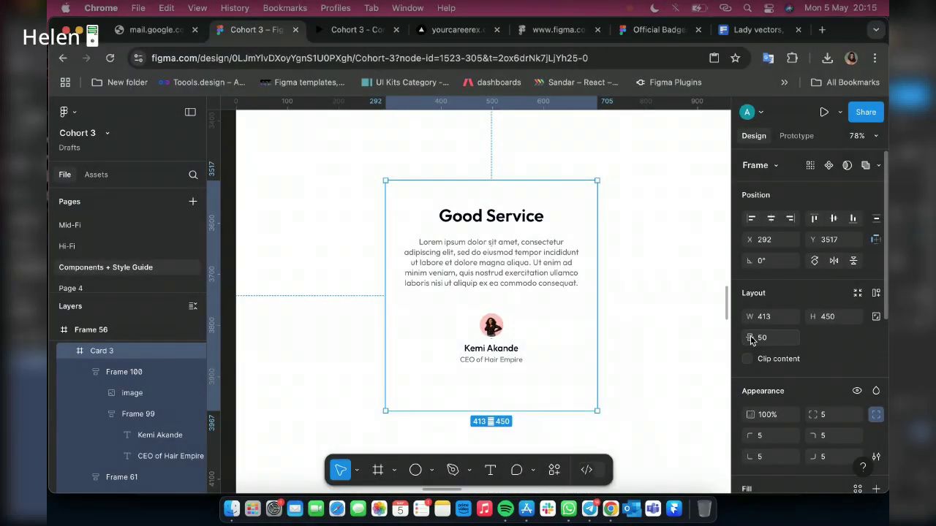
key(shift+a)
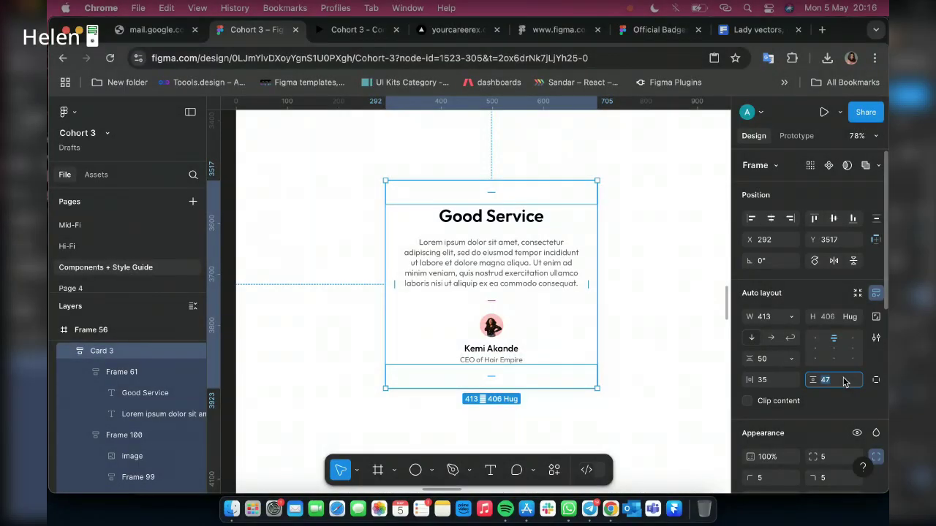
text(20)
key(Return)
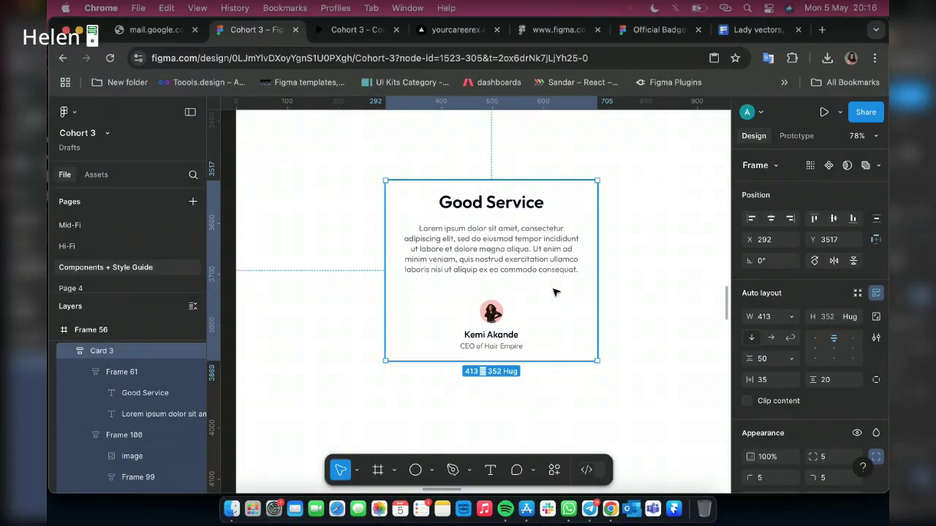
scroll(554, 293, down, 10)
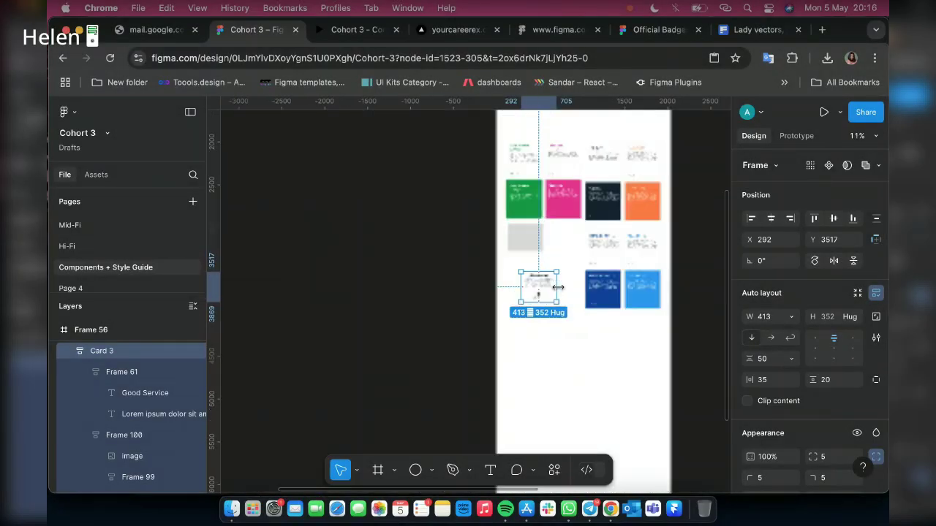
Make the Good Service card a component and rename its layer 'Testimonial Card'
scroll(558, 287, up, 5)
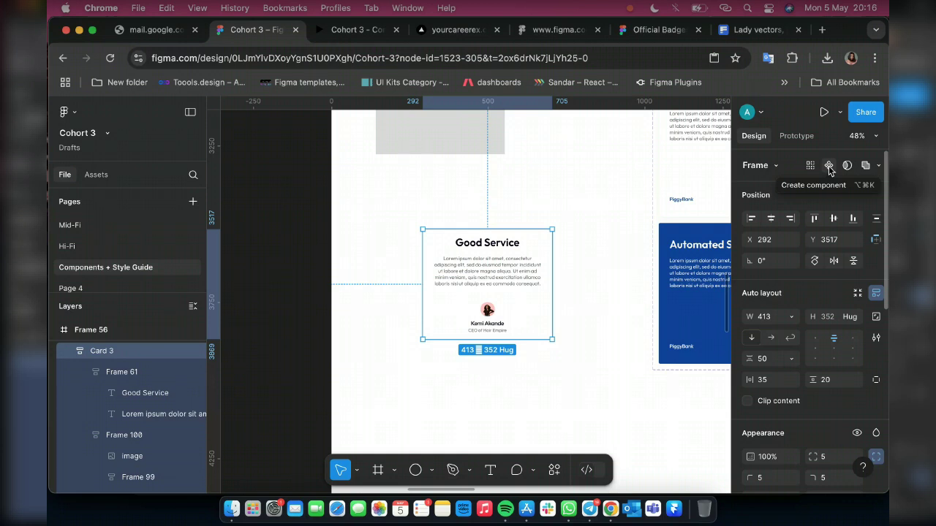
click(828, 167)
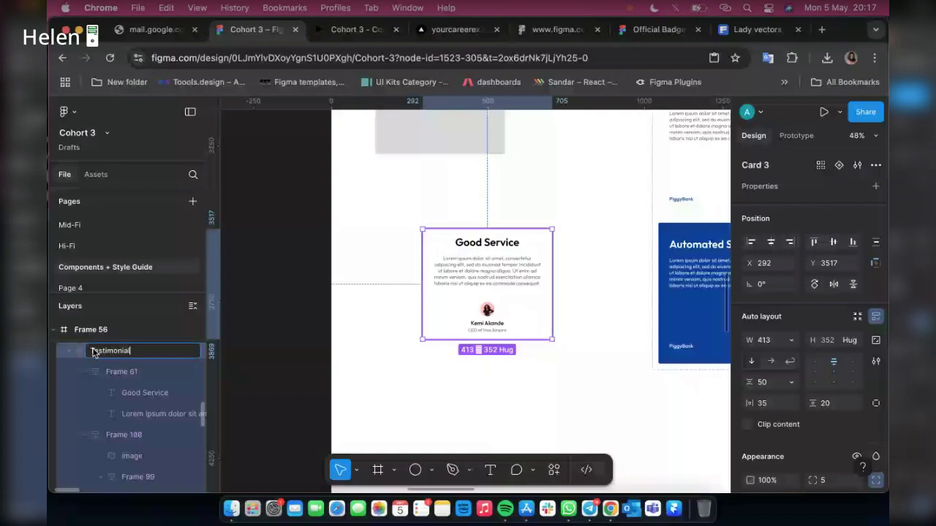
text(Card)
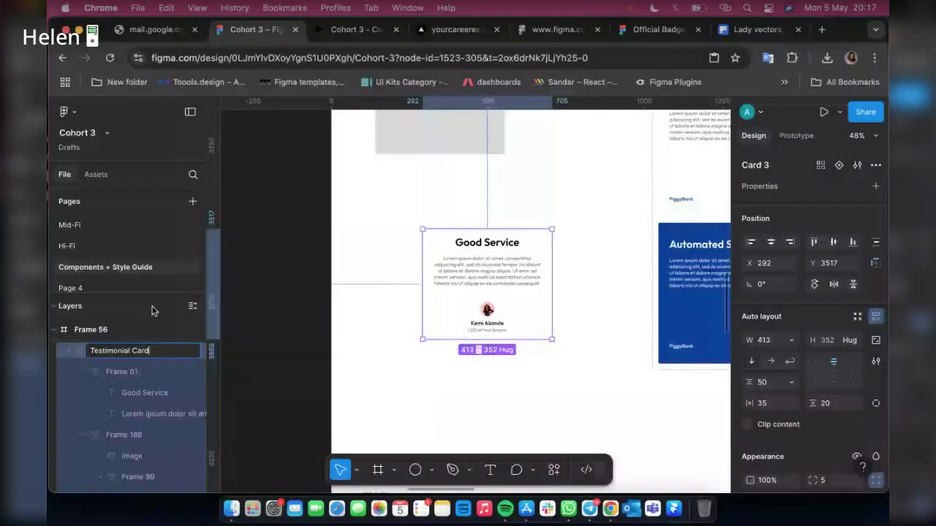
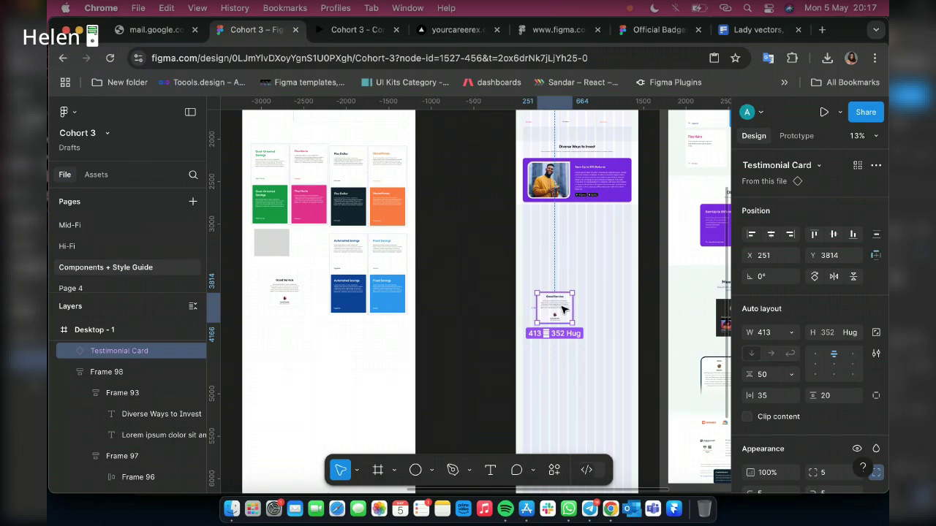
Pan the canvas to bring the duplicated heading block and purple card into view
scroll(553, 245, right, 3)
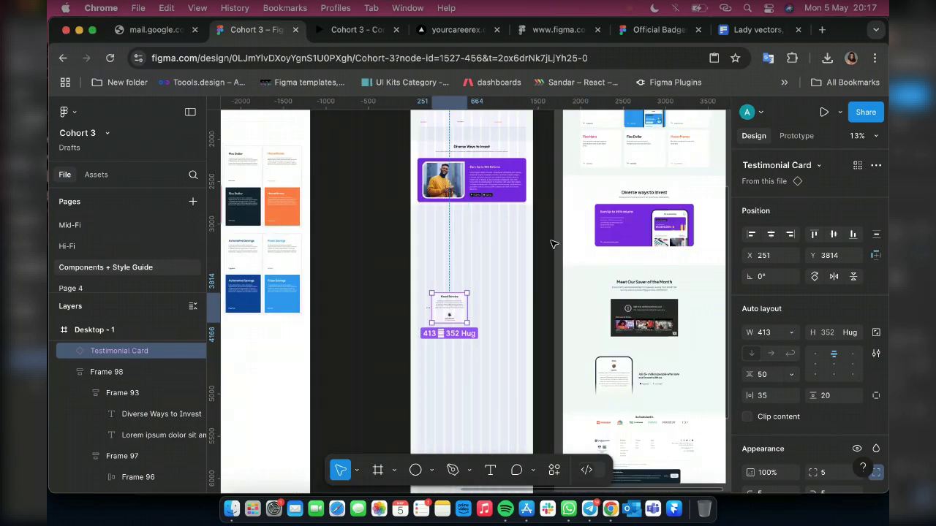
scroll(428, 194, up, 2)
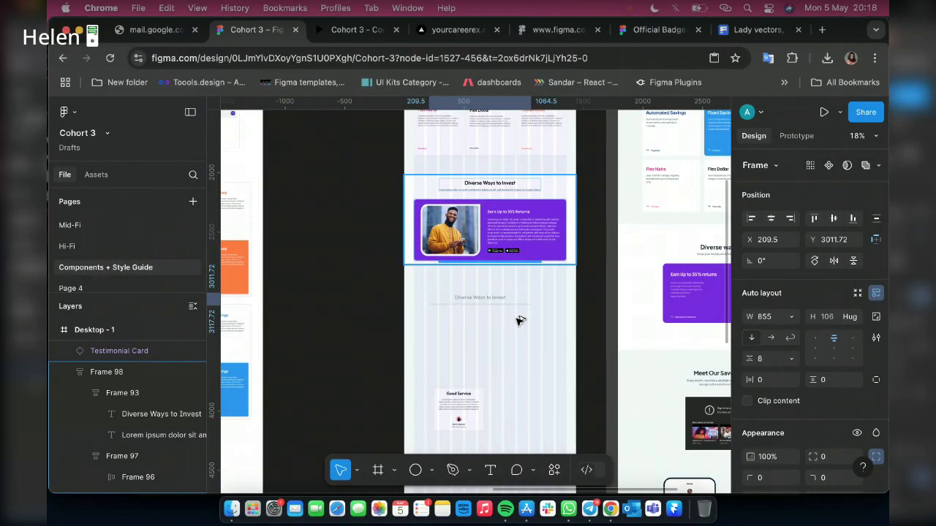
Drag the copied heading block, Frame 99, below the purple investment card
drag(518, 317, 529, 306)
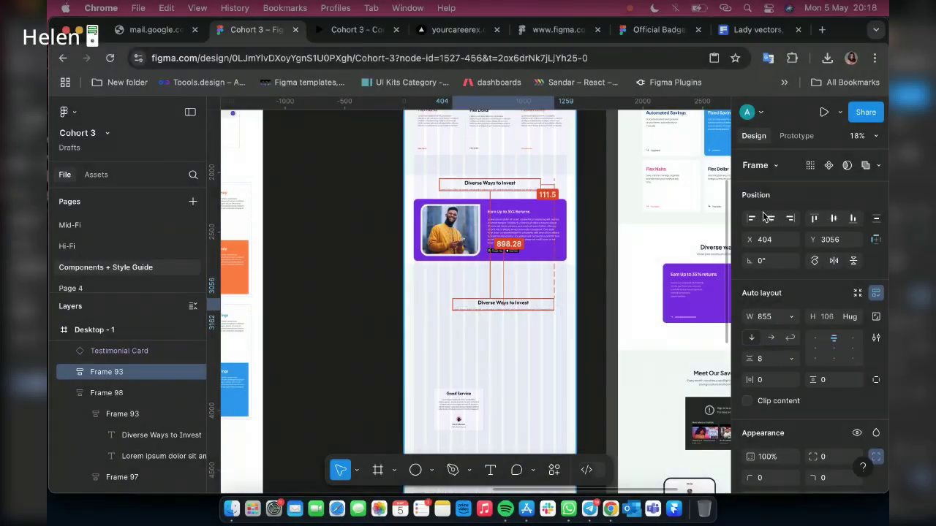
drag(478, 241, 480, 307)
scroll(513, 202, up, 3)
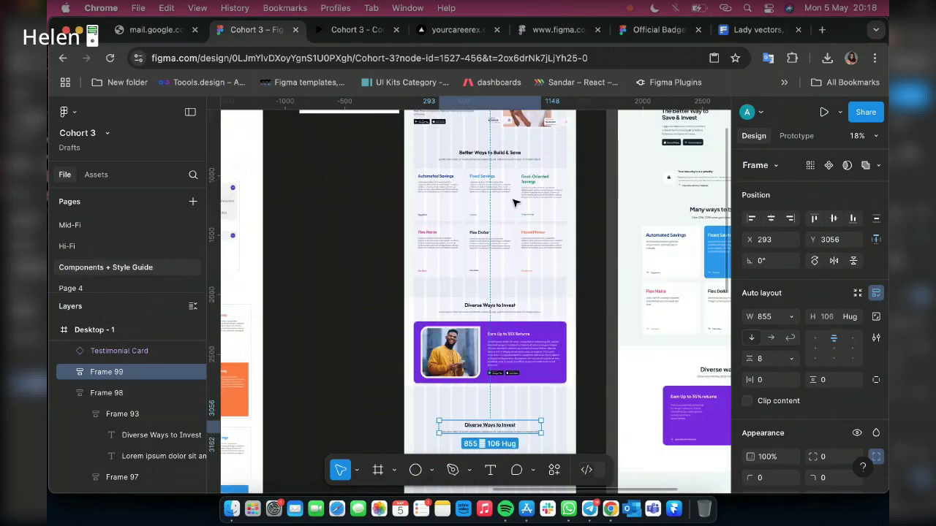
scroll(513, 203, up, 2)
Nudge the Diverse Ways to Invest section, Frame 98, up to leave a 70 gap
click(512, 193)
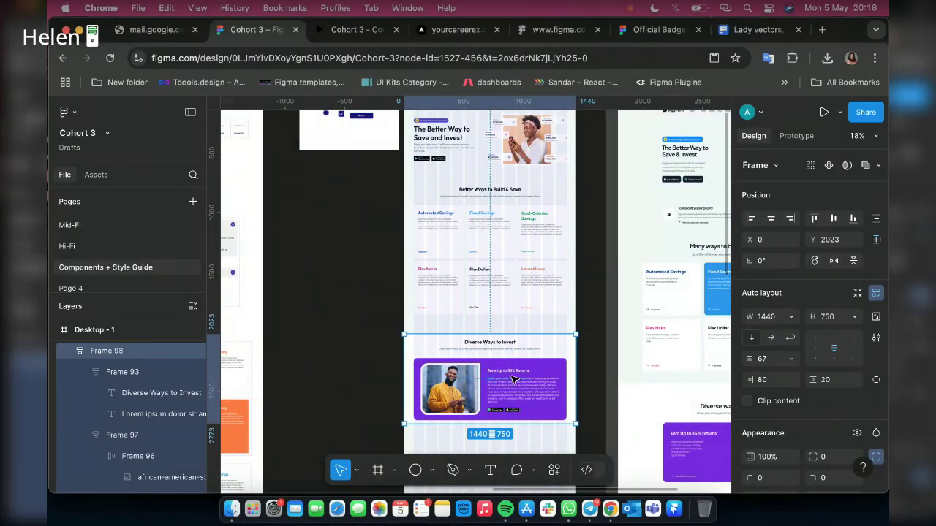
scroll(504, 371, up, 10)
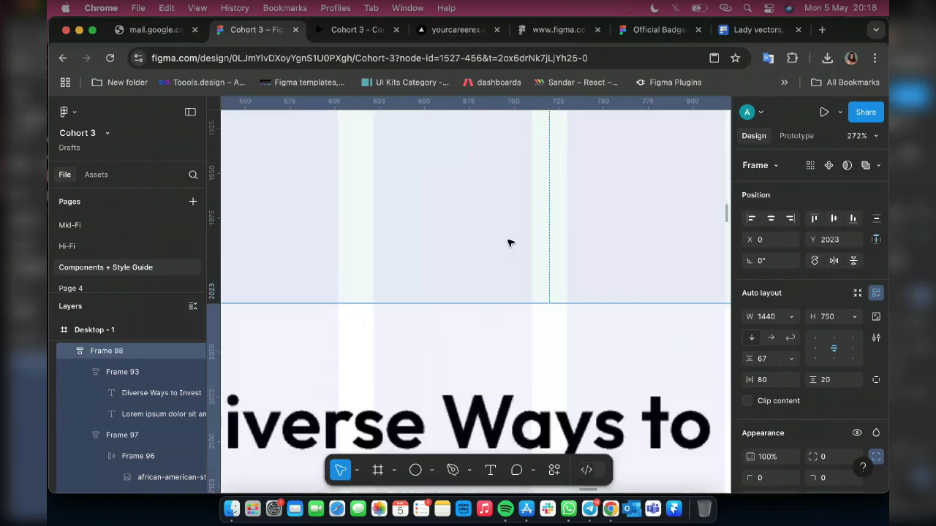
scroll(511, 247, down, 5)
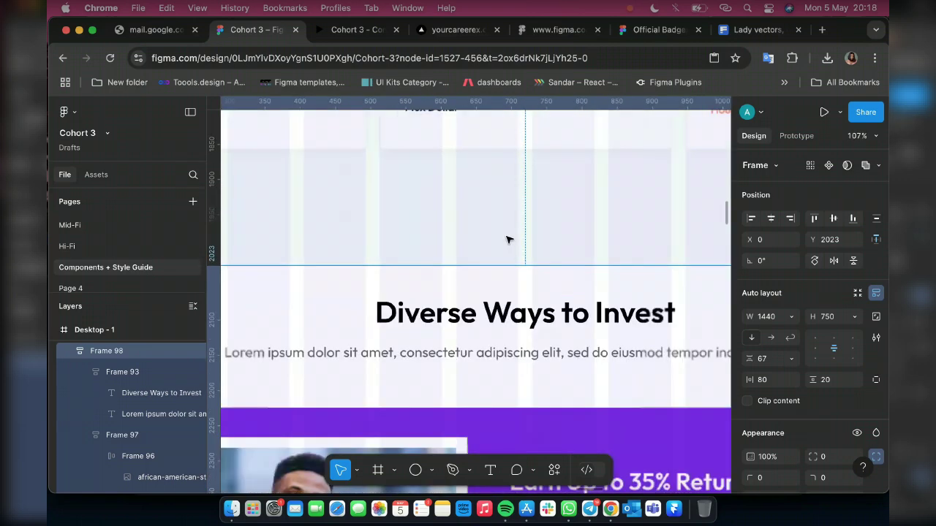
scroll(509, 239, down, 4)
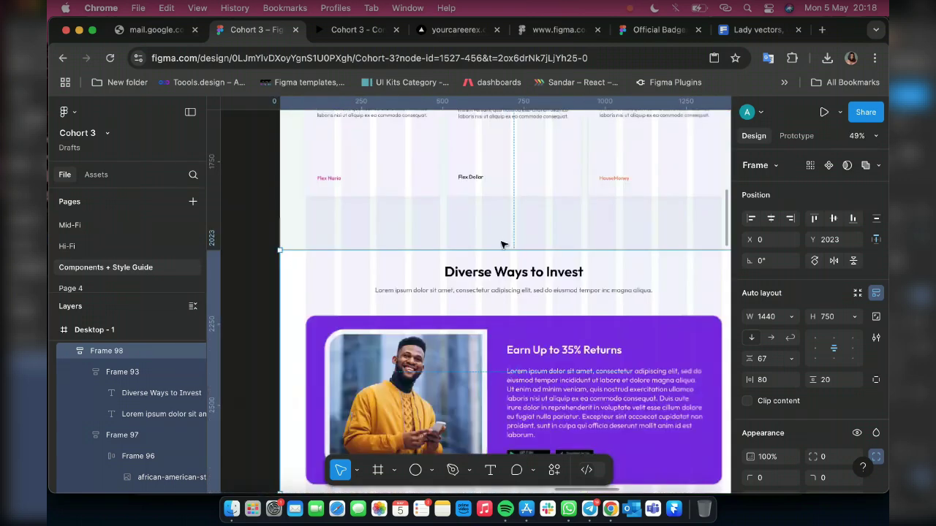
scroll(505, 241, down, 2)
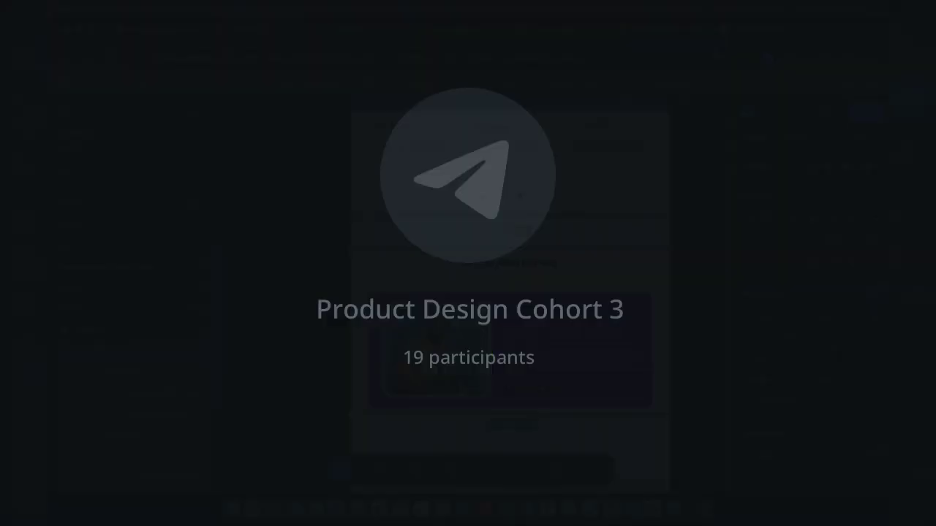
key(shift+Up)
key(shift+Up)
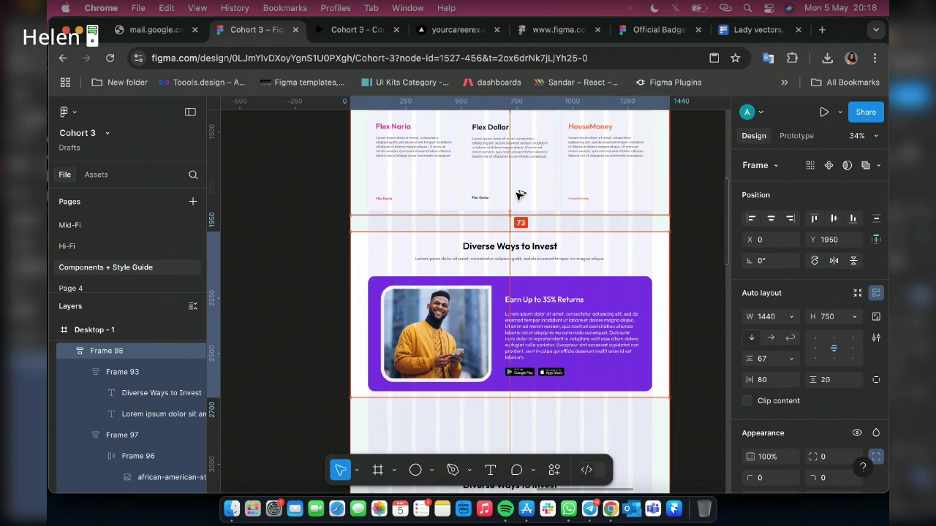
key(Up)
key(Up)
key(Up)
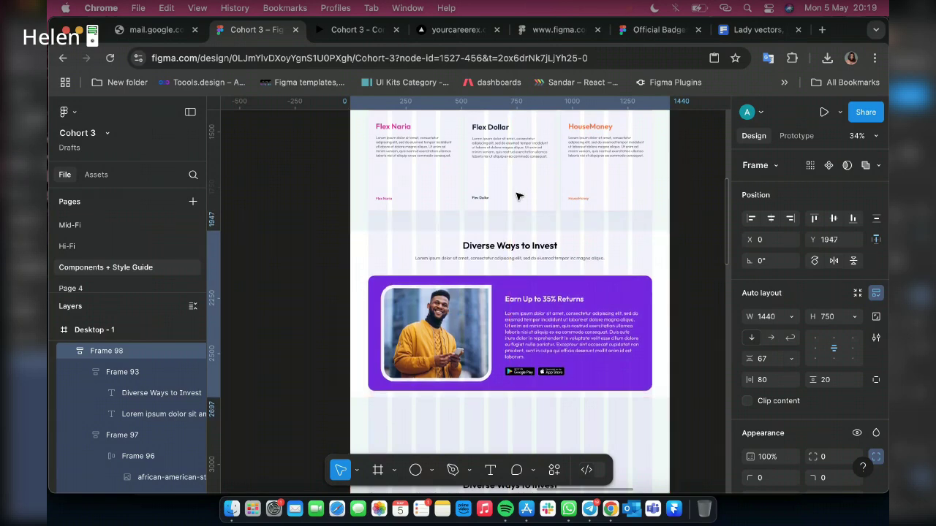
scroll(524, 215, down, 5)
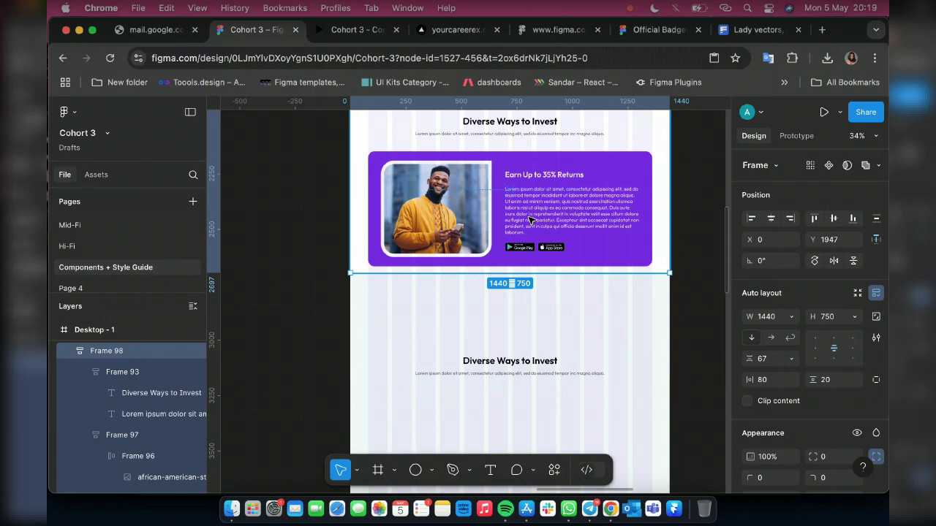
scroll(531, 219, down, 2)
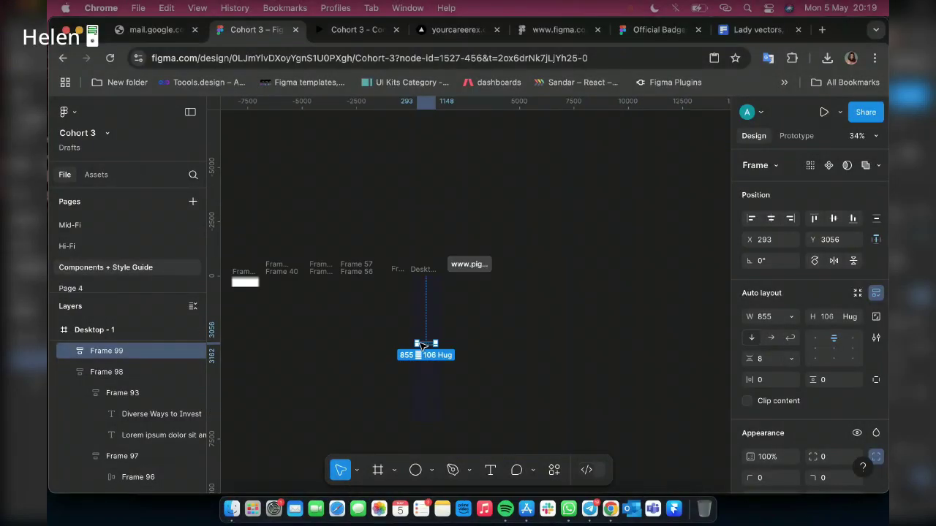
scroll(433, 343, up, 6)
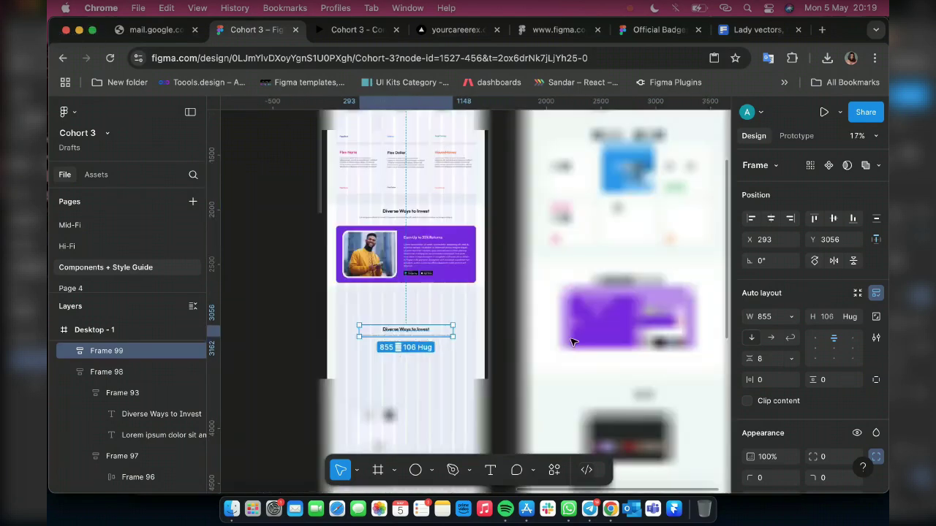
scroll(600, 343, down, 2)
scroll(625, 345, down, 5)
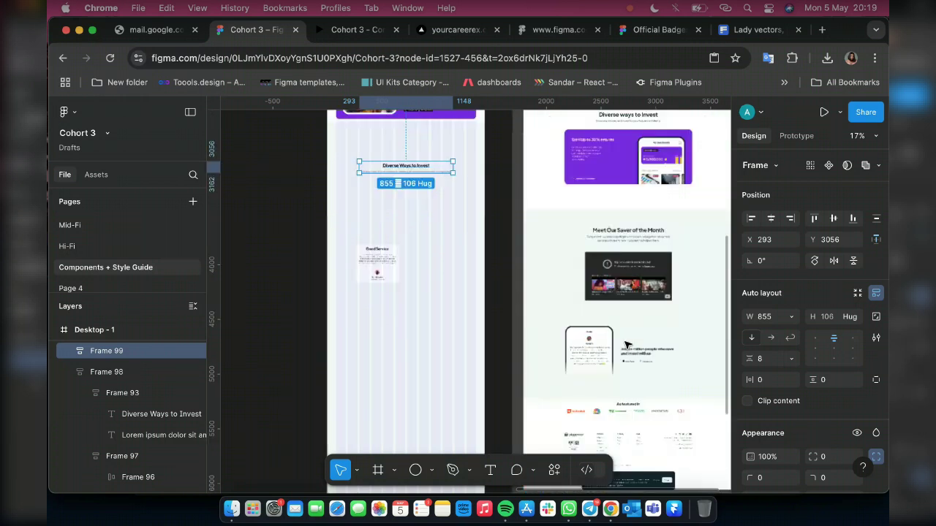
scroll(625, 345, up, 2)
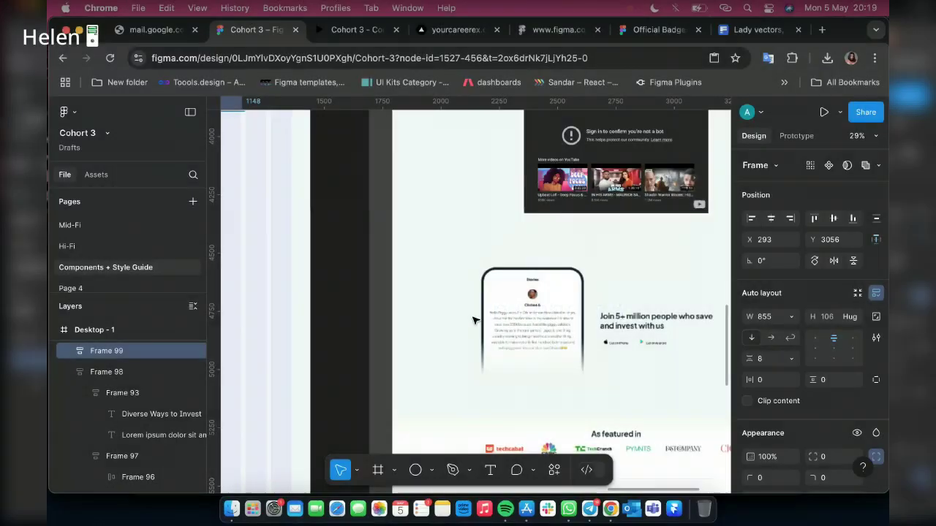
scroll(475, 277, down, 1)
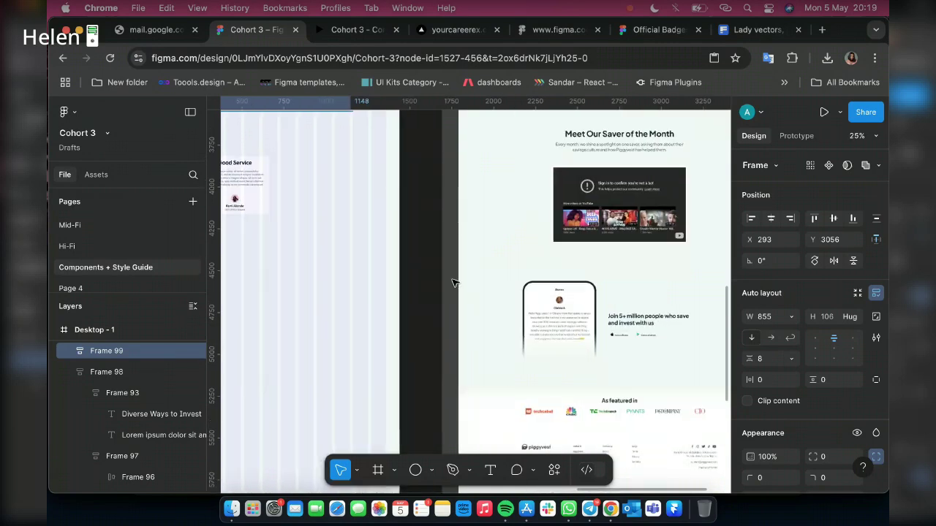
scroll(446, 281, left, 3)
scroll(439, 280, up, 5)
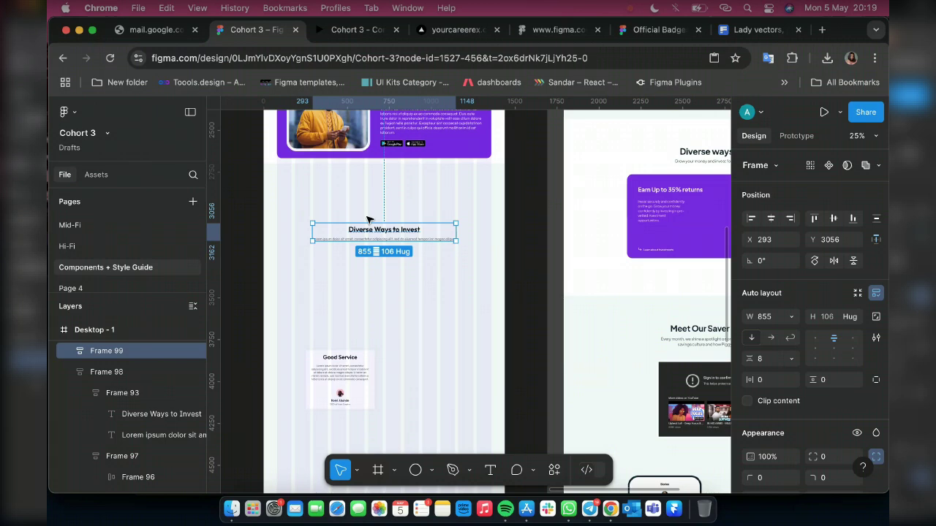
scroll(366, 216, up, 10)
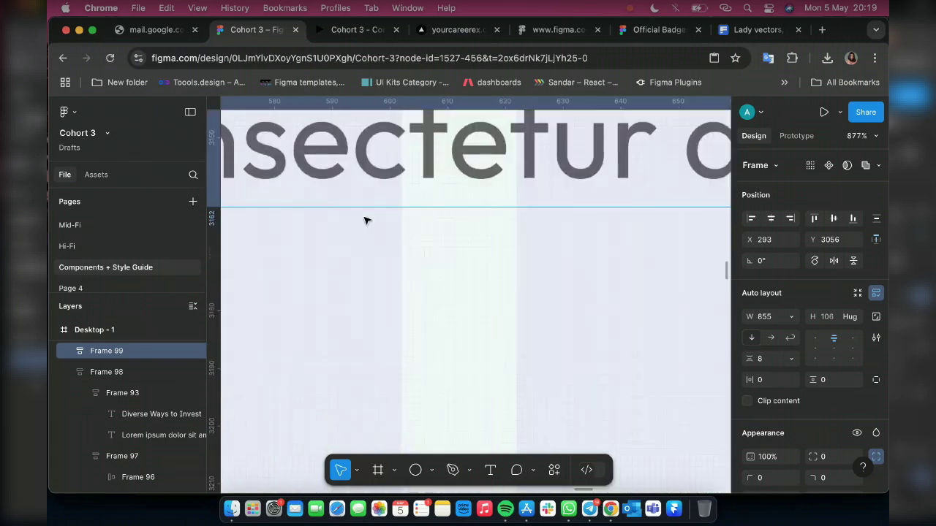
scroll(379, 241, down, 8)
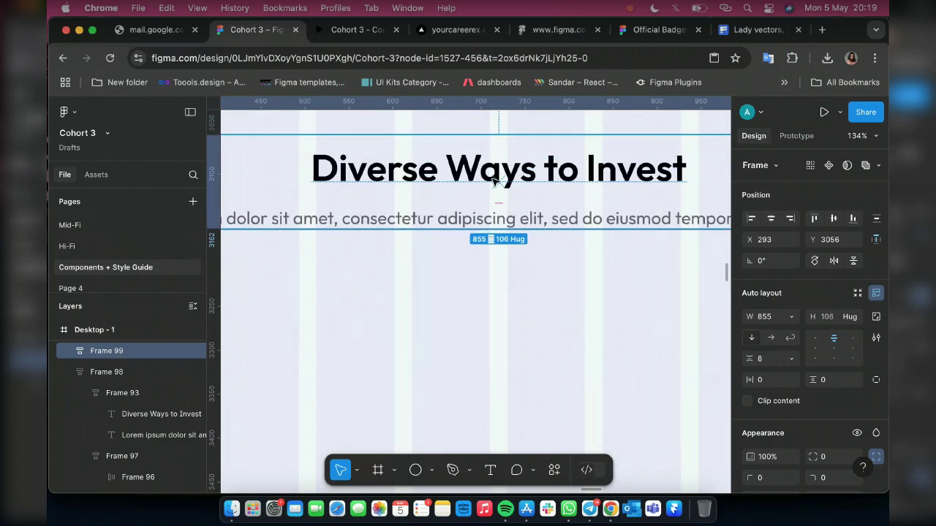
Retype the copied heading as 'Hear What 5+ Millions people says About Us'
double_click(493, 178)
double_click(493, 179)
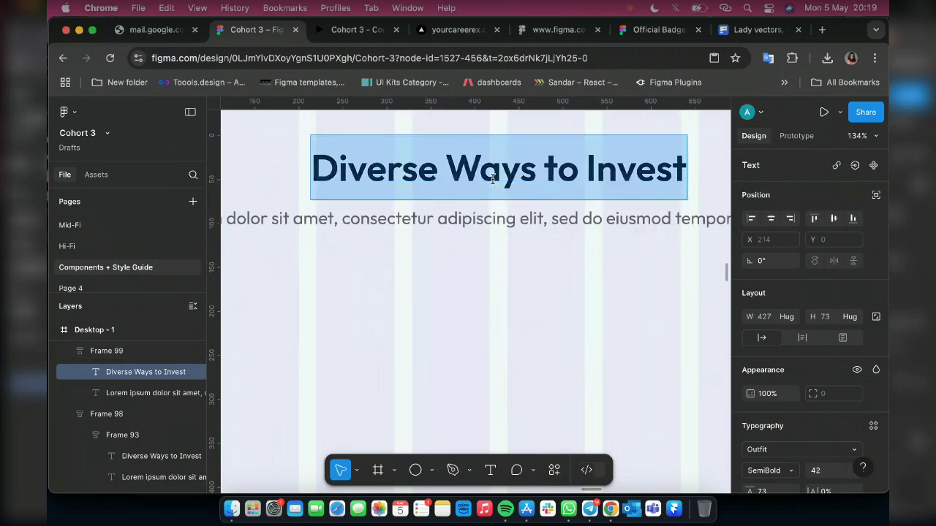
text(H)
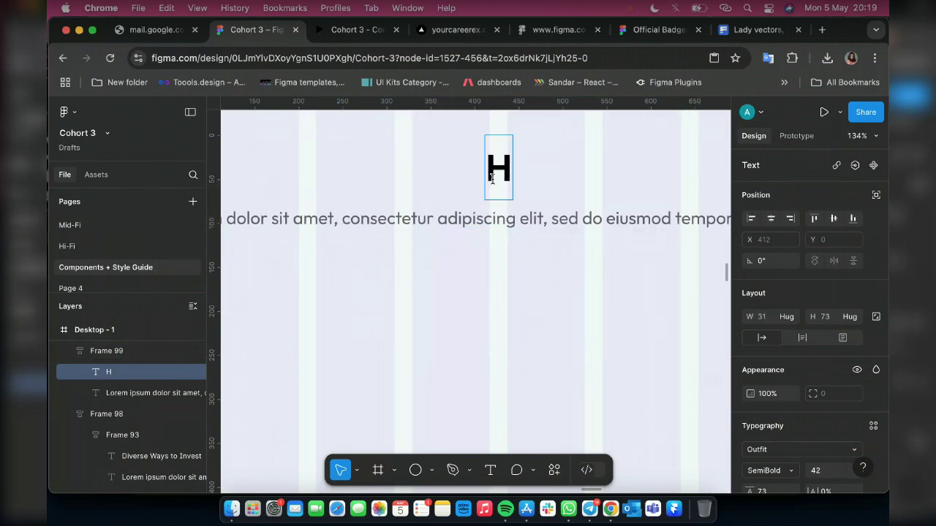
text(ea)
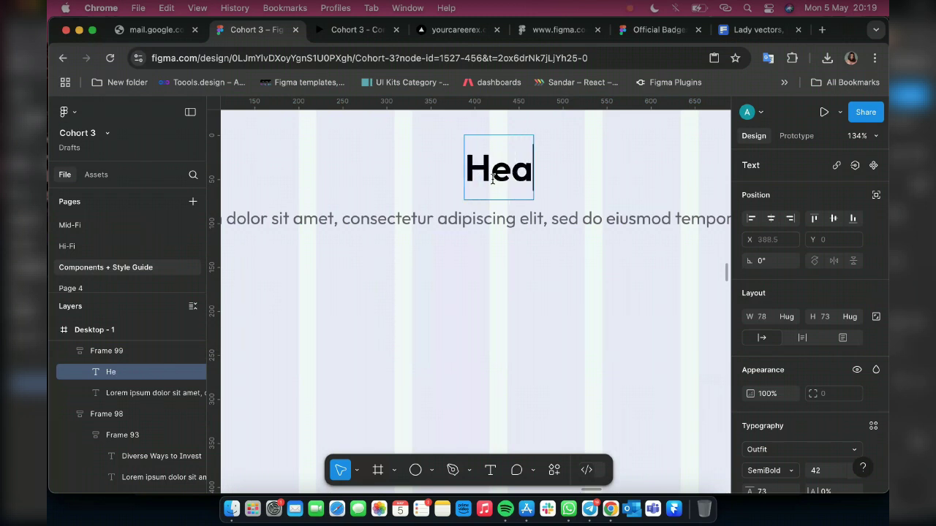
text(r W)
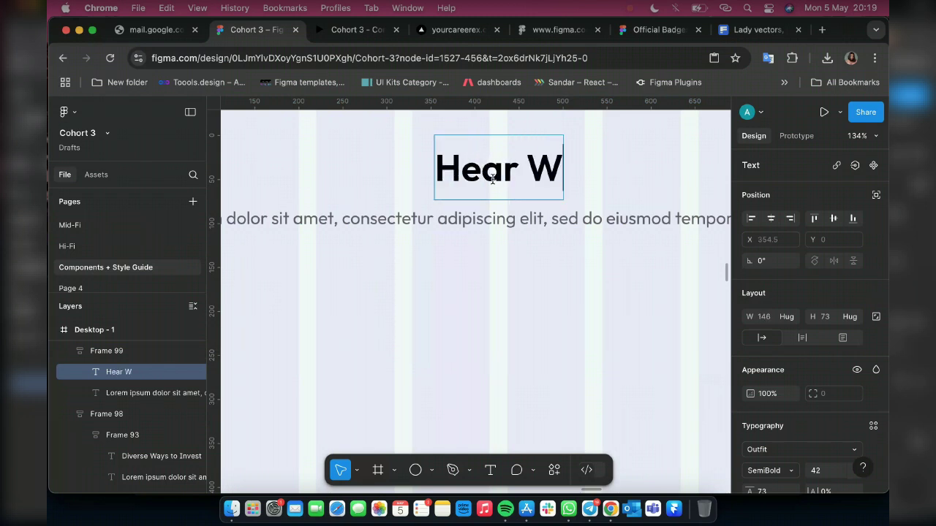
text(hat 5)
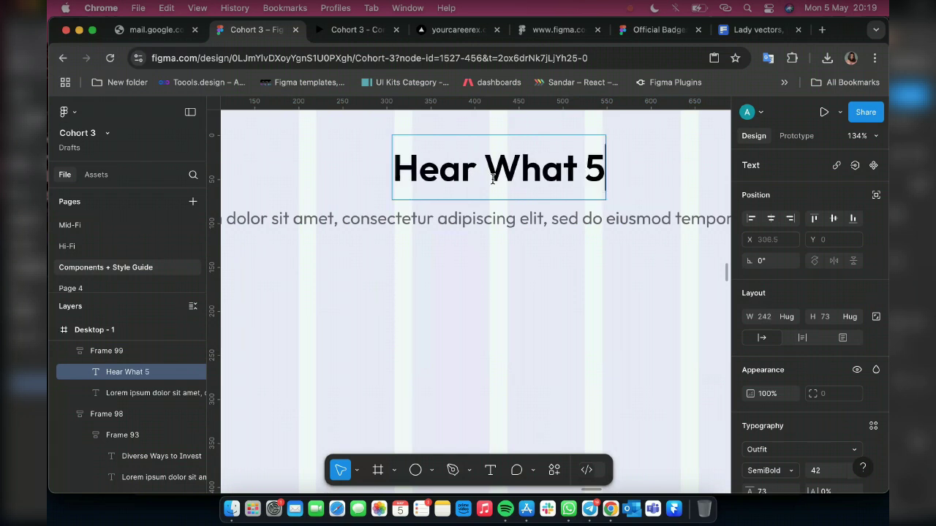
text(+ Mil)
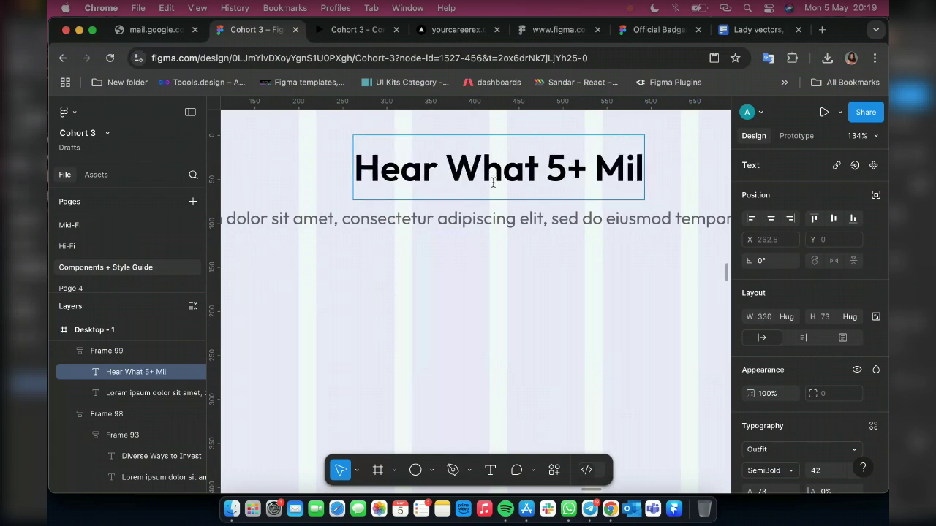
text(i)
key(BackSpace)
text(li)
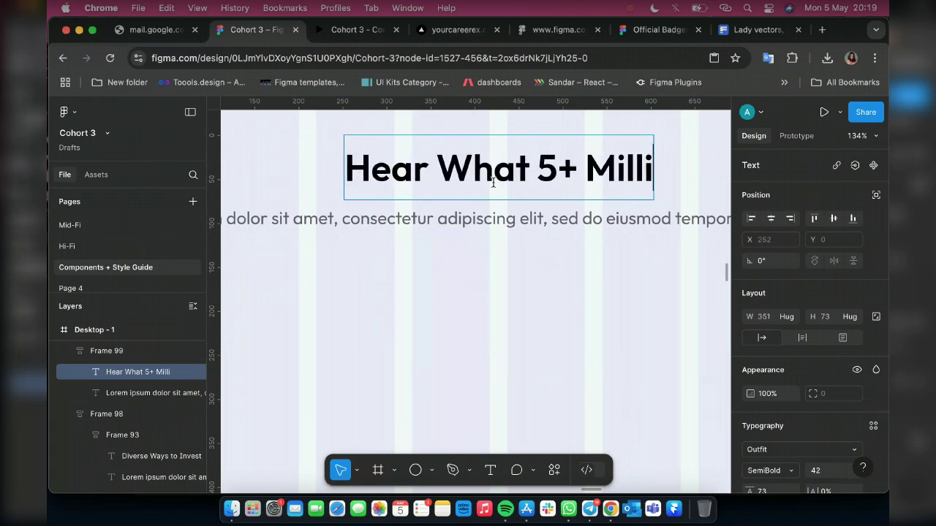
text(ons people)
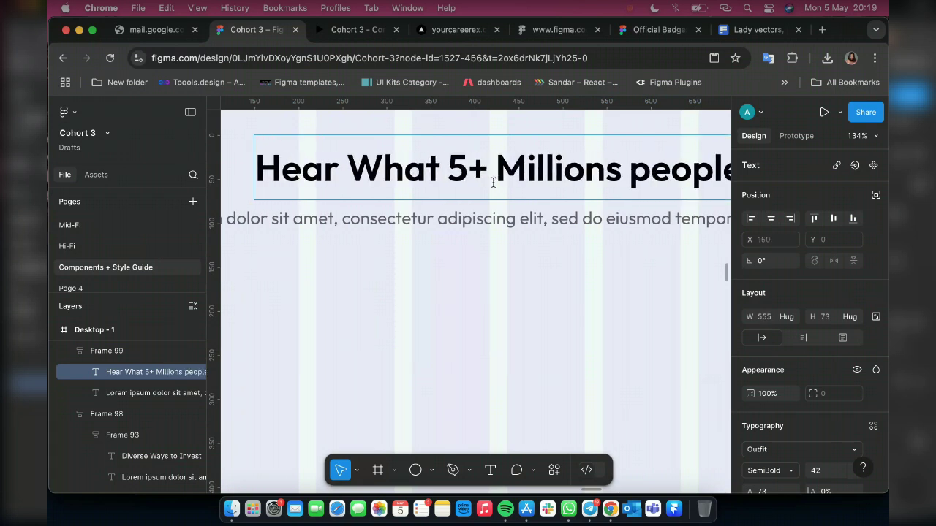
scroll(493, 182, right, 3)
scroll(493, 183, up, 1)
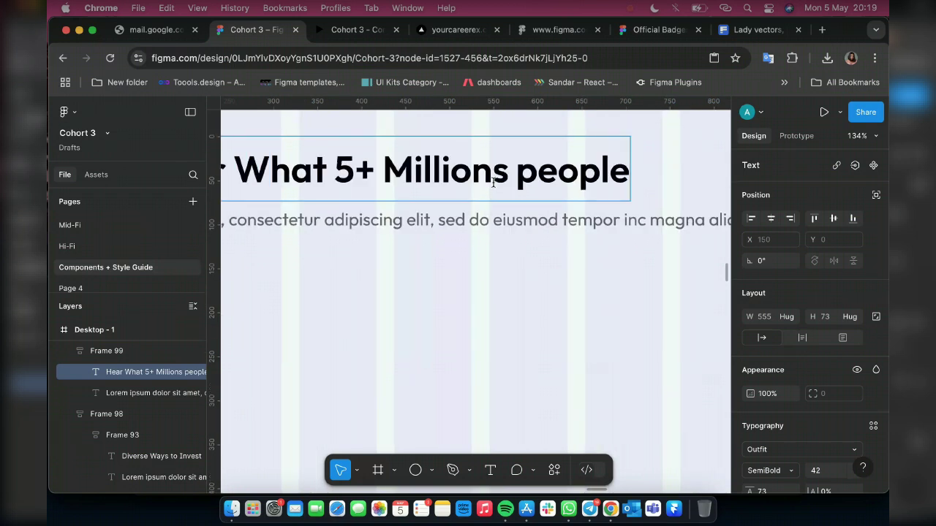
text(says)
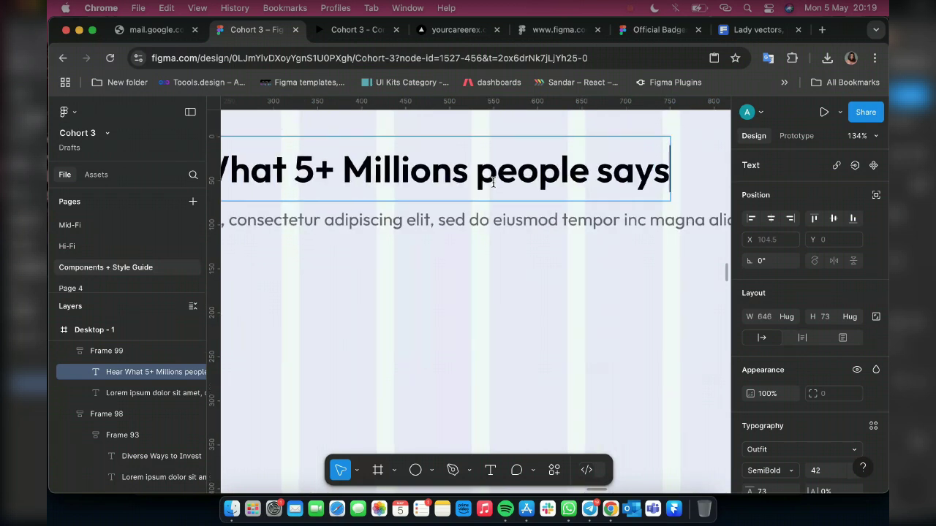
text( a)
key(BackSpace)
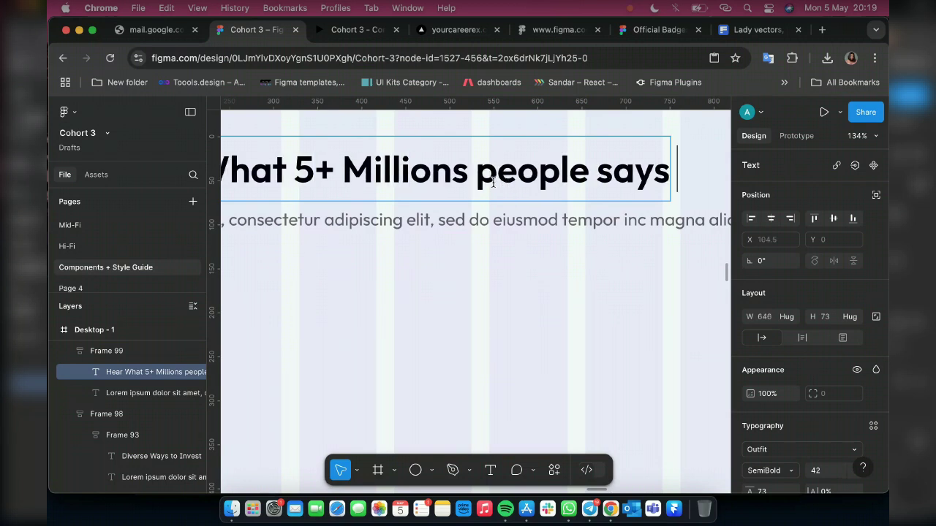
text(About)
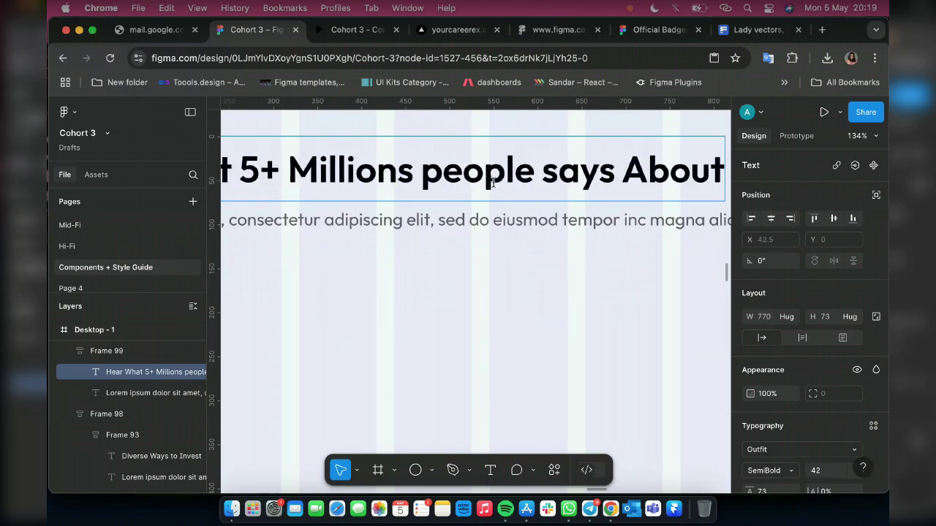
text( U)
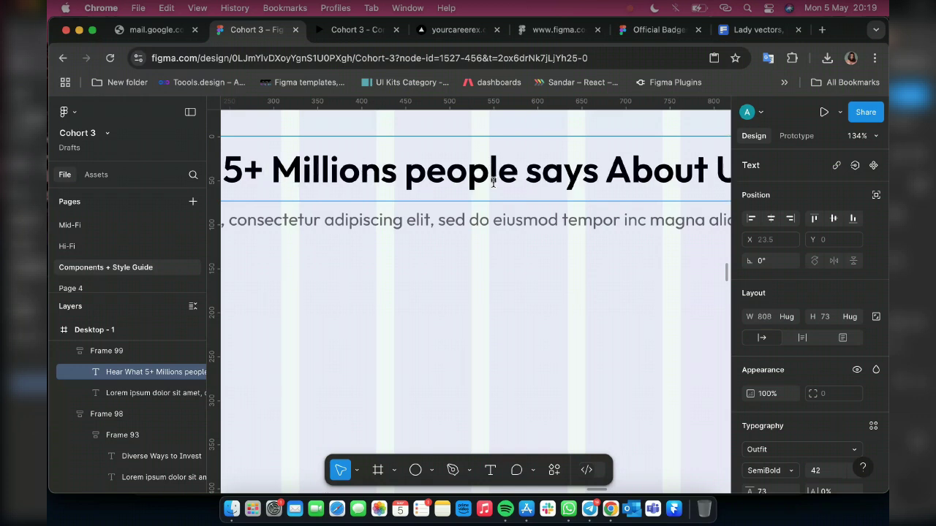
text(s)
Capitalise 'Says' and 'People' in the heading and finish editing
key(Left)
key(Left)
key(Left)
key(Left)
key(Left)
key(Left)
key(Left)
key(Left)
key(Left)
key(Left)
key(Left)
key(Left)
key(Left)
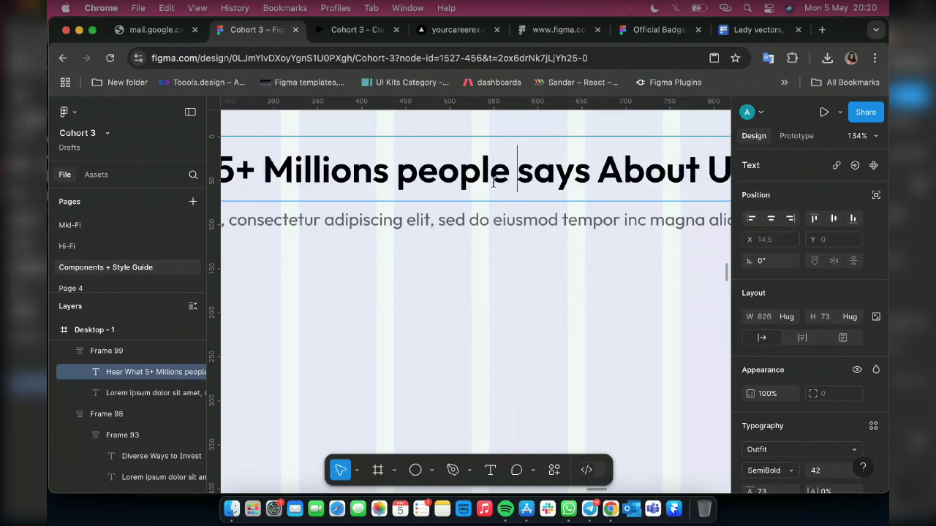
key(Right)
key(BackSpace)
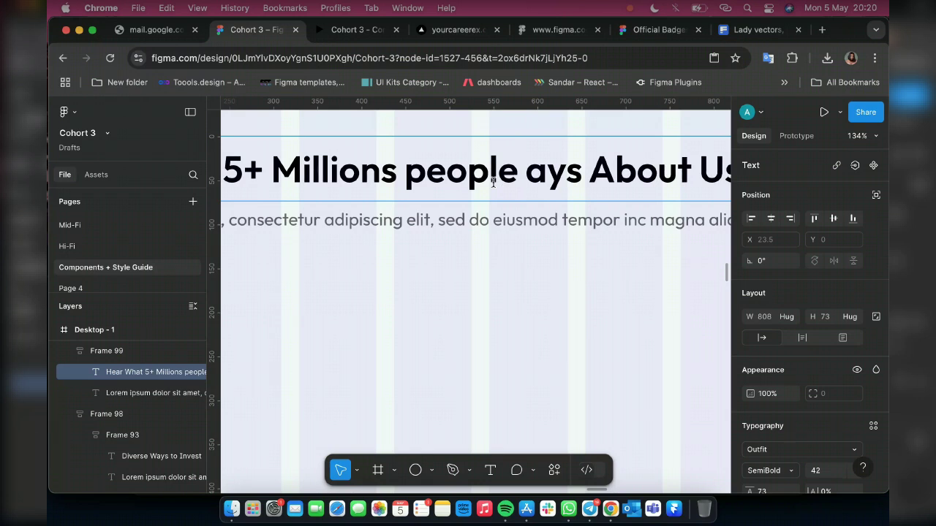
text(s)
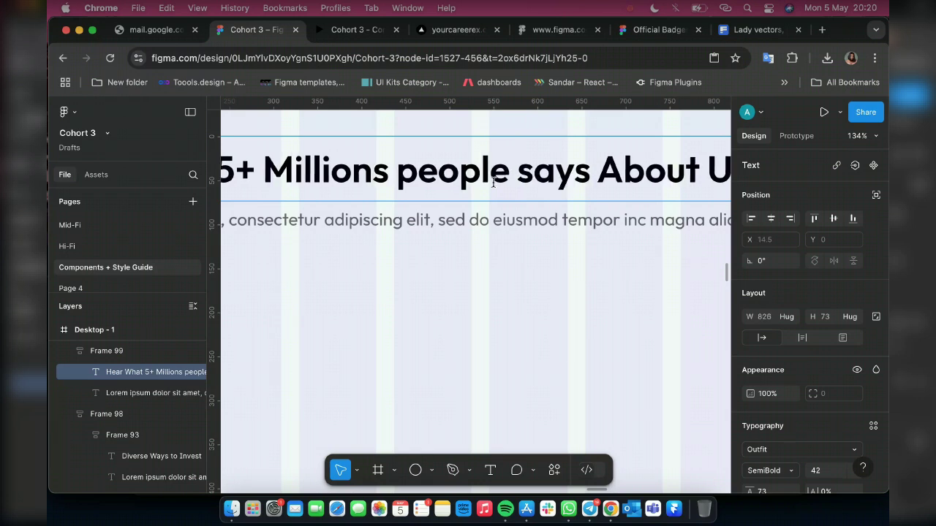
key(BackSpace)
text(S)
key(Left)
key(Left)
key(Left)
key(Left)
key(Left)
key(Left)
key(Left)
key(Left)
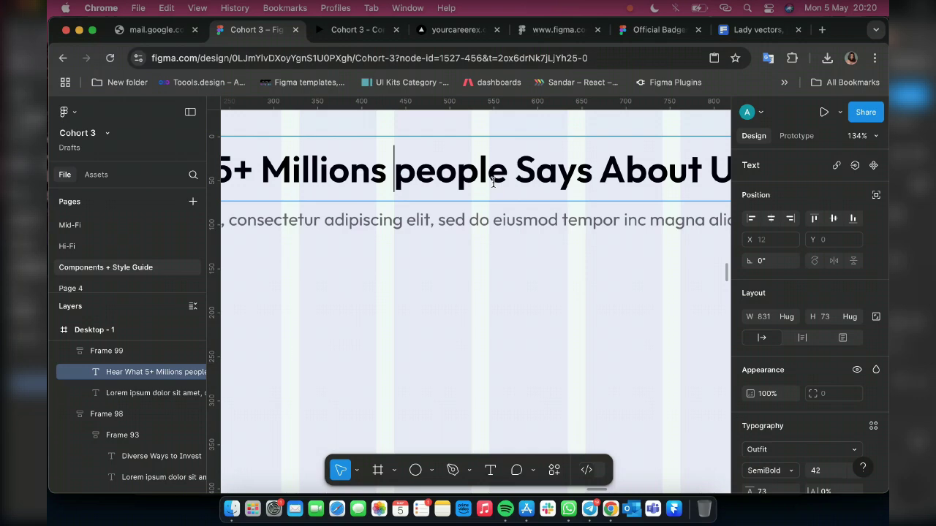
key(Right)
key(BackSpace)
text(P)
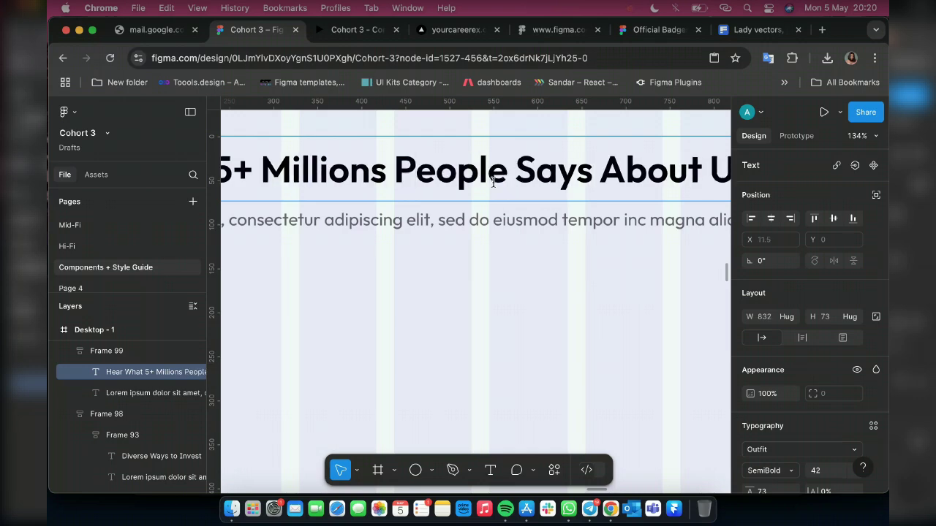
key(Escape)
scroll(493, 183, down, 5)
scroll(479, 230, up, 2)
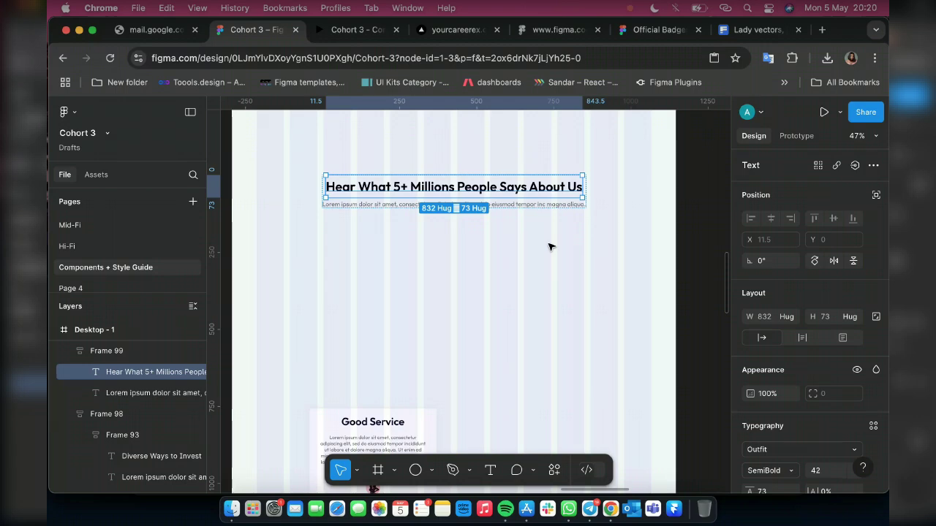
click(587, 511)
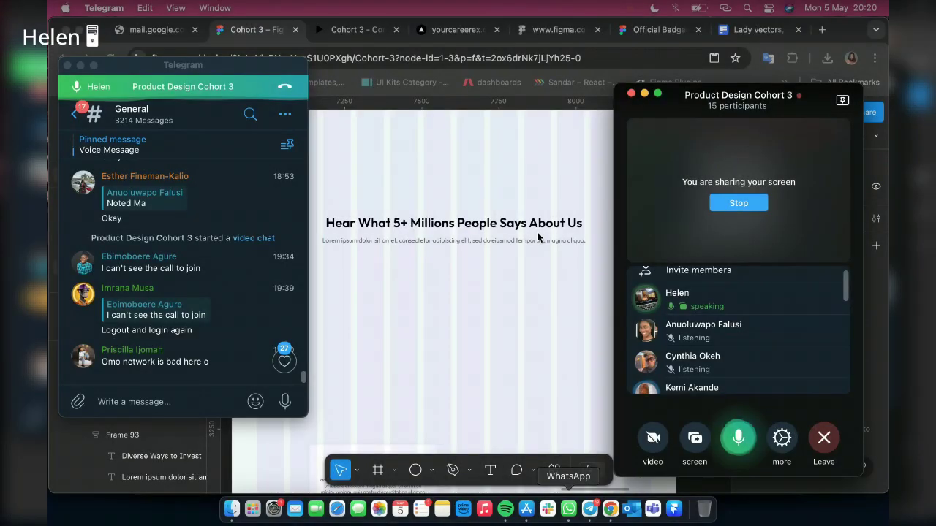
click(524, 227)
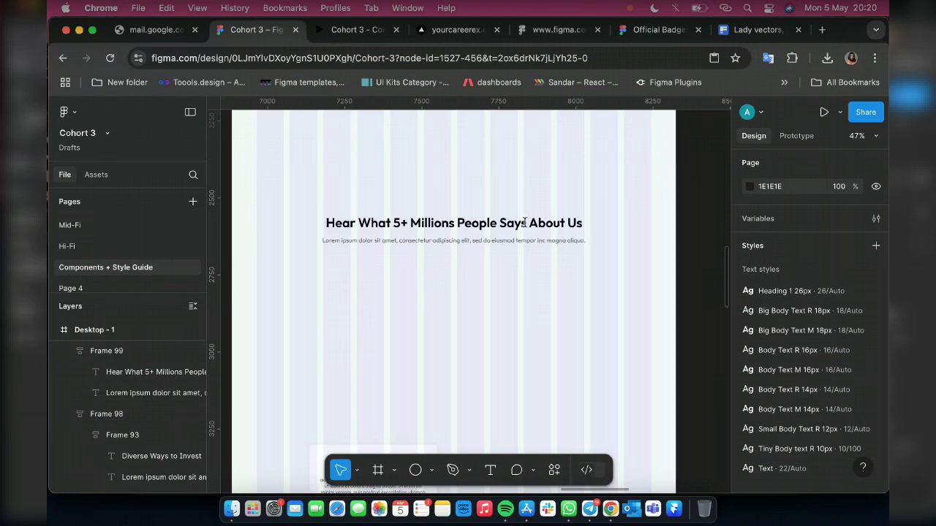
click(524, 223)
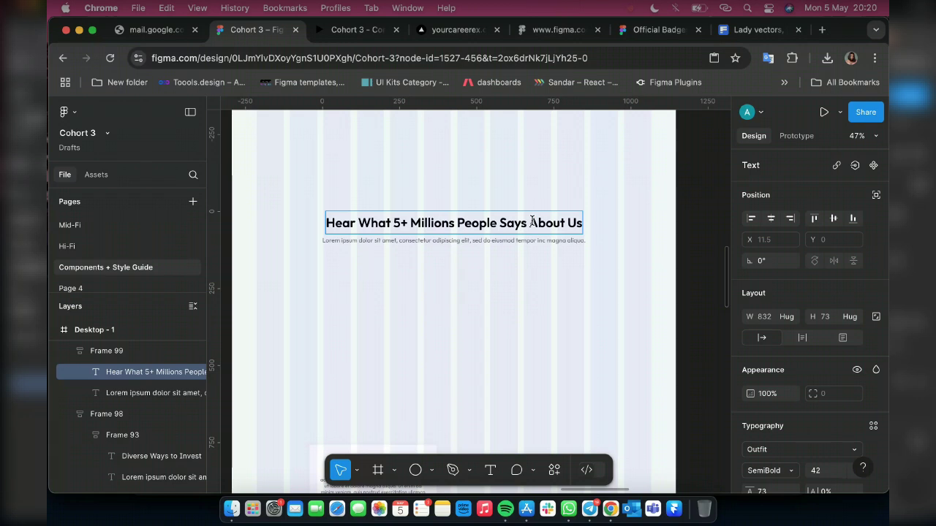
Change 'Says' to 'Say' in the heading, then select parent Frame 99
double_click(532, 221)
key(BackSpace)
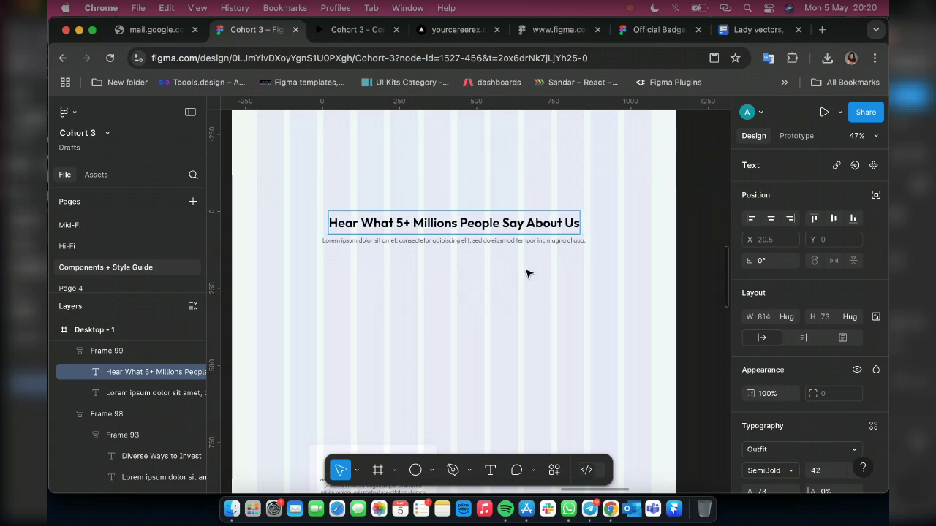
key(Escape)
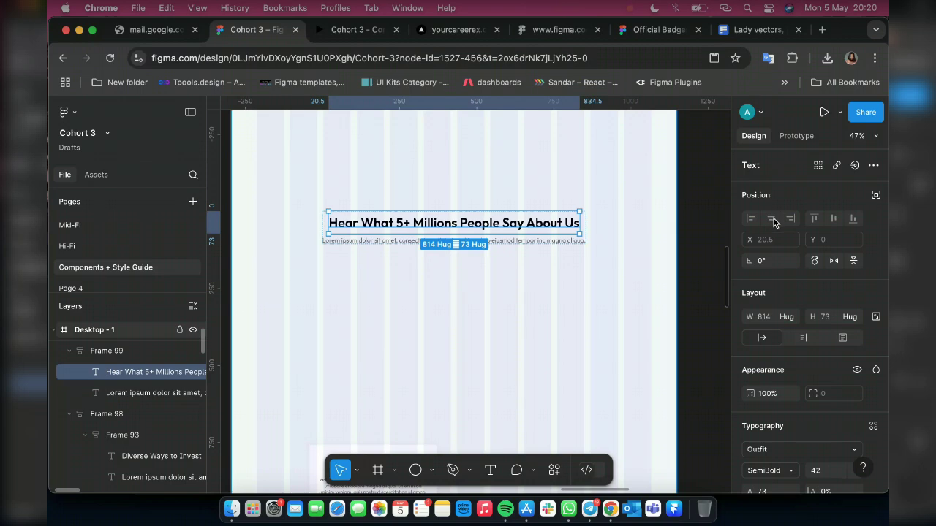
key(Escape)
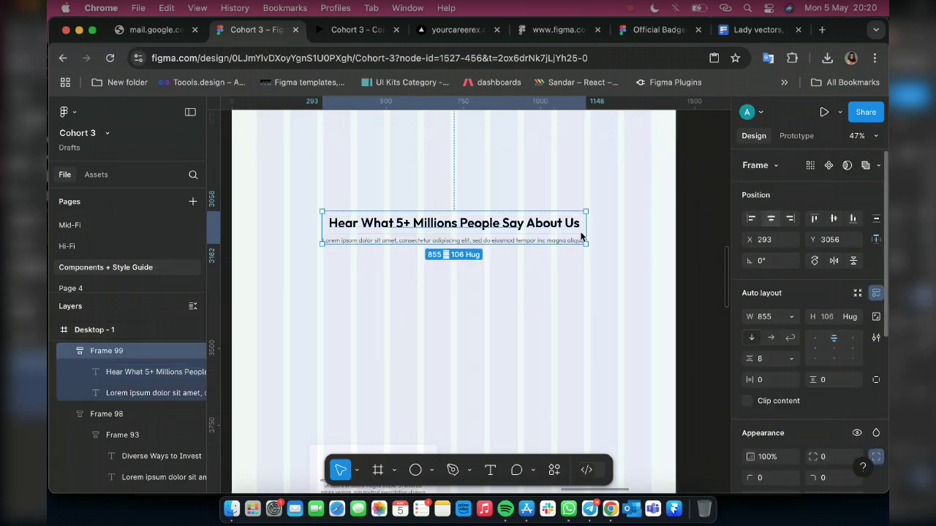
Move Frame 99 up from Y 3056 to Y 2916, closer to the purple banner
scroll(587, 245, down, 2)
scroll(549, 278, down, 2)
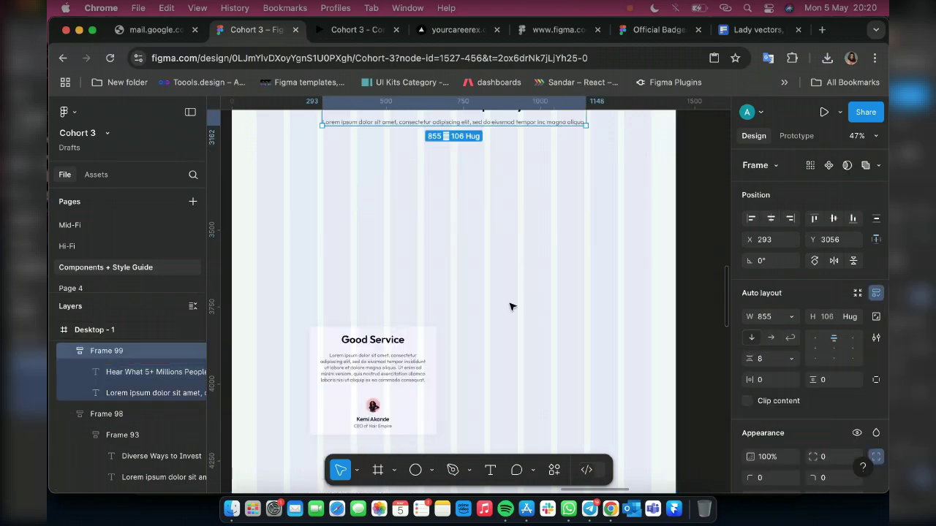
scroll(512, 293, down, 5)
scroll(526, 253, down, 1)
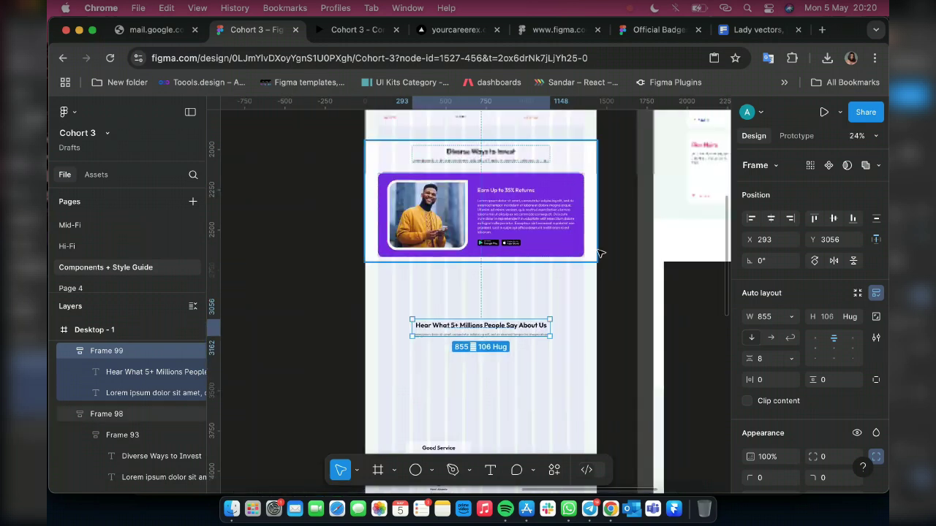
key(alt)
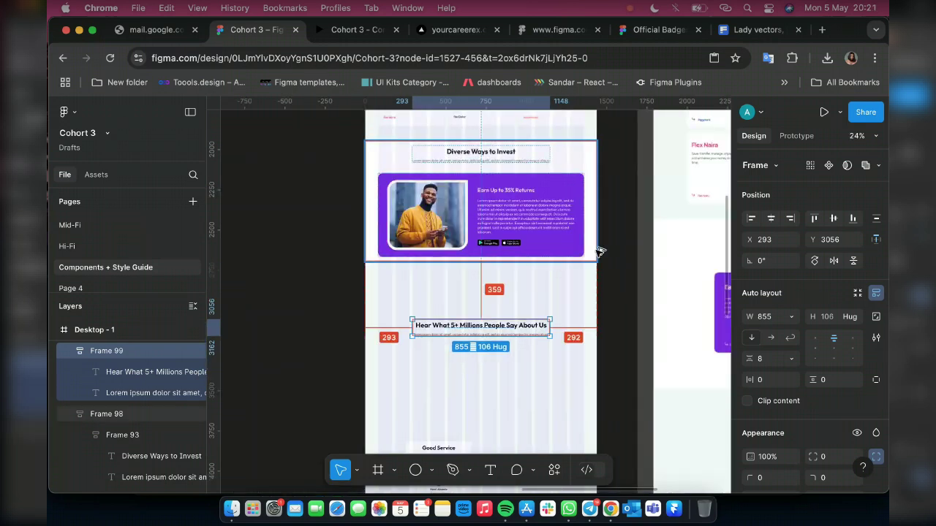
key(shift+Up)
key(shift+Up)
key(shift+Up)
key(shift+Up)
key(shift+Up)
key(shift+Up)
key(shift+Up)
key(shift+Up)
key(shift+Up)
key(shift+Up)
key(shift+Up)
key(shift+Up)
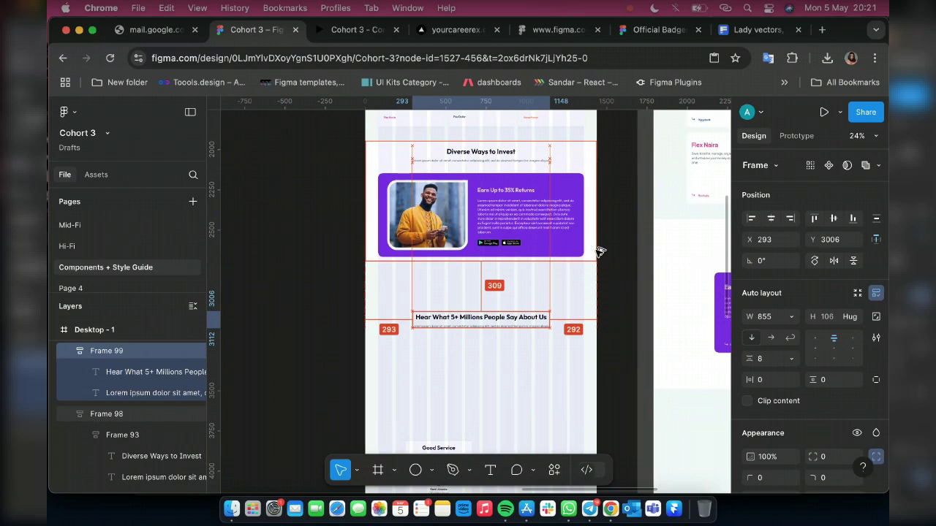
key(shift+Up)
key(shift+Up)
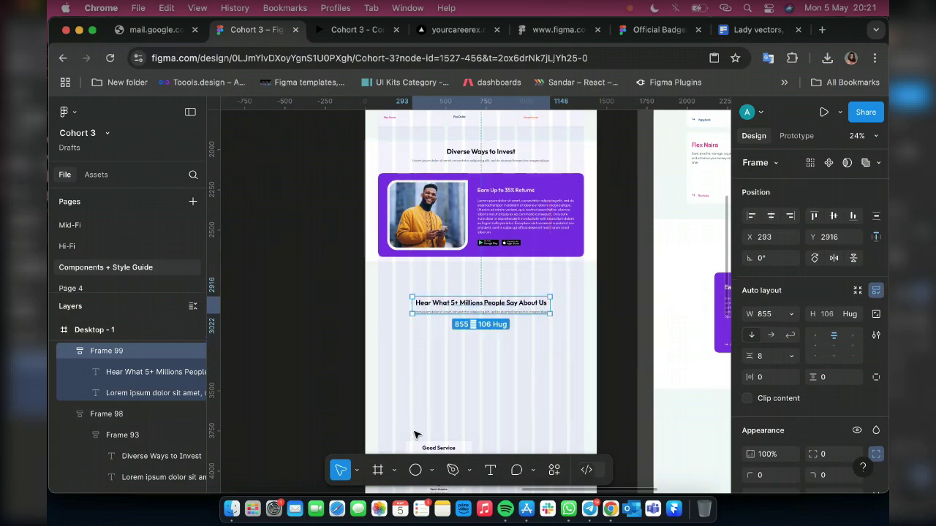
scroll(417, 432, down, 2)
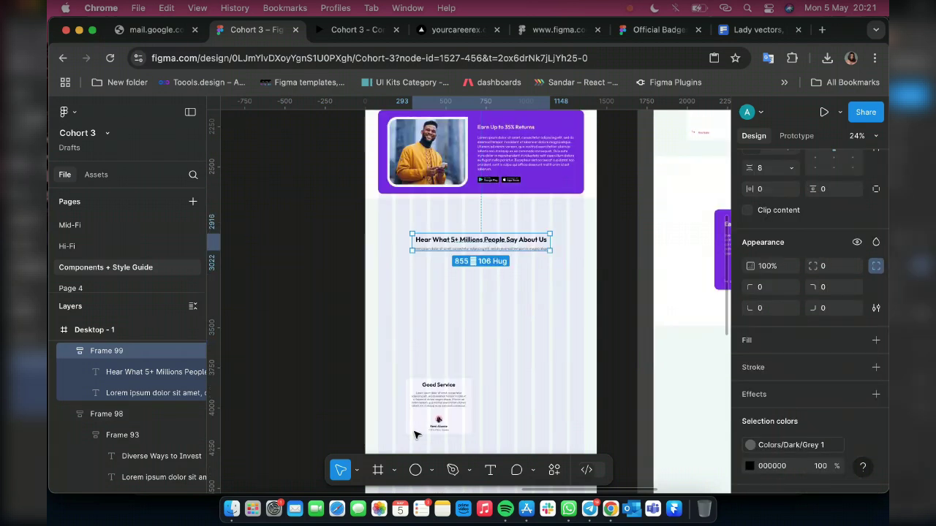
Place the Good Service card under the heading, duplicate it, and wrap both in auto layout
click(426, 383)
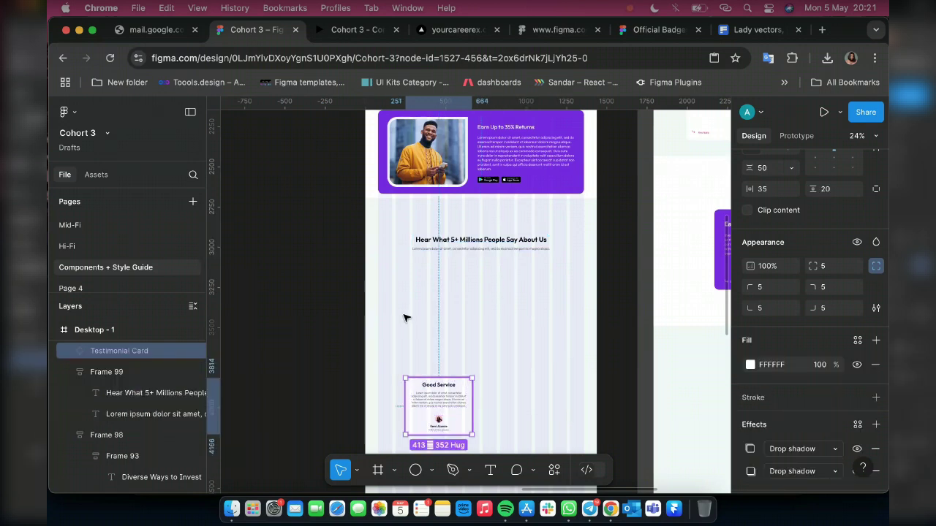
drag(432, 397, 410, 315)
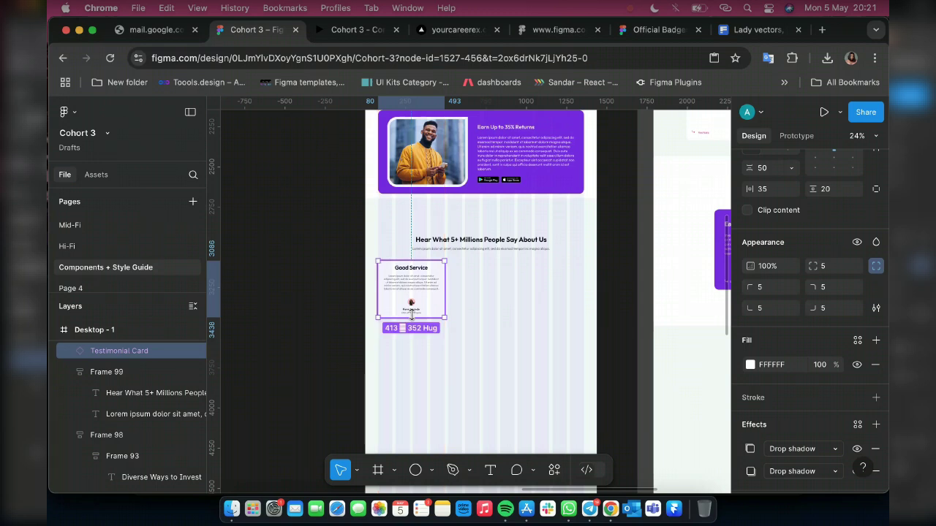
key(super+d)
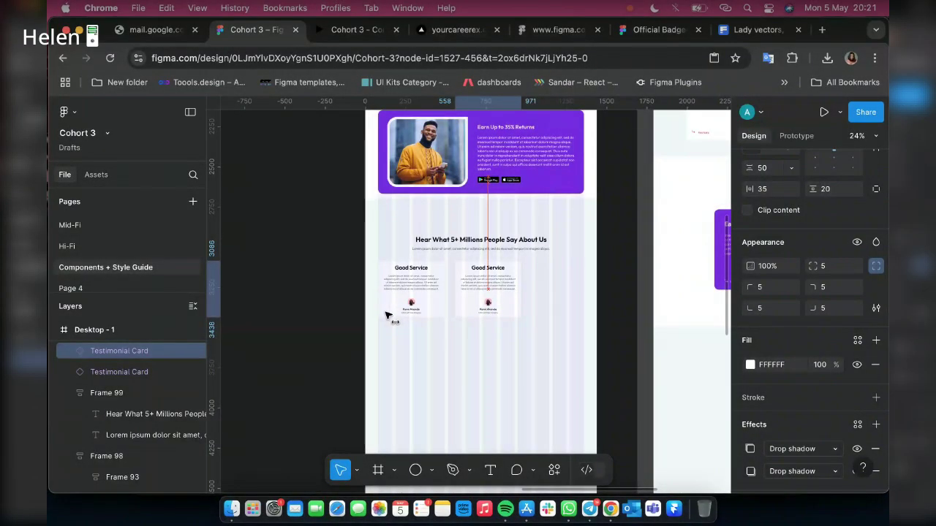
shift+click(387, 315)
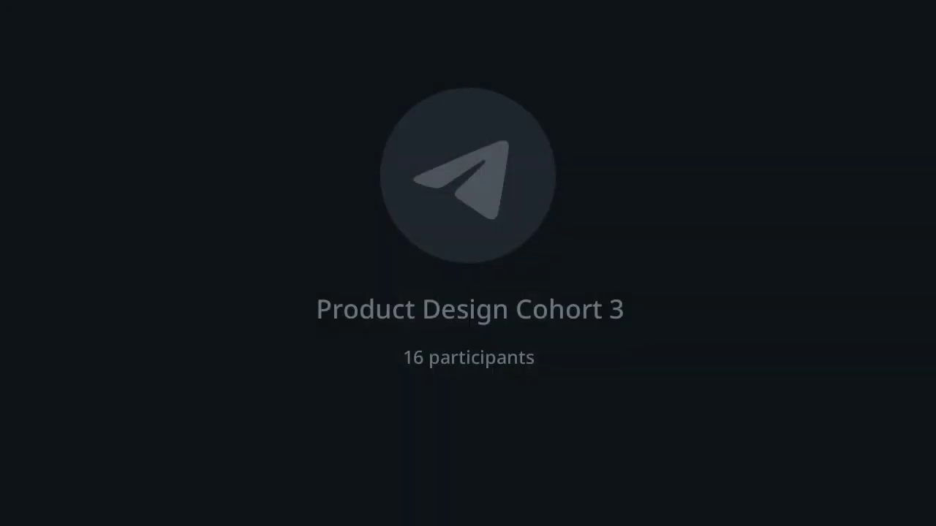
key(shift+a)
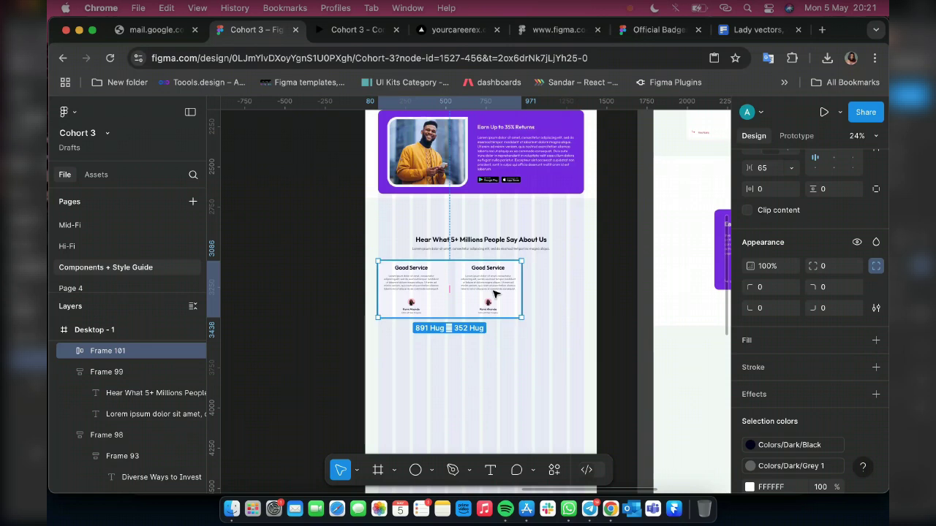
Duplicate the testimonial card repeatedly until Frame 101 holds six cards
click(432, 292)
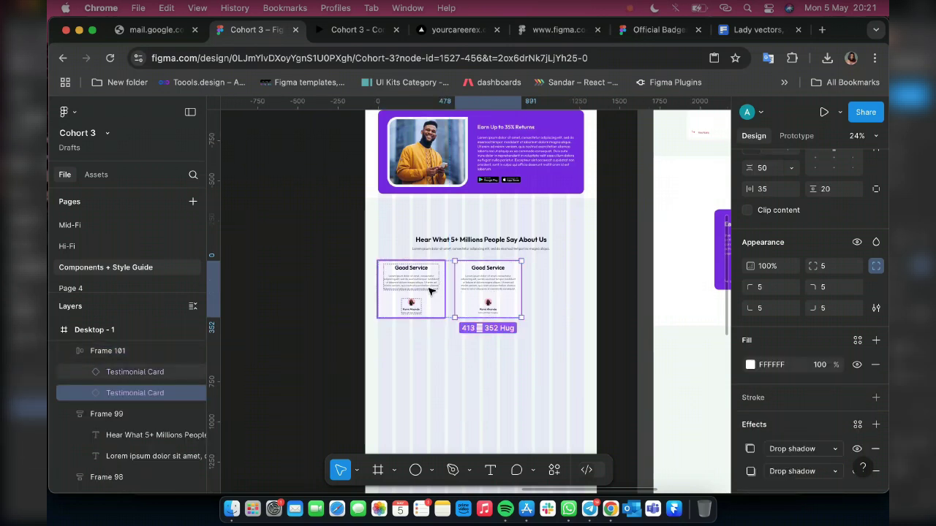
double_click(431, 291)
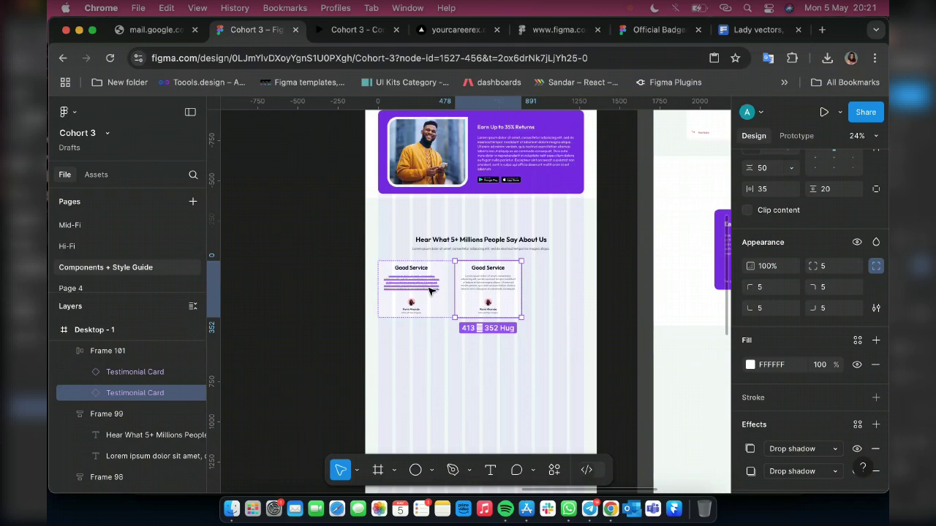
key(ctrl+d)
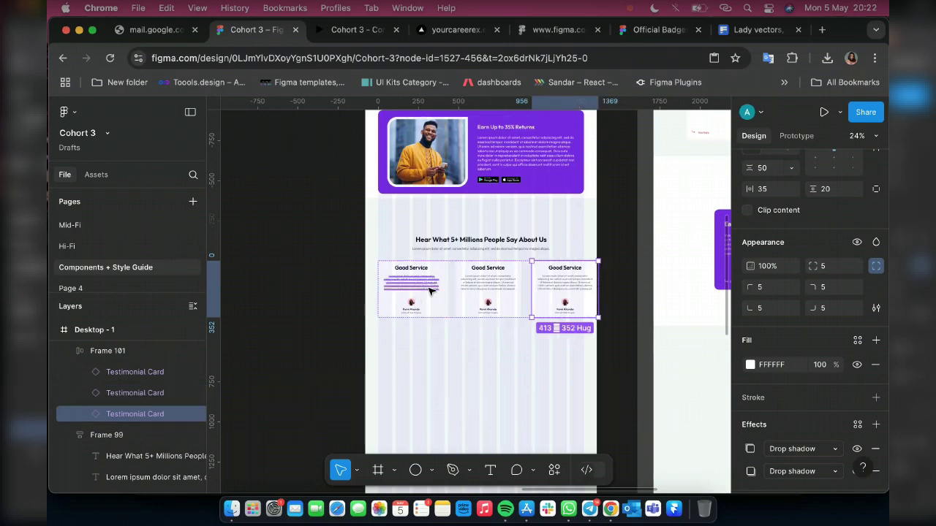
key(super+d)
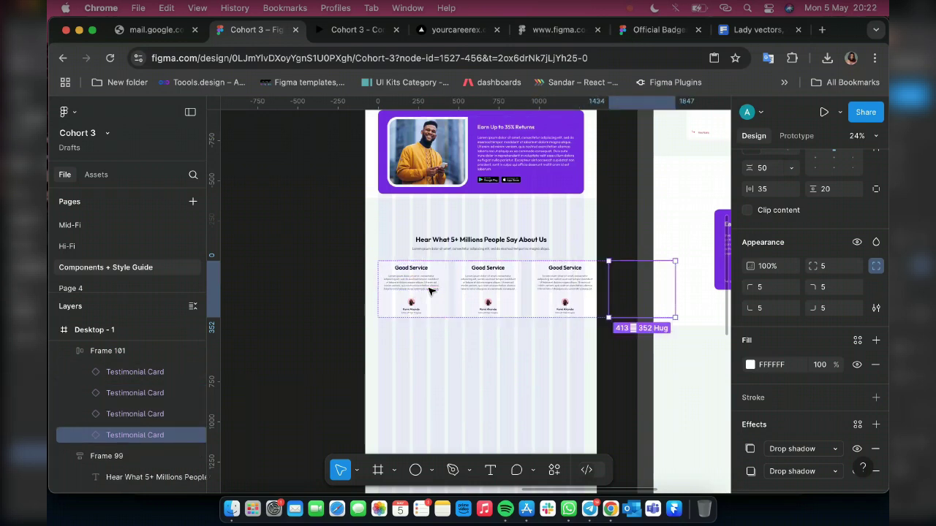
double_click(431, 291)
key(super+d)
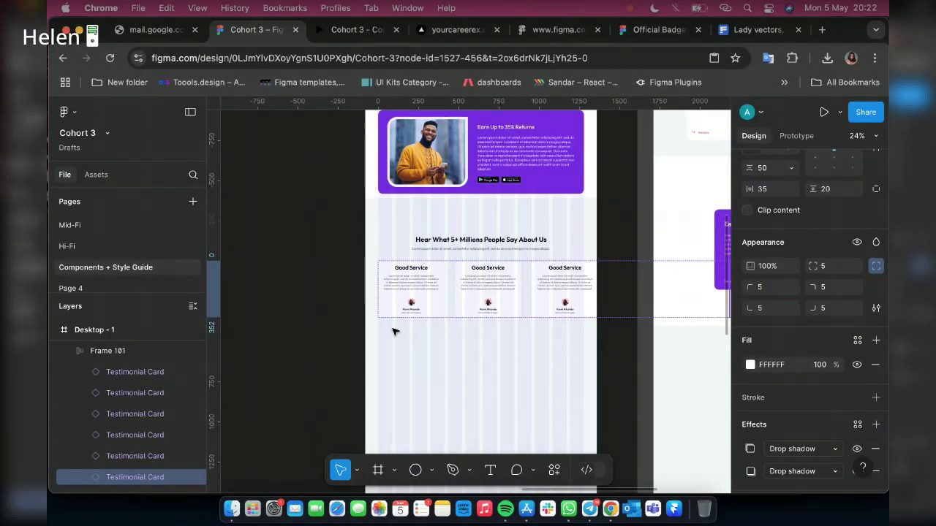
scroll(393, 331, up, 2)
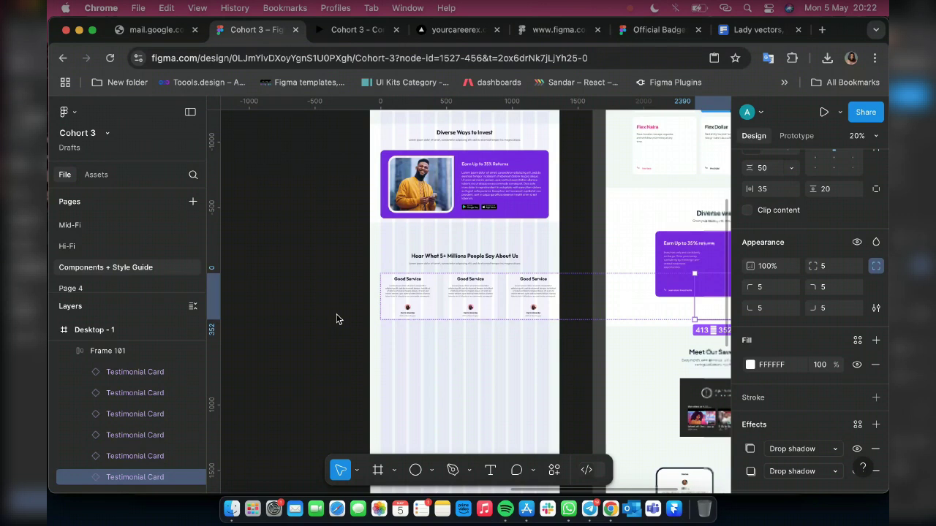
Set the auto layout gap between the testimonial cards in Frame 101 to 30
click(454, 307)
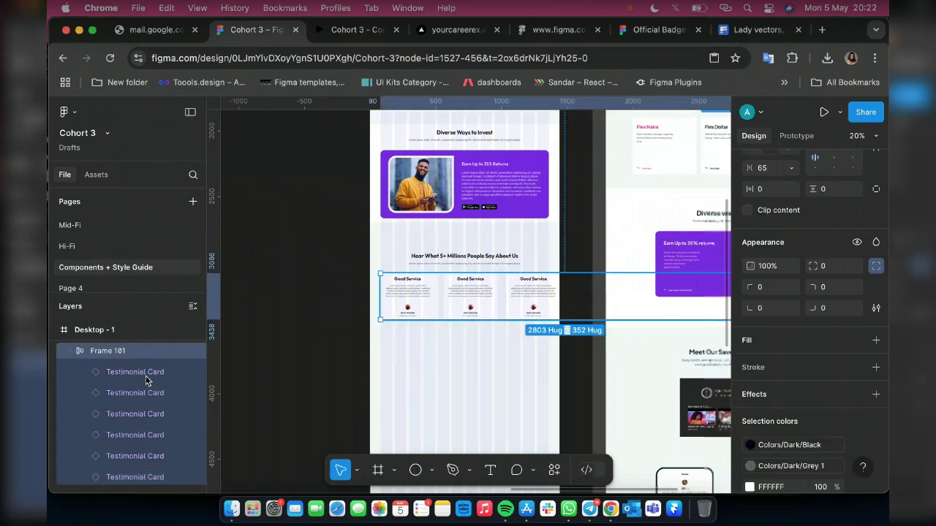
click(117, 366)
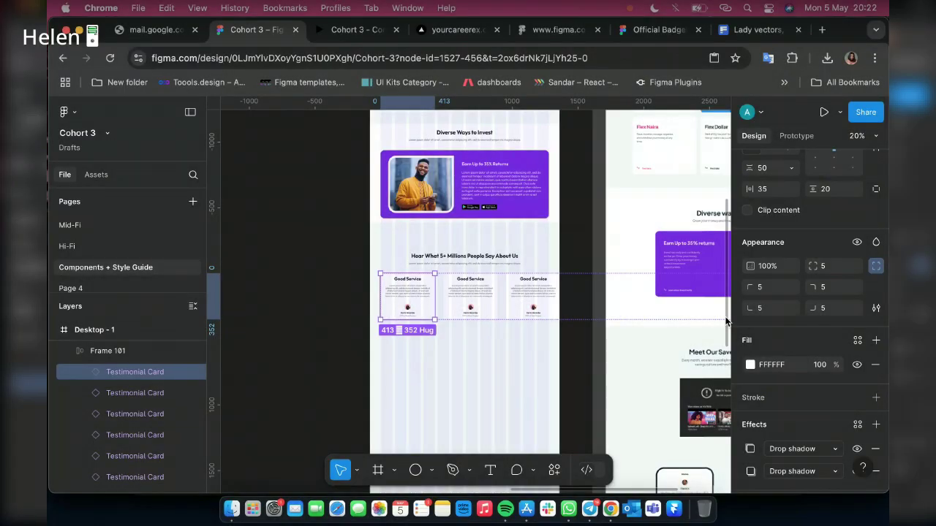
key(shift+Return)
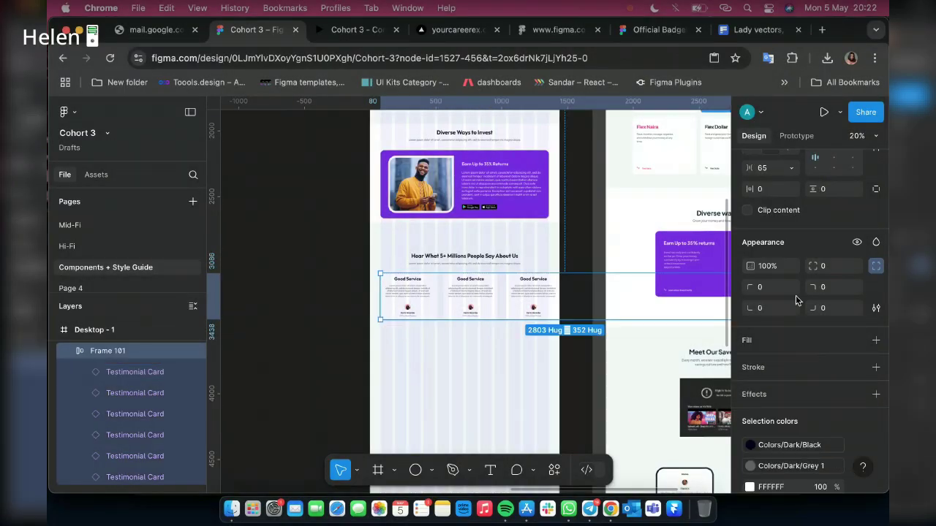
click(772, 170)
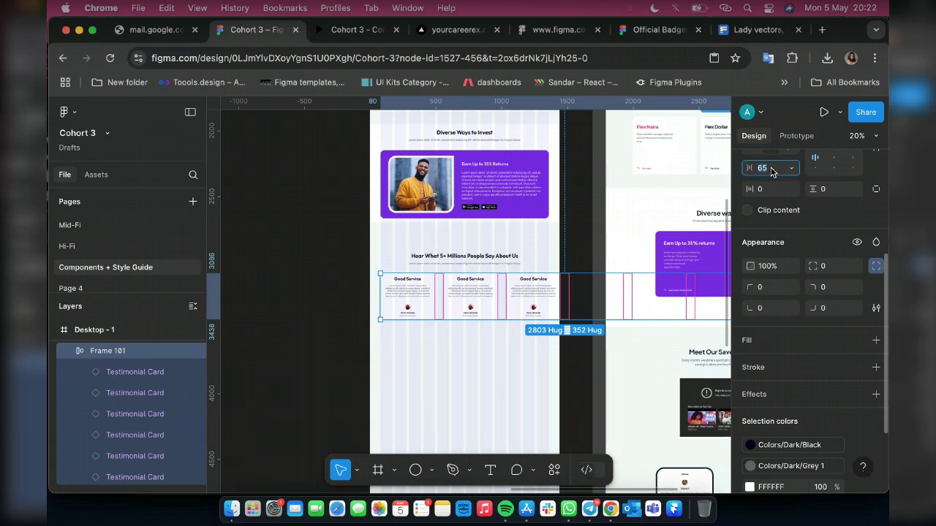
text(30)
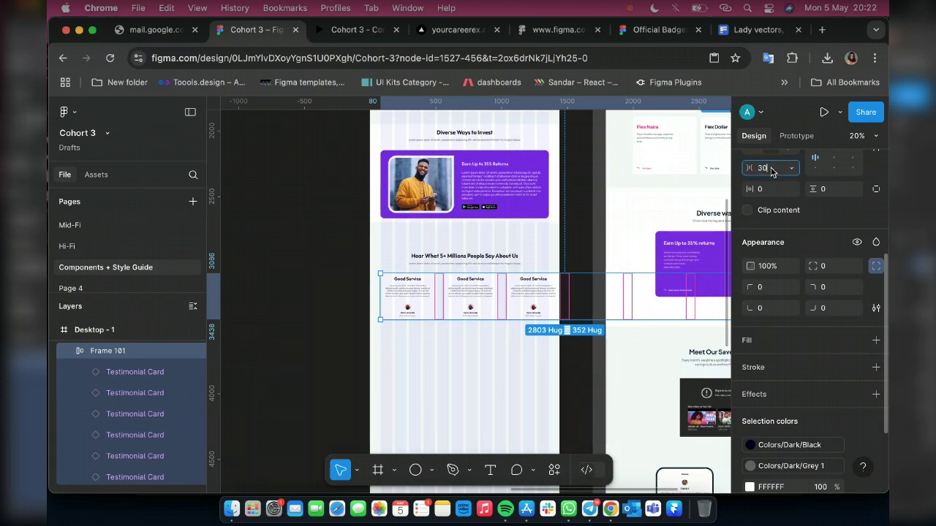
key(Return)
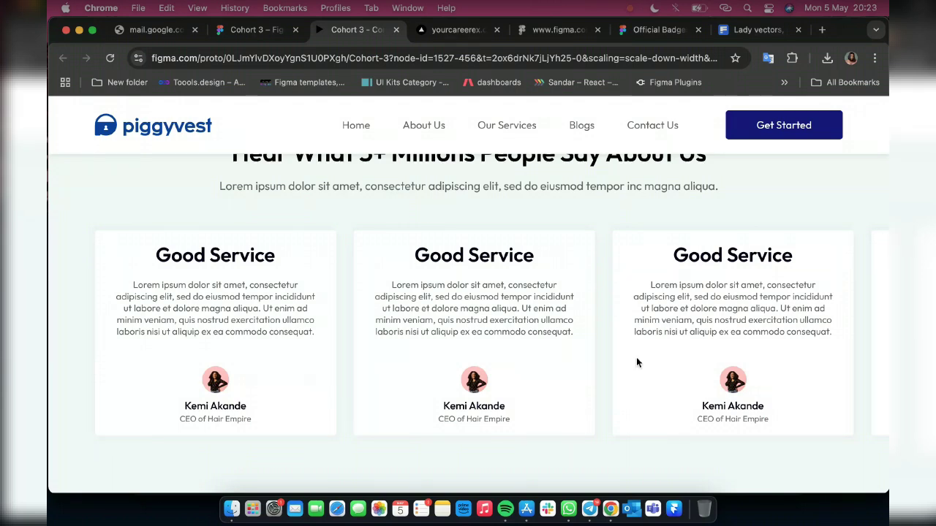
Scroll the prototype preview, then return to the 'Cohort 3 – Figma' design file
scroll(373, 303, up, 2)
scroll(660, 378, up, 6)
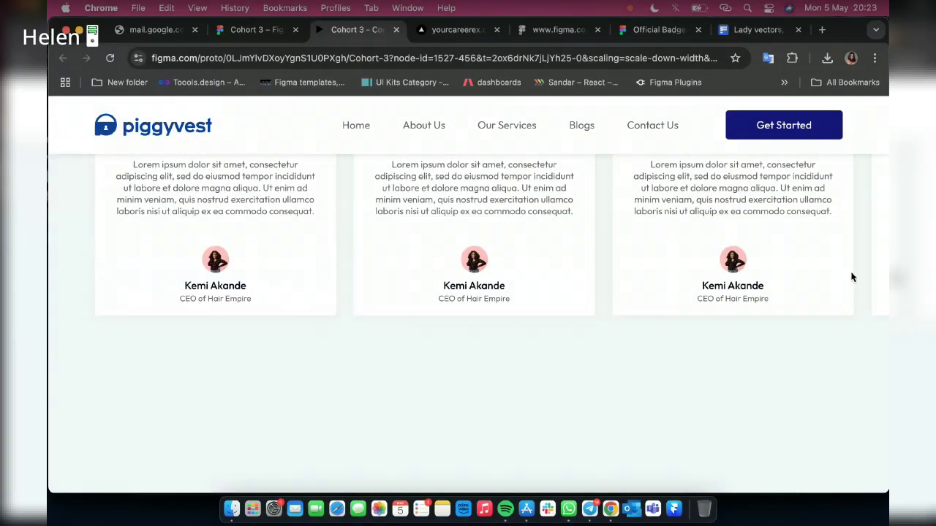
click(240, 29)
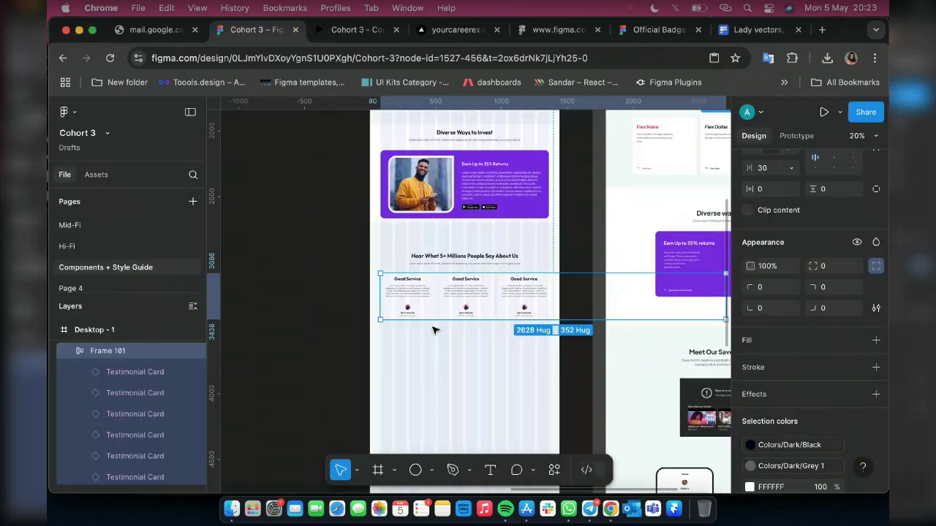
Set the main Testimonial Card component's width to 500, making it 500 × 332
scroll(431, 329, left, 2)
scroll(422, 334, left, 10)
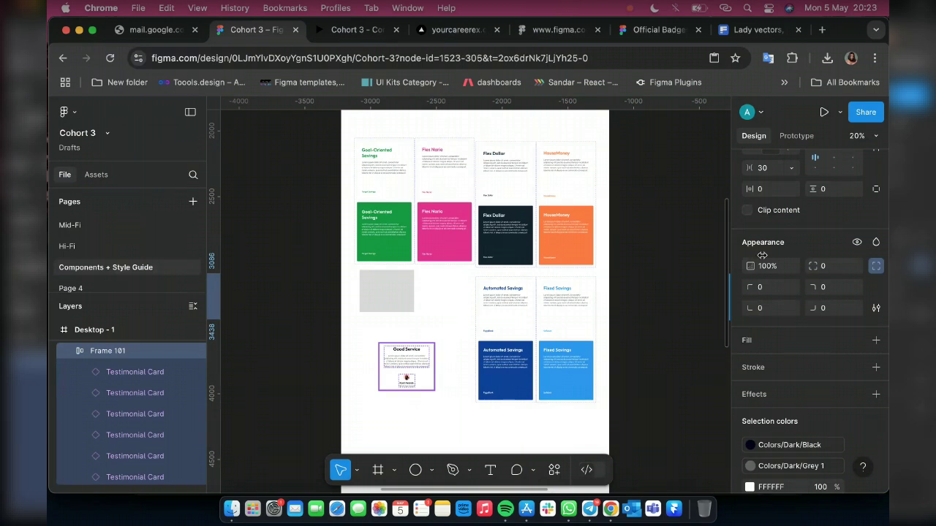
key(super+z)
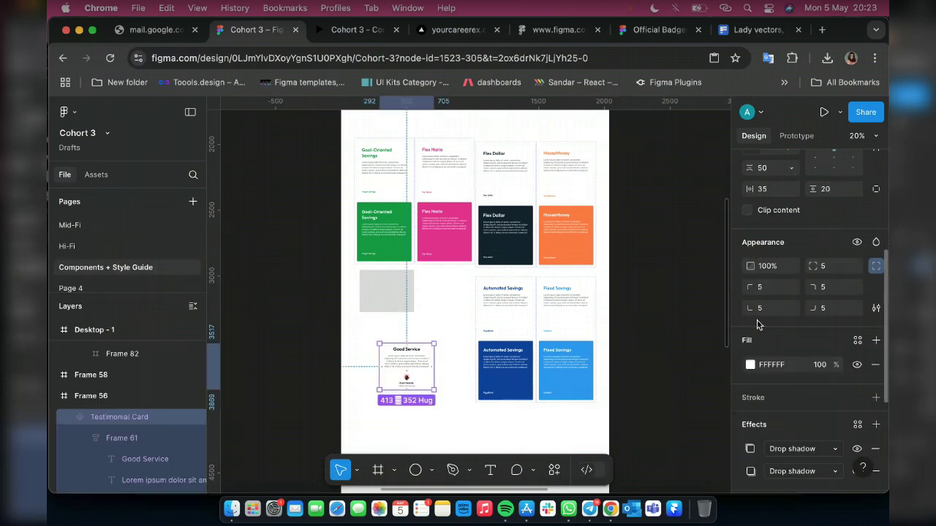
scroll(764, 336, up, 5)
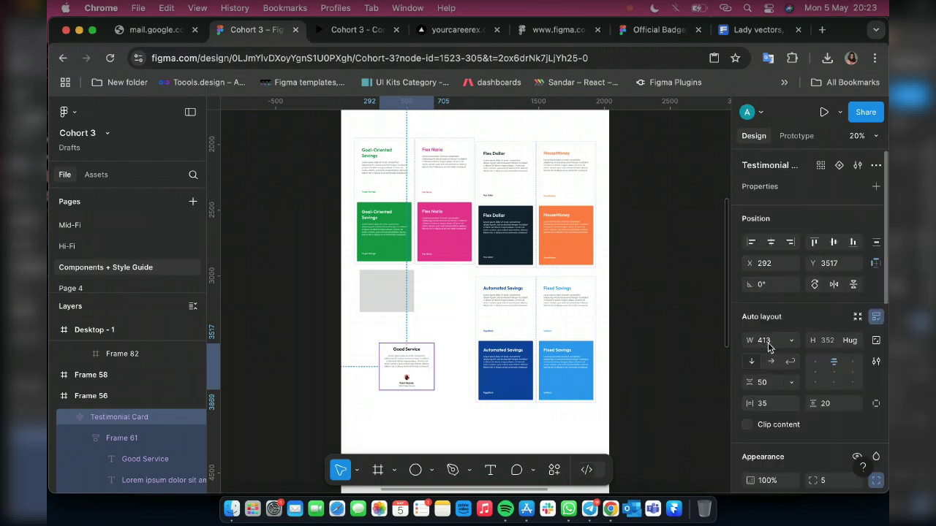
click(767, 348)
text(500)
key(Return)
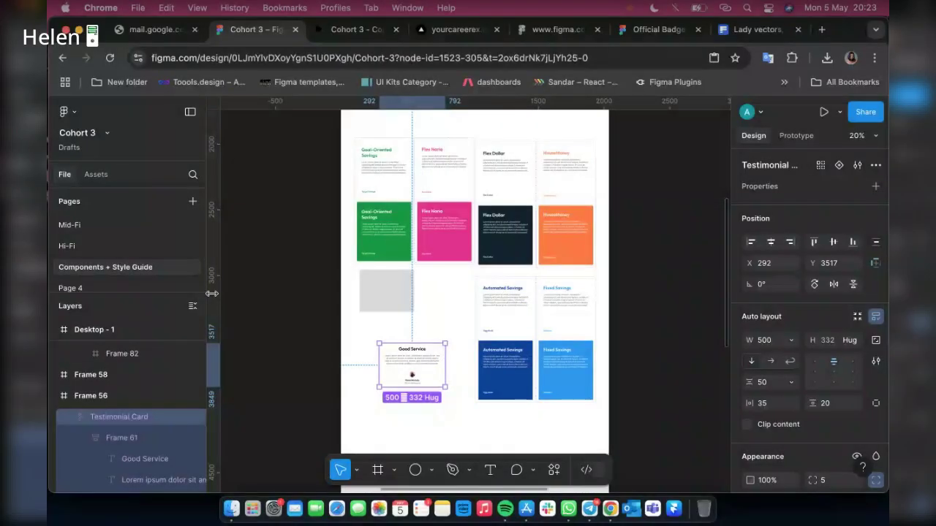
Return to the desktop frame and select Frame 101, the 3150-wide testimonial row
scroll(499, 289, right, 10)
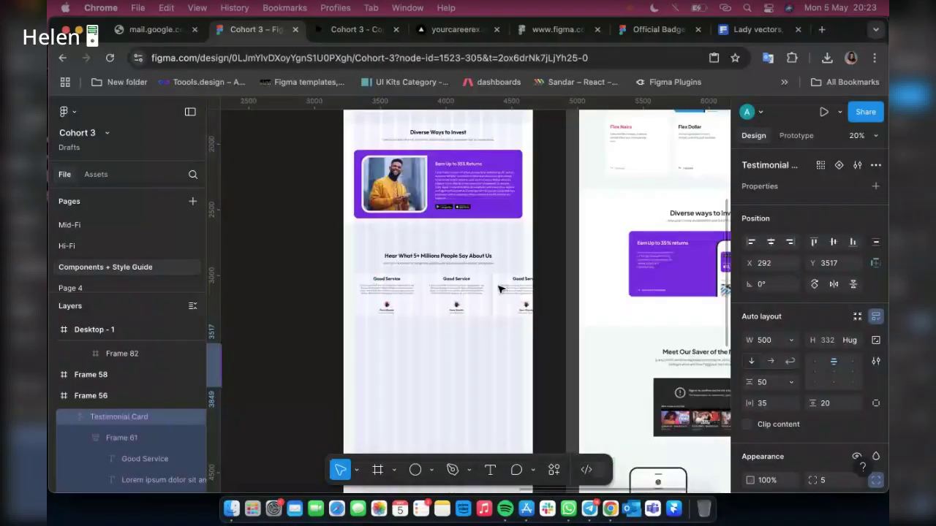
click(455, 280)
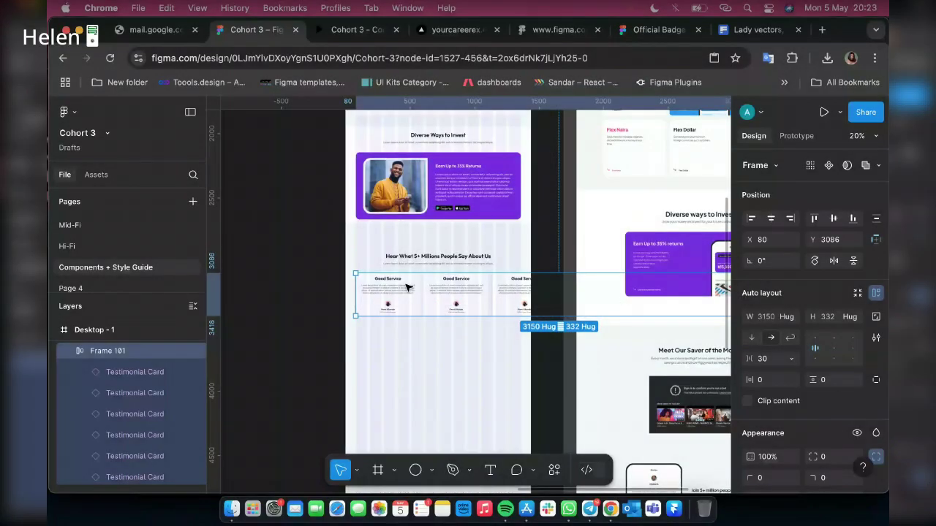
scroll(407, 287, down, 2)
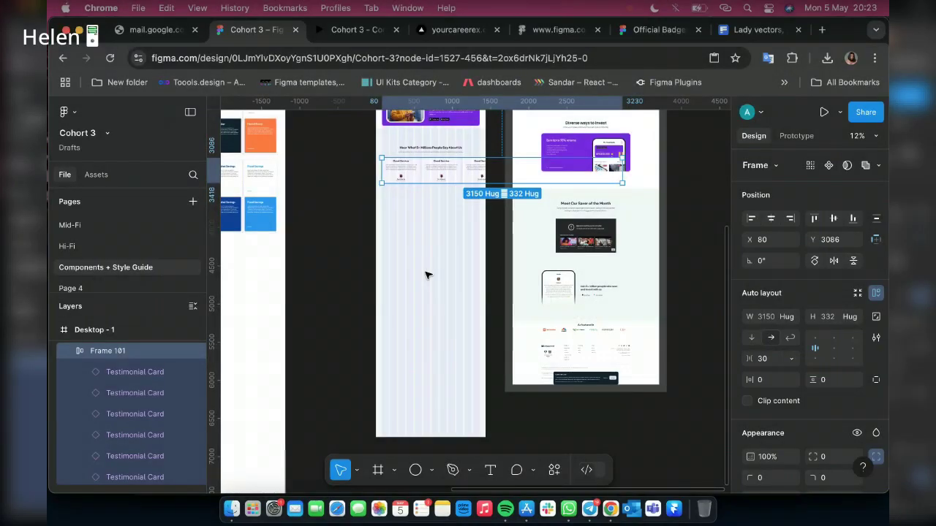
scroll(249, 174, right, 4)
Drag testimonial row Frame 101 out of the desktop frame onto empty canvas
drag(249, 173, 545, 233)
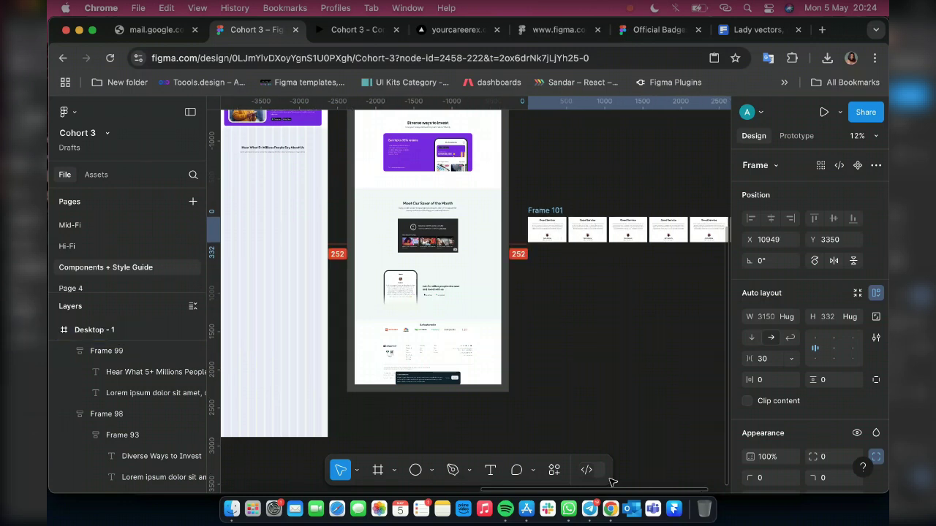
click(581, 510)
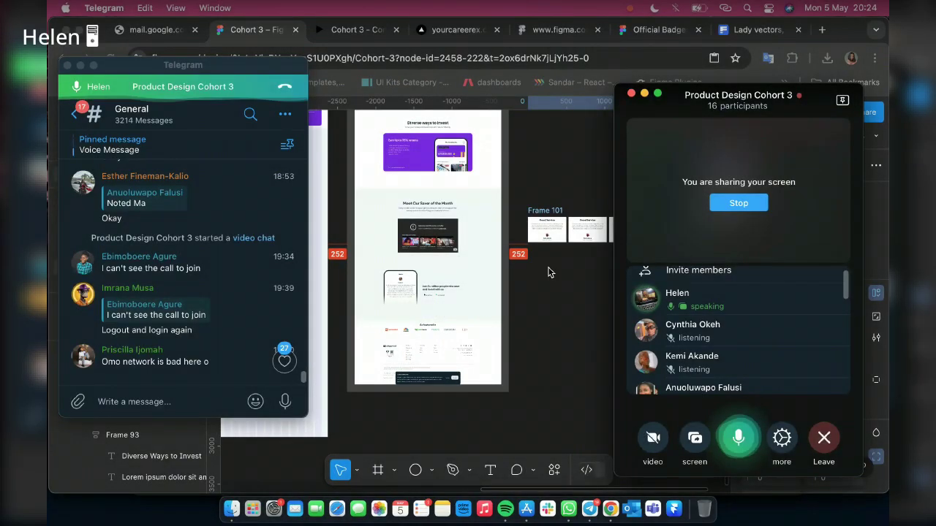
click(590, 225)
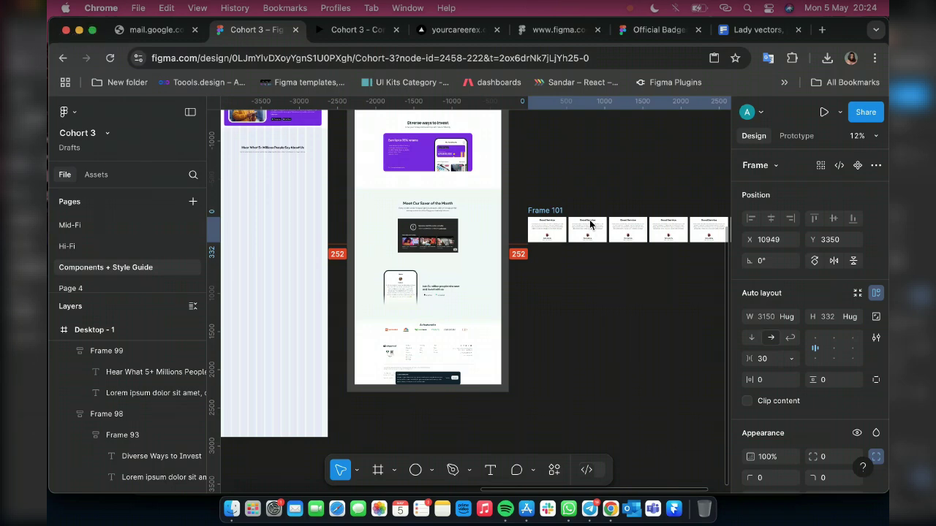
Zoom in on one testimonial card and begin editing its reviewer name text
scroll(592, 227, up, 5)
scroll(528, 285, up, 10)
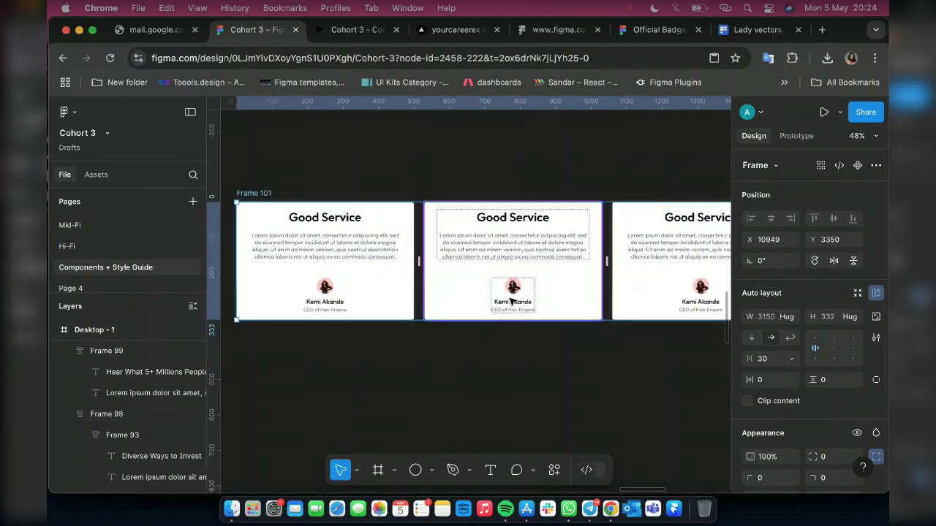
scroll(521, 311, up, 3)
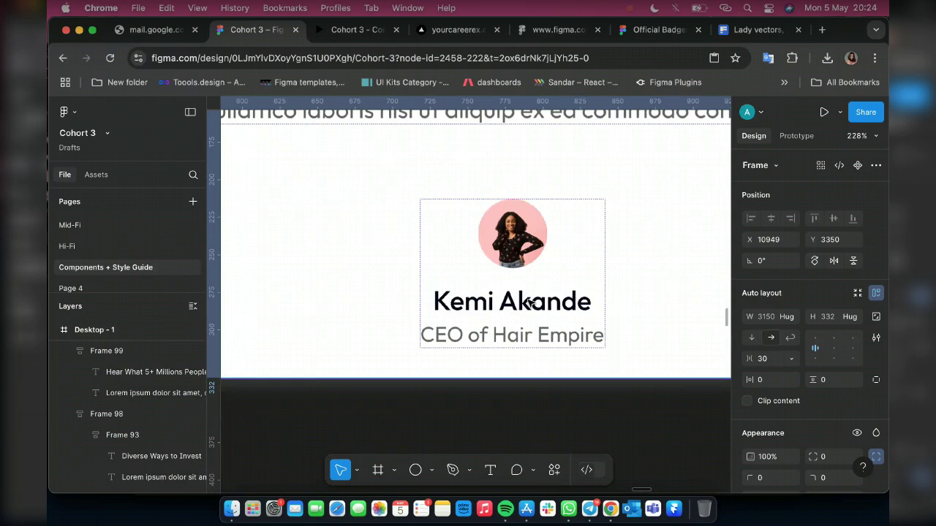
click(529, 302)
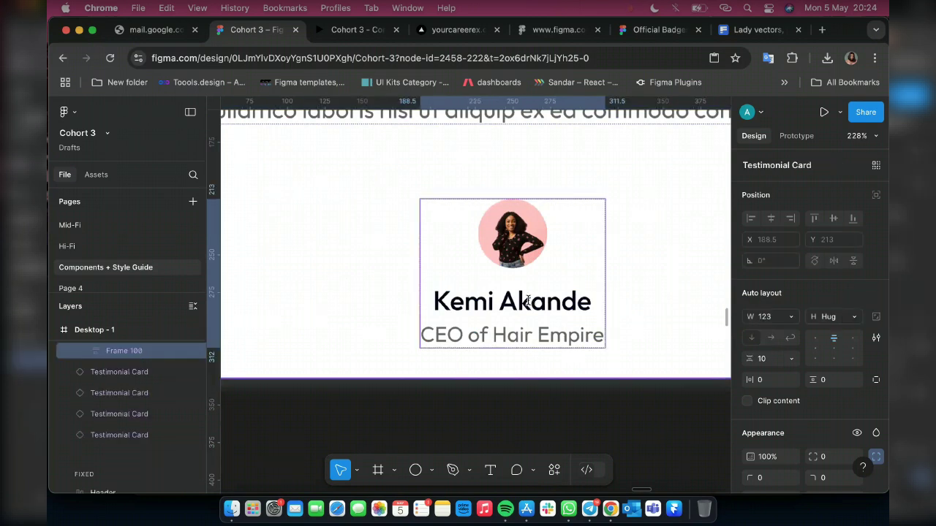
double_click(527, 301)
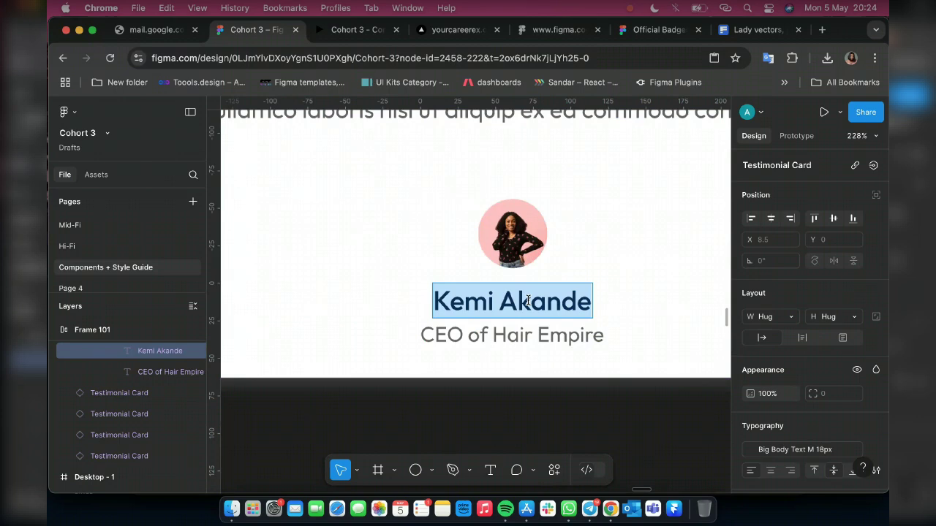
Enter a new reviewer name and the job title 'Software Developer', with the title's width set to Hug
text(M)
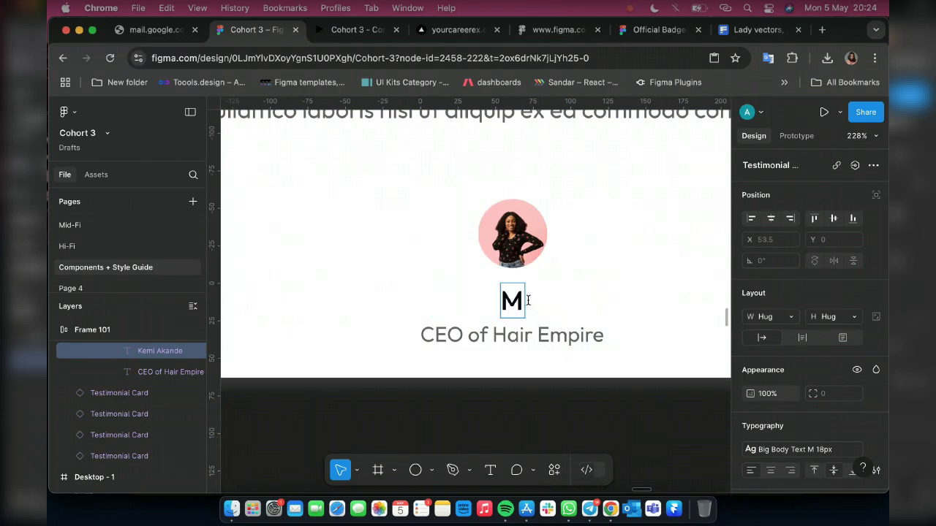
text(usa)
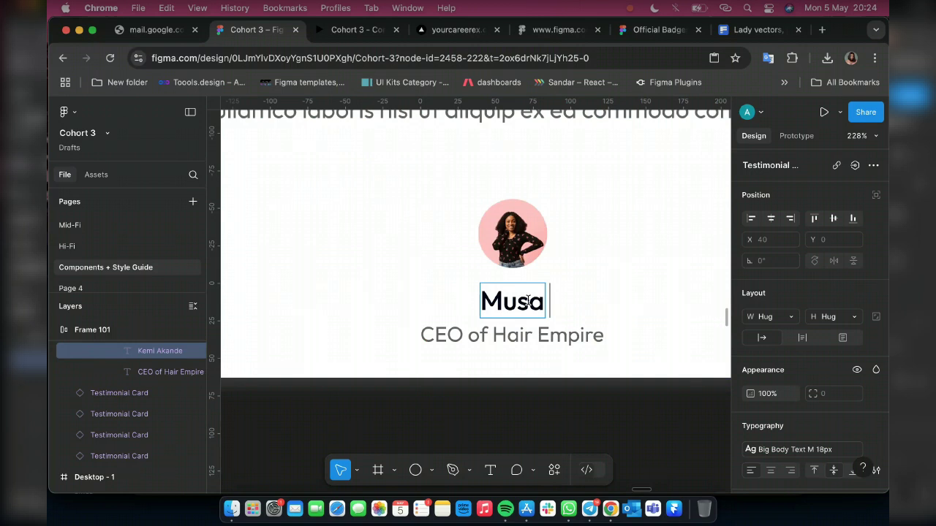
text( I)
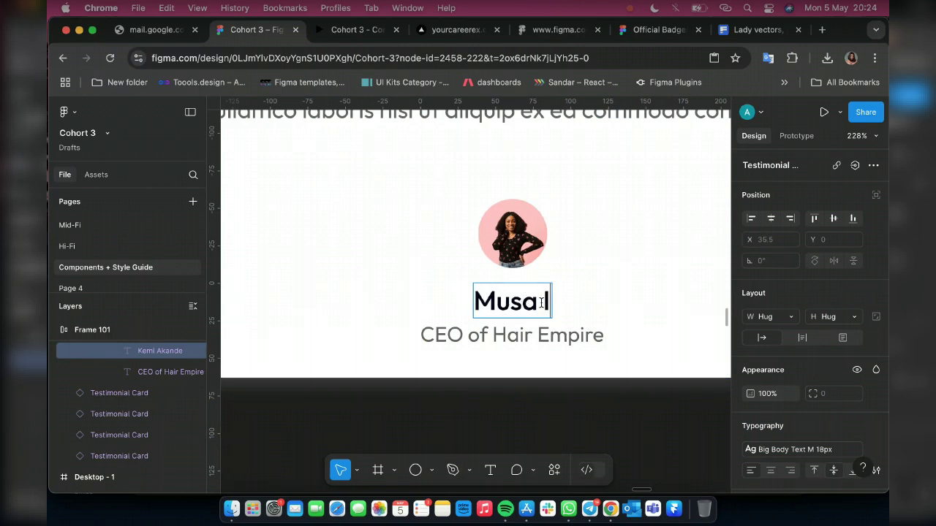
text(M)
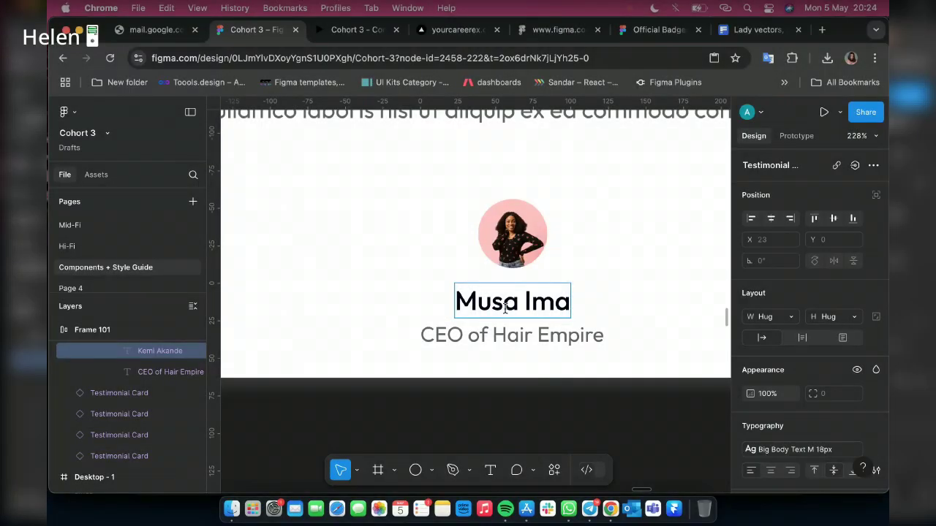
double_click(487, 330)
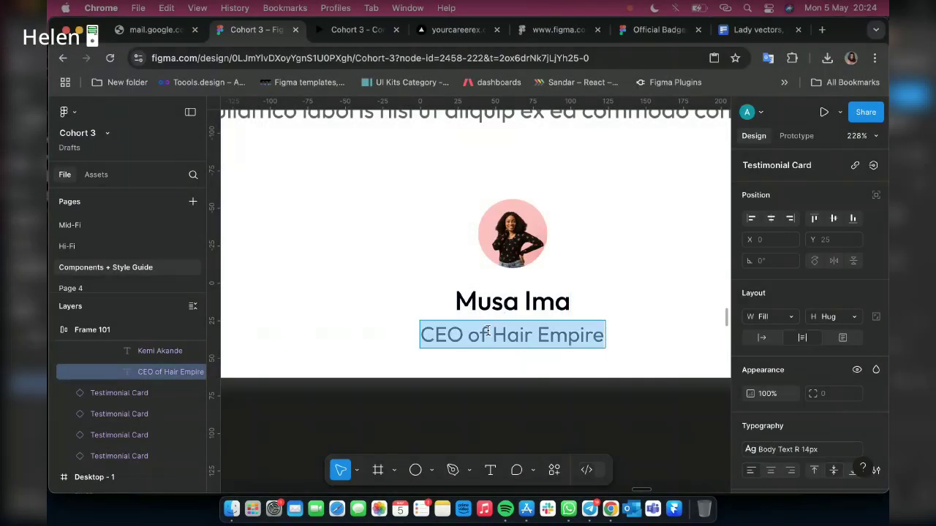
text(Soft)
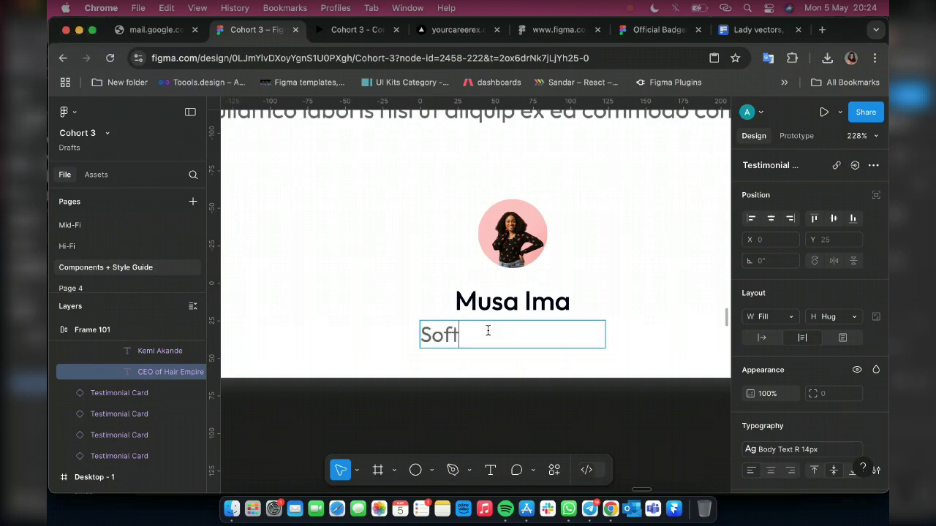
text(ware)
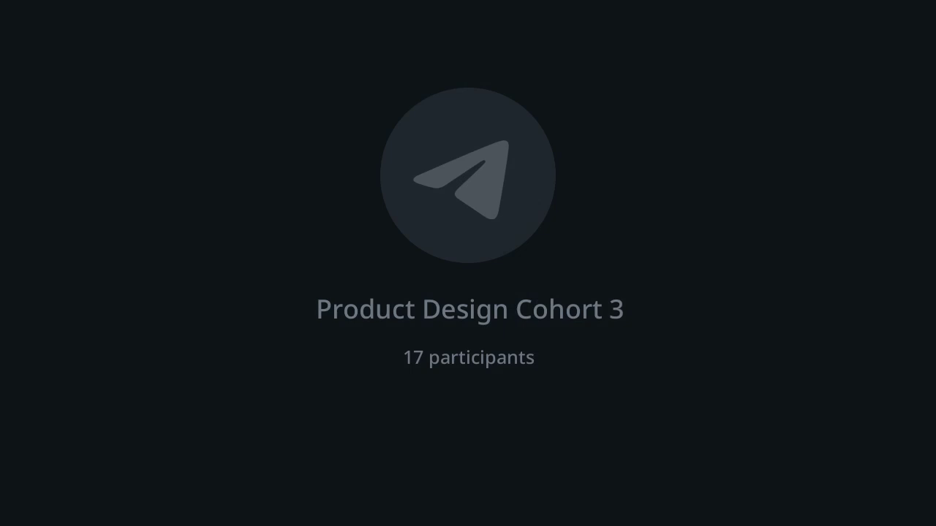
text(Develo)
text(pe)
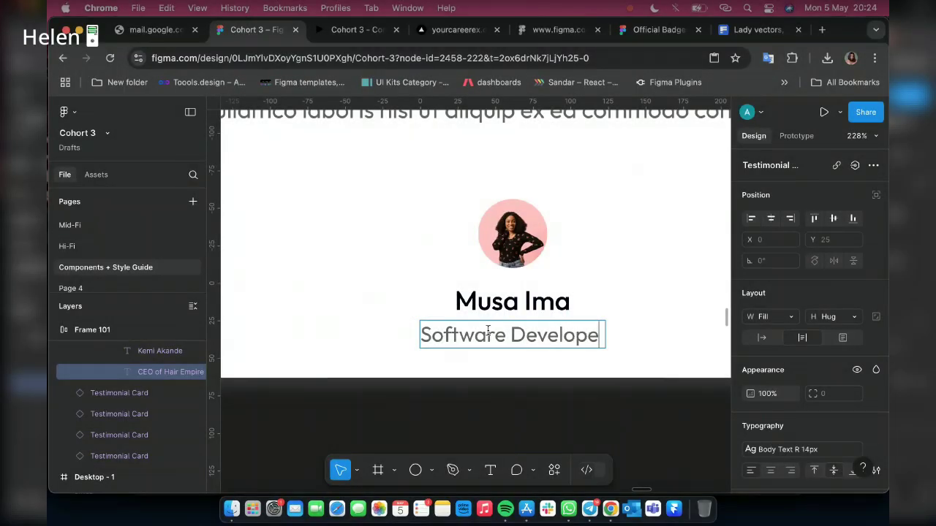
text(r)
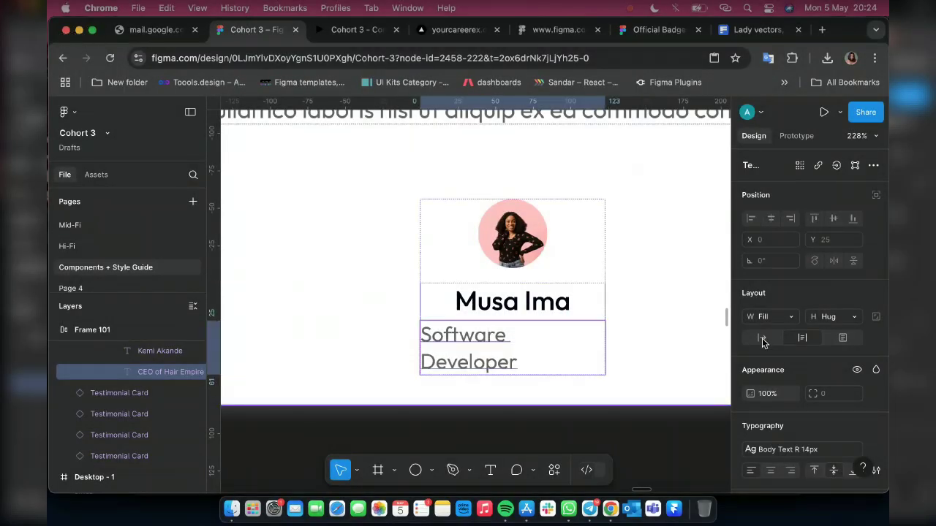
key(Escape)
click(762, 340)
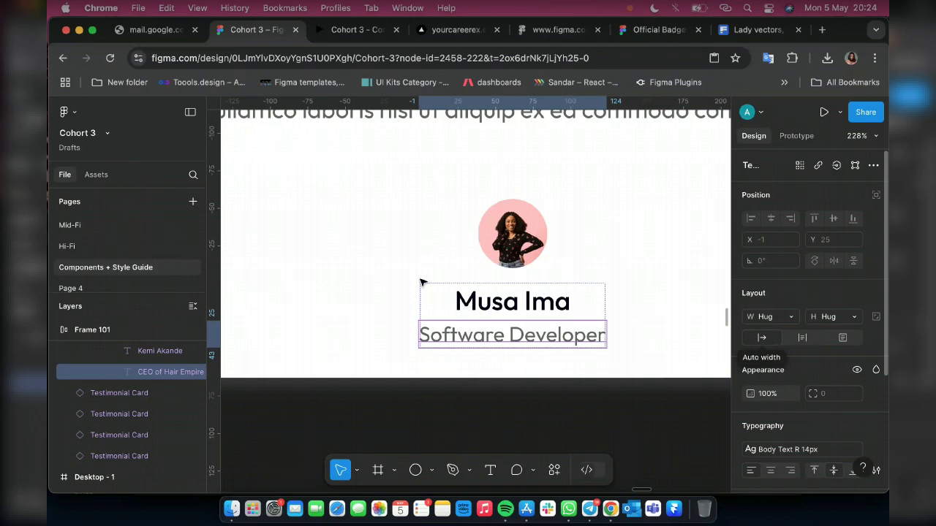
Retitle the card heading from 'Good Service' to 'Helpful!'
scroll(425, 283, down, 5)
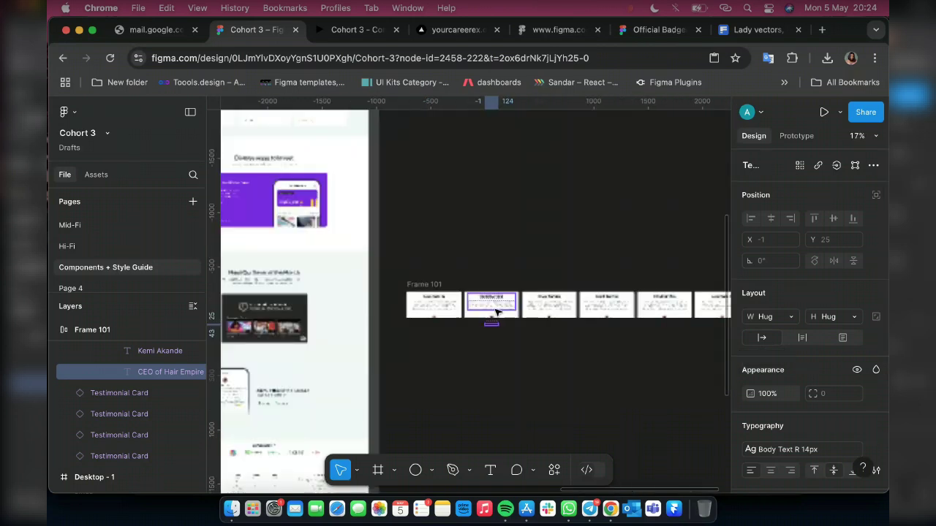
scroll(497, 301, up, 3)
scroll(497, 301, up, 5)
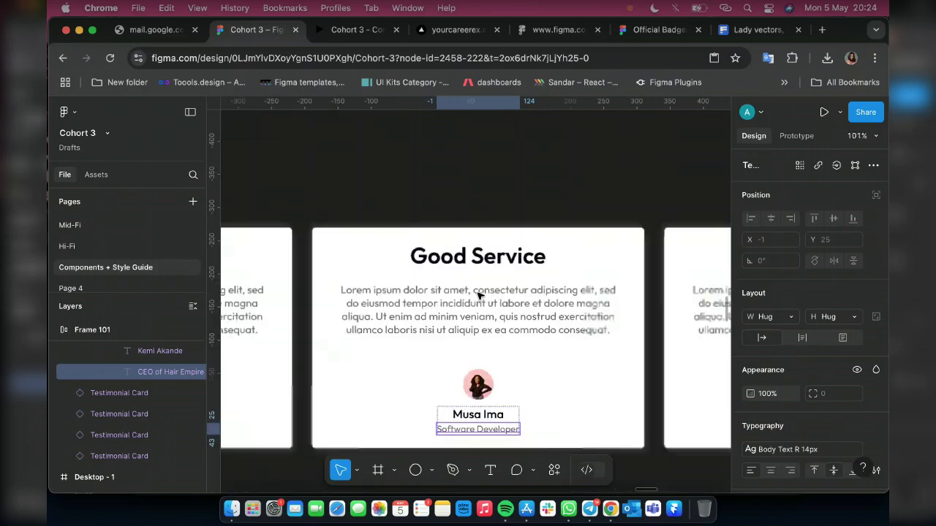
scroll(479, 294, up, 2)
click(525, 249)
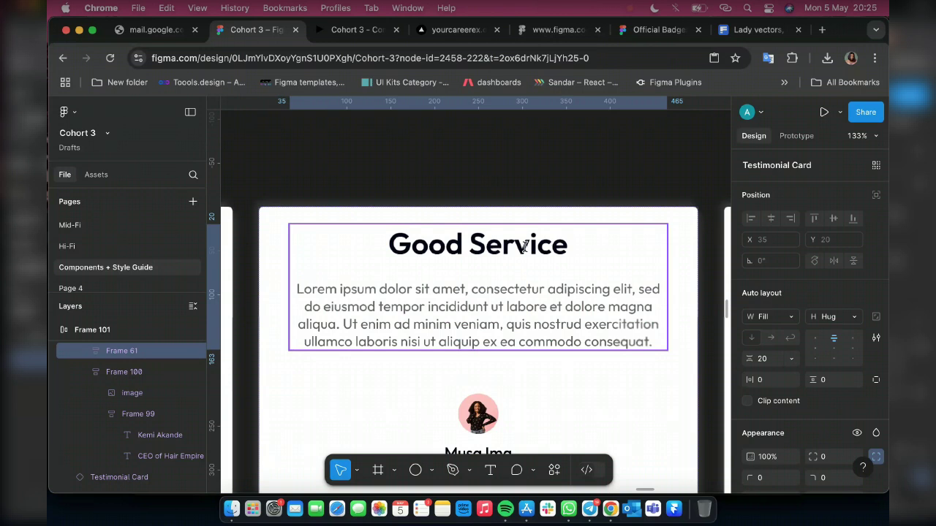
double_click(525, 247)
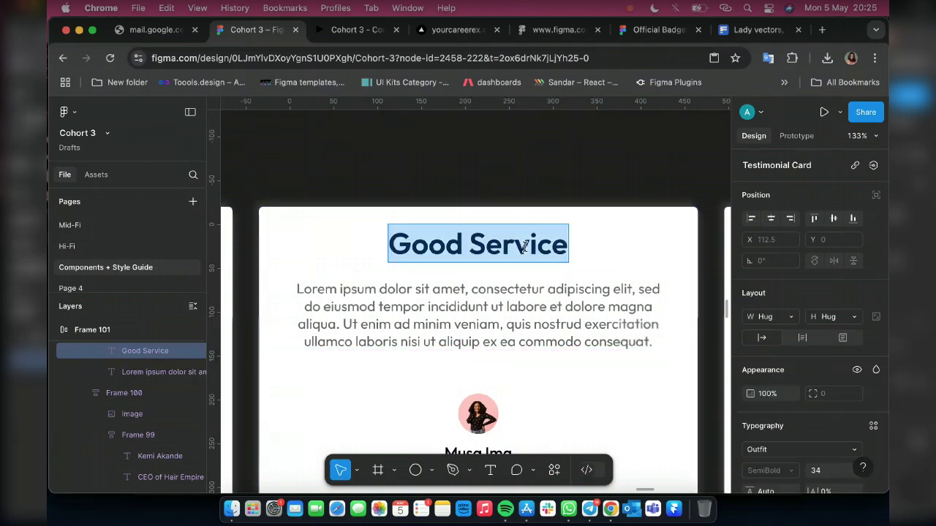
text(Hel)
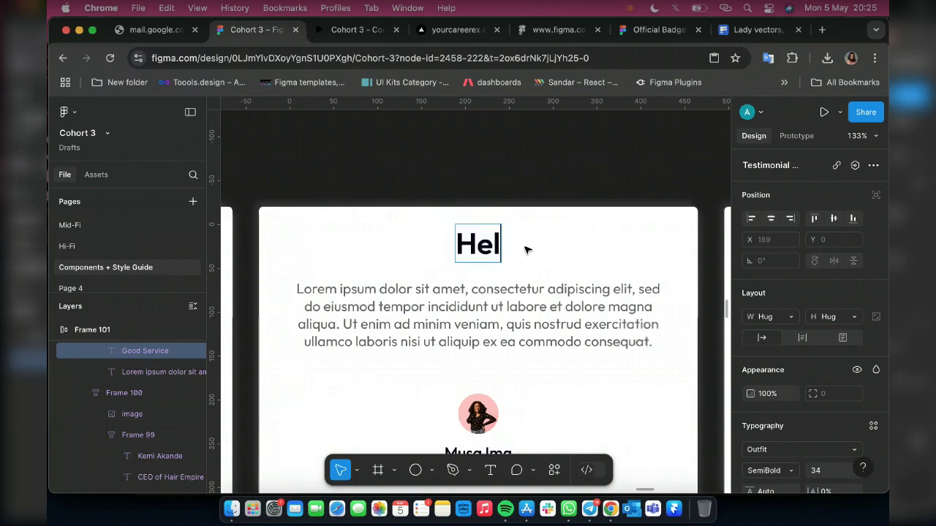
text(pFul)
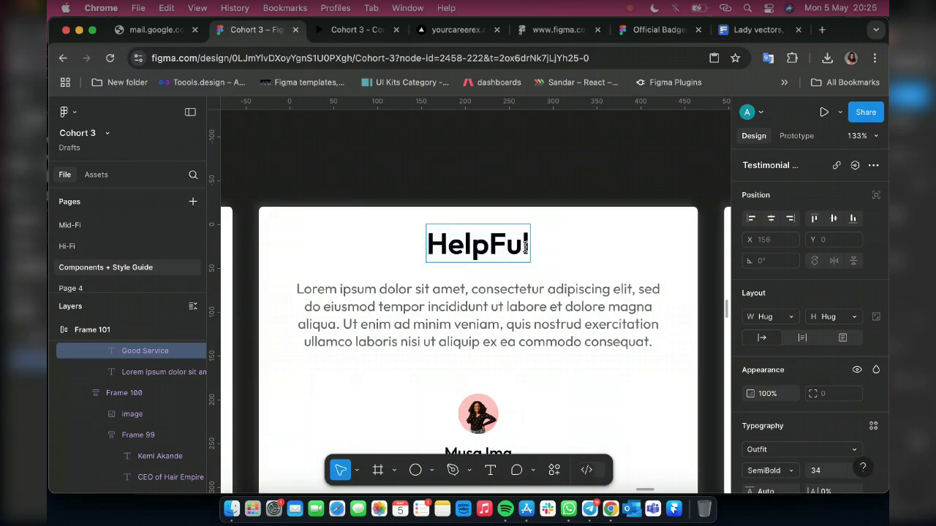
key(BackSpace)
key(BackSpace)
key(BackSpace)
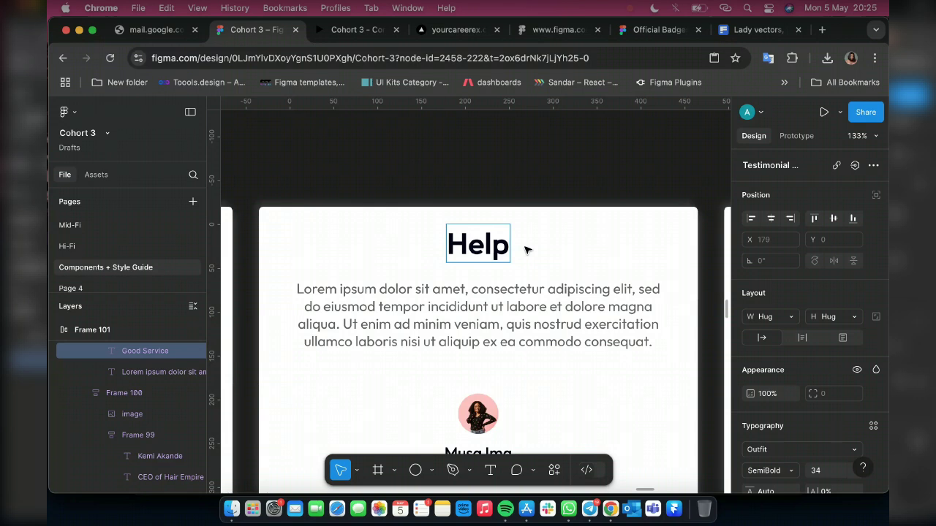
text(ful)
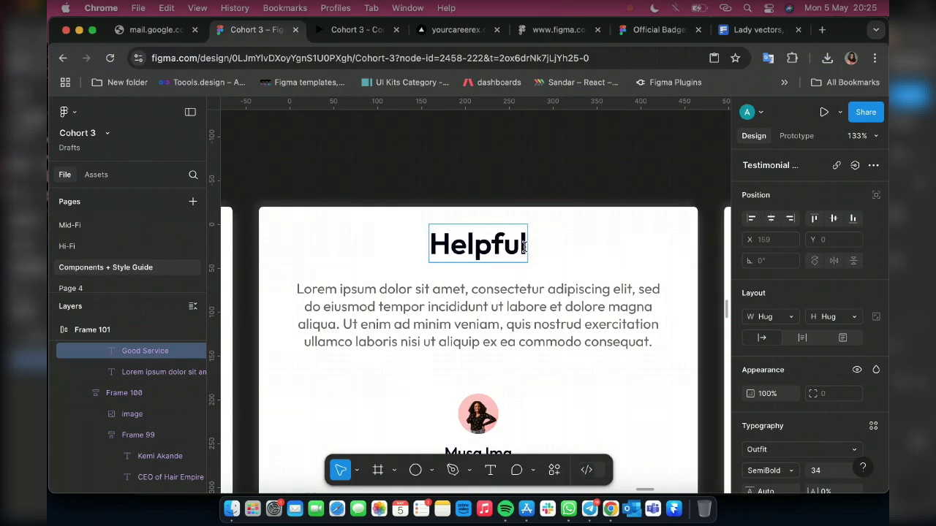
text(!)
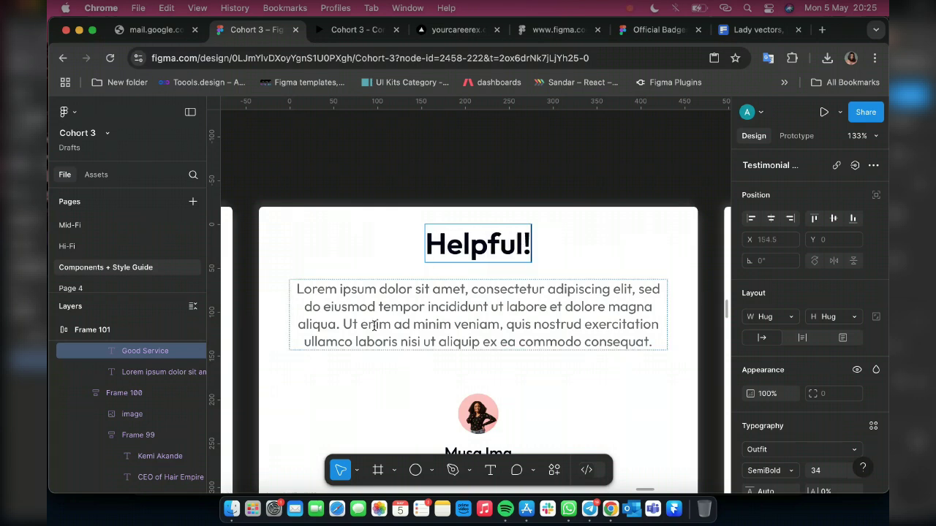
scroll(387, 324, right, 5)
scroll(387, 324, right, 10)
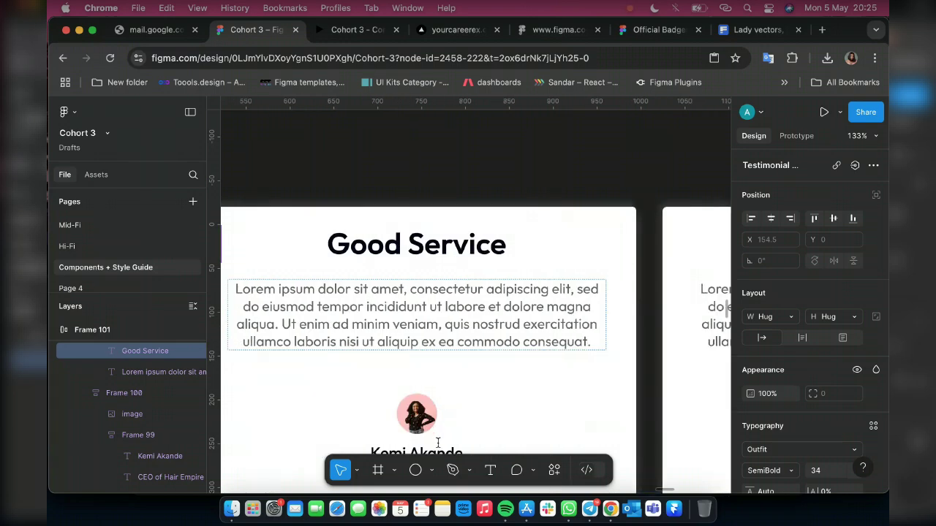
scroll(437, 442, down, 2)
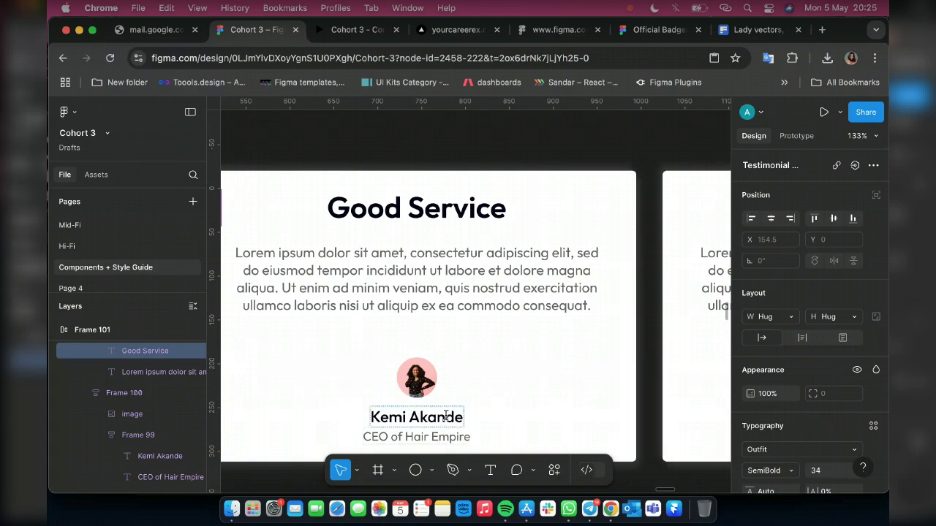
Replace the next card's reviewer name with a new name
double_click(446, 417)
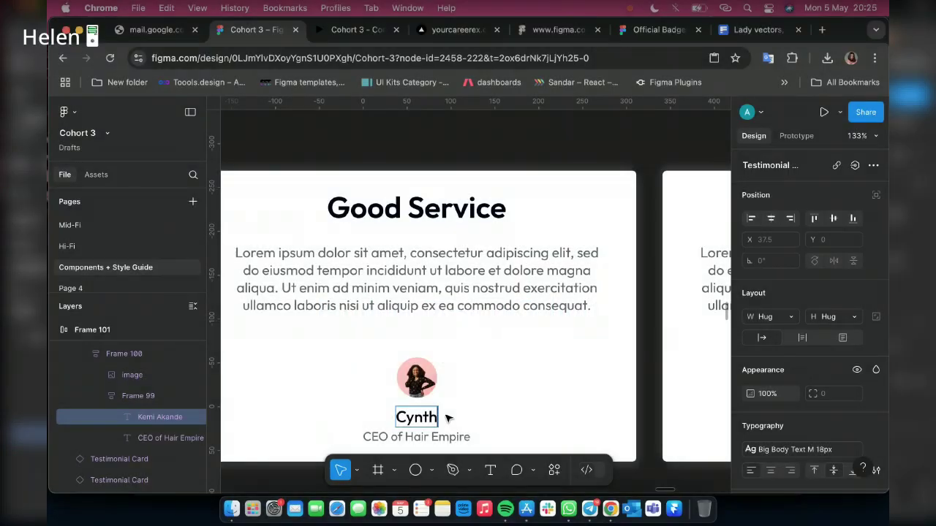
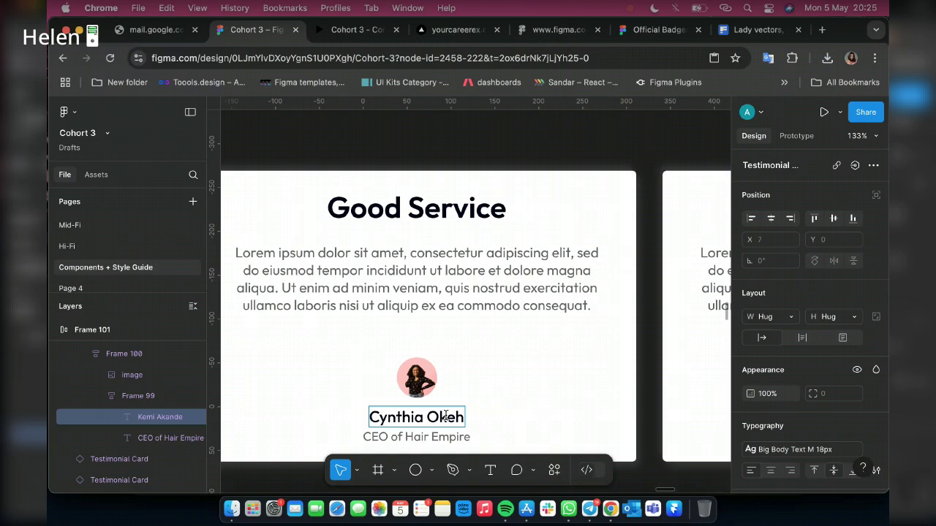
scroll(436, 426, down, 2)
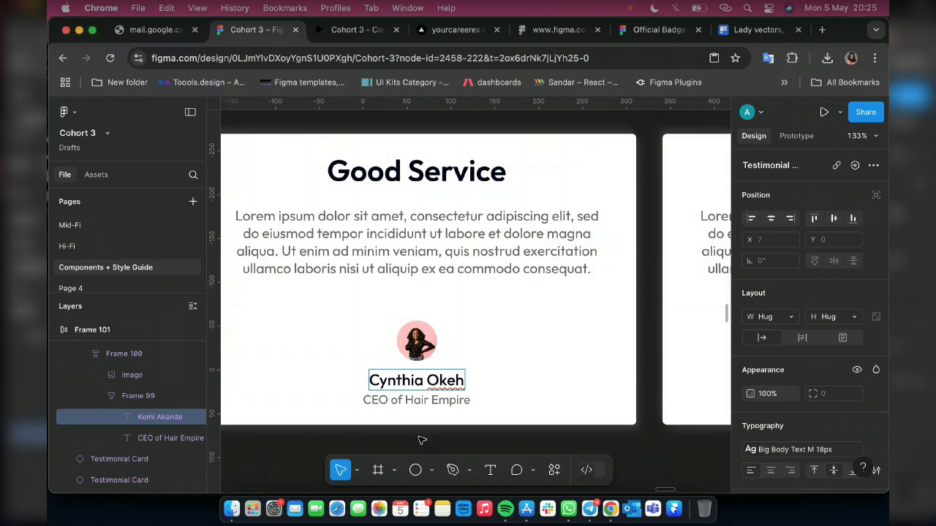
scroll(436, 410, up, 5)
Change that card's job title to 'Fashion Designer' with its width set to Hug
double_click(416, 398)
key(super+a)
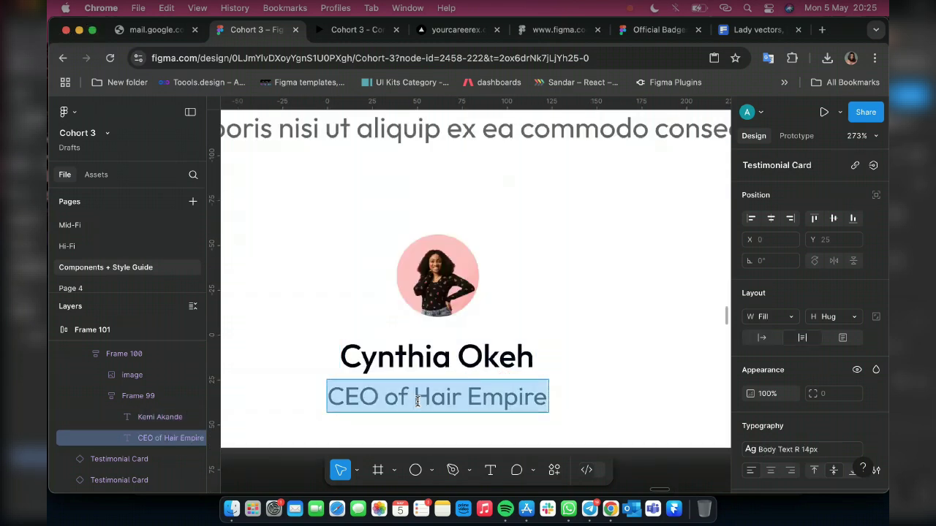
text(Fash)
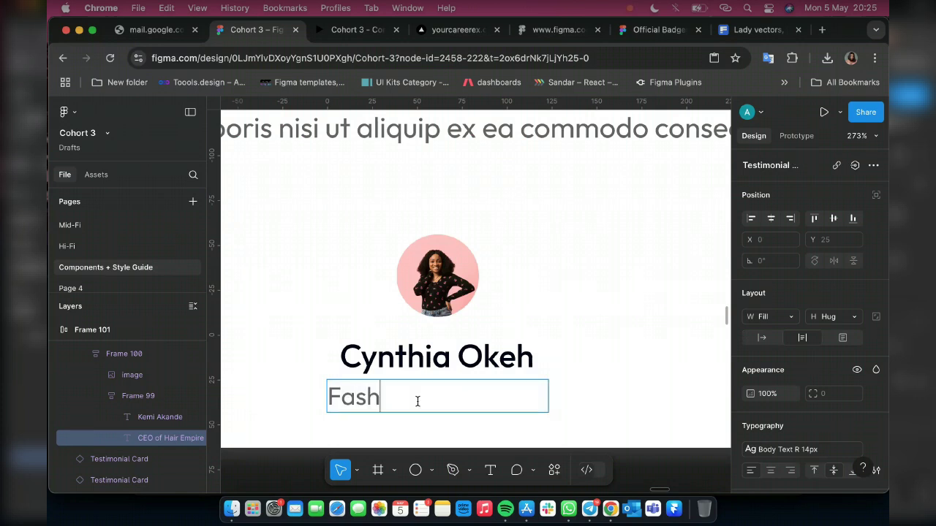
text(ion Designe)
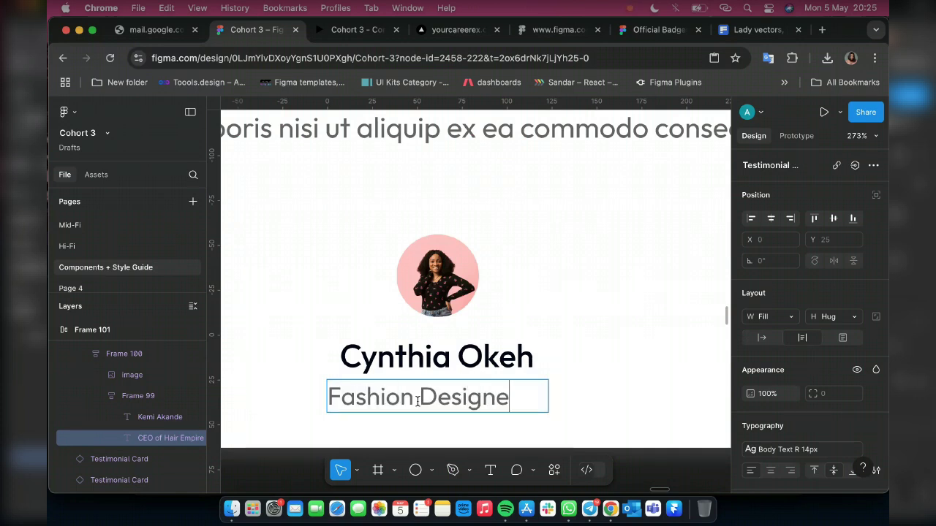
text(r)
scroll(555, 349, up, 5)
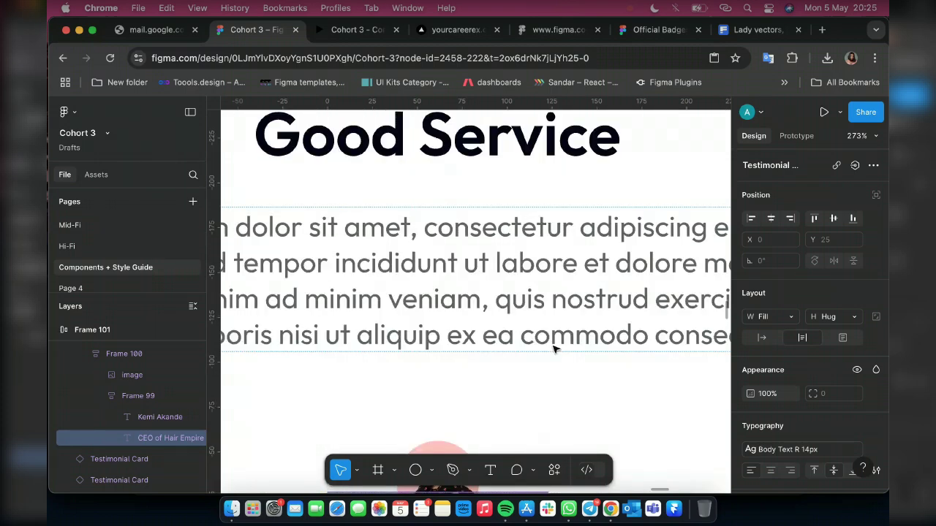
scroll(556, 349, down, 8)
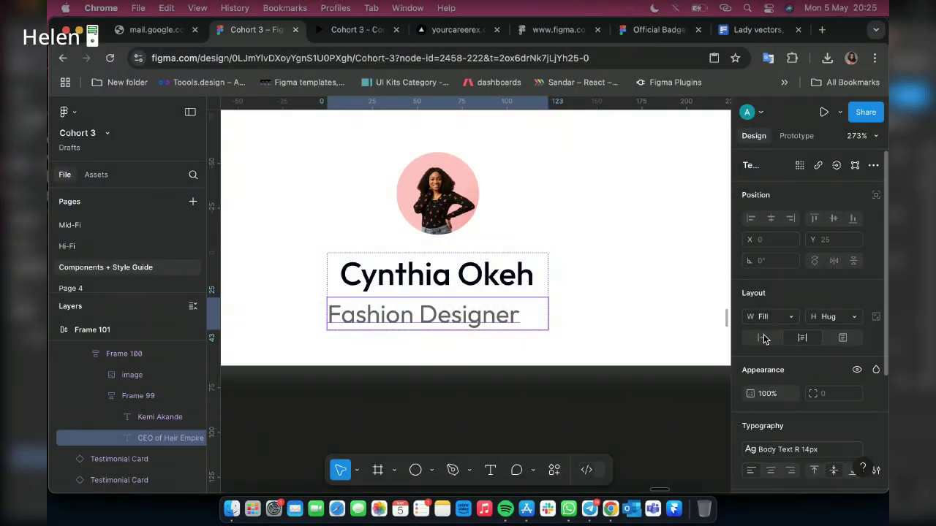
click(765, 339)
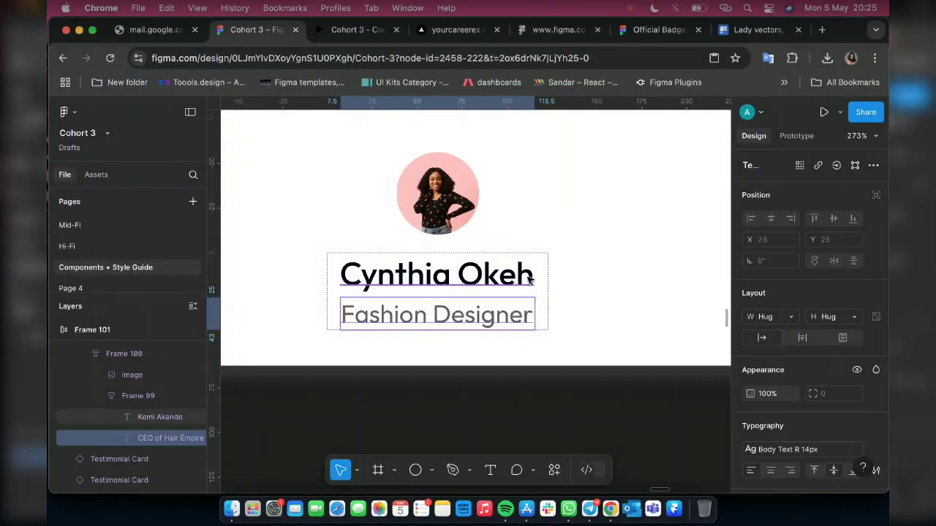
click(432, 312)
scroll(515, 338, up, 10)
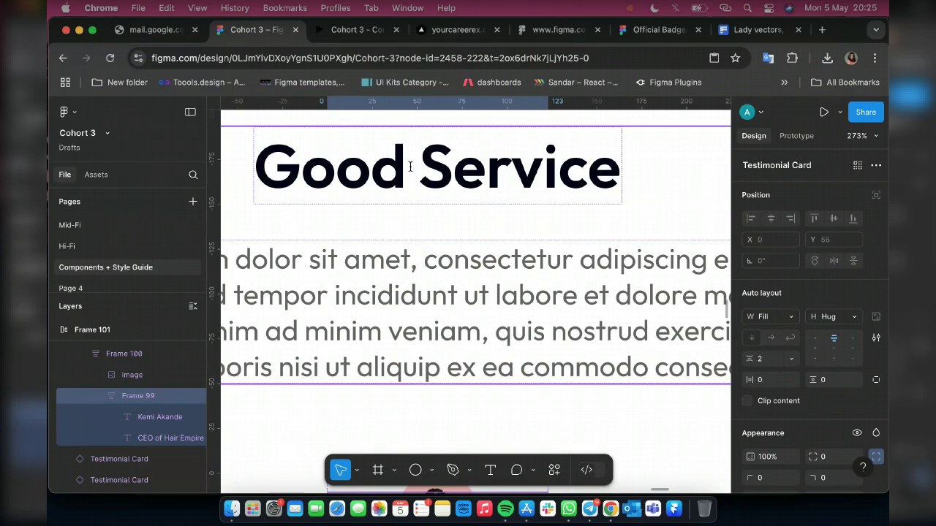
Change the card heading from 'Good Service' to 'Good Investment'
double_click(410, 167)
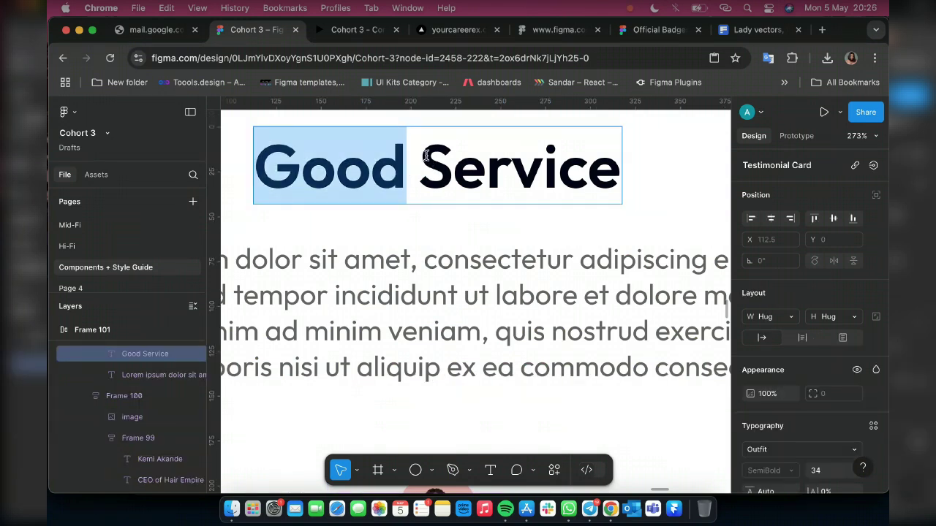
key(super+a)
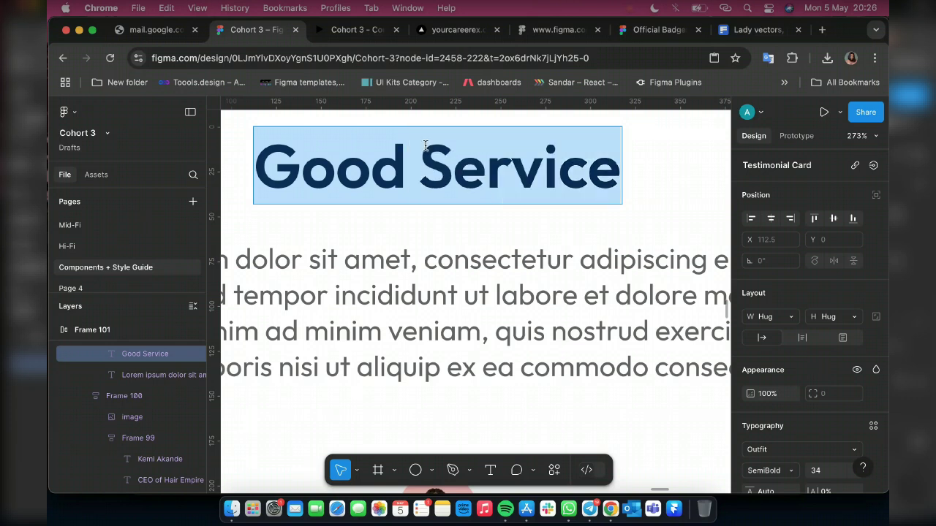
drag(420, 150, 626, 171)
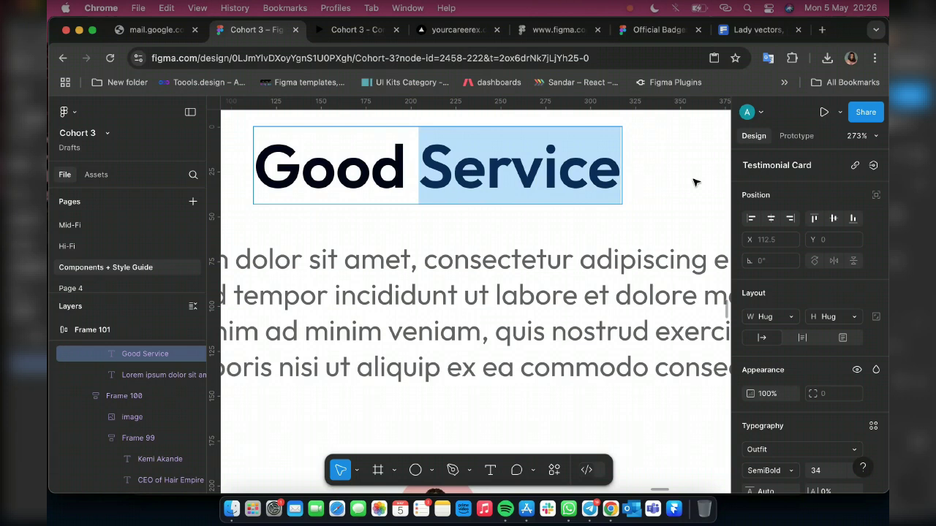
text(Inve)
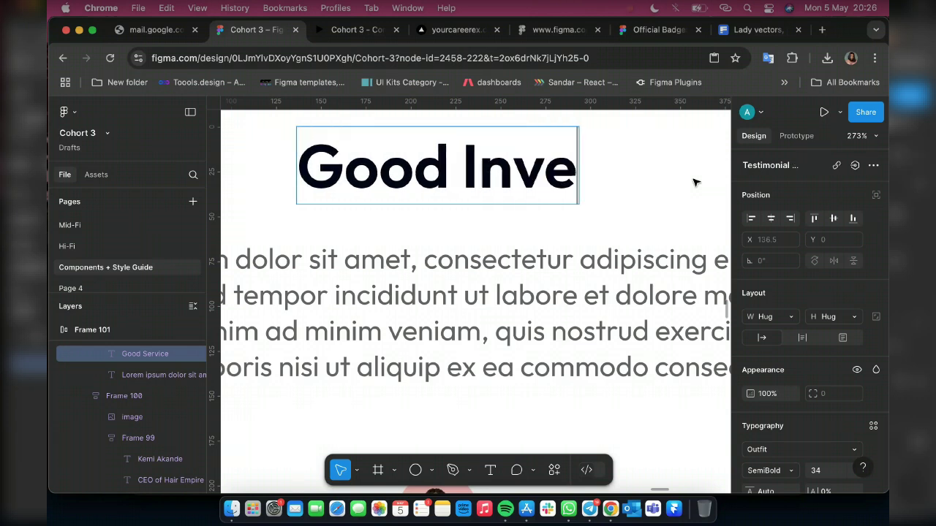
text(stm)
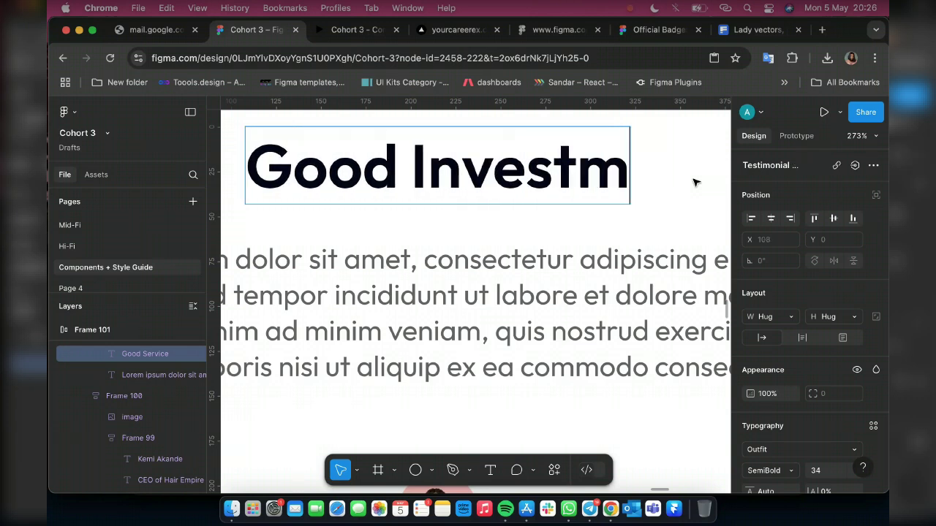
text(ent)
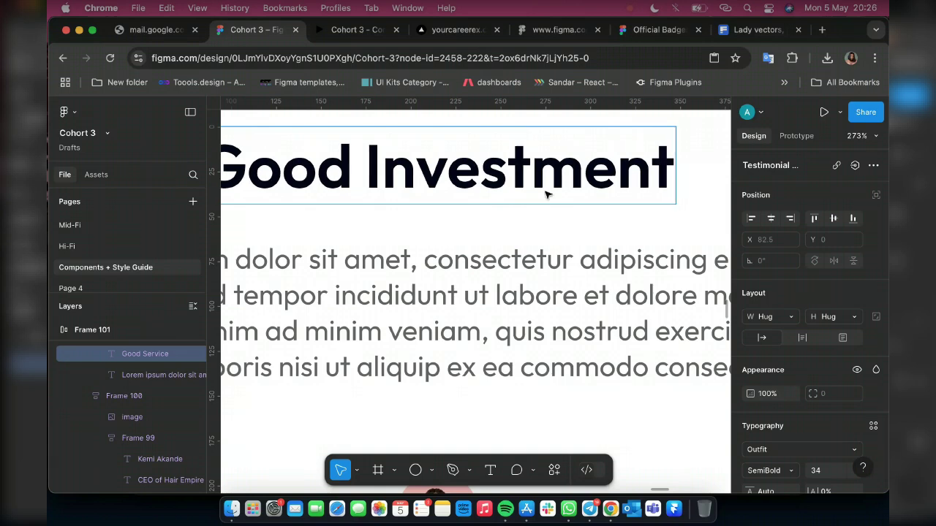
scroll(501, 247, down, 15)
scroll(493, 262, up, 15)
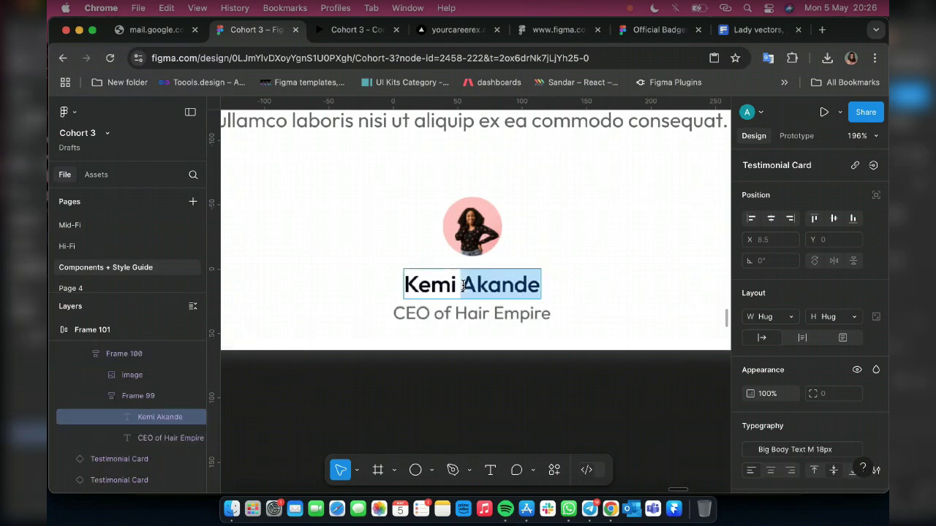
Replace the card's reviewer name with a new full name, fixing its spelling
triple_click(462, 285)
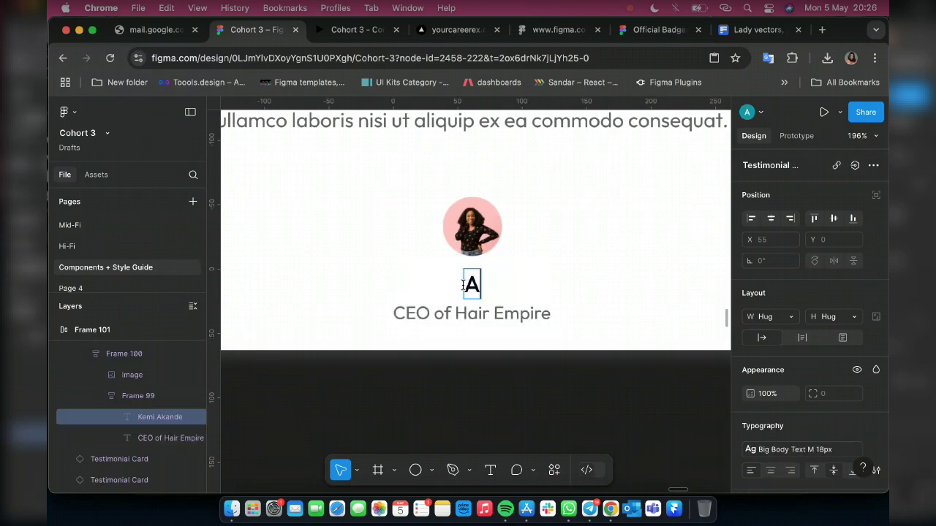
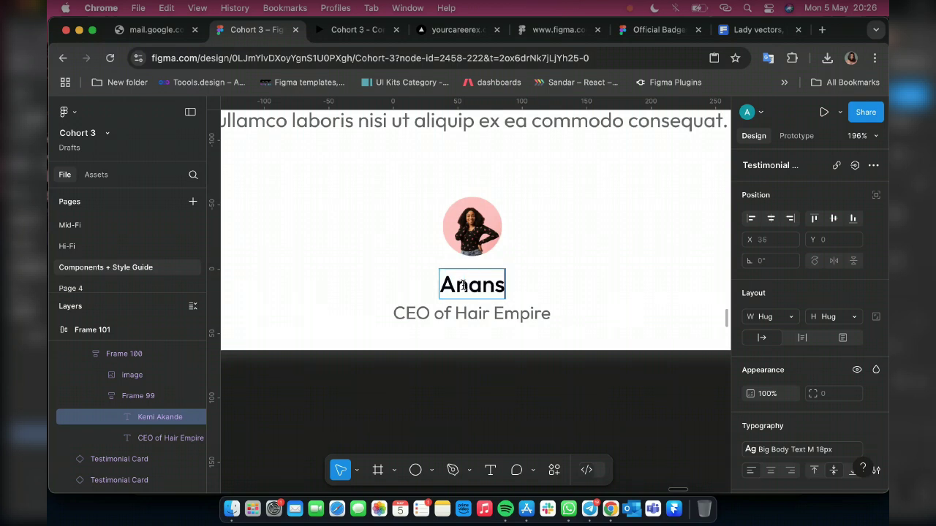
click(609, 499)
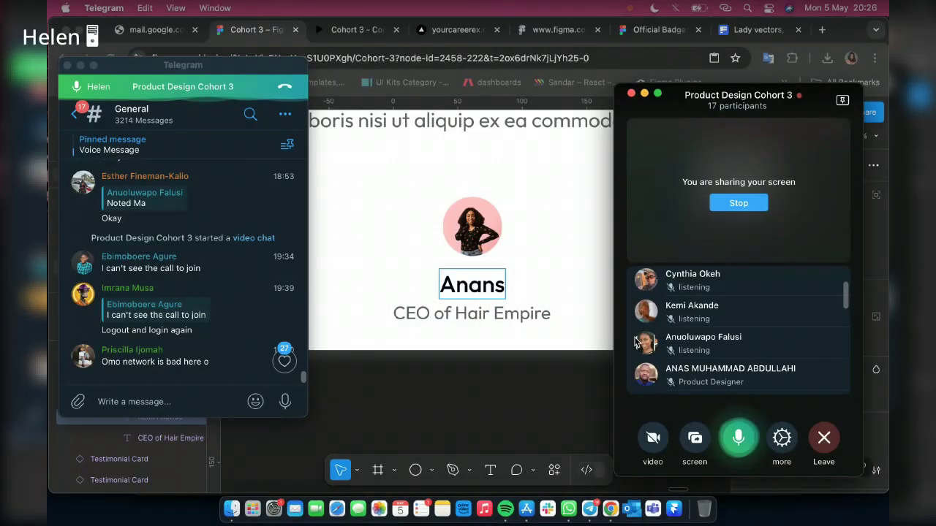
click(494, 286)
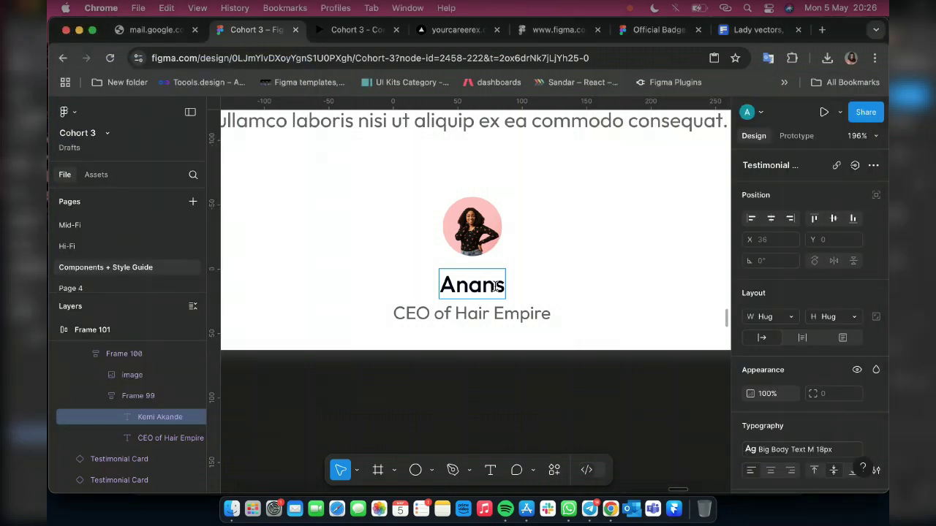
key(BackSpace)
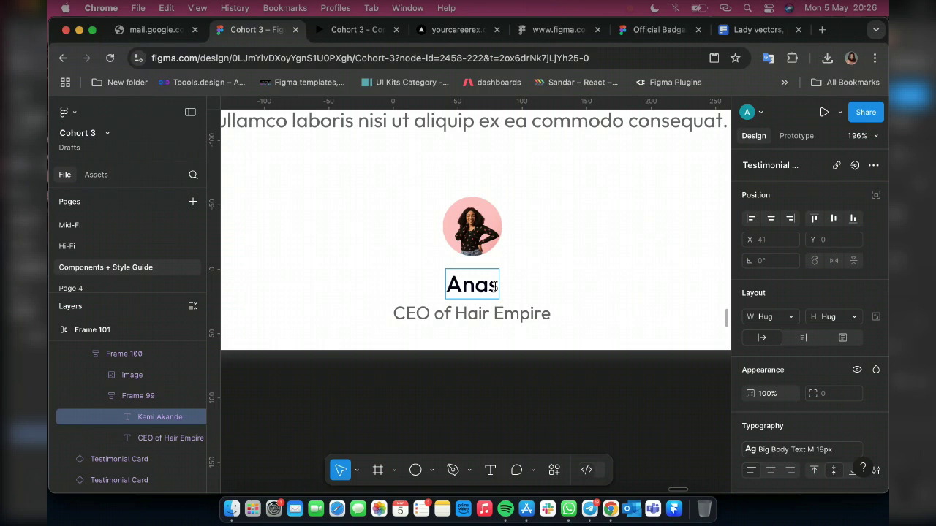
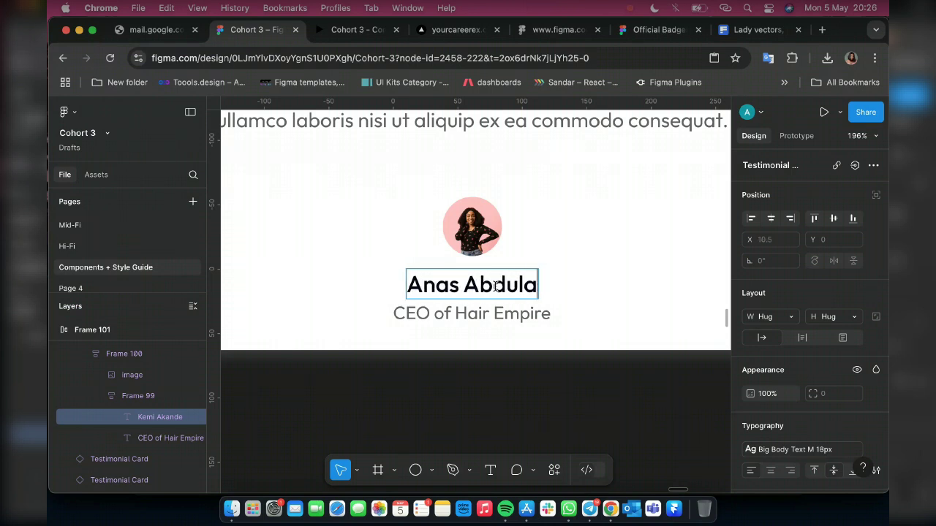
key(Left)
key(Left)
key(Left)
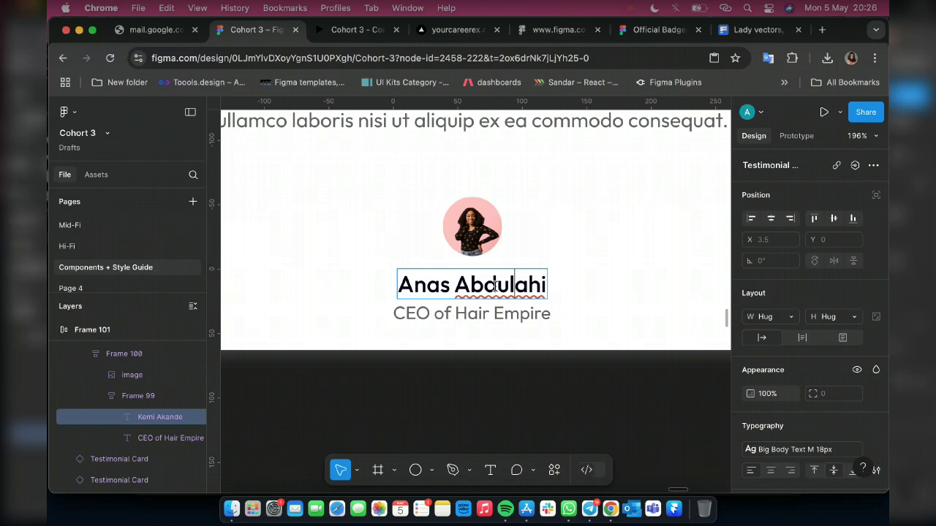
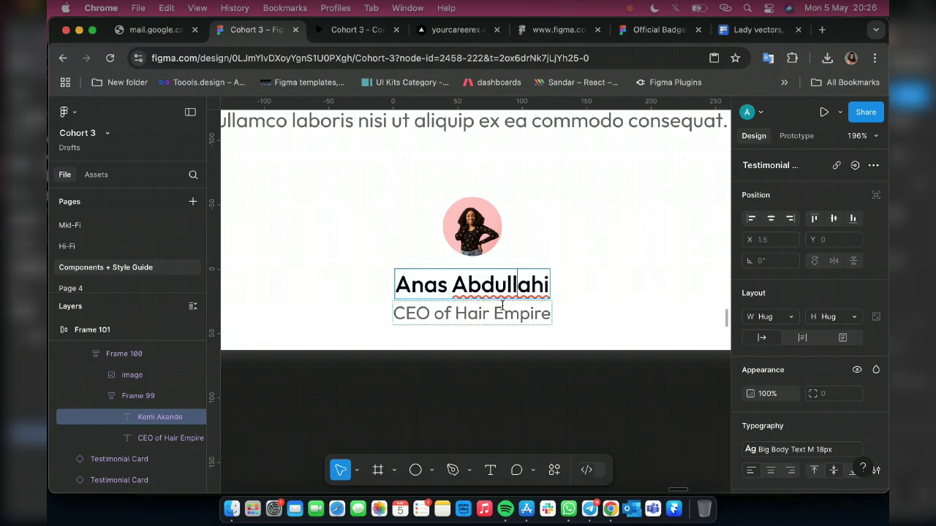
Change the role line to 'BusinessMan' with its width set to Hug
double_click(501, 306)
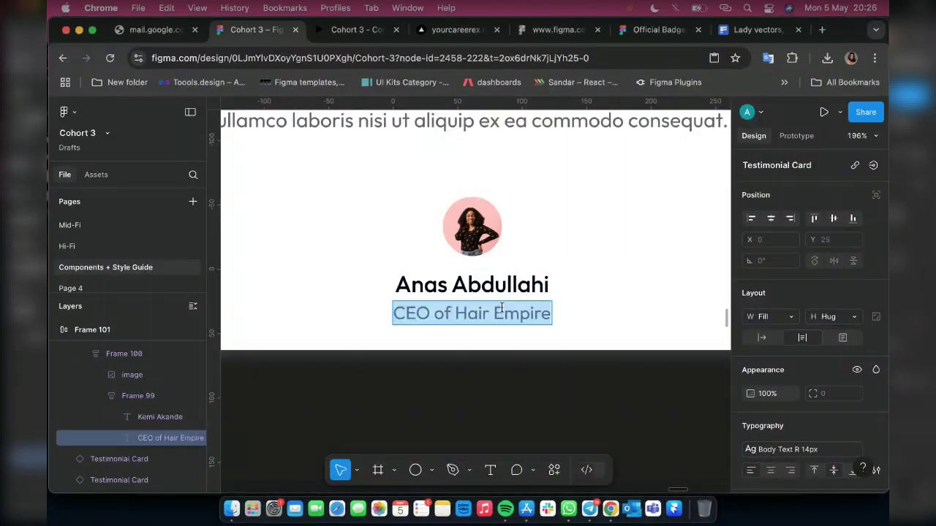
text(Busi)
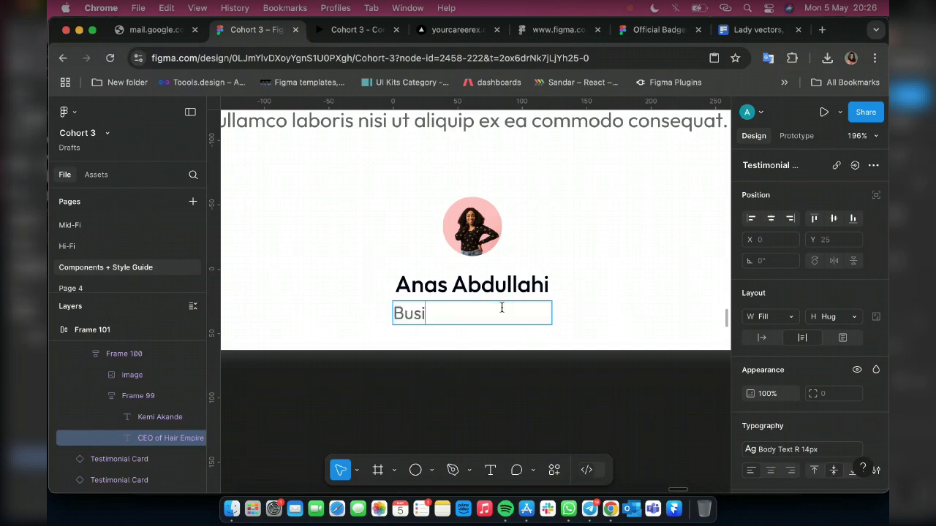
text(nessMa)
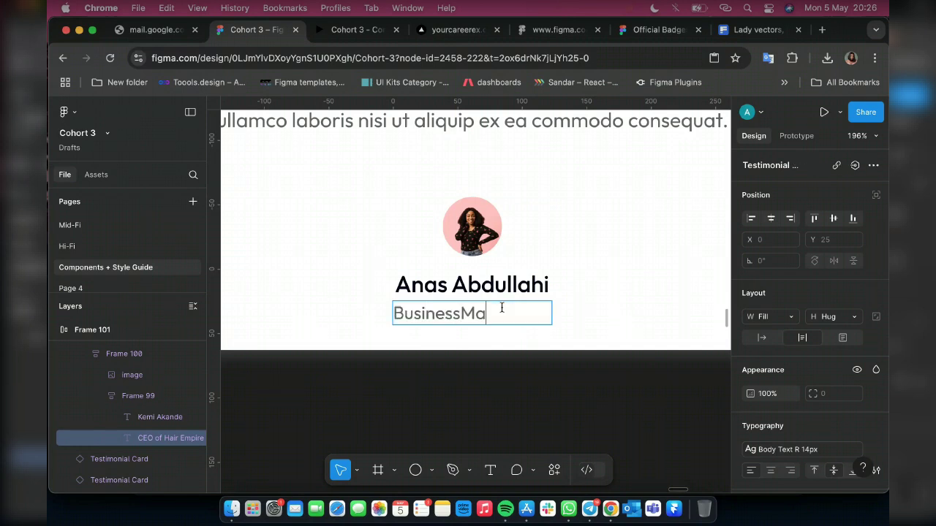
text(n)
key(Escape)
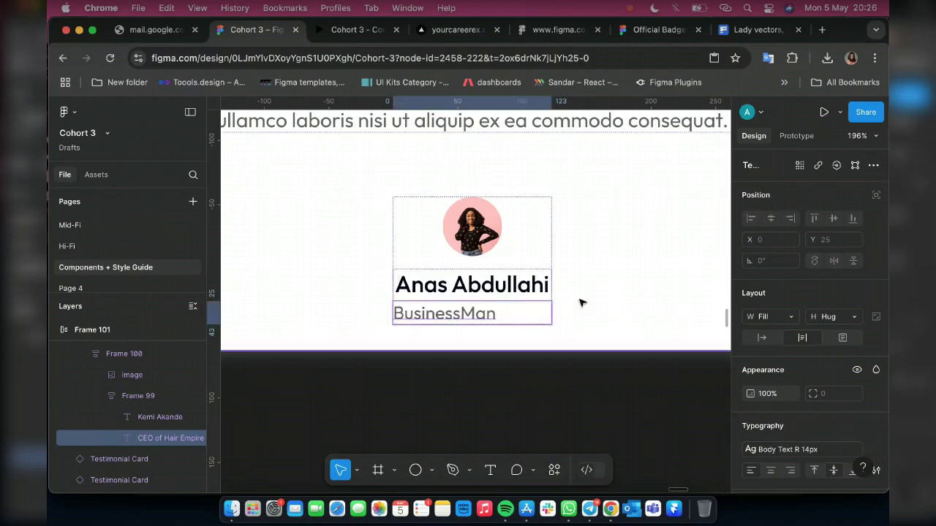
click(761, 337)
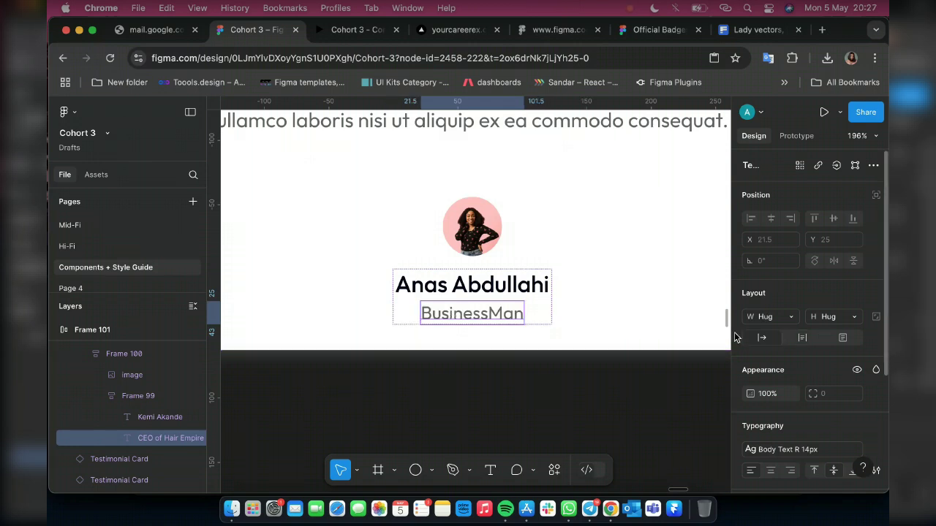
scroll(444, 171, up, 3)
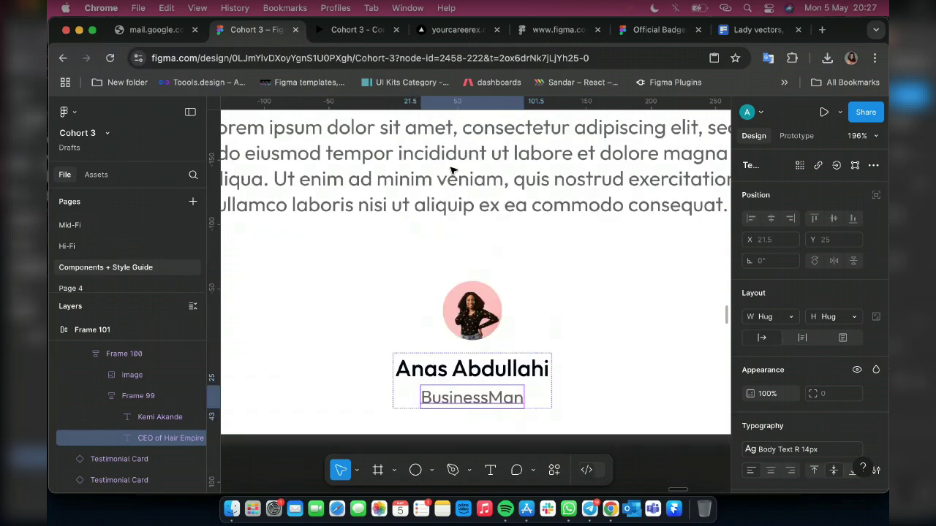
scroll(451, 169, up, 3)
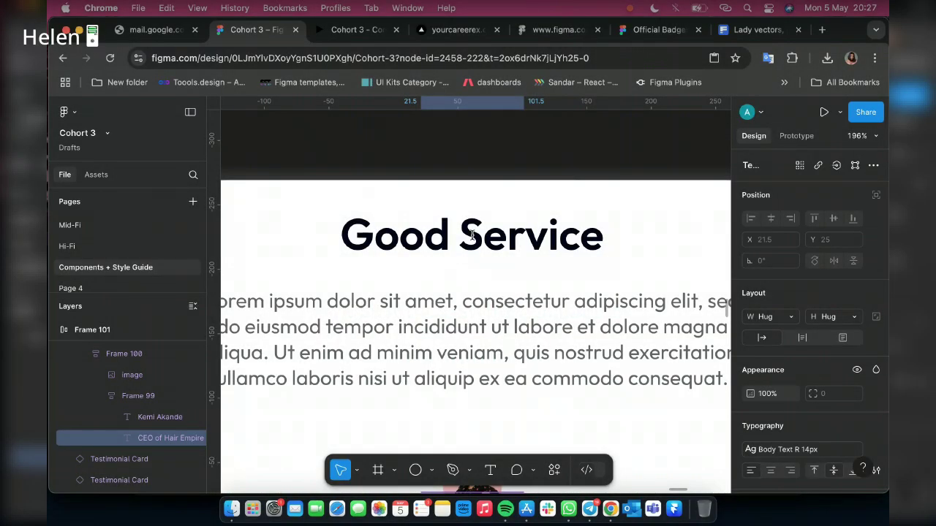
Replace the card heading 'Good Service' with 'Great Investment'
double_click(471, 234)
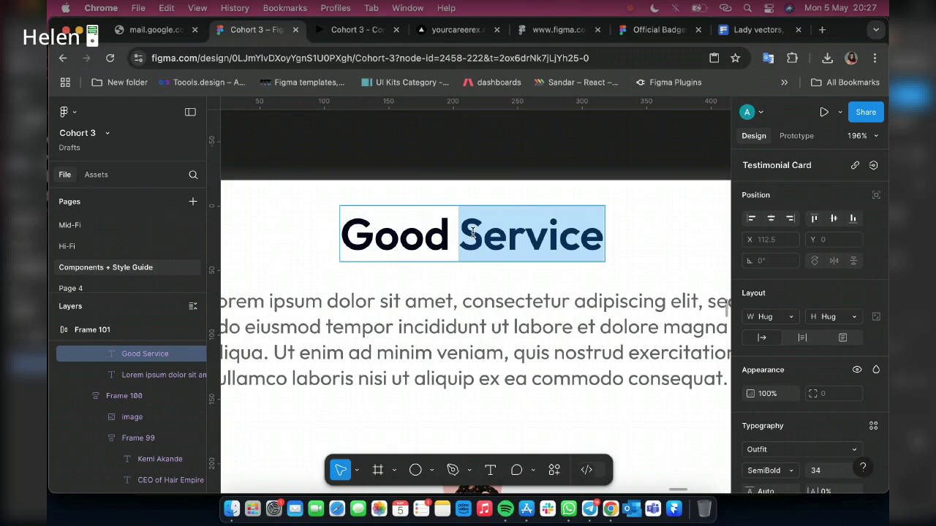
click(473, 232)
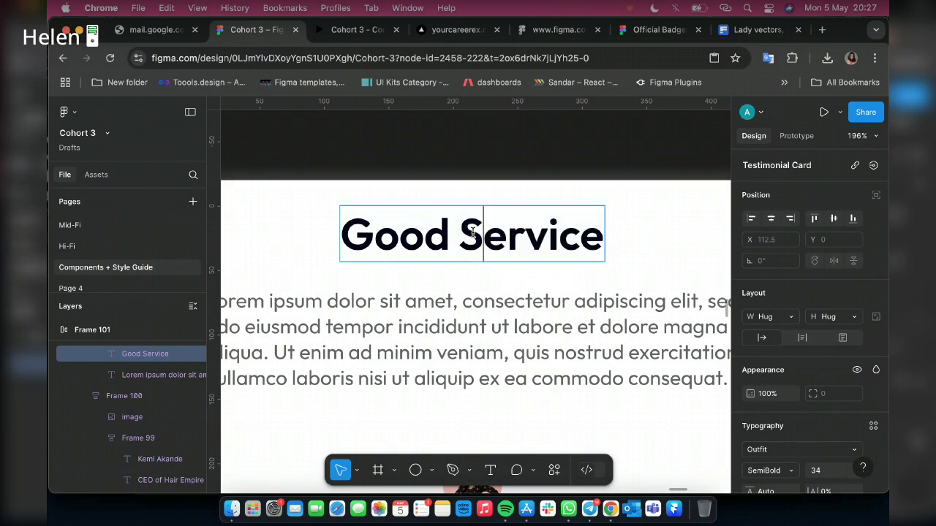
key(ctrl+a)
text(Gre)
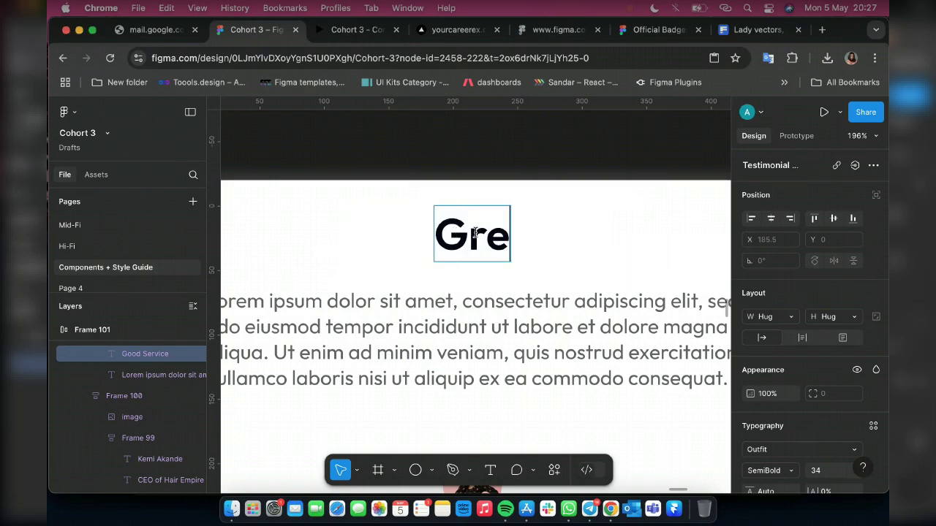
text(at Invest)
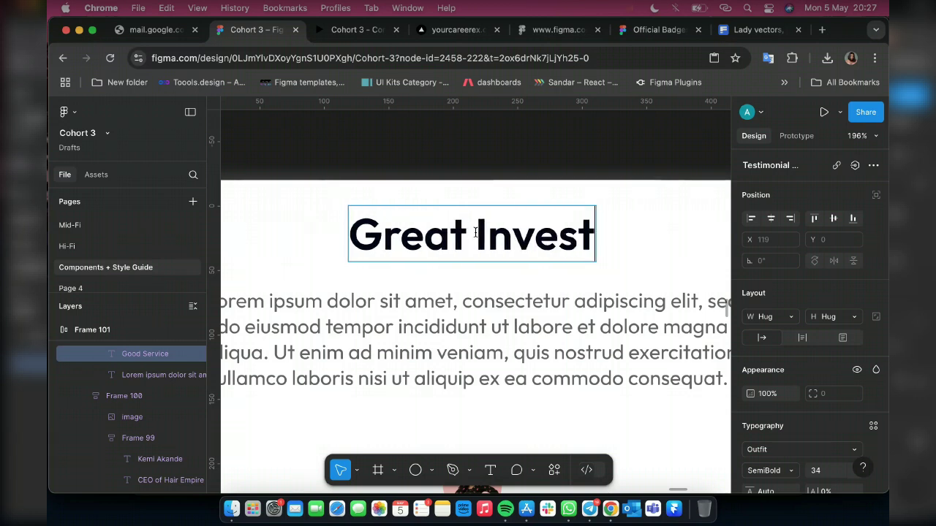
text(ment)
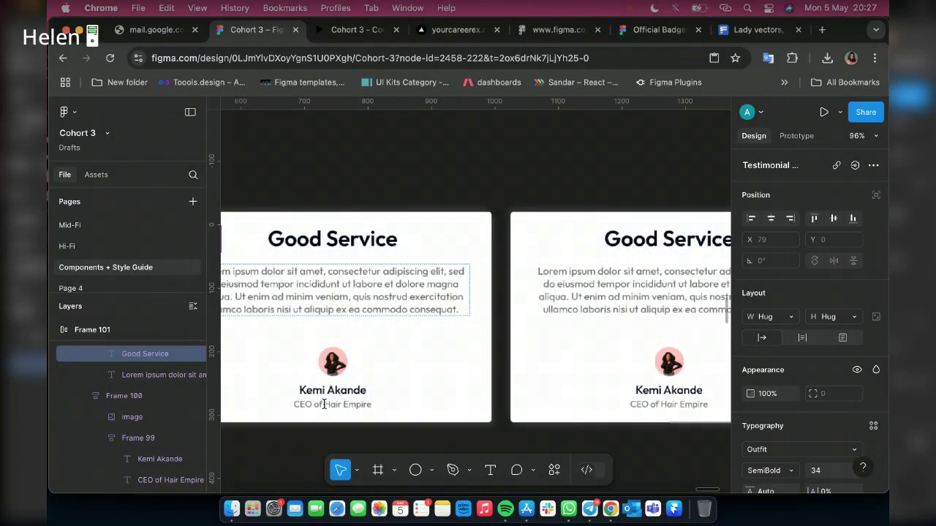
Enter the card's new reviewer name and the job title 'CEO of Kitchen Equipment'
scroll(447, 395, up, 10)
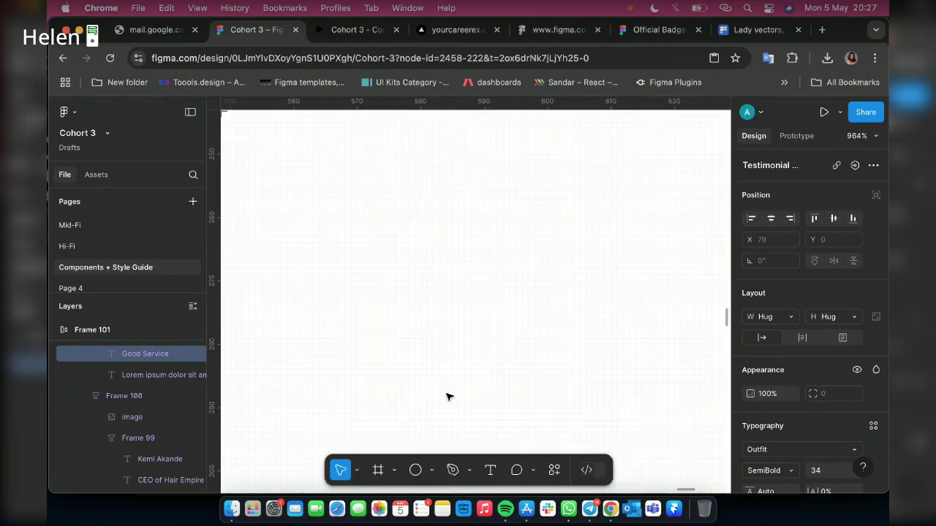
scroll(449, 396, down, 8)
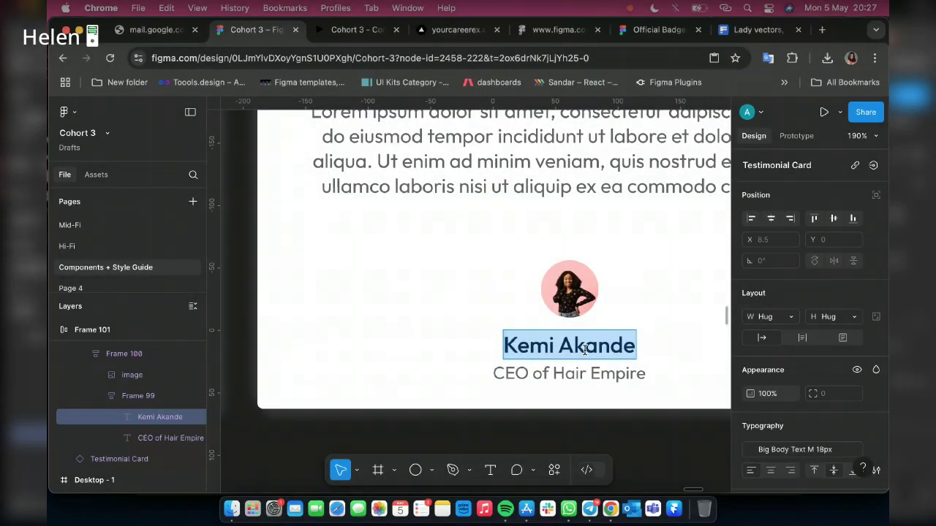
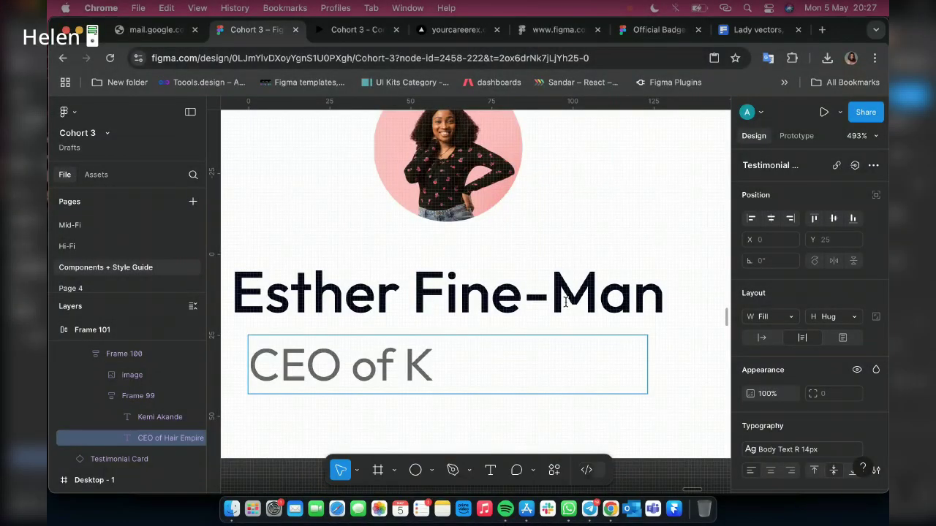
click(546, 302)
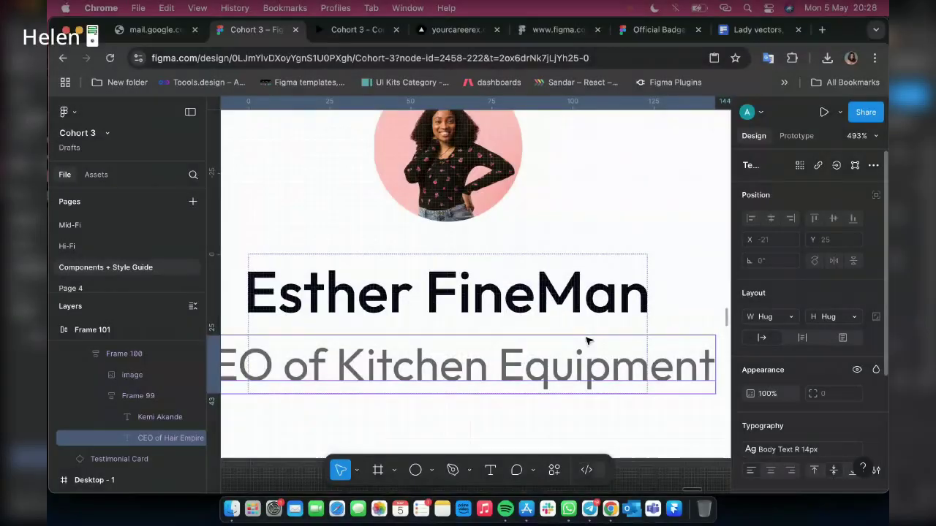
scroll(537, 370, down, 5)
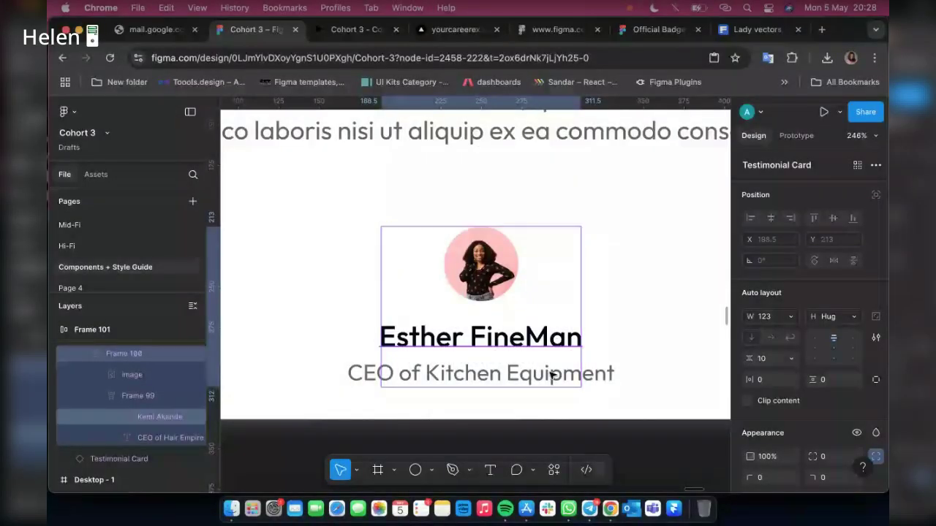
Set the name-and-title block's width to Fill container, then review the row of cards
click(575, 368)
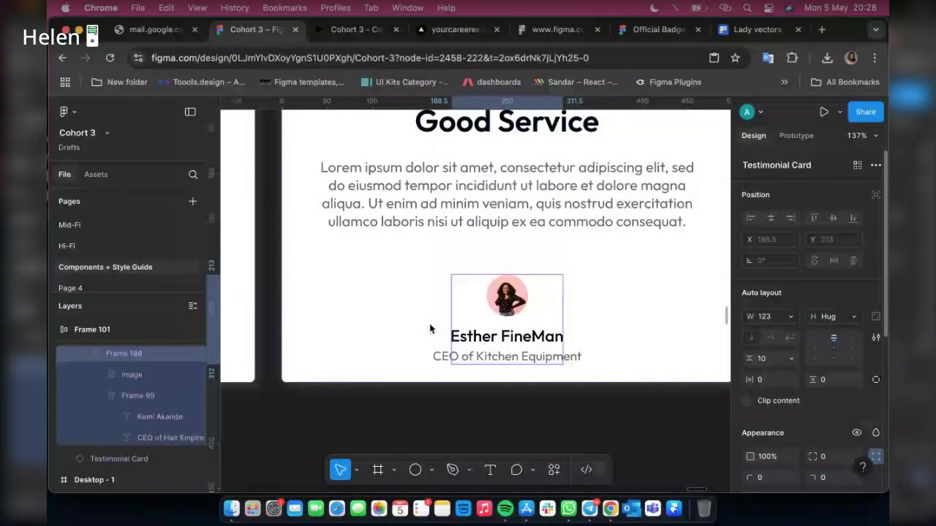
click(790, 316)
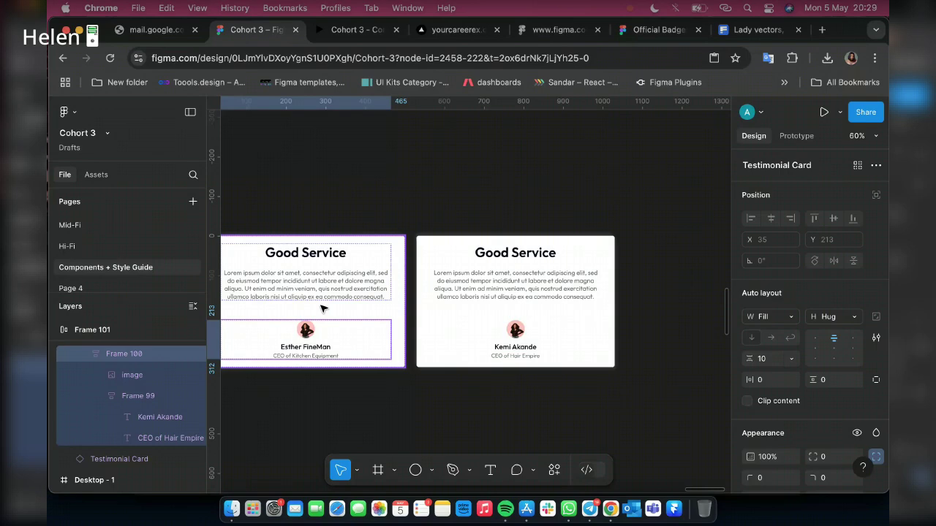
scroll(323, 309, right, 10)
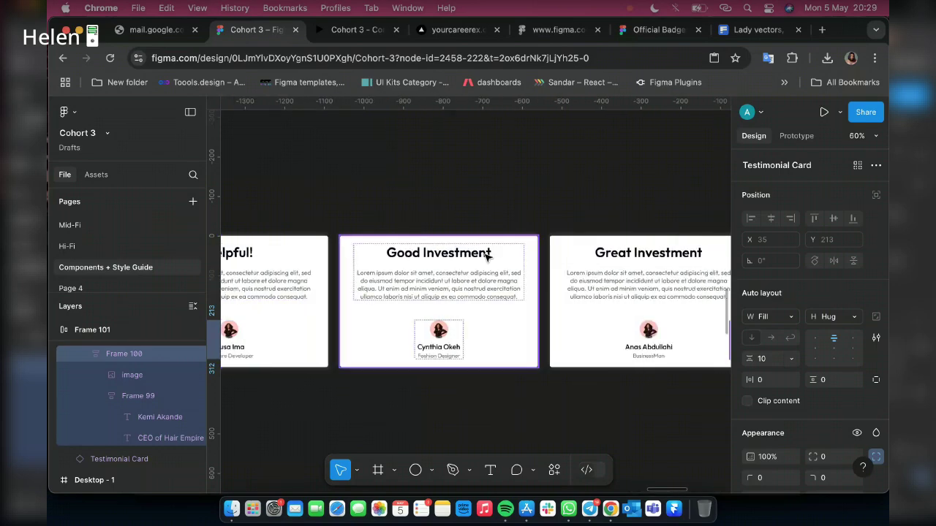
scroll(488, 256, right, 6)
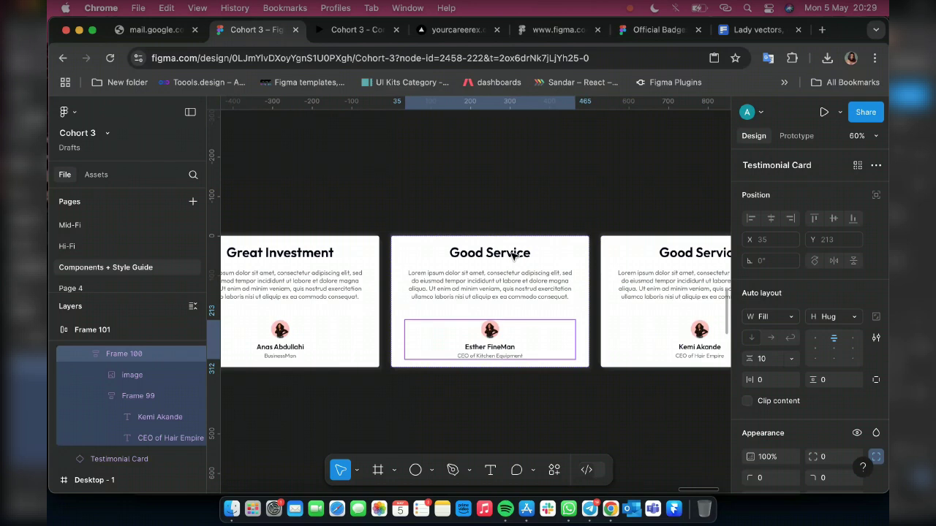
scroll(513, 255, up, 10)
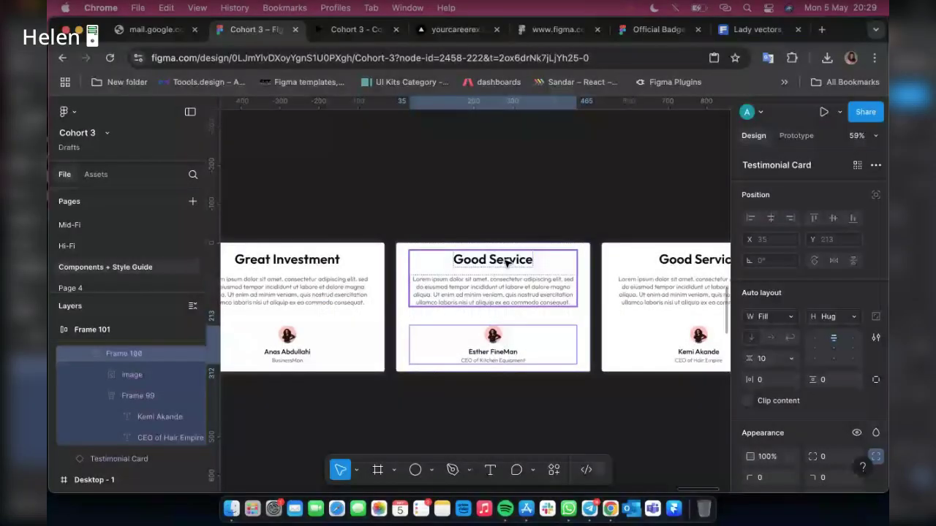
scroll(513, 262, up, 10)
scroll(513, 262, down, 10)
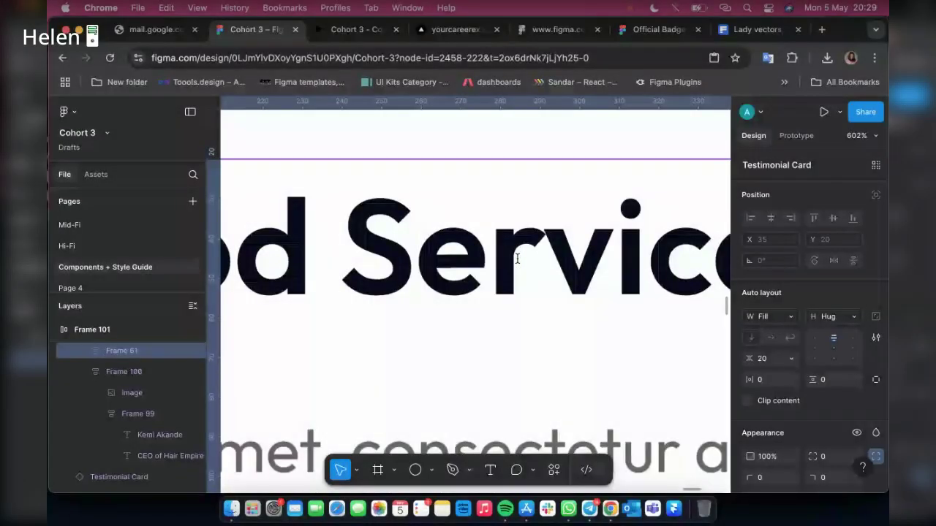
Retitle the Good Service card heading to 'Sweet Platform'
double_click(517, 258)
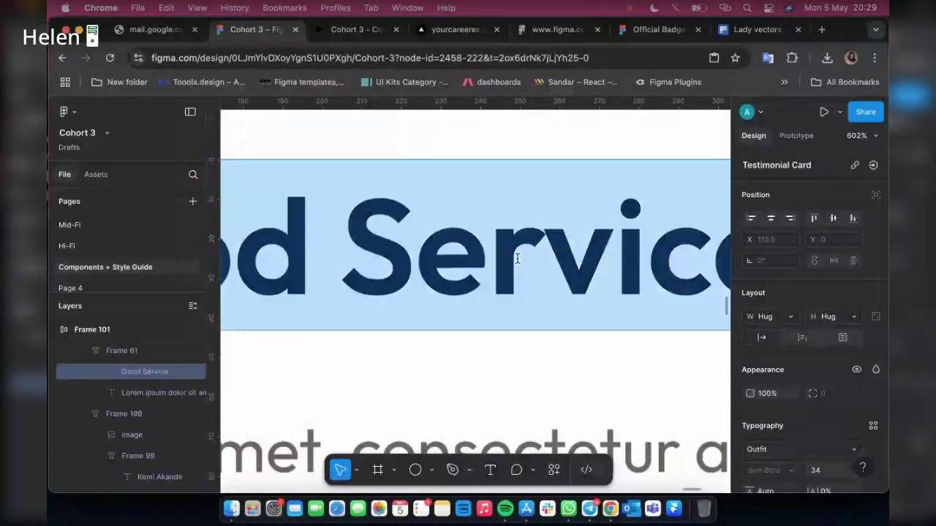
text(Sweet)
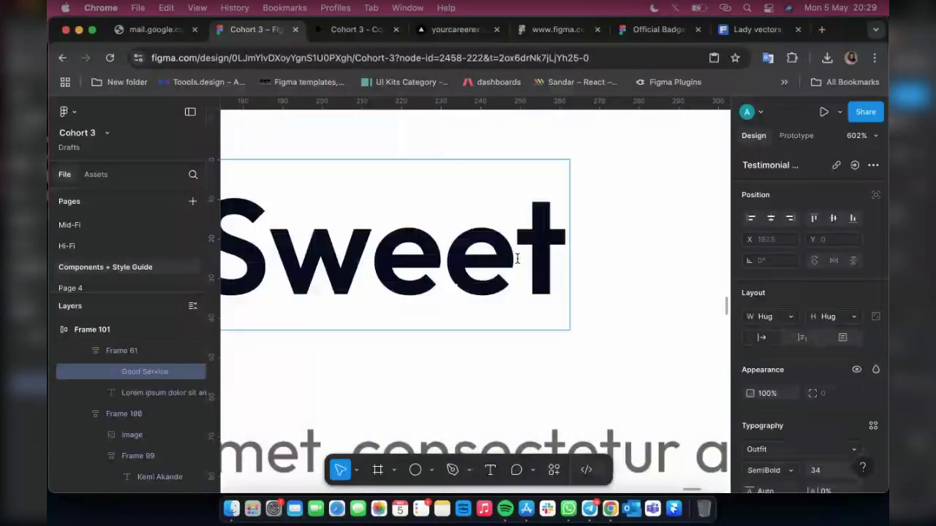
text( P)
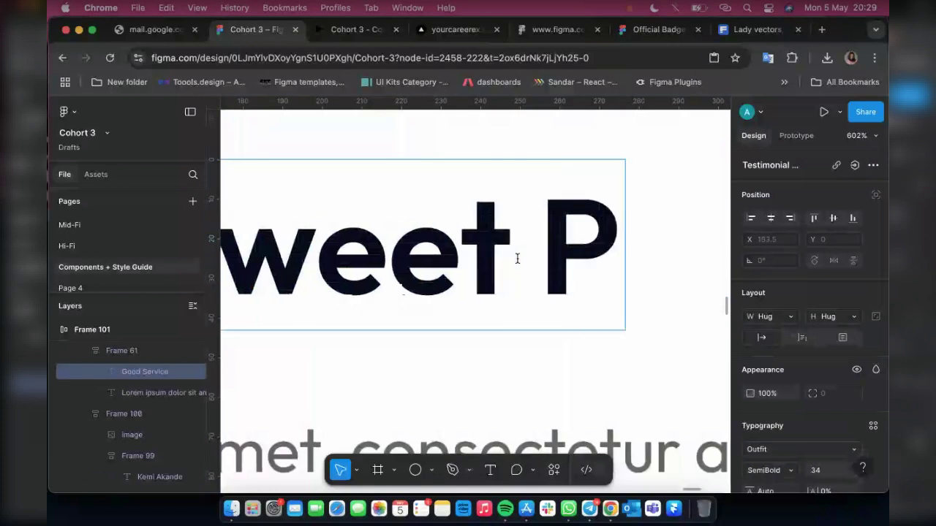
text(latform)
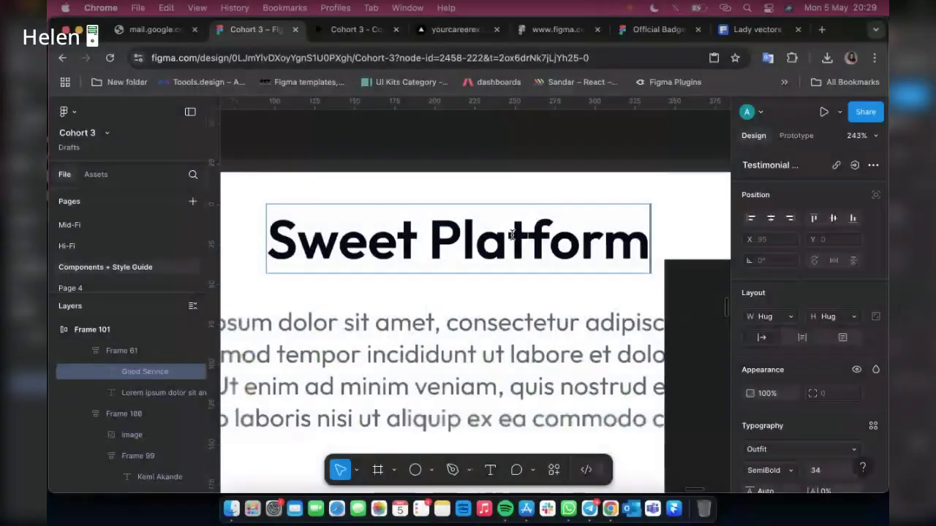
scroll(506, 204, down, 5)
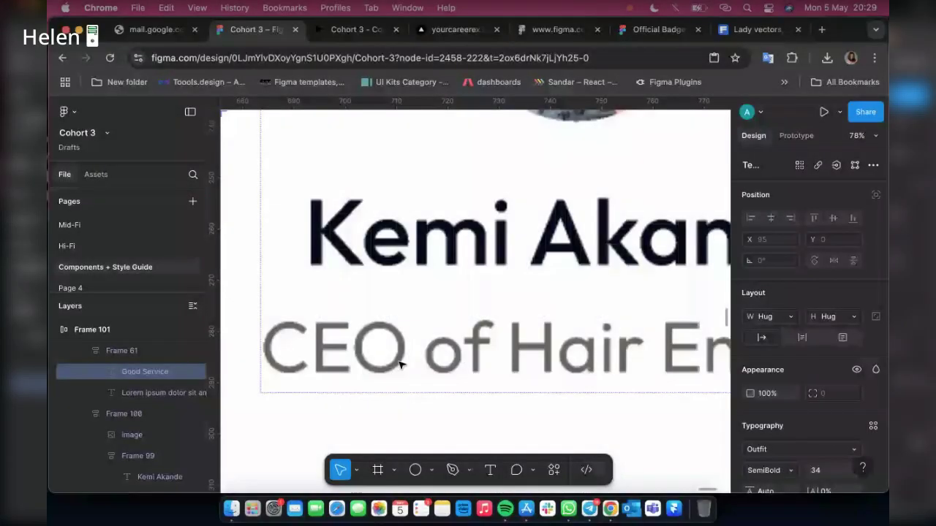
scroll(522, 286, down, 2)
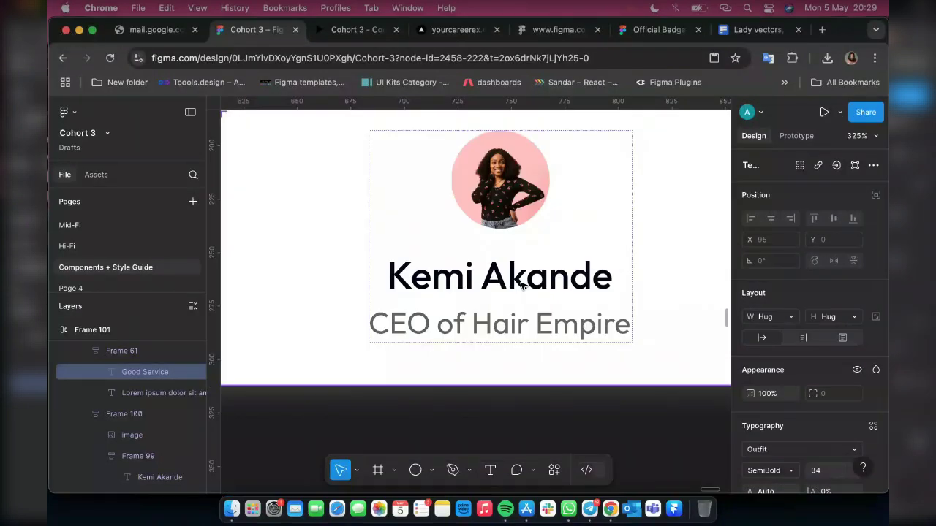
Replace the next card's reviewer name with a new person's name
click(522, 286)
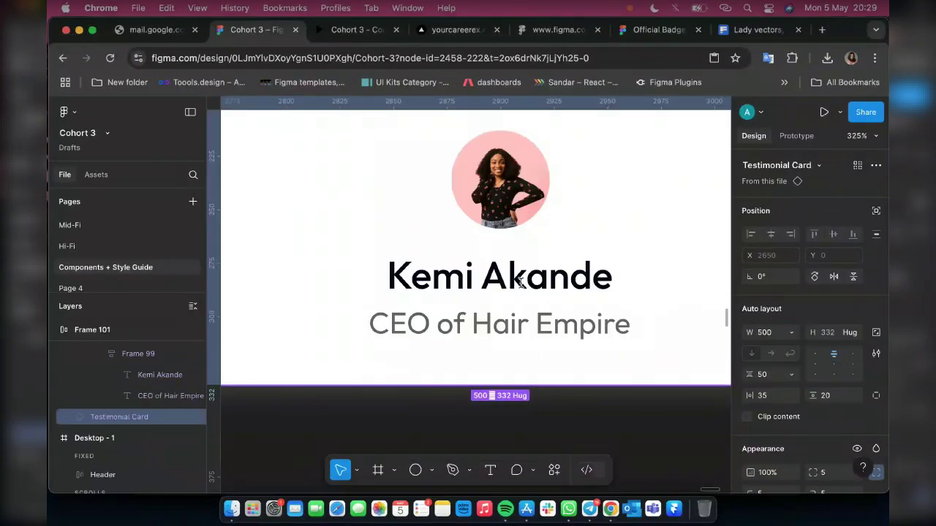
double_click(523, 286)
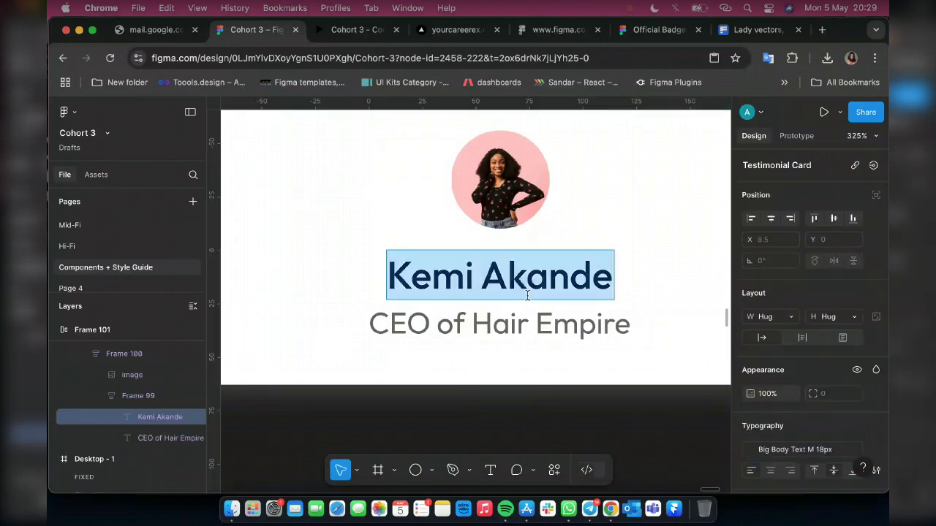
click(592, 511)
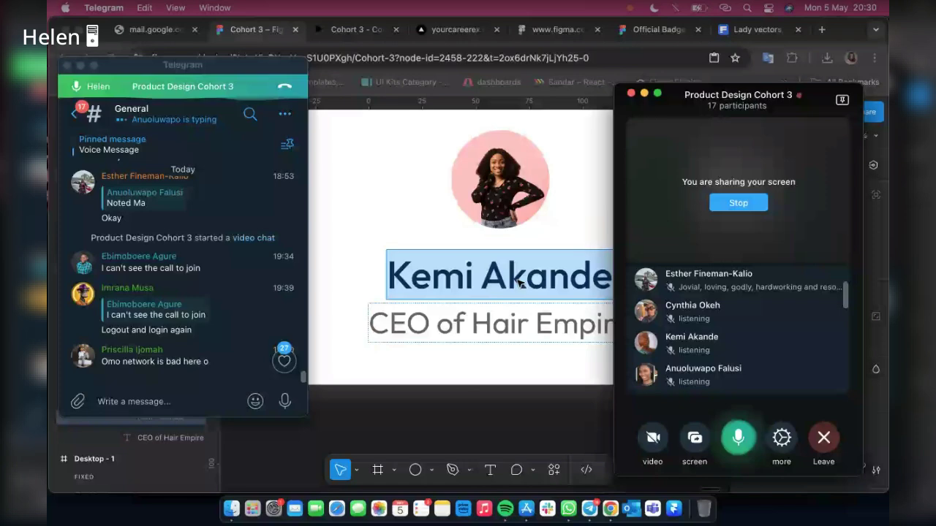
double_click(518, 282)
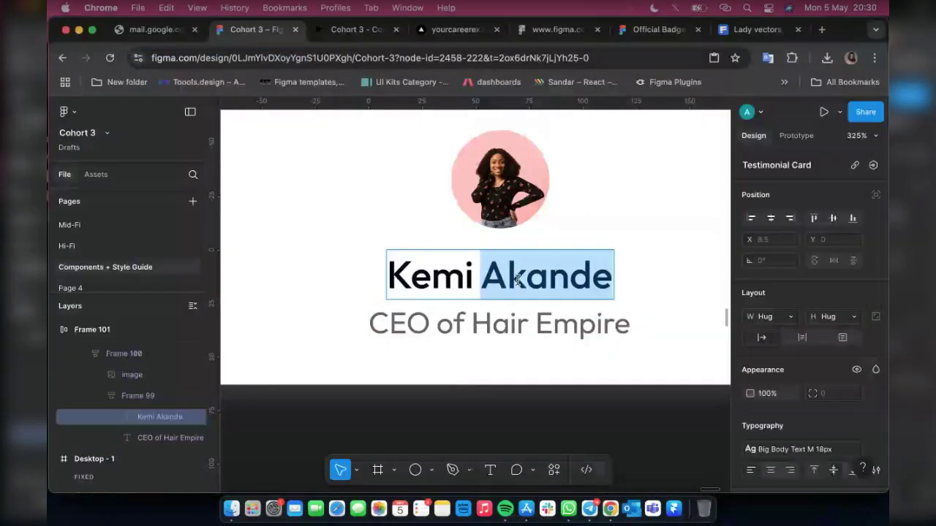
key(super+a)
text(A)
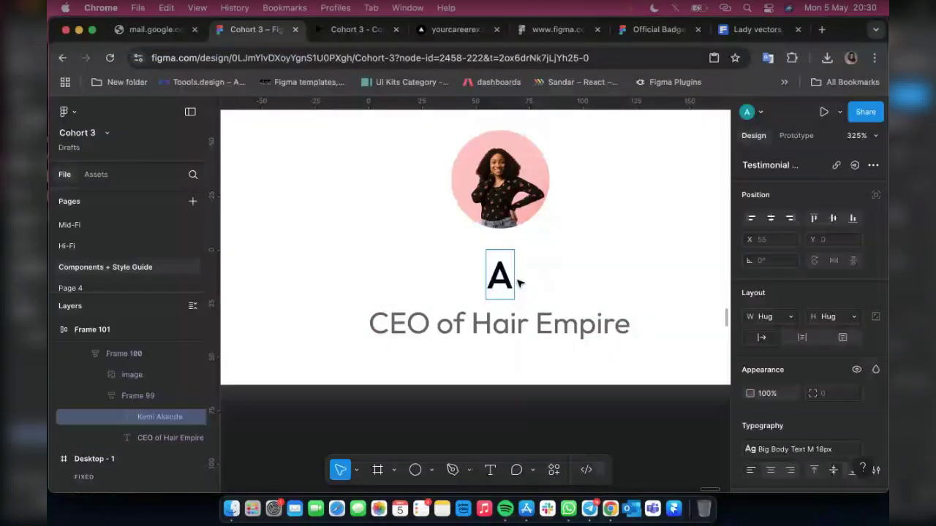
text(ni)
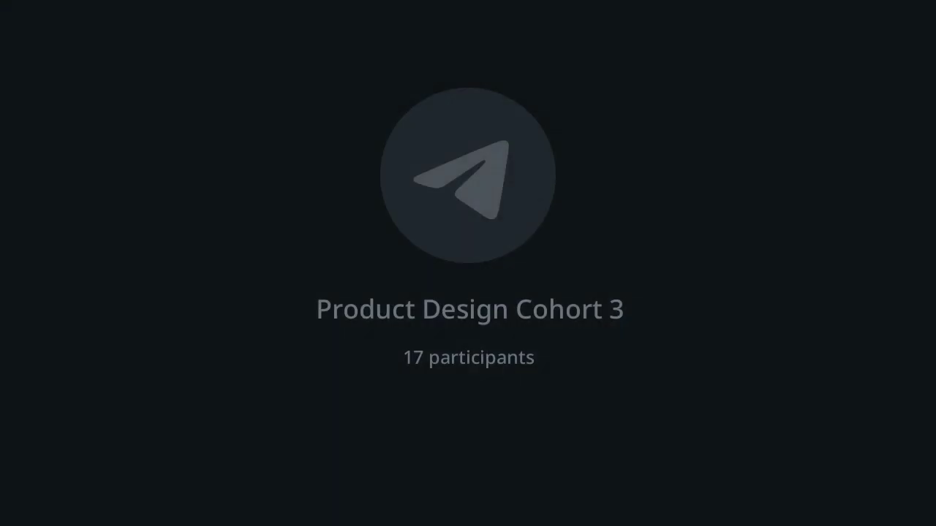
text(ol)
text(u)
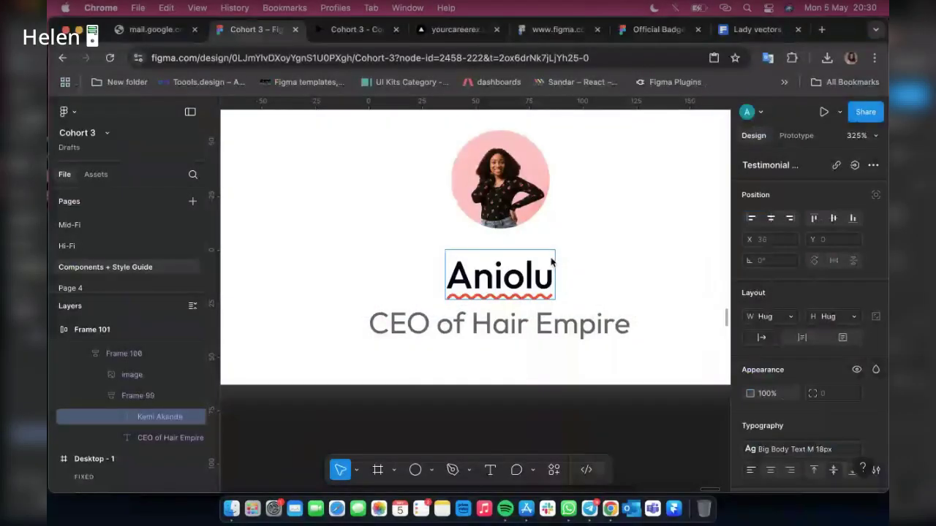
text(wap)
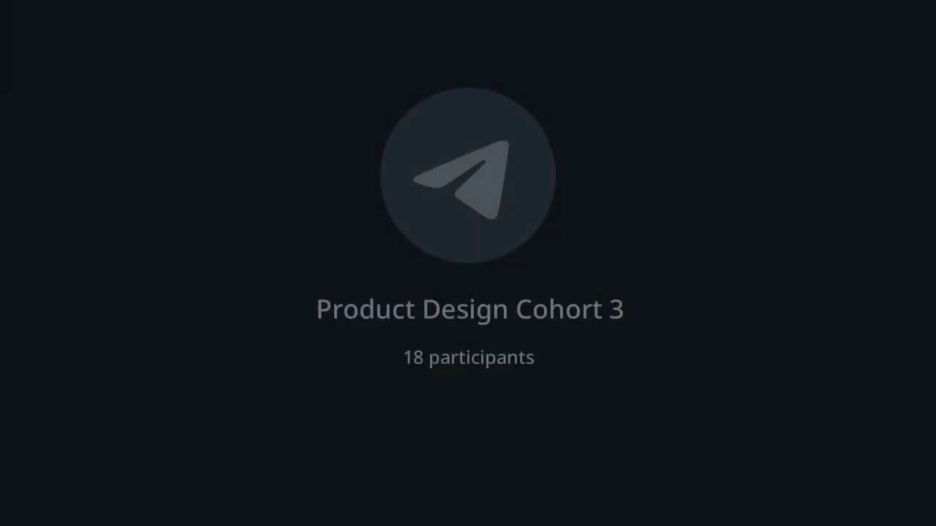
text(o)
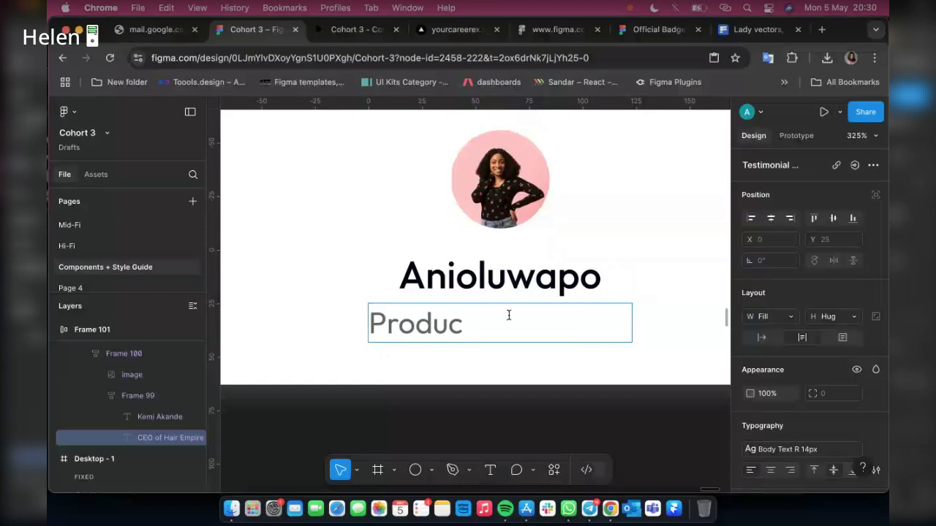
text(t Designer)
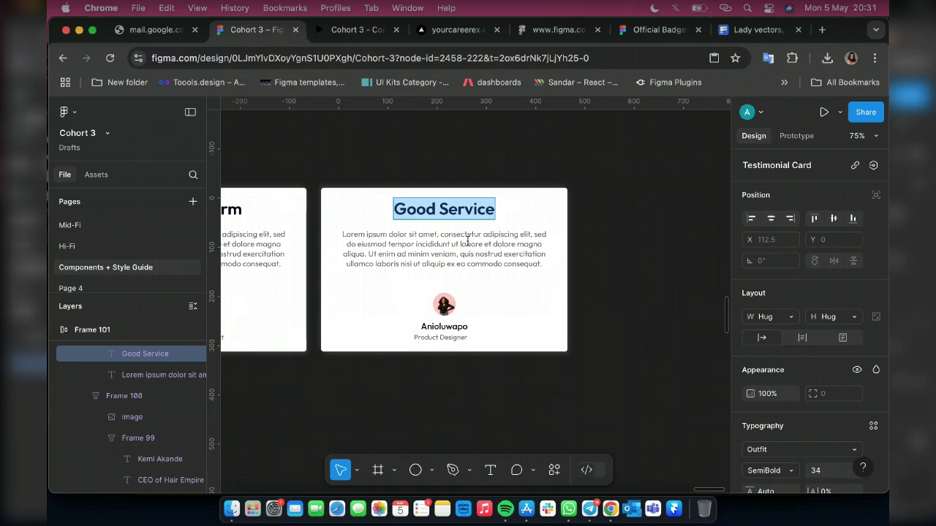
scroll(544, 130, down, 3)
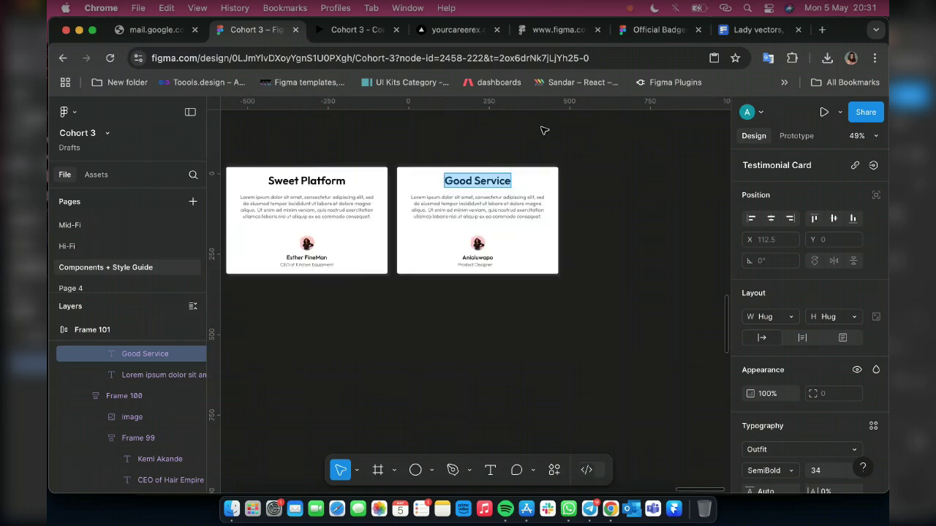
scroll(544, 130, down, 2)
key(Escape)
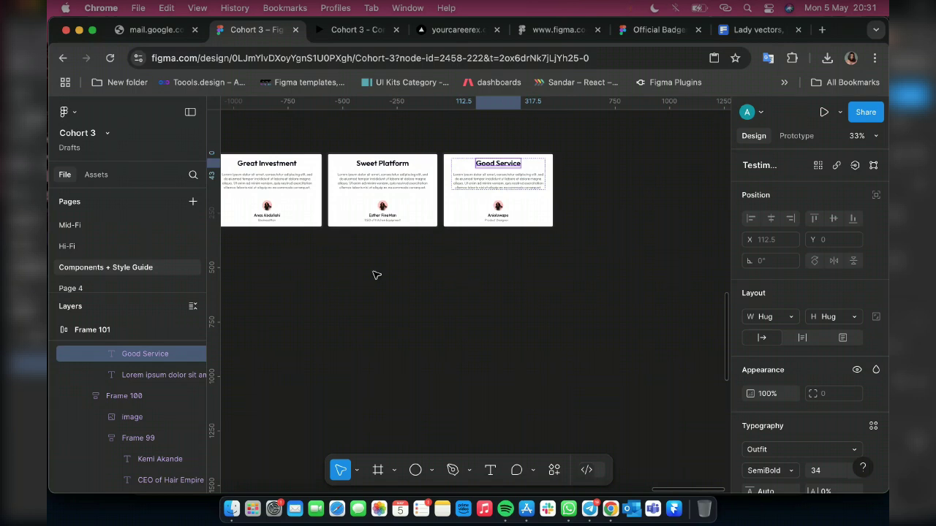
scroll(377, 275, left, 5)
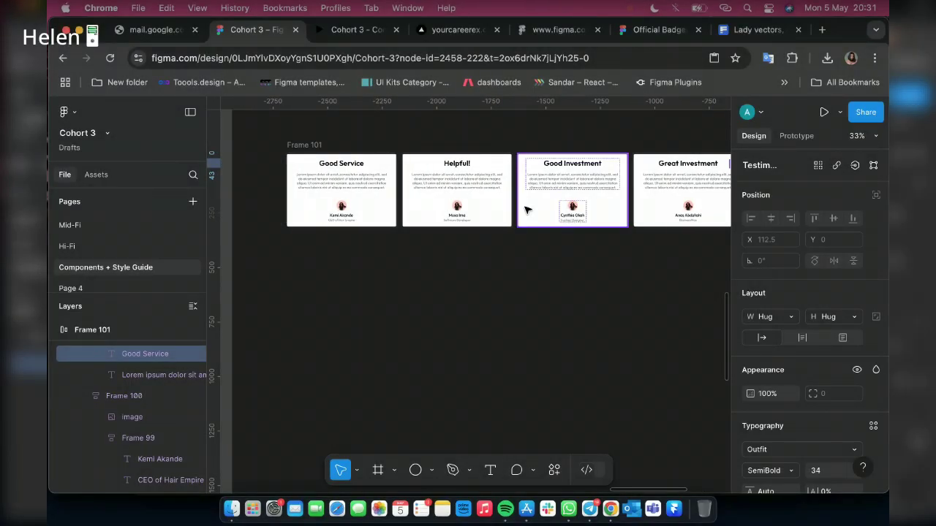
scroll(361, 224, right, 5)
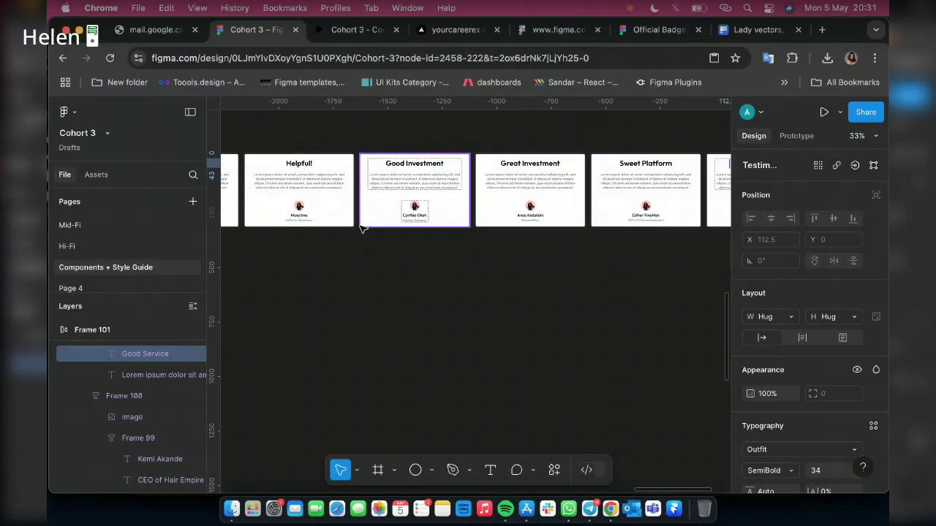
scroll(362, 224, down, 3)
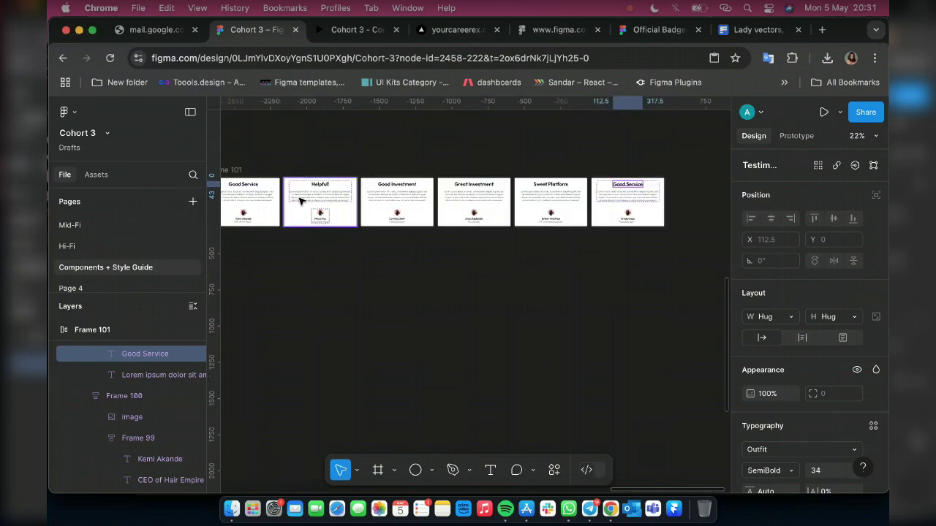
Copy the smiling woman in red sweater photo from Freepik's 'lady' results
click(760, 33)
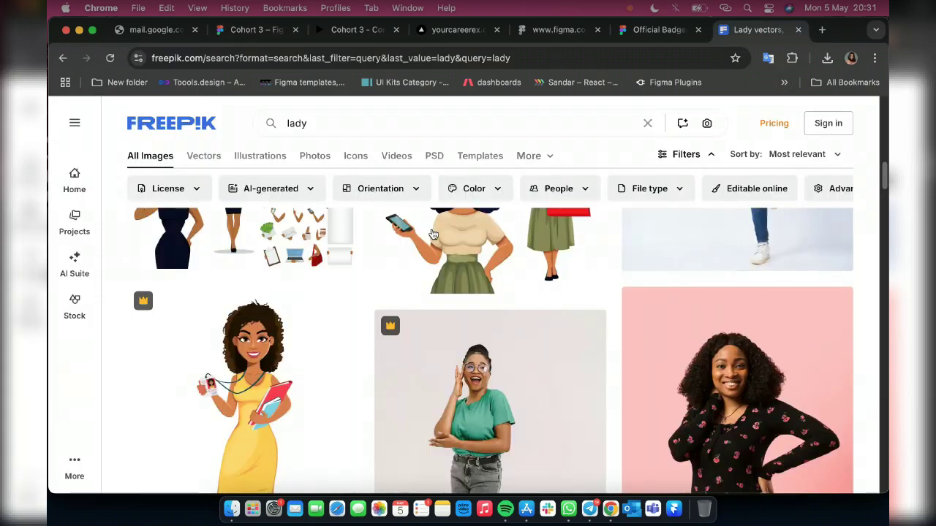
right_click(487, 363)
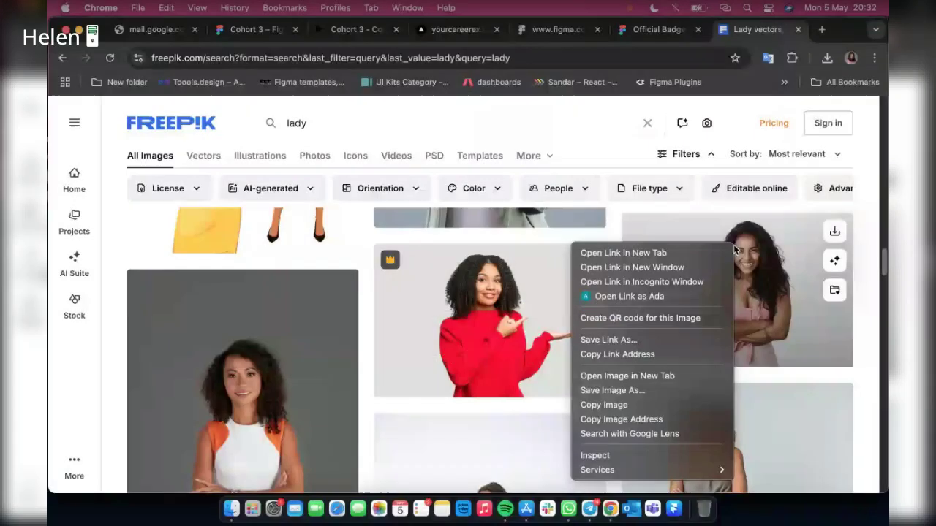
click(606, 405)
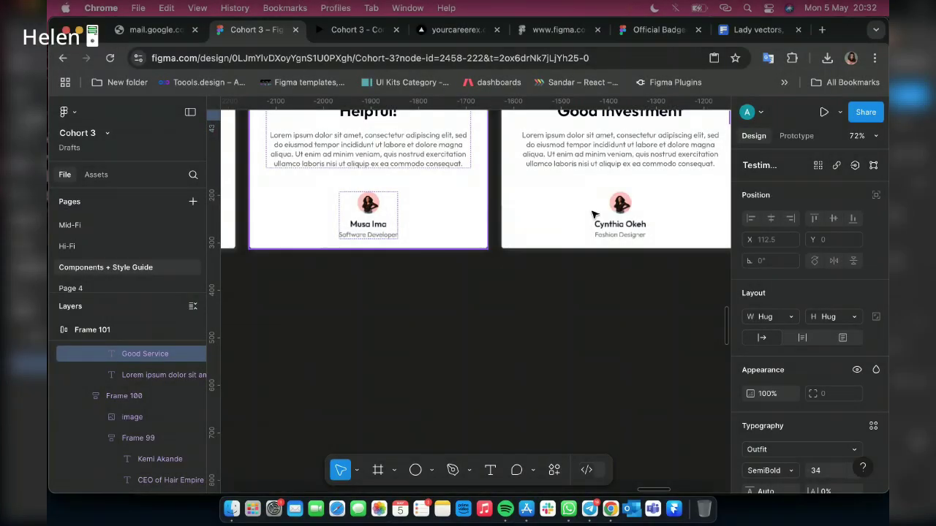
Select the circular avatar image on the Fashion Designer testimonial card
scroll(592, 214, right, 5)
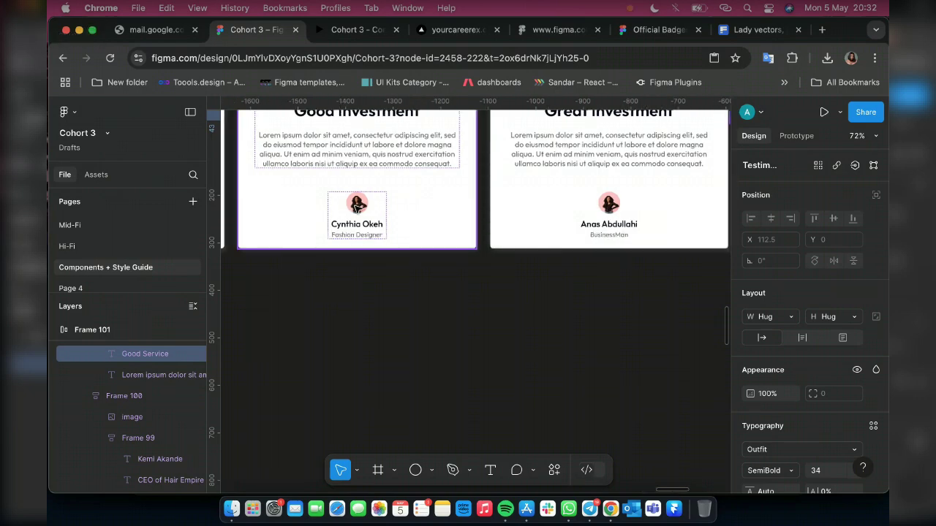
scroll(356, 207, up, 5)
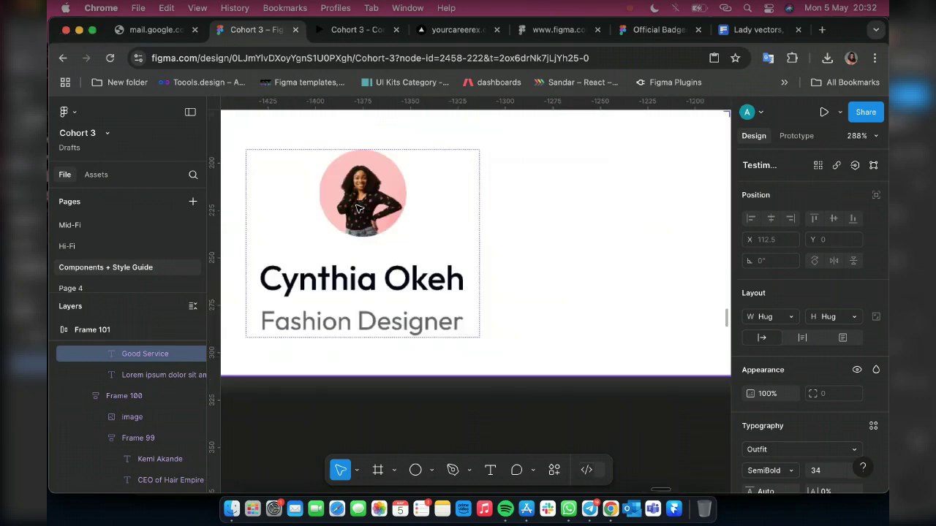
scroll(358, 208, up, 2)
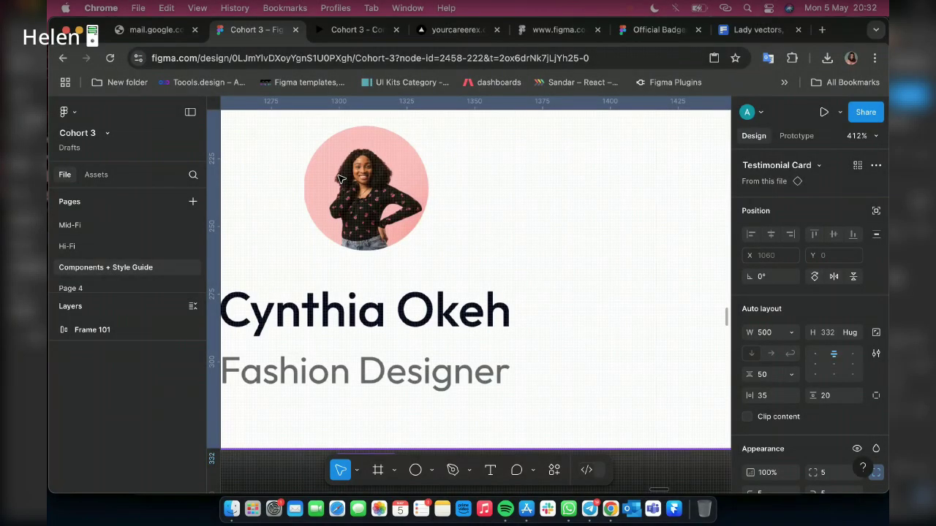
click(344, 177)
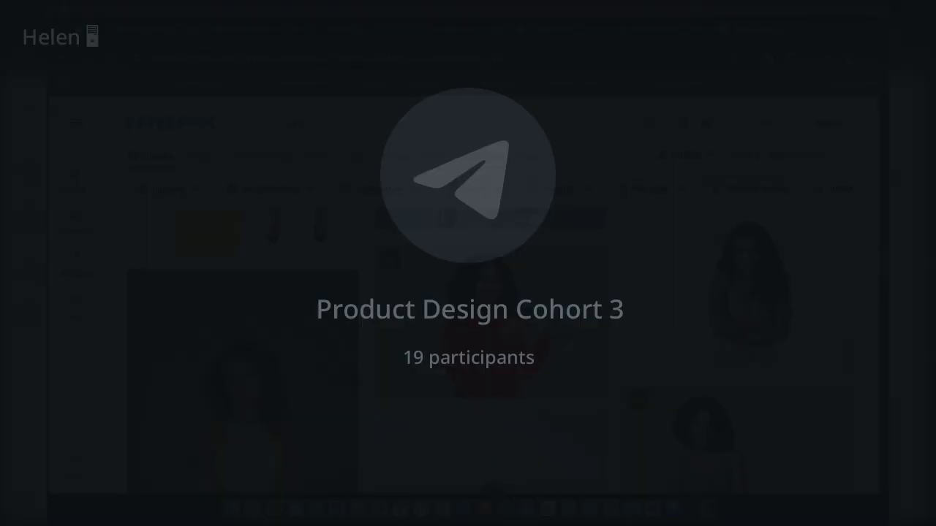
Copy a smiling woman's portrait from further down the Freepik 'lady' results
scroll(307, 352, down, 5)
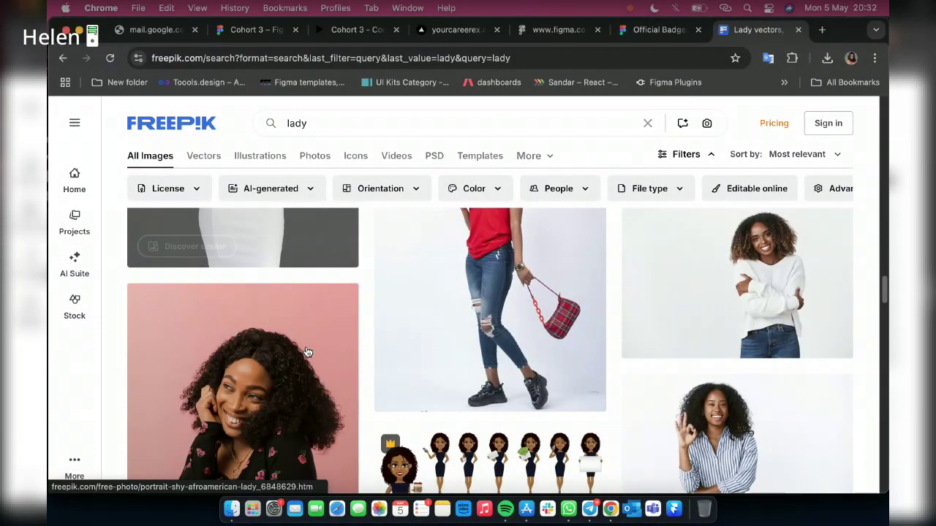
scroll(289, 313, down, 2)
scroll(388, 344, down, 4)
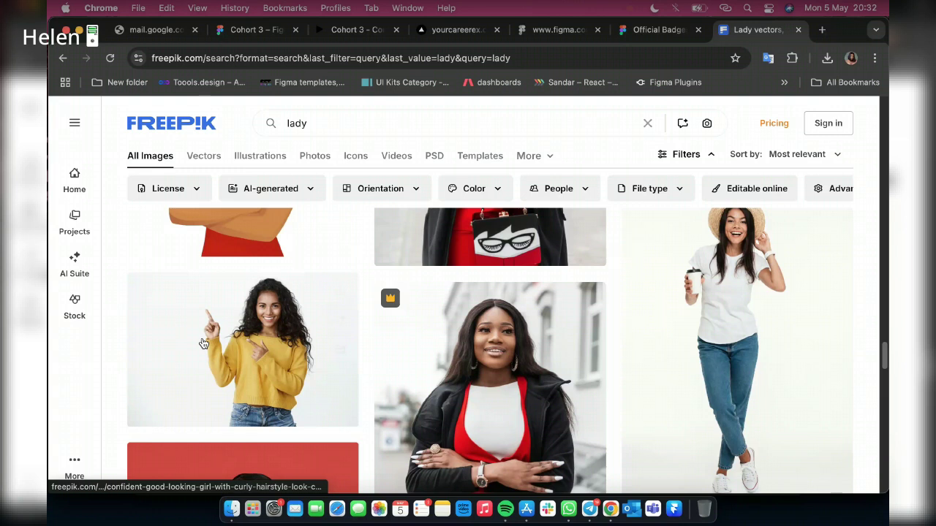
scroll(210, 397, down, 2)
right_click(209, 397)
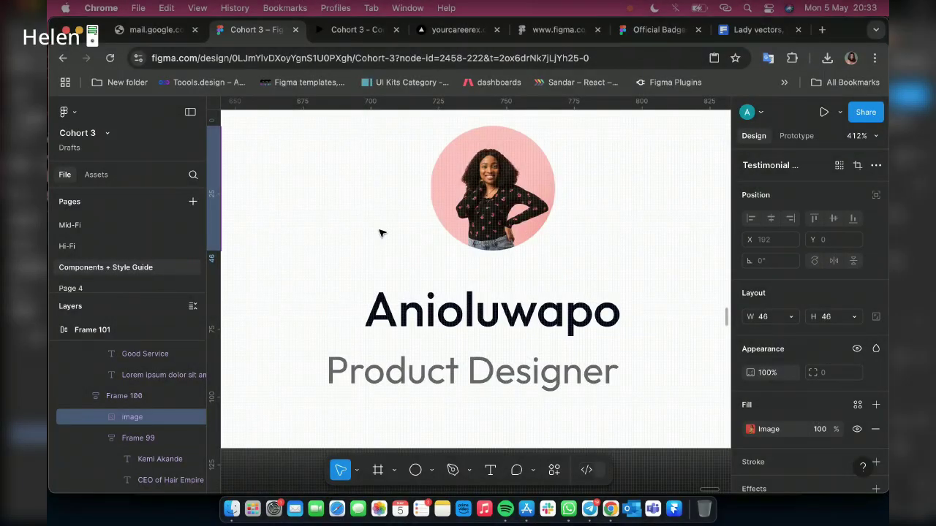
scroll(407, 196, right, 3)
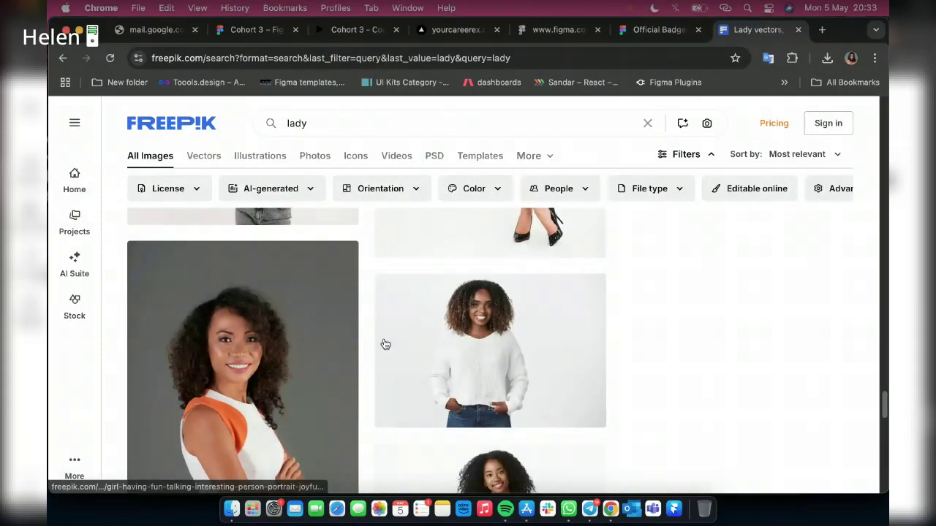
scroll(269, 372, down, 15)
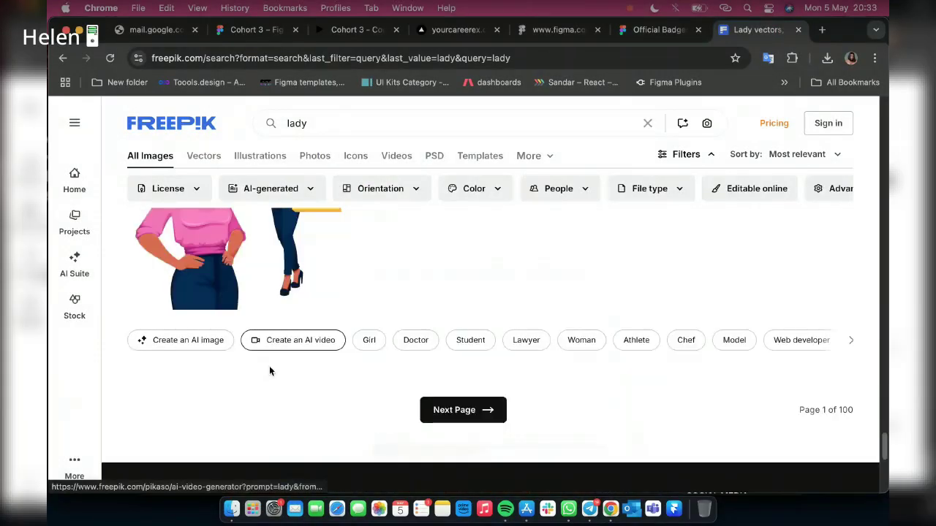
scroll(626, 273, up, 1)
scroll(477, 410, down, 1)
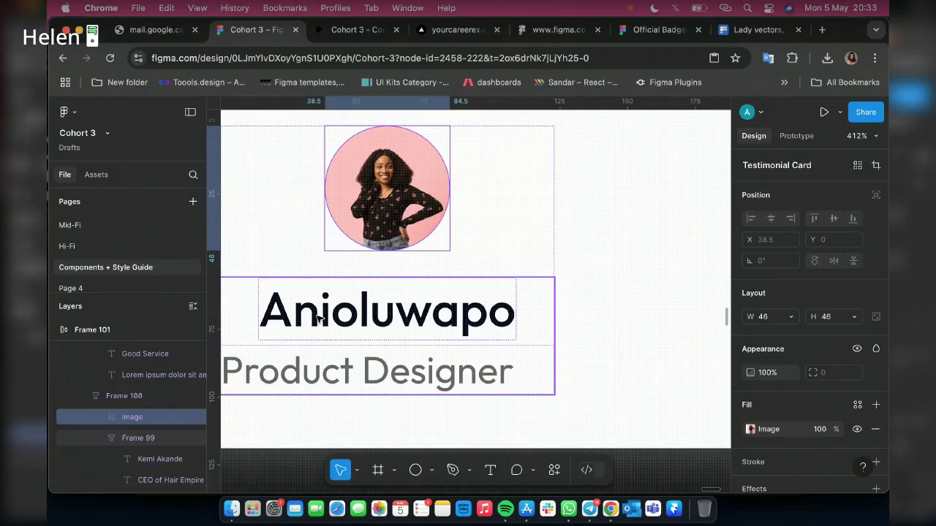
Insert the missing 'u' into the reviewer name on the Product Designer card
click(333, 309)
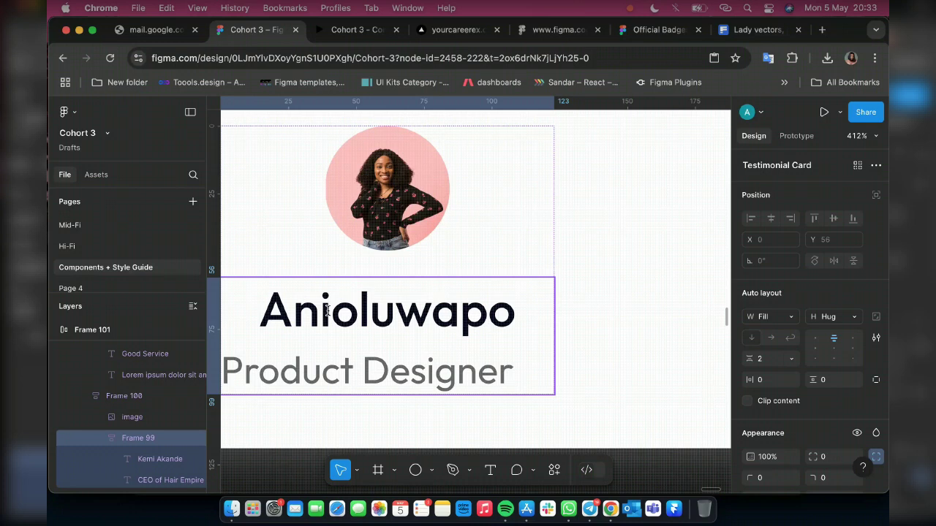
double_click(331, 310)
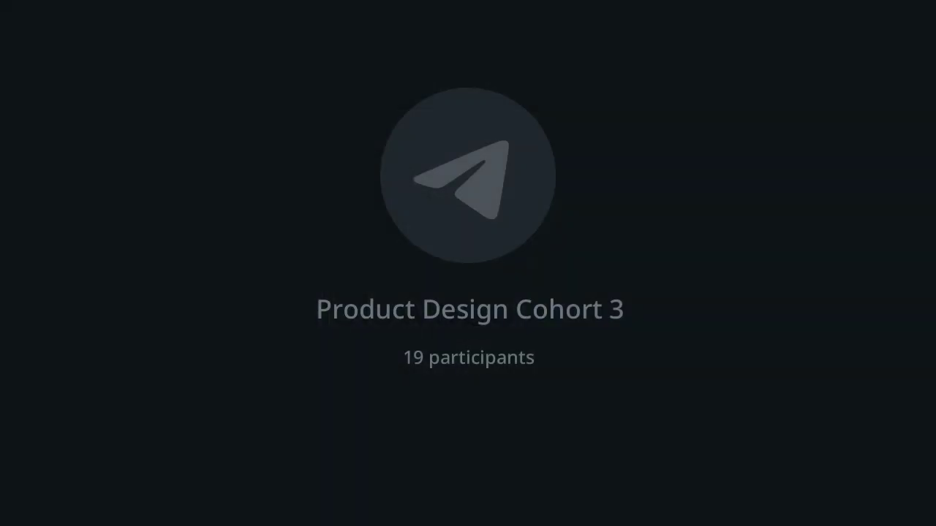
text(u)
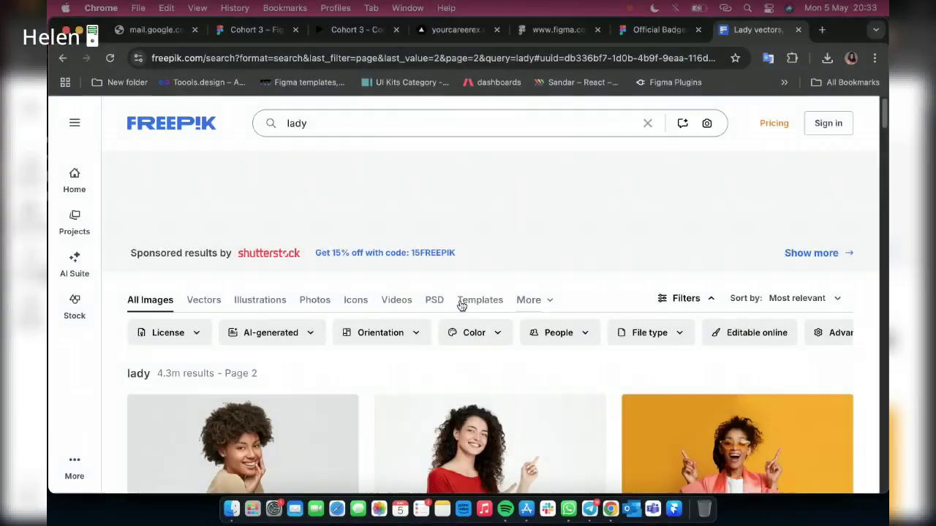
scroll(468, 277, down, 3)
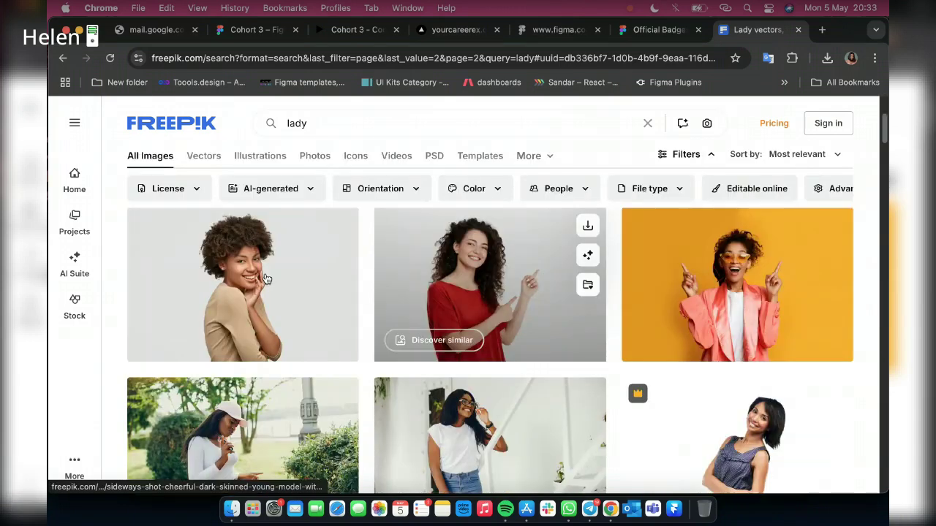
Replace the Freepik search term 'lady' with 'man' to show men's portraits
scroll(248, 270, down, 3)
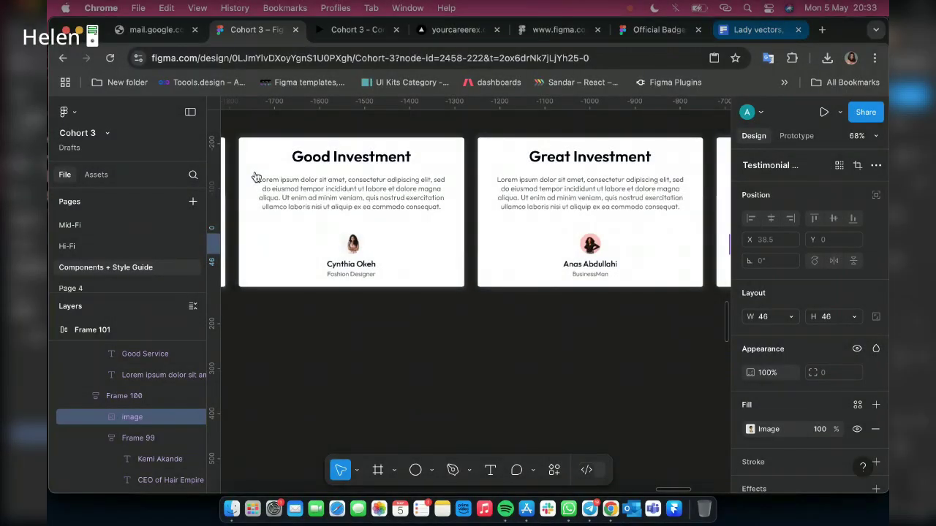
click(758, 30)
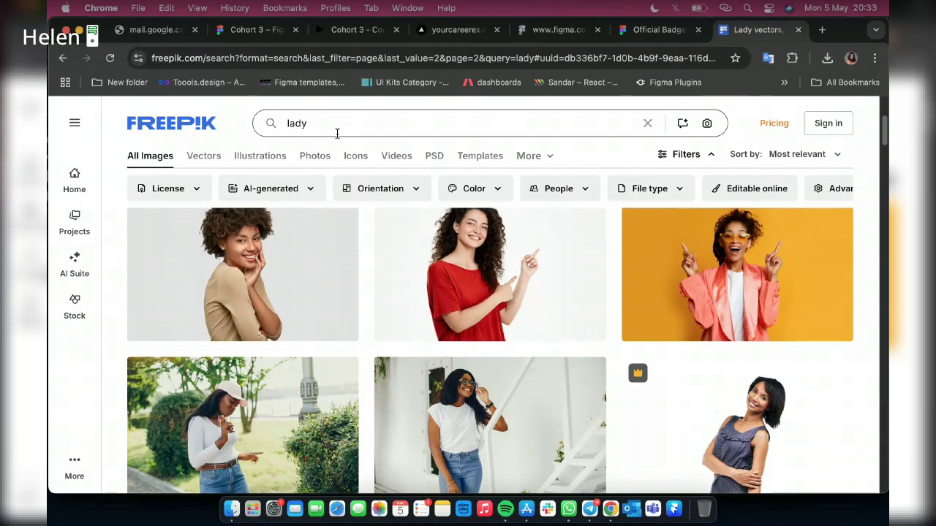
double_click(337, 133)
text(man)
key(Return)
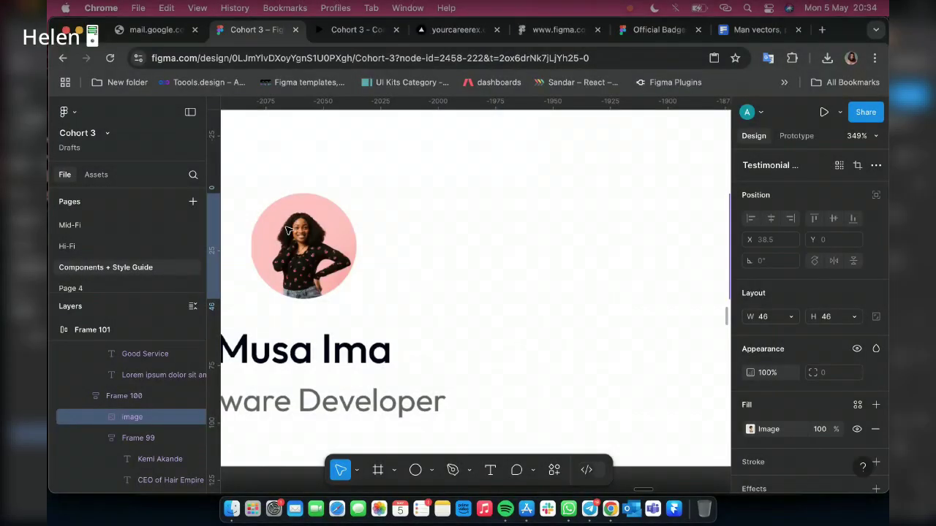
Select the avatar image layer inside the Software Developer testimonial card
click(291, 230)
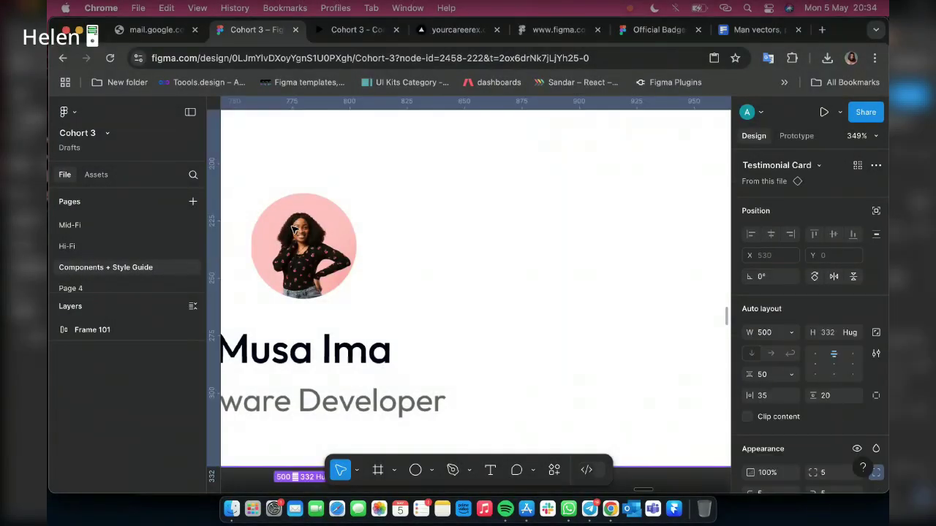
double_click(291, 231)
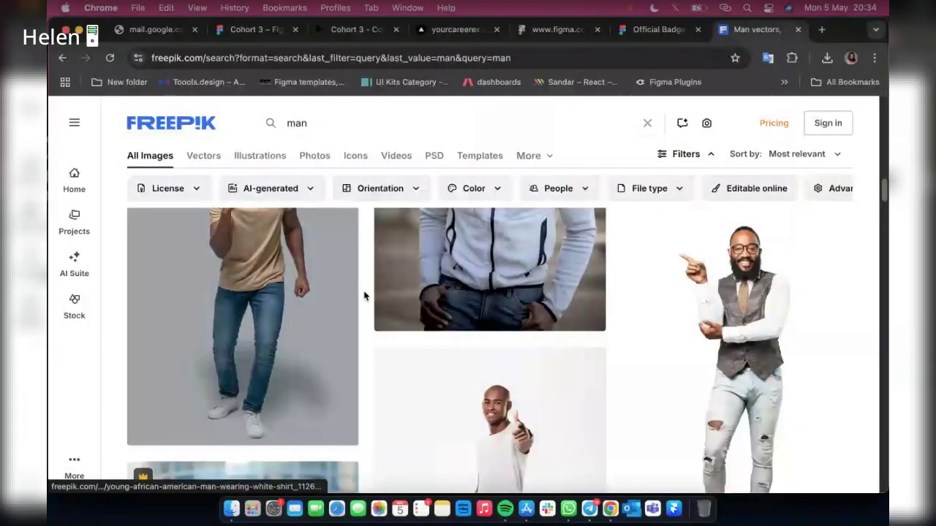
Copy the grey-hoodie man's photo from the Freepik 'man' results
scroll(515, 284, up, 3)
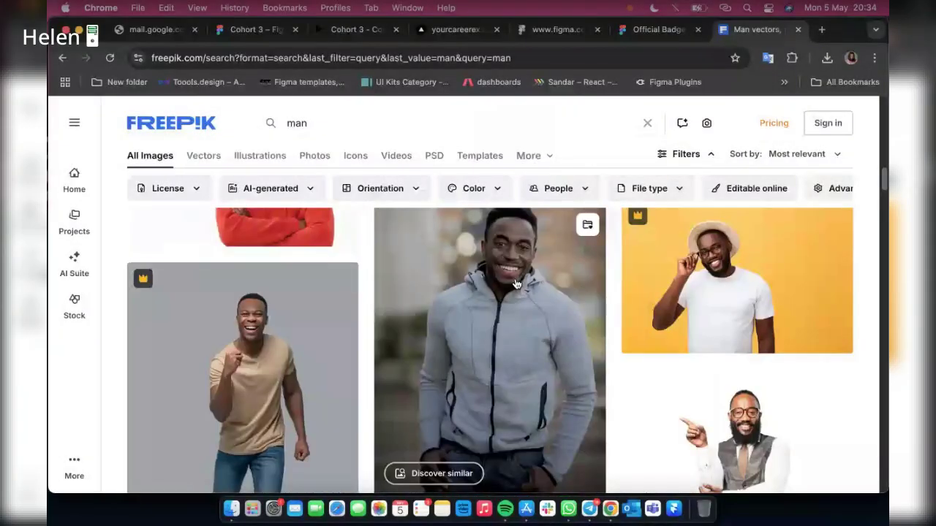
right_click(515, 283)
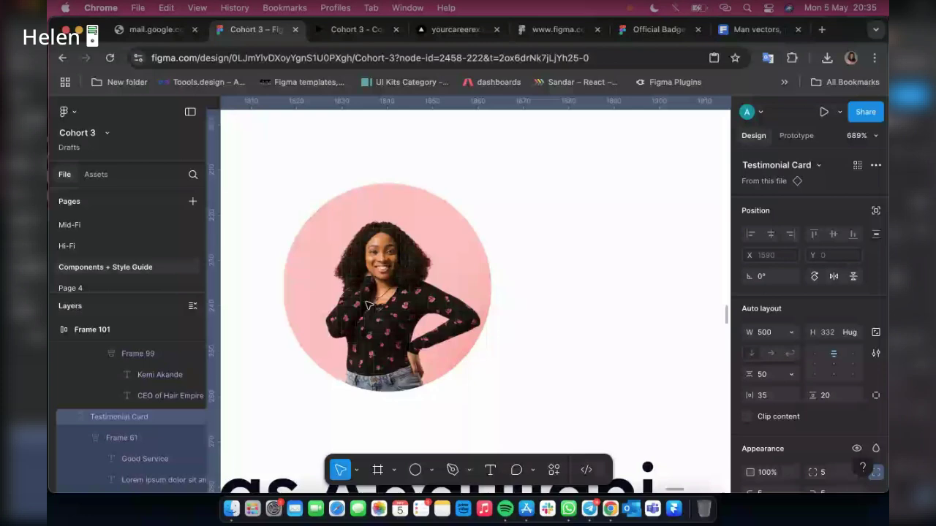
Paste the grey-hoodie man's photo as the BusinessMan avatar fill and adjust its crop
double_click(368, 306)
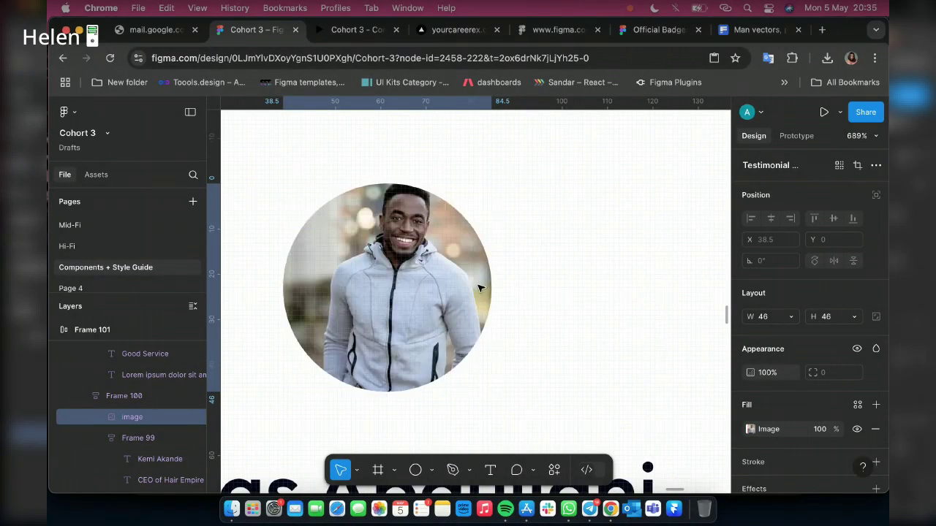
scroll(478, 288, down, 5)
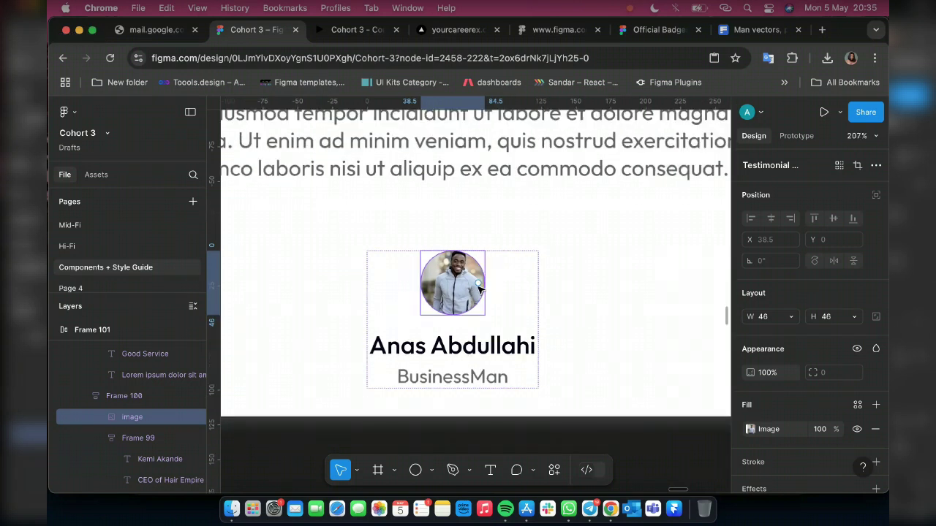
scroll(479, 289, up, 3)
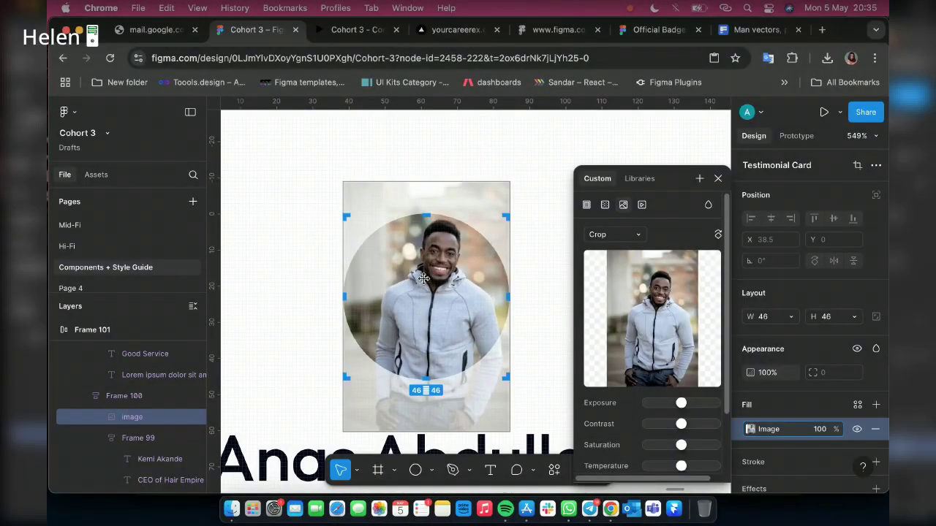
click(717, 180)
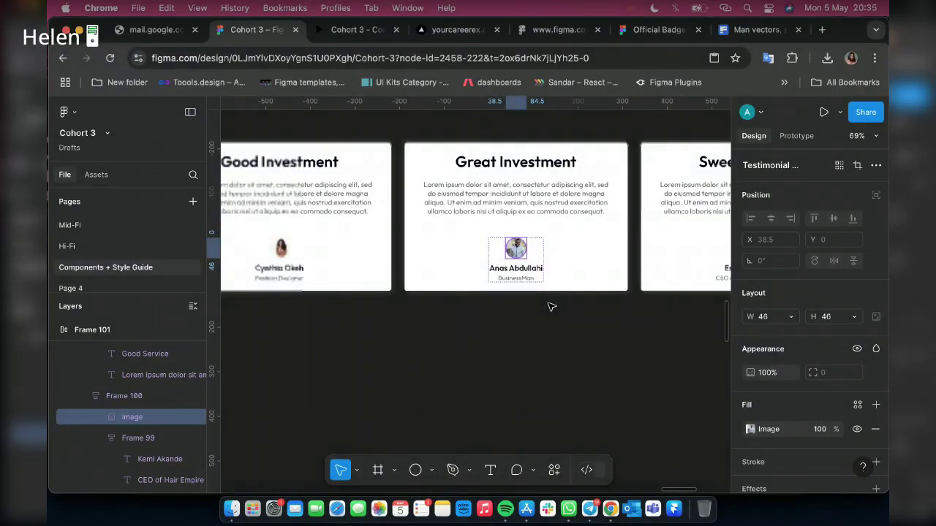
ctrl+scroll(454, 278, down, 10)
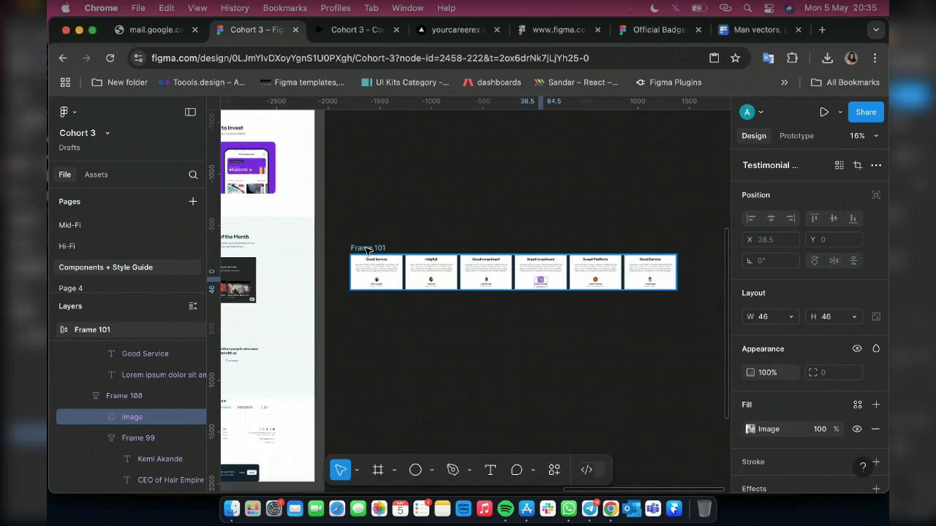
Drag Frame 101 into Desktop - 1 under the testimonials heading, at X 90, Y 3059
click(368, 248)
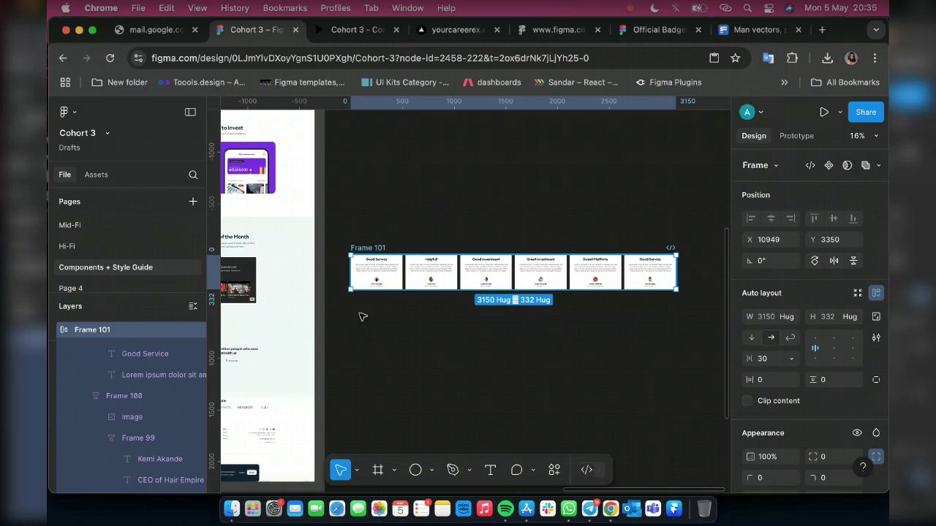
scroll(361, 317, down, 5)
scroll(399, 296, left, 3)
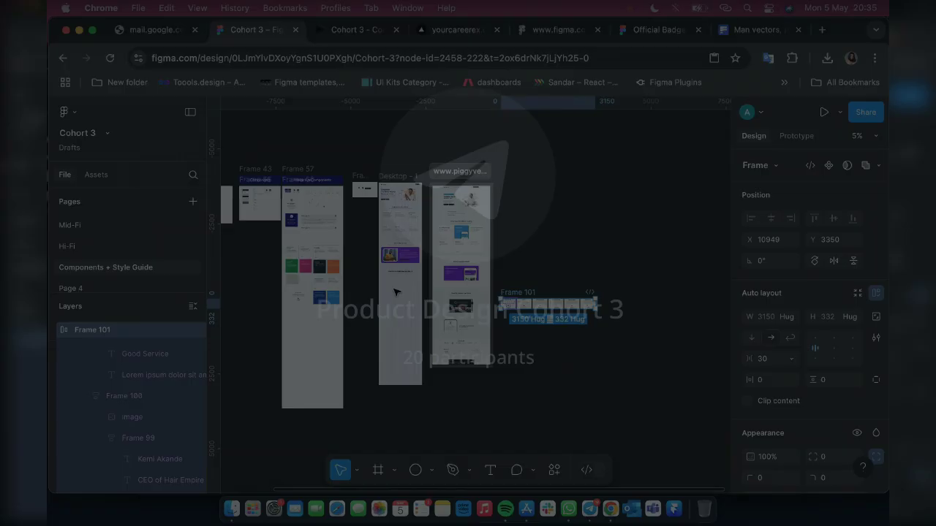
drag(519, 304, 394, 291)
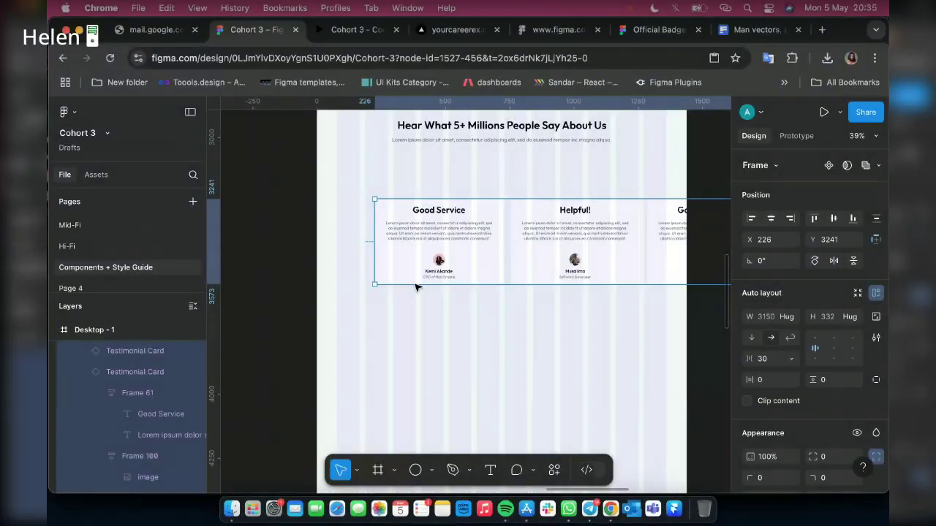
scroll(416, 315, up, 3)
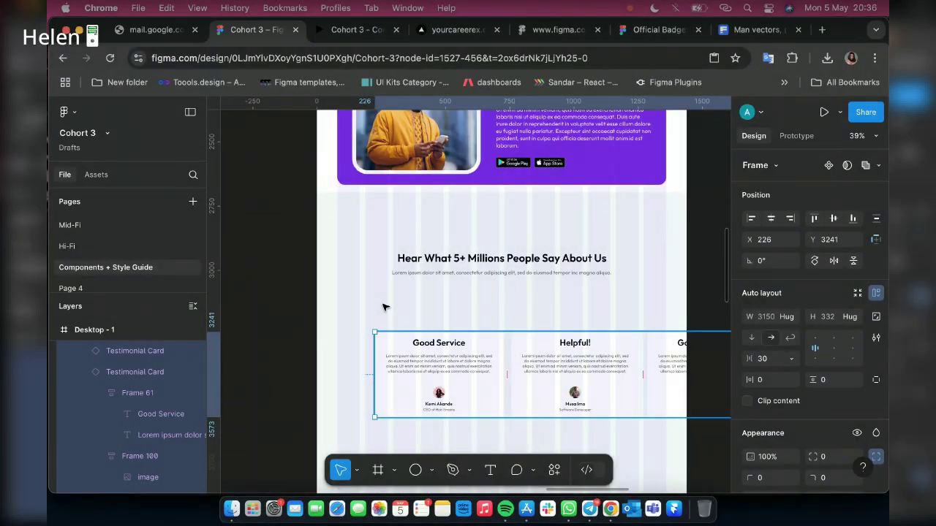
drag(415, 354, 378, 307)
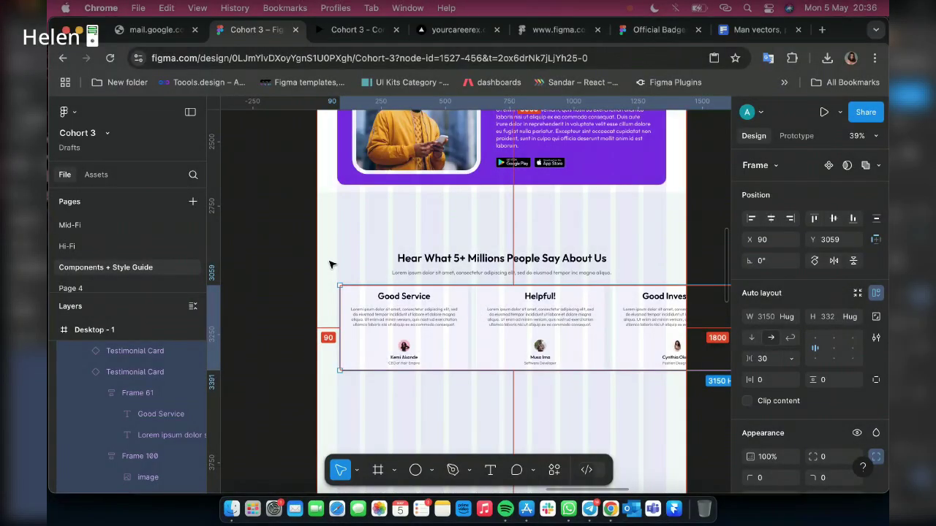
Move the testimonial card row to X 80 and fix its width at 1280 instead of 3150
key(shift+Left)
scroll(363, 331, right, 3)
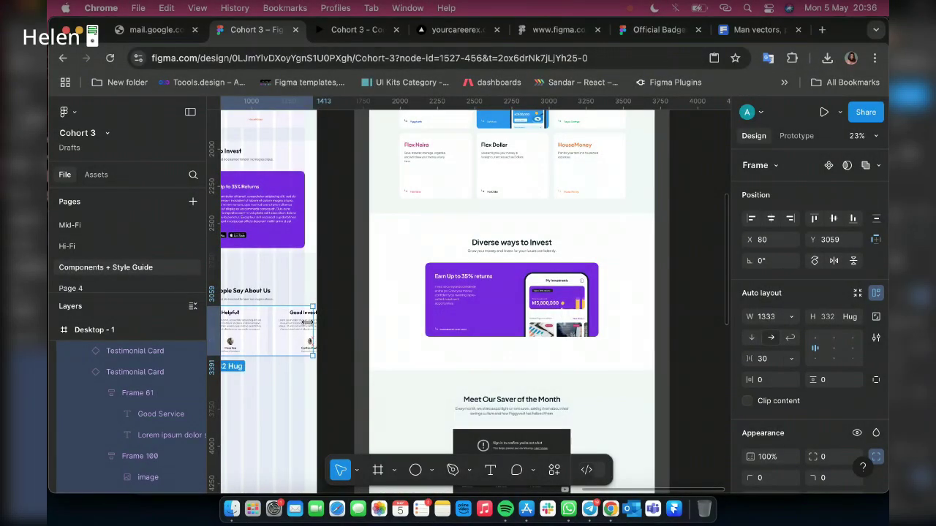
drag(307, 322, 304, 322)
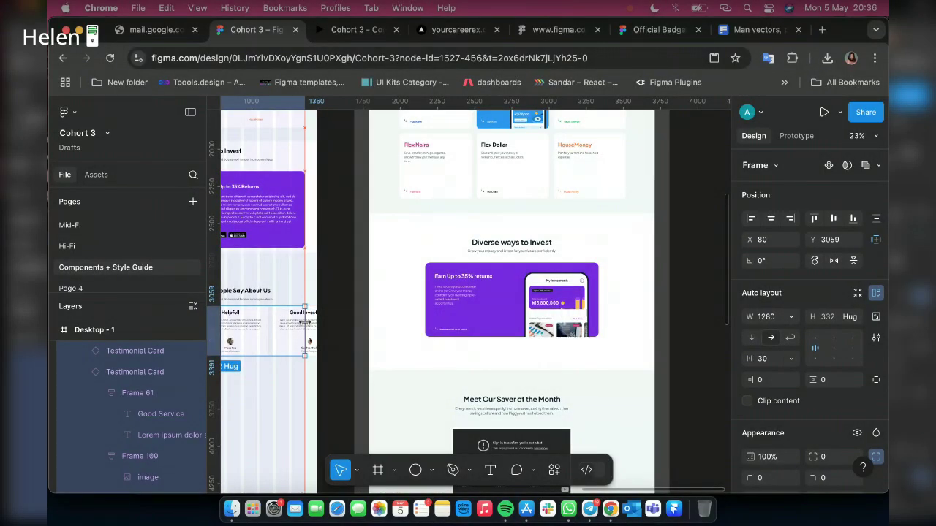
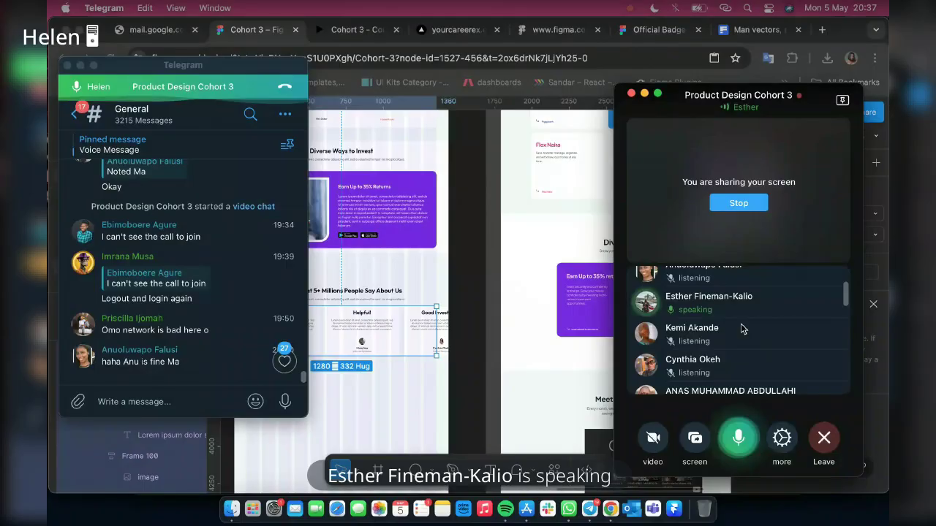
Scroll the Telegram participant list, then bring the Chrome prototype with the testimonial cards to the front
scroll(742, 329, down, 1)
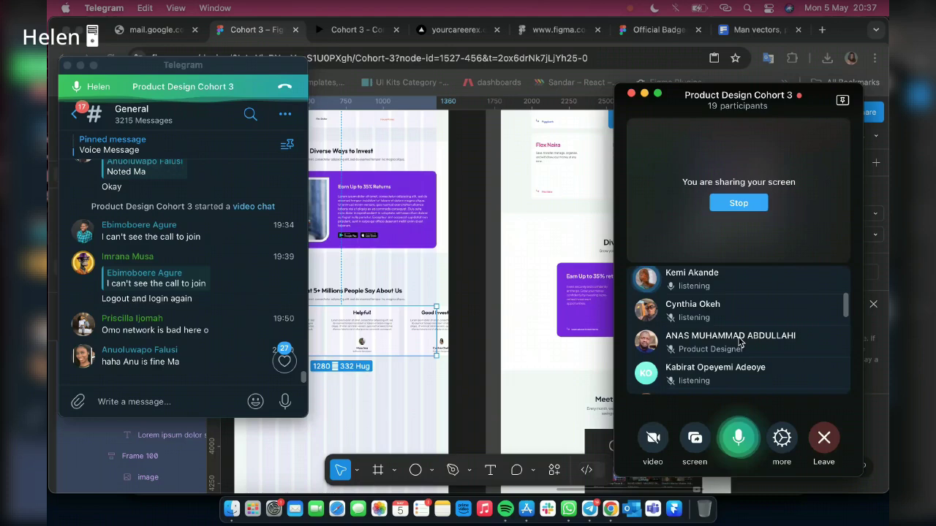
scroll(739, 344, down, 3)
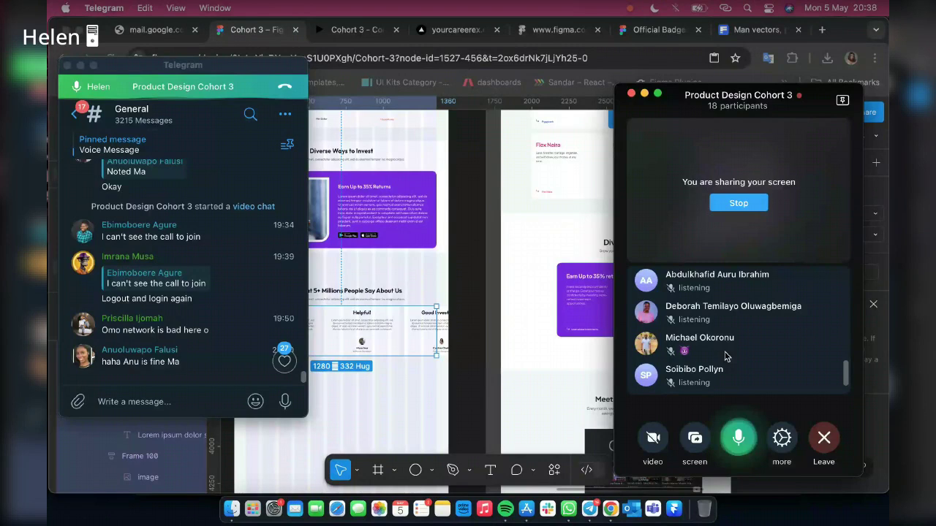
scroll(726, 356, down, 1)
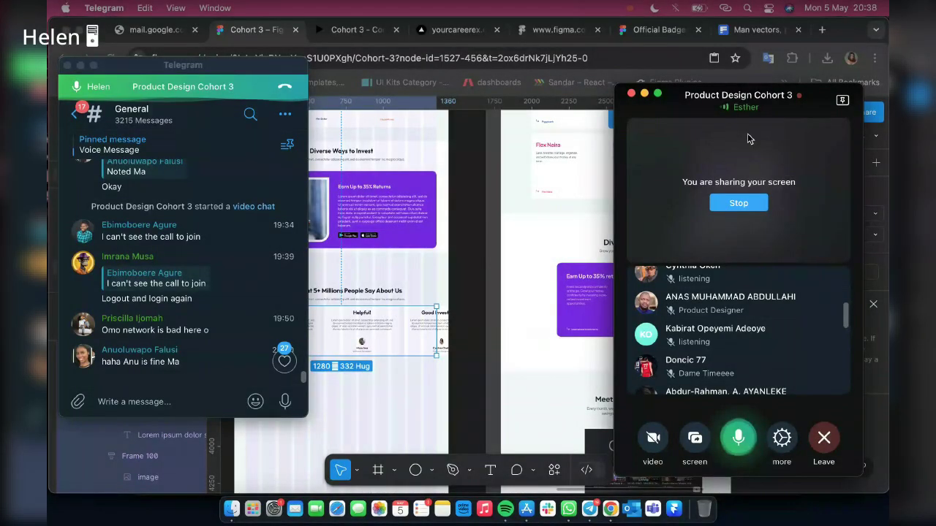
click(524, 338)
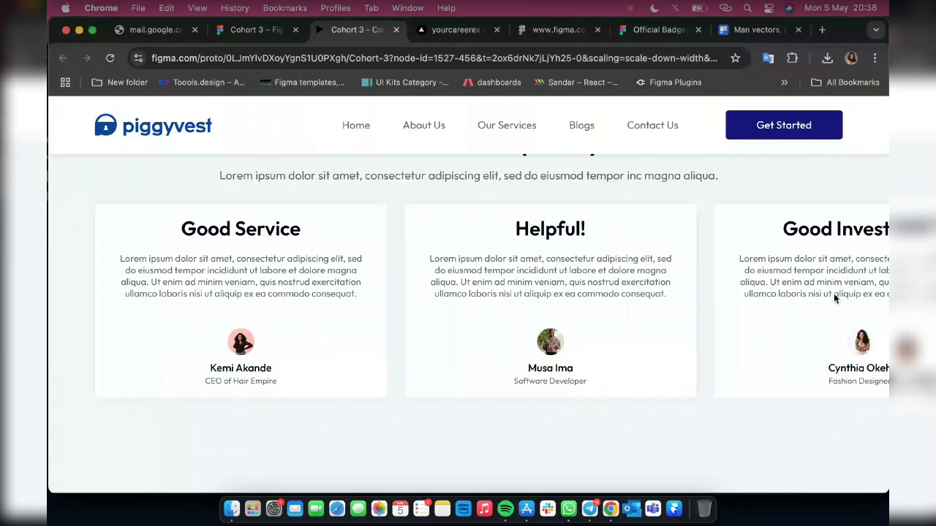
Scroll the prototype page briefly, then return to the Cohort 3 Figma design file
scroll(833, 293, up, 1)
scroll(768, 308, down, 2)
scroll(767, 313, up, 1)
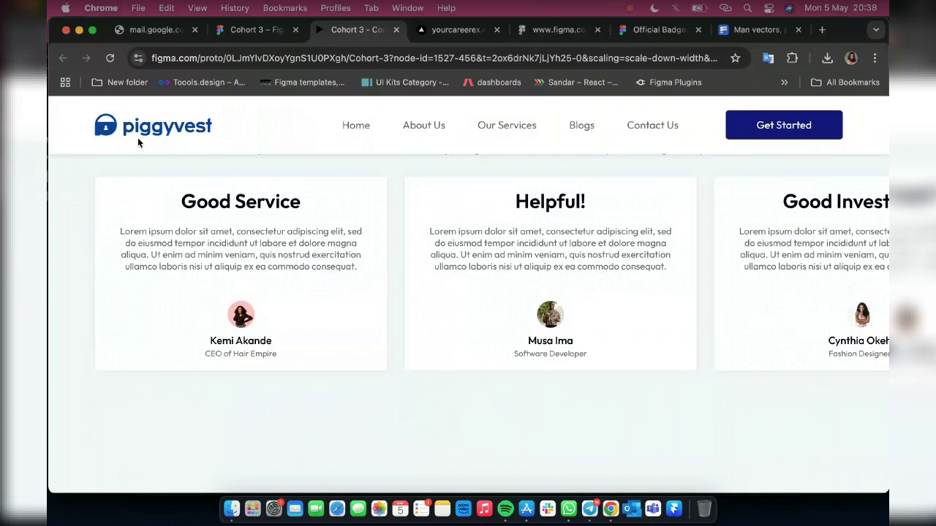
click(240, 33)
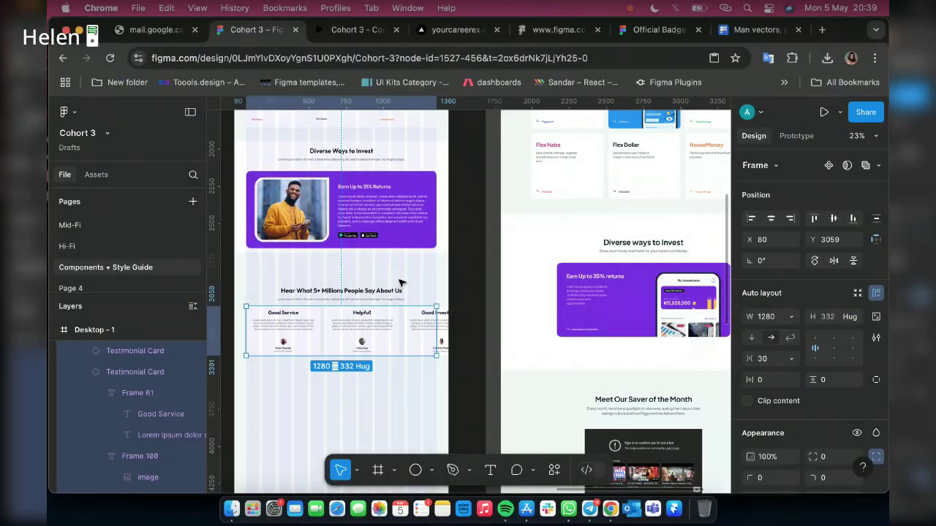
Measure the row's spacing, check the preview, toggle Frame 101's visibility, and show its Prototype settings
key(alt)
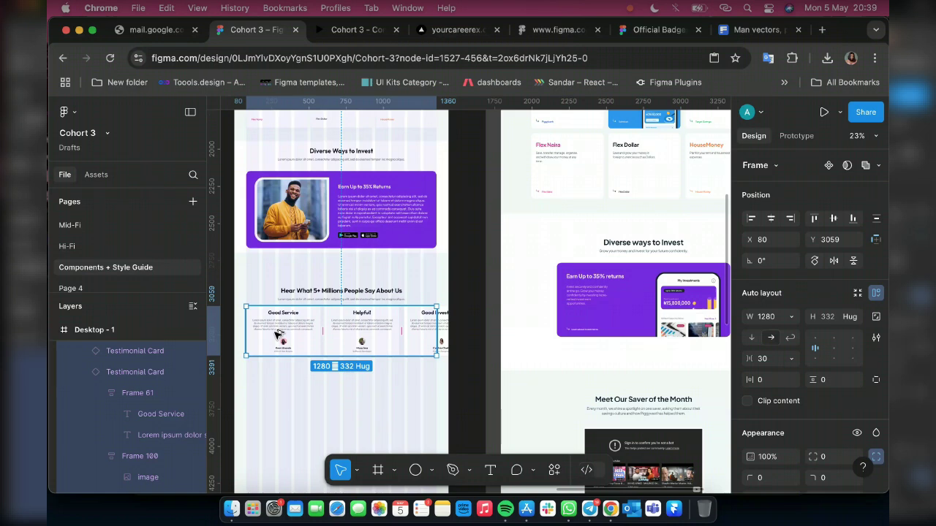
click(326, 26)
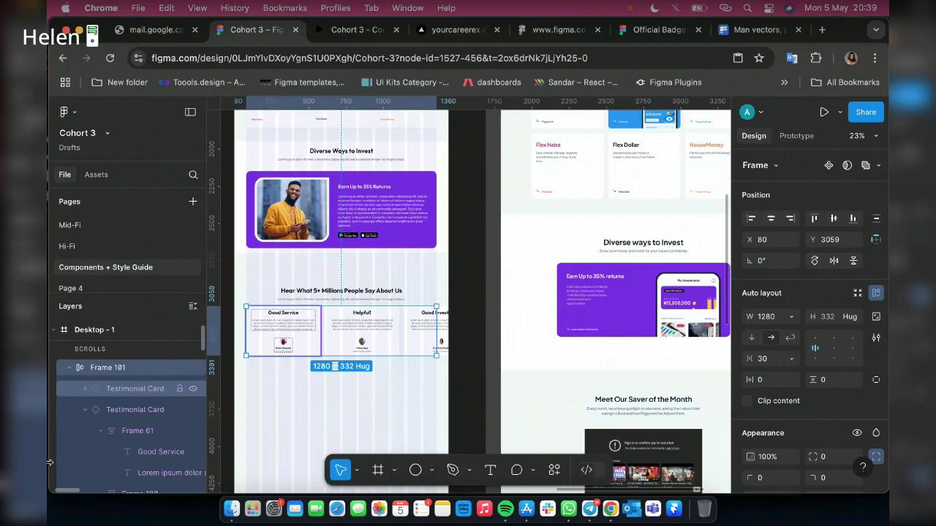
scroll(188, 375, up, 1)
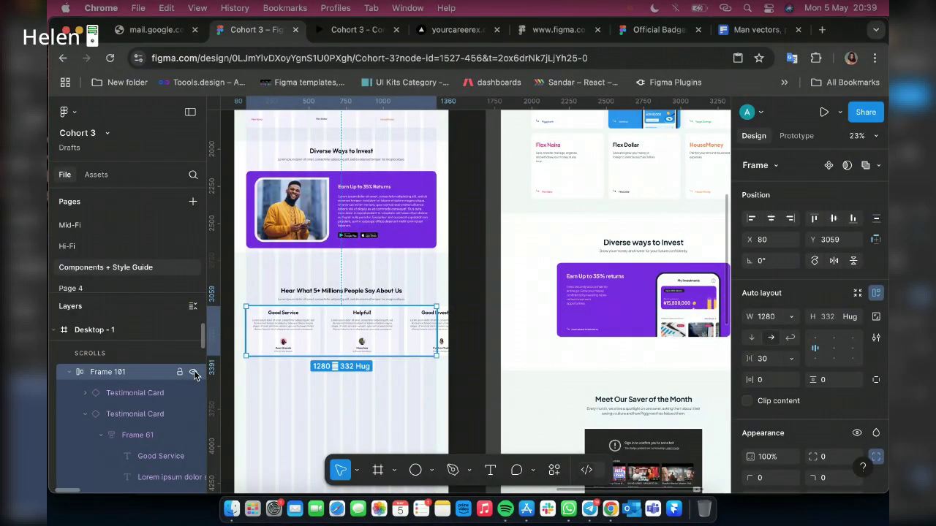
click(194, 372)
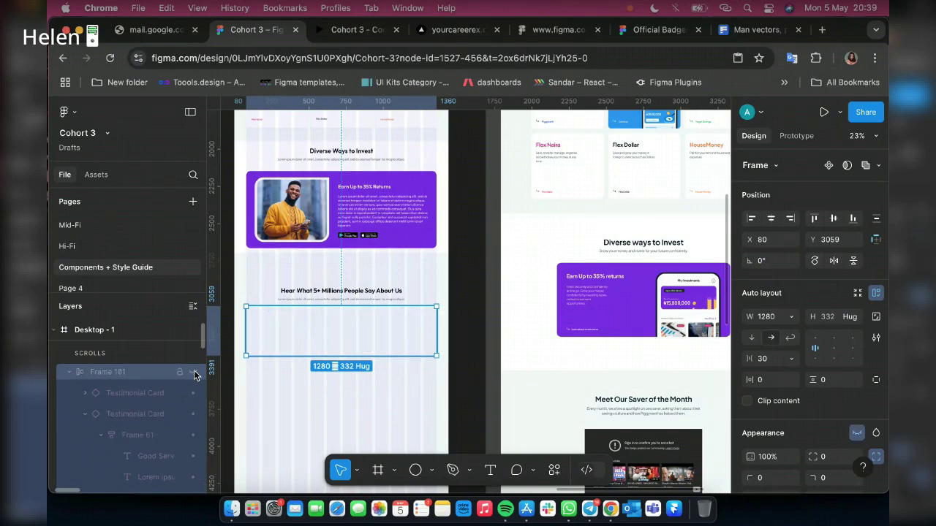
click(194, 373)
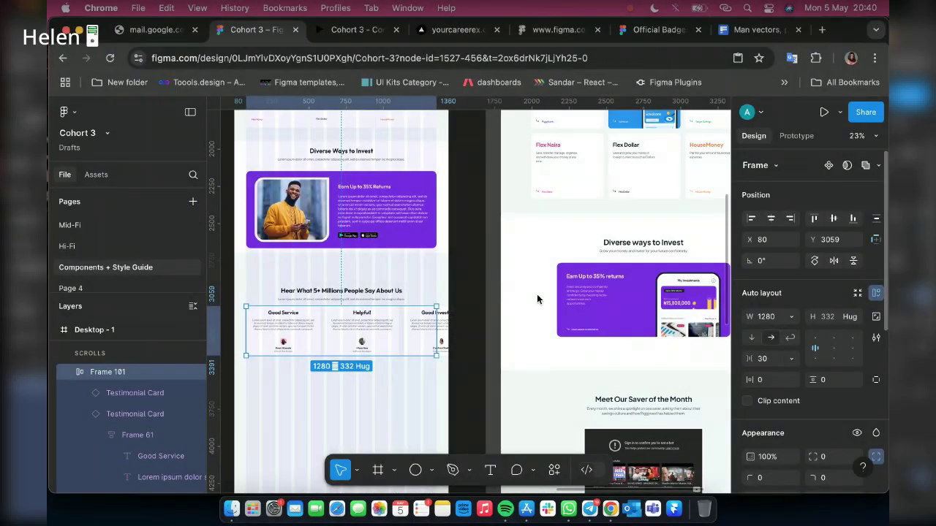
click(796, 135)
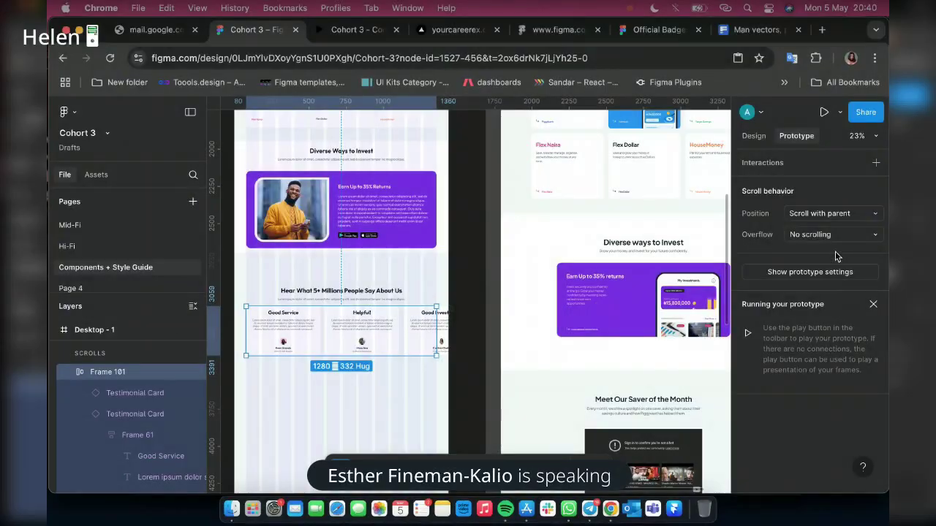
Set the testimonial row's prototype Overflow to Horizontal and view the updated preview
click(817, 236)
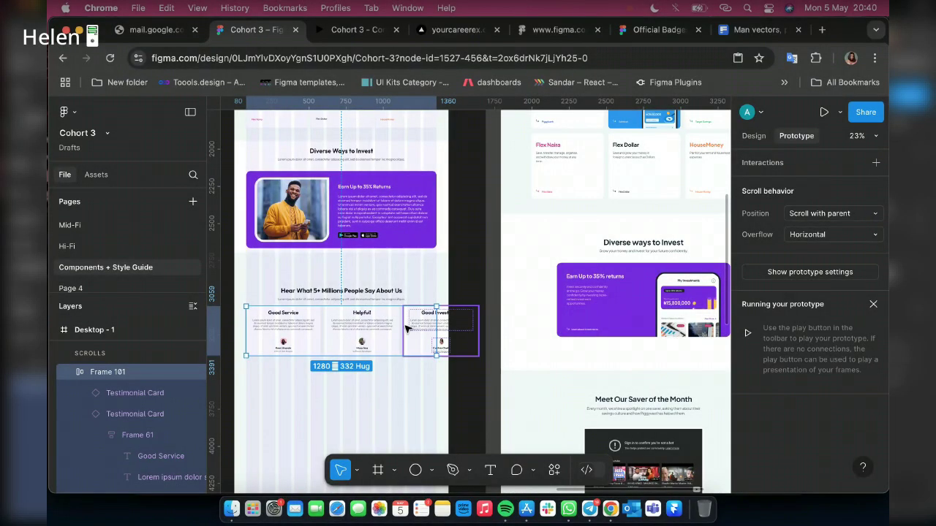
click(349, 31)
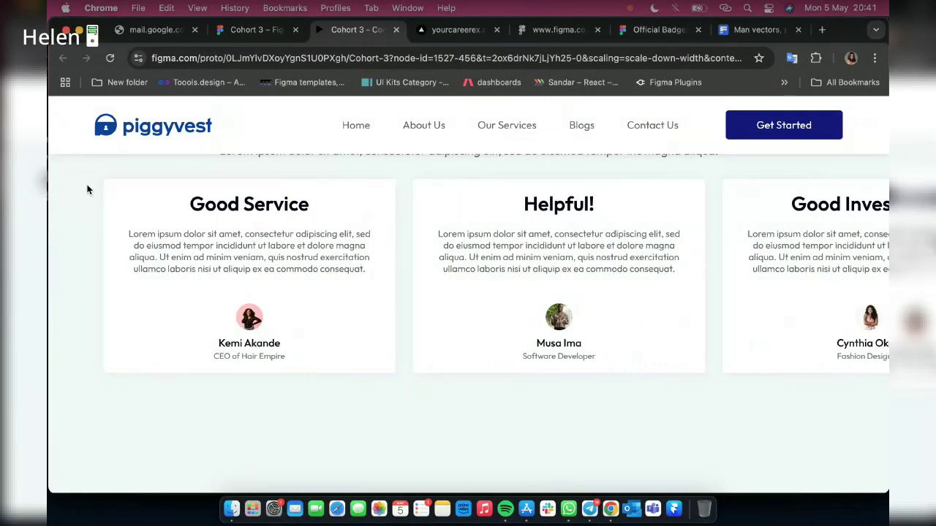
Widen the browser window and scroll the testimonial carousel left and right to test it
scroll(117, 167, down, 1)
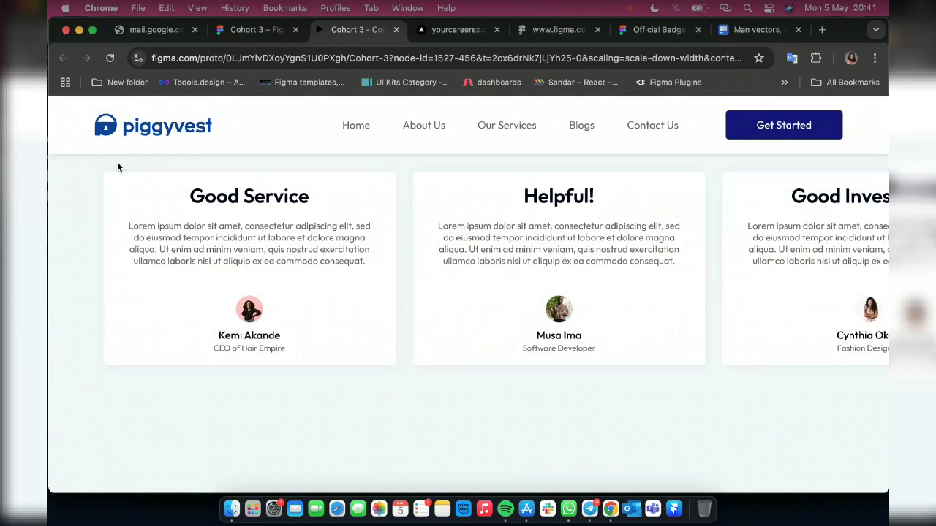
scroll(117, 167, down, 3)
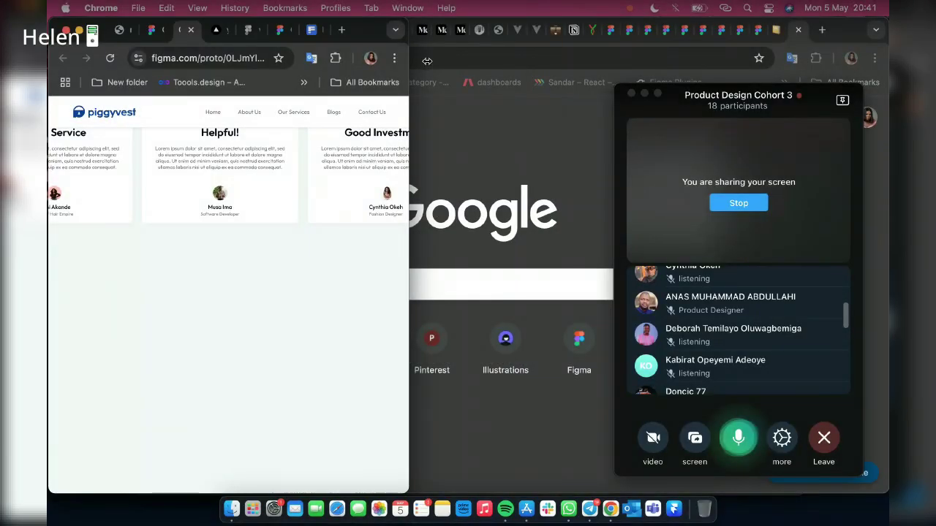
drag(426, 62, 871, 103)
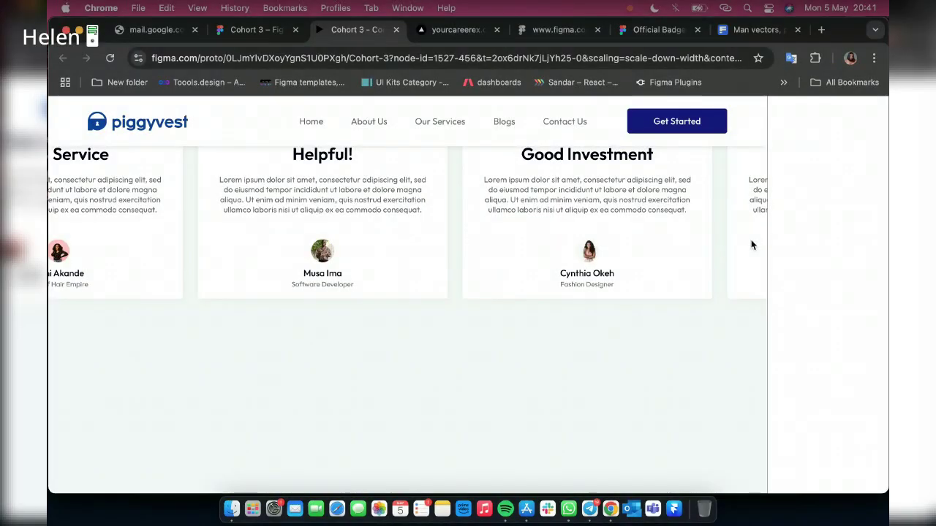
scroll(767, 241, right, 5)
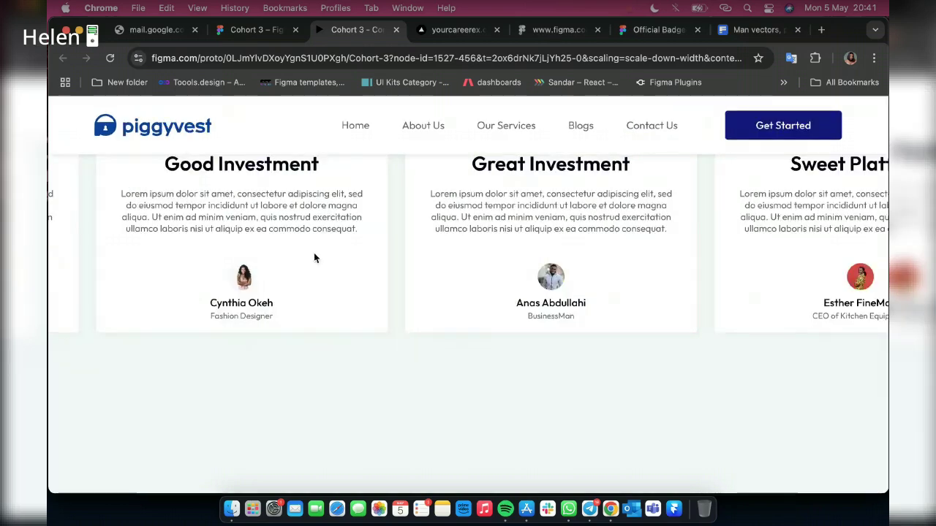
scroll(313, 258, right, 10)
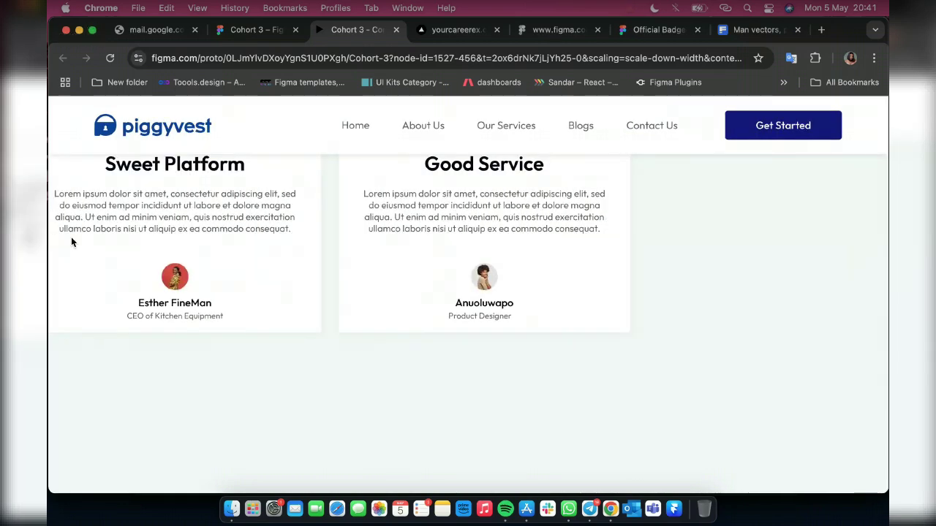
scroll(839, 196, left, 3)
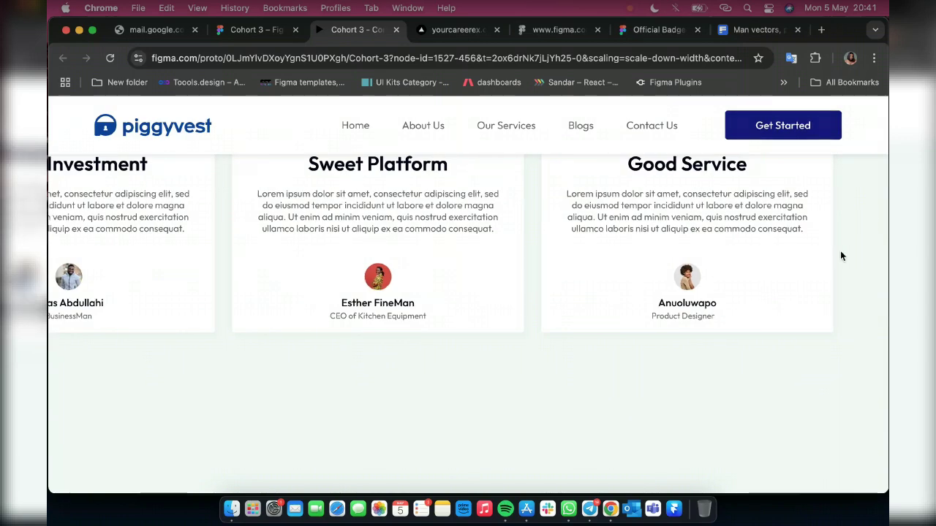
scroll(394, 329, up, 3)
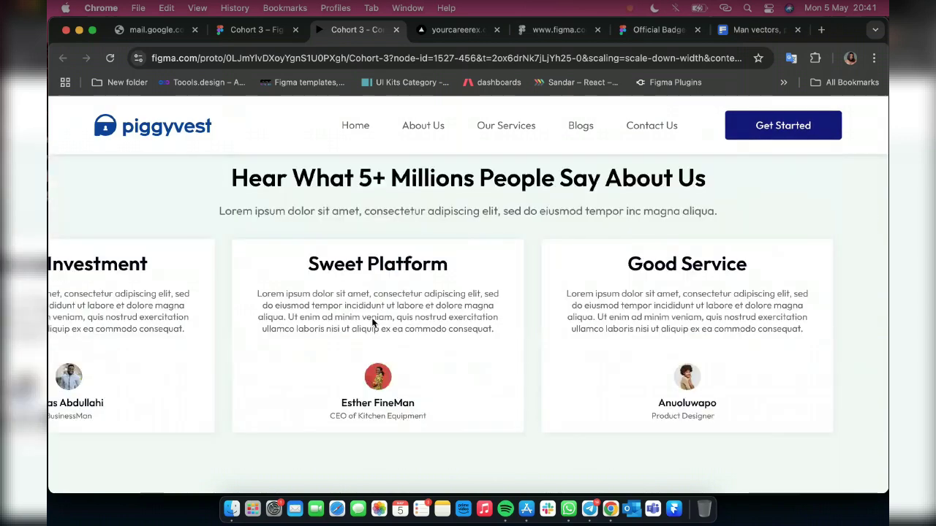
scroll(372, 318, left, 8)
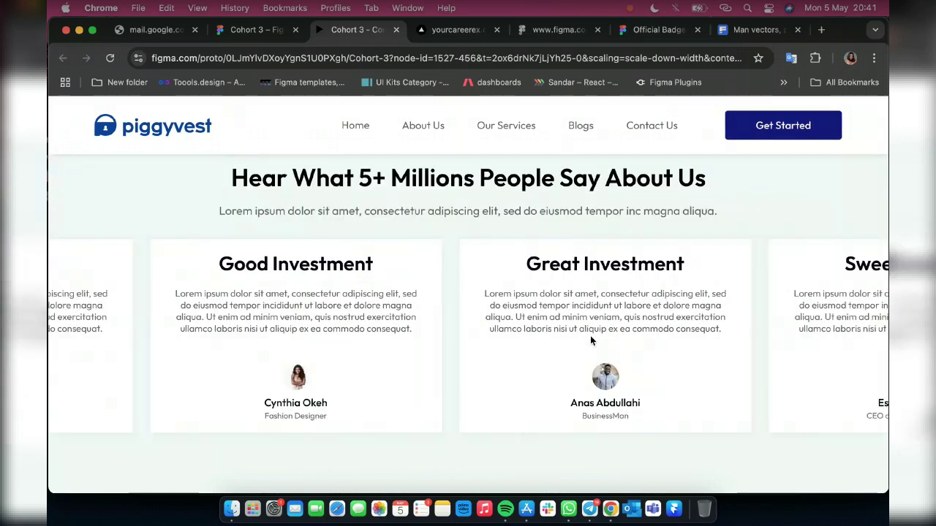
scroll(590, 340, left, 8)
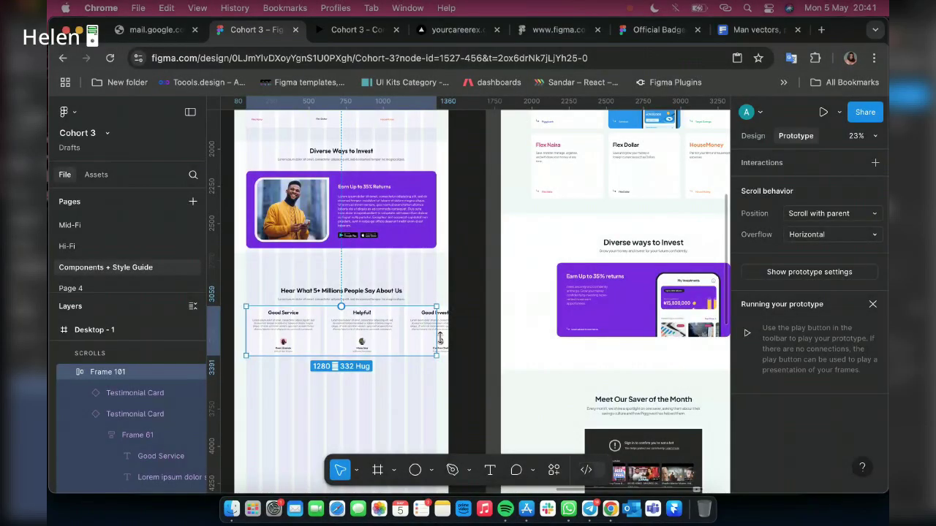
Set Frame 96's item spacing to 60, then select the testimonials heading with the cards row
click(399, 254)
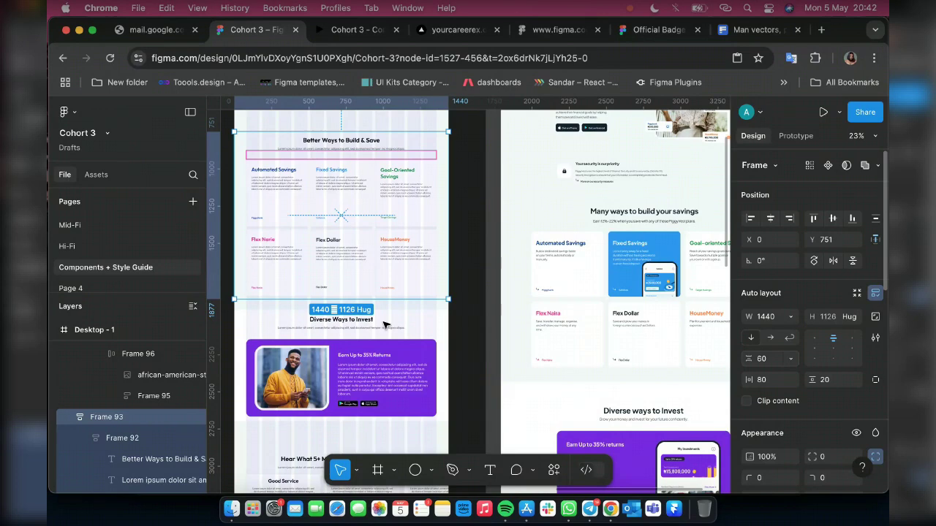
click(355, 331)
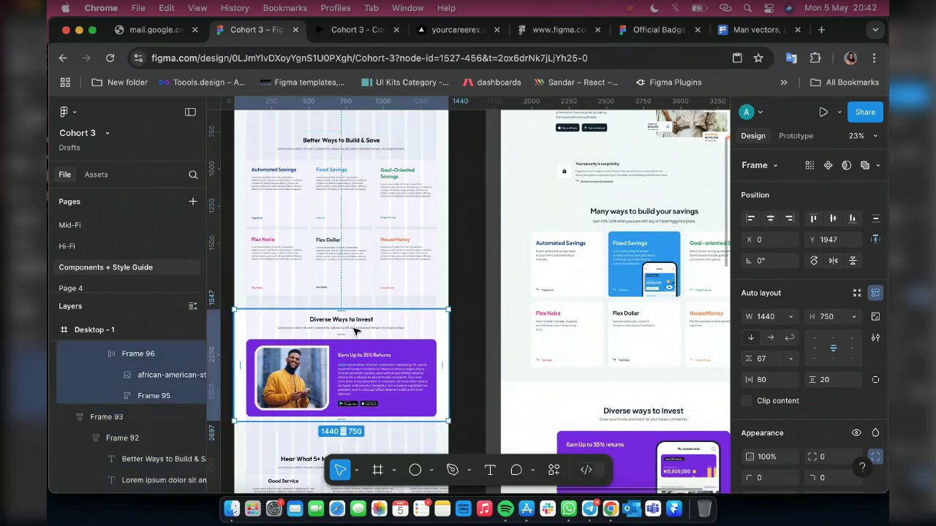
click(766, 361)
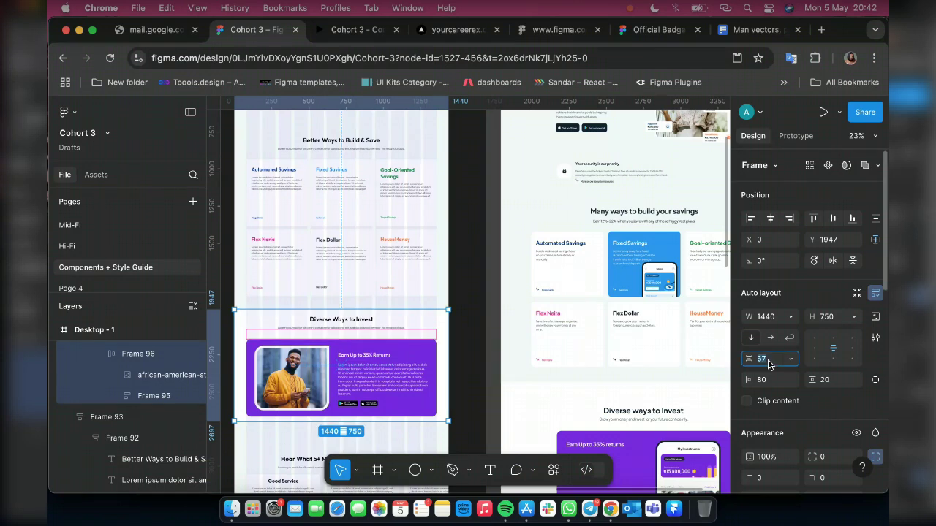
text(60)
key(Return)
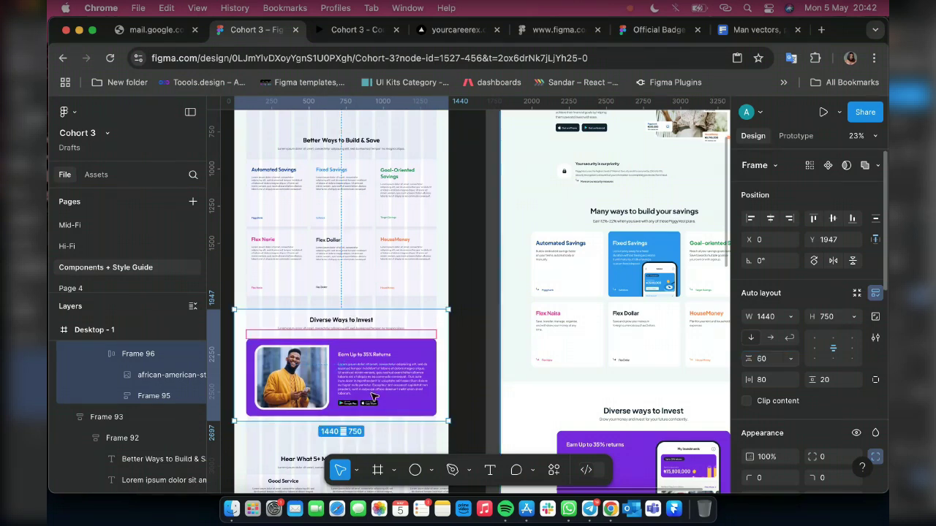
scroll(372, 397, down, 4)
click(422, 375)
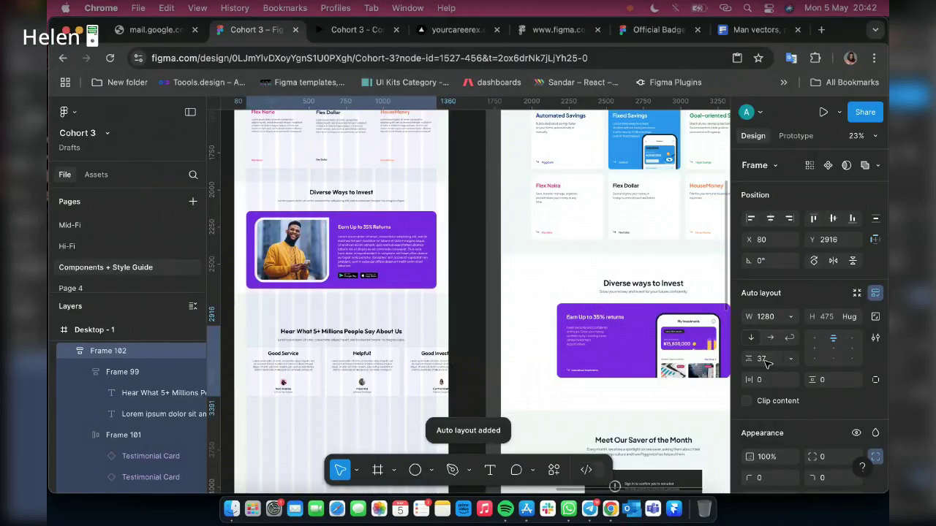
Give the testimonials auto layout a 60 gap and 80 side padding
click(763, 359)
text(60)
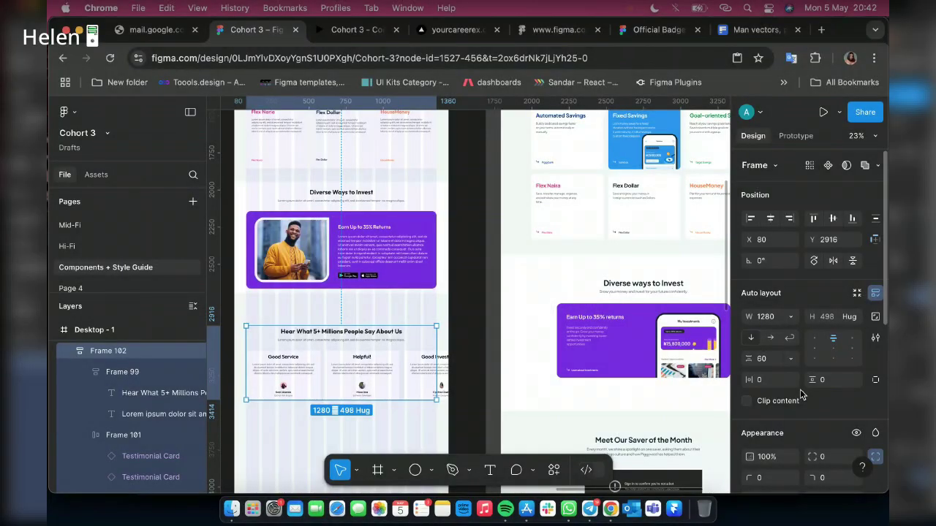
click(832, 380)
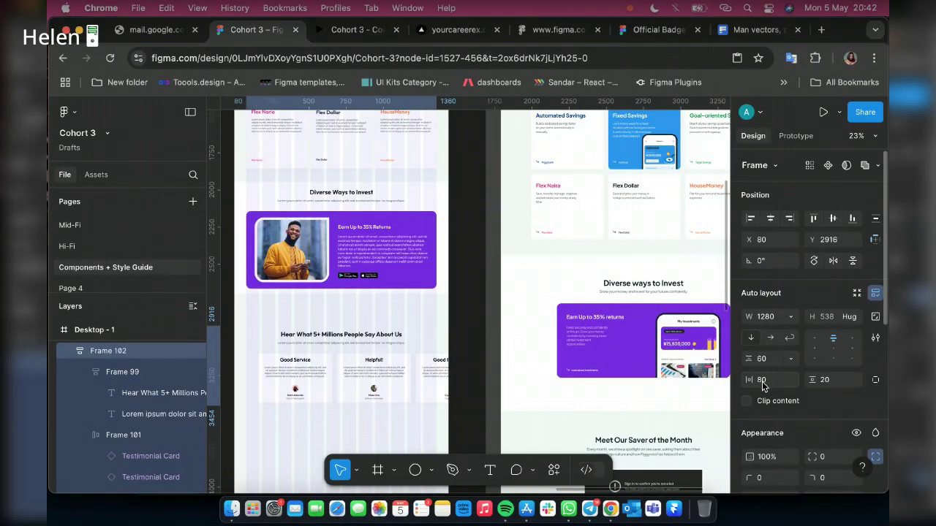
key(Return)
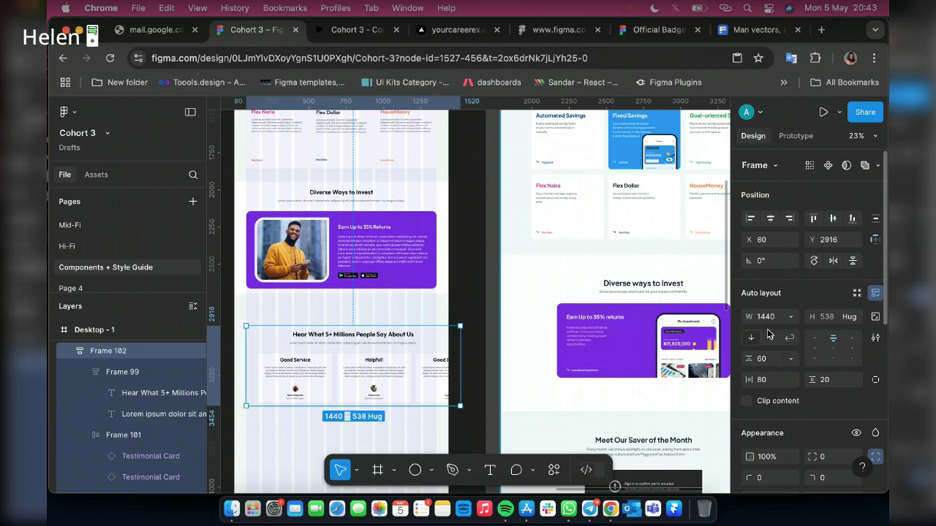
Move Frame 102 to X 0, set its height to 580, and centre its contents
drag(436, 373, 424, 373)
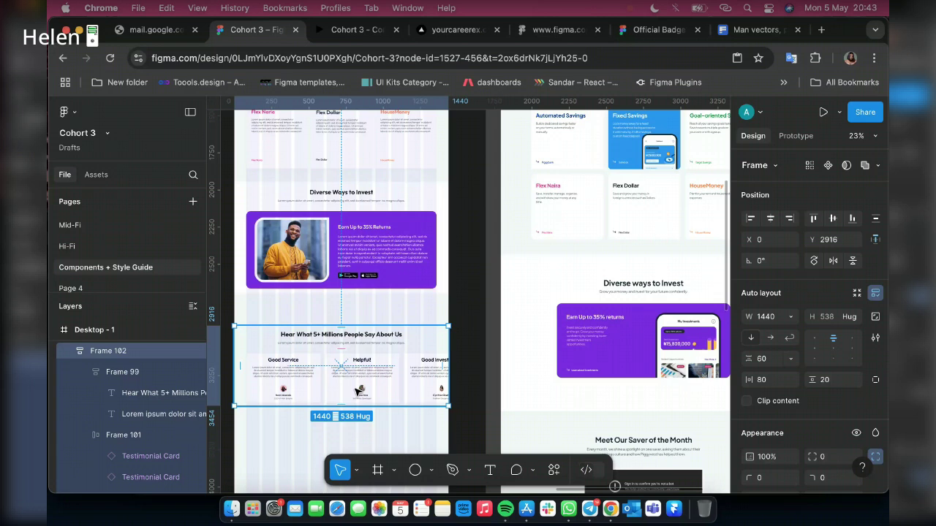
click(829, 318)
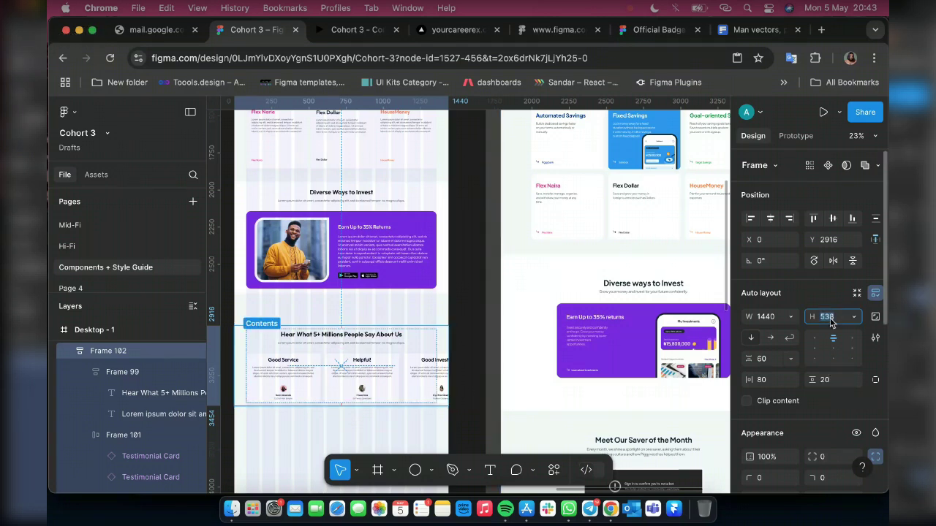
text(60)
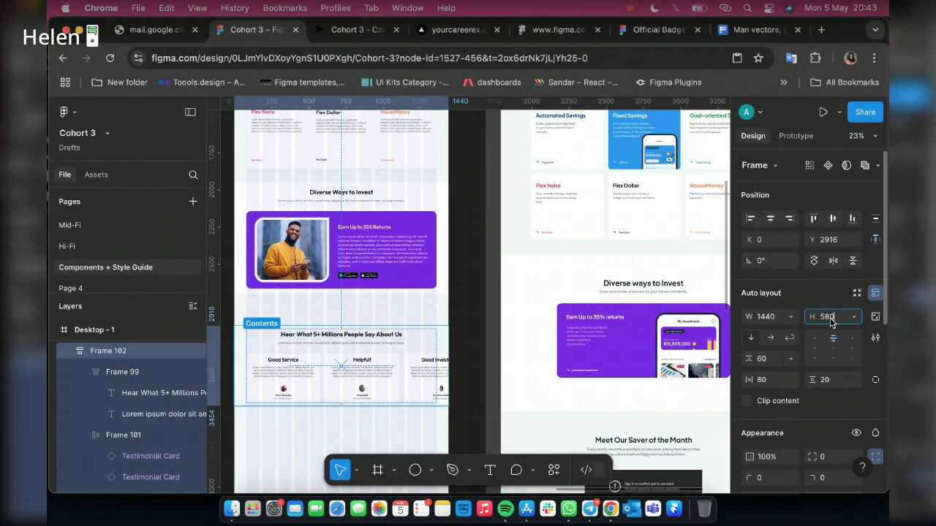
key(Return)
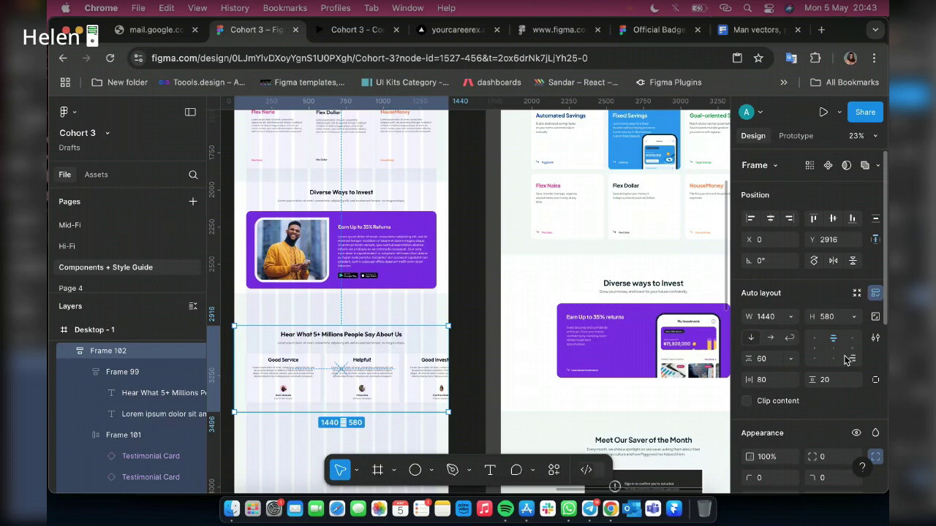
click(833, 348)
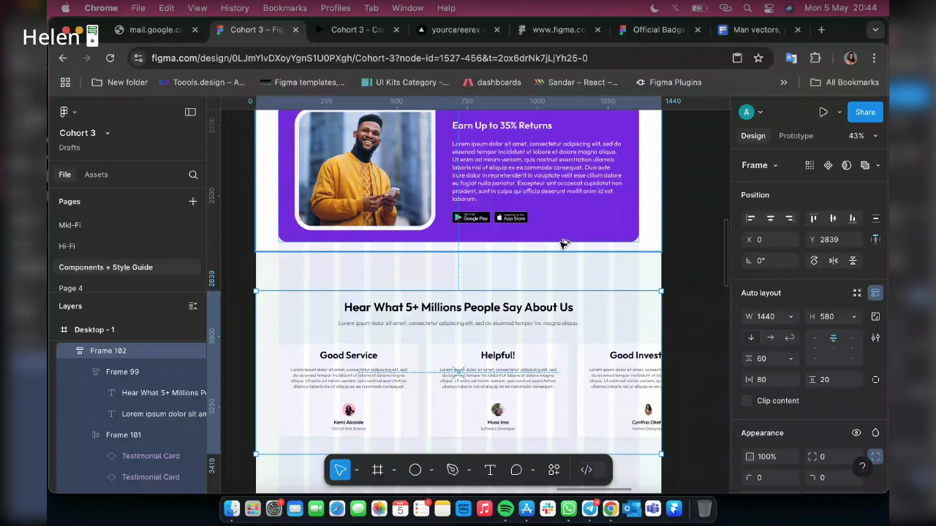
Nudge Frame 102 up with Shift+Up until it sits about 70 px below the purple card
key(Up)
key(Up)
key(Up)
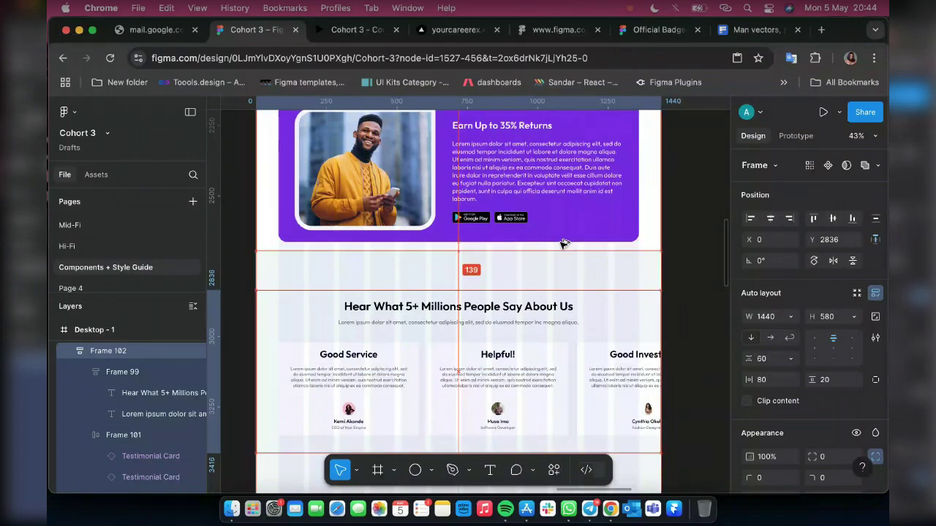
key(shift+Up)
key(shift+Up)
key(Up)
key(shift+Up)
key(shift+Up)
key(shift+Up)
key(shift+Up)
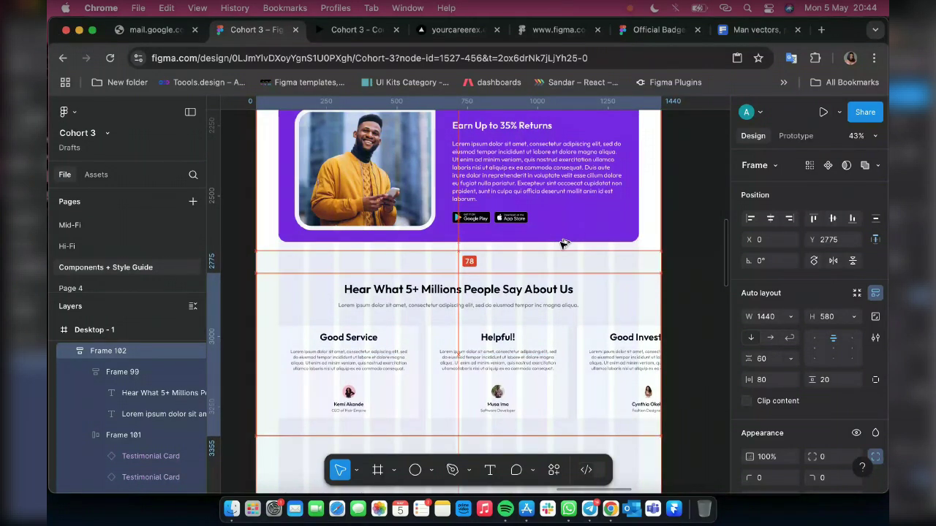
key(Up)
key(Up)
key(Up)
key(Up)
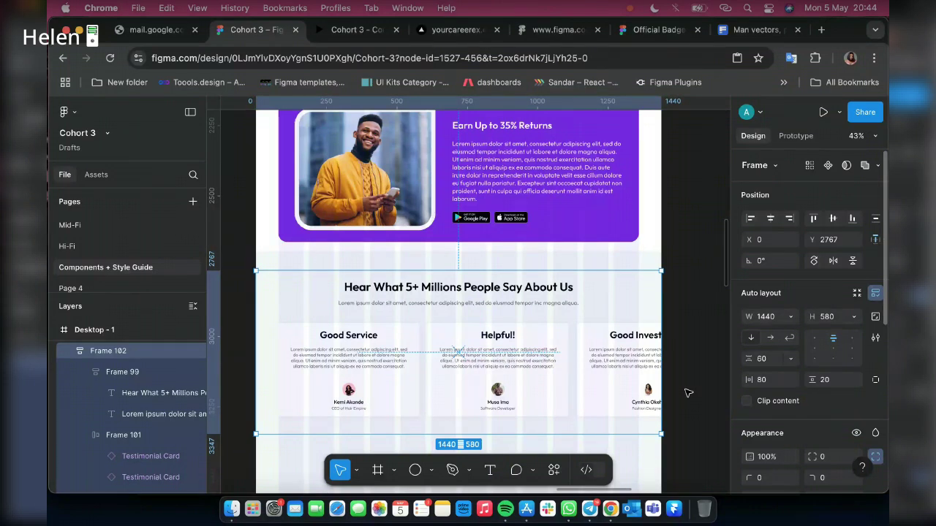
key(alt)
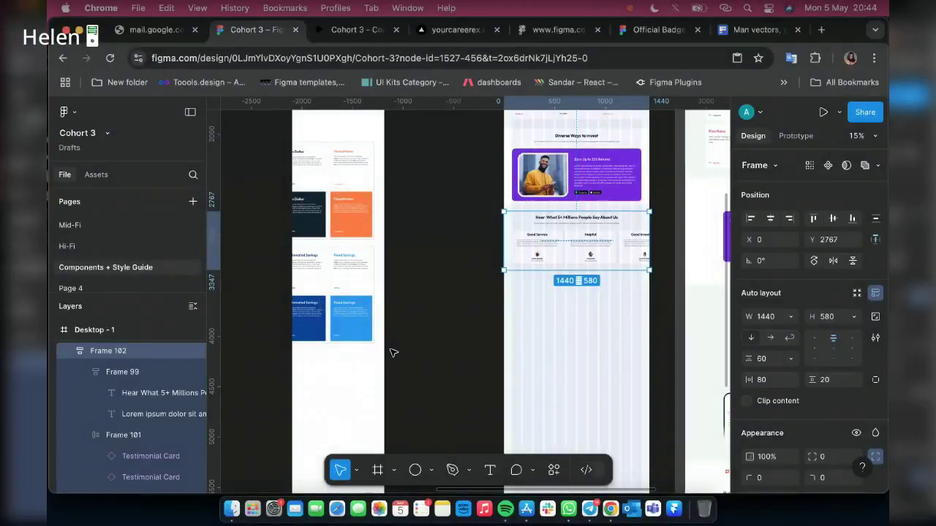
scroll(543, 320, left, 5)
scroll(450, 223, up, 2)
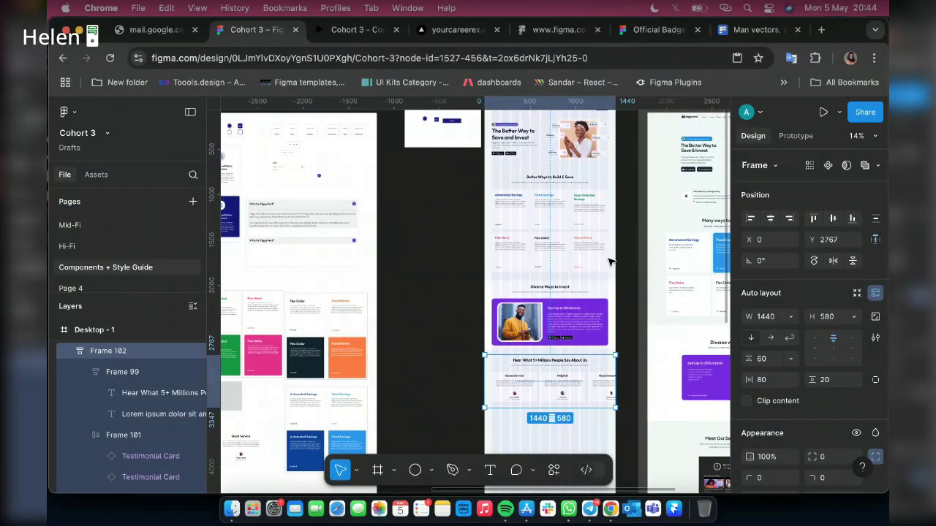
scroll(509, 300, down, 3)
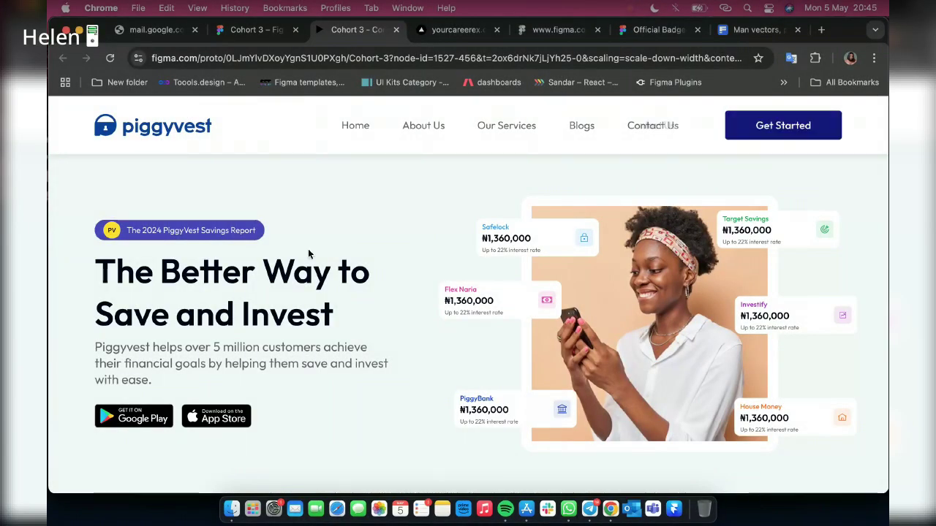
scroll(307, 254, down, 2)
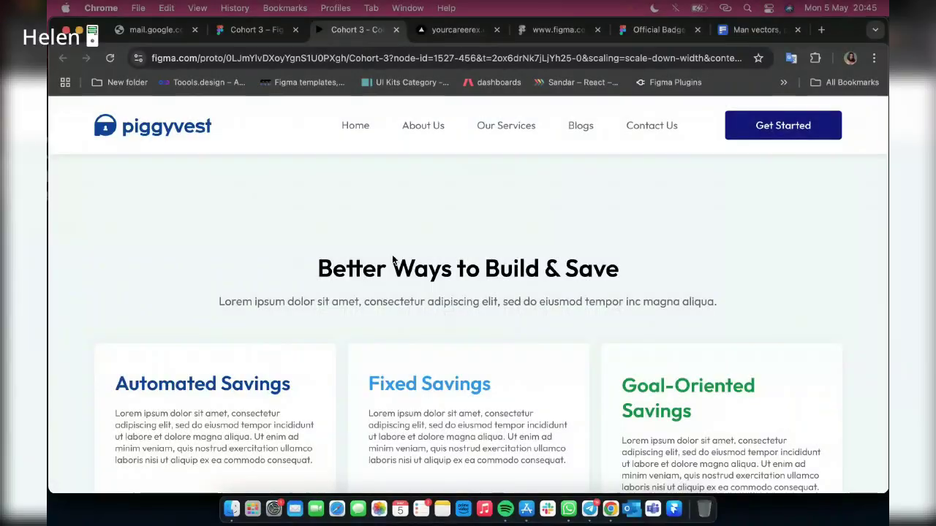
scroll(712, 282, down, 4)
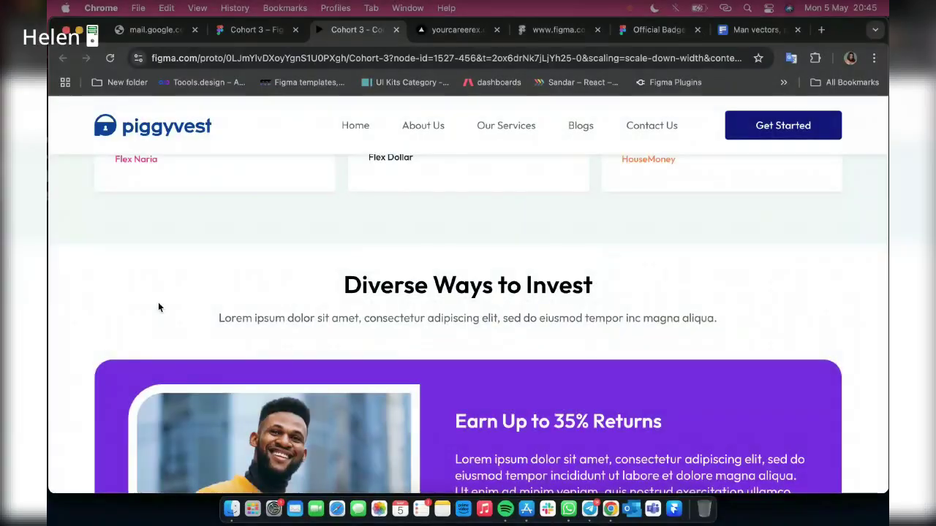
scroll(265, 339, down, 4)
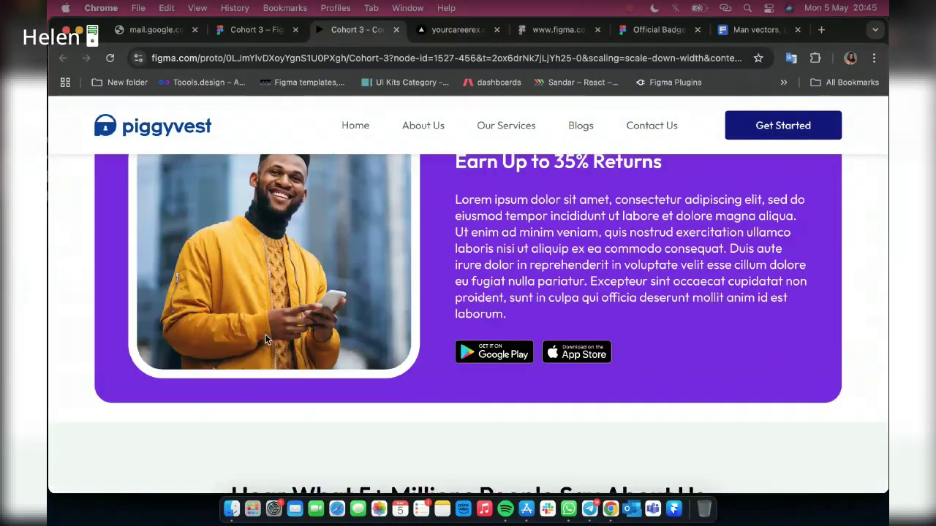
scroll(266, 339, up, 2)
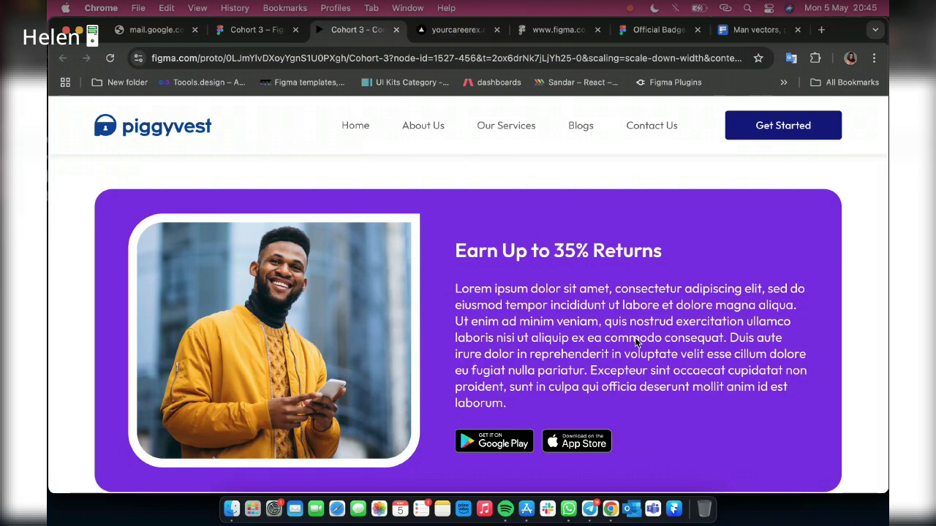
scroll(634, 337, down, 2)
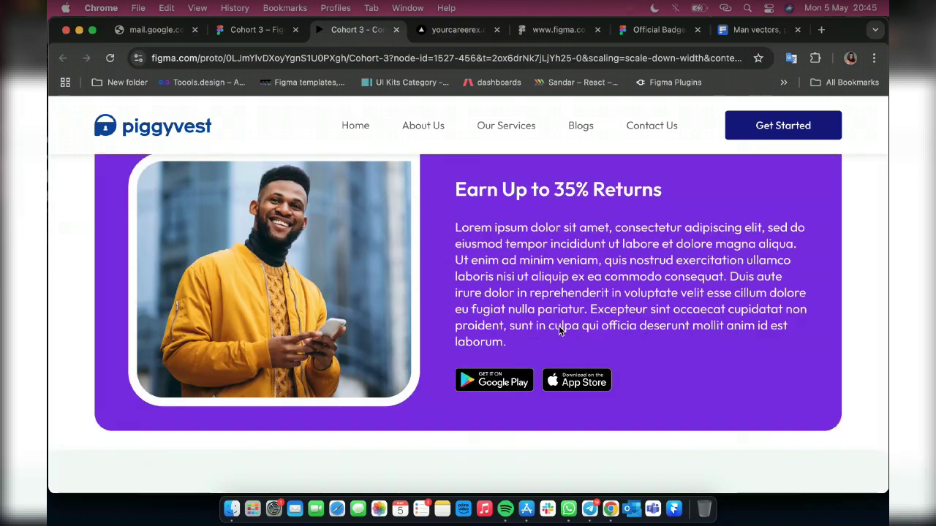
scroll(559, 326, down, 10)
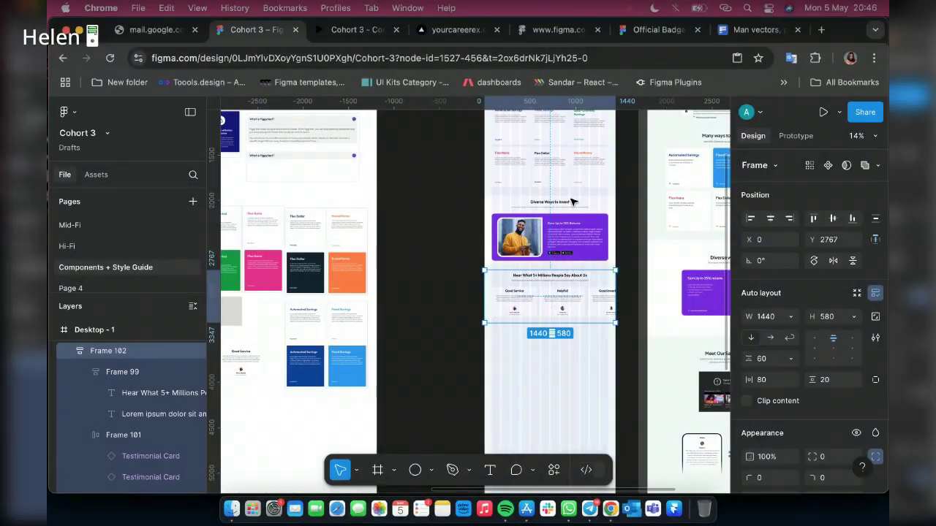
scroll(589, 227, up, 5)
click(589, 226)
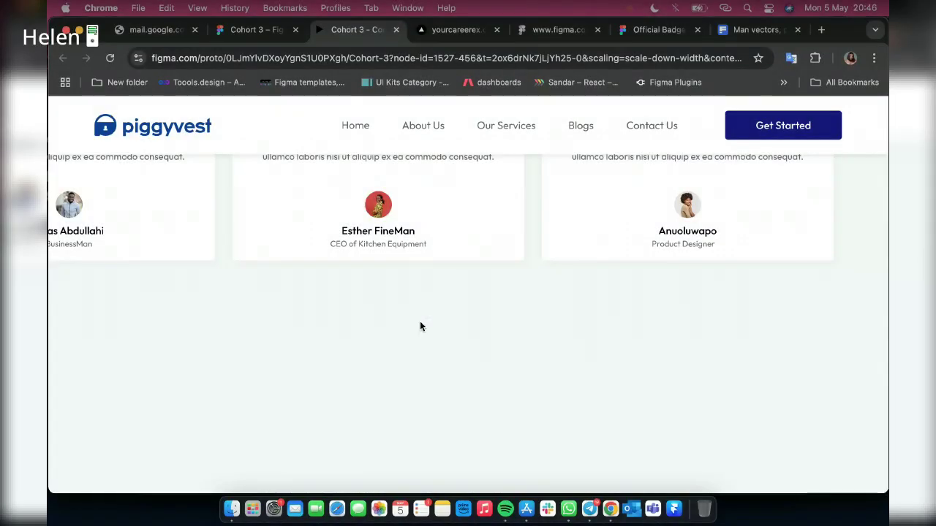
scroll(421, 327, up, 10)
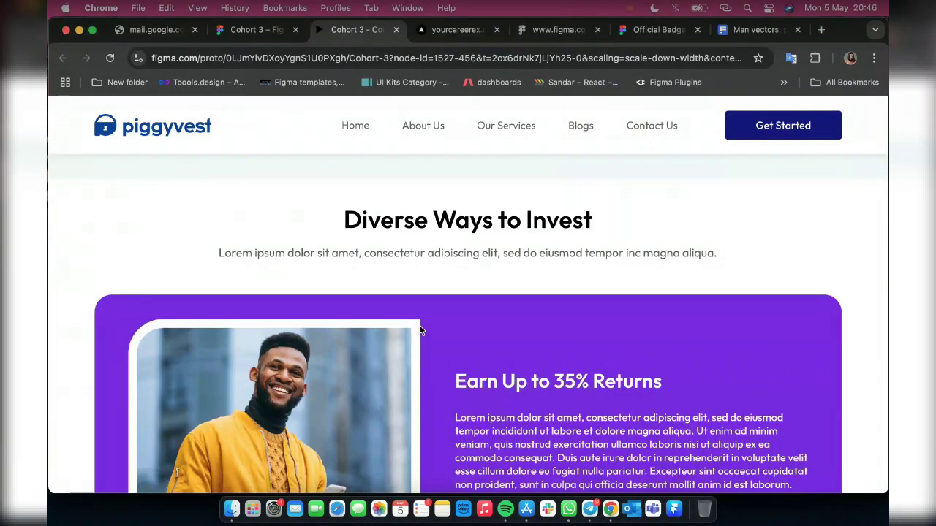
scroll(492, 293, down, 3)
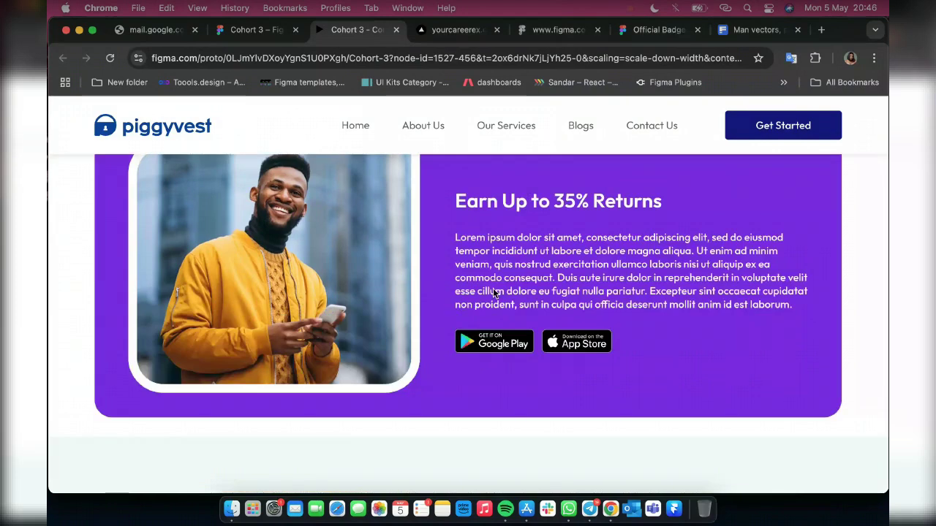
Set the gap between the Earn Up to 35% Returns title and paragraph to 10
click(250, 37)
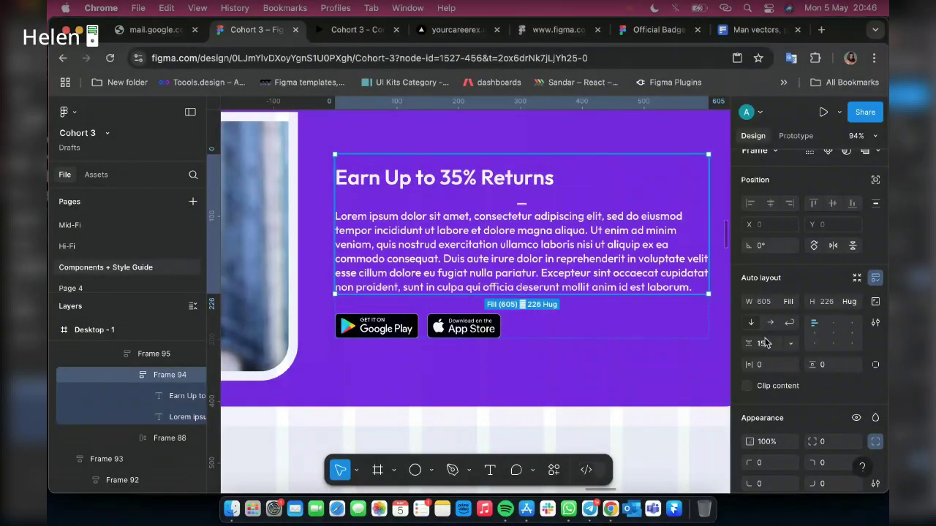
click(764, 344)
text(10)
key(Return)
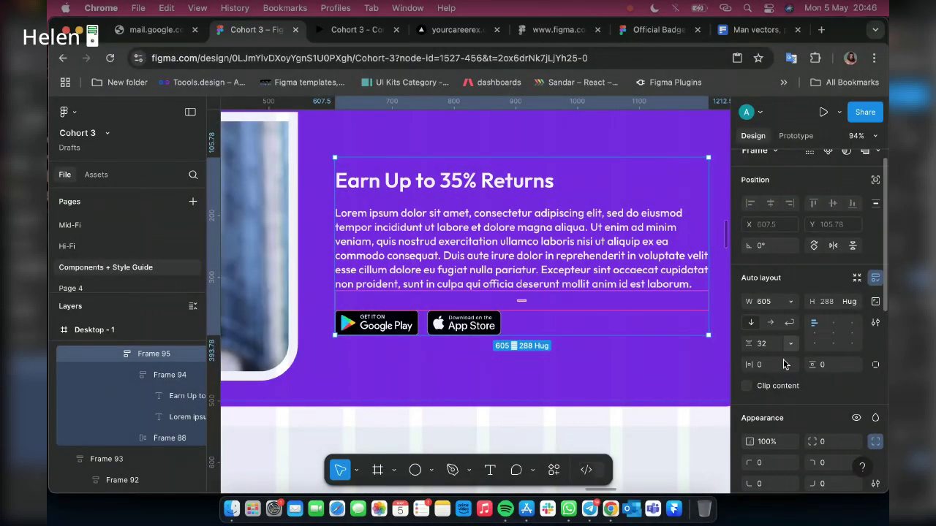
Make the text group's spacing auto, stretch it taller in the purple card, and open the paragraph's text styles
click(790, 342)
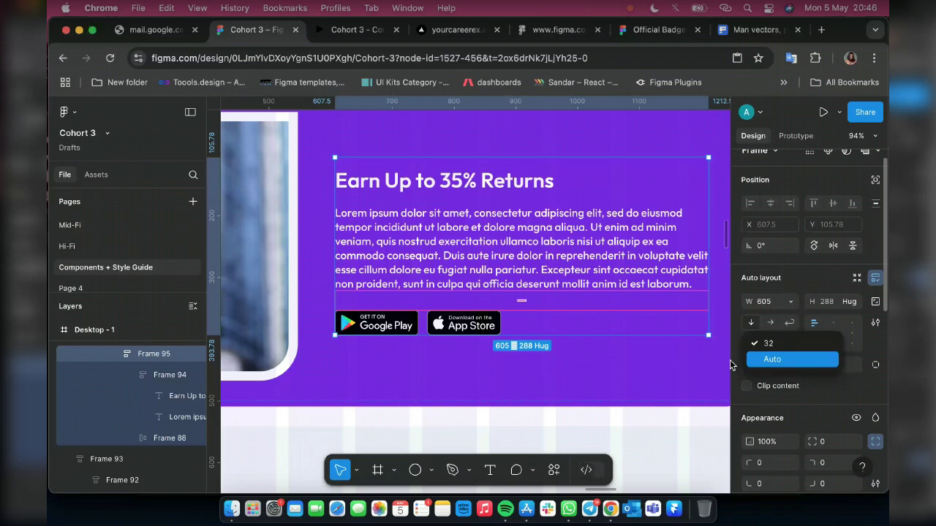
key(Return)
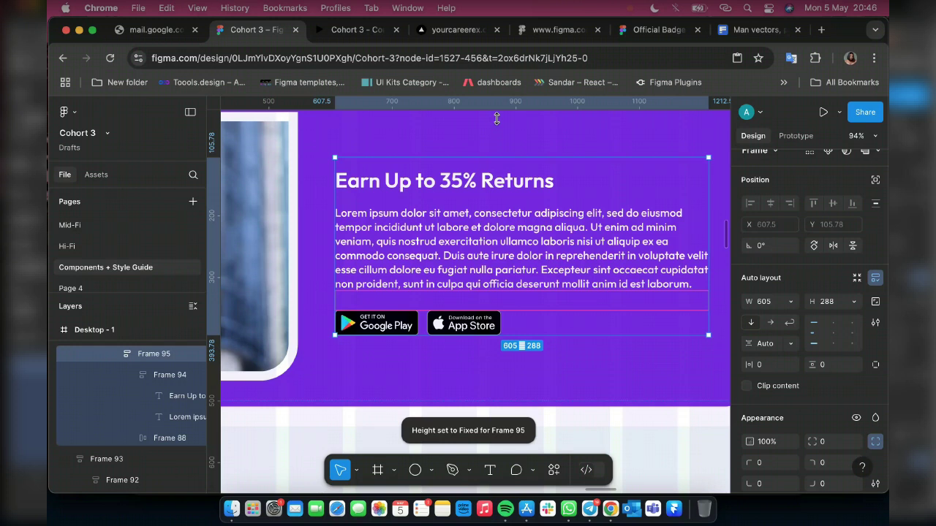
drag(497, 118, 497, 144)
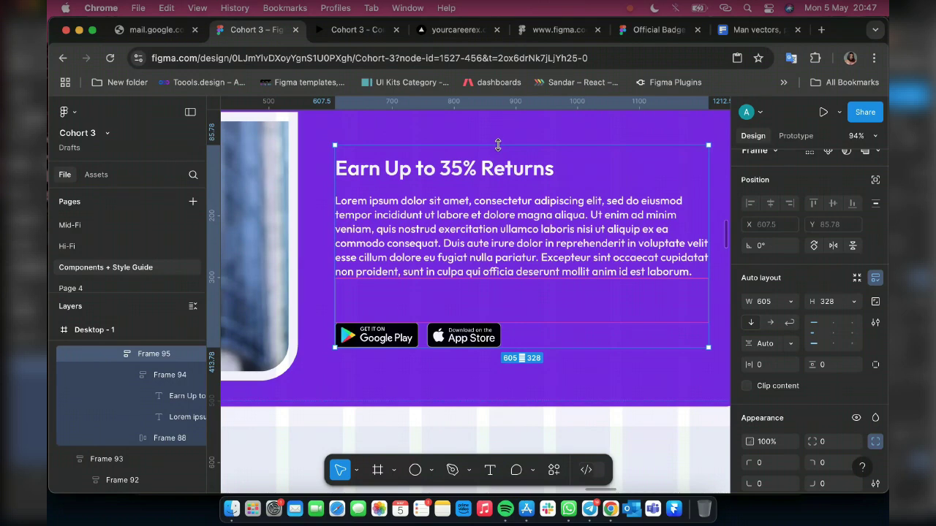
click(366, 30)
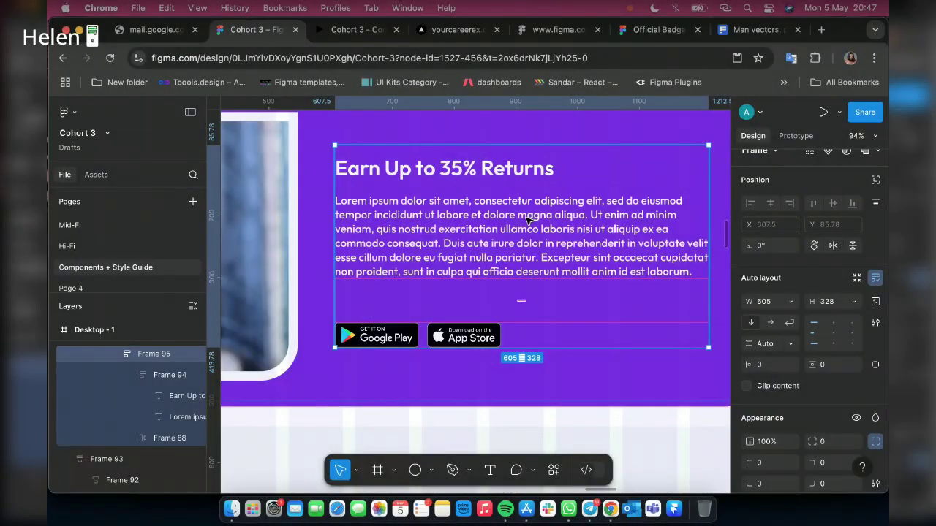
click(789, 435)
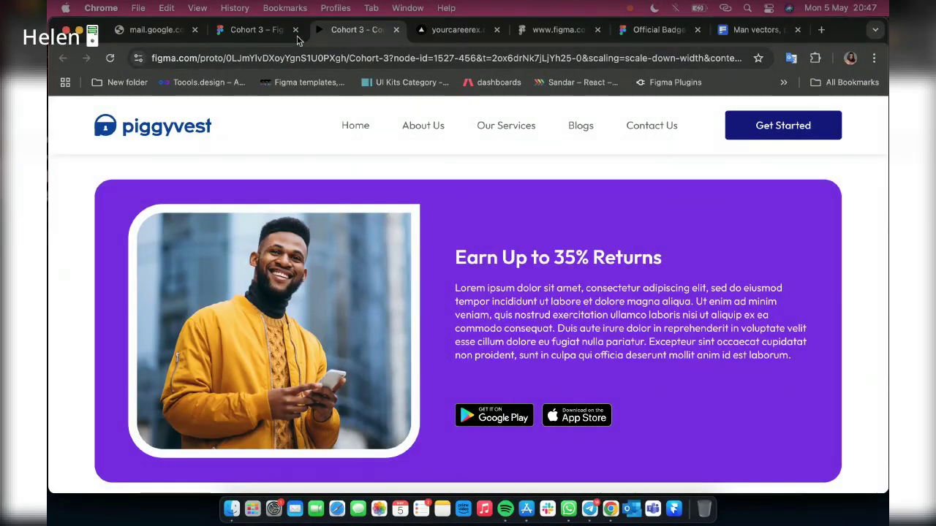
Back in the design file, select the testimonials section's heading-and-subtitle group
click(275, 29)
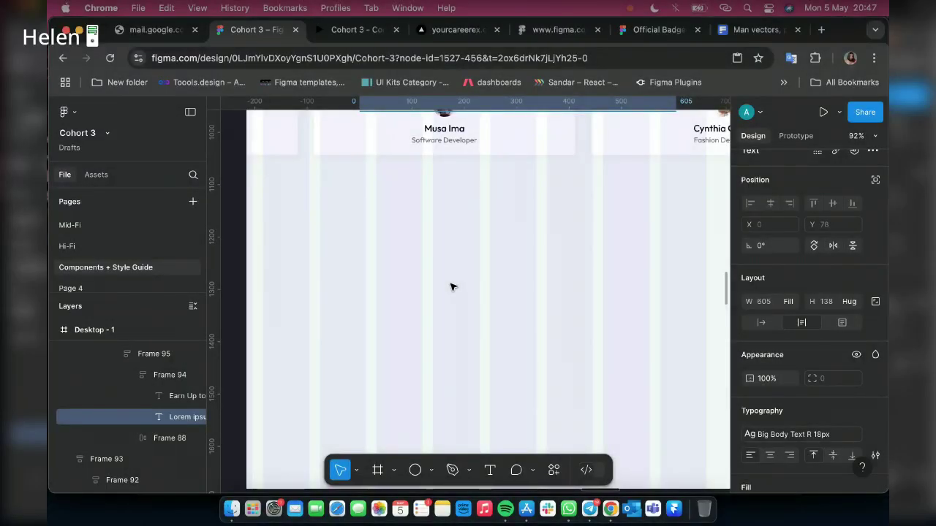
scroll(451, 286, down, 3)
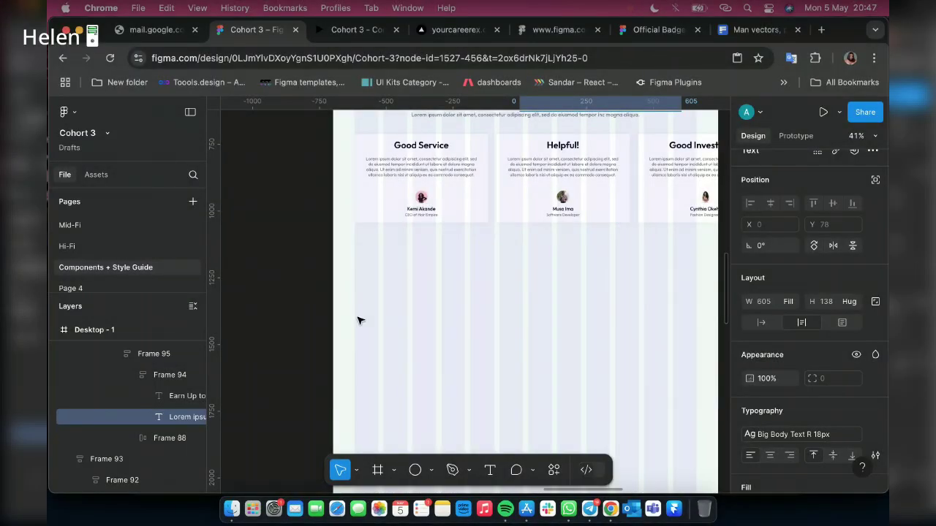
scroll(358, 320, down, 3)
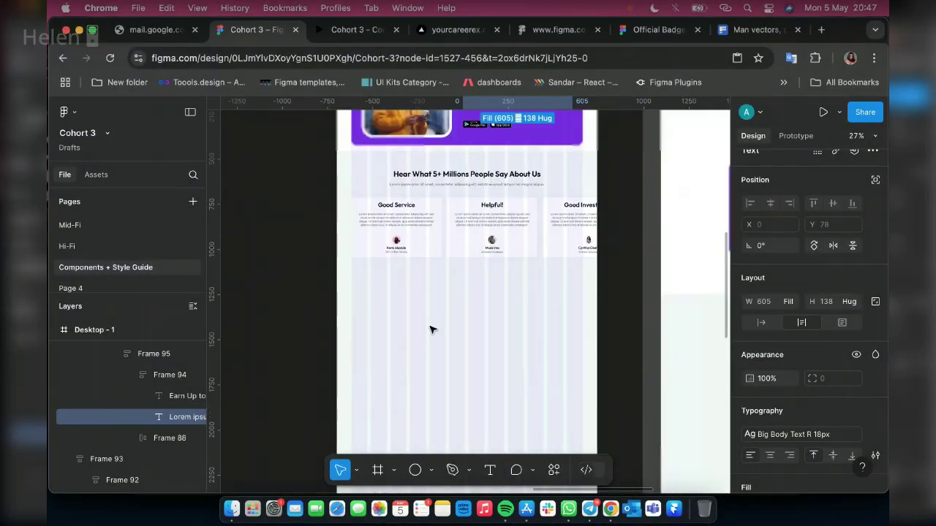
scroll(520, 209, right, 2)
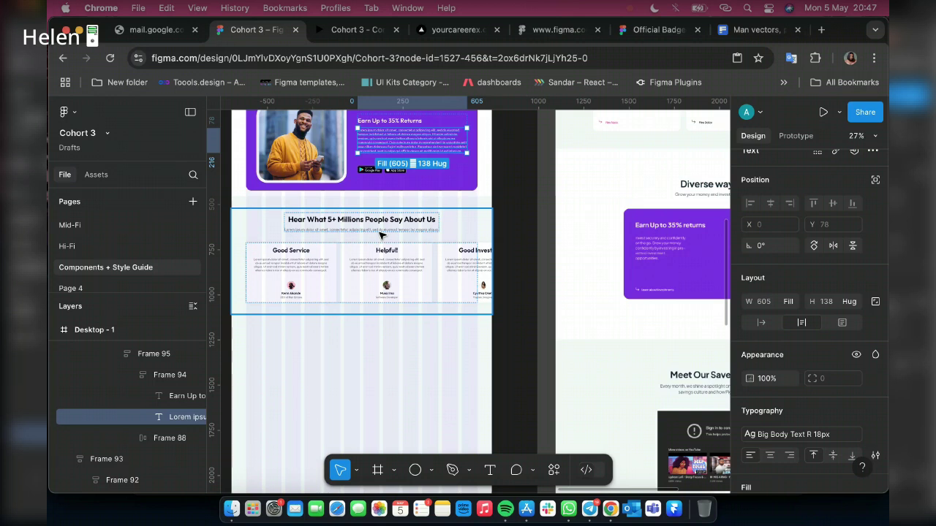
click(380, 234)
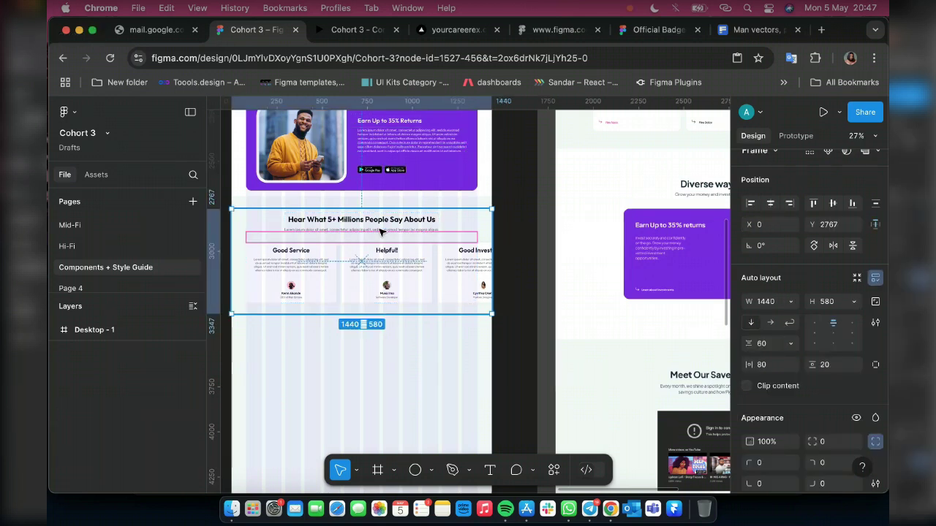
click(380, 233)
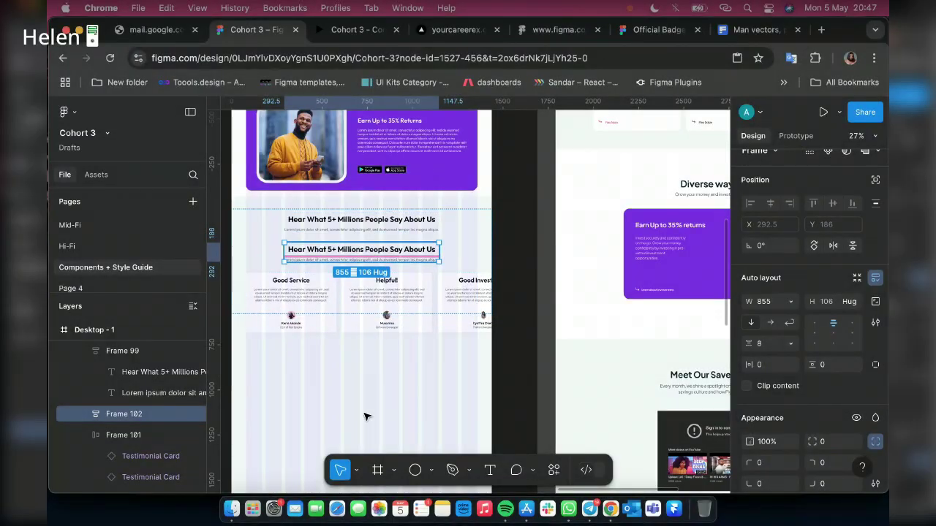
Drag the copied heading down so it sits below the testimonial cards
drag(361, 251, 360, 266)
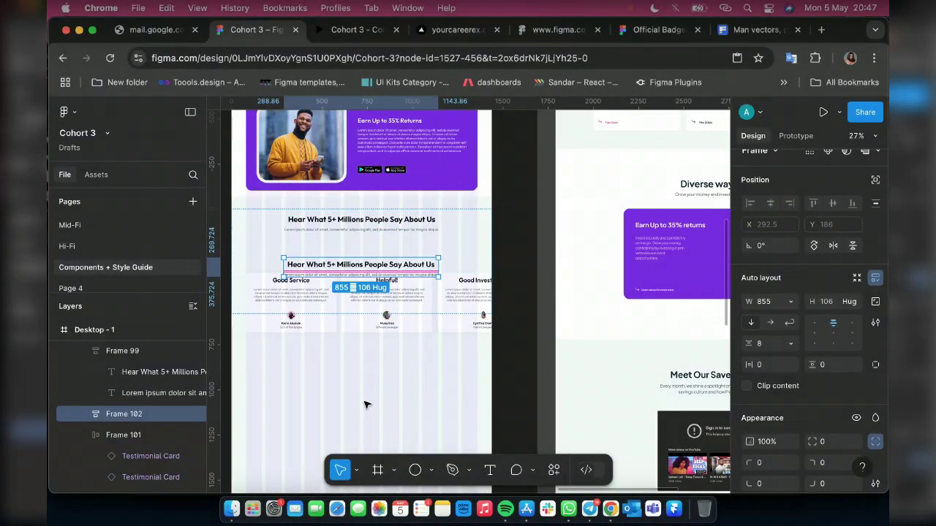
drag(367, 405, 364, 343)
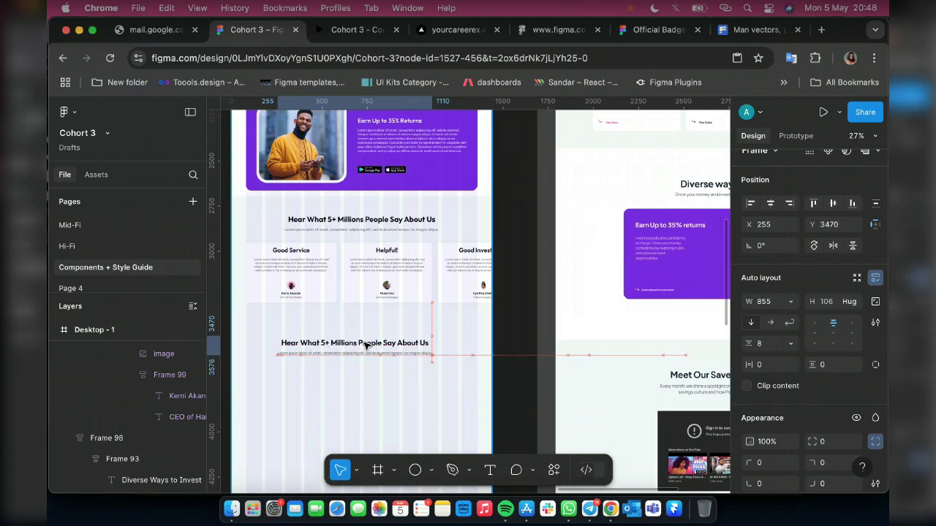
scroll(315, 359, up, 10)
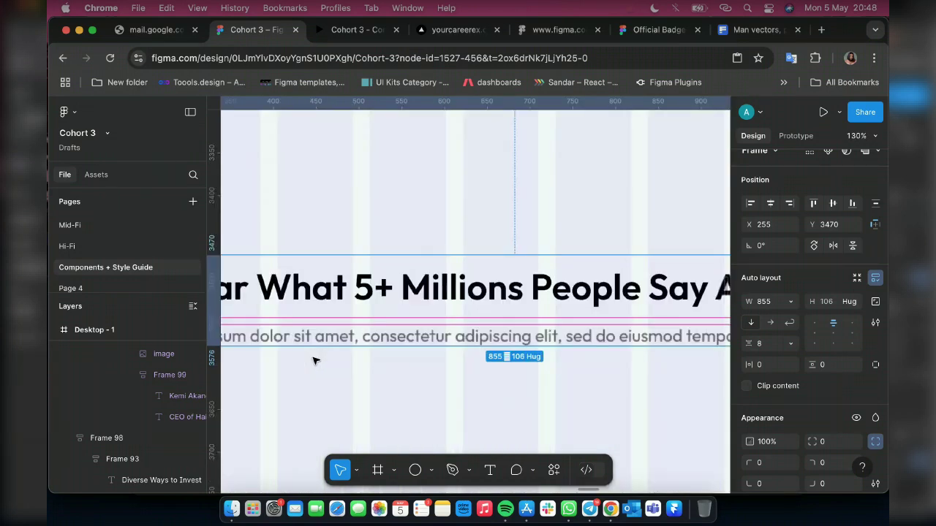
scroll(315, 360, down, 5)
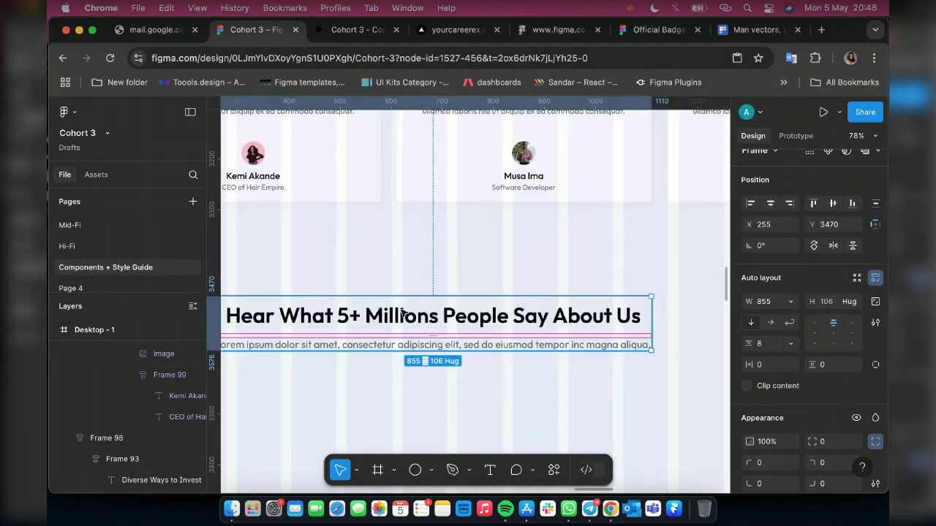
Retype the copied heading as 'Curious About Some questions?'
double_click(400, 315)
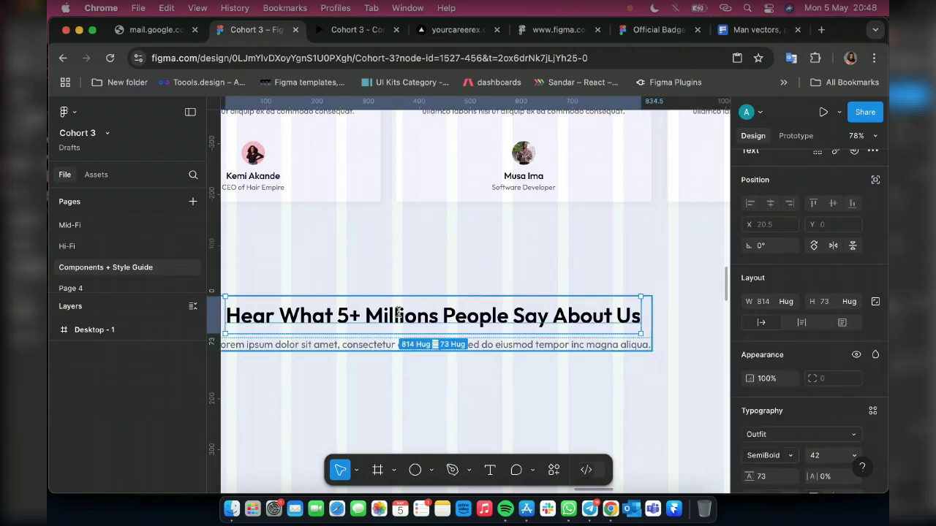
double_click(399, 315)
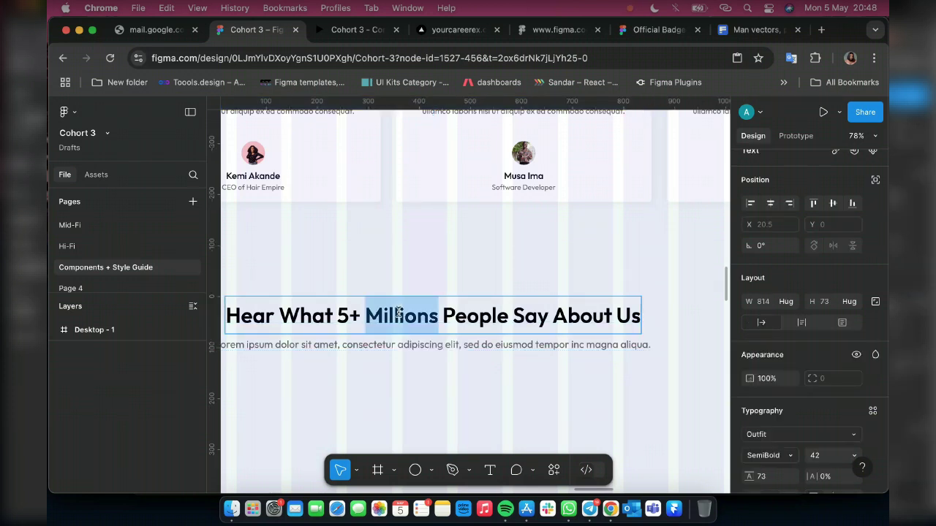
key(Escape)
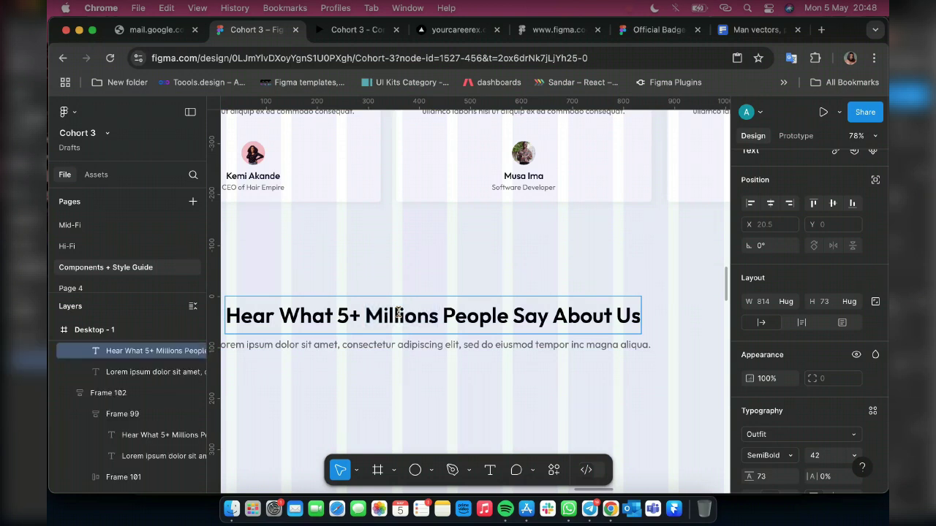
key(Return)
text(Cur)
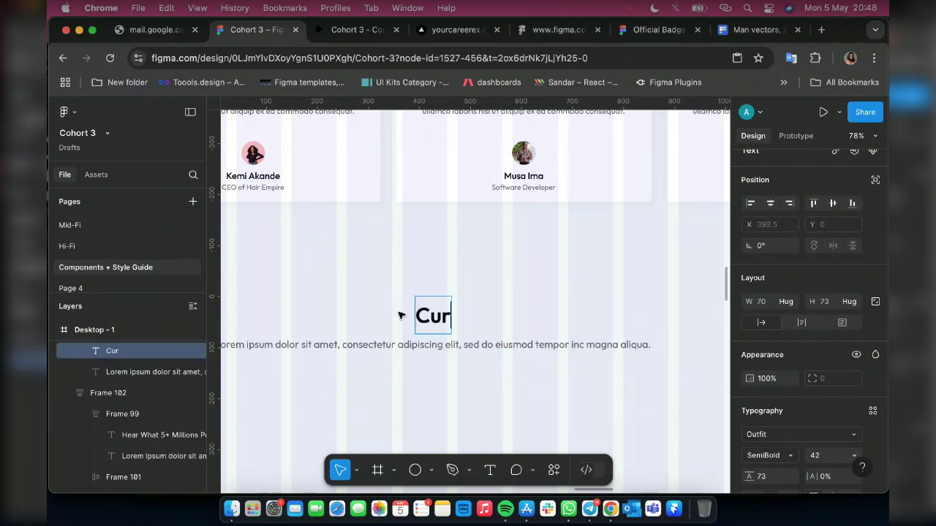
text(ious)
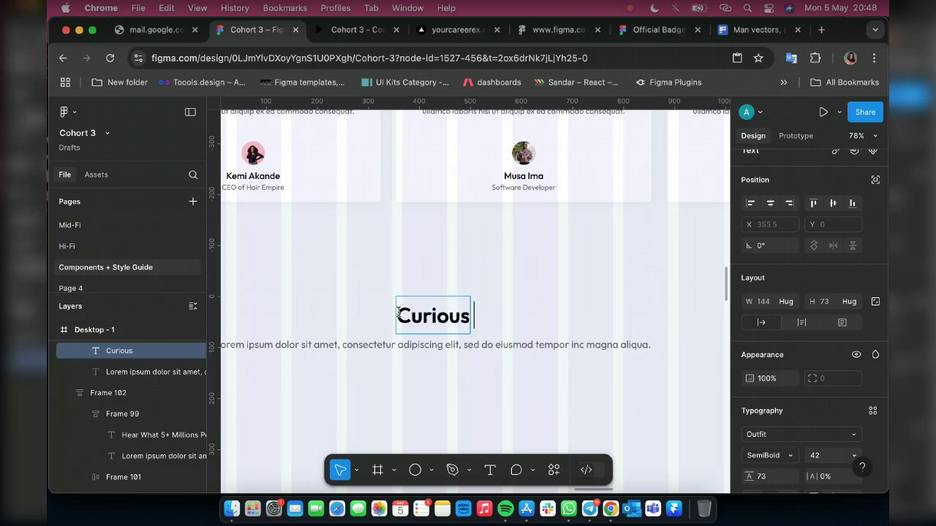
text( A)
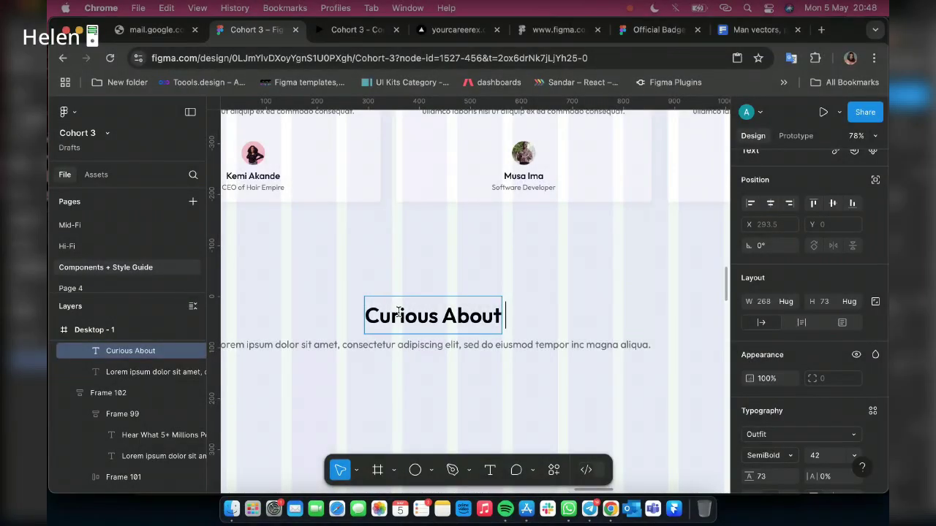
text(so)
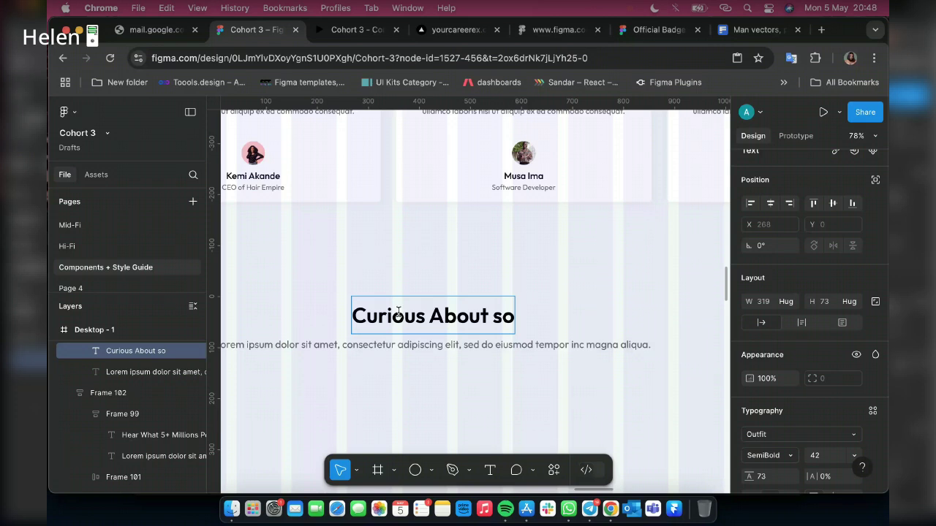
key(BackSpace)
key(BackSpace)
key(BackSpace)
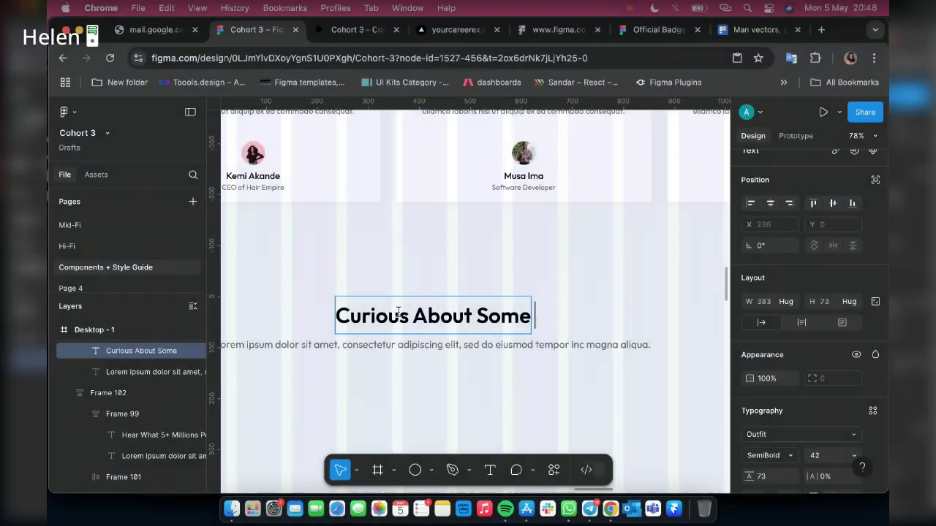
text(ques)
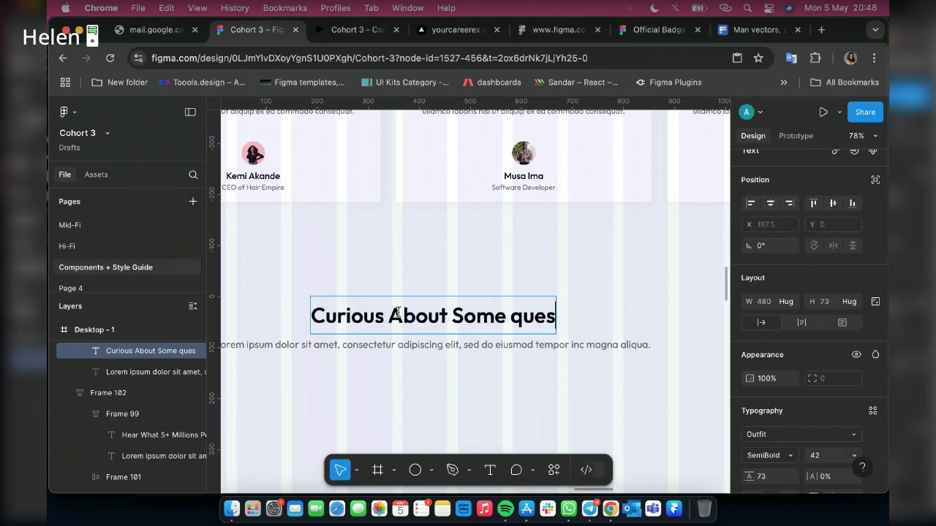
text(tions)
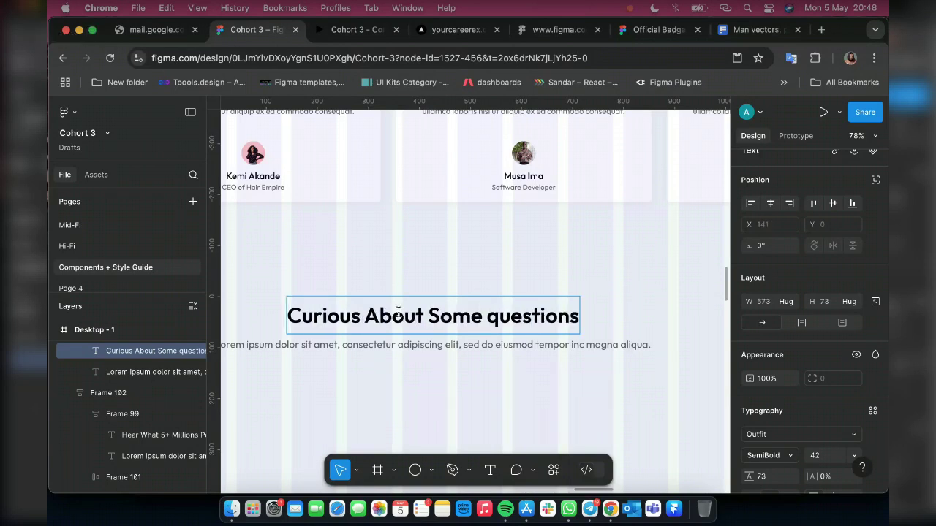
text(?)
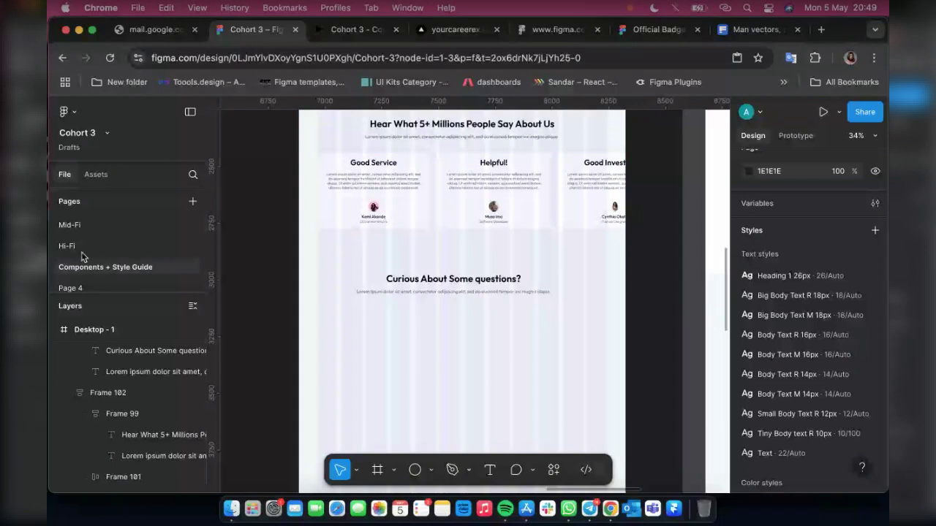
Insert the FAQ component from Assets with Property 1 on (expanded), placed under the heading
click(96, 176)
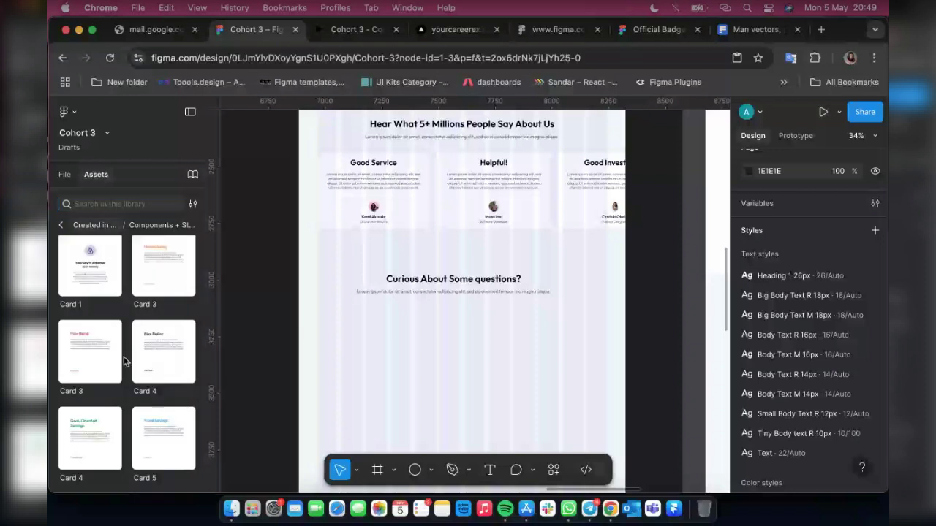
scroll(124, 361, down, 5)
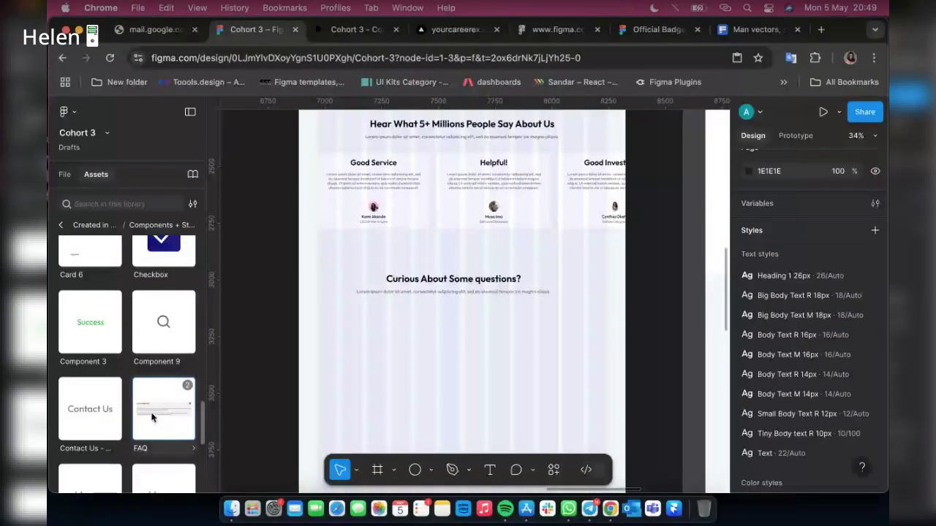
click(153, 417)
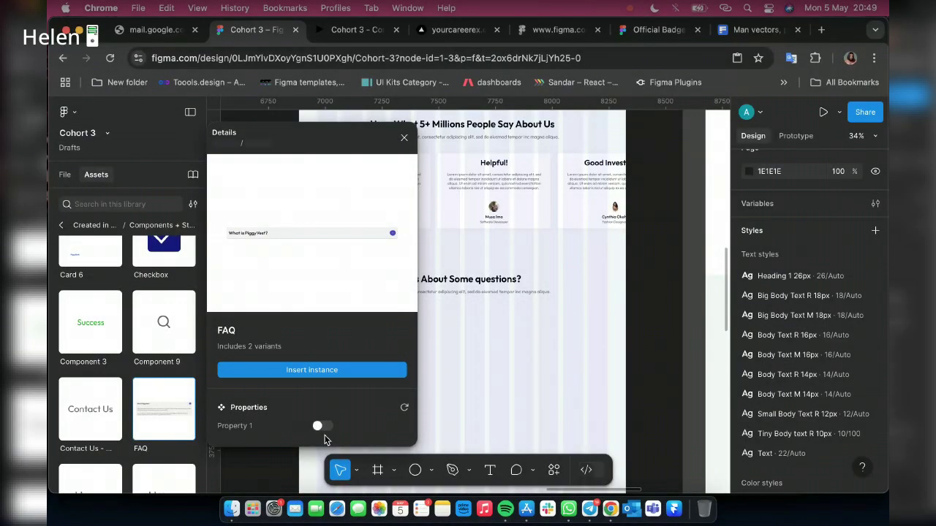
click(317, 426)
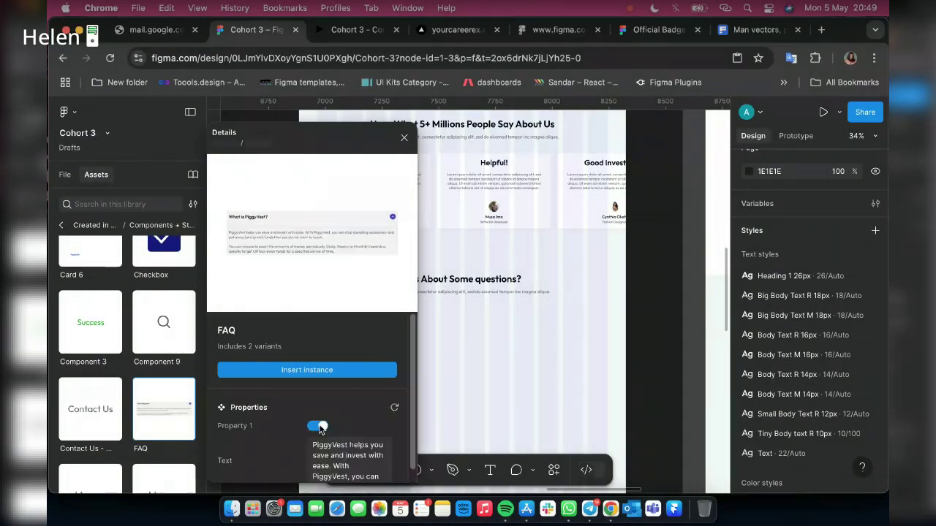
click(324, 370)
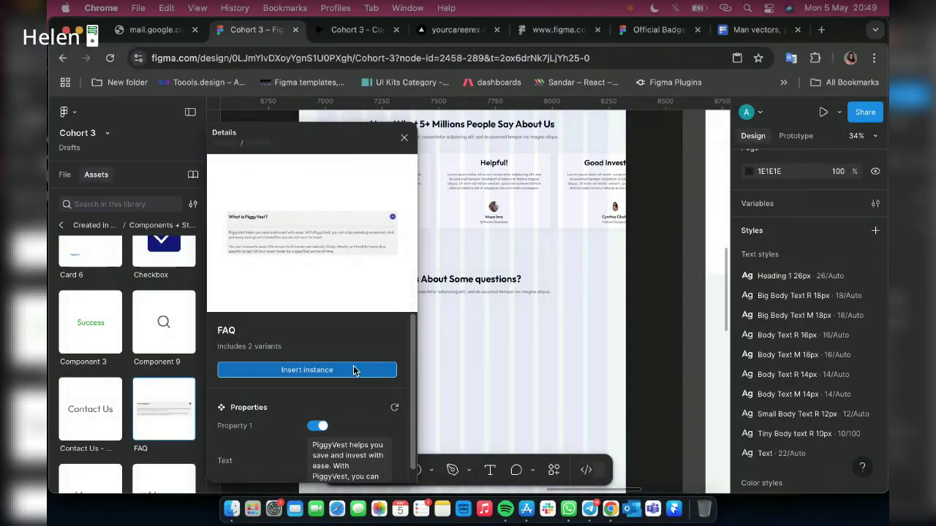
click(359, 370)
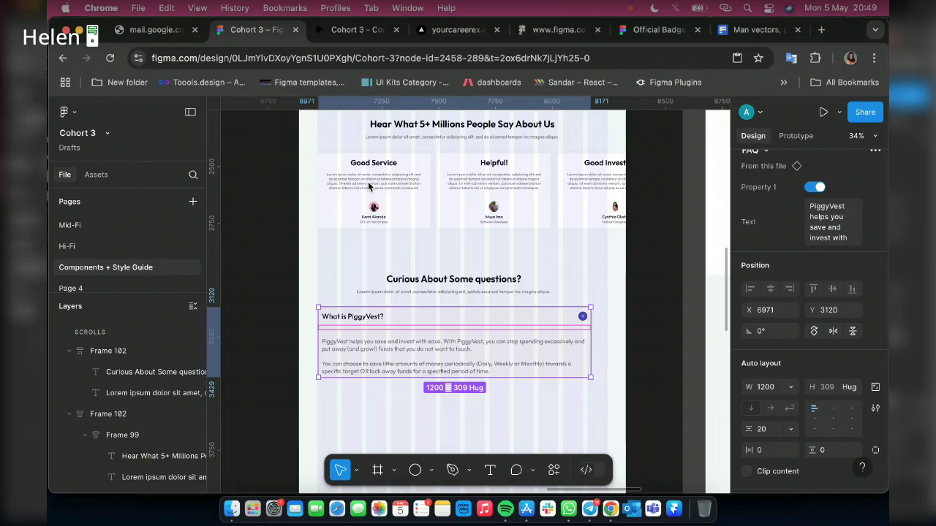
Preview the prototype and move the FAQ layer into Desktop - 1 beside Frame 102
click(359, 31)
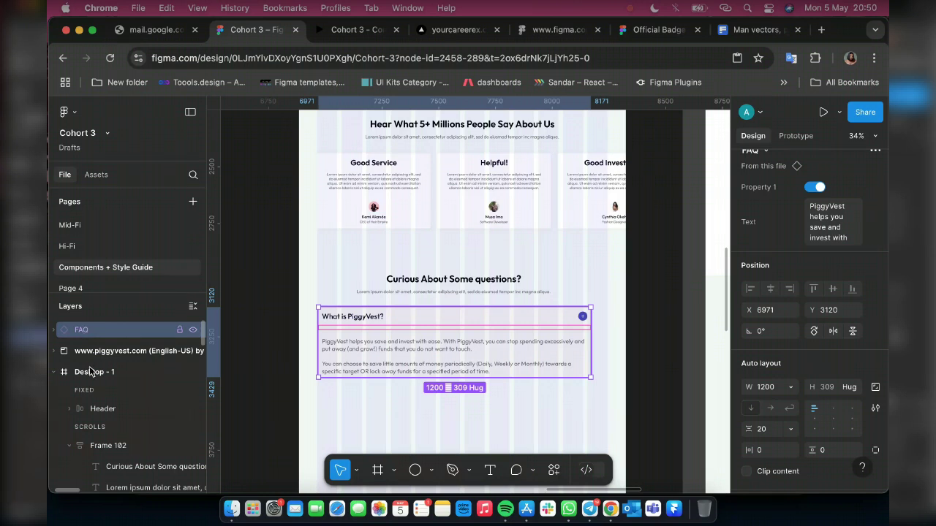
drag(90, 371, 97, 439)
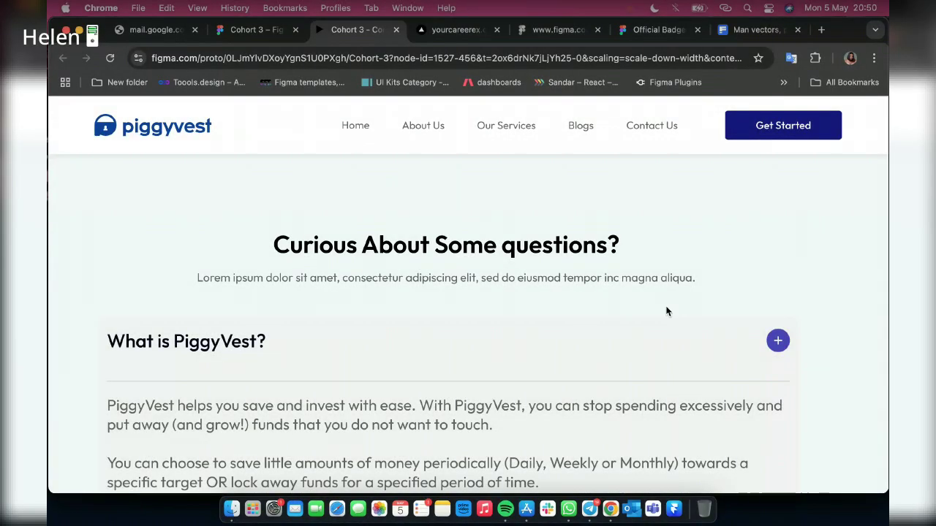
Scroll the prototype preview, then return to the Cohort 3 design file
scroll(666, 311, down, 1)
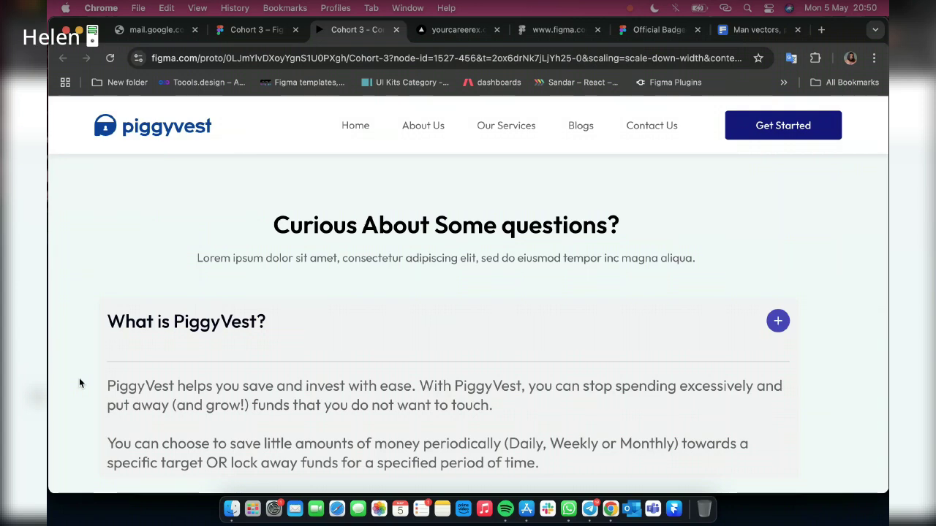
scroll(727, 379, down, 4)
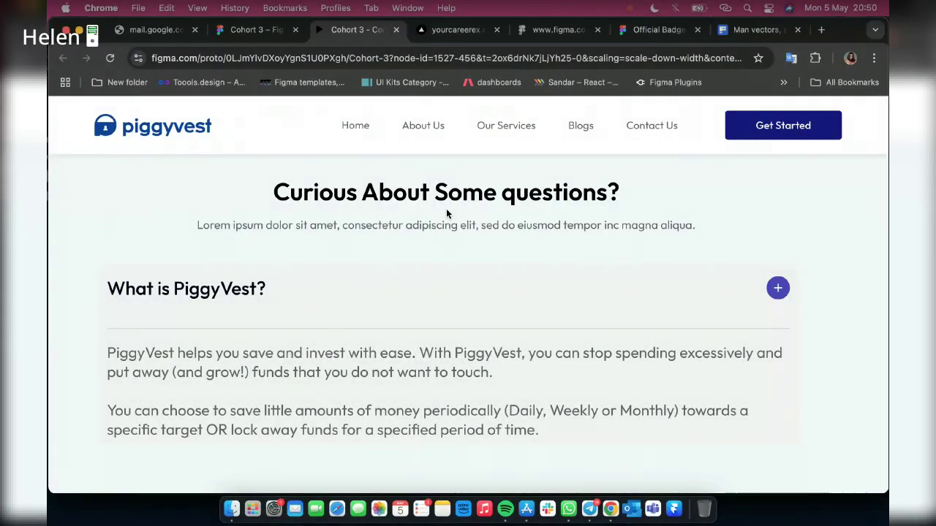
click(247, 31)
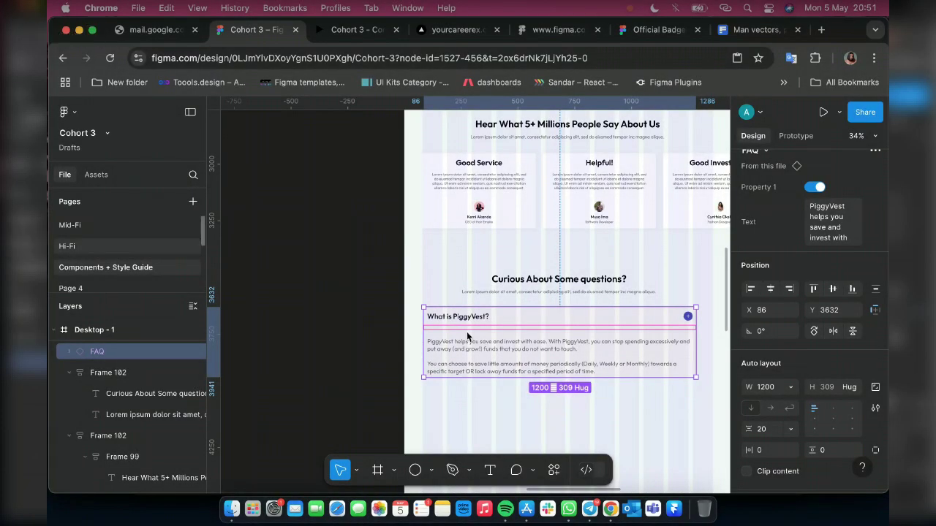
Jump from the landing page's FAQ instance to its main component
scroll(226, 301, right, 4)
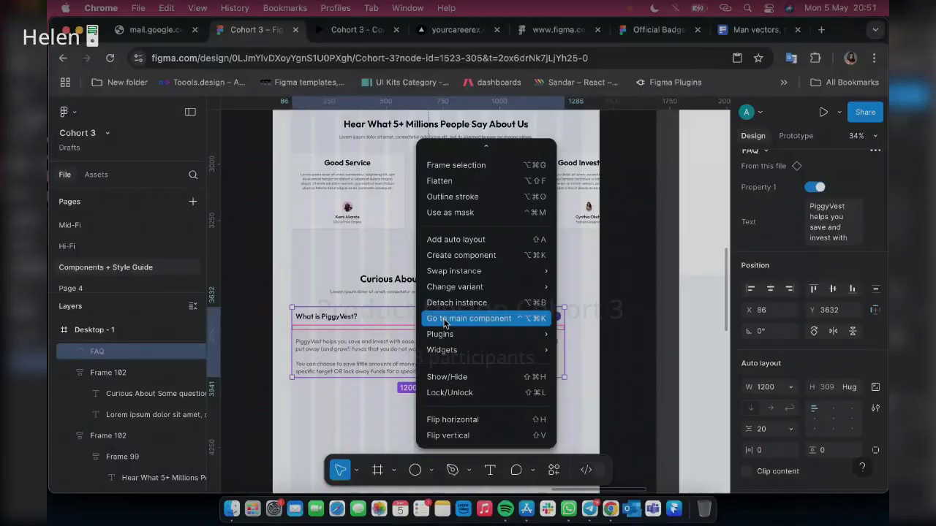
click(443, 319)
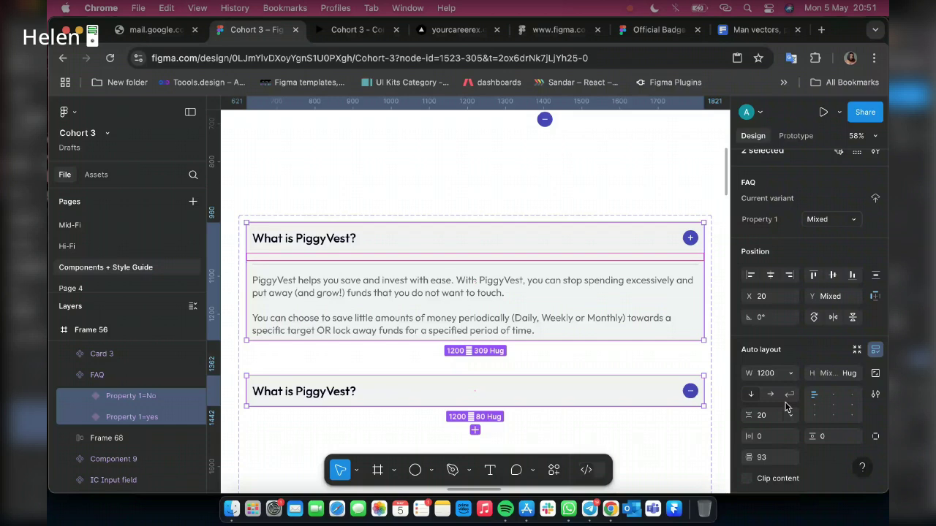
Change the FAQ component's card fill from grey F2F2F2 to white FFFFFF
scroll(786, 407, down, 5)
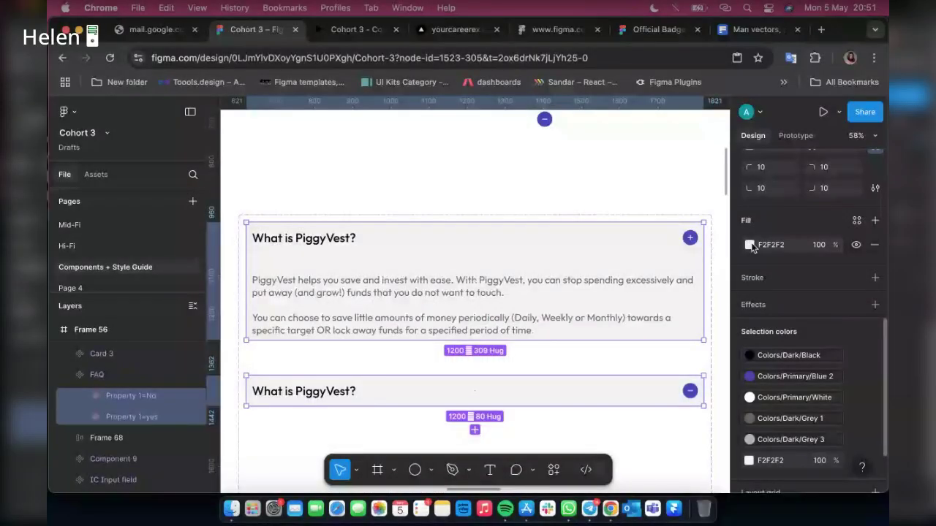
click(749, 245)
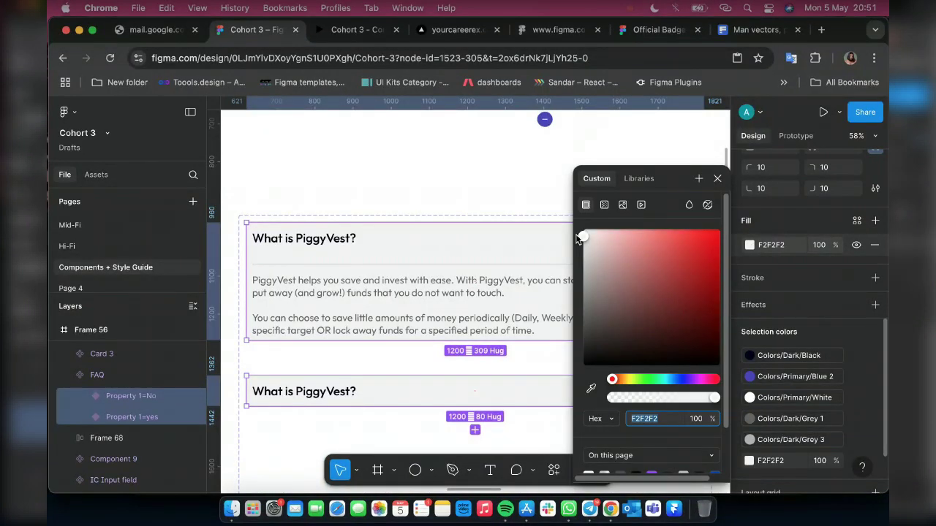
drag(578, 238, 578, 222)
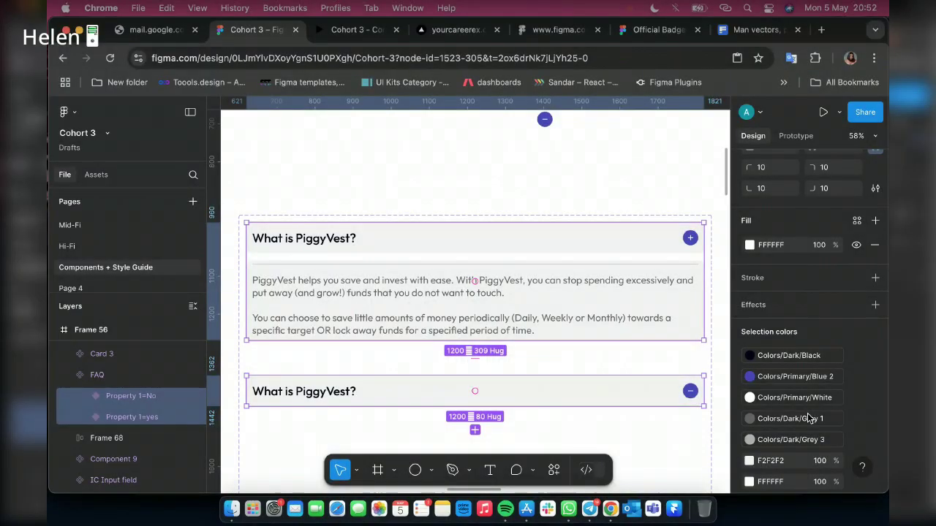
scroll(804, 420, down, 2)
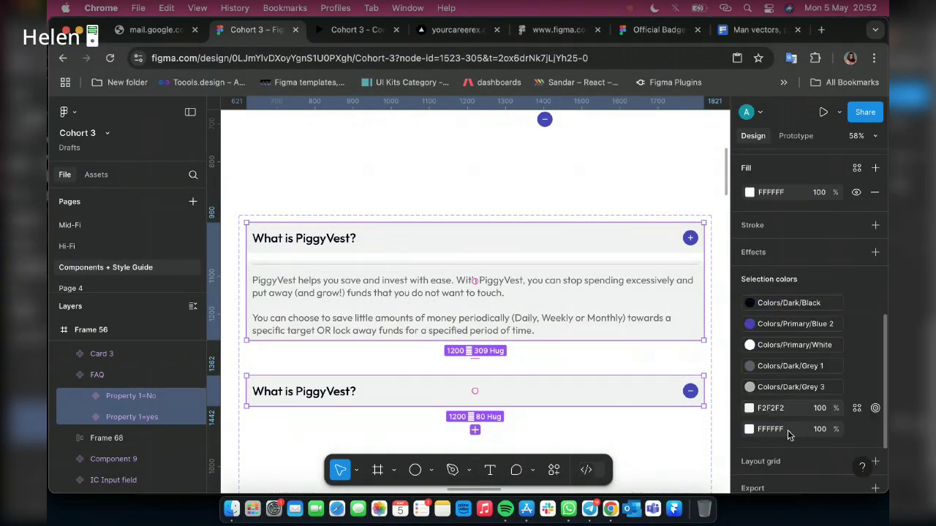
scroll(787, 430, down, 1)
click(785, 397)
text(f)
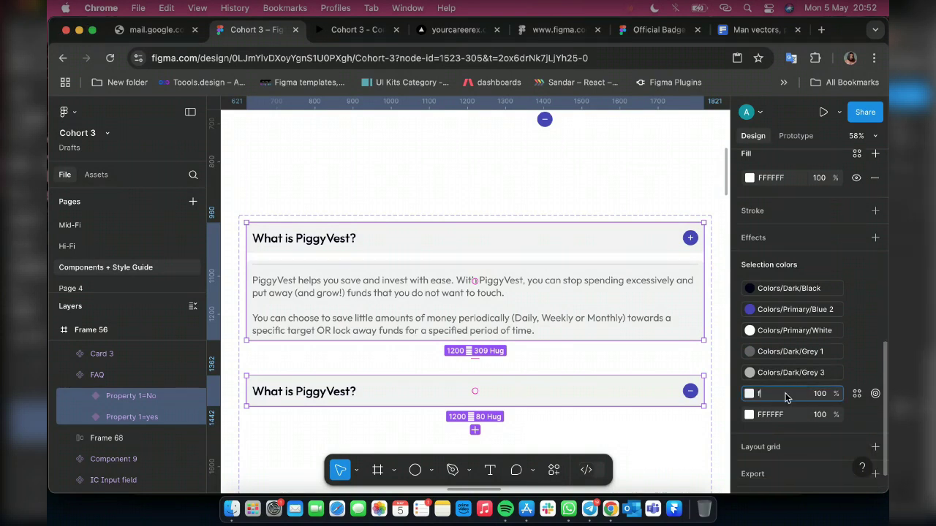
text(fffff)
key(Return)
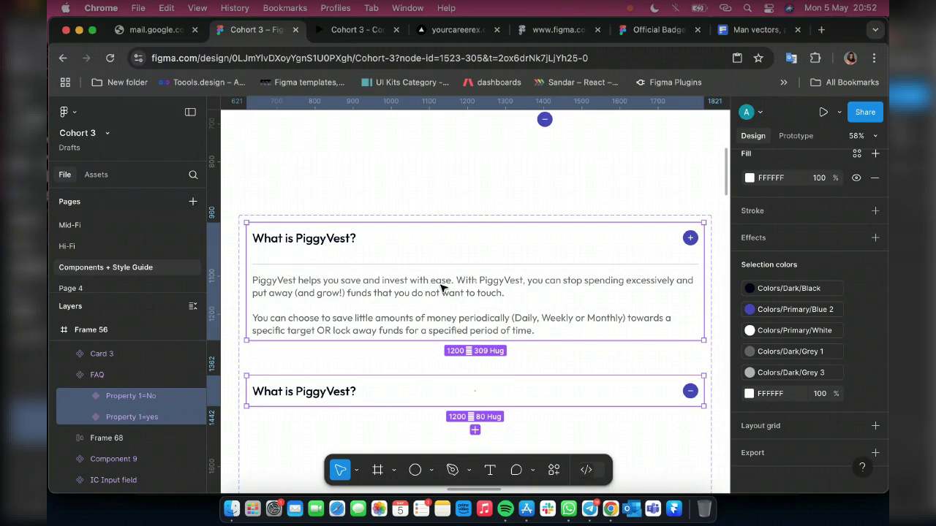
click(442, 289)
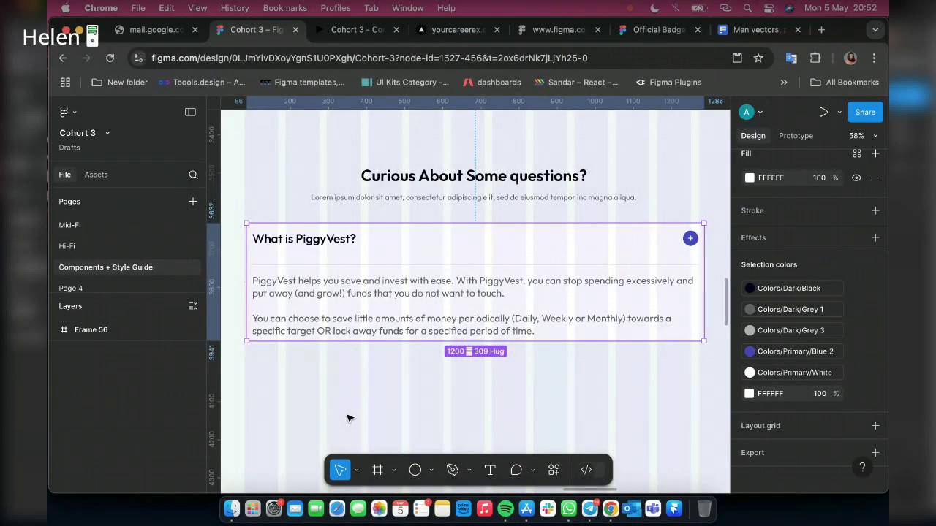
Back on the instance, shift the FAQ accordion to X 80 and widen it to 1280
click(280, 279)
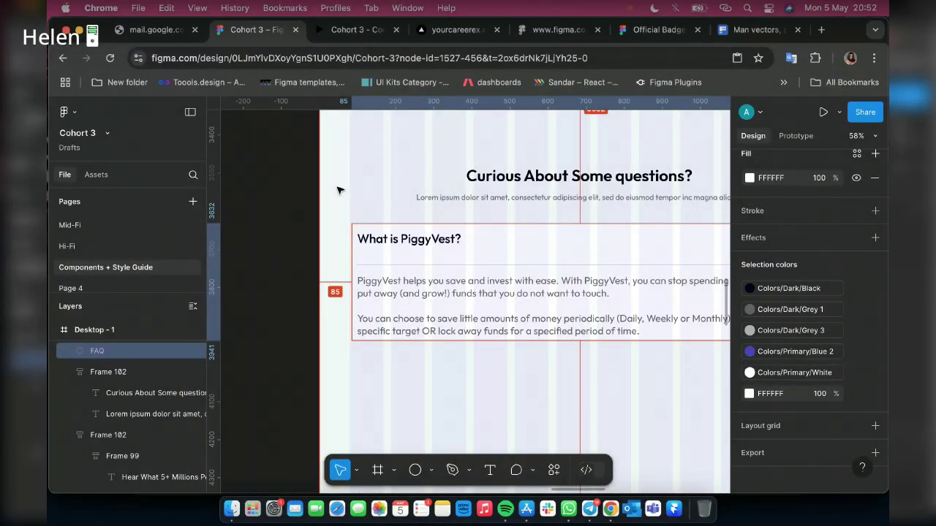
key(Left)
key(Left)
key(Left)
key(Left)
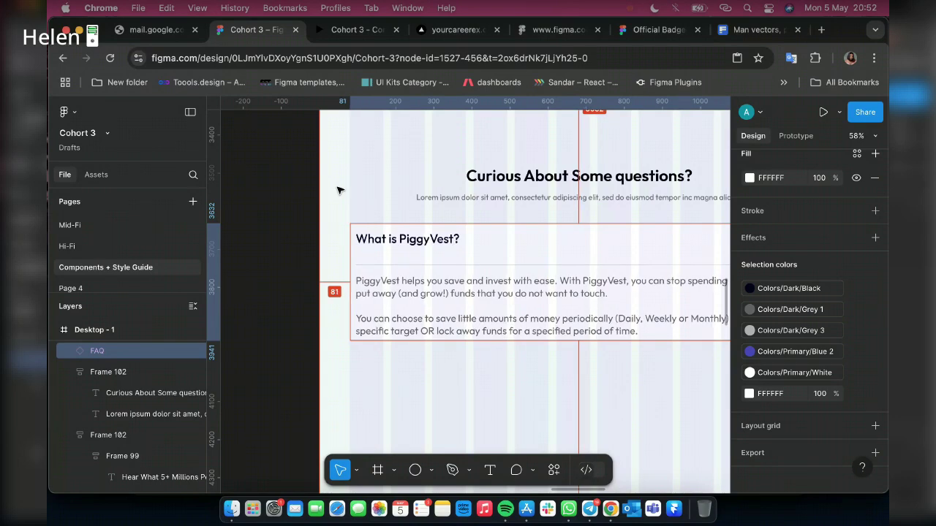
key(Left)
scroll(530, 252, right, 5)
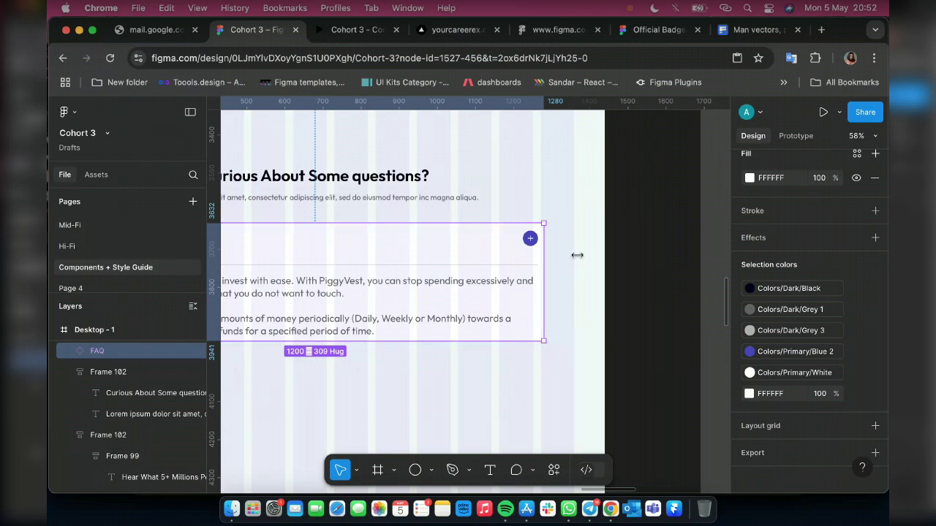
drag(577, 255, 522, 251)
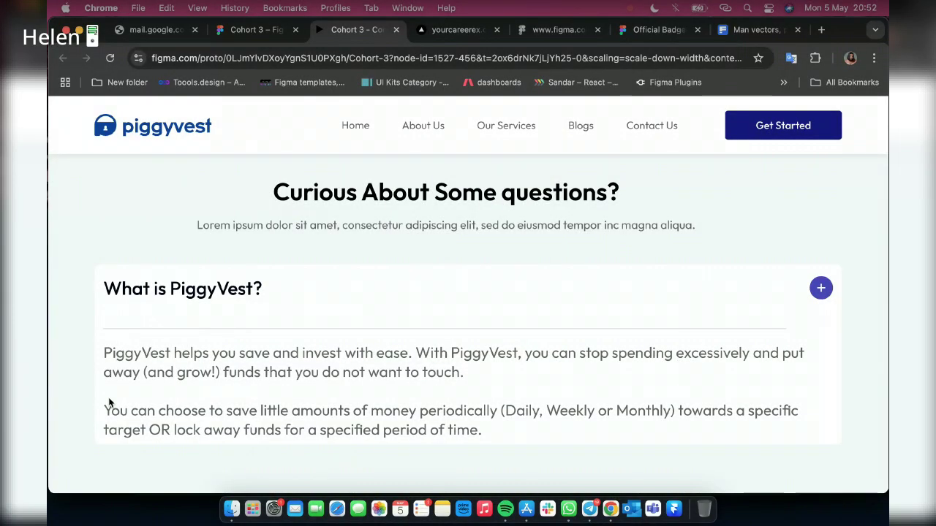
scroll(609, 406, up, 2)
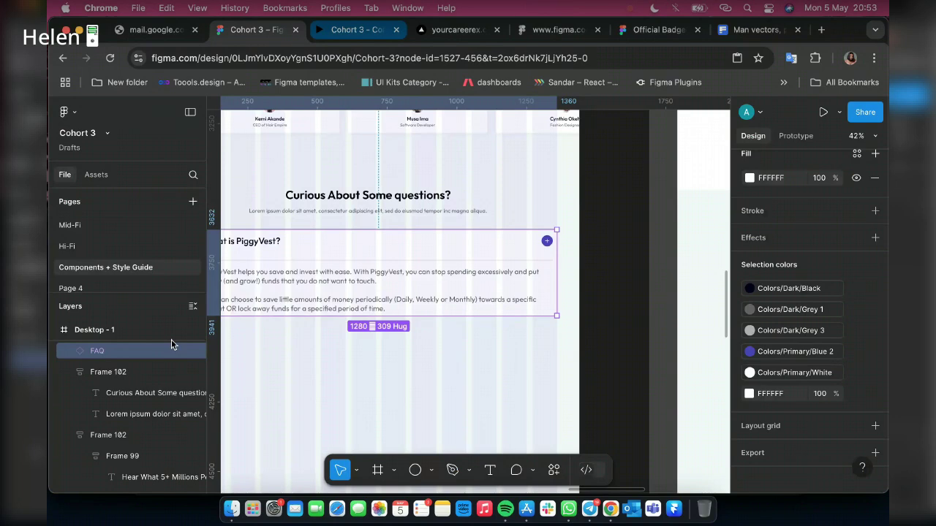
key(ctrl+Tab)
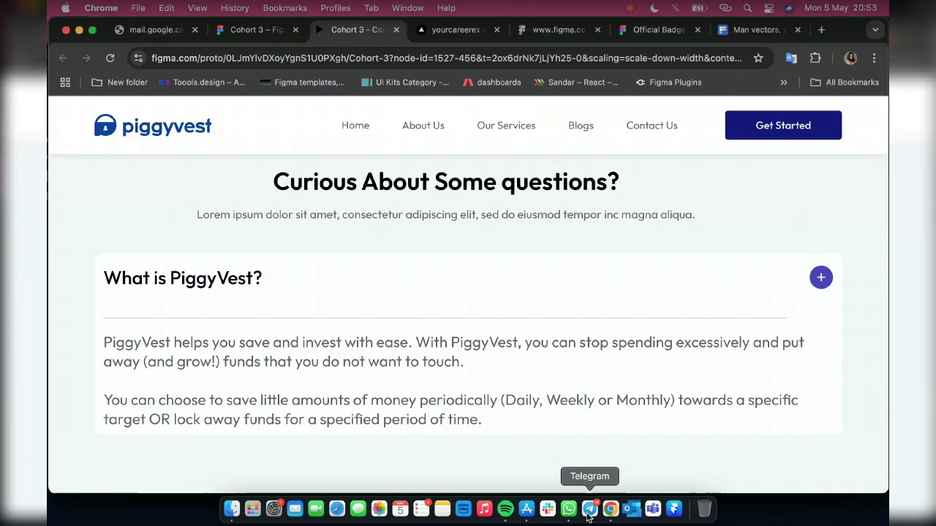
click(587, 510)
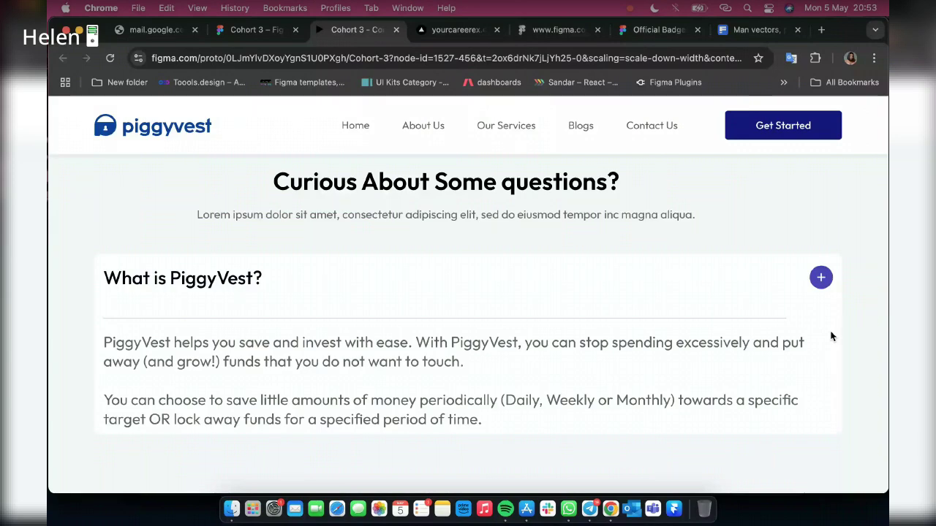
key(ctrl+shift+Tab)
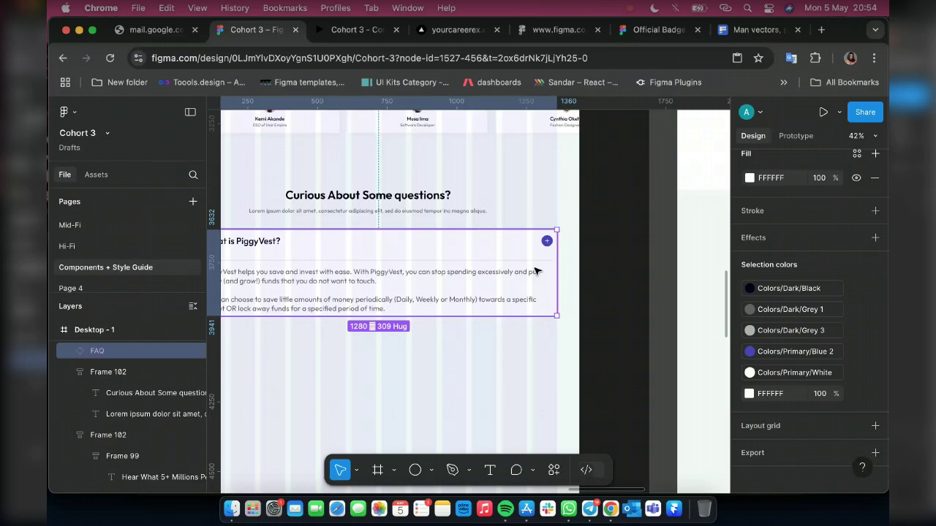
Zoom to the FAQ component and select its answer panel frame (Frame 72)
scroll(536, 271, down, 5)
scroll(479, 278, left, 5)
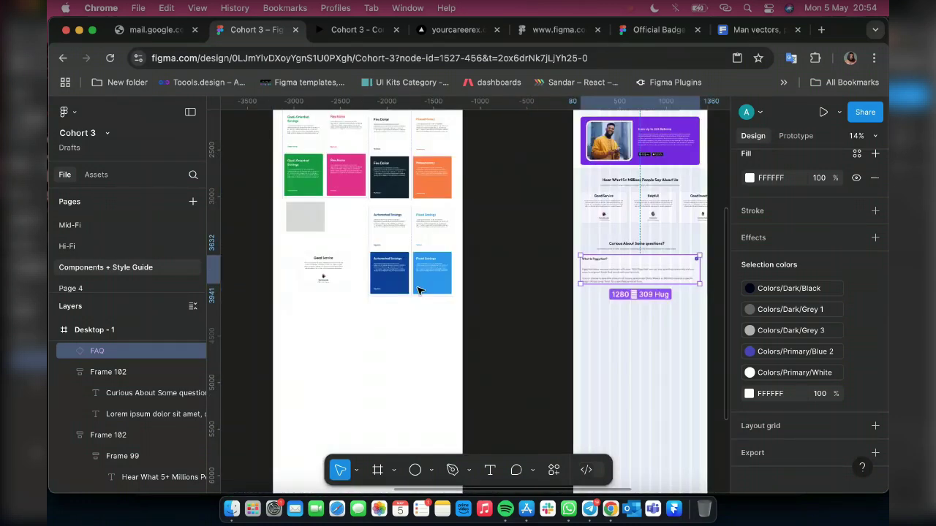
scroll(419, 291, left, 5)
scroll(575, 272, up, 4)
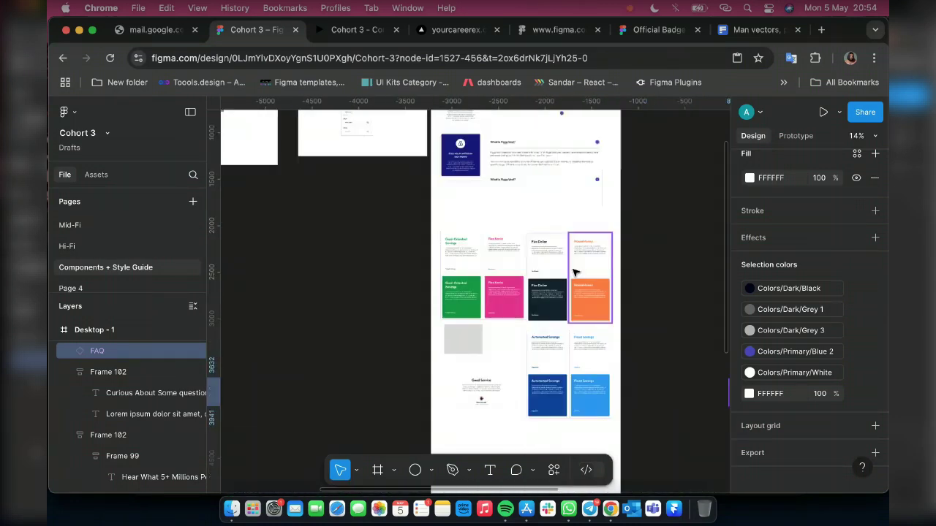
key(shift+2)
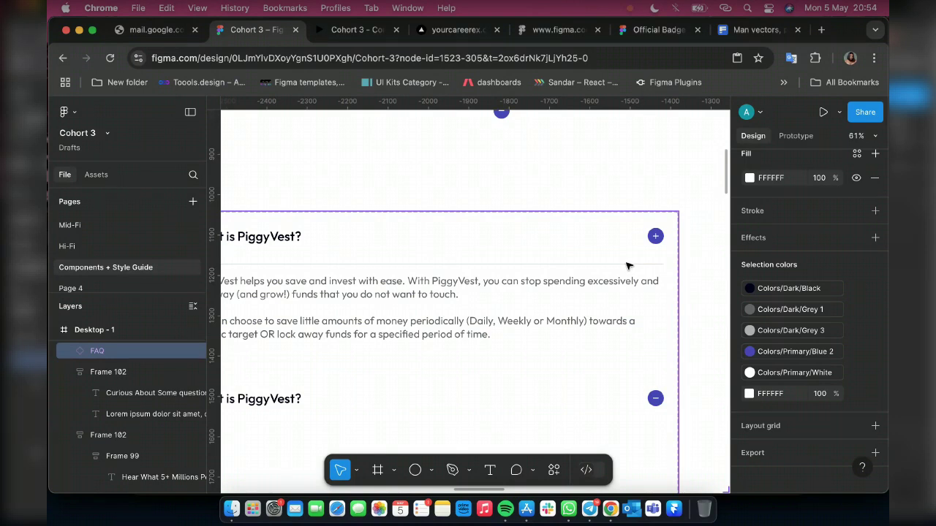
key(Escape)
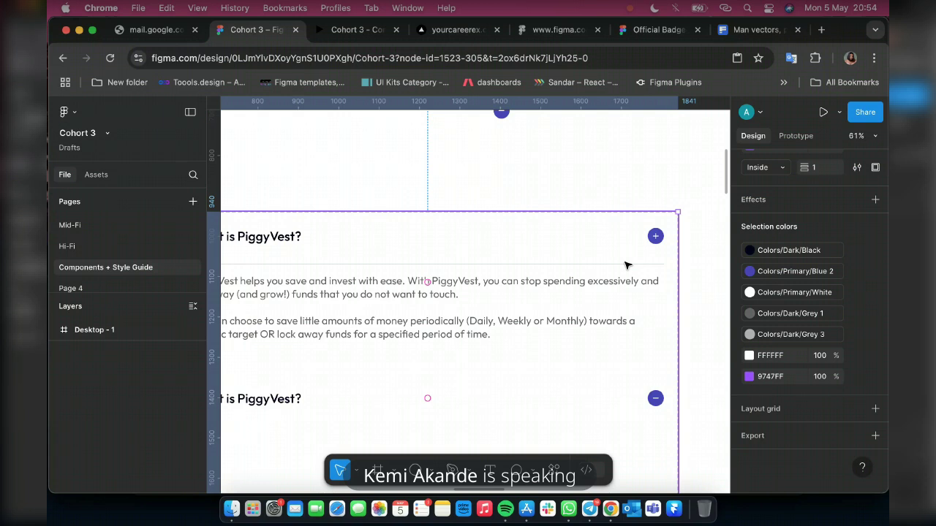
click(531, 266)
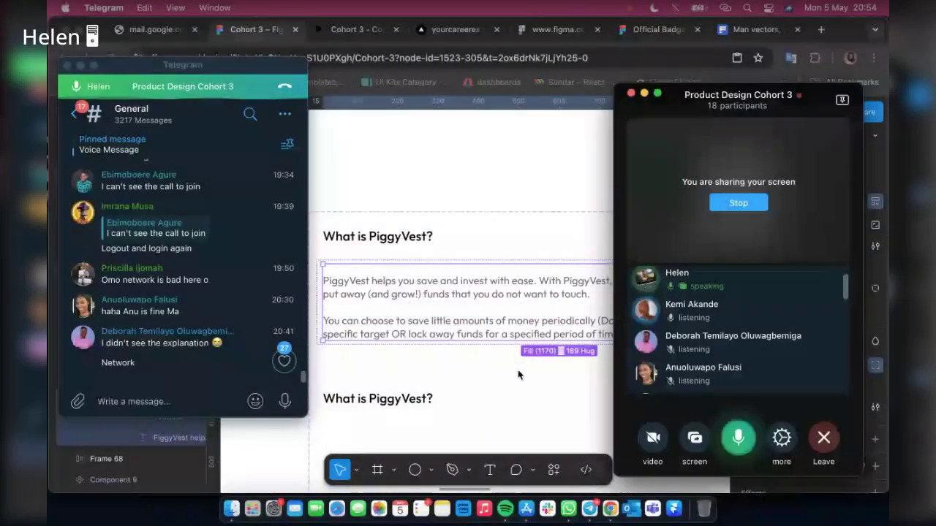
Edit the answer panel's Auto layout horizontal padding, leaving it at 15
key(super+Tab)
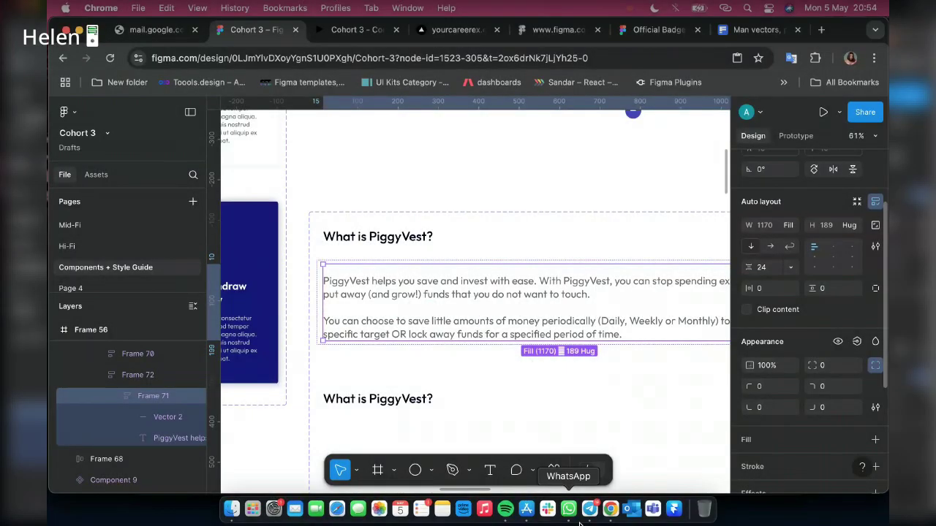
click(589, 509)
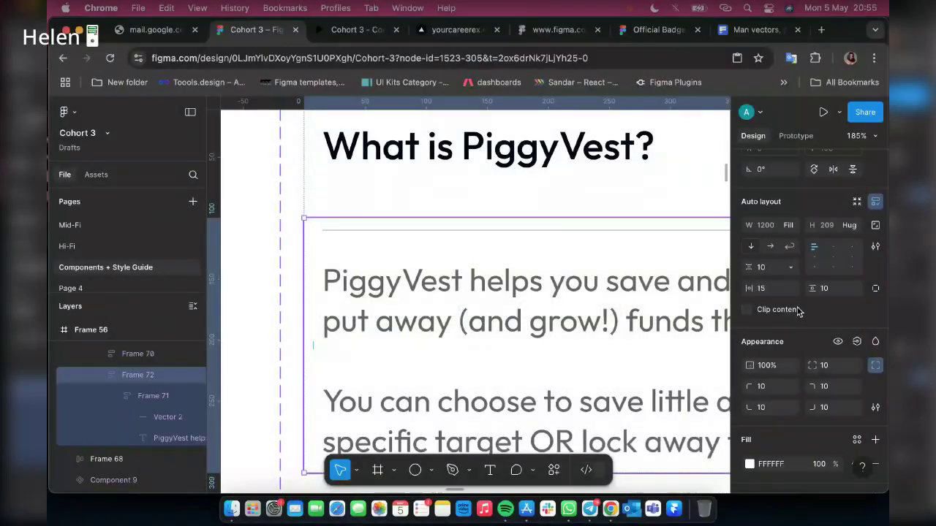
click(781, 289)
text(2)
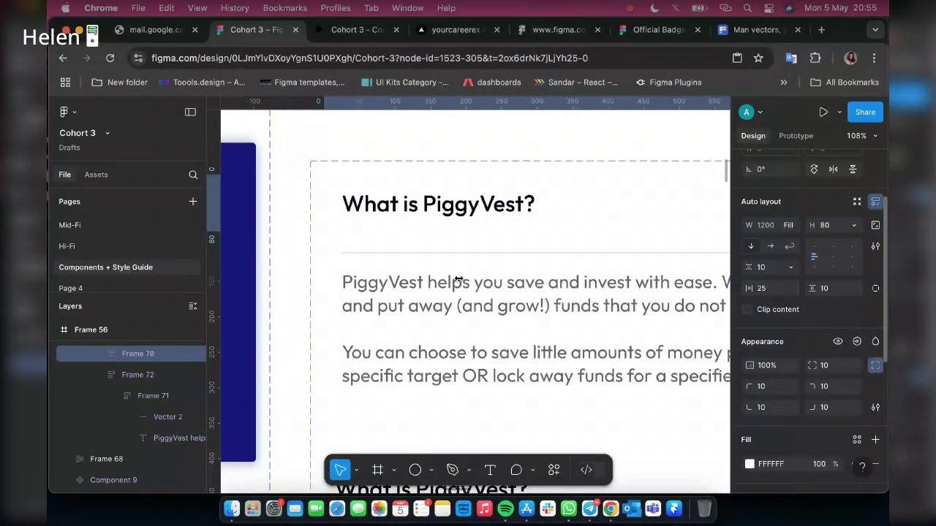
scroll(458, 280, down, 5)
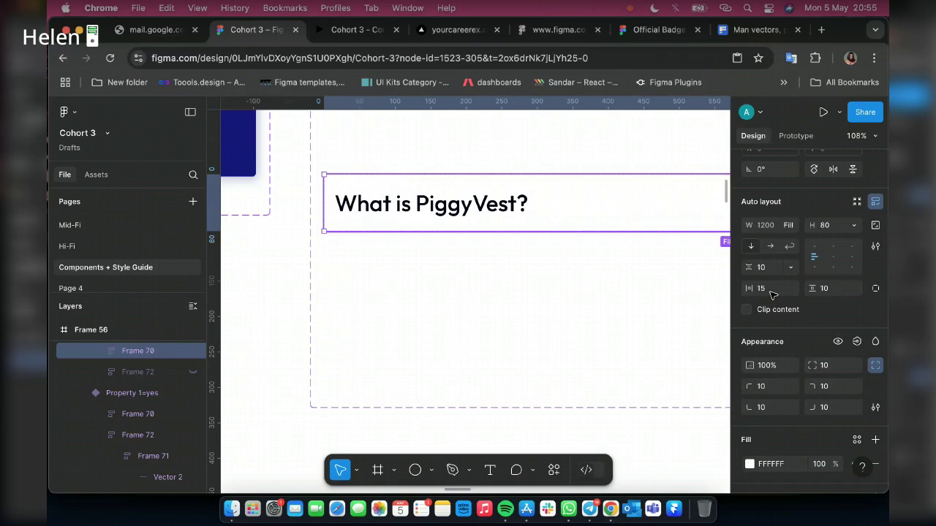
Unhide the answer panel (Frame 72) and set its horizontal padding to 25
click(770, 290)
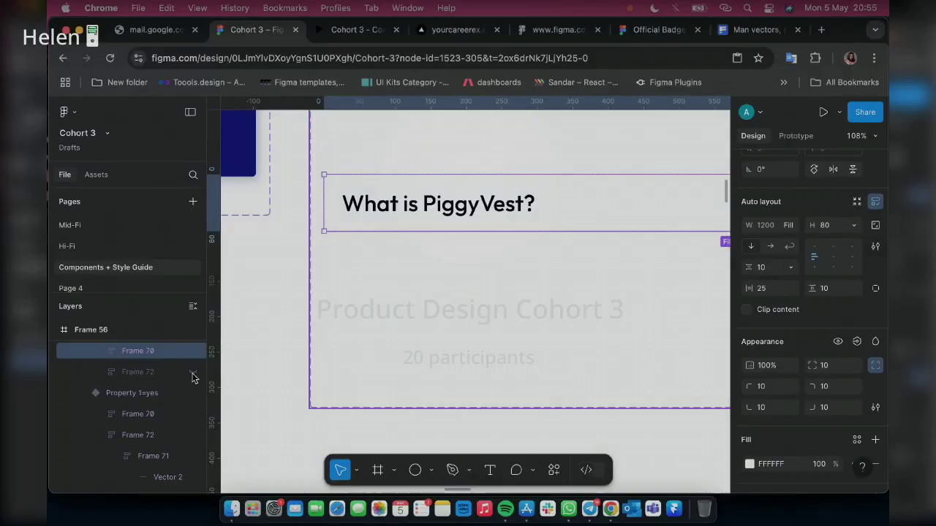
click(193, 372)
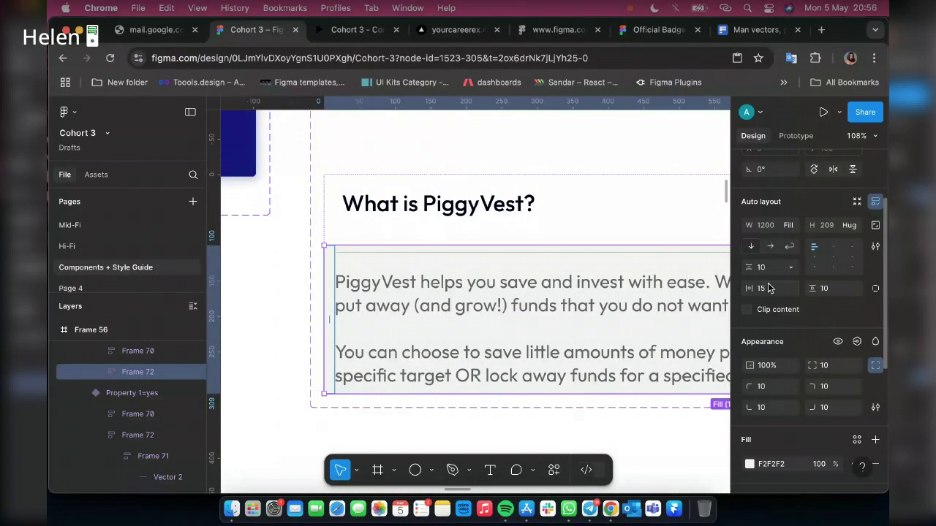
click(767, 288)
text(25)
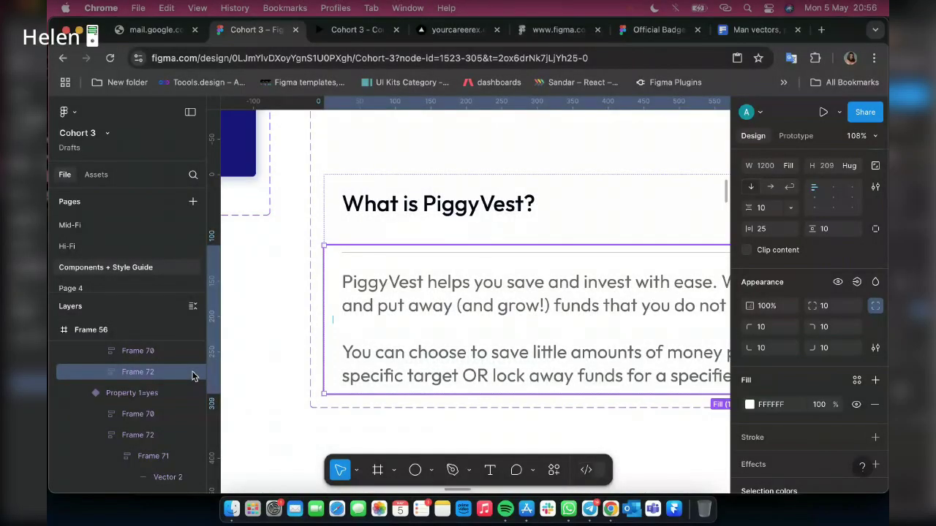
Hide Frame 72 again so the FAQ row shows collapsed
click(194, 372)
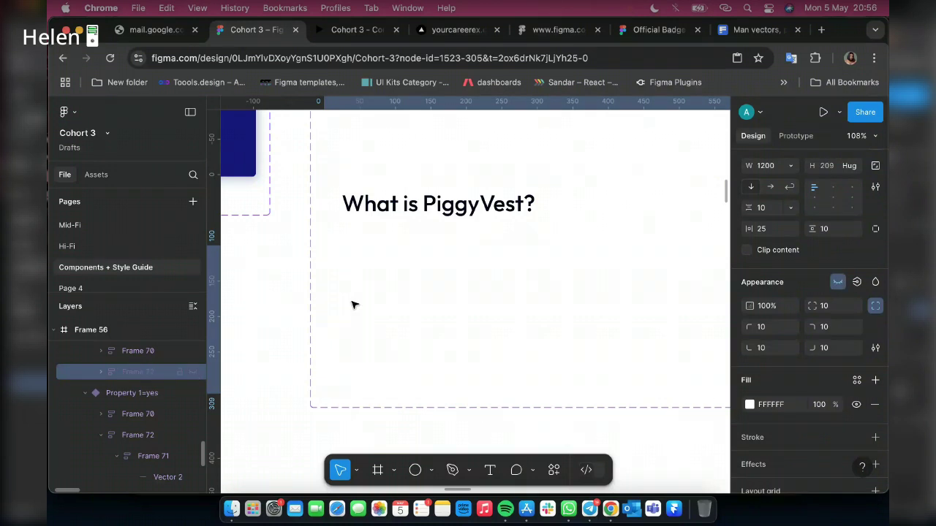
scroll(353, 304, down, 5)
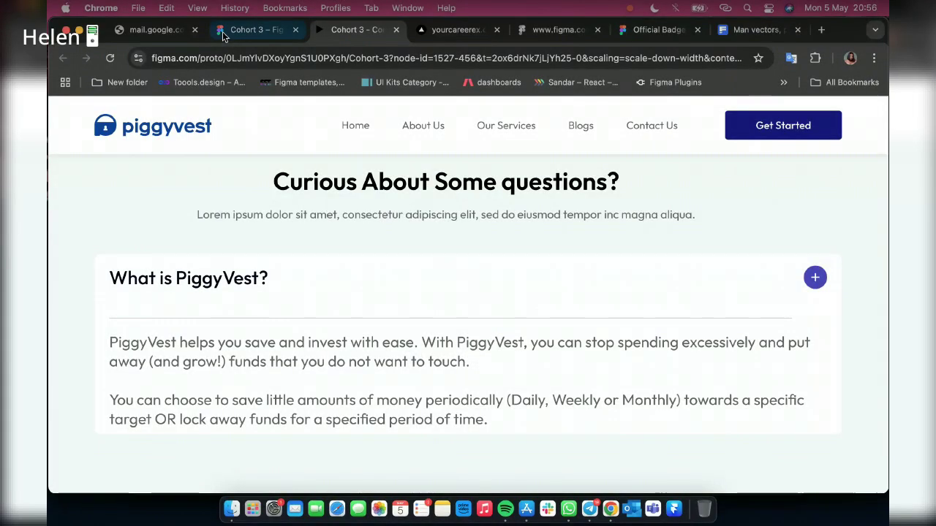
Compare the FAQ prototype with the design, finishing back in the Cohort 3 design editor
click(222, 31)
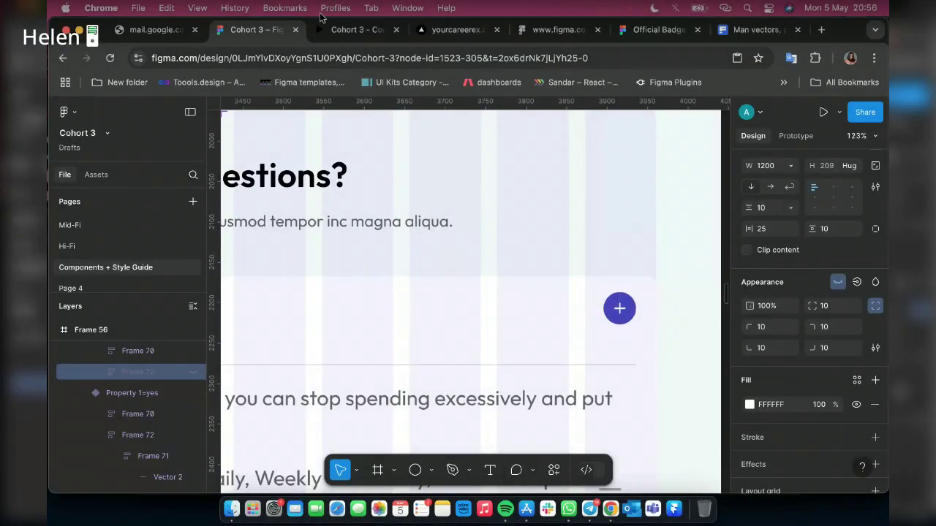
click(325, 29)
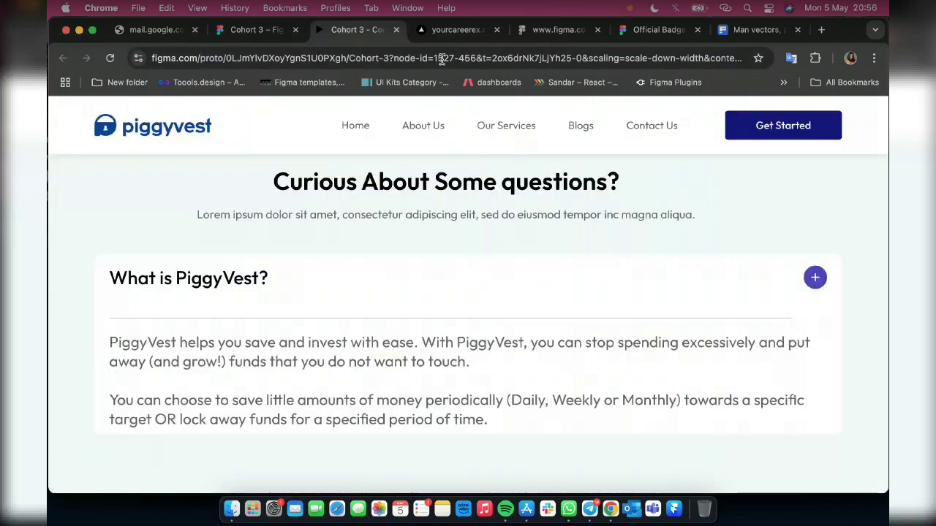
click(256, 30)
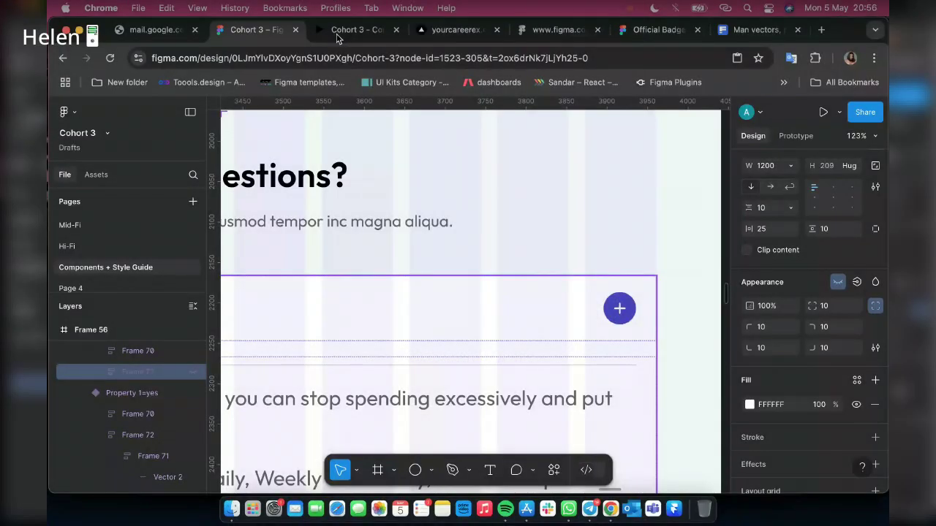
Select the 'What is PiggyVest?' FAQ card on Desktop - 1 and duplicate it with Cmd+D
click(336, 35)
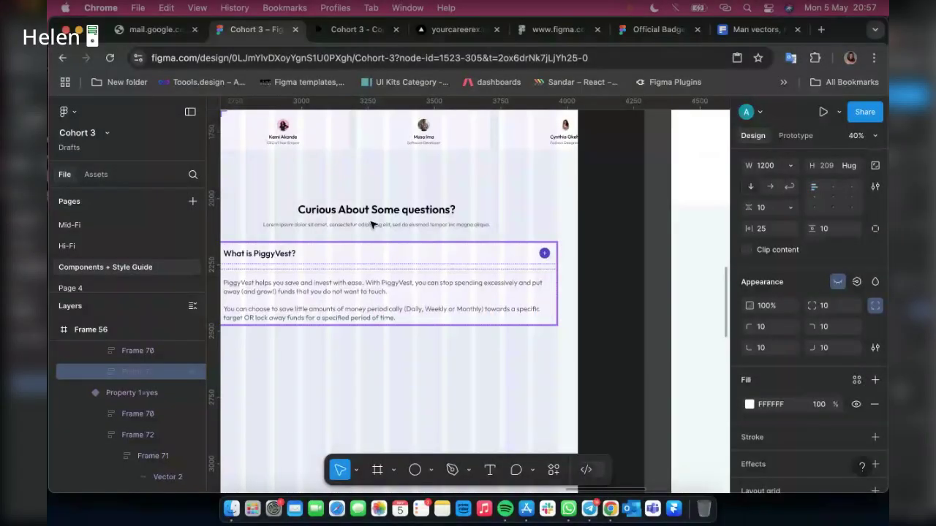
scroll(372, 224, left, 3)
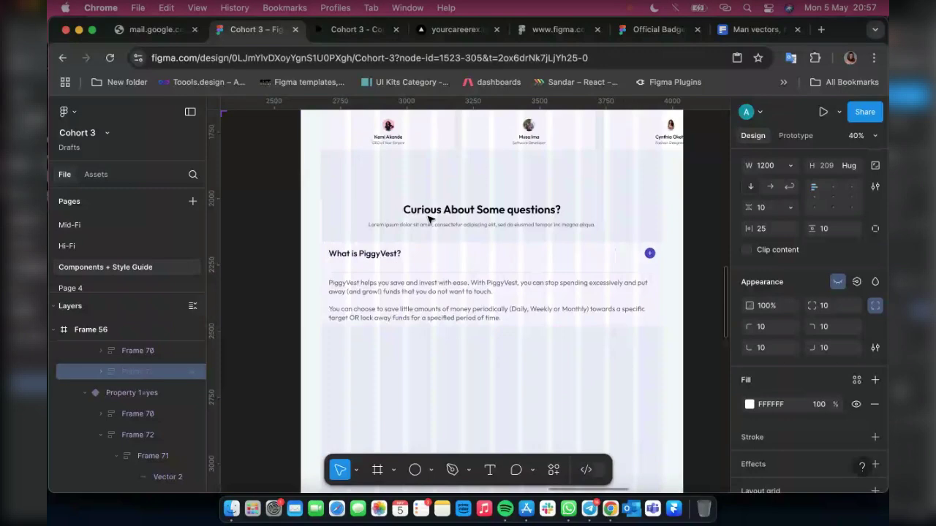
click(362, 247)
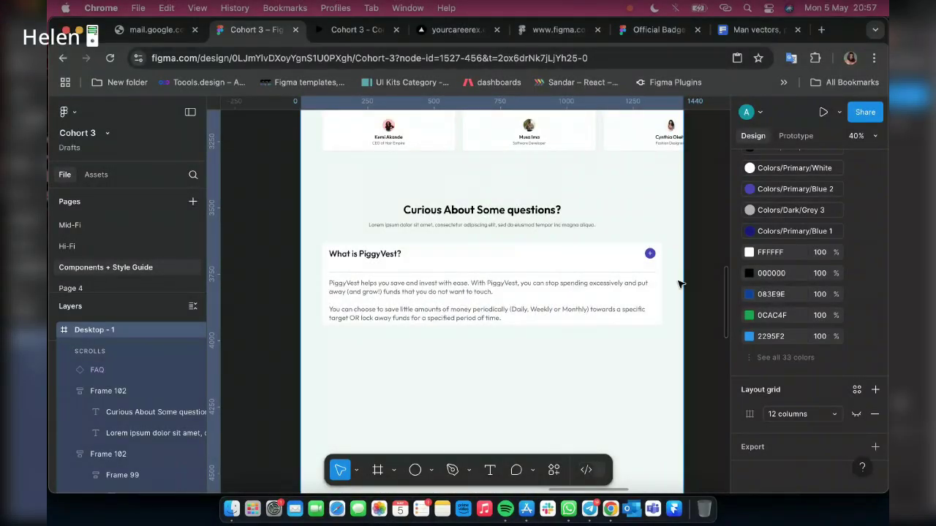
key(super+backslash)
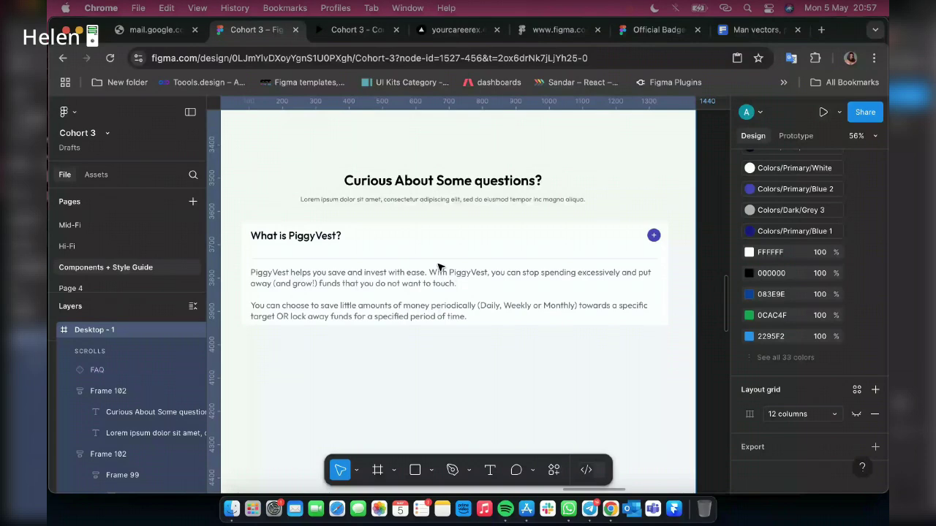
click(522, 241)
scroll(522, 241, down, 1)
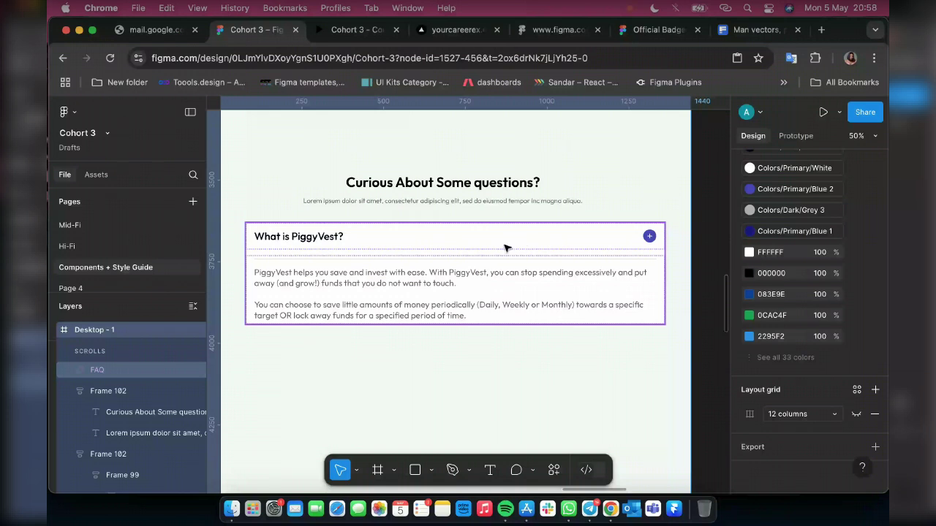
click(507, 248)
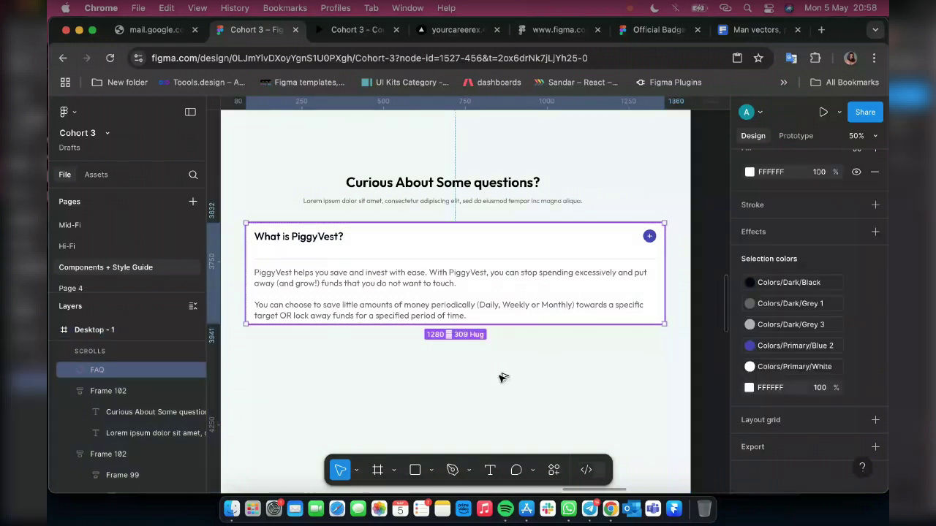
key(super+d)
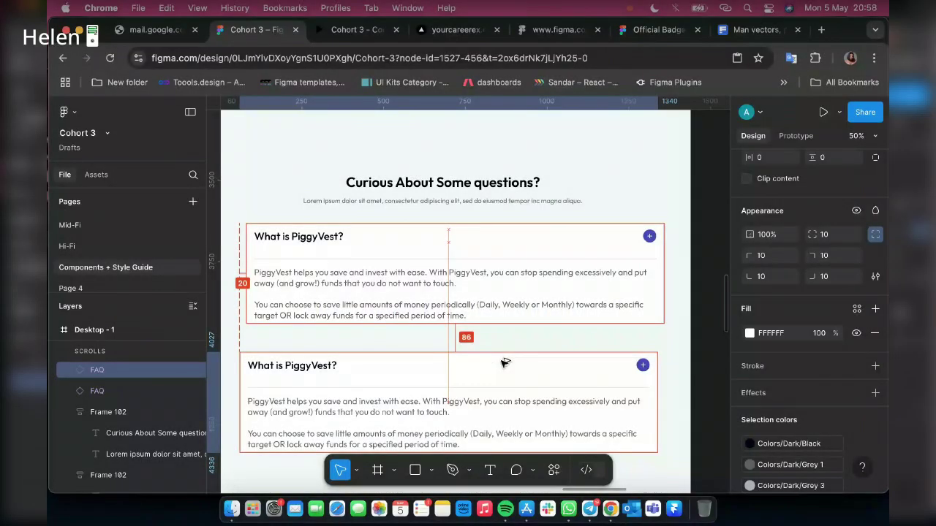
Place the duplicate under the first FAQ card, then search Google for piggyvest
drag(505, 363, 511, 347)
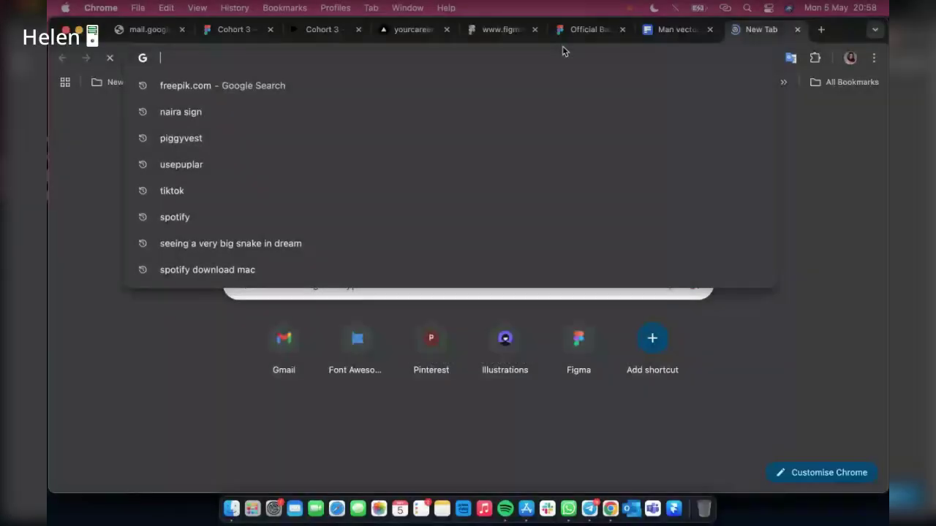
text(pi)
key(Right)
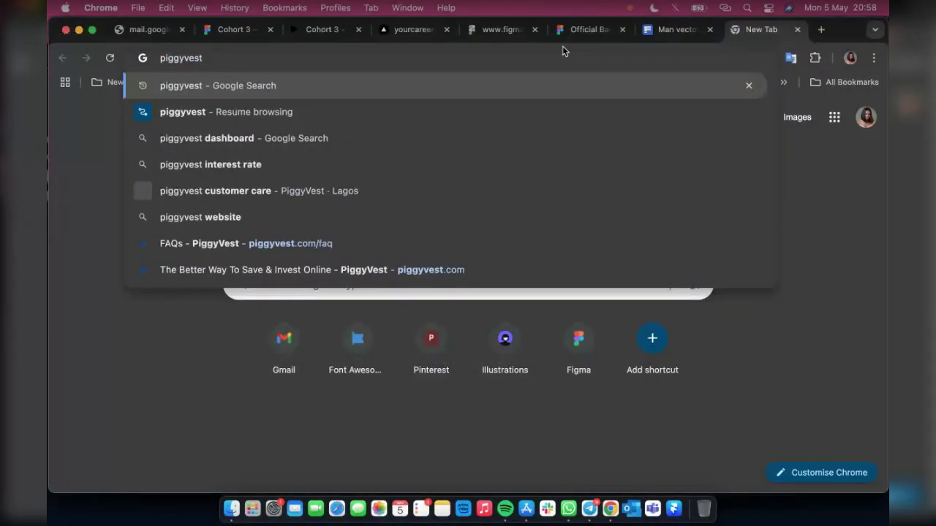
key(Return)
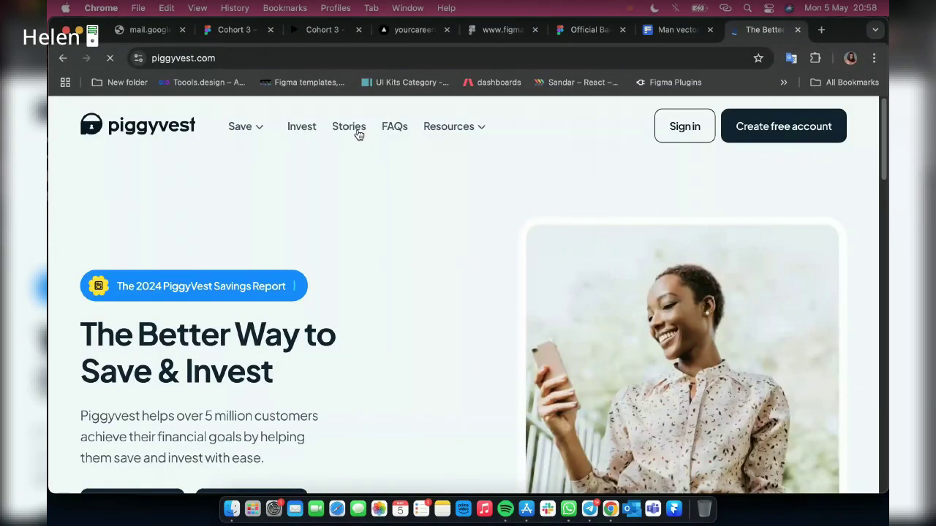
Open PiggyVest's FAQs page, select the Statement of Account heading, and return to Figma
scroll(366, 146, down, 10)
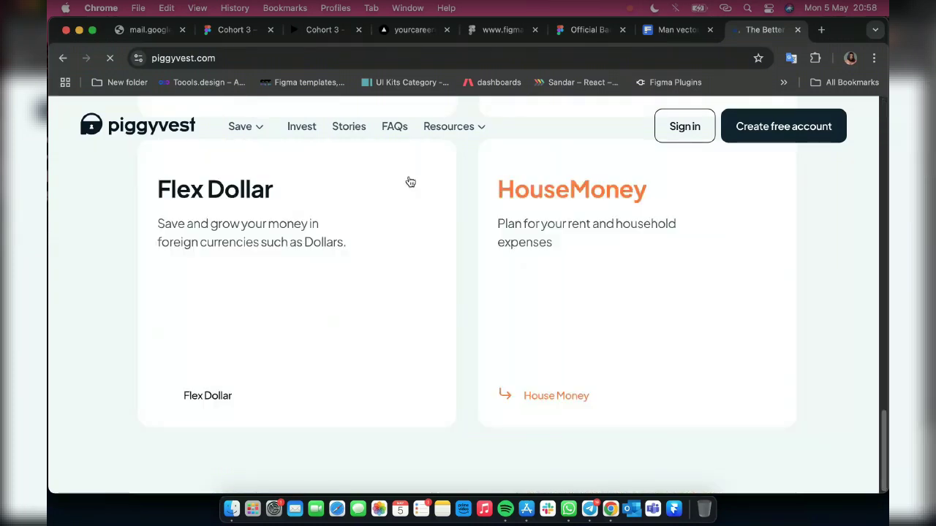
click(386, 145)
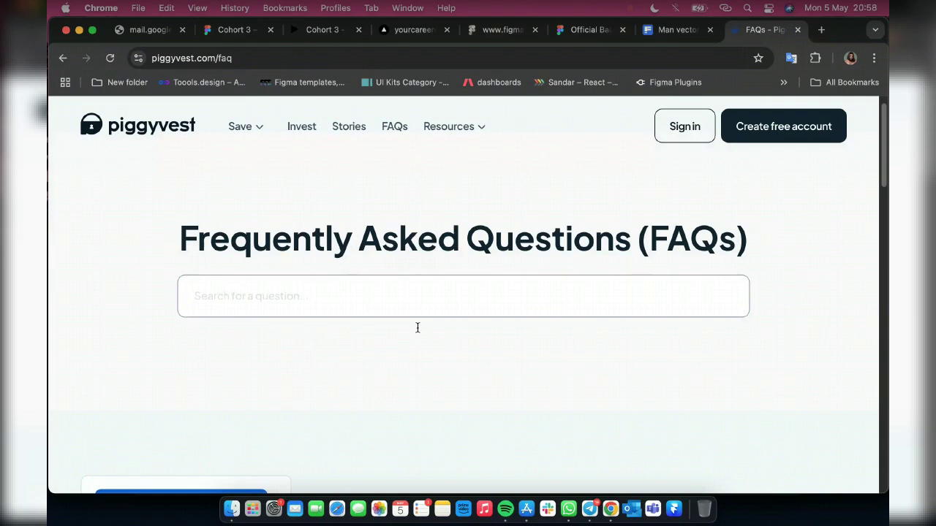
scroll(418, 327, down, 3)
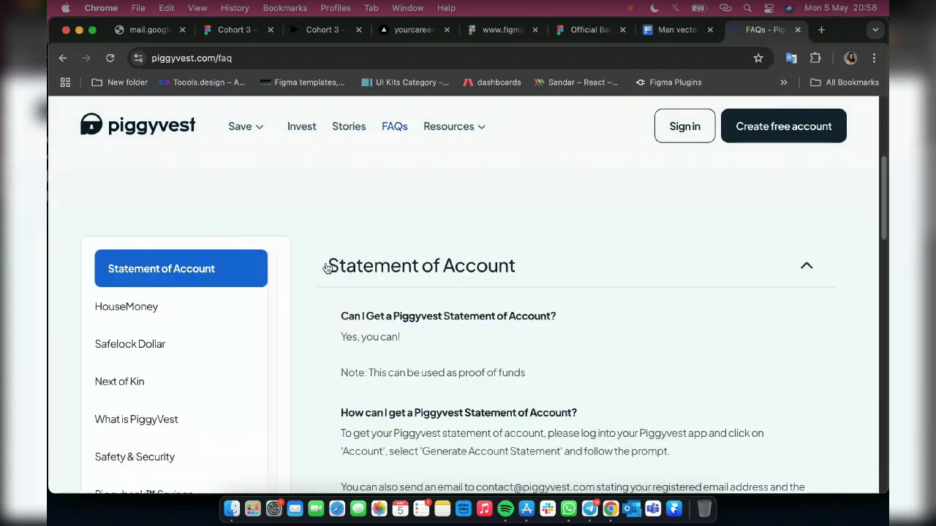
drag(327, 268, 513, 258)
key(super+c)
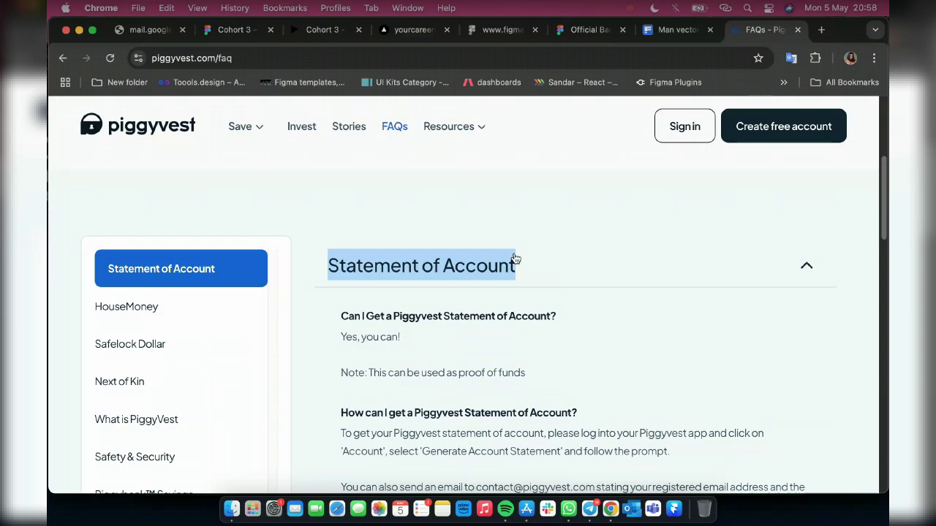
drag(515, 259, 515, 259)
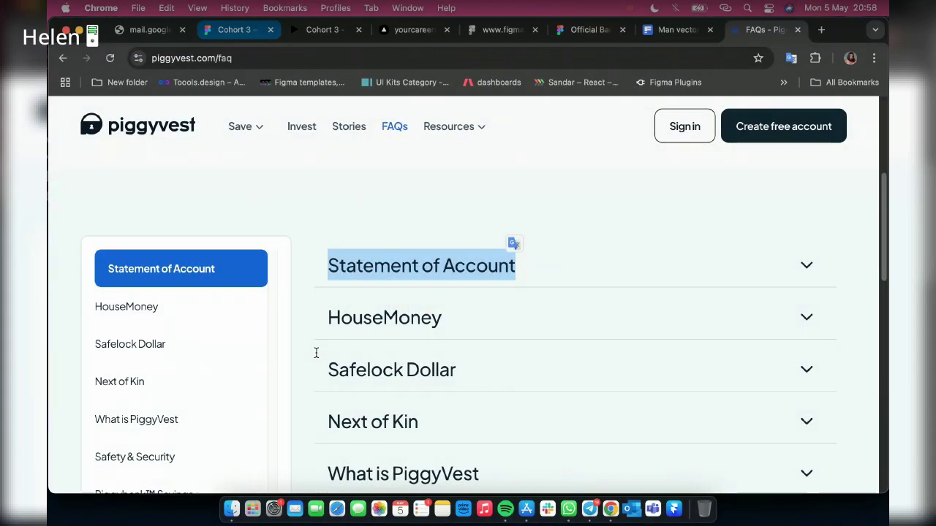
key(super+2)
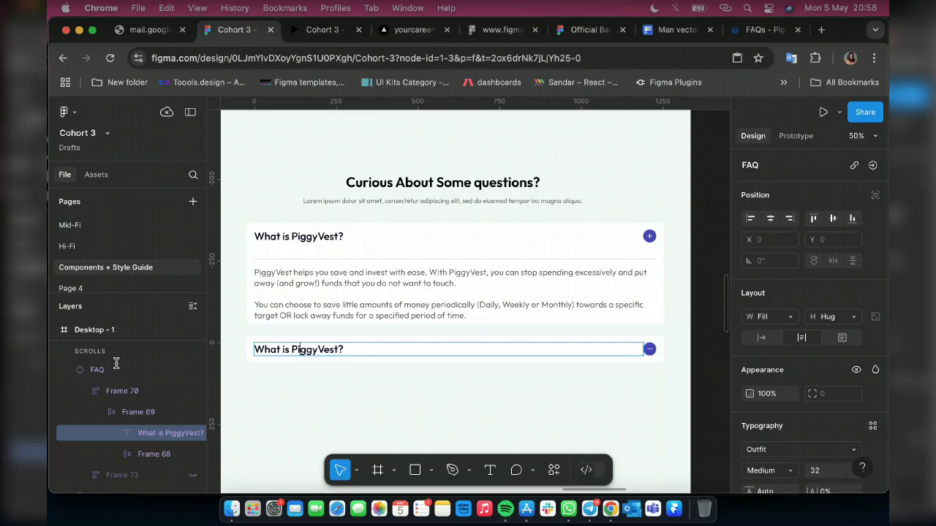
Drill into the duplicated row to select its 'What is PiggyVest?' question text
key(Escape)
key(Escape)
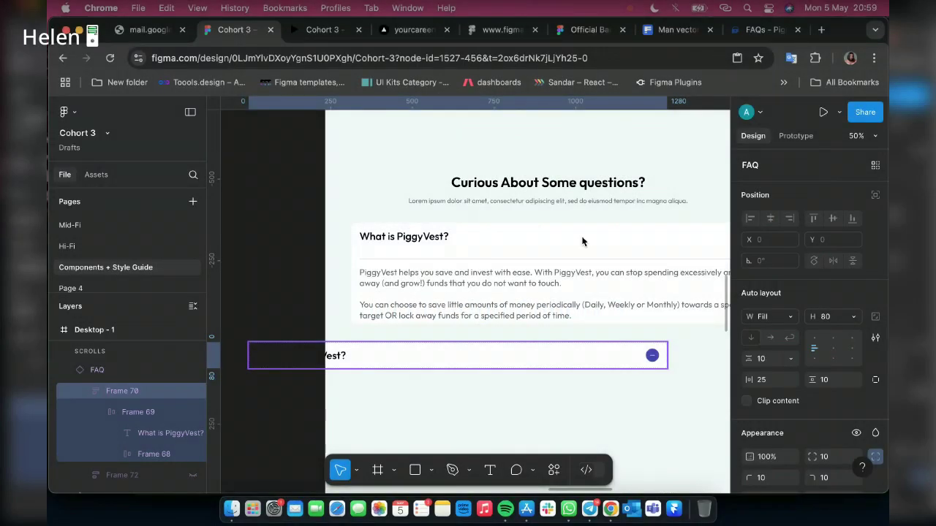
click(429, 357)
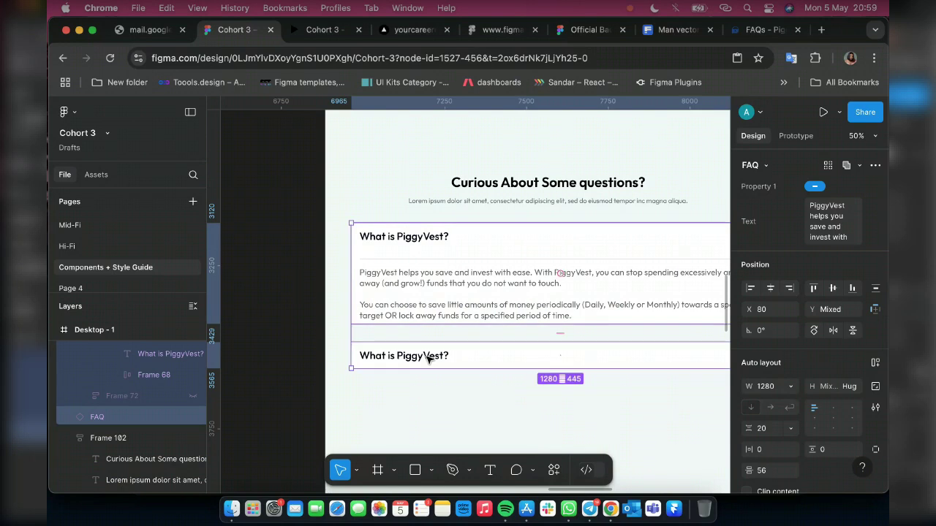
double_click(429, 357)
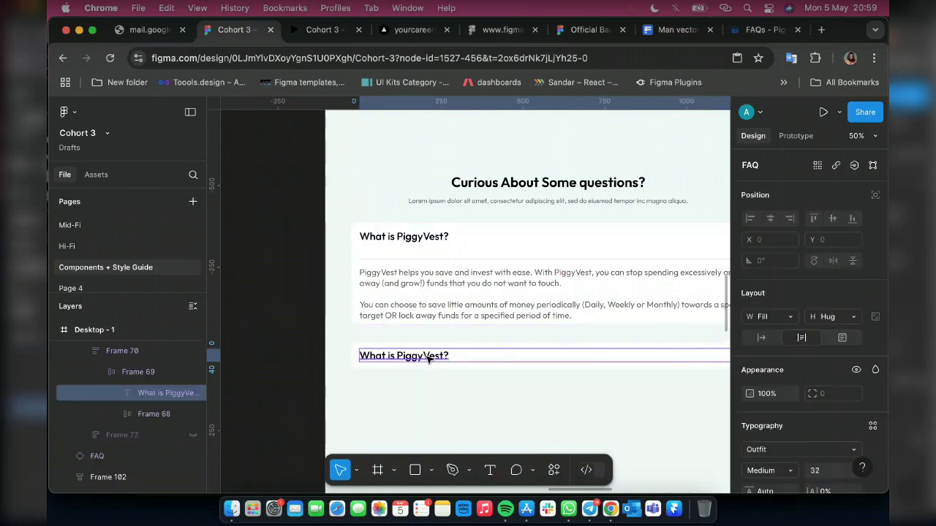
Replace the second row's question text with the pasted 'Statement of Account'
double_click(429, 357)
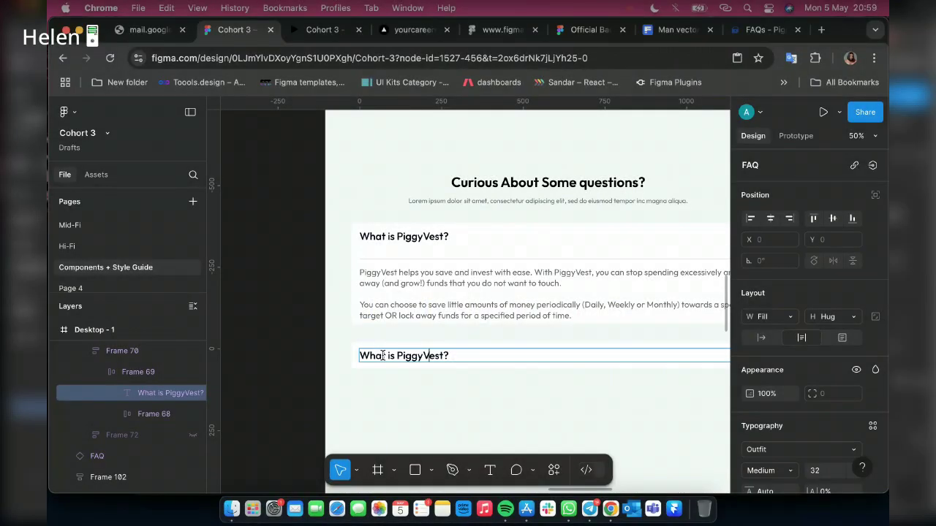
key(super+a)
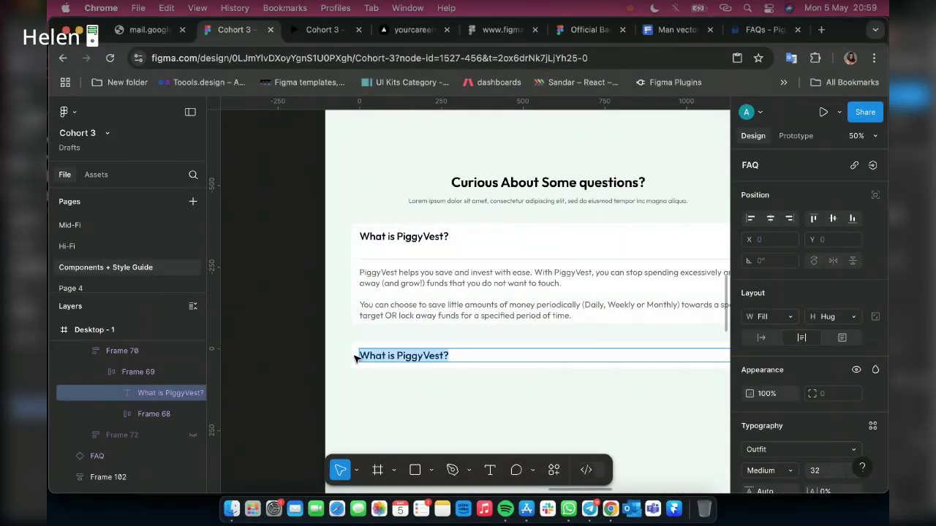
key(super+v)
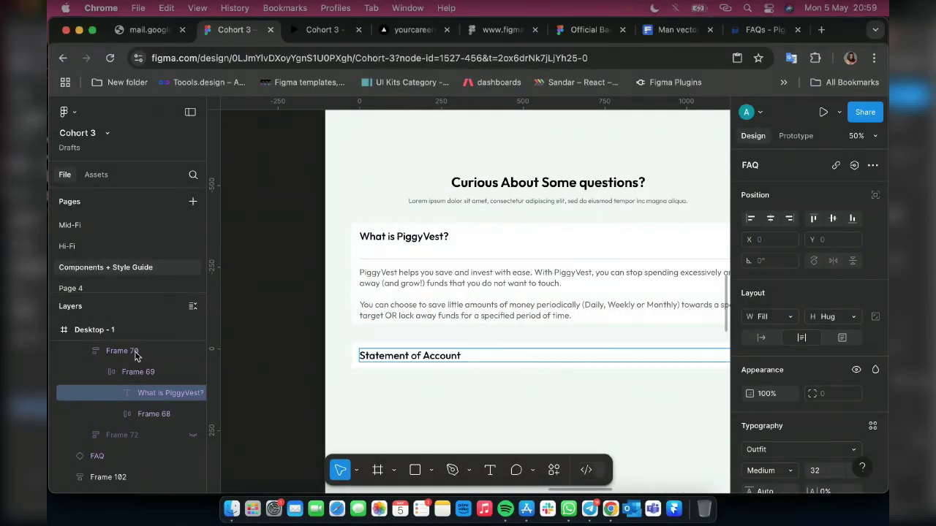
scroll(257, 380, right, 2)
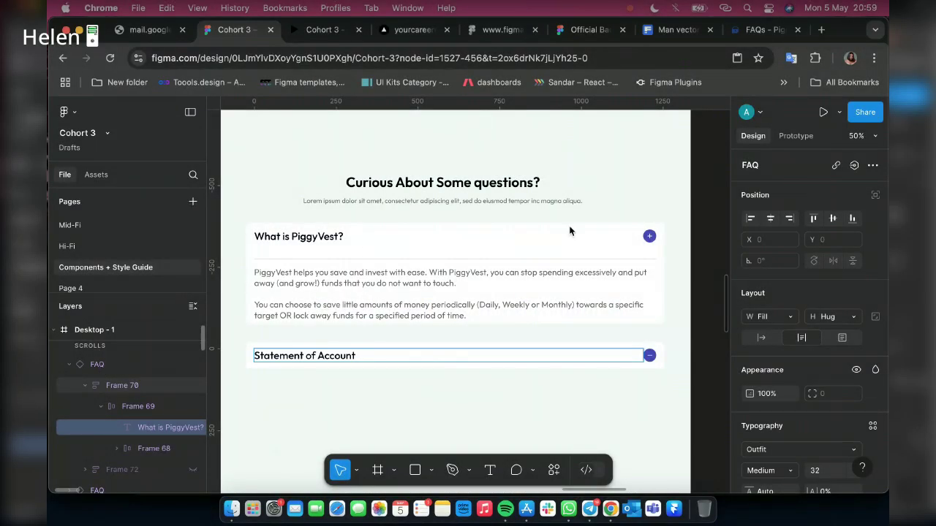
key(Escape)
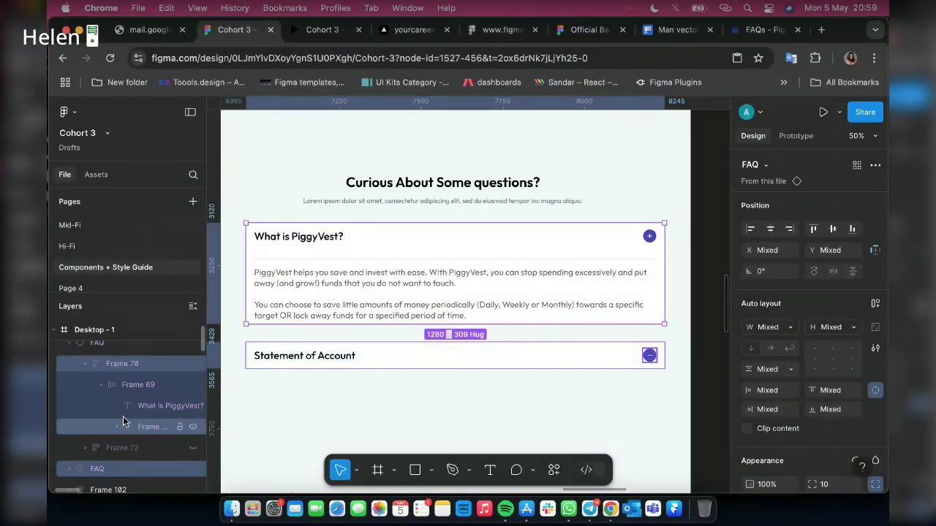
scroll(113, 381, up, 1)
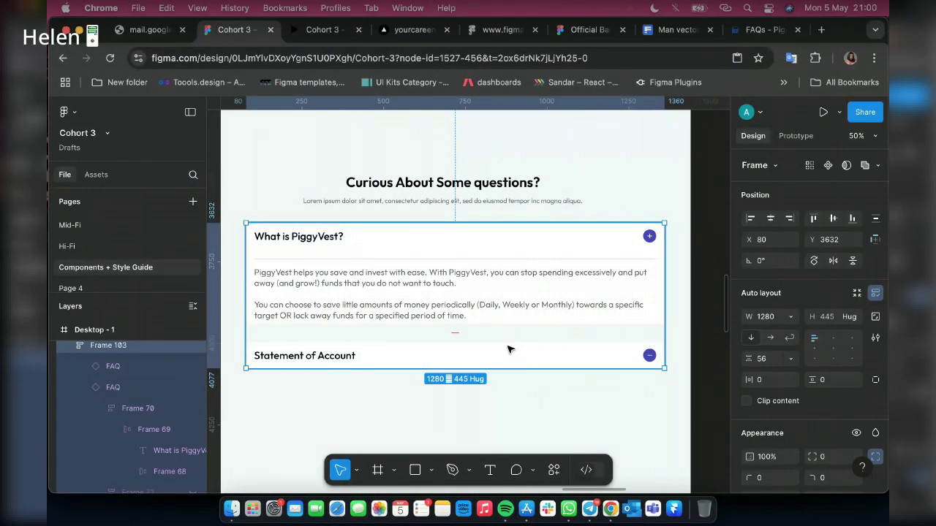
Select the 'Safelock Dollar' title on PiggyVest's FAQ page, then return to the Cohort 3 file
click(509, 349)
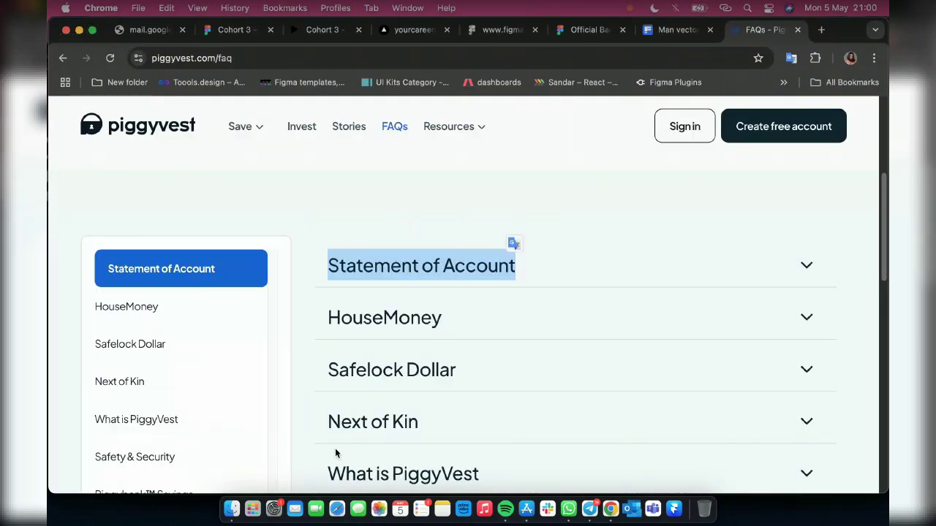
drag(328, 370, 468, 376)
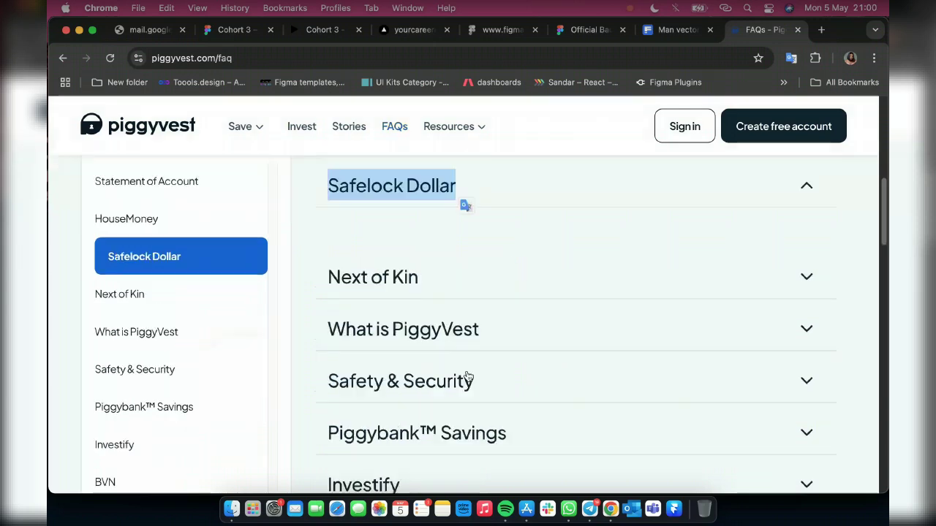
click(221, 34)
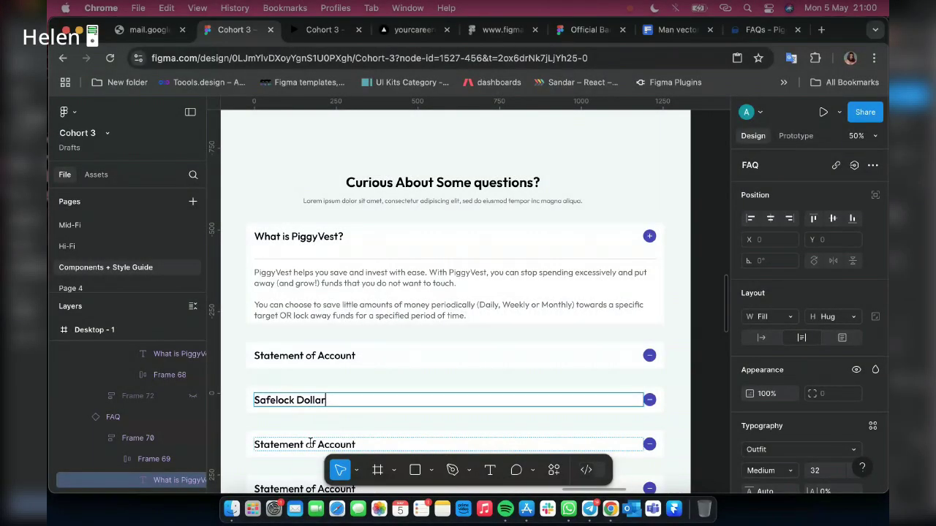
Retitle the next rows 'Safety & Security' and 'Target Savings', then select the first FAQ row
double_click(310, 442)
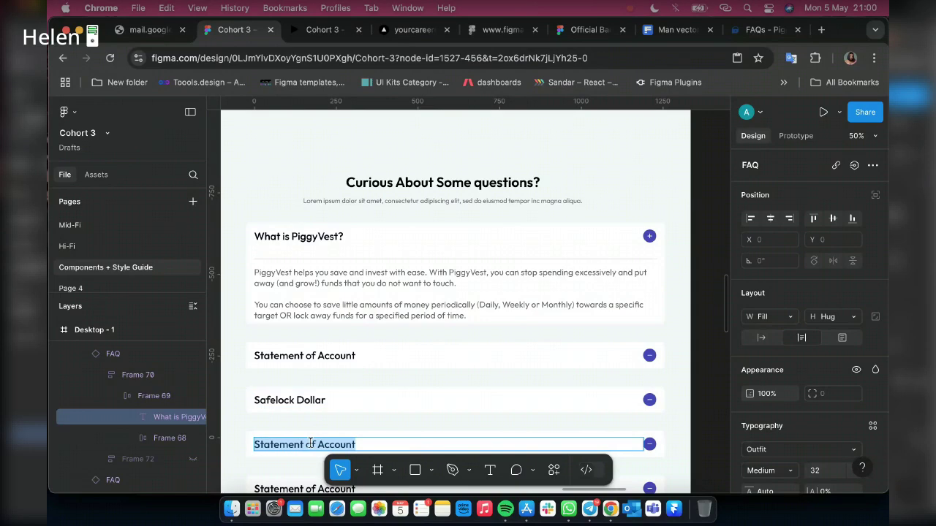
text(Safety & Security)
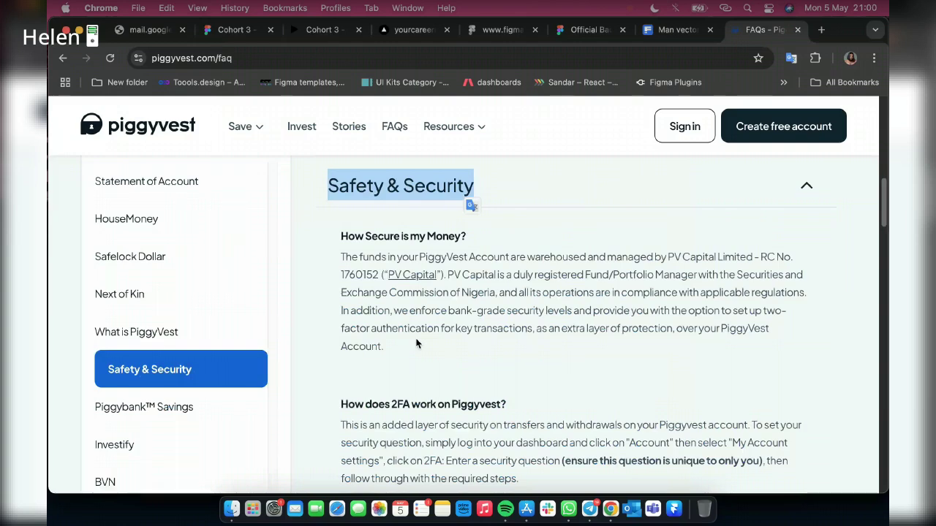
scroll(380, 293, down, 5)
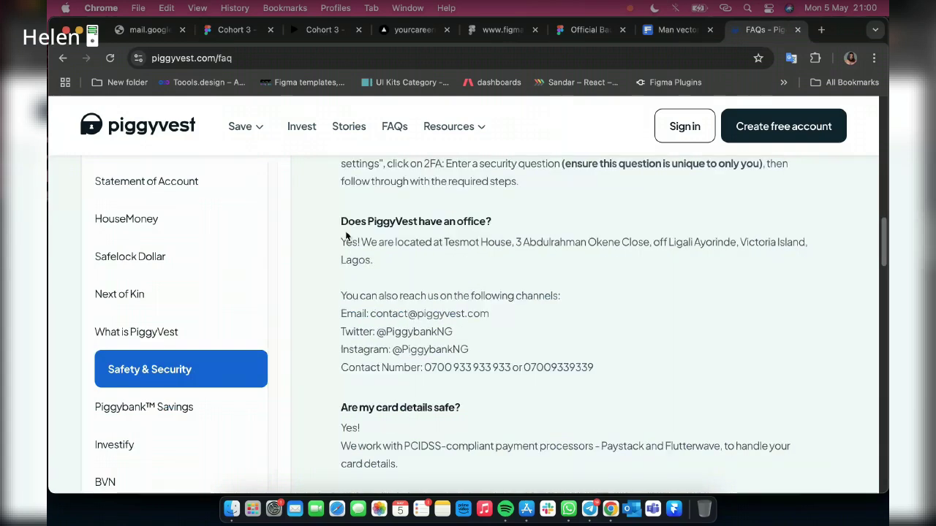
scroll(421, 373, down, 5)
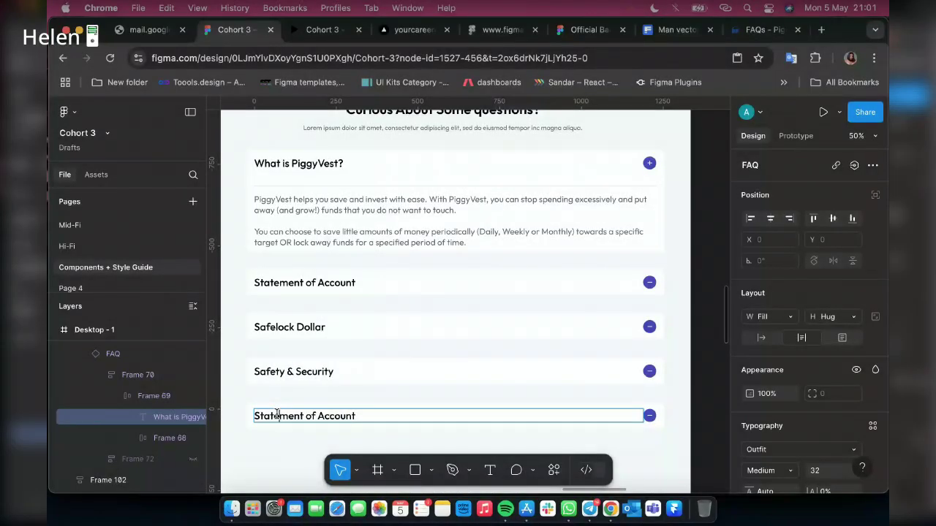
double_click(276, 414)
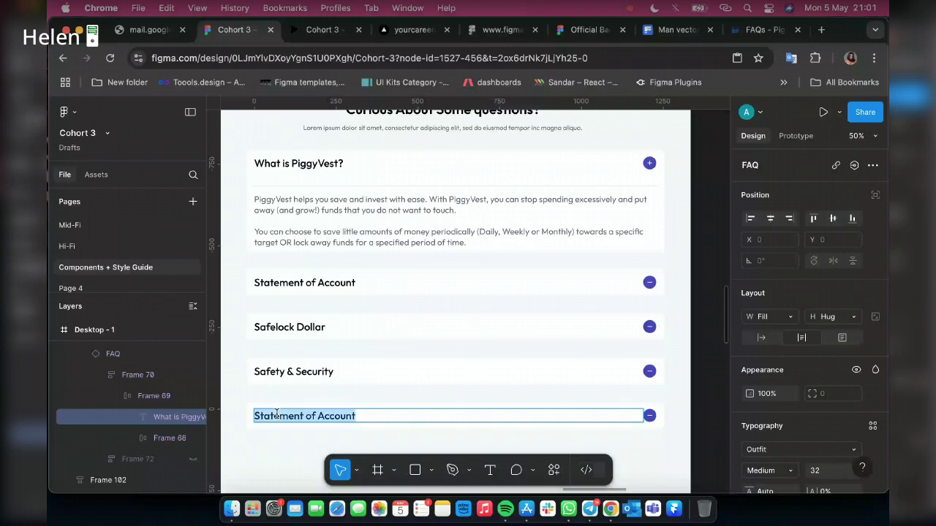
text(Target Savings)
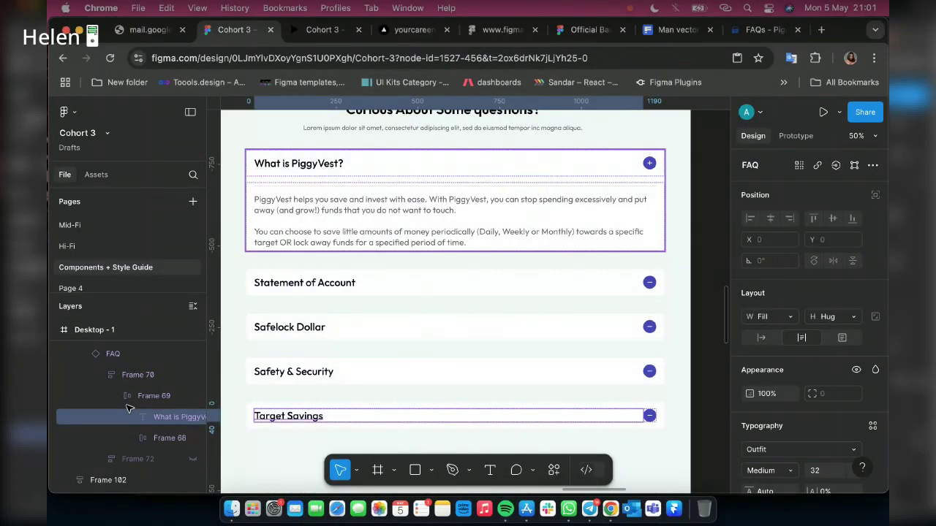
click(122, 411)
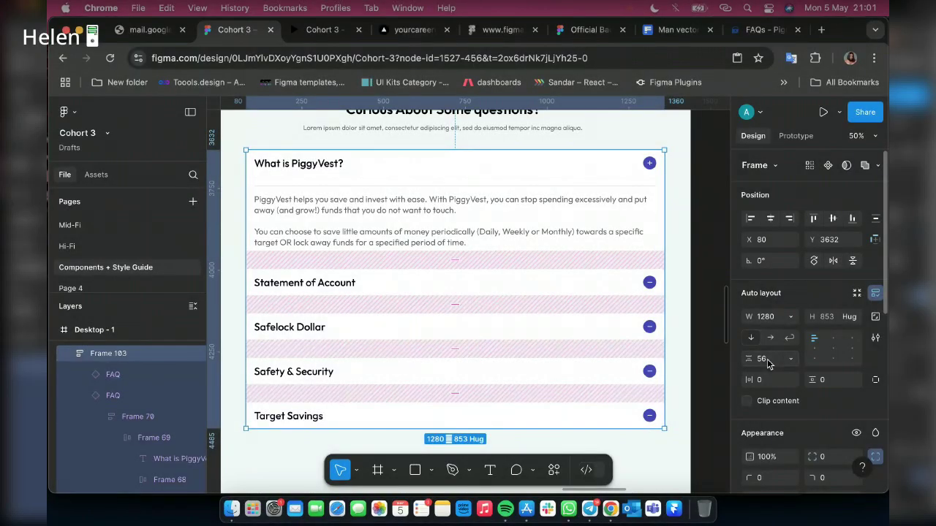
Change the gap between the five FAQ rows from 56 to 20, then view the prototype
click(762, 358)
text(20)
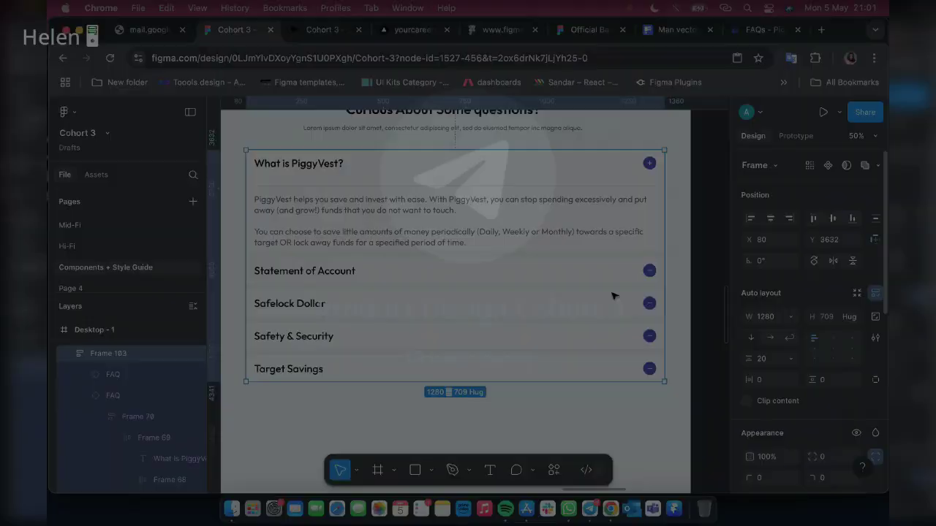
scroll(612, 296, right, 5)
scroll(613, 296, down, 3)
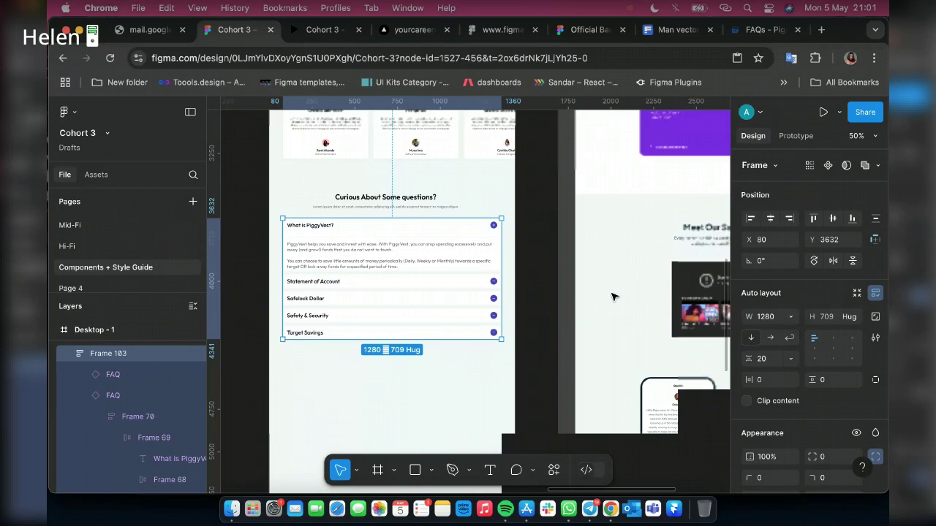
scroll(613, 296, down, 2)
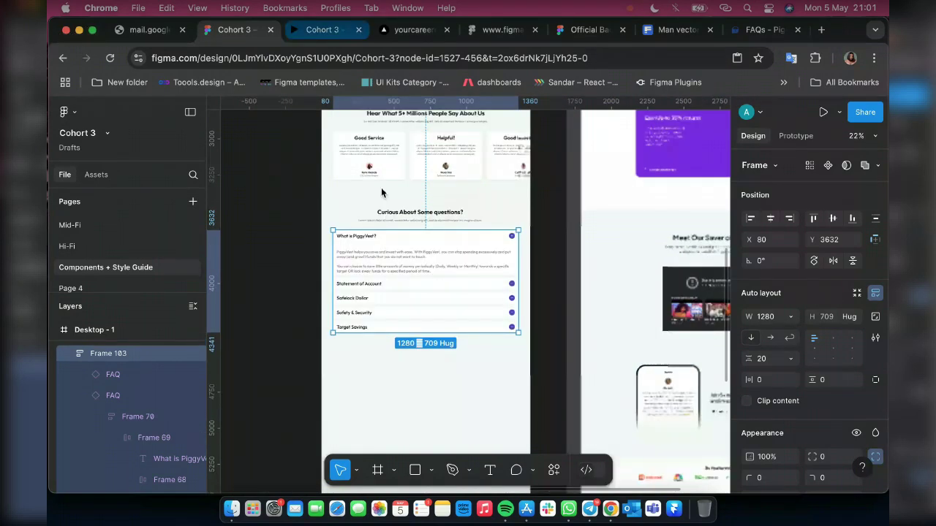
key(ctrl+Tab)
scroll(782, 237, down, 3)
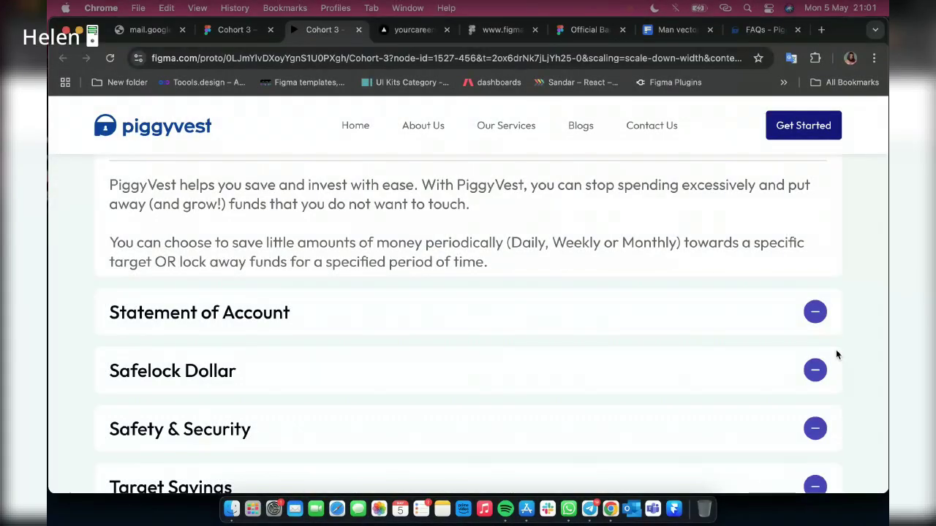
Test expanding and collapsing the FAQ answers, then select heading Frame 102 with list Frame 103
click(815, 313)
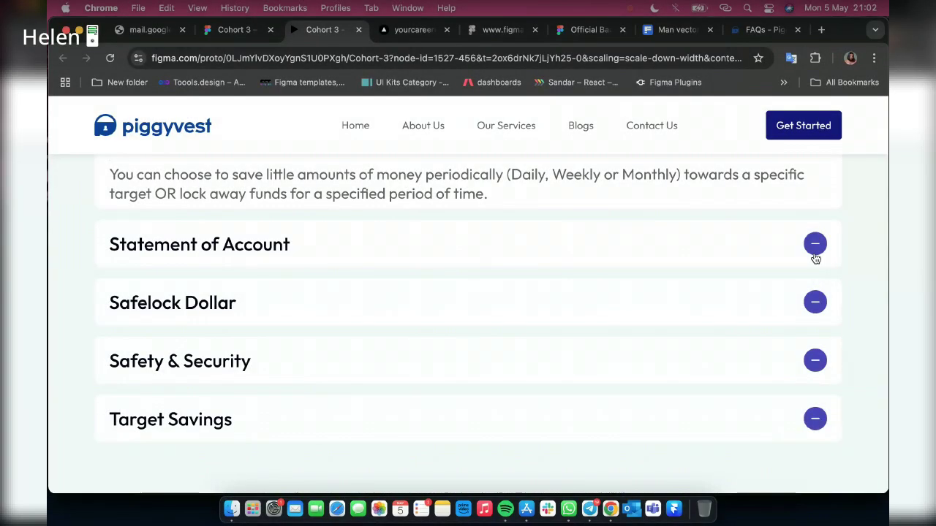
click(815, 249)
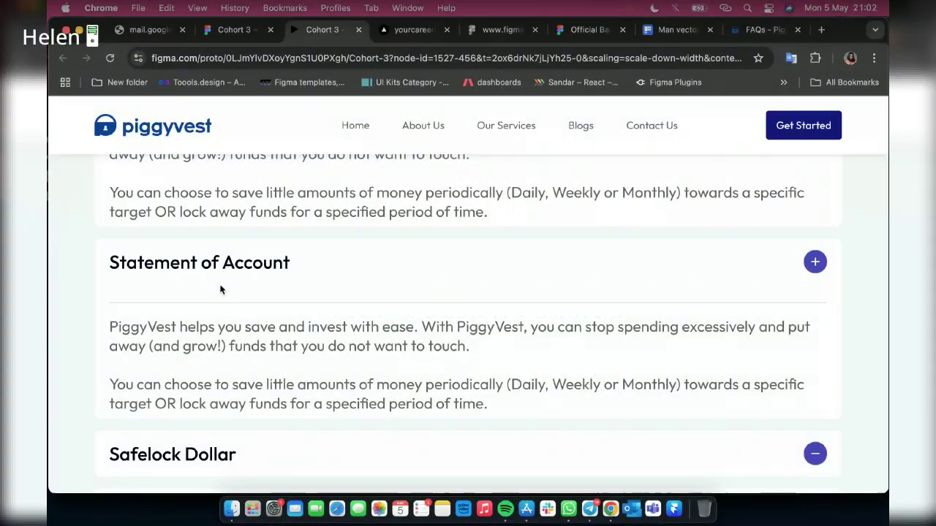
scroll(176, 358, up, 3)
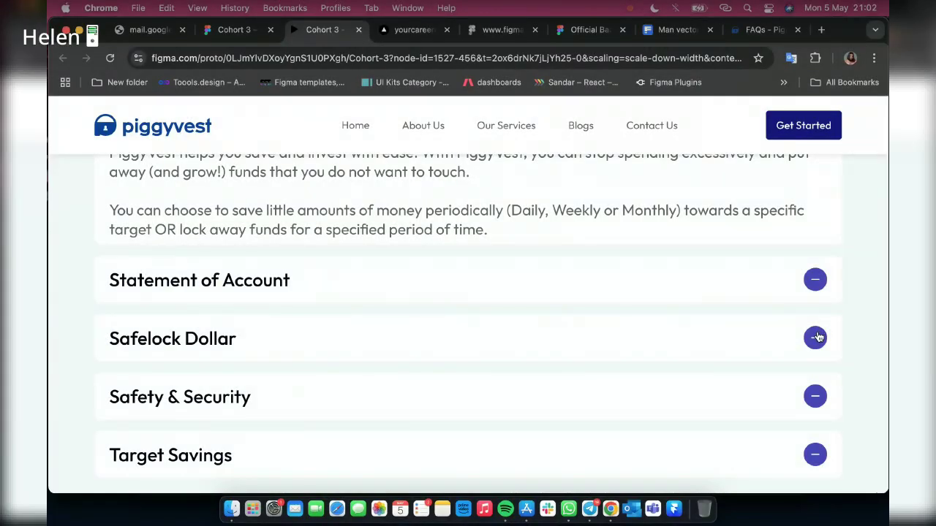
click(815, 337)
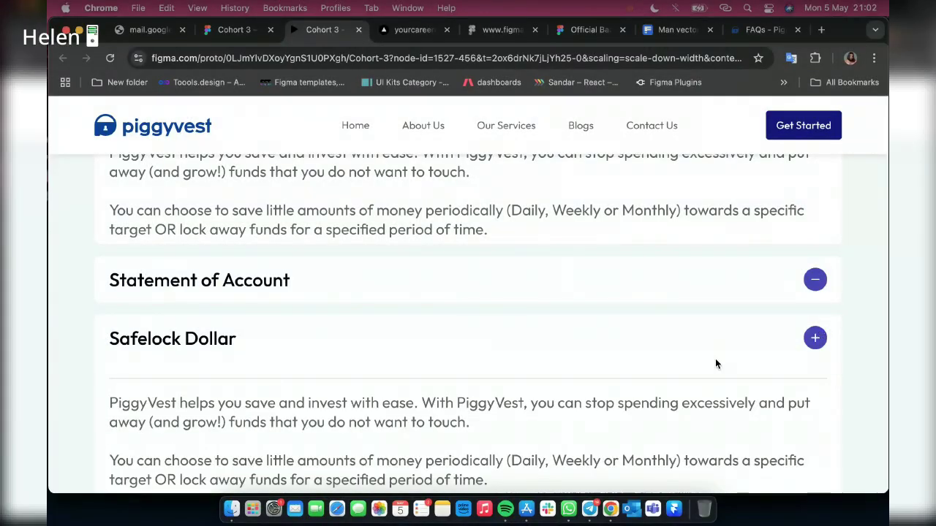
scroll(809, 251, down, 5)
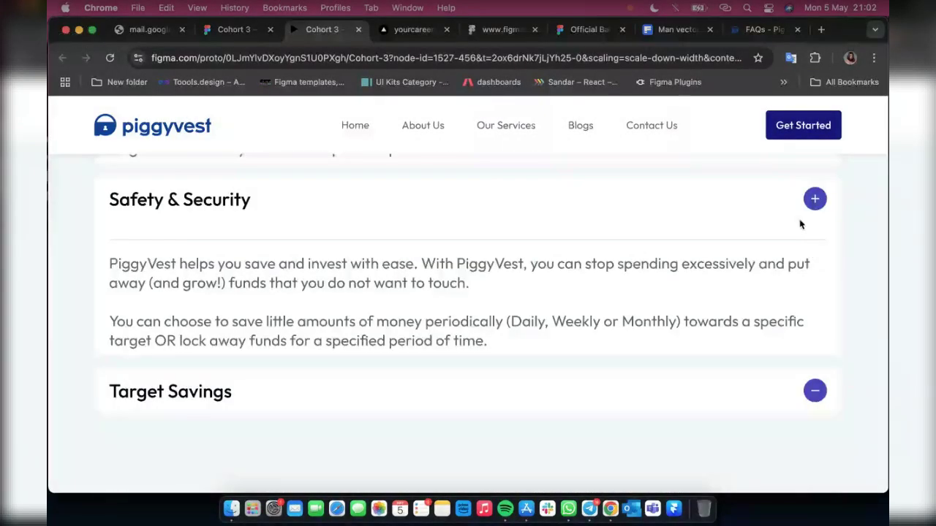
click(800, 225)
scroll(765, 295, up, 3)
scroll(817, 223, up, 1)
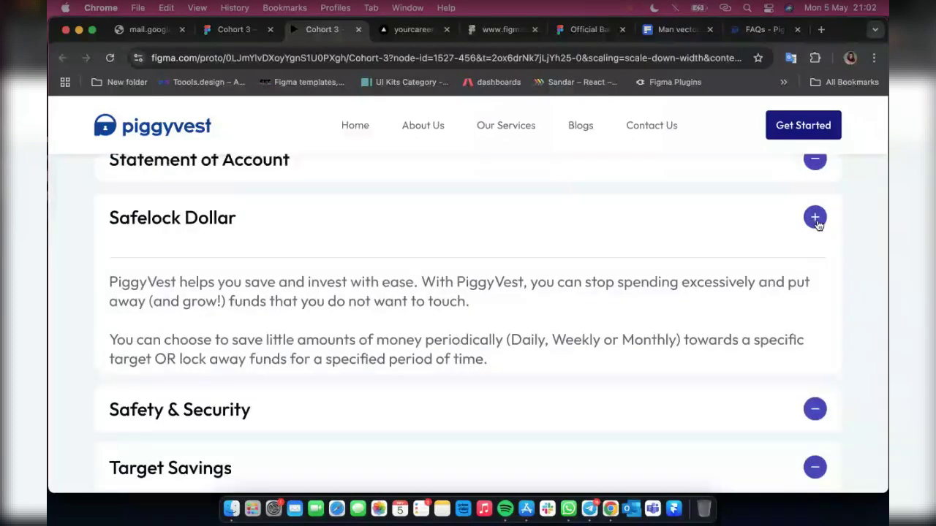
click(815, 218)
scroll(860, 264, up, 1)
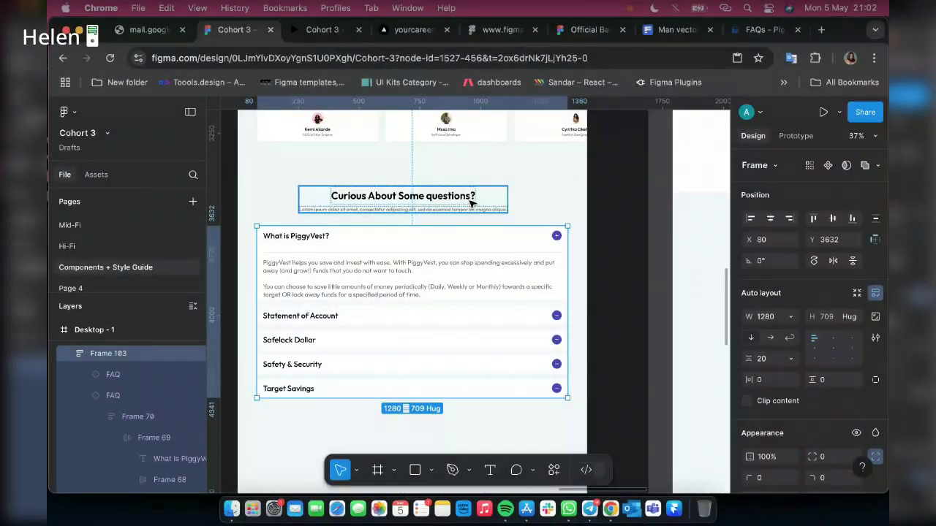
shift+click(471, 203)
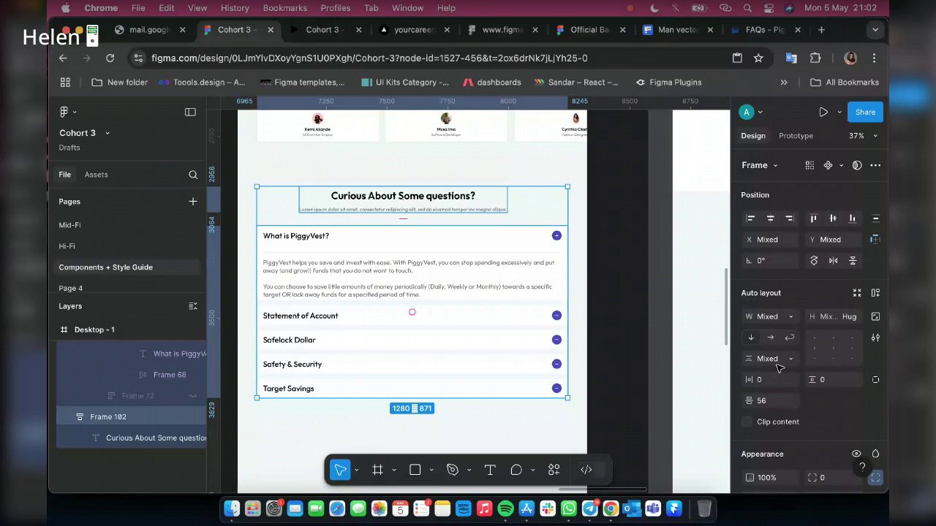
Add auto layout around the FAQ heading and list with Shift+A, entering 80 and adjusting width
key(shift+a)
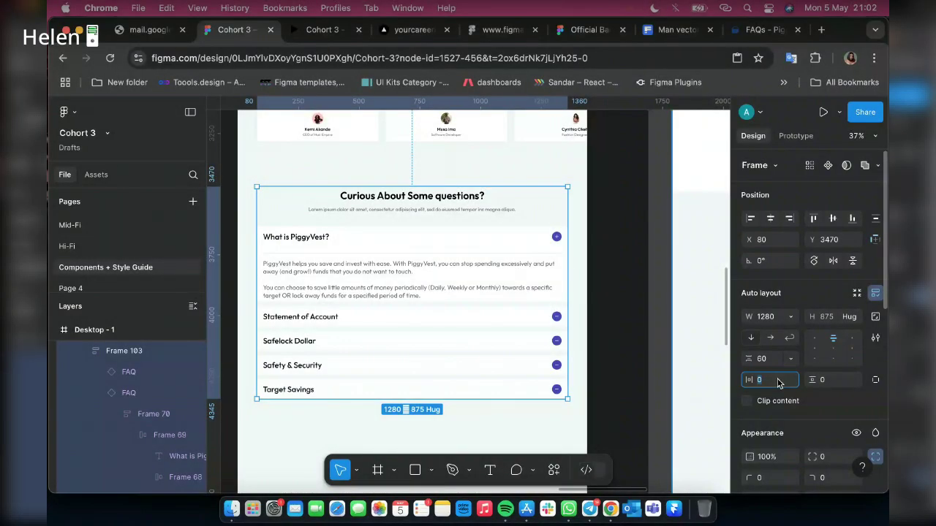
text(80)
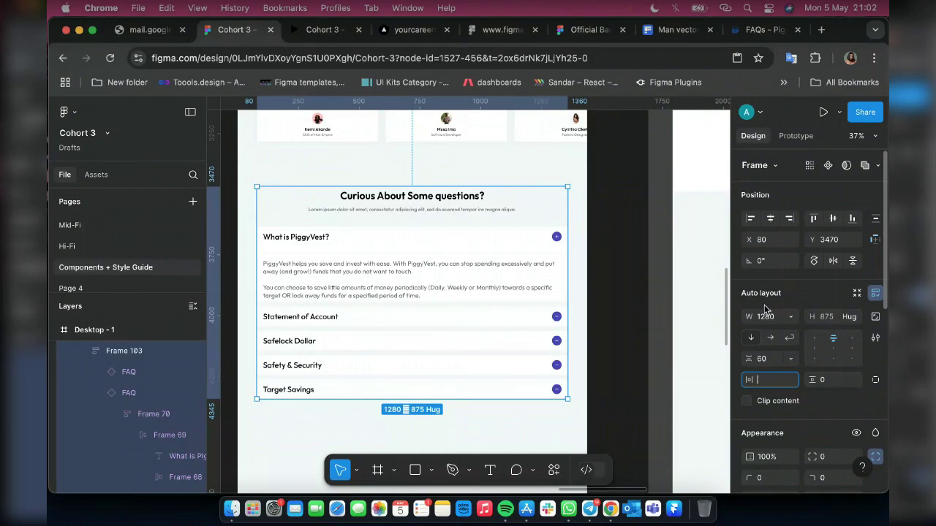
text(A)
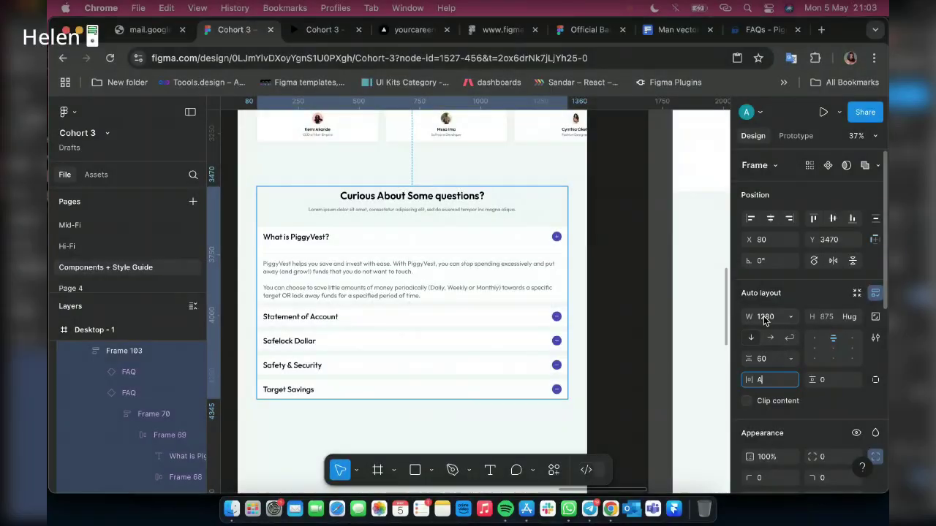
click(758, 320)
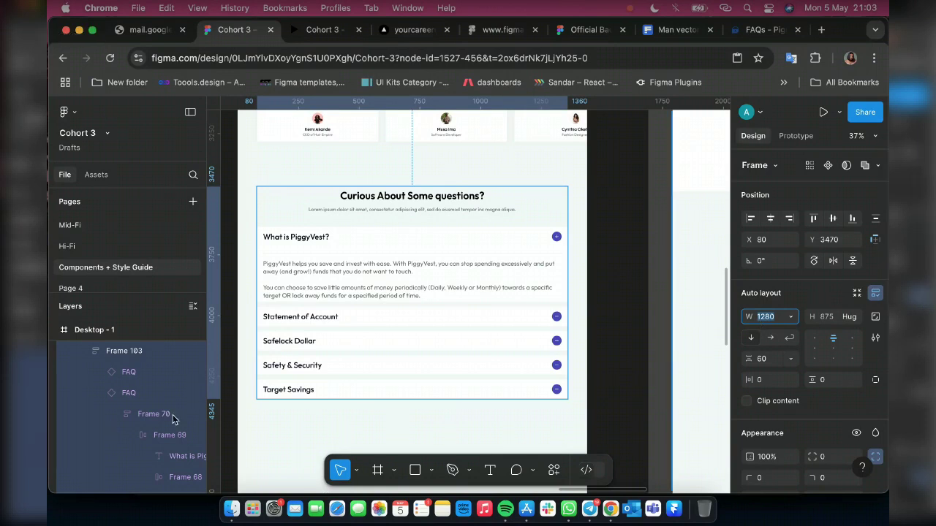
scroll(155, 394, up, 1)
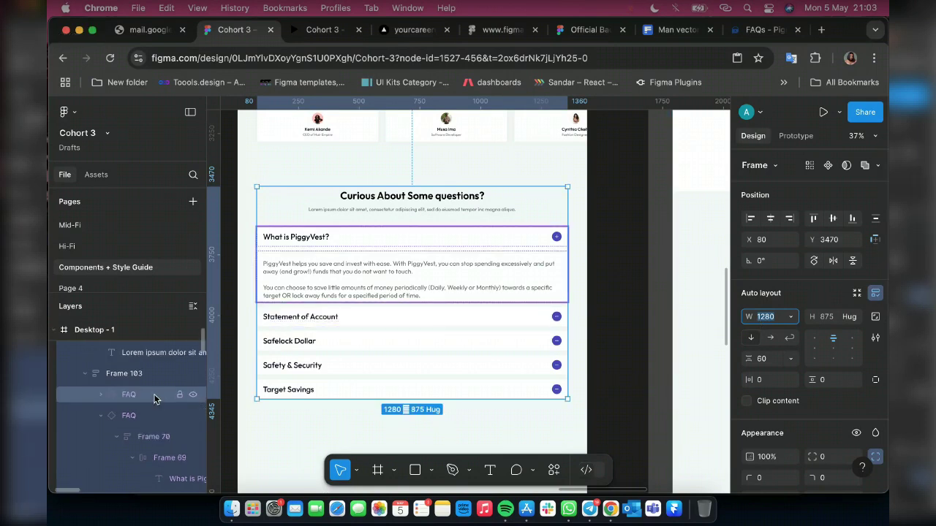
scroll(167, 397, up, 1)
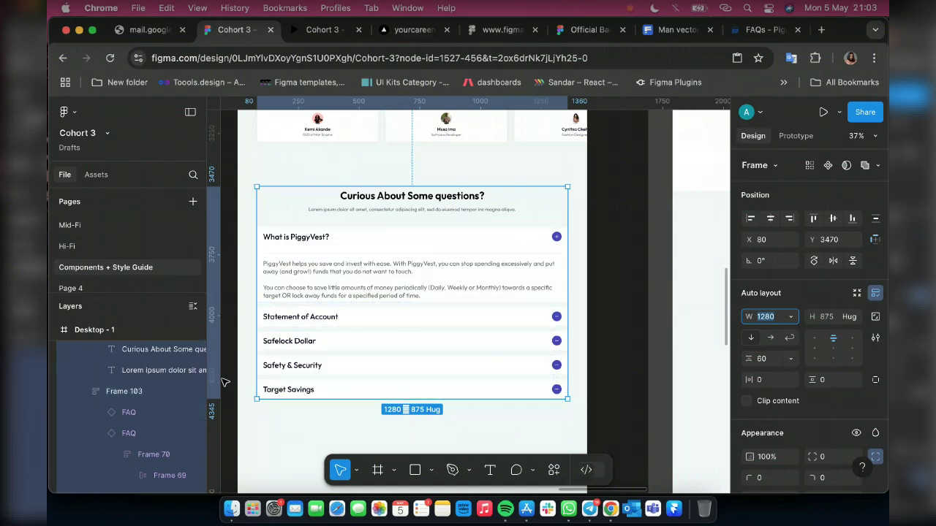
scroll(227, 382, up, 2)
scroll(167, 393, up, 1)
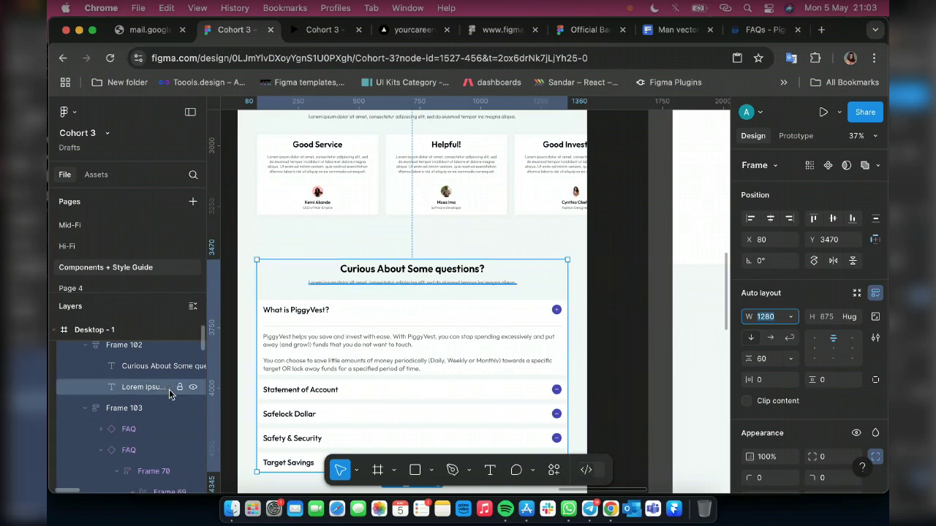
text(A)
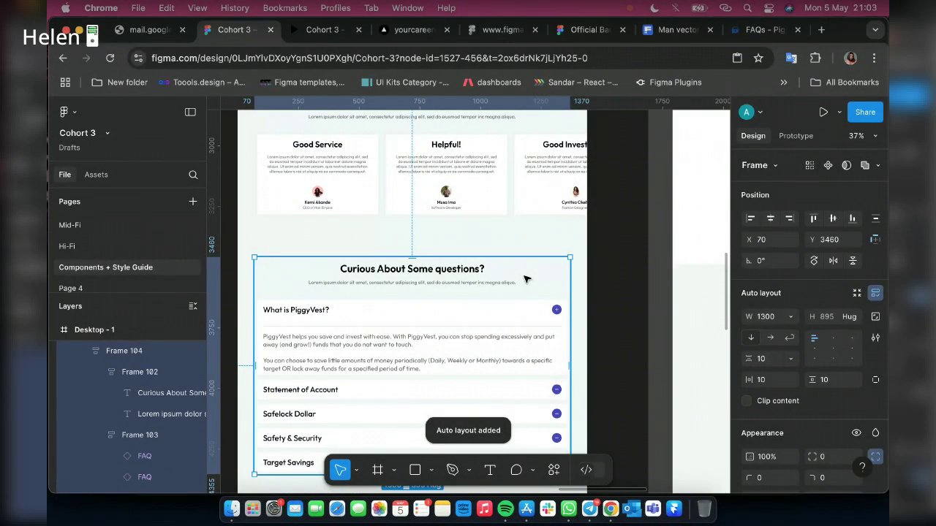
Make the FAQ section 1440 wide with 80 px side padding, aligned to the page's left edge
click(763, 316)
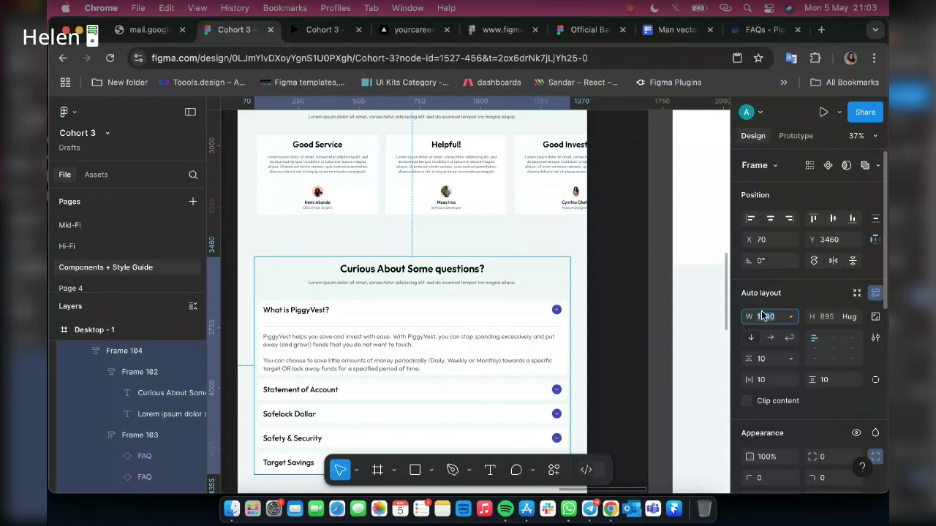
text(1)
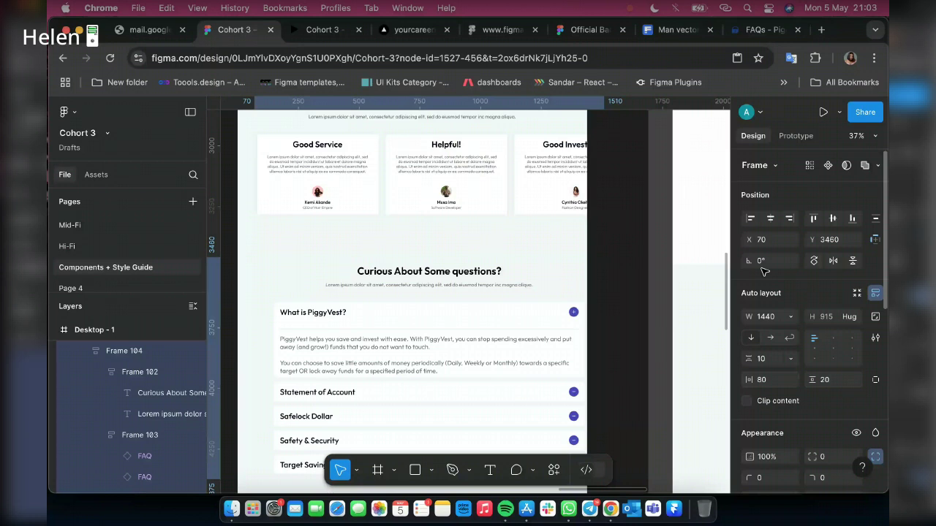
click(774, 219)
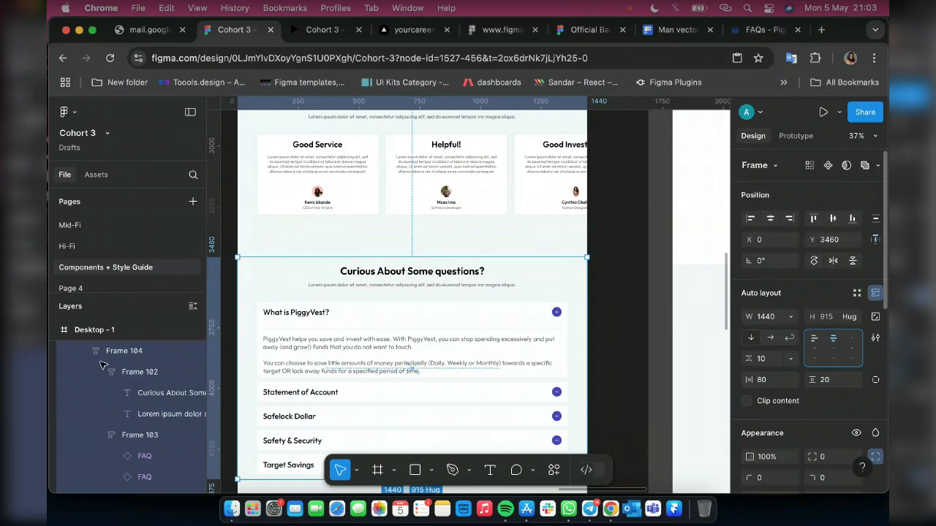
scroll(366, 248, up, 1)
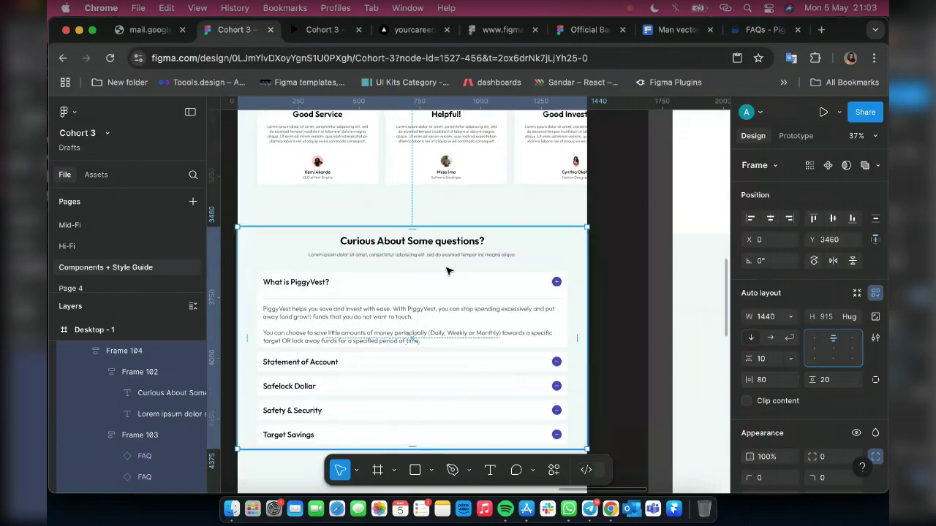
scroll(395, 234, down, 3)
scroll(414, 218, up, 4)
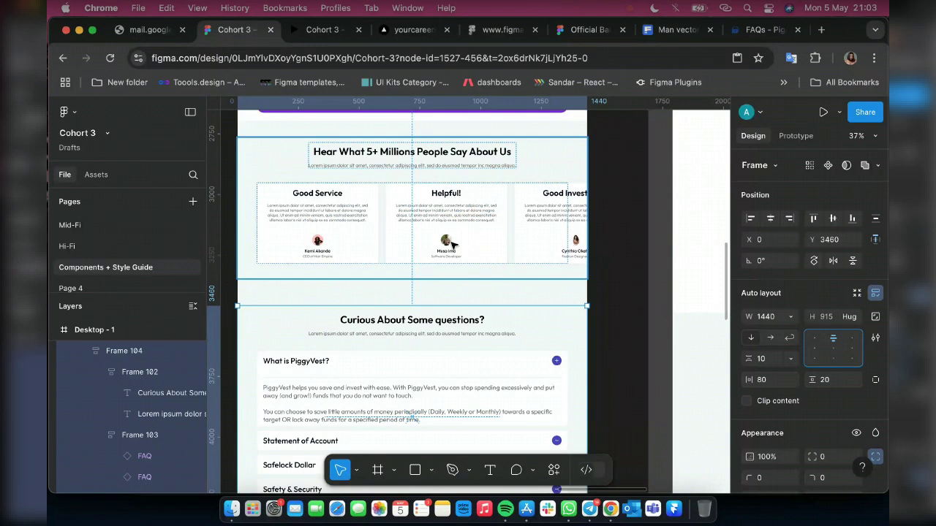
Position the FAQ section 70 px below the testimonials, at Y 3417
key(alt)
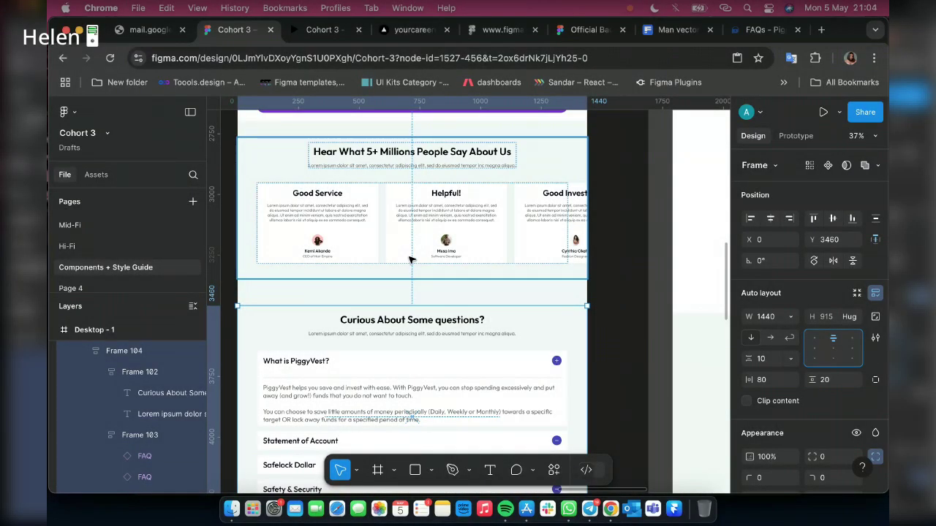
scroll(426, 293, down, 2)
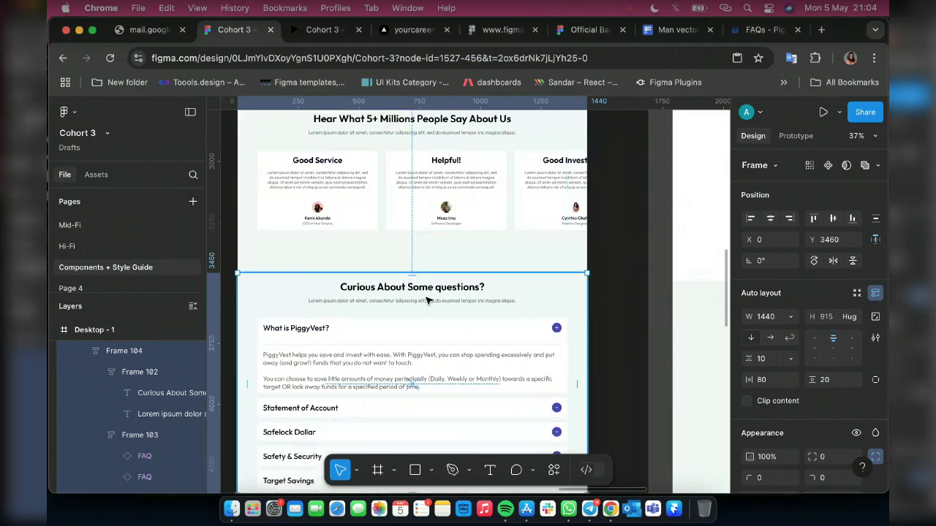
drag(428, 299, 430, 291)
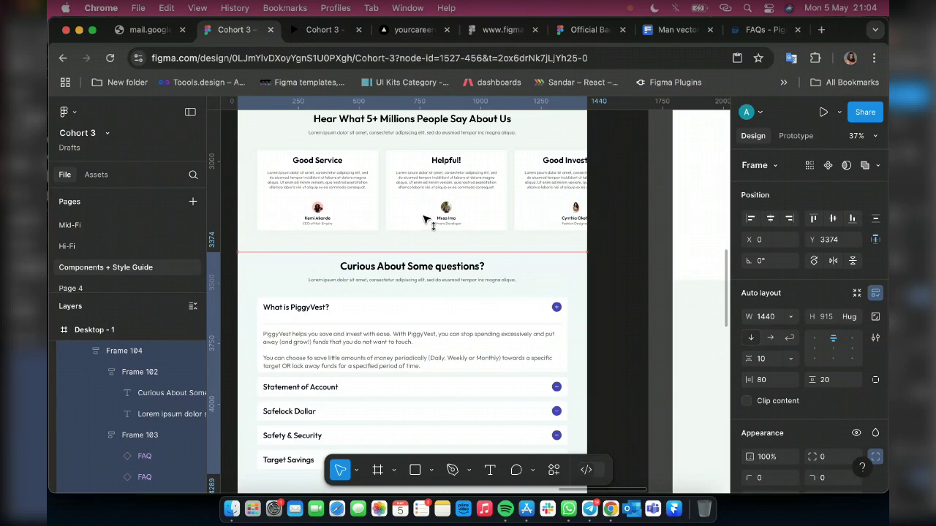
key(alt)
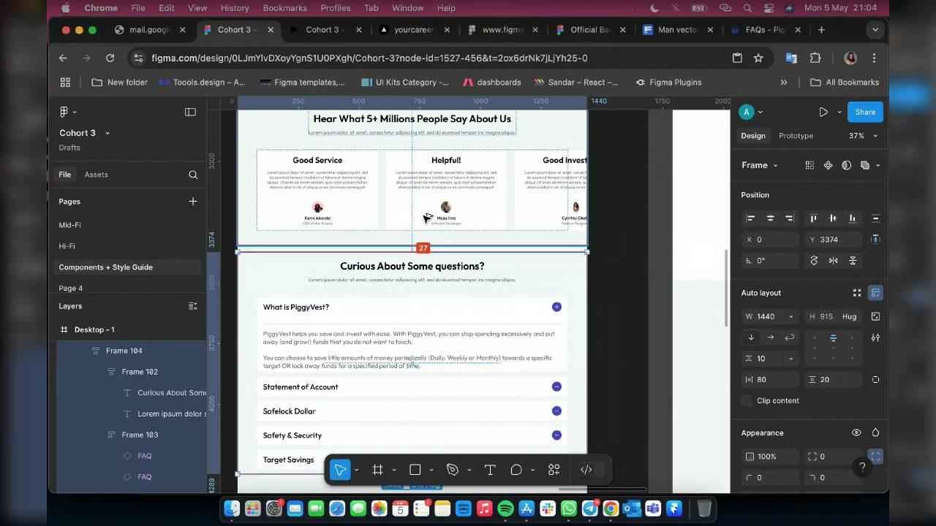
key(shift+Down)
key(shift+Down)
key(shift+Down)
key(shift+Down)
key(shift+Down)
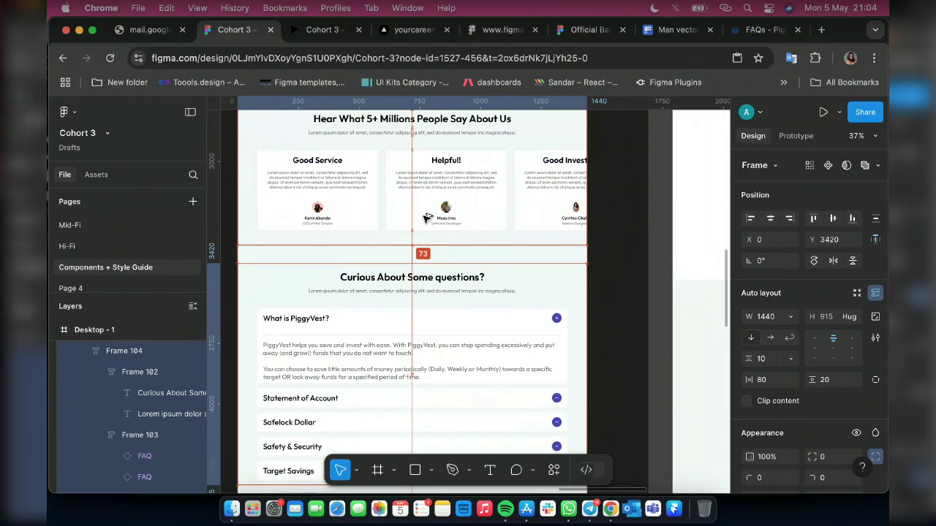
key(Up)
key(Up)
key(Up)
key(Up)
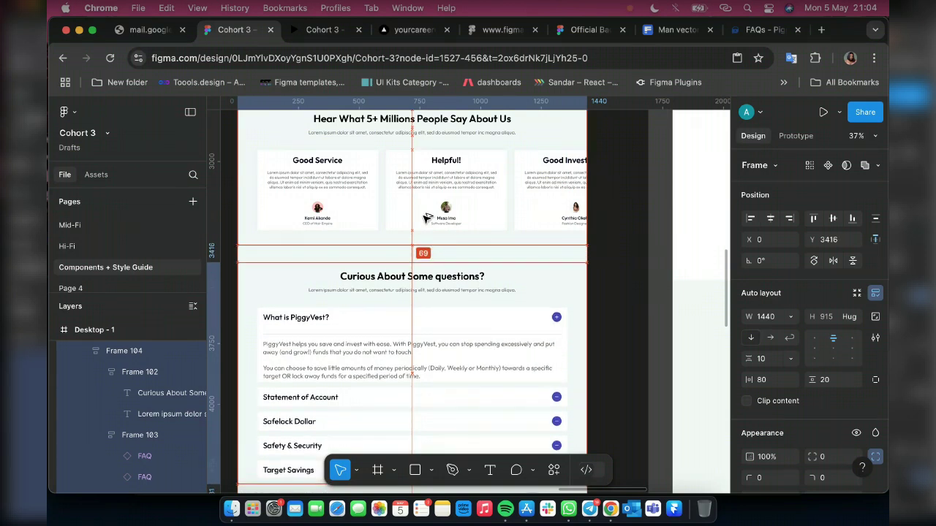
key(Down)
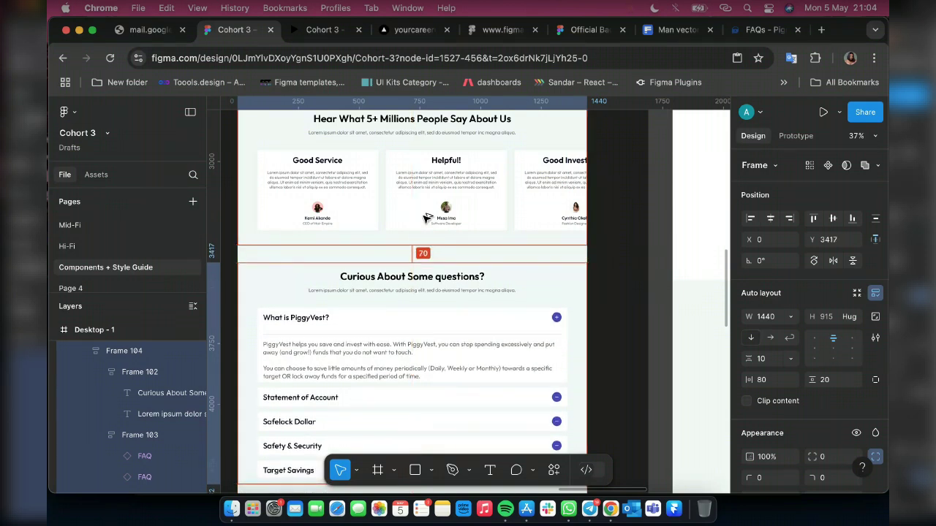
Reload the prototype so the 'Curious About Some questions?' FAQ appears below the testimonial cards
click(322, 30)
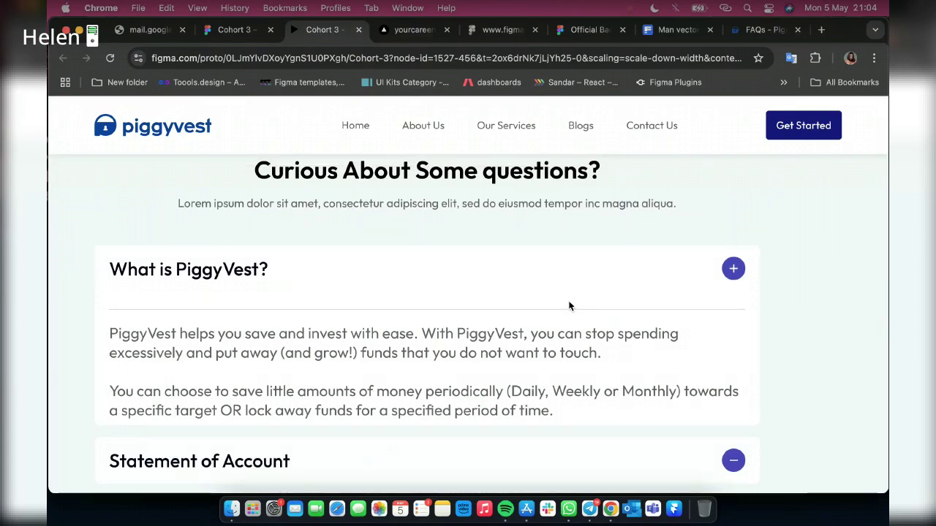
scroll(569, 306, down, 5)
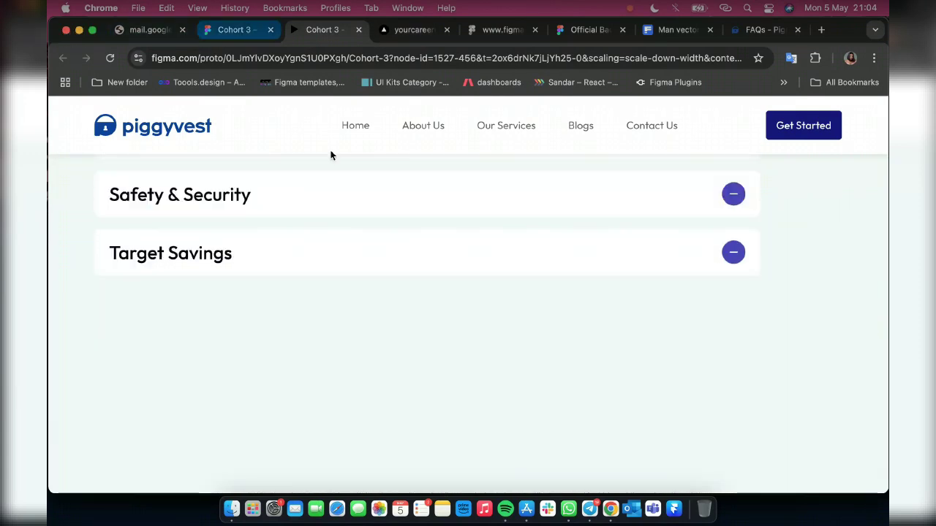
key(ctrl+shift+Tab)
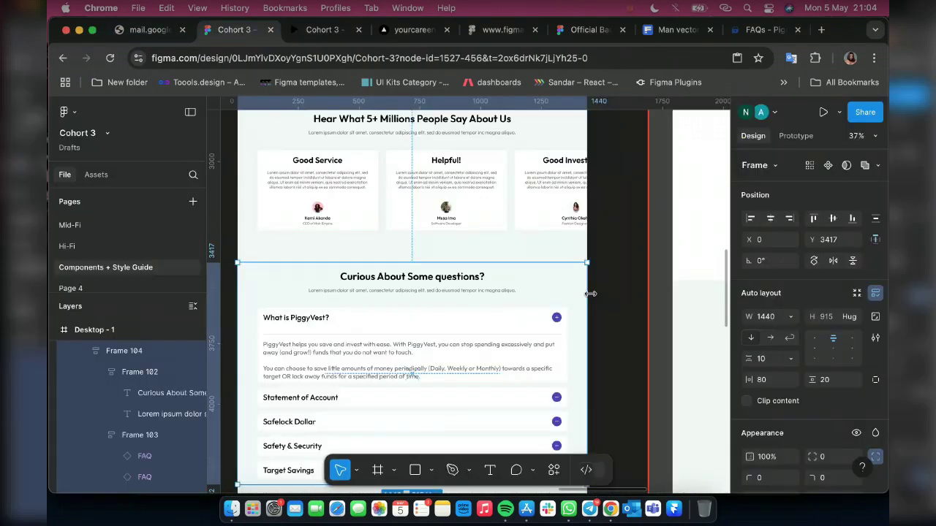
scroll(590, 293, down, 3)
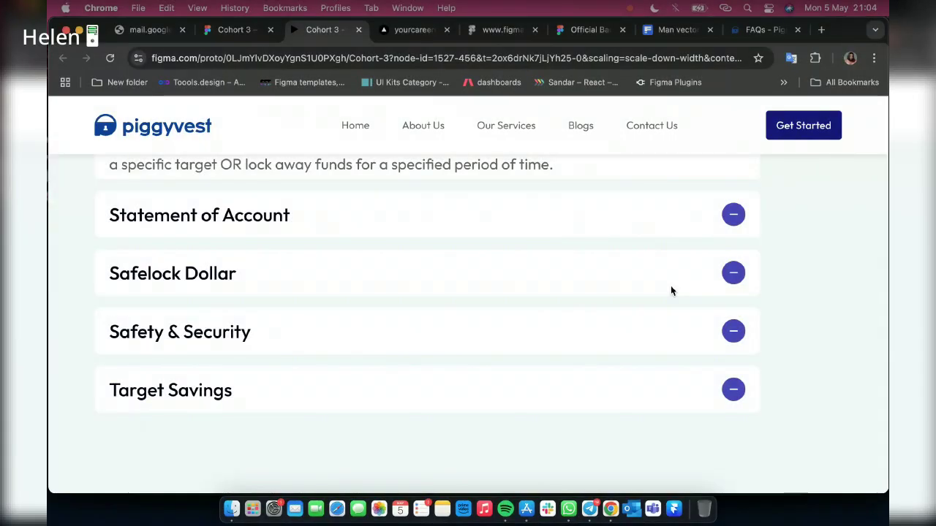
click(110, 59)
click(110, 59)
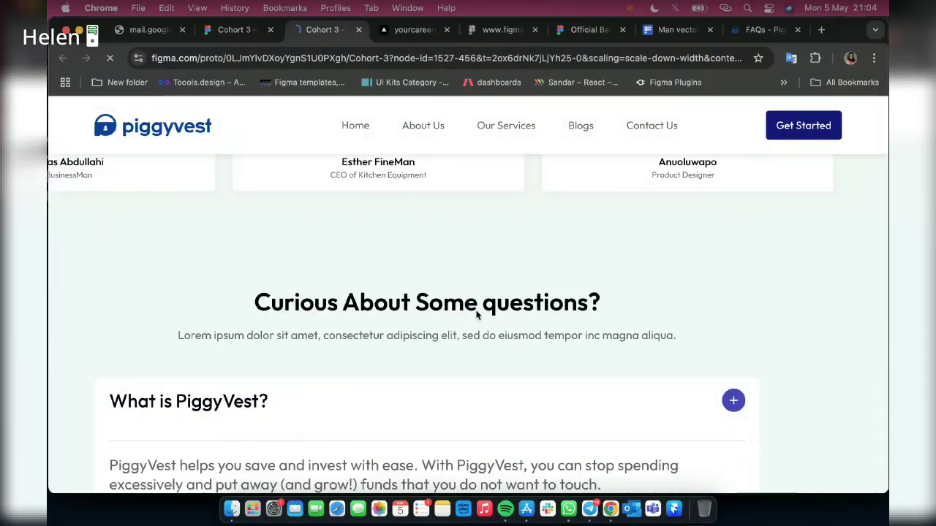
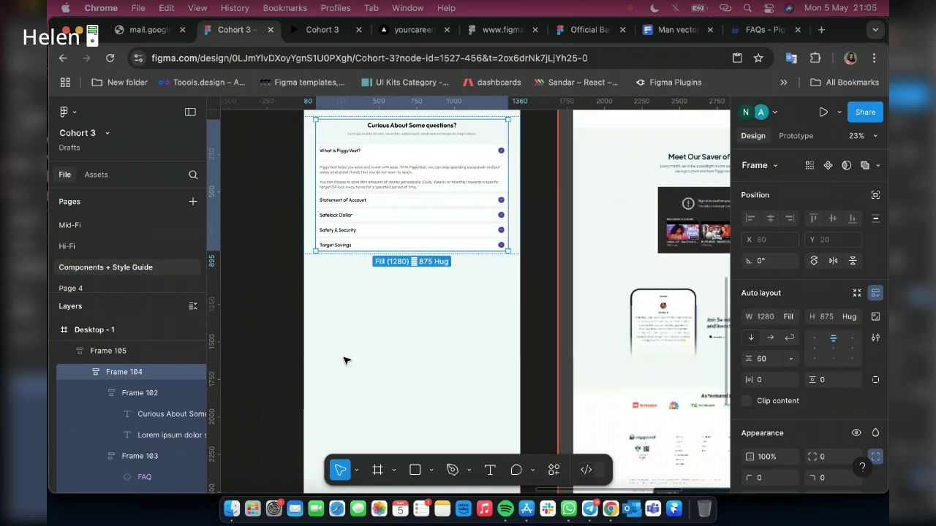
Wrap the piggyvest logo and the Home, About Us, Our Services, Blogs links in an auto layout row
scroll(375, 336, down, 1)
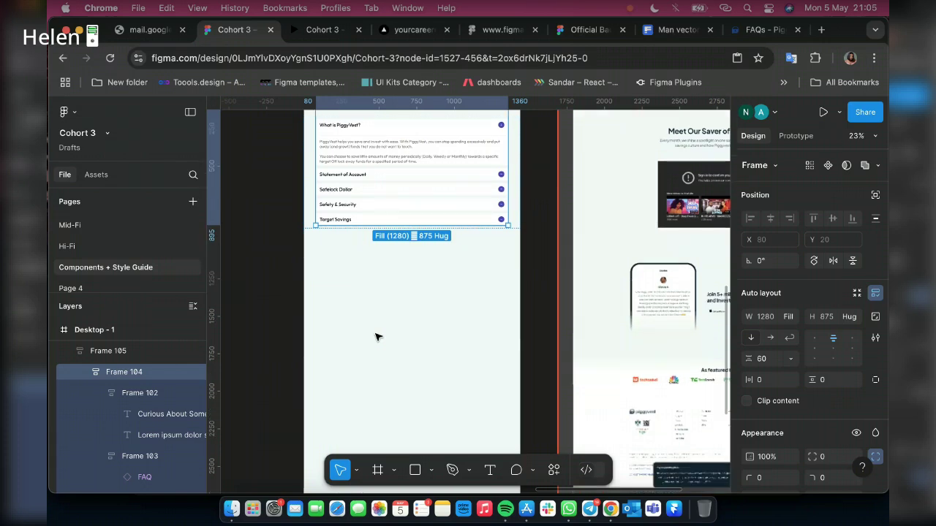
scroll(375, 336, up, 10)
scroll(375, 337, up, 8)
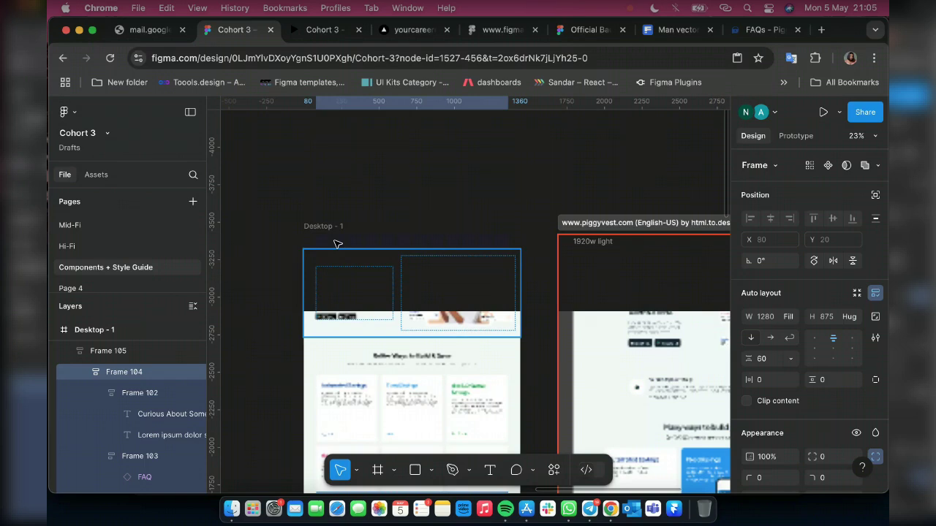
scroll(337, 244, up, 5)
super+click(304, 234)
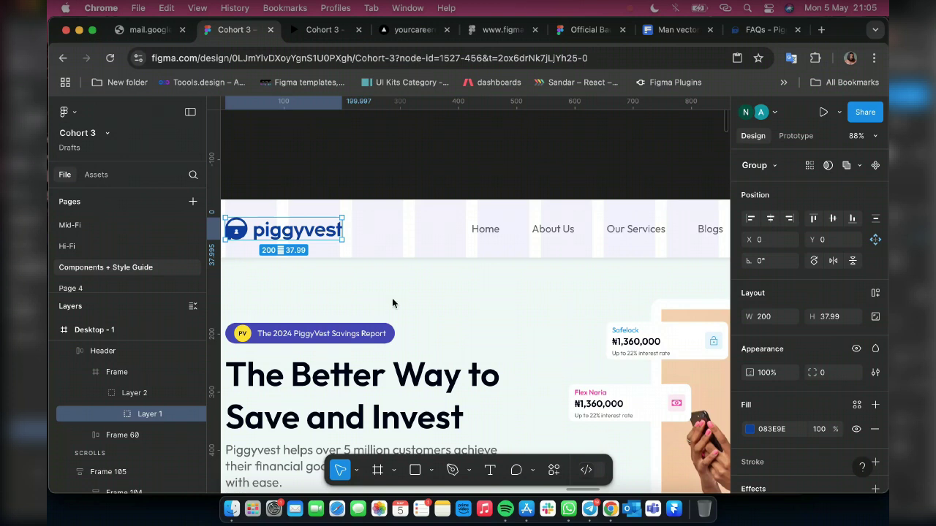
key(shift+Return)
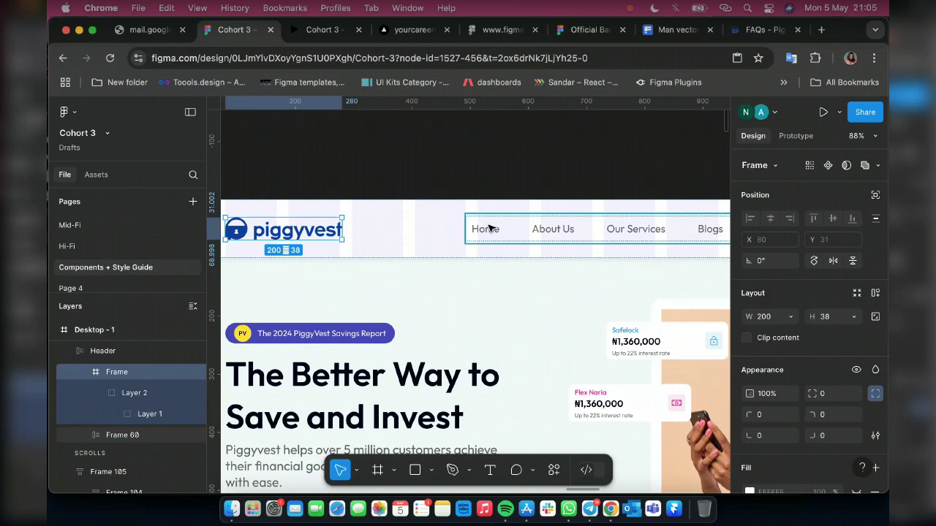
shift+click(471, 231)
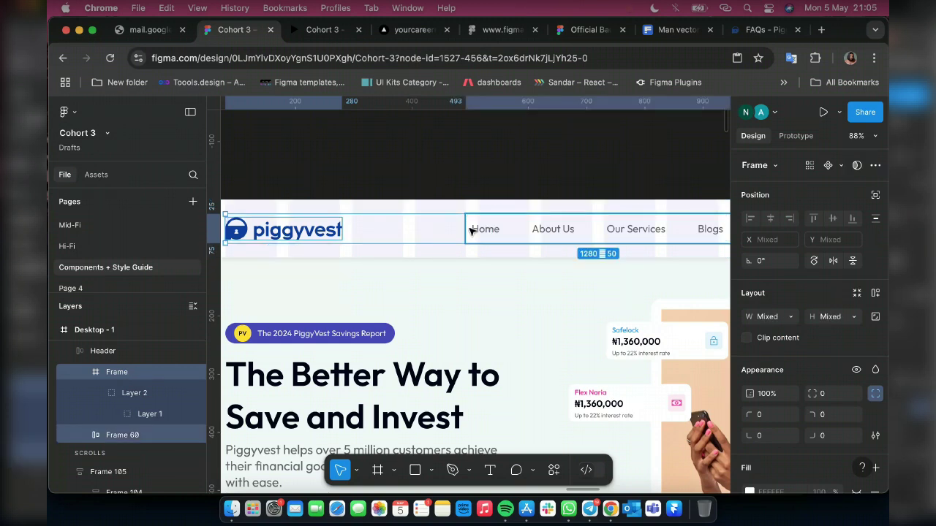
key(alt)
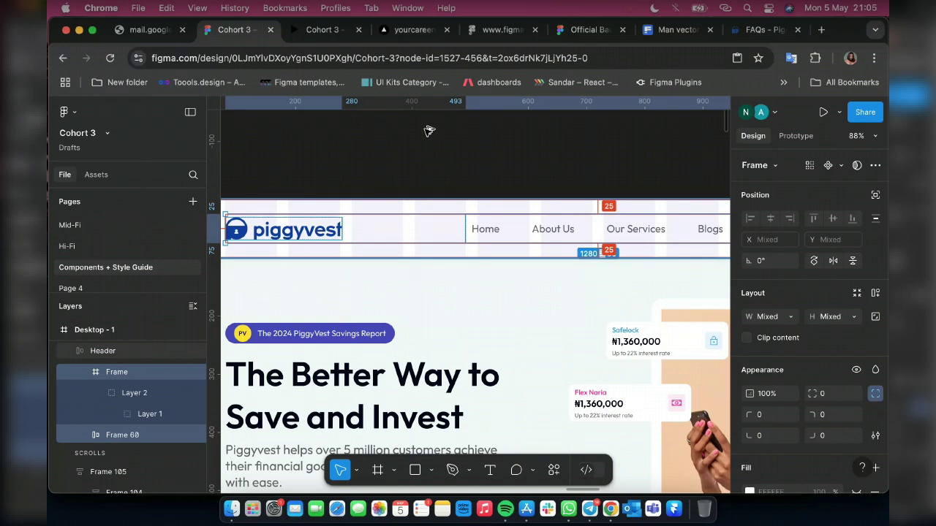
key(shift+a)
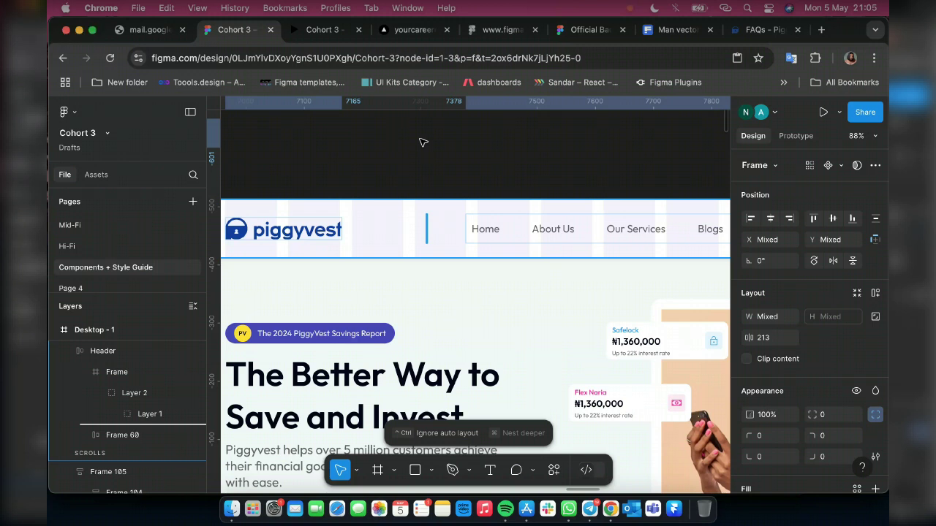
Drag the logo-and-links row out of Header onto empty canvas, zoom out and deselect it
drag(423, 142, 433, 240)
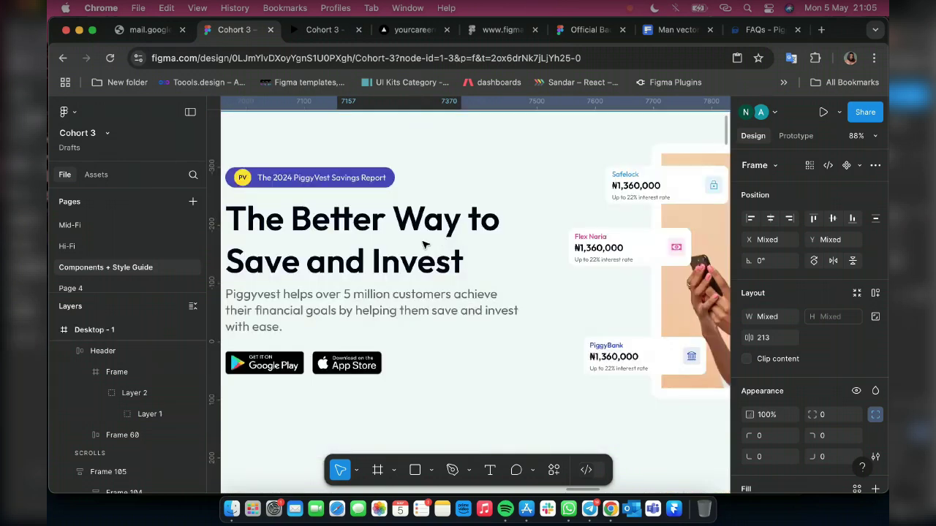
scroll(424, 245, down, 10)
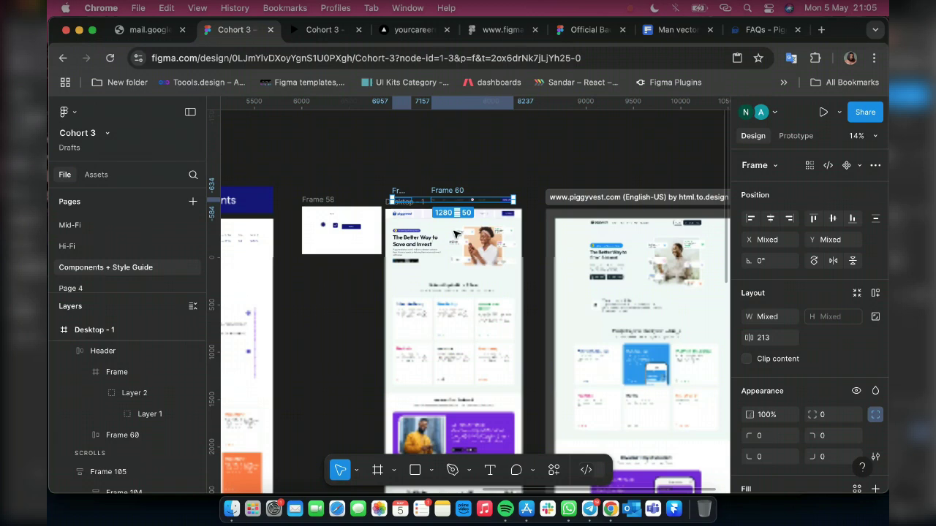
scroll(432, 209, up, 4)
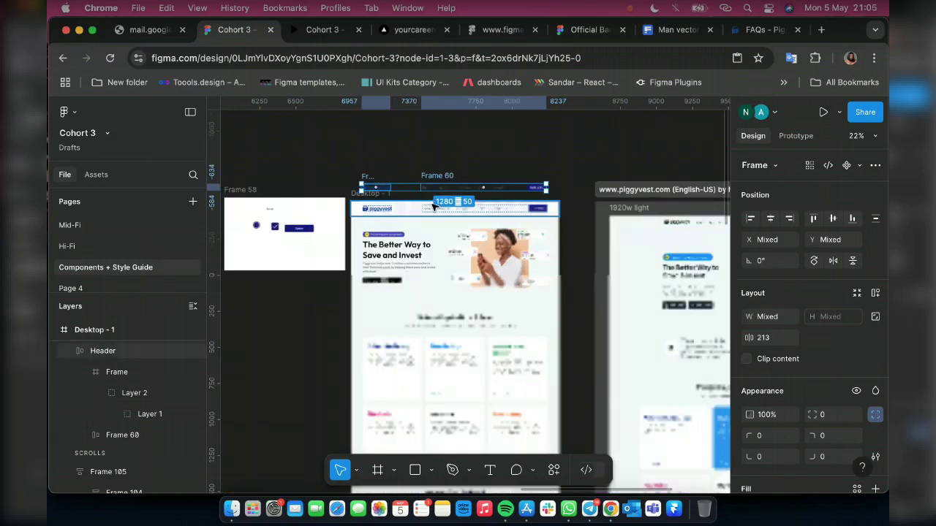
scroll(434, 208, down, 2)
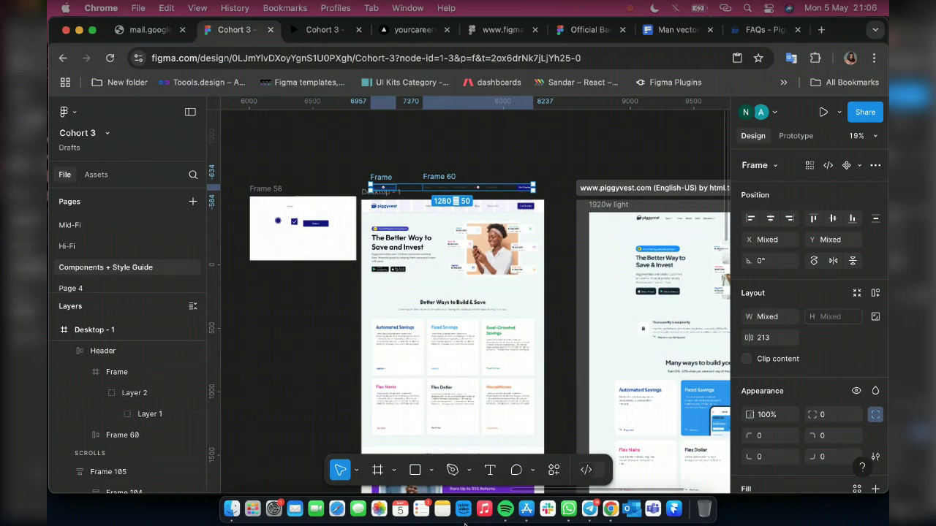
scroll(466, 524, down, 5)
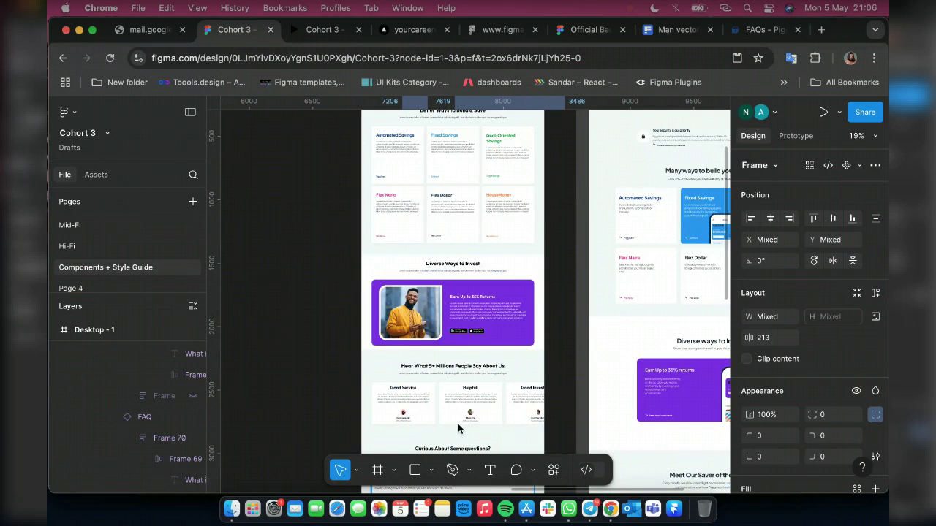
scroll(457, 423, down, 15)
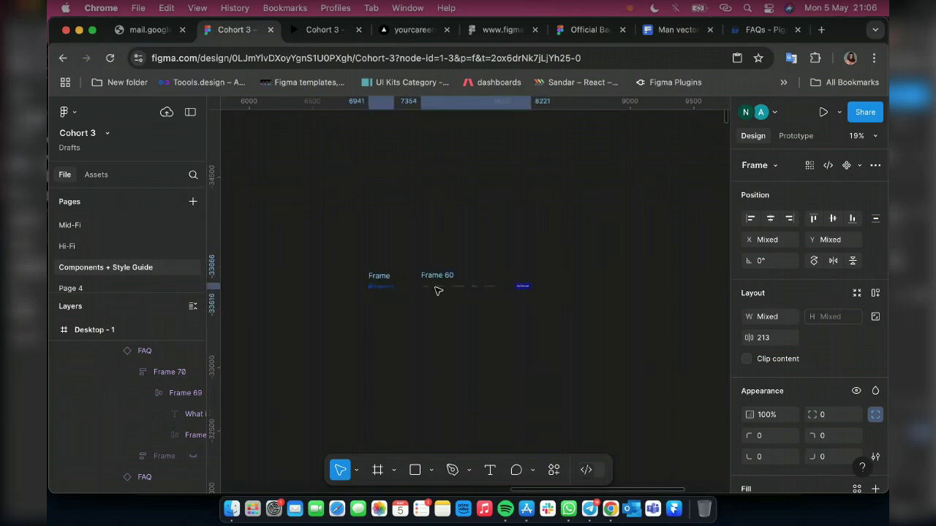
scroll(437, 291, down, 5)
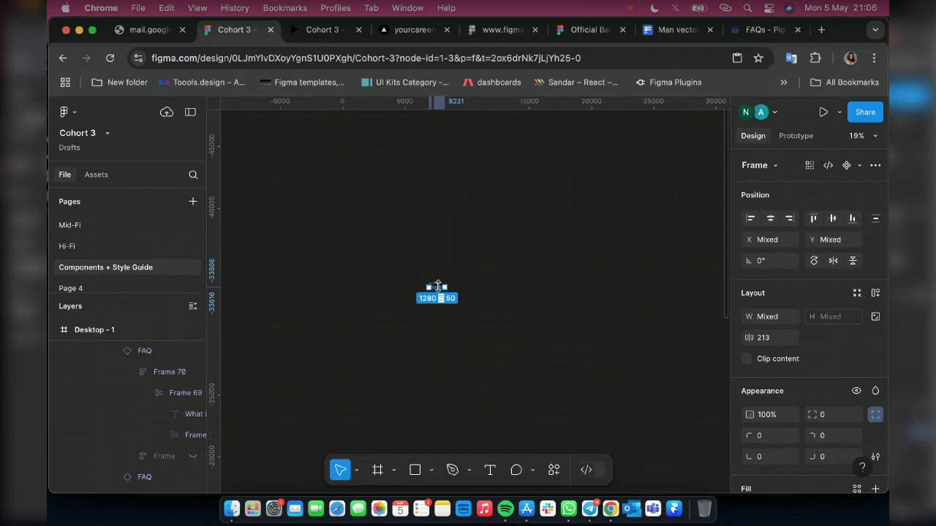
scroll(437, 287, down, 2)
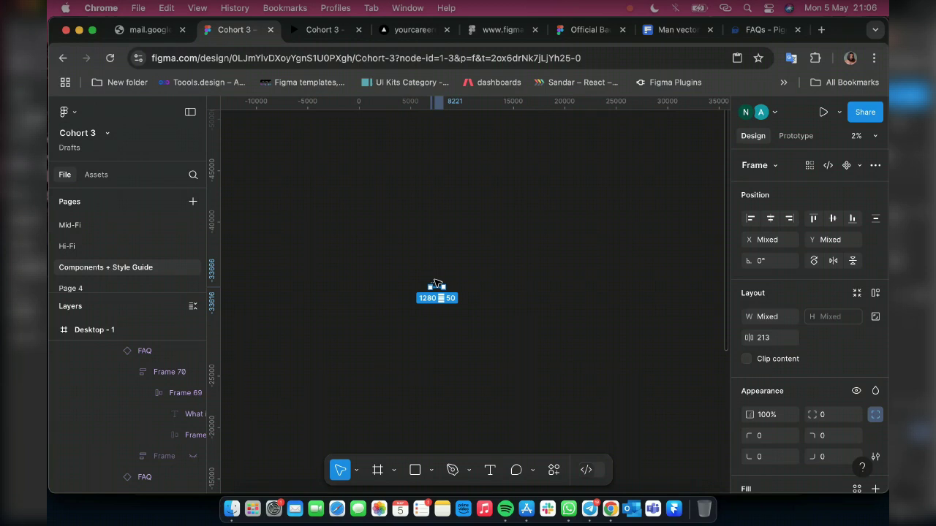
click(468, 278)
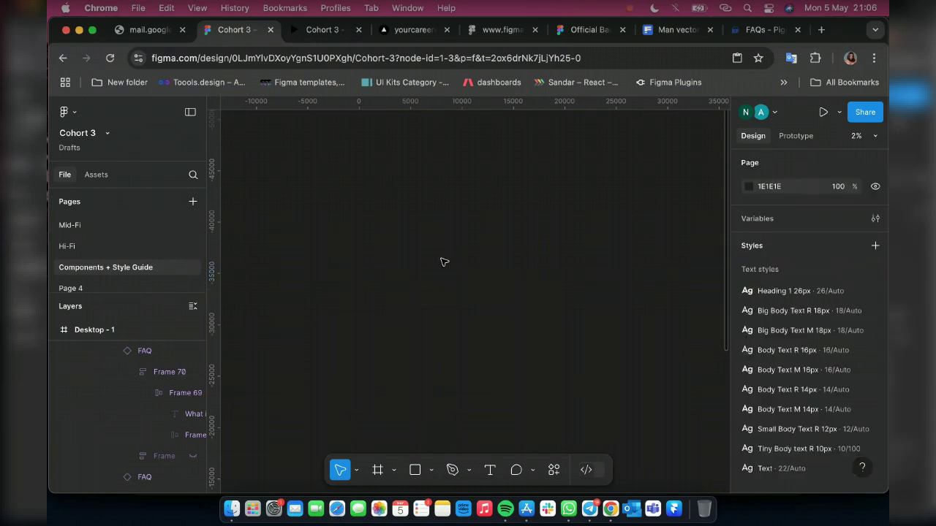
scroll(512, 234, right, 5)
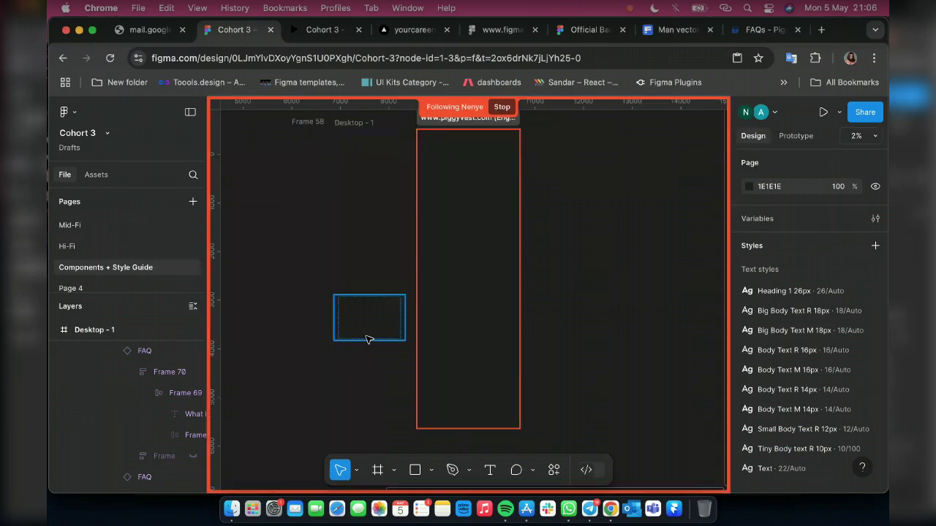
Bring the Desktop - 1 FAQ section back into view and select the Desktop - 1 frame
key(super+shift+backslash)
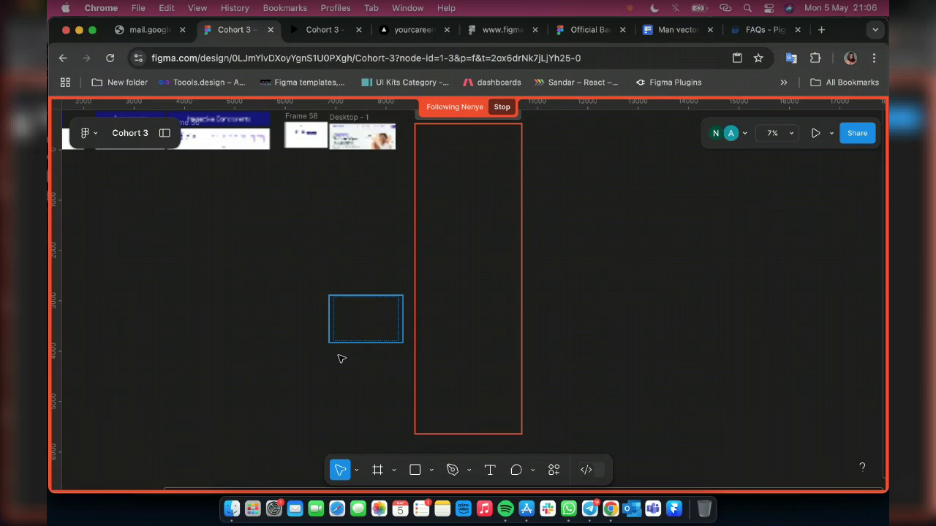
scroll(341, 359, up, 5)
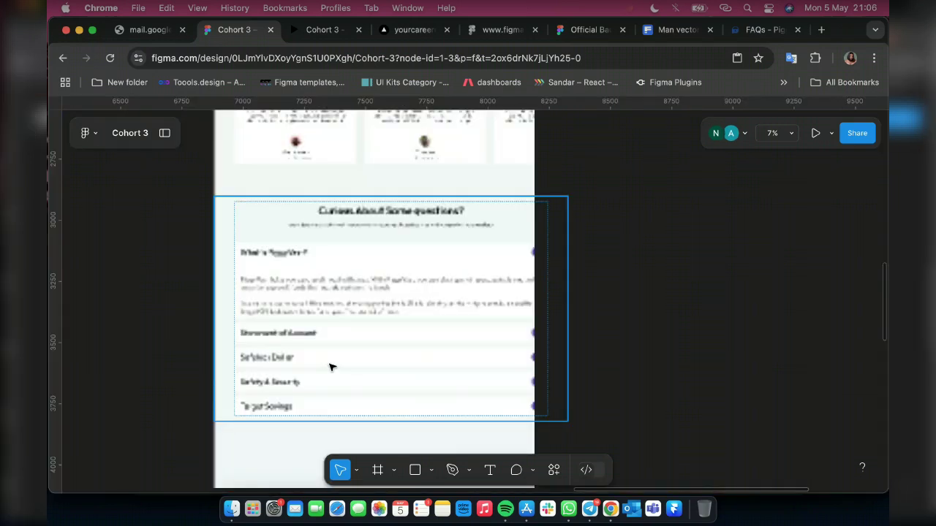
key(super+shift+backslash)
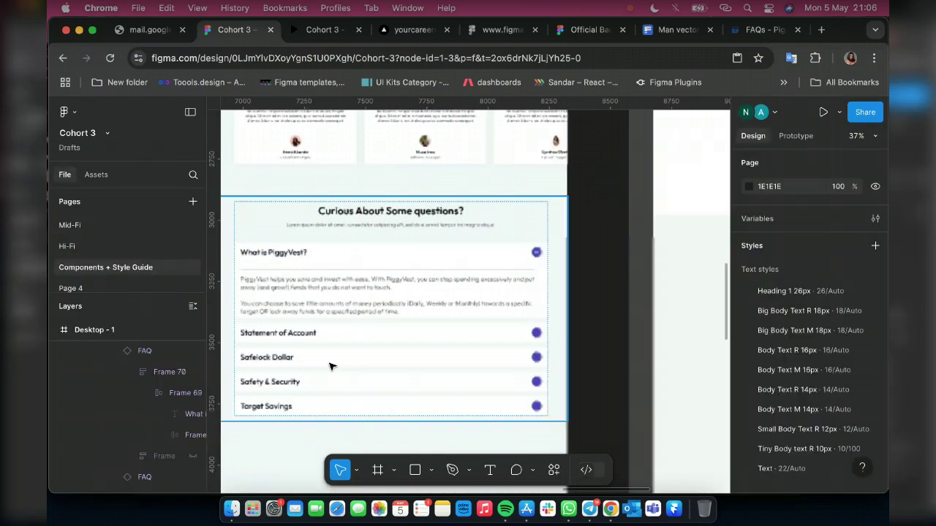
scroll(329, 367, down, 3)
scroll(329, 367, down, 2)
scroll(329, 366, left, 1)
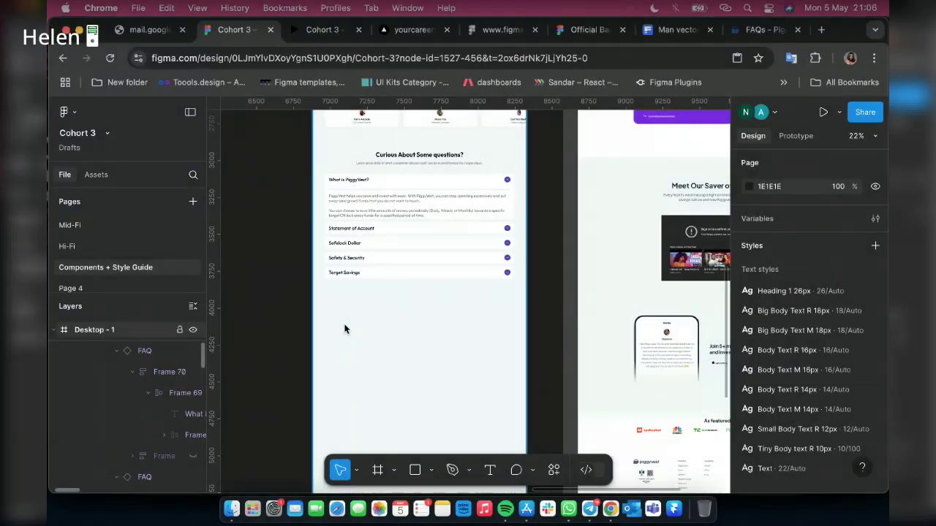
click(345, 329)
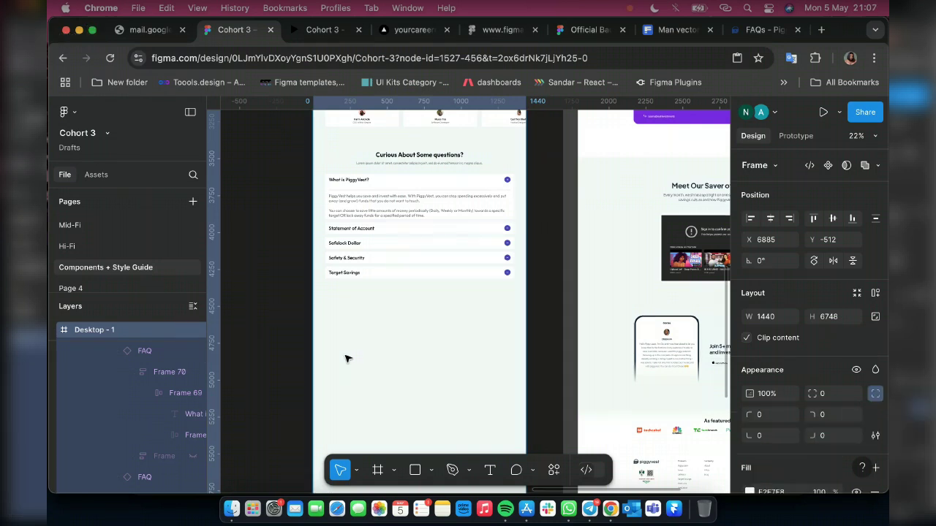
Paste the header row below the FAQ, ungroup it and delete the Get Started button
key(cmd+v)
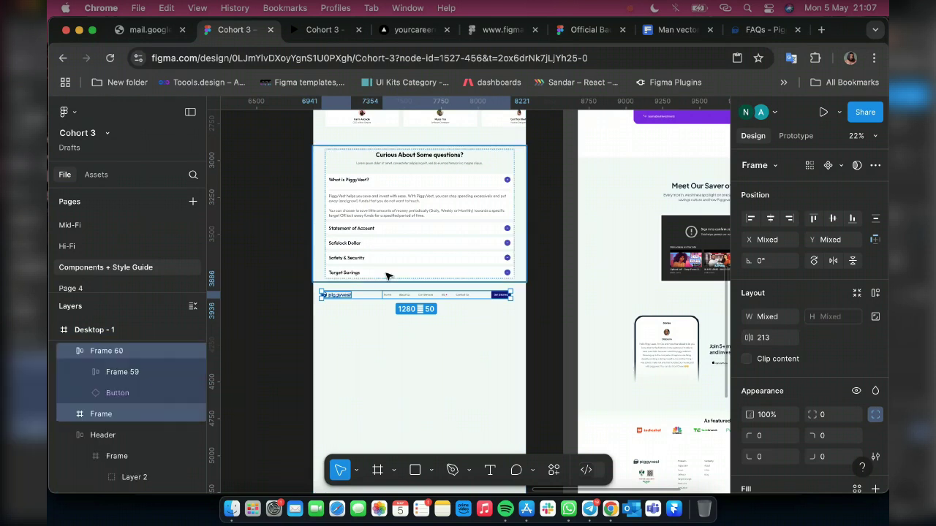
scroll(388, 286, up, 5)
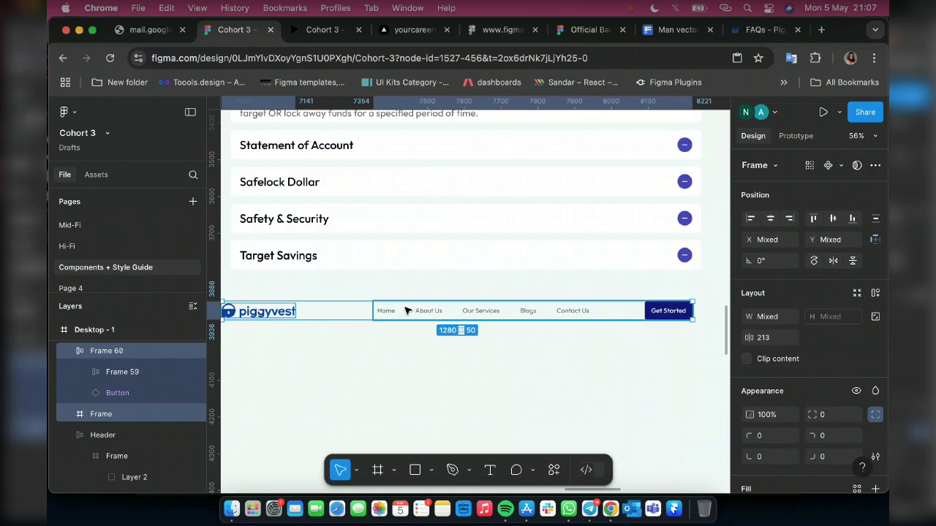
click(407, 311)
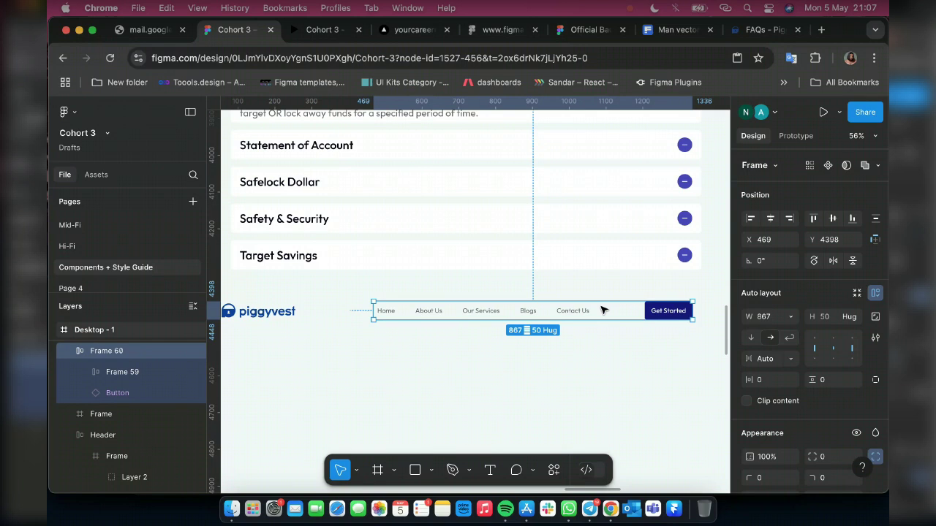
key(super+shift+g)
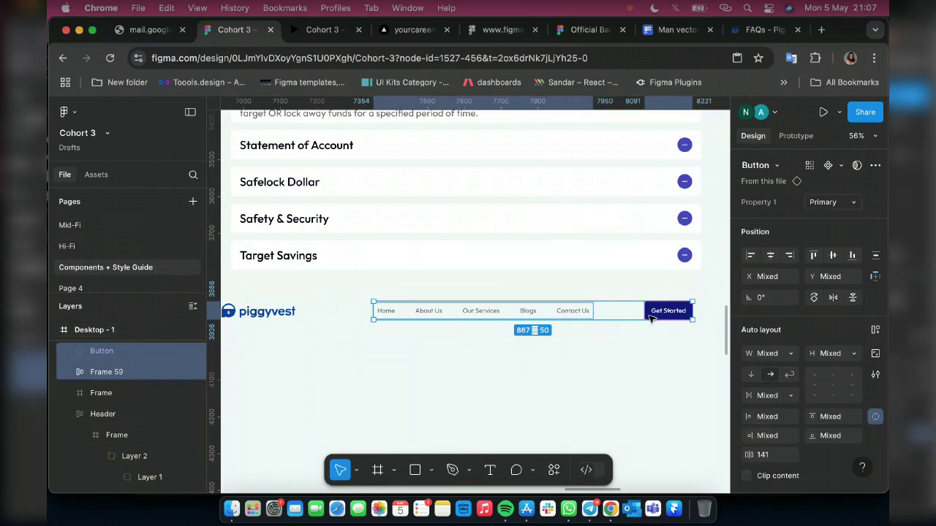
click(651, 318)
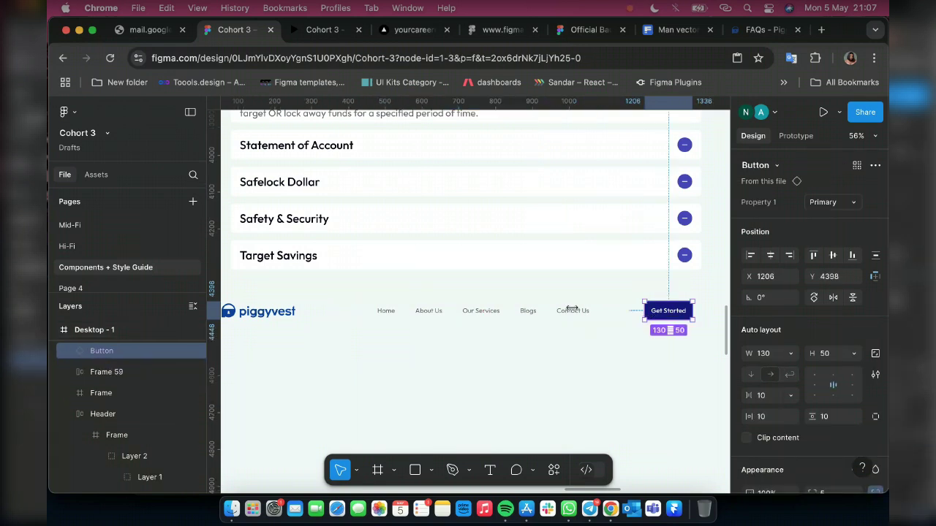
key(Delete)
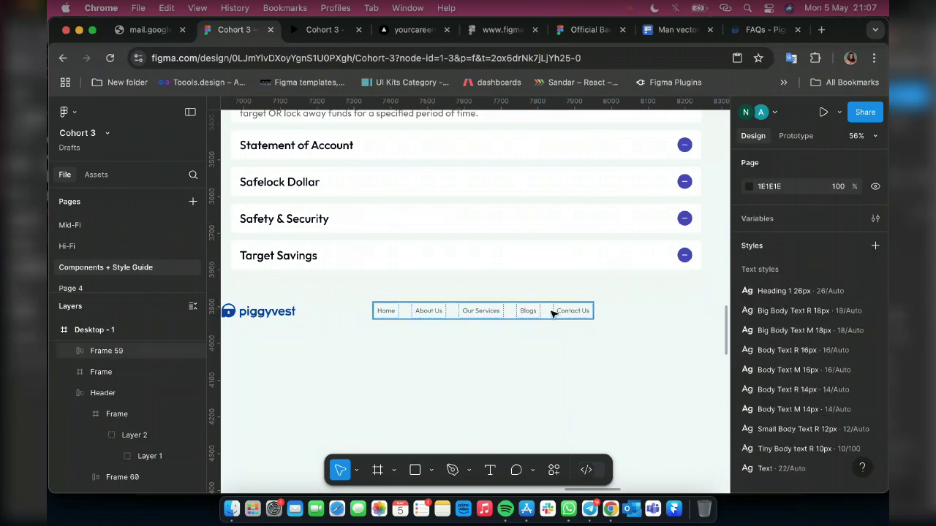
Stack the nav links vertically in a slim column with 15 spacing, aligned top left
click(552, 313)
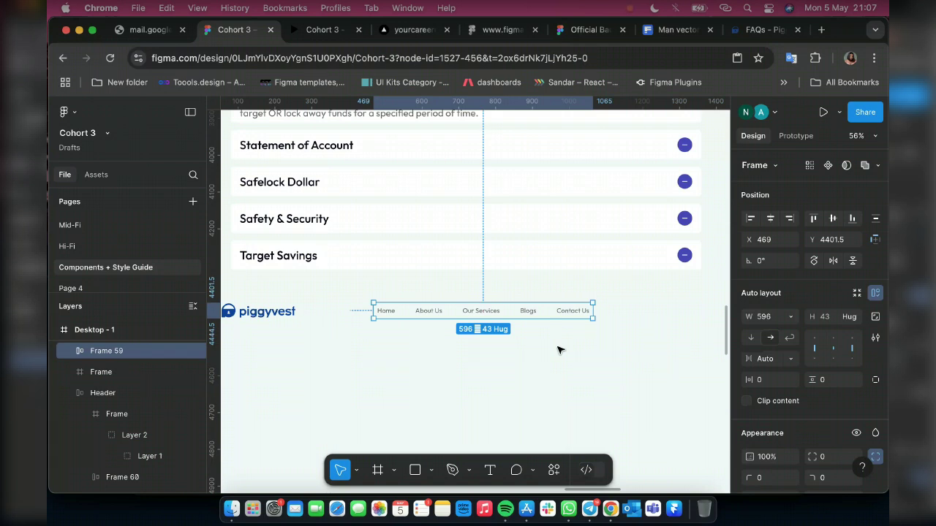
click(751, 338)
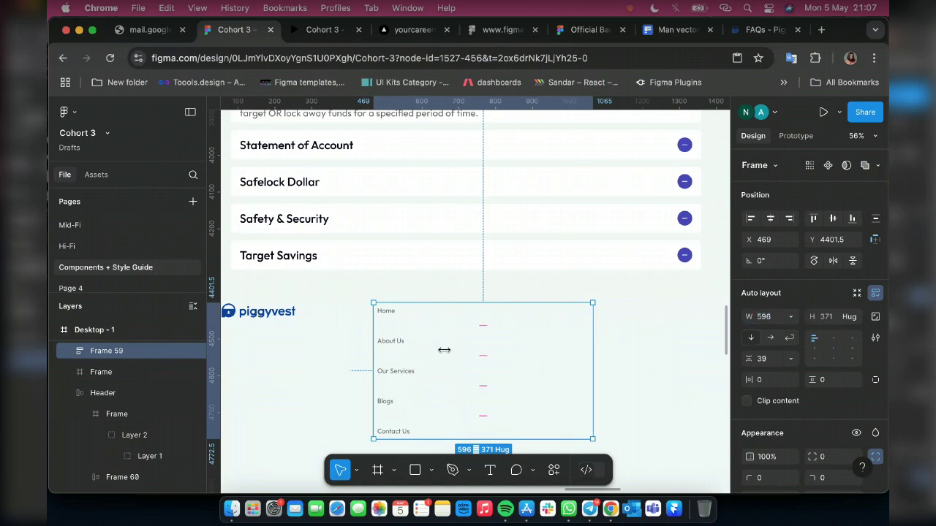
drag(437, 349, 422, 349)
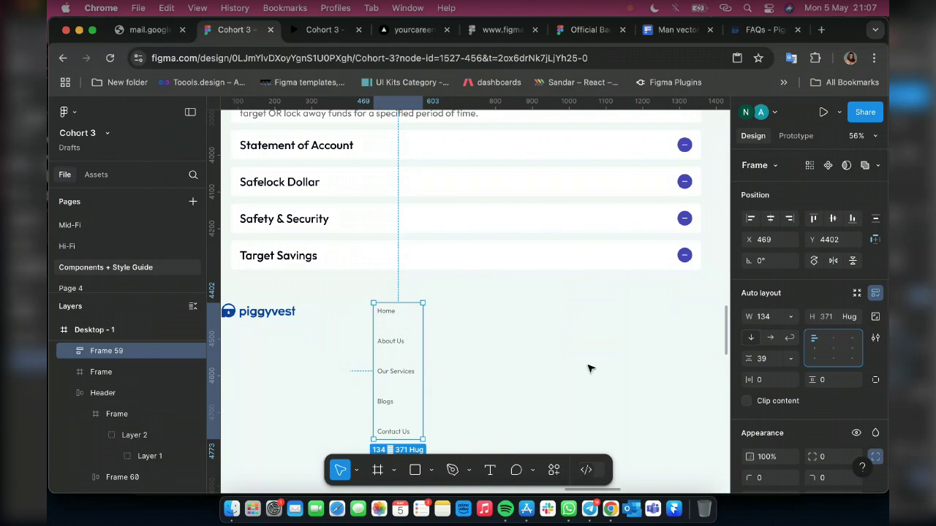
click(835, 340)
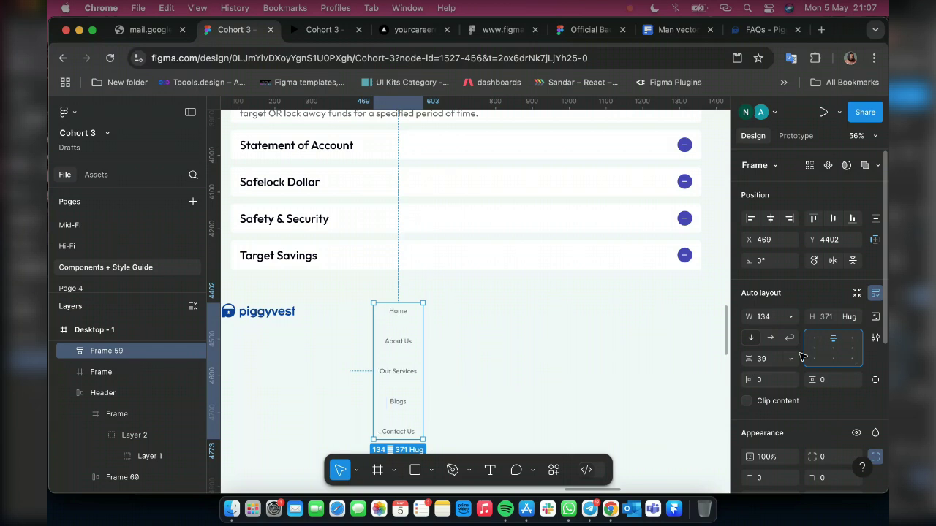
click(762, 359)
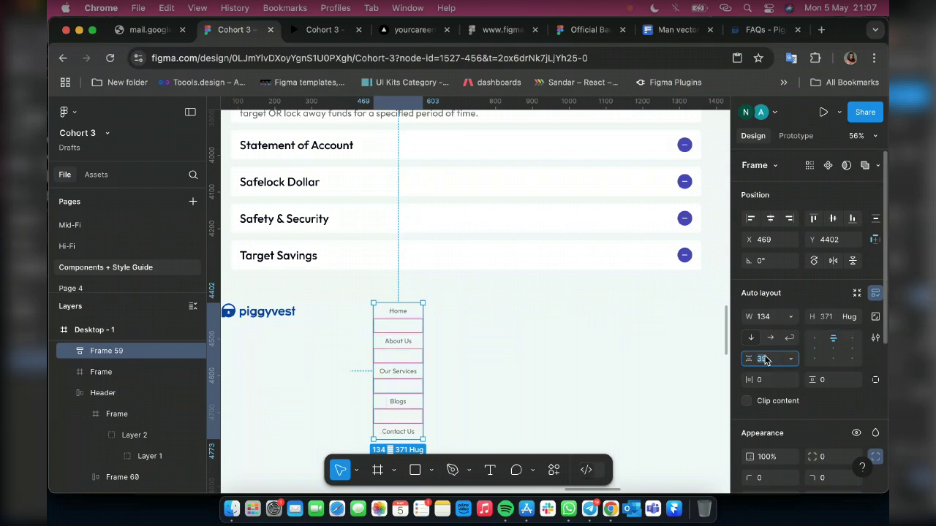
text(15)
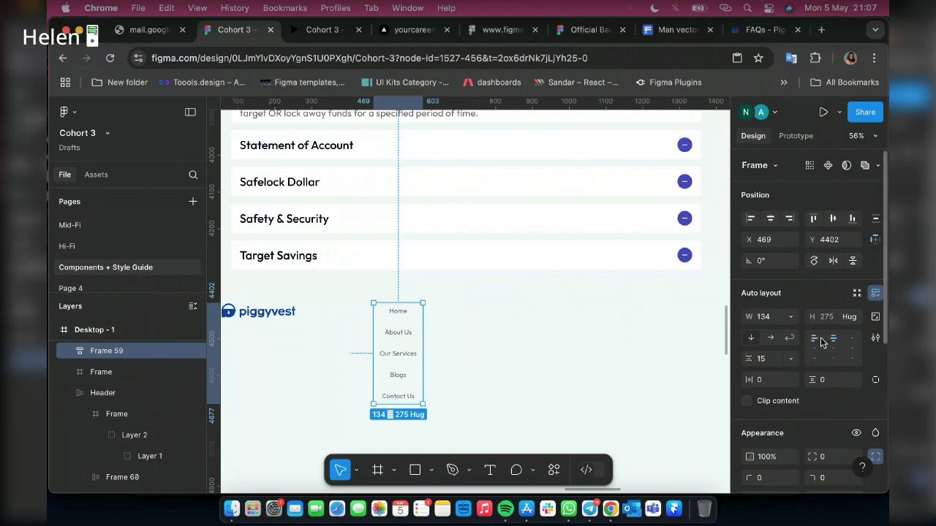
click(764, 29)
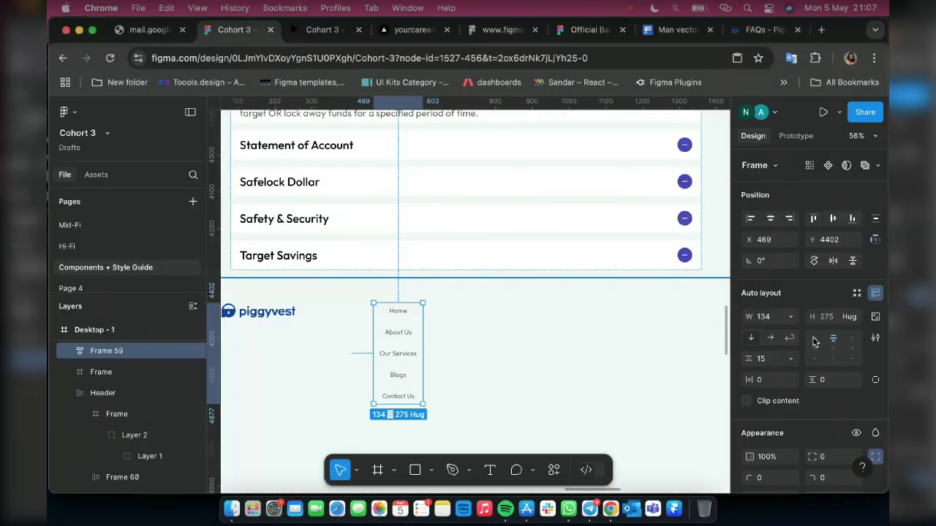
click(814, 339)
Copy the opening paragraph of the What is PiggyVest? answer and paste it onto the Desktop - 1 frame
scroll(439, 344, left, 3)
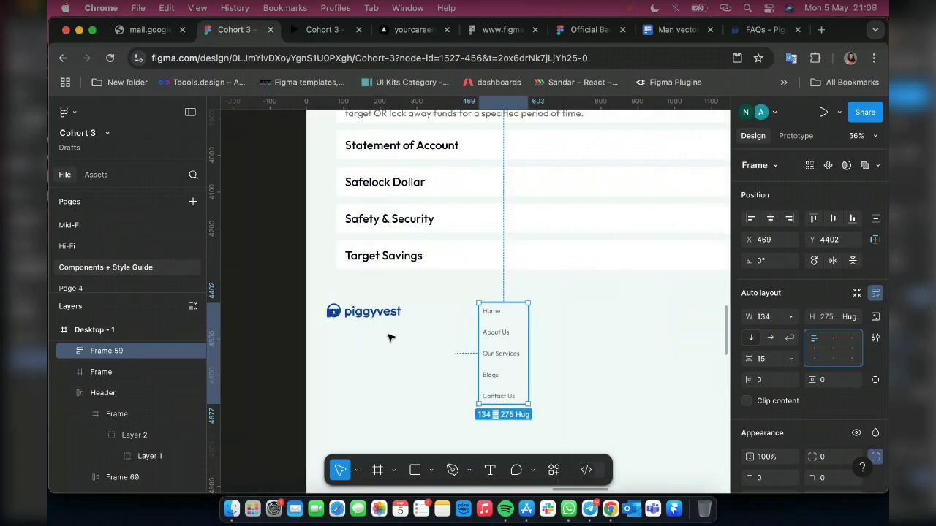
key(t)
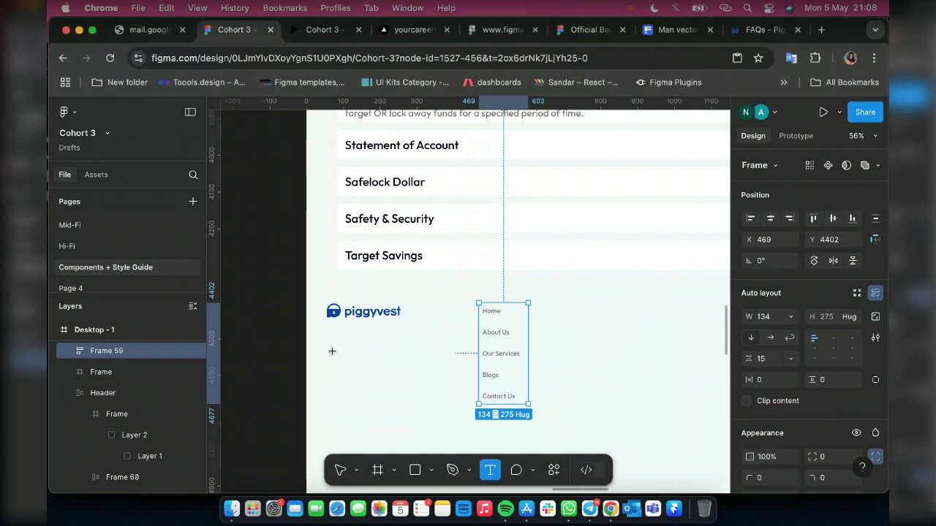
click(461, 368)
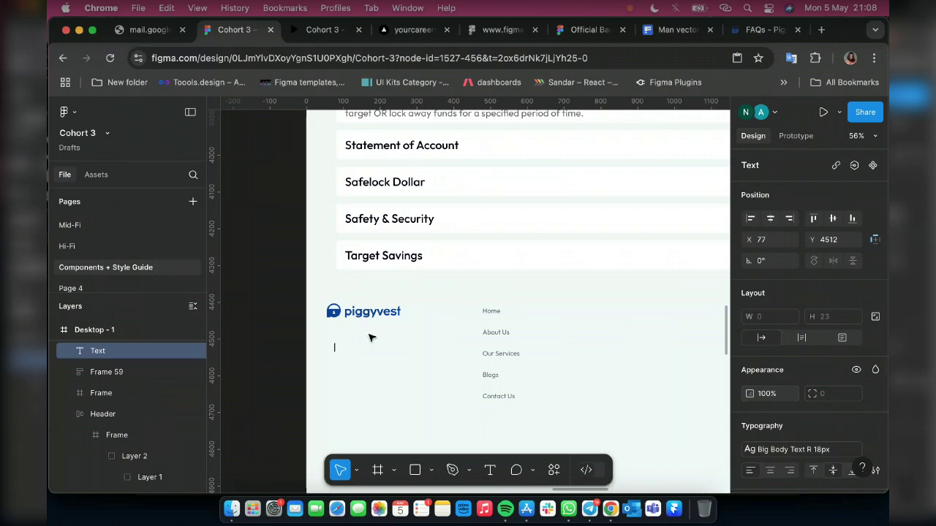
scroll(462, 340, up, 3)
scroll(462, 340, up, 3)
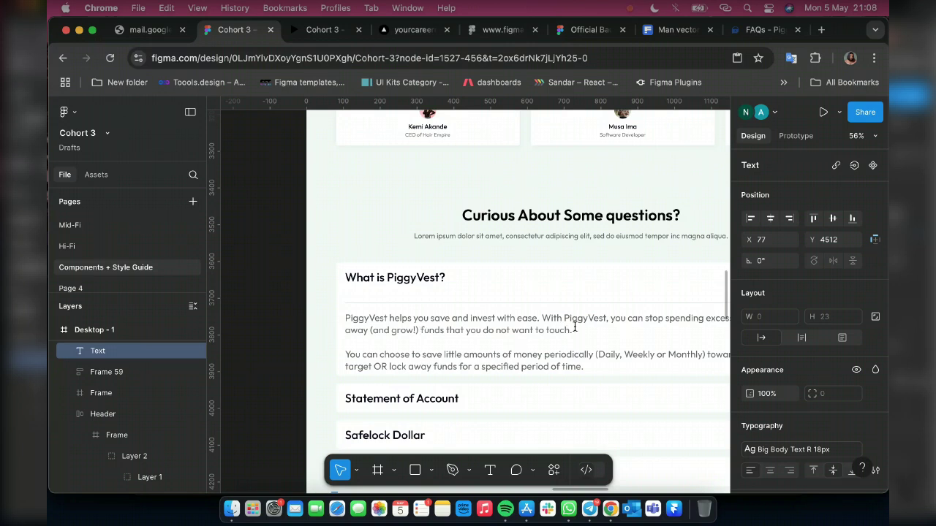
click(574, 327)
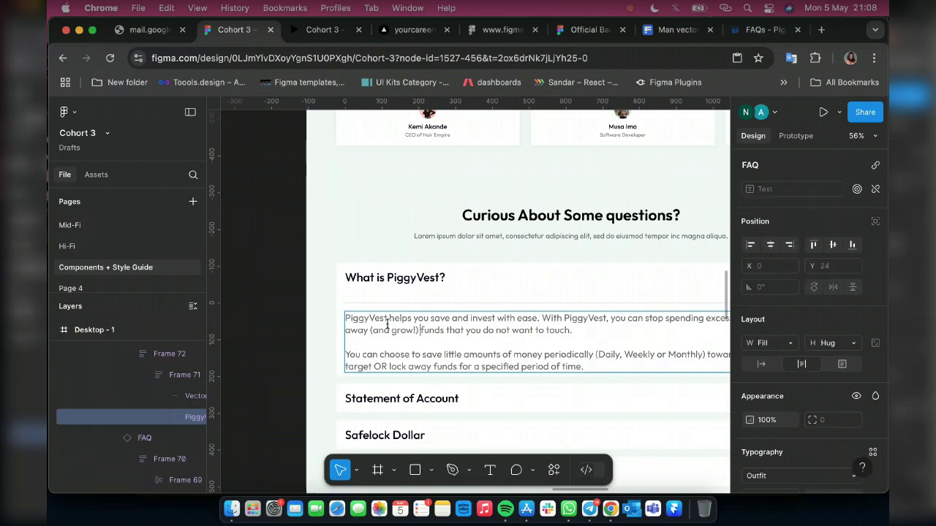
triple_click(345, 318)
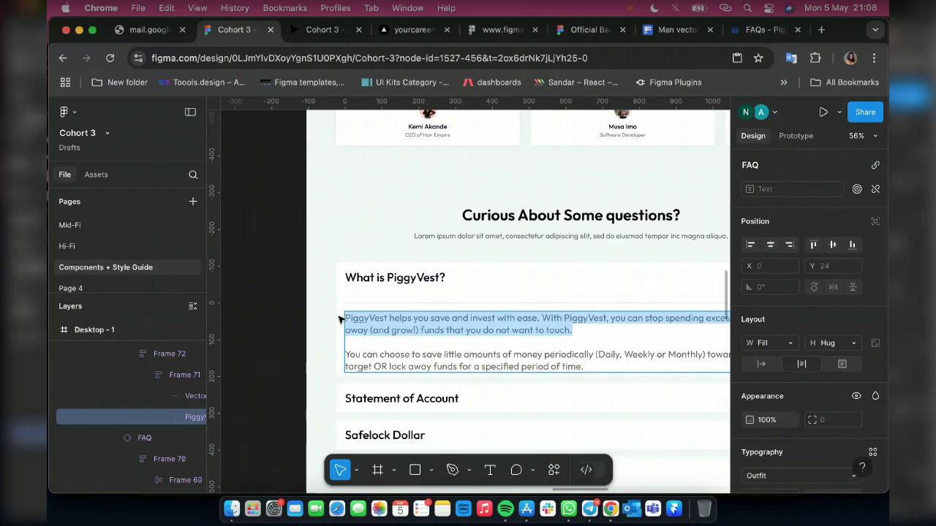
scroll(341, 318, down, 15)
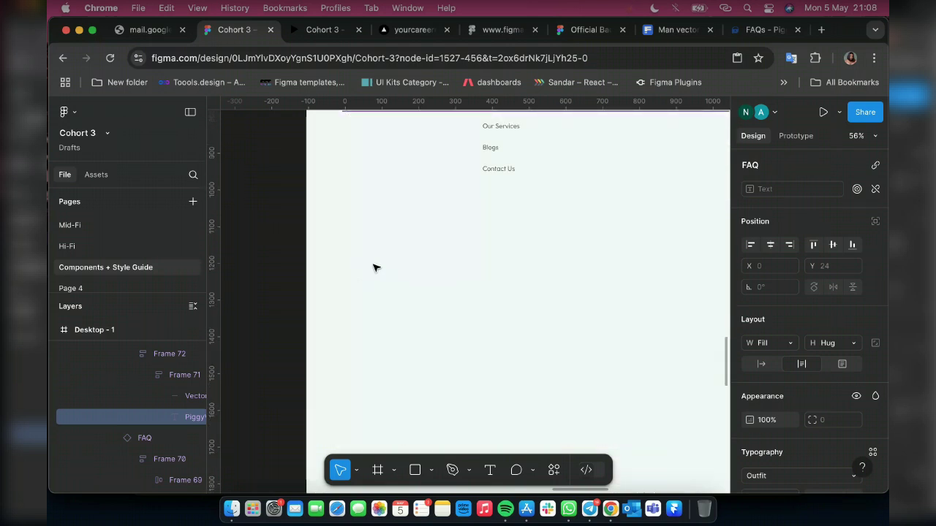
scroll(348, 238, up, 3)
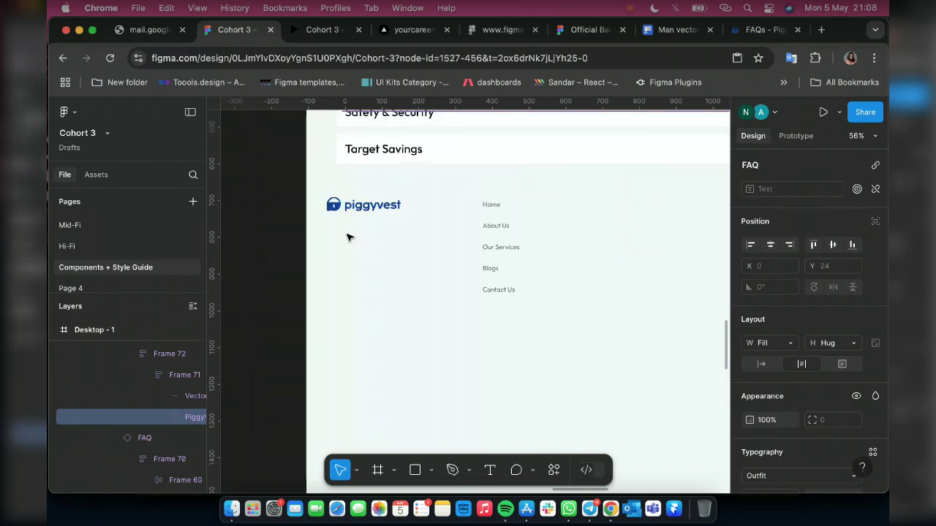
click(340, 254)
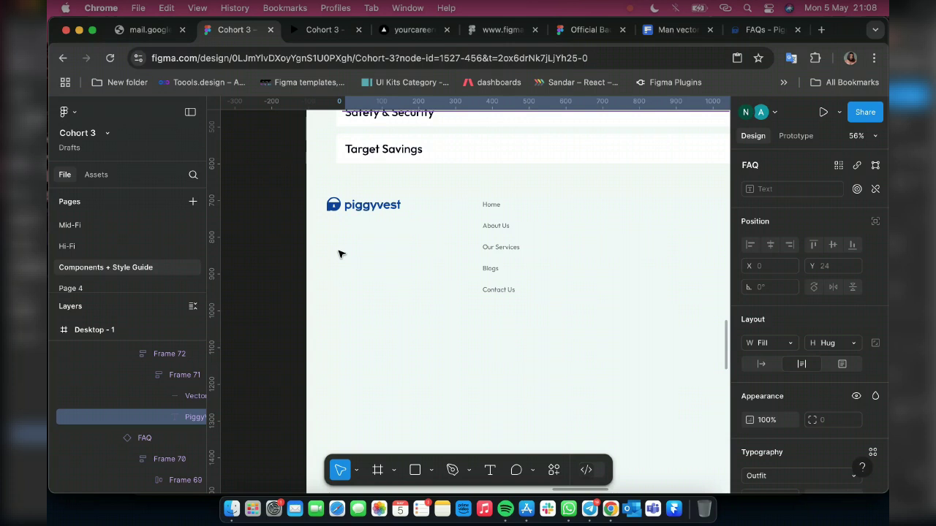
key(super+z)
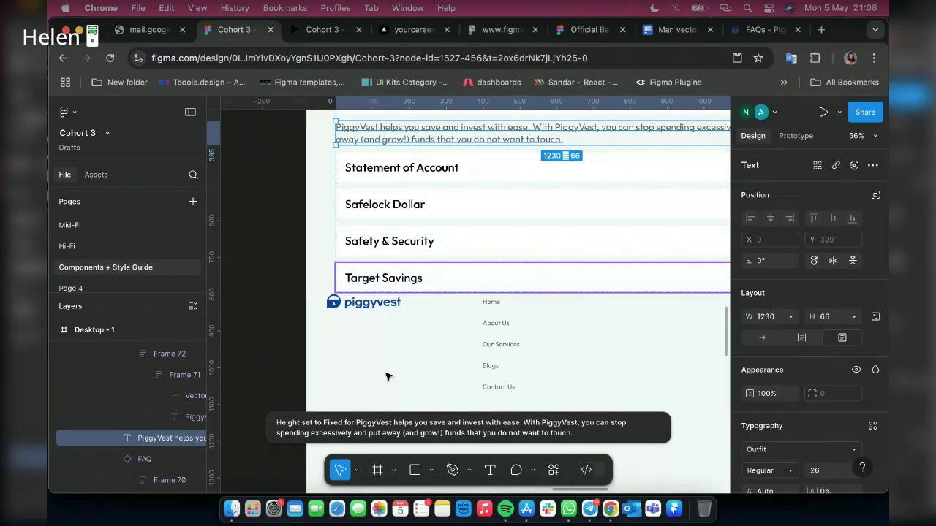
Move the pasted paragraph into the footer and give it the Body Text R 16px style, 288 wide
drag(388, 376, 397, 351)
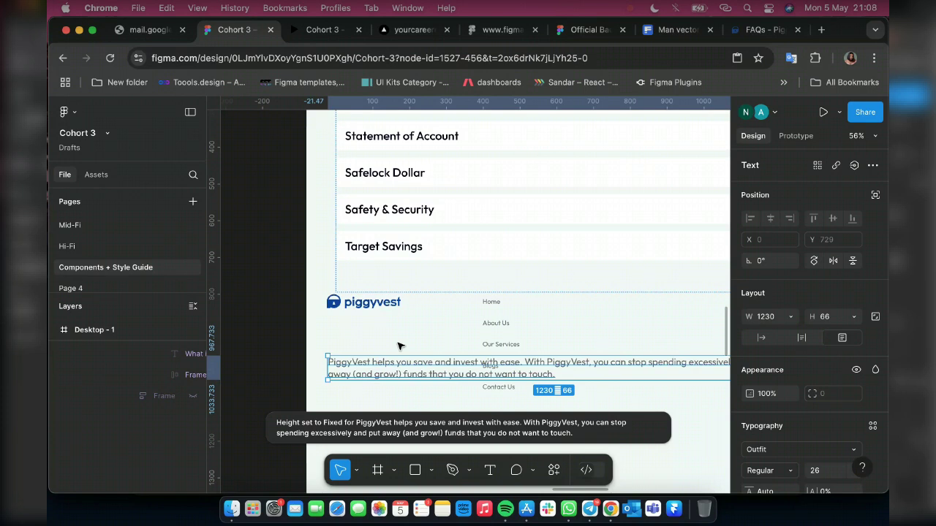
mouse_move(400, 345)
mouse_down()
mouse_move(373, 338)
mouse_move(401, 343)
mouse_up()
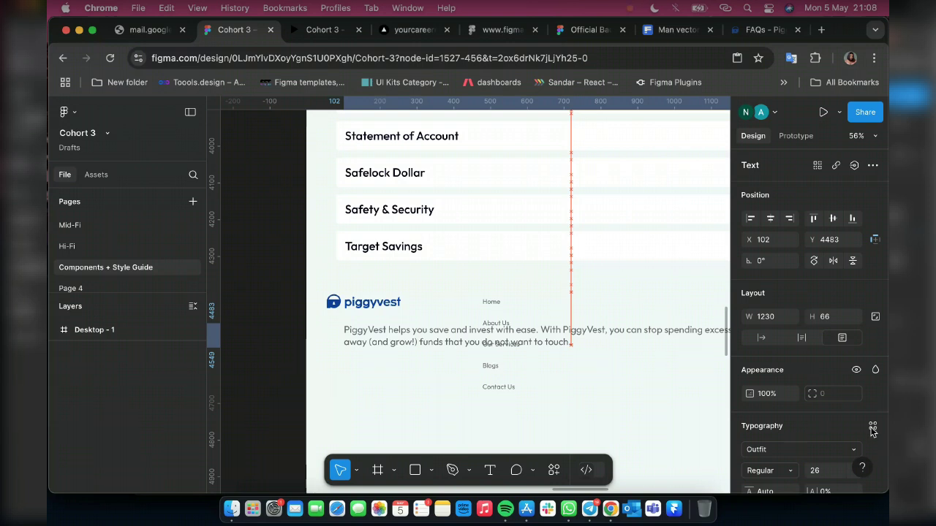
scroll(872, 431, down, 1)
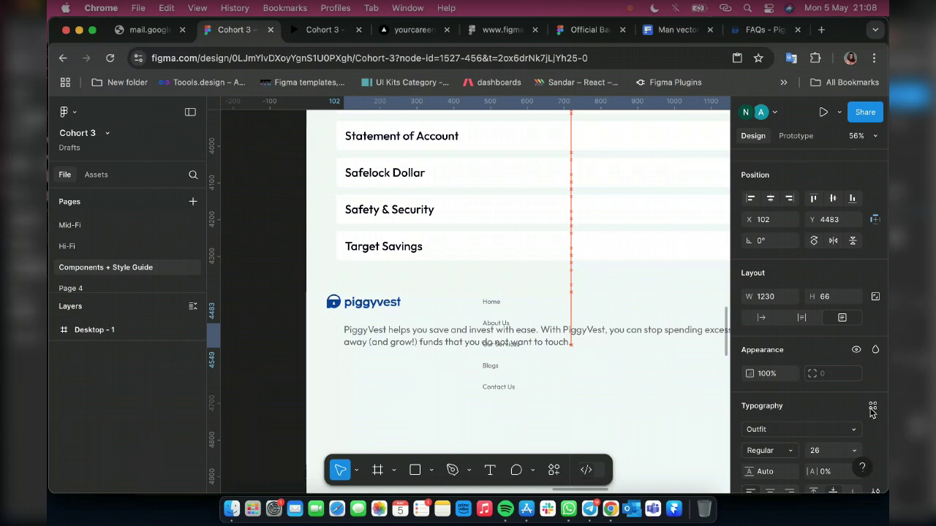
click(872, 408)
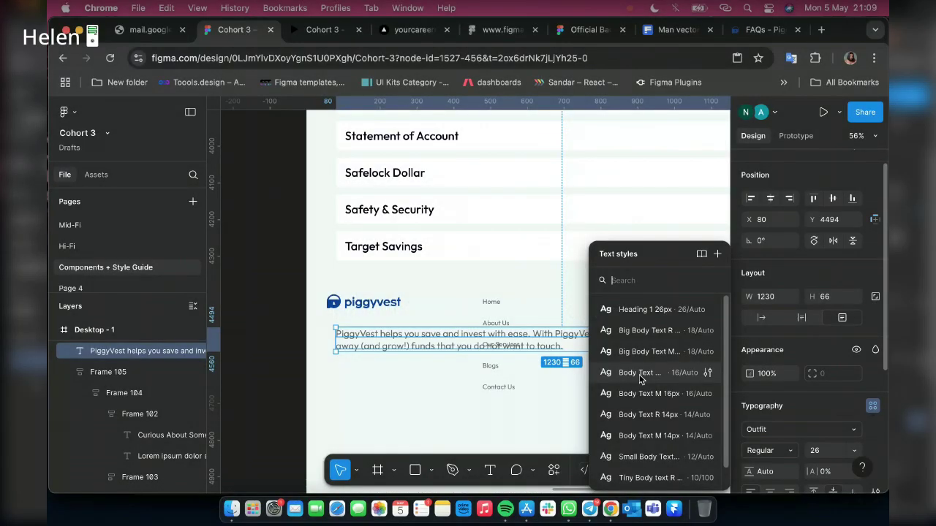
click(629, 374)
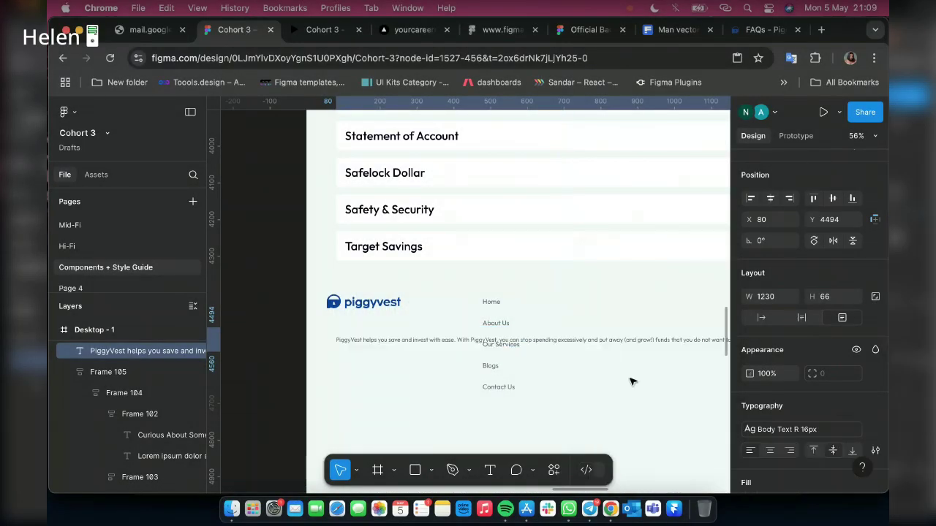
scroll(658, 338, right, 5)
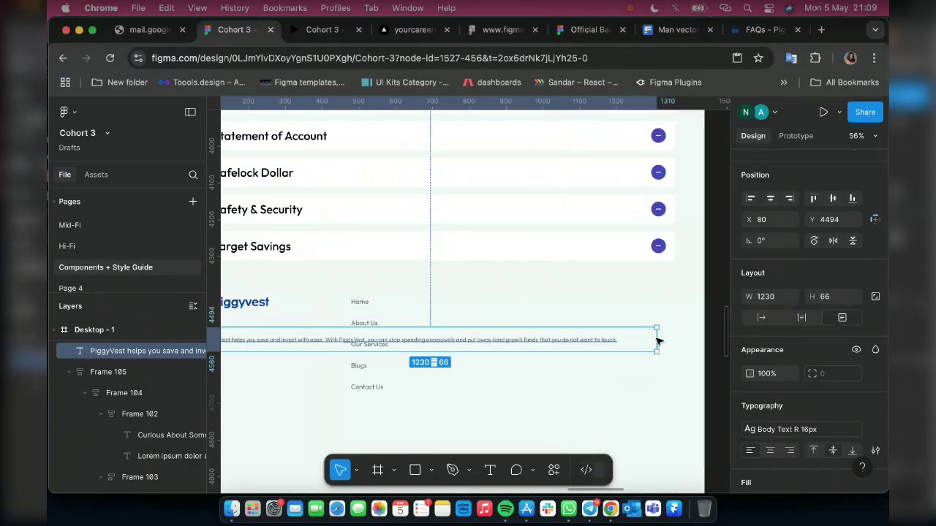
double_click(657, 341)
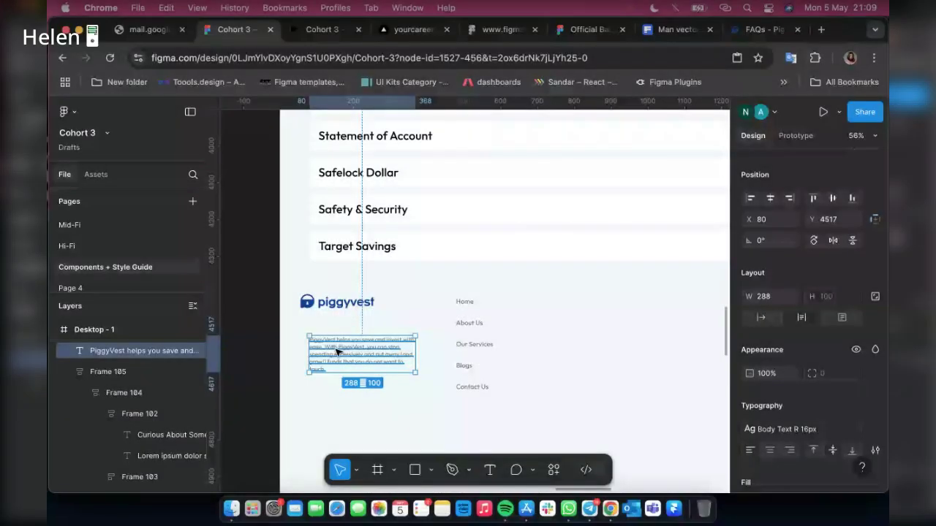
Stack the piggyvest logo above the paragraph in an auto layout frame
scroll(336, 352, up, 2)
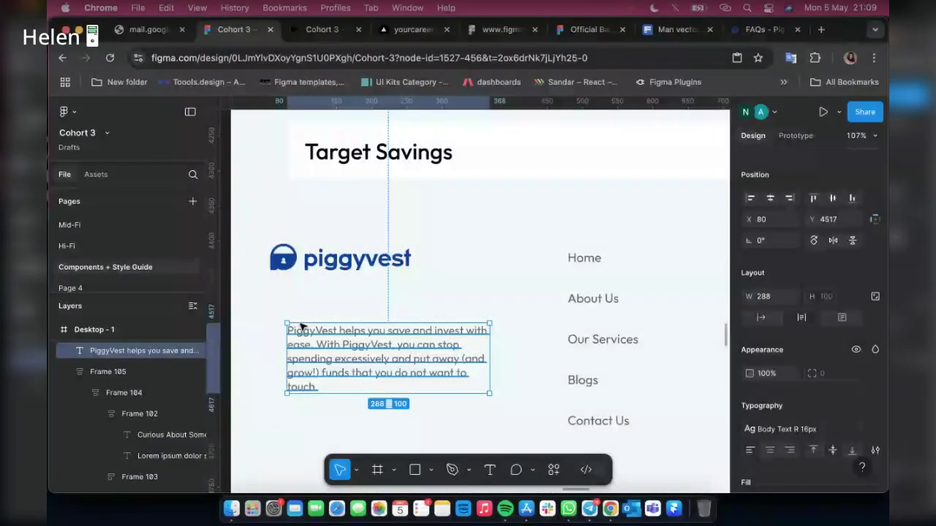
drag(301, 326, 308, 317)
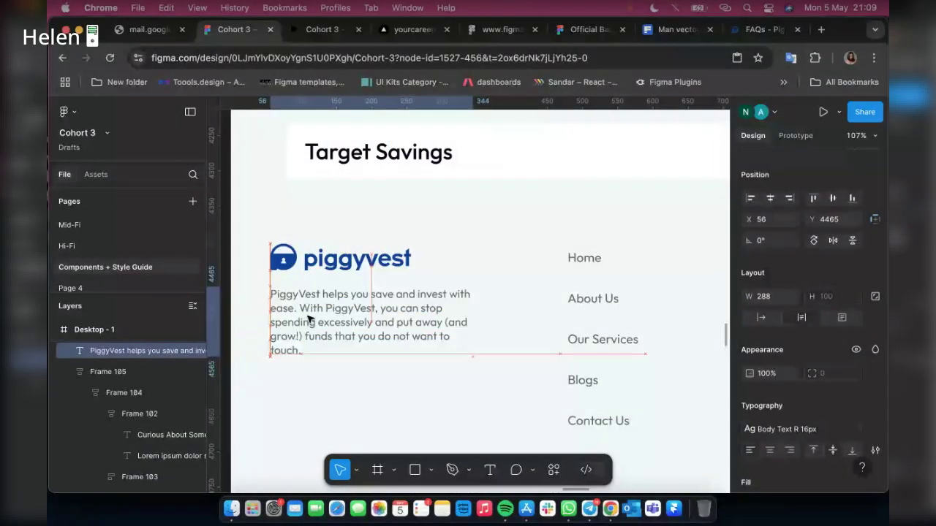
drag(397, 268, 380, 265)
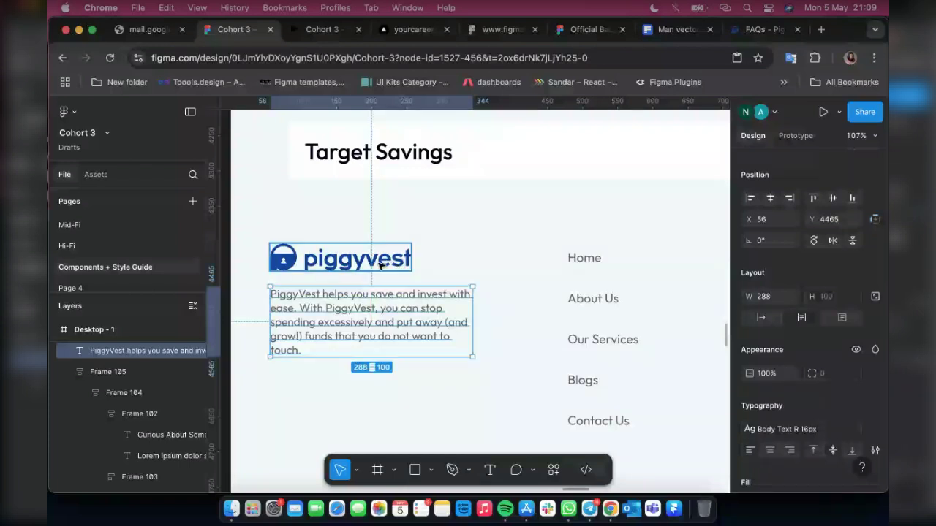
shift+click(380, 266)
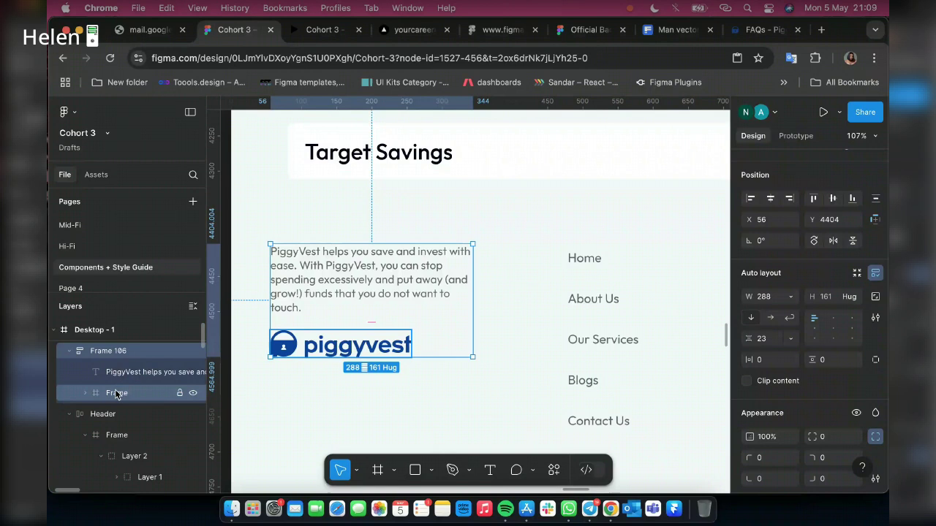
click(114, 393)
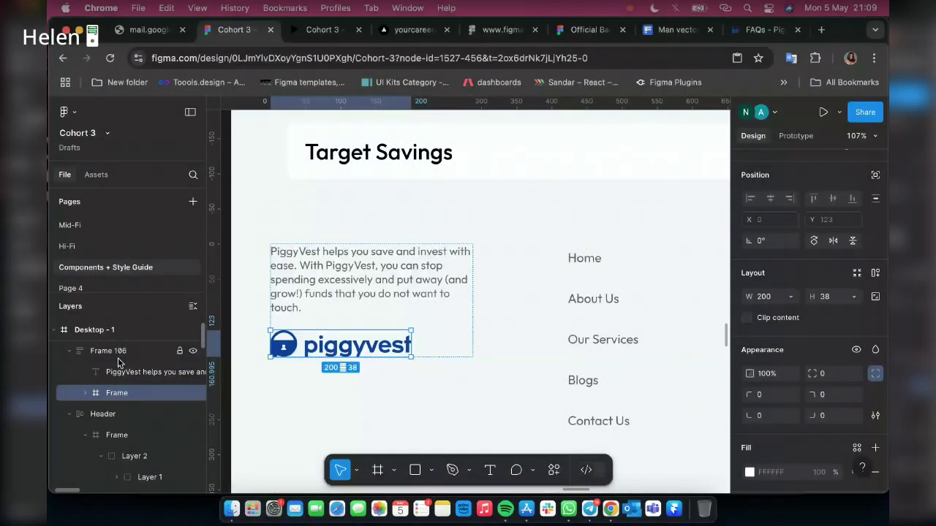
key(Up)
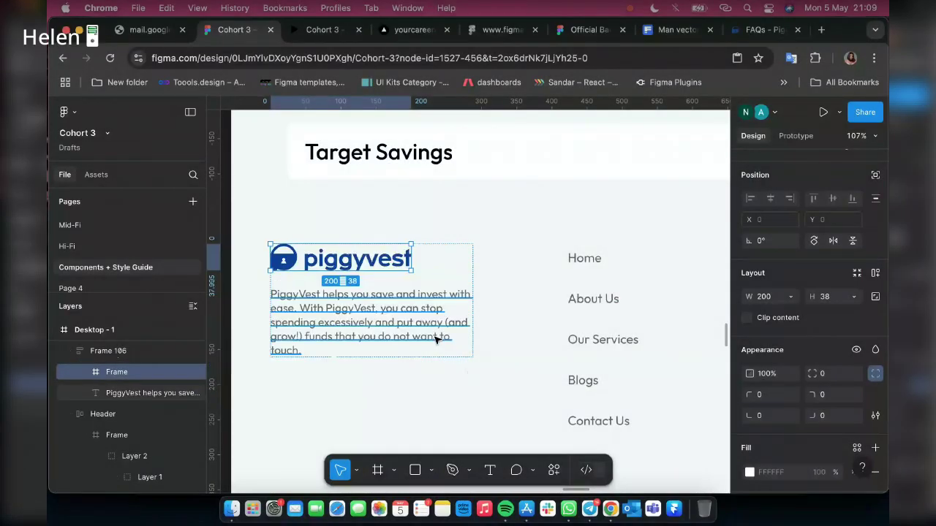
scroll(283, 328, right, 3)
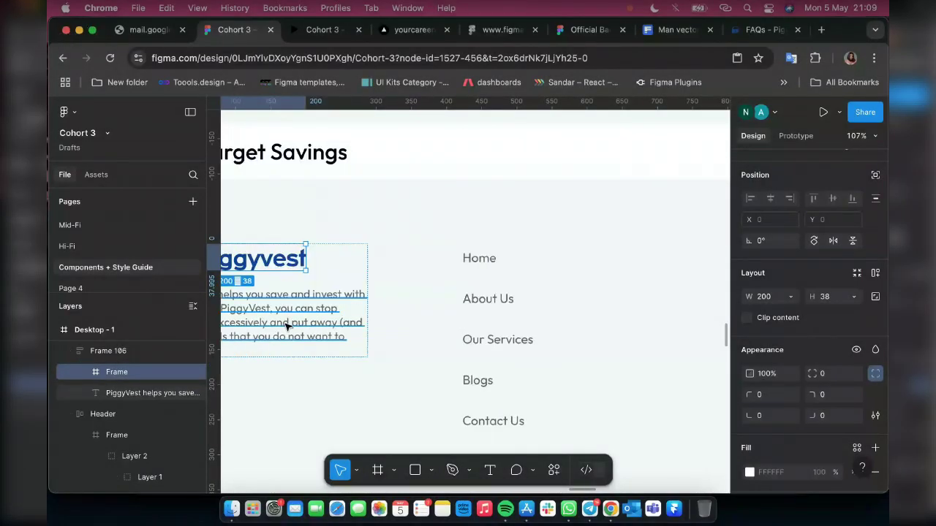
click(287, 326)
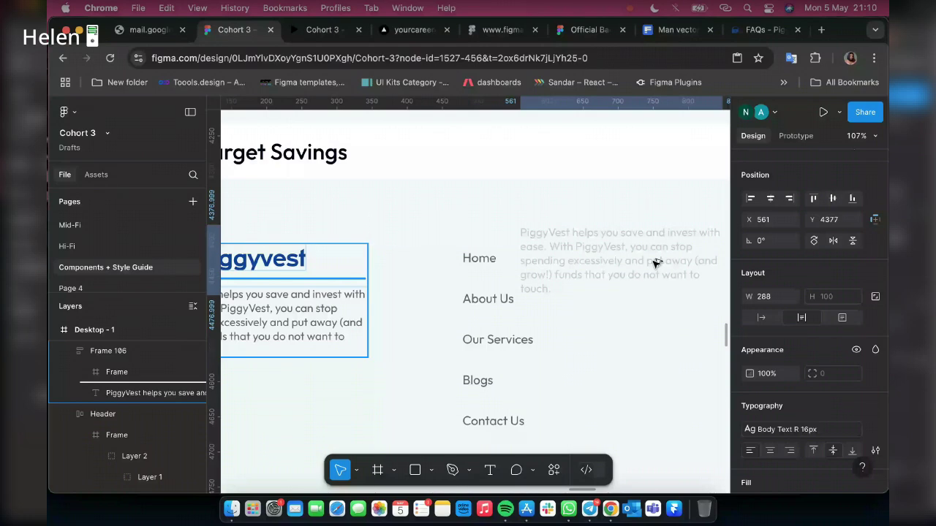
Place a copy of the paragraph beside the nav links, detach its style and set it to 20 SemiBold
mouse_move(656, 263)
mouse_down()
mouse_move(606, 256)
mouse_move(684, 274)
mouse_move(668, 259)
mouse_move(655, 263)
mouse_up()
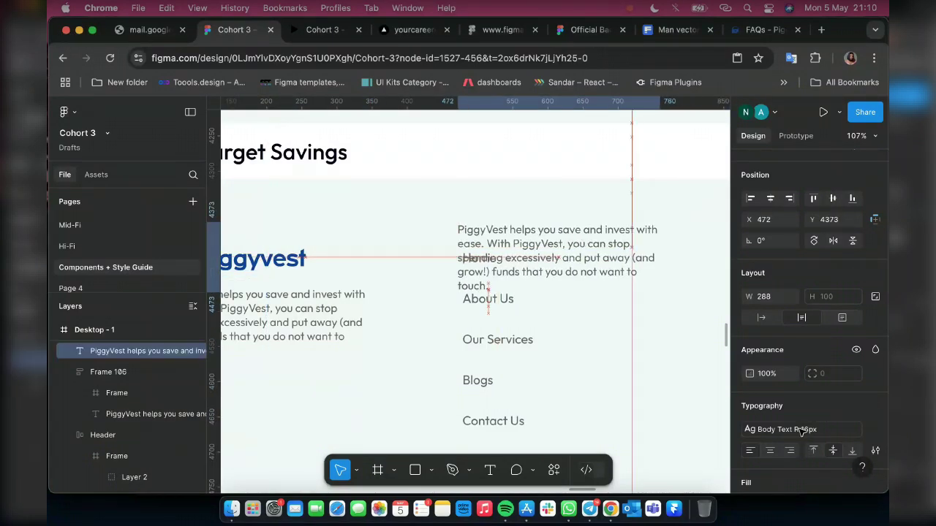
click(751, 429)
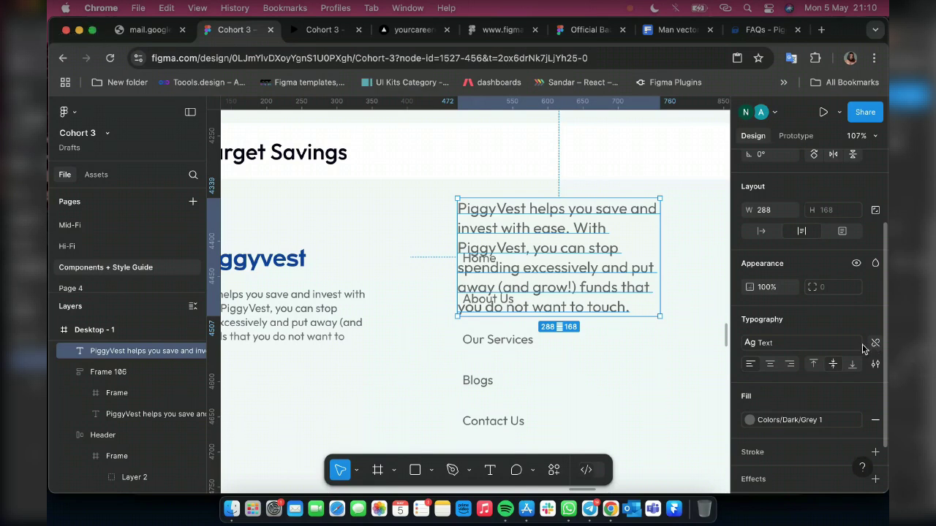
click(874, 344)
click(818, 364)
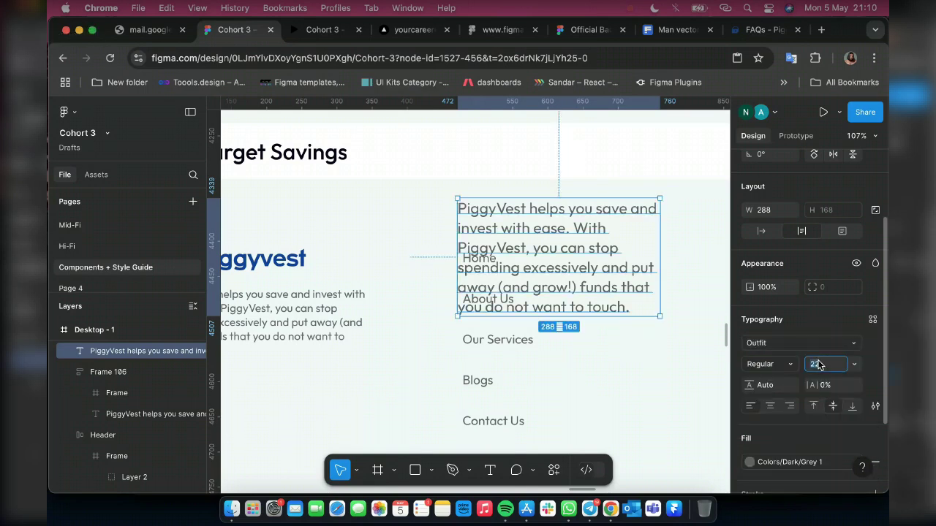
text(2)
key(Return)
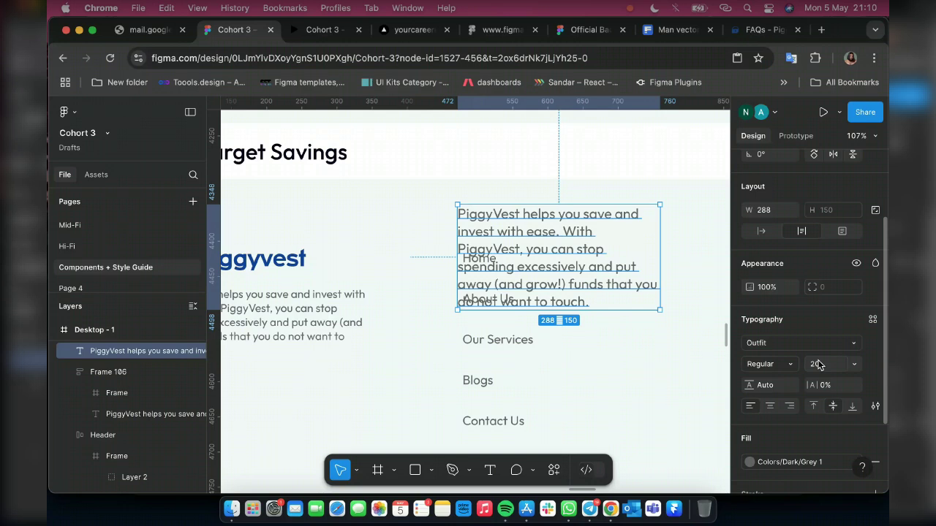
click(773, 369)
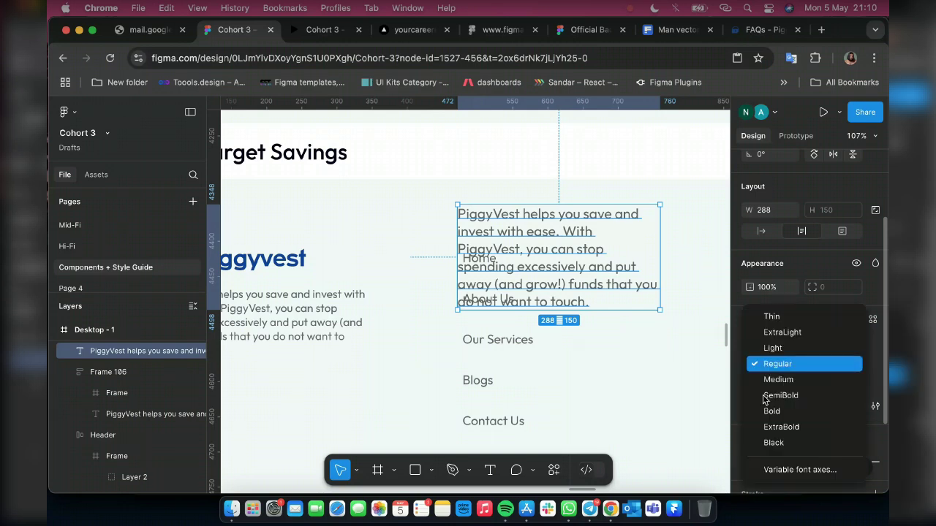
key(Return)
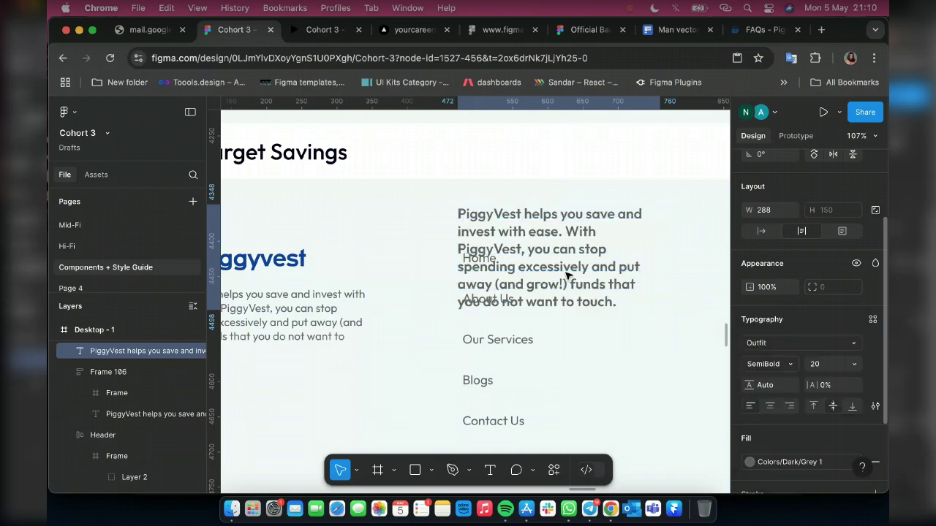
Replace the copied paragraph's text with 'Informations'
double_click(565, 272)
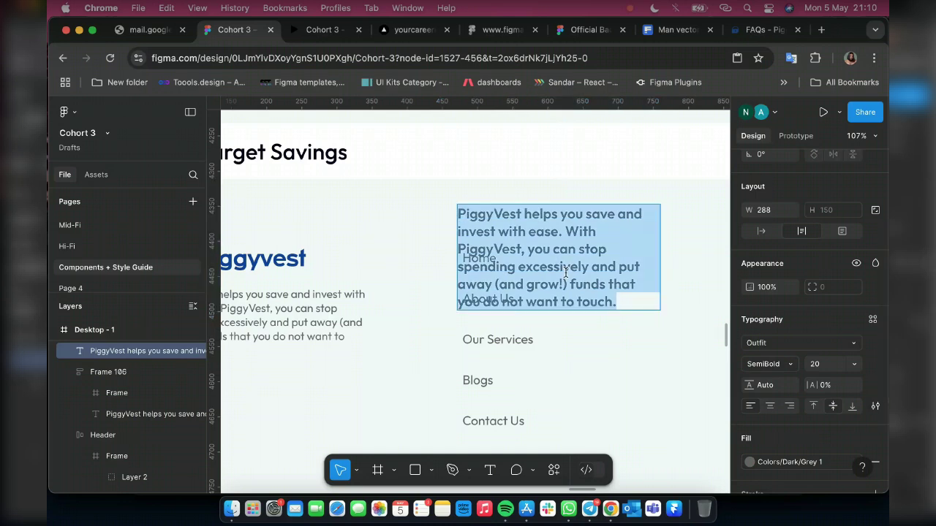
key(BackSpace)
text(Info)
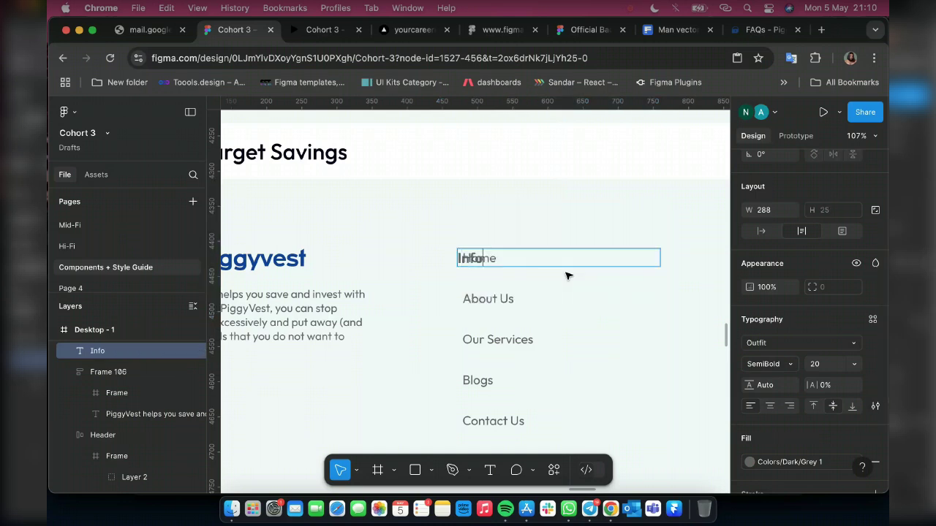
text(rmation)
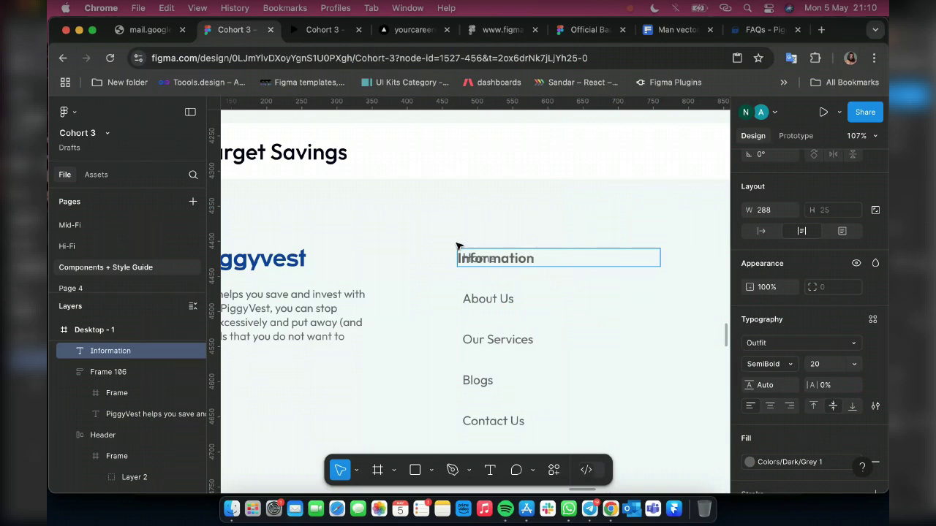
text(s)
key(Escape)
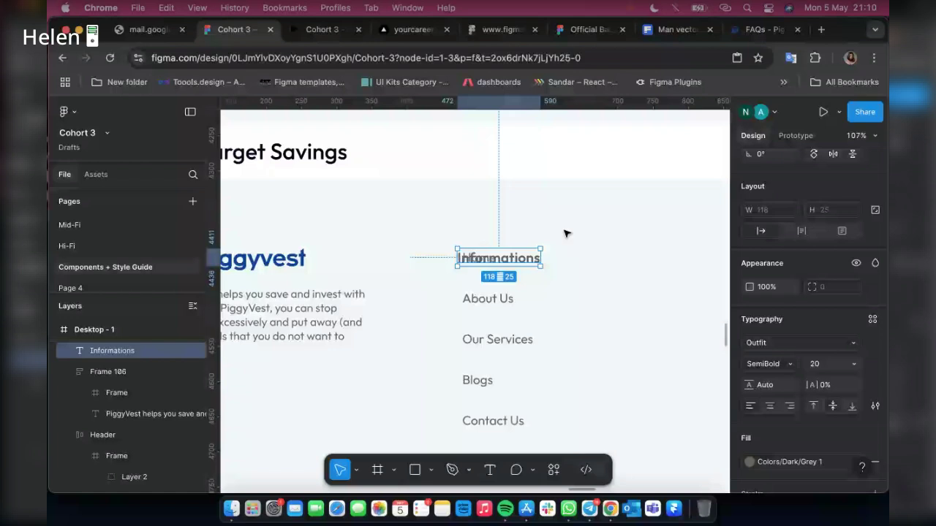
click(565, 234)
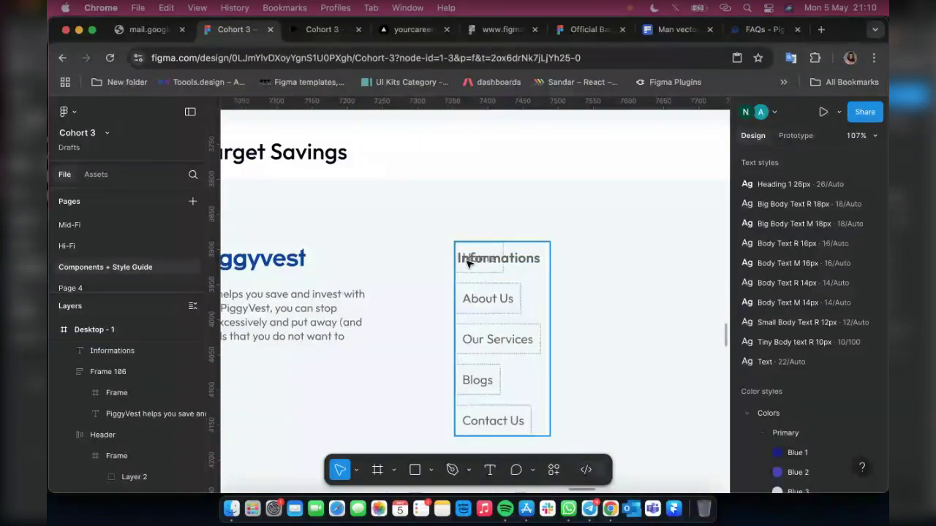
click(531, 261)
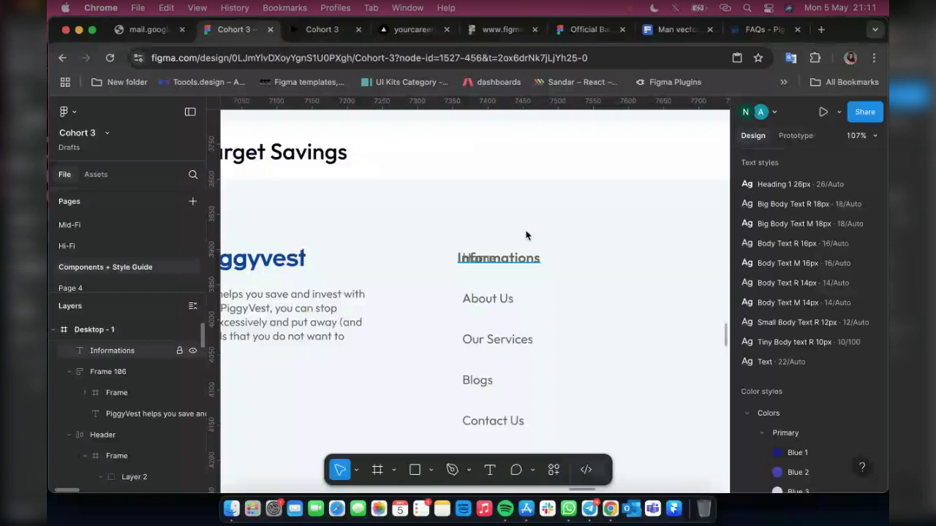
click(521, 259)
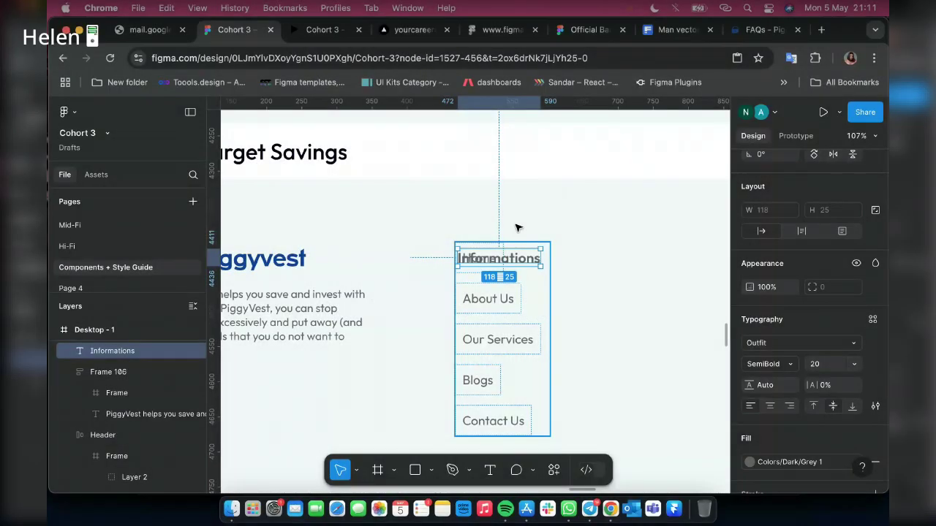
Move the Informations heading above the Home link and set its font size to 22
drag(516, 262, 516, 231)
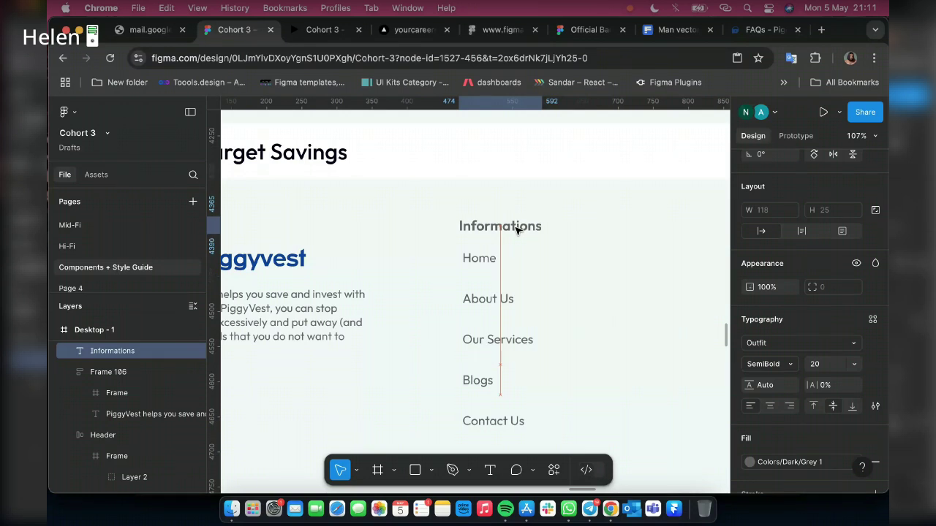
click(829, 369)
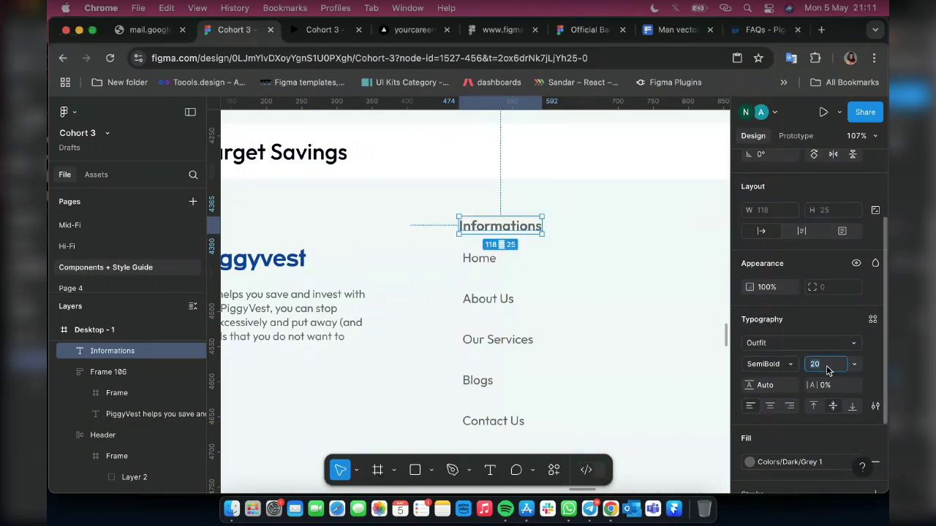
text(22)
key(Return)
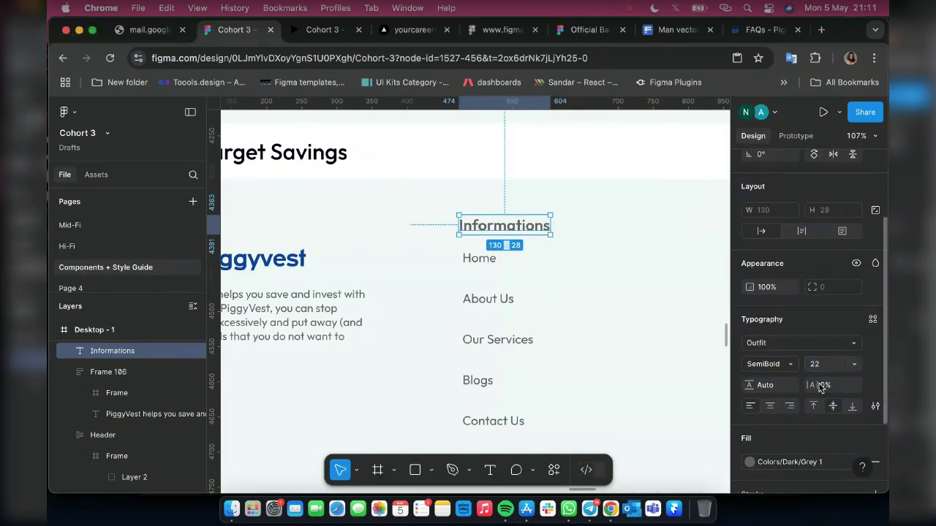
click(750, 462)
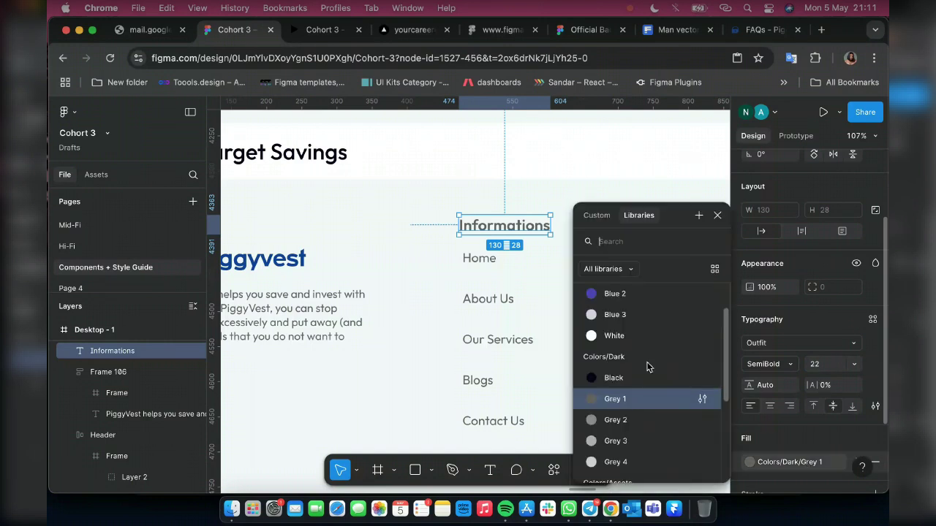
Tighten the auto layout gap between the Home-to-Contact Us links
click(538, 398)
scroll(559, 398, down, 1)
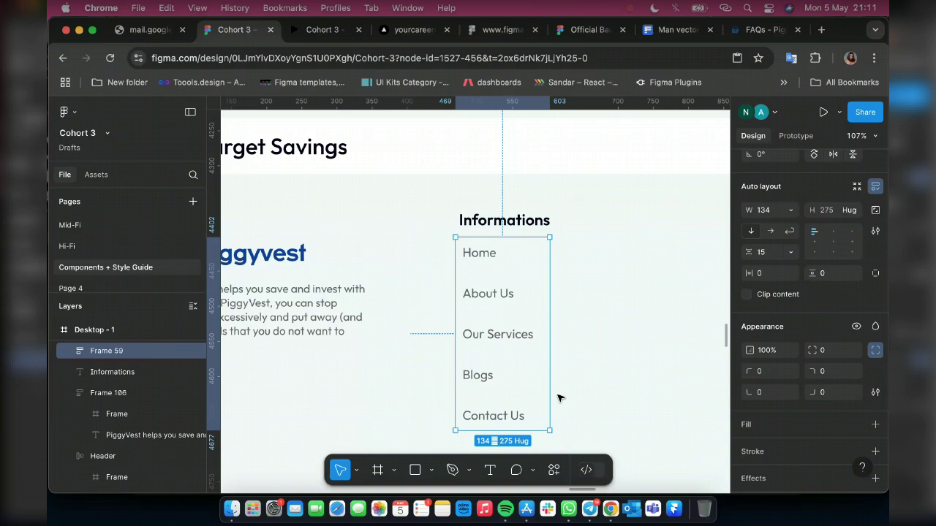
click(766, 255)
text(5)
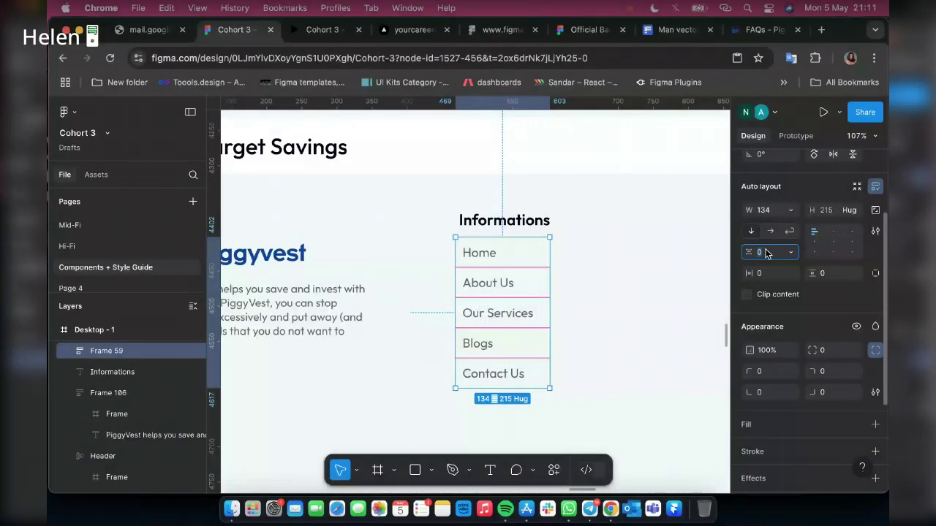
text(-2)
key(Return)
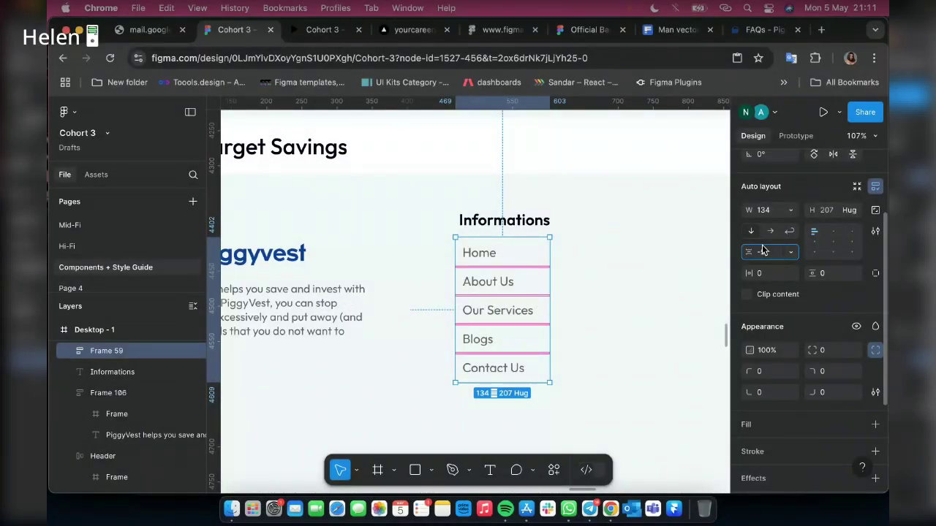
key(Return)
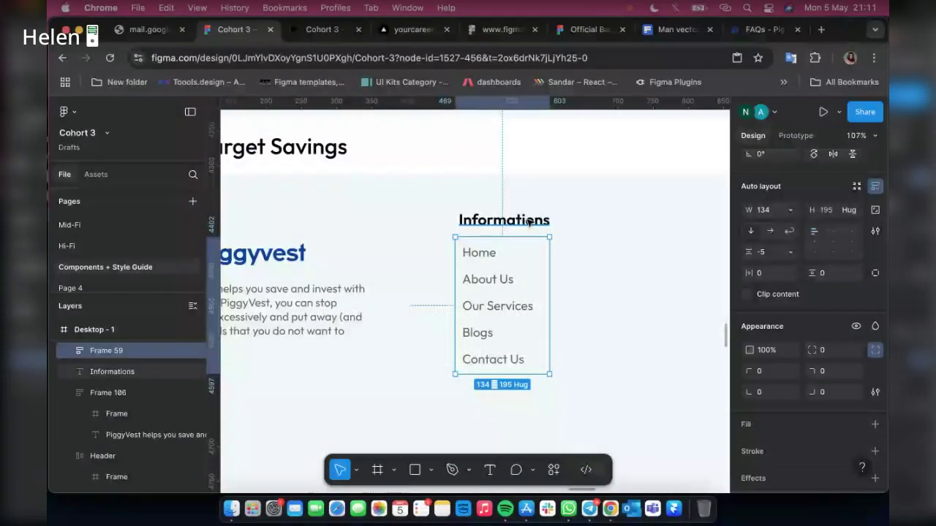
Combine the Informations heading and the links into one auto layout column
shift+click(528, 221)
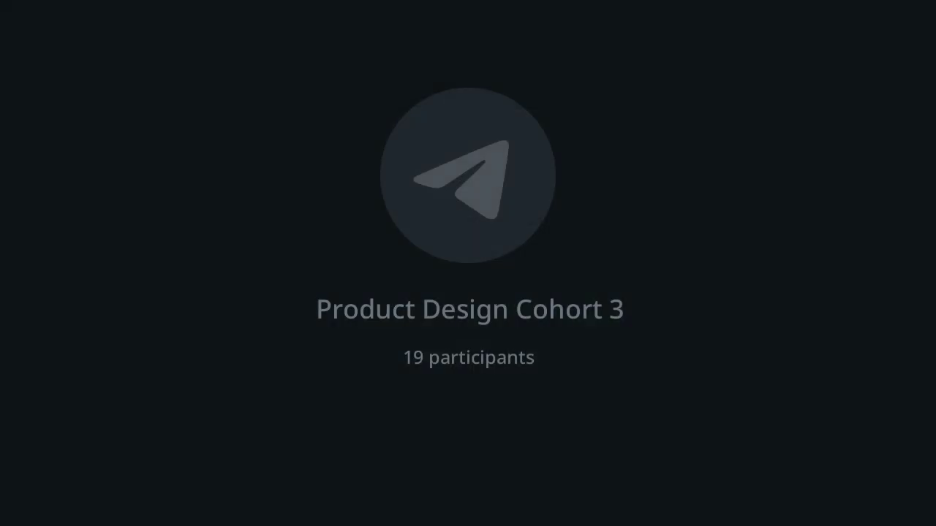
key(shift+a)
scroll(484, 314, down, 5)
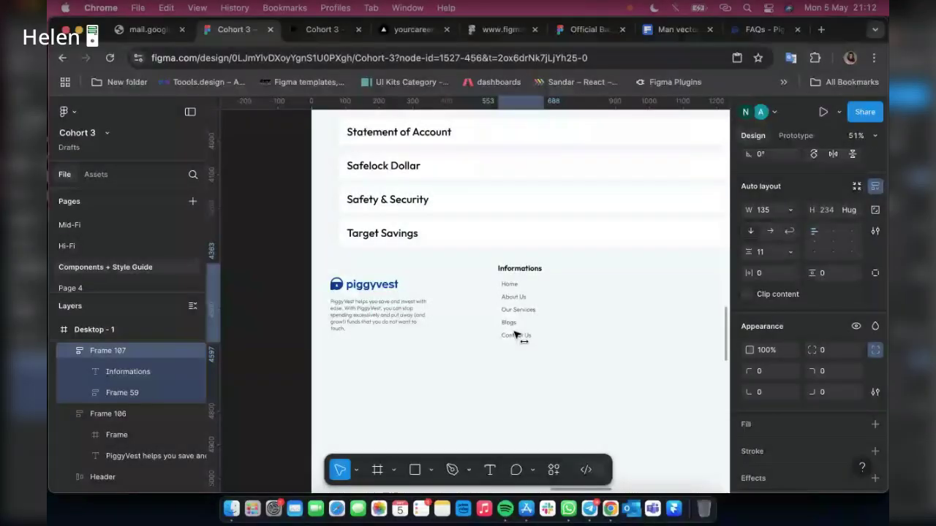
Shift the Informations column down slightly and place a duplicate of it to the right
drag(515, 333, 518, 337)
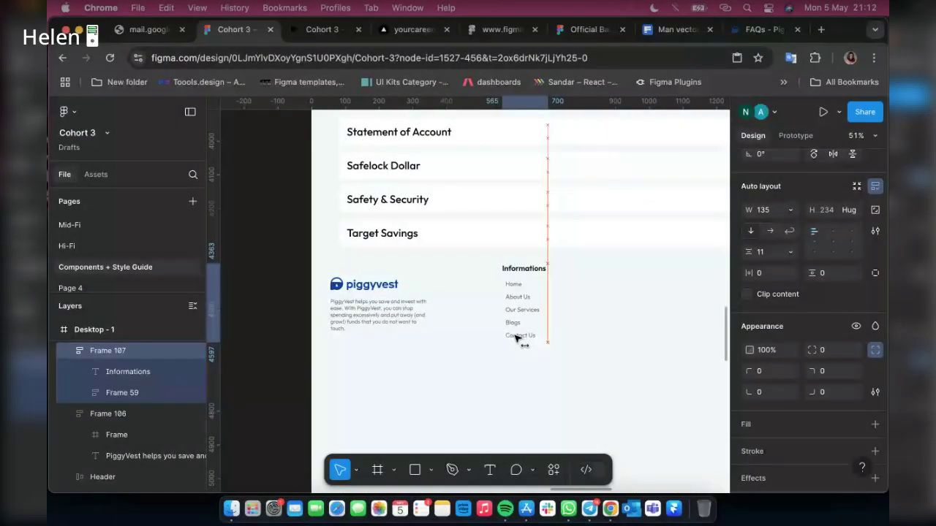
key(shift+Down)
key(shift+Down)
key(shift+Down)
key(shift+Down)
key(shift+Down)
key(shift+Down)
key(shift+Down)
key(shift+Down)
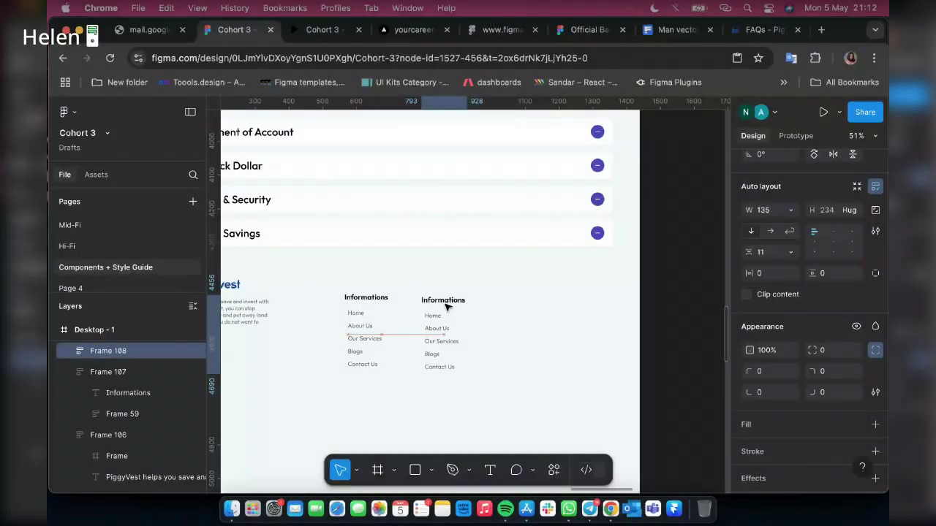
drag(448, 307, 448, 307)
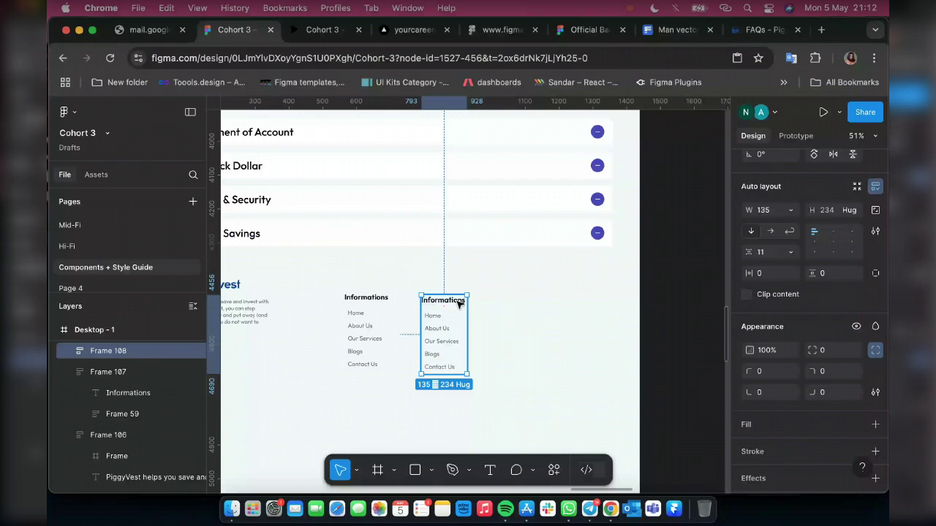
Pull the copied heading out into a new column and rename it 'Address'
double_click(459, 304)
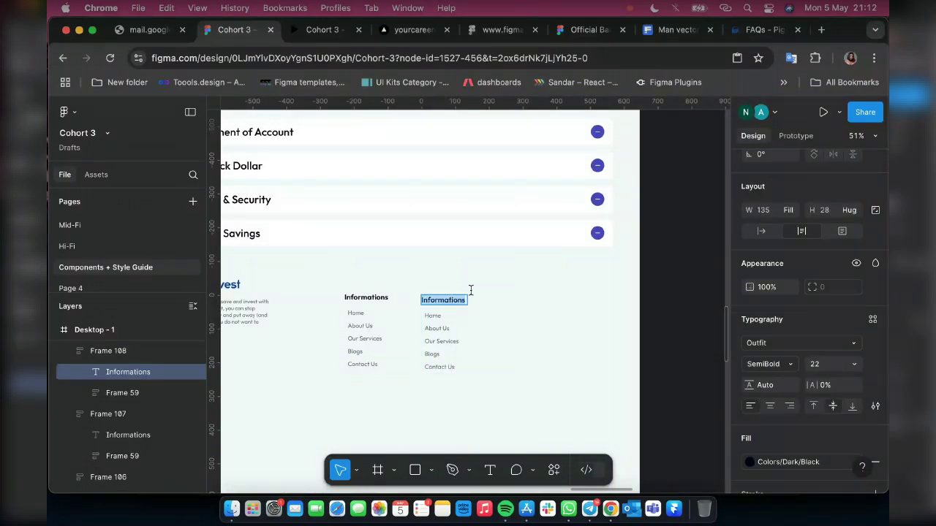
key(Escape)
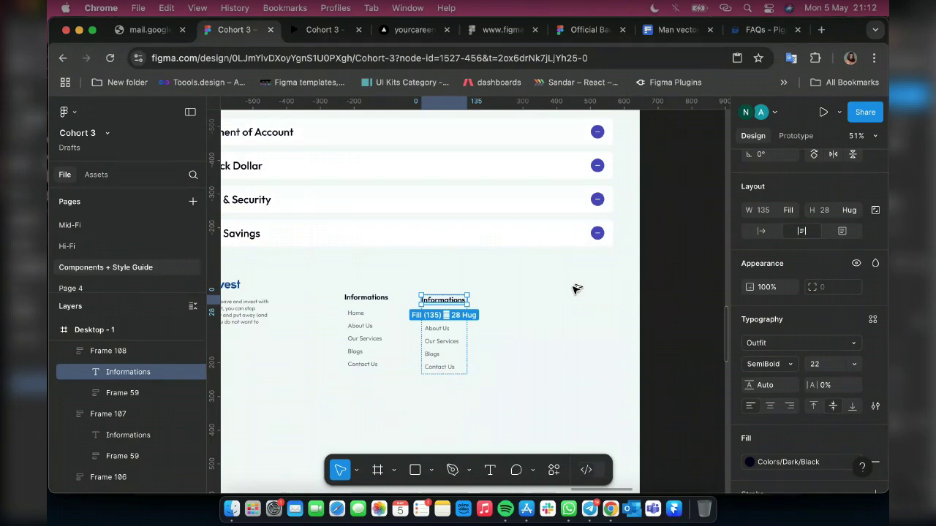
drag(576, 289, 558, 300)
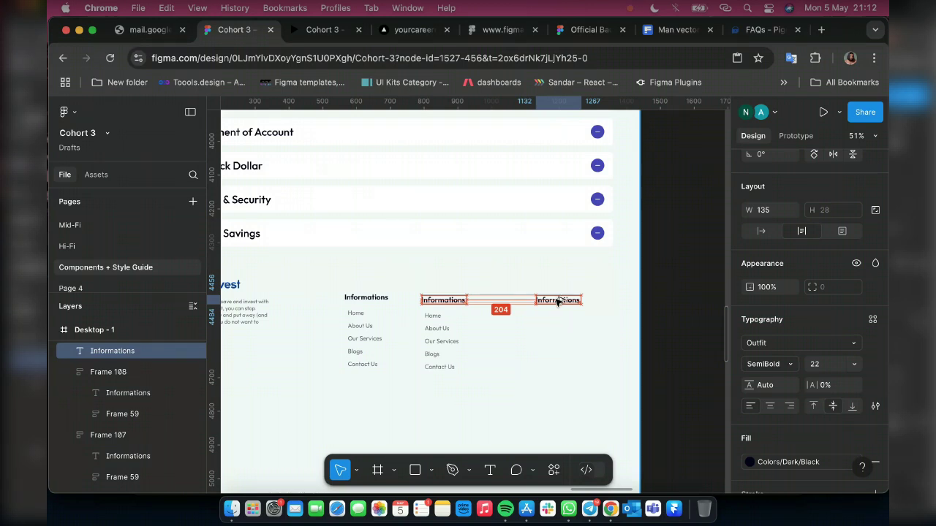
double_click(557, 302)
text(Address)
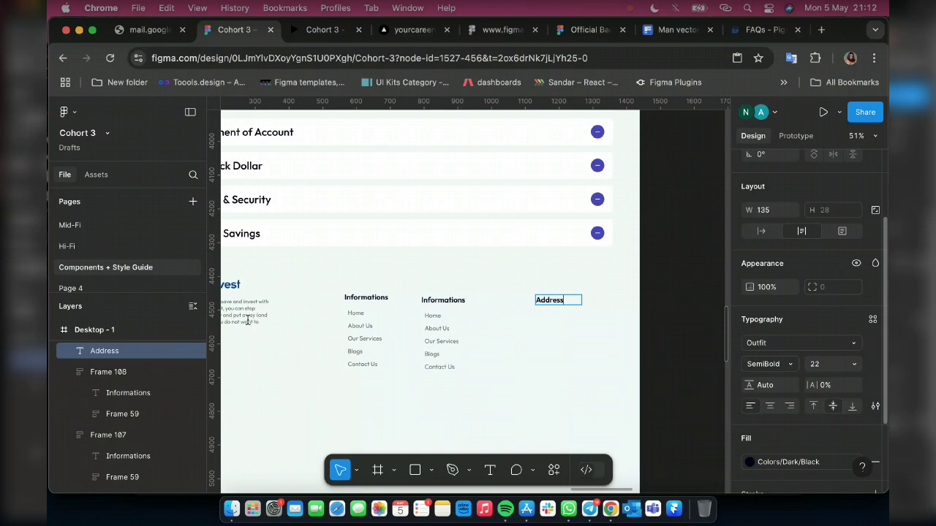
click(249, 323)
key(Escape)
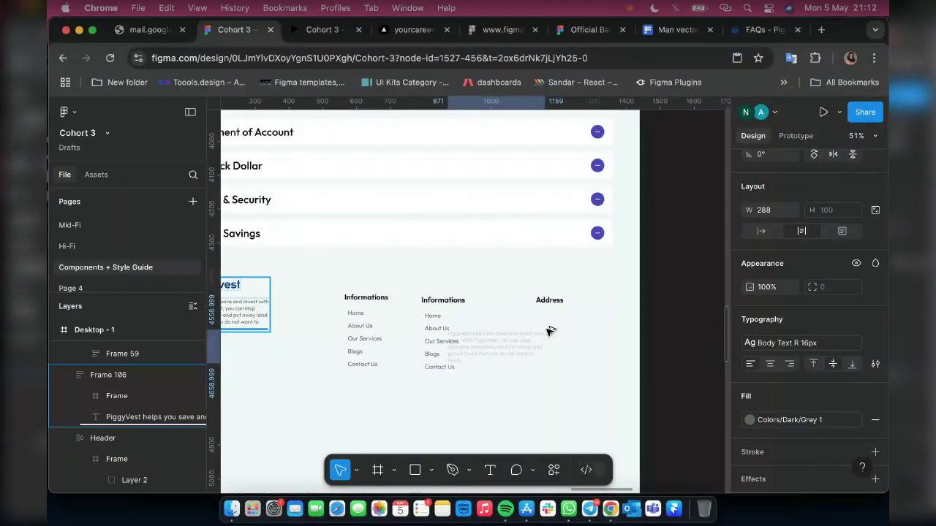
Place a copy of the paragraph under Address and retype it as the office's street line
drag(551, 331, 550, 330)
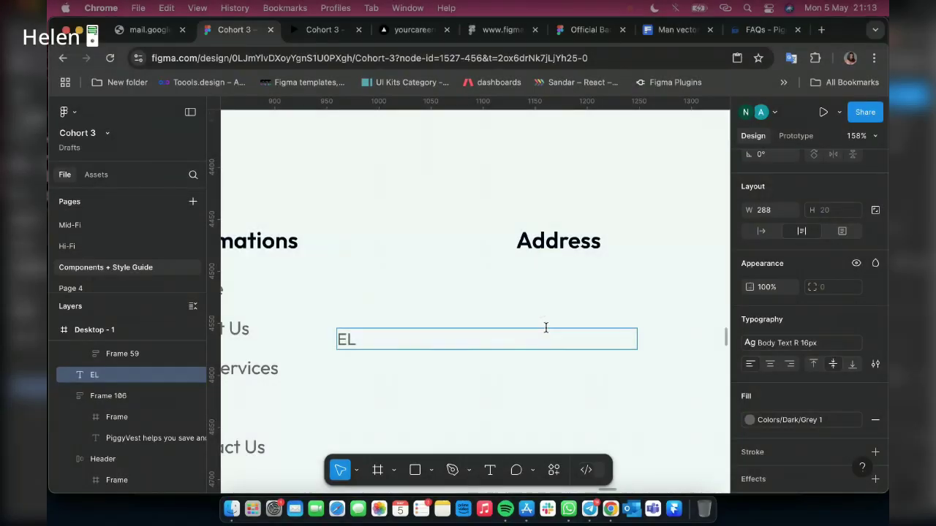
key(BackSpace)
text(lele Road)
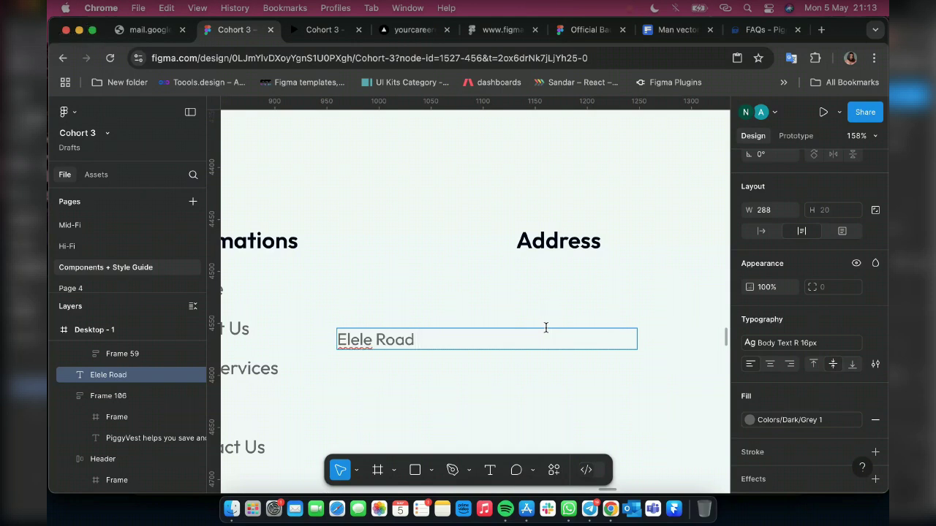
text( Opp eco)
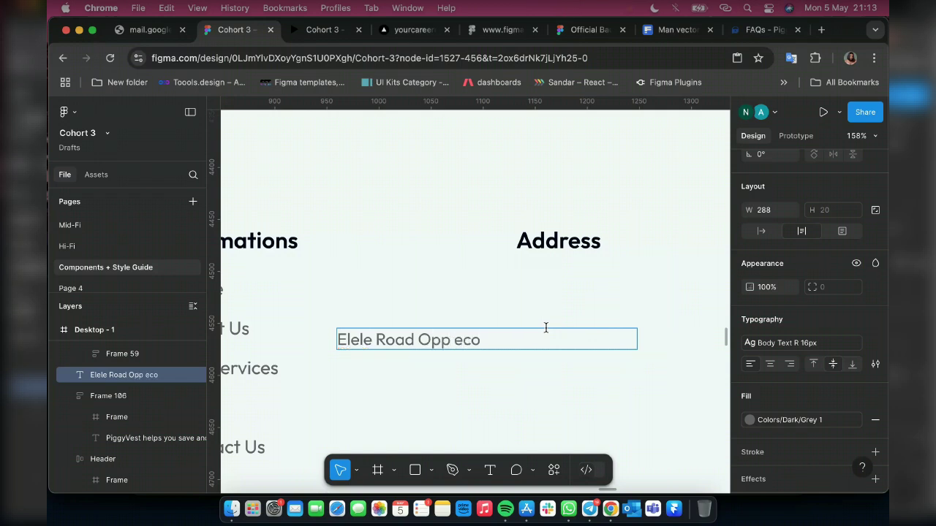
text(an)
key(BackSpace)
key(BackSpace)
key(BackSpace)
text(obank plc Port hra)
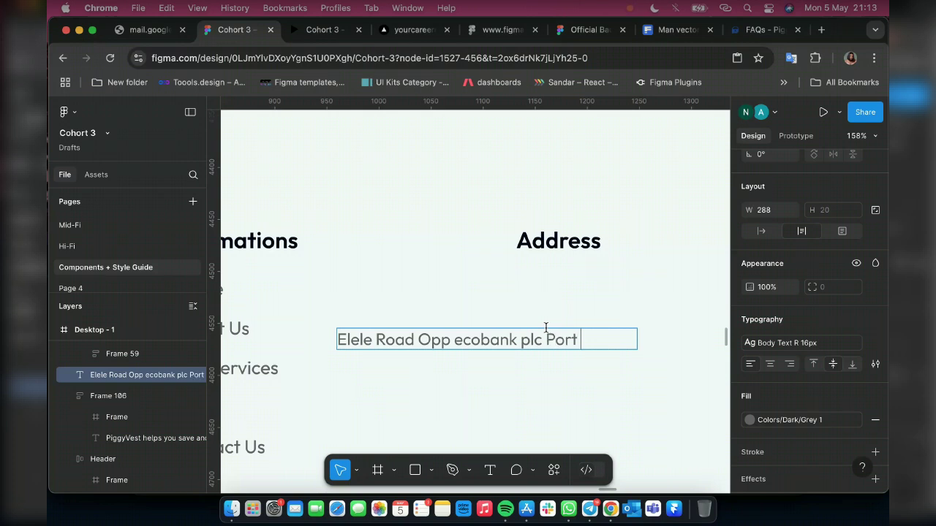
key(BackSpace)
key(BackSpace)
text(arcourt)
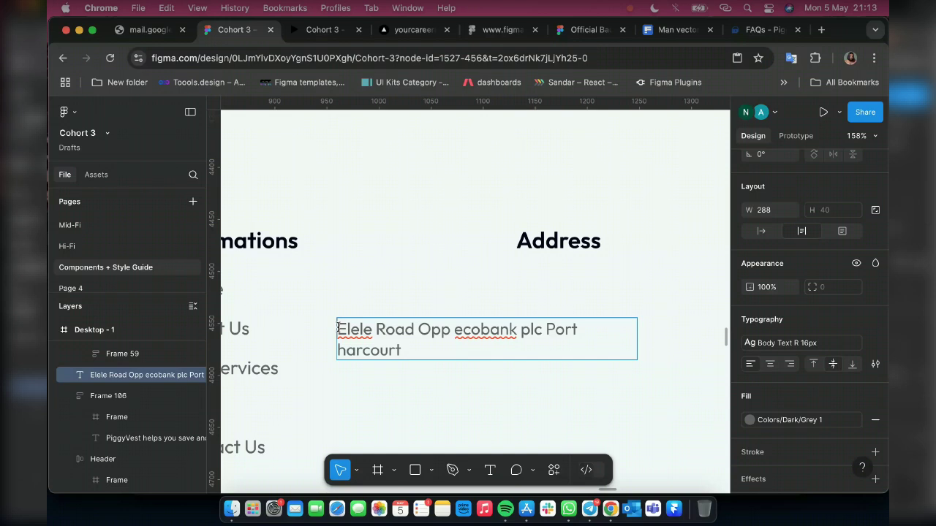
Add the plot and building number before the address and the state and country after it
click(338, 328)
text(Plot)
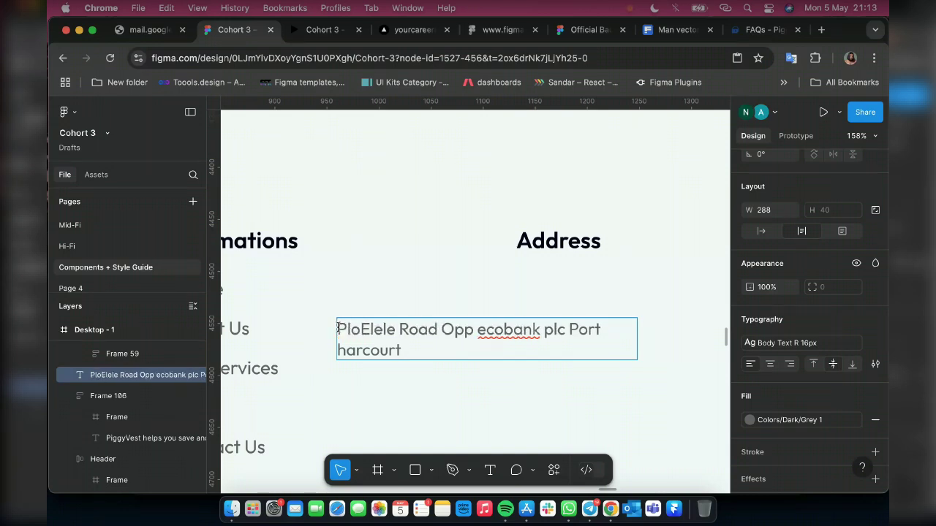
text( 4)
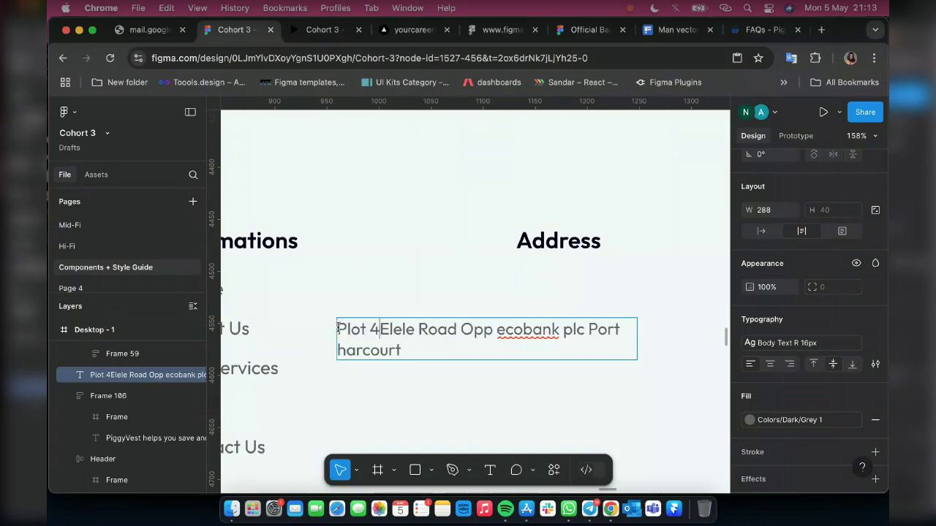
key(BackSpace)
text(, )
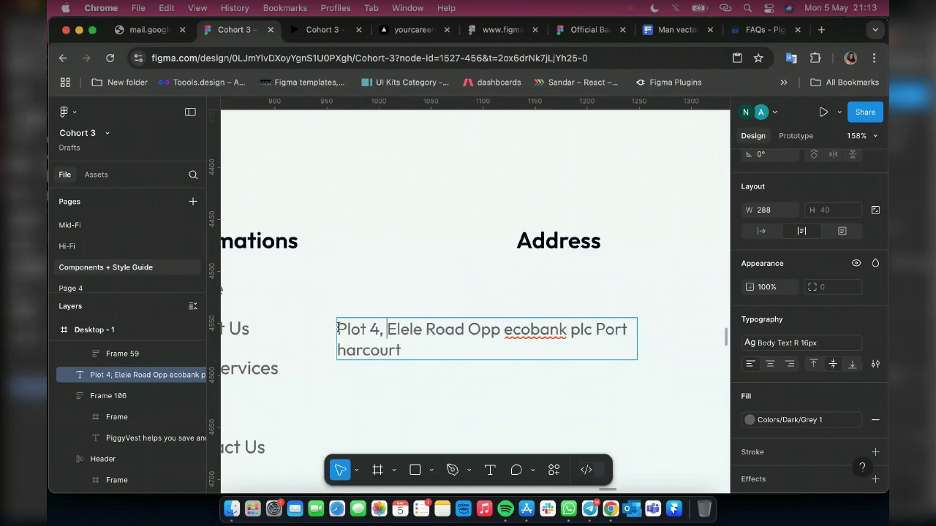
text(Buildi)
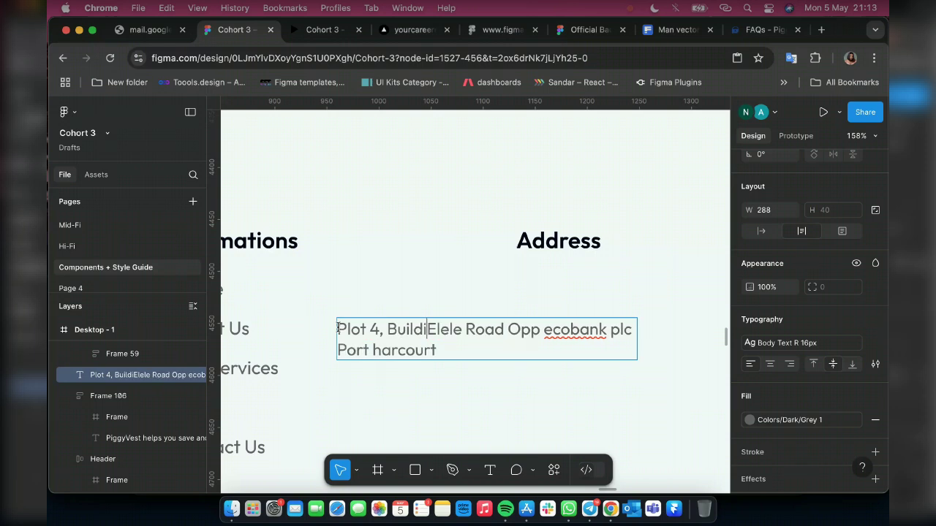
text(ng)
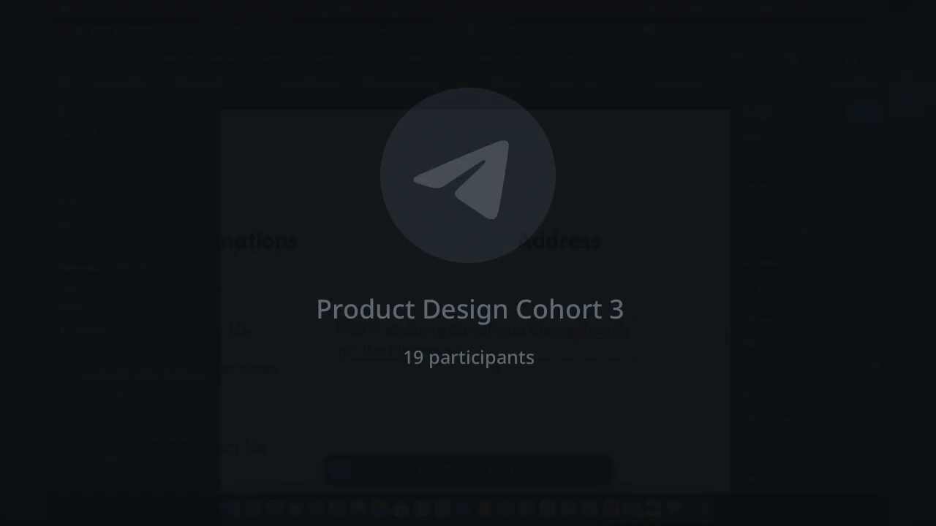
text( 5B Elele Road Opp)
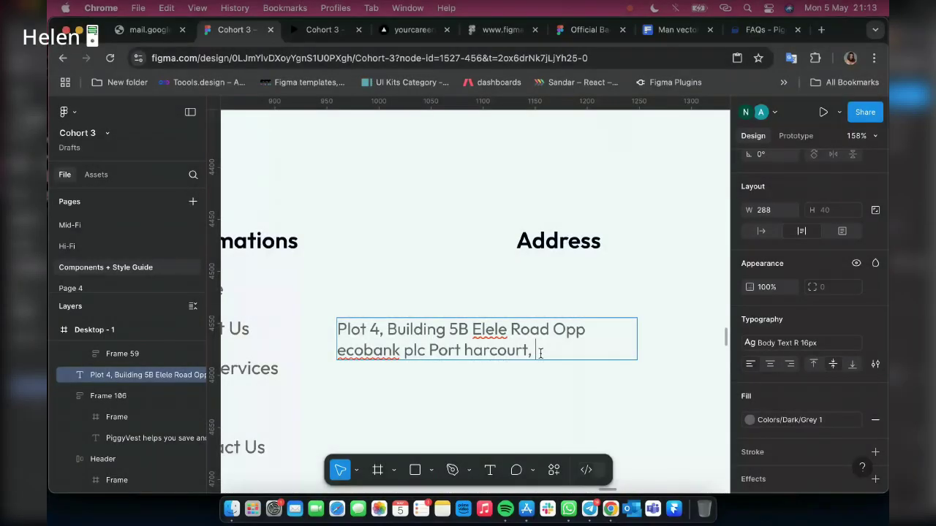
text(River)
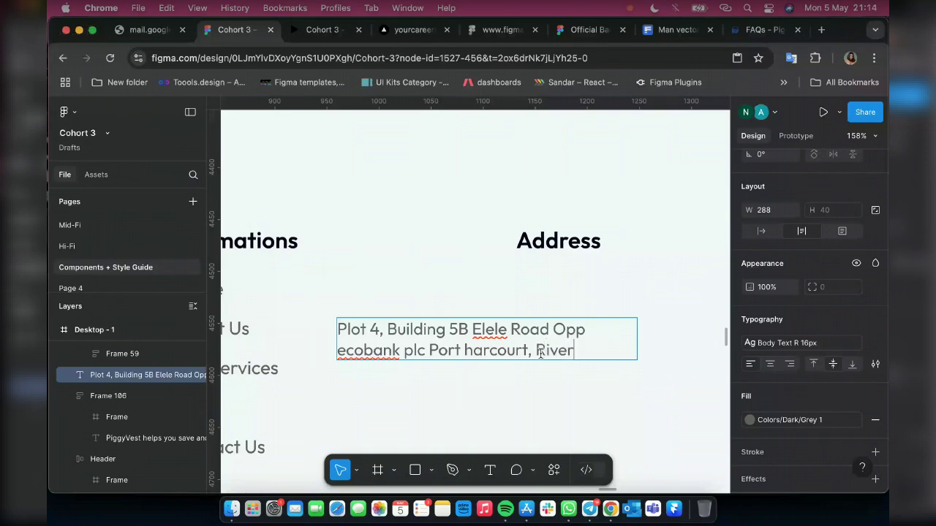
text(s-state. N)
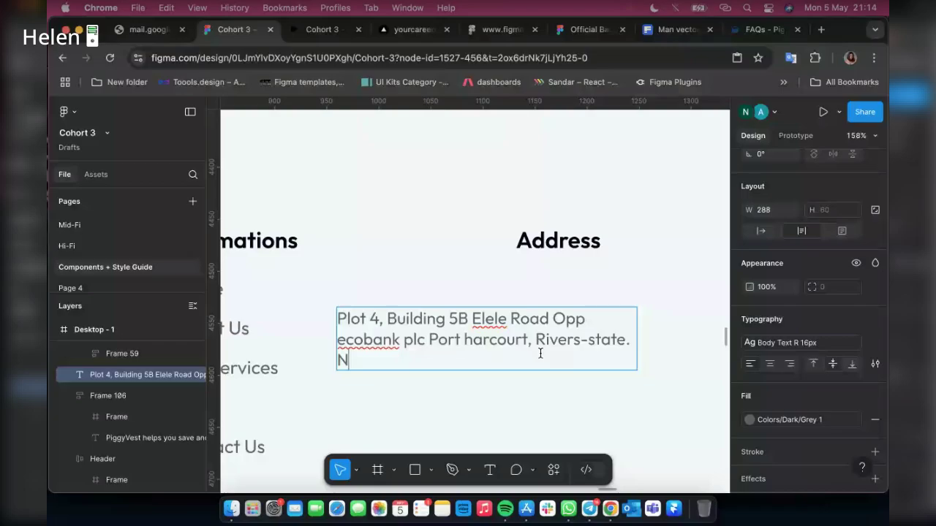
text(ige)
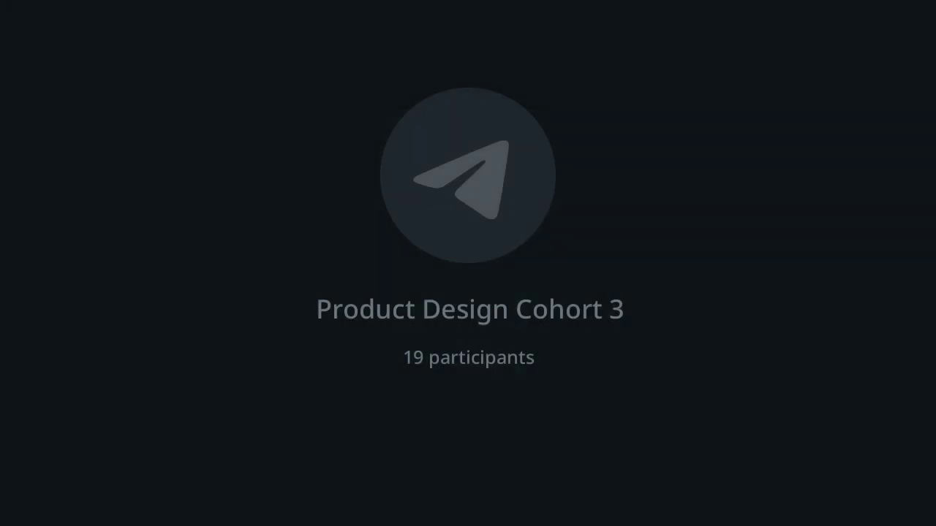
text(ria)
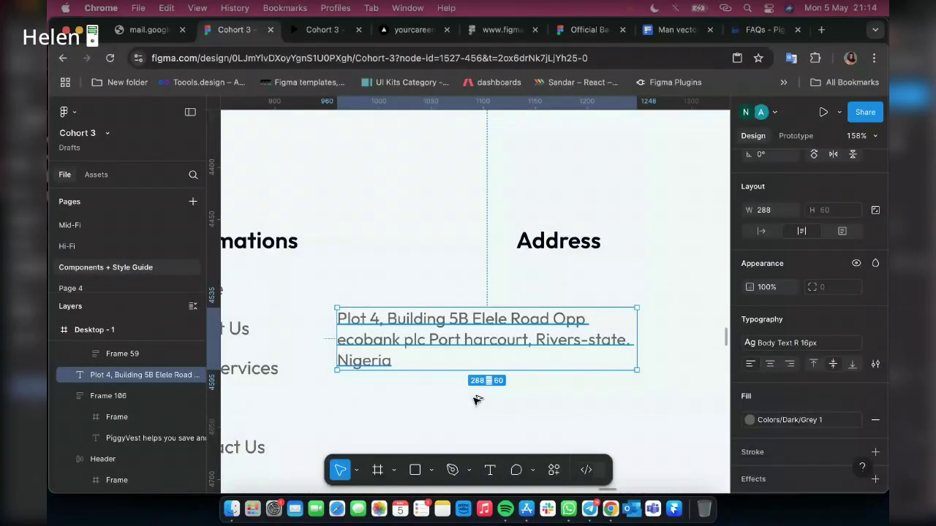
key(super+d)
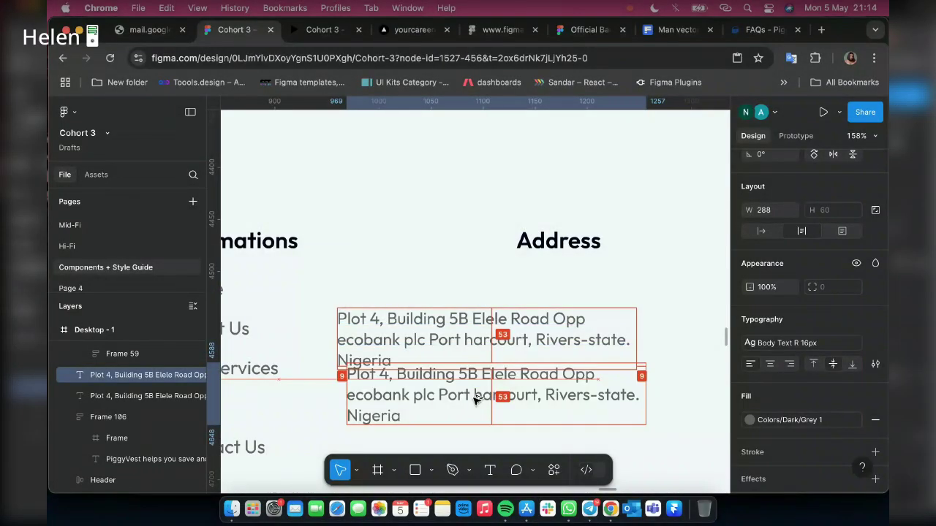
drag(473, 398, 460, 412)
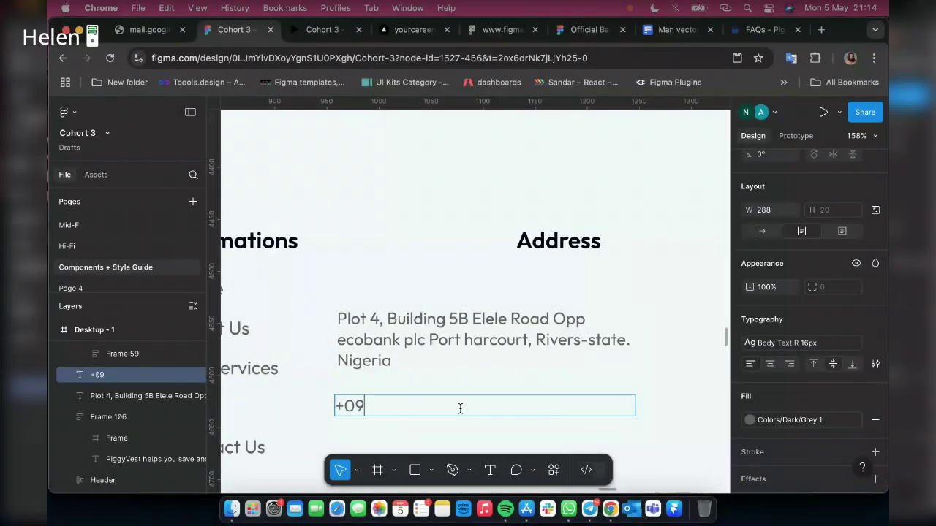
text(0)
key(BackSpace)
key(BackSpace)
key(BackSpace)
text(2340)
key(BackSpace)
text(9)
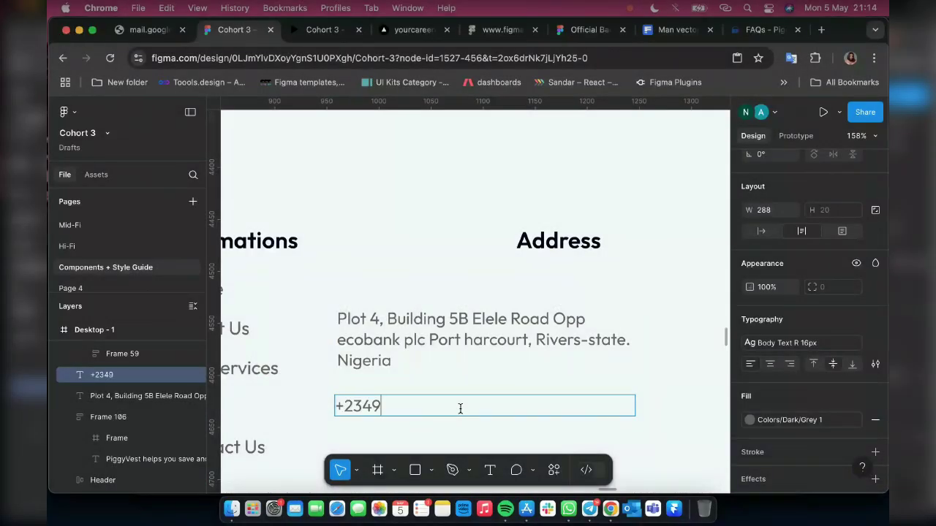
text(087654321)
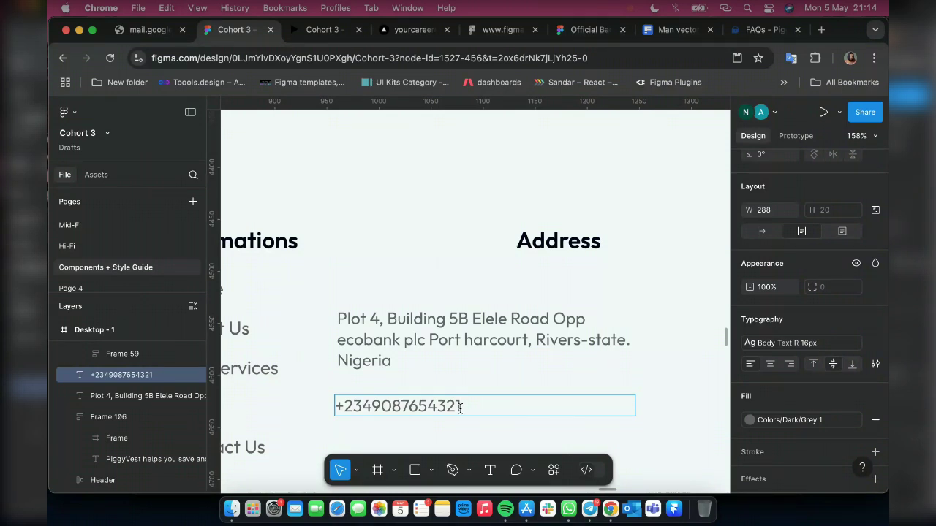
key(Left)
key(Left)
key(Left)
key(Left)
key(Left)
key(Left)
key(Left)
key(Left)
key(Left)
text(-)
key(Right)
key(Right)
key(Right)
text(-)
key(Right)
key(Right)
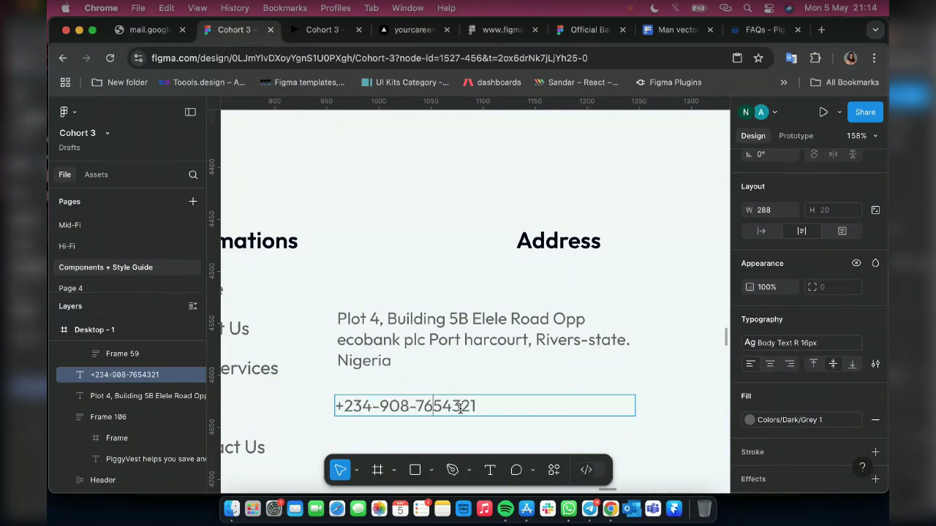
key(Right)
key(Right)
text(-)
key(Escape)
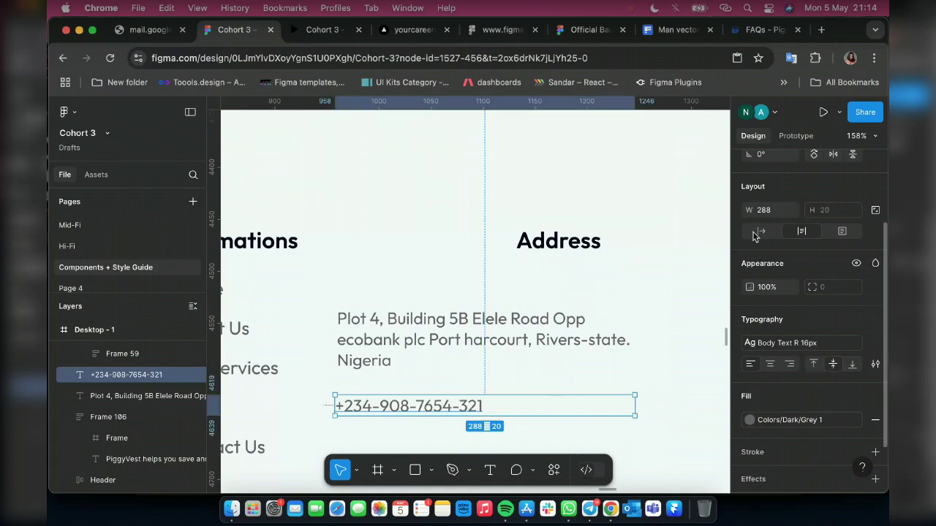
Make the phone text hug its width, place a copy beside it, add a third, and select both numbers
click(756, 233)
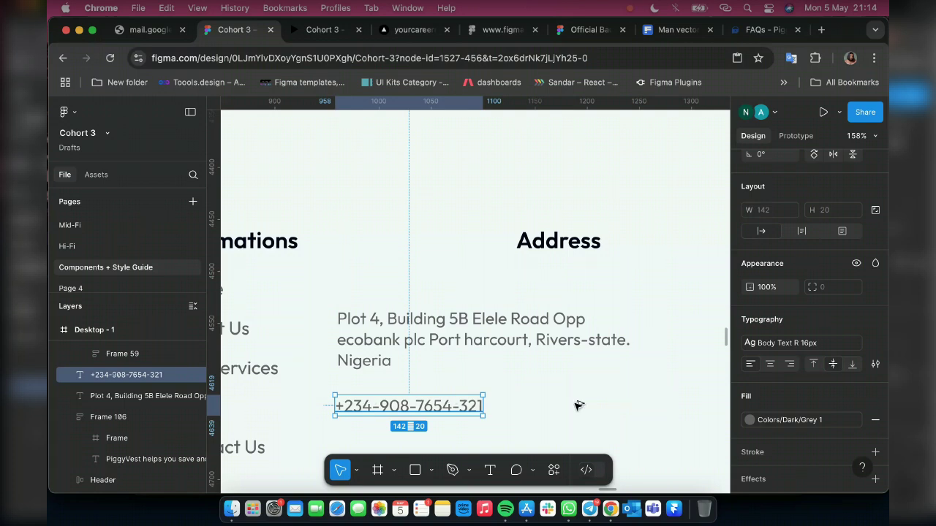
key(super+d)
drag(574, 405, 521, 406)
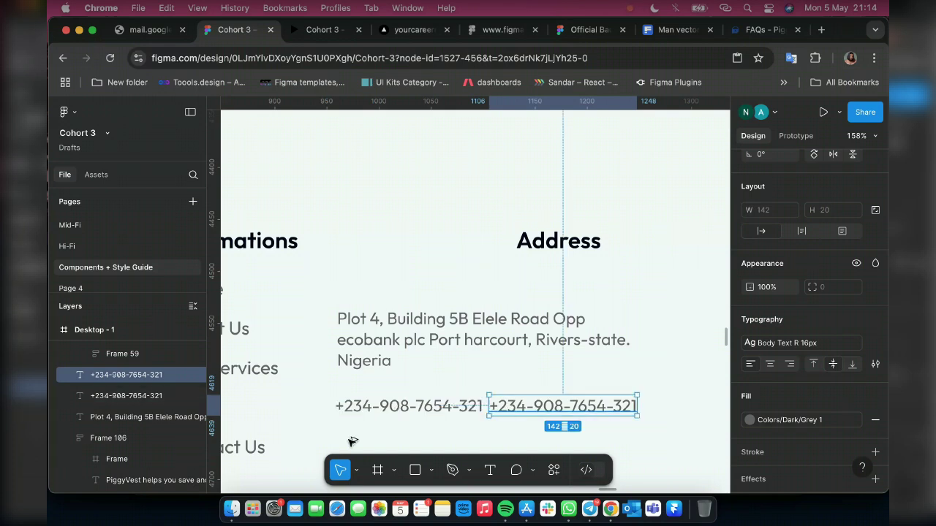
key(ctrl+v)
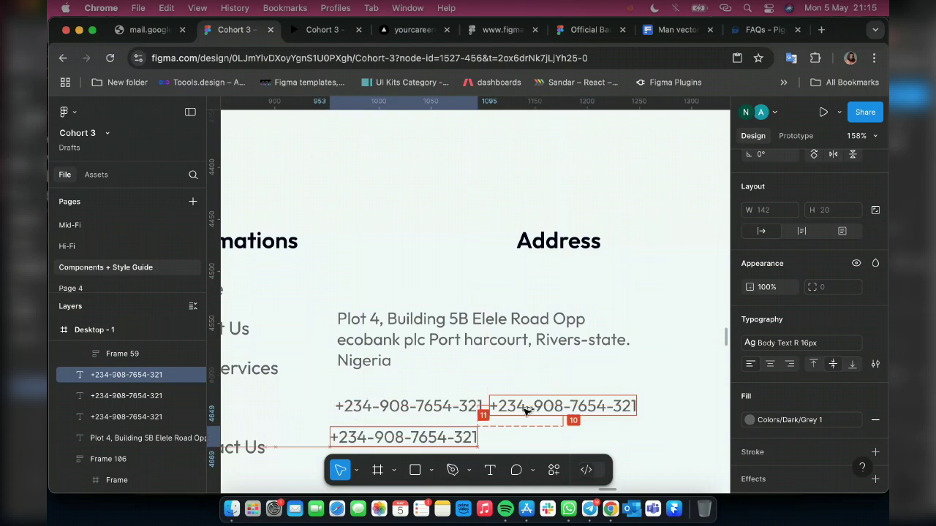
click(395, 406)
shift+click(531, 412)
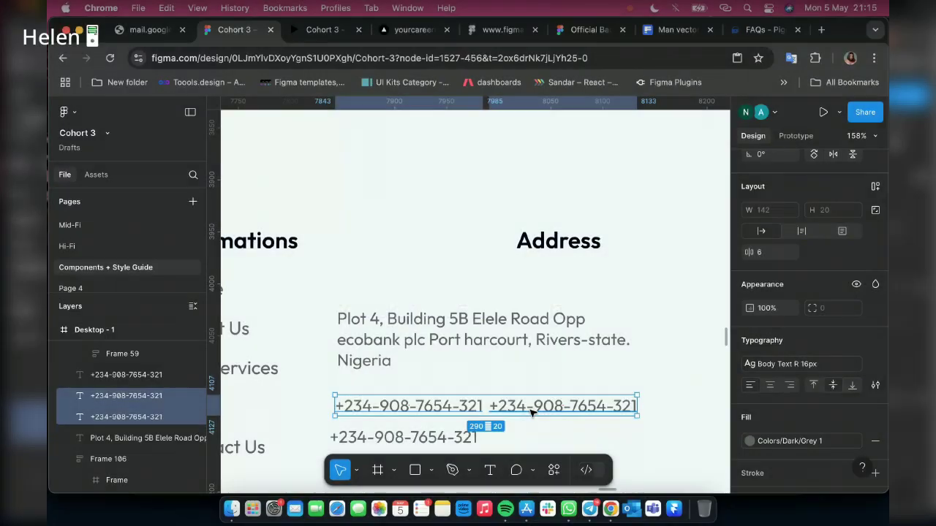
Wrap the two phone numbers in an auto layout row and change the lower line to the PiggyVest contact e-mail
key(shift+a)
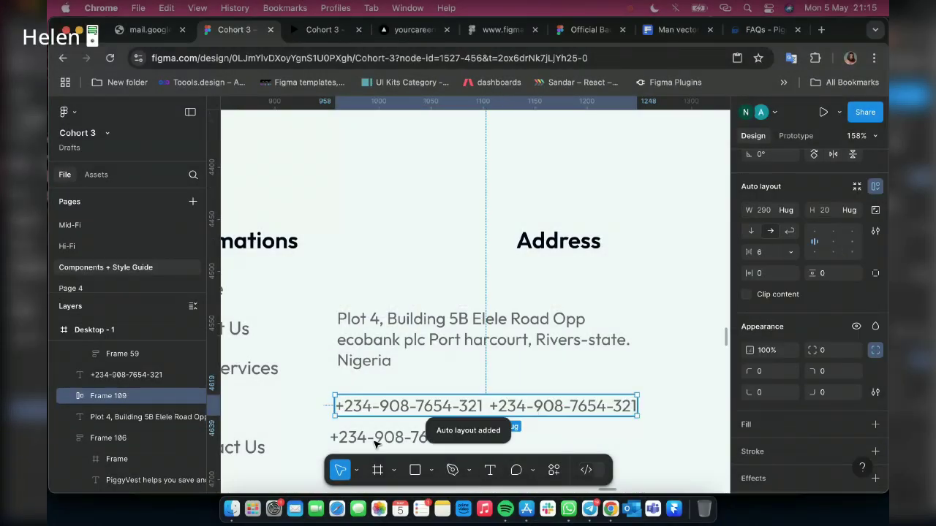
scroll(383, 420, down, 2)
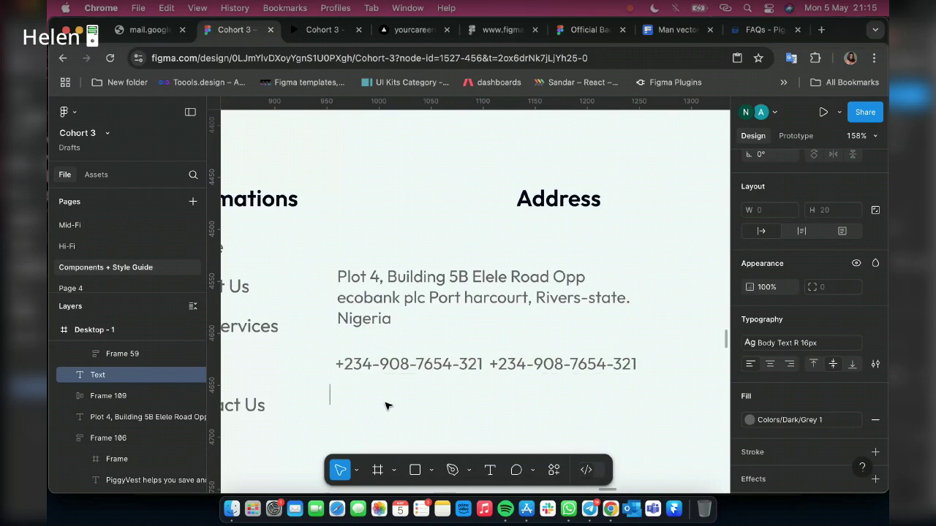
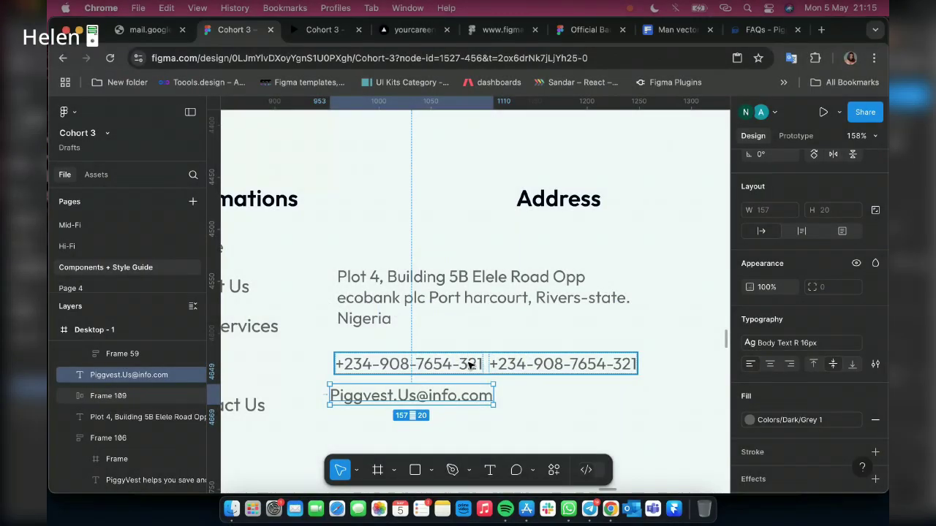
Stack the address, phone row and e-mail in auto layout, right-align the address, and hug the Address heading
shift+click(470, 365)
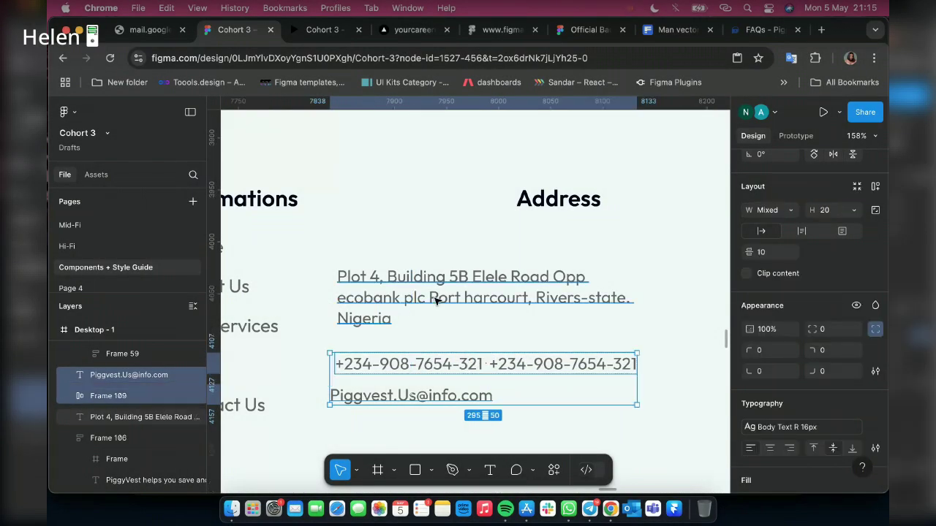
shift+click(435, 302)
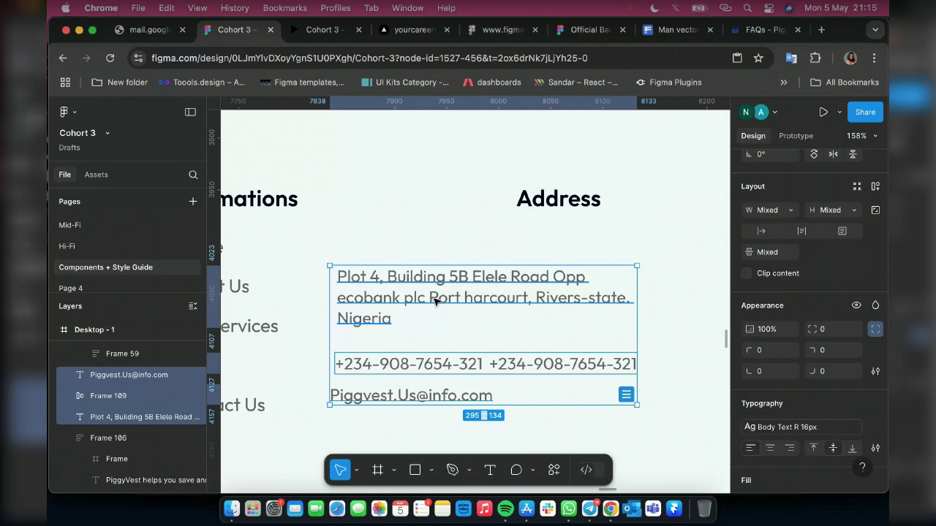
key(shift+a)
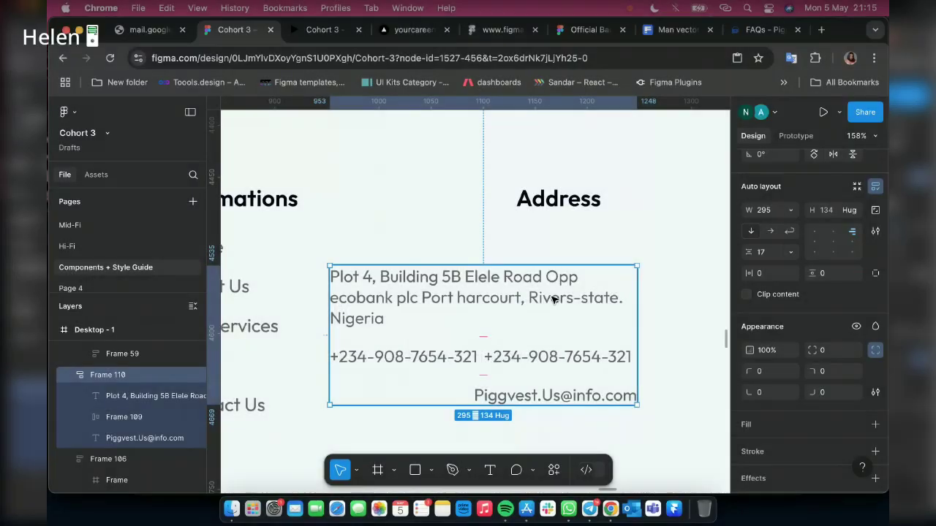
click(570, 307)
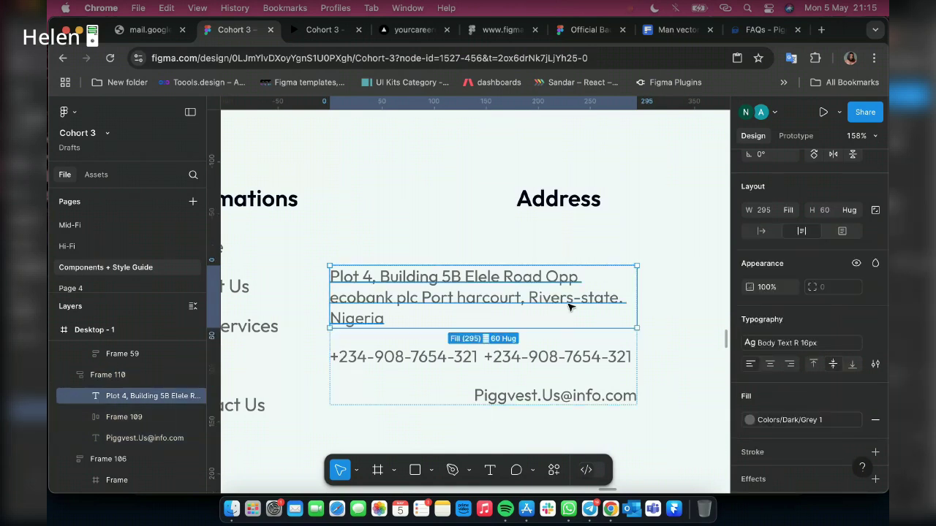
click(790, 366)
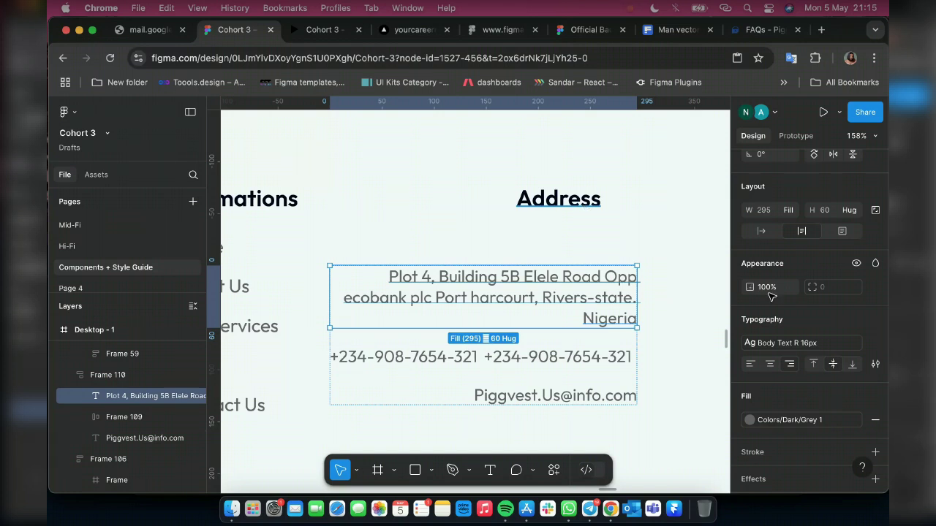
click(762, 232)
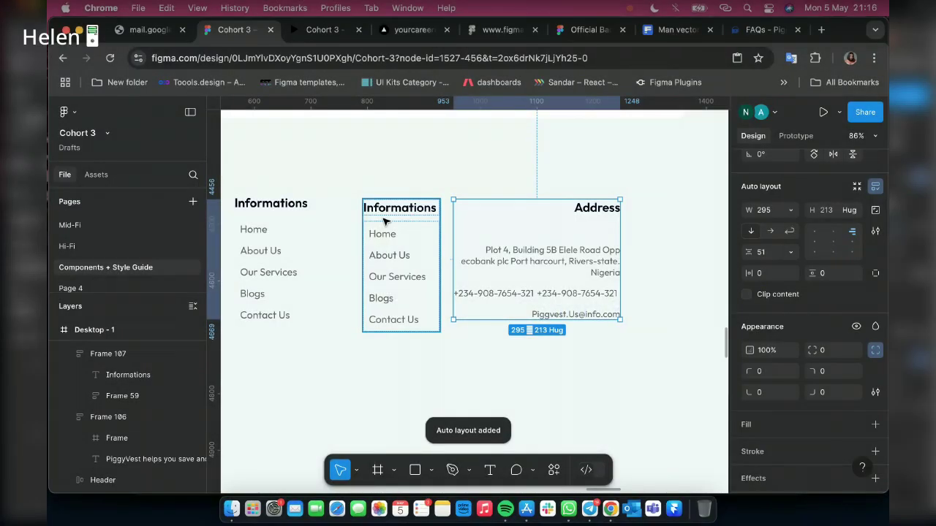
Set the Address column's item spacing to 10 and top-align the footer blocks with the logo block
click(386, 221)
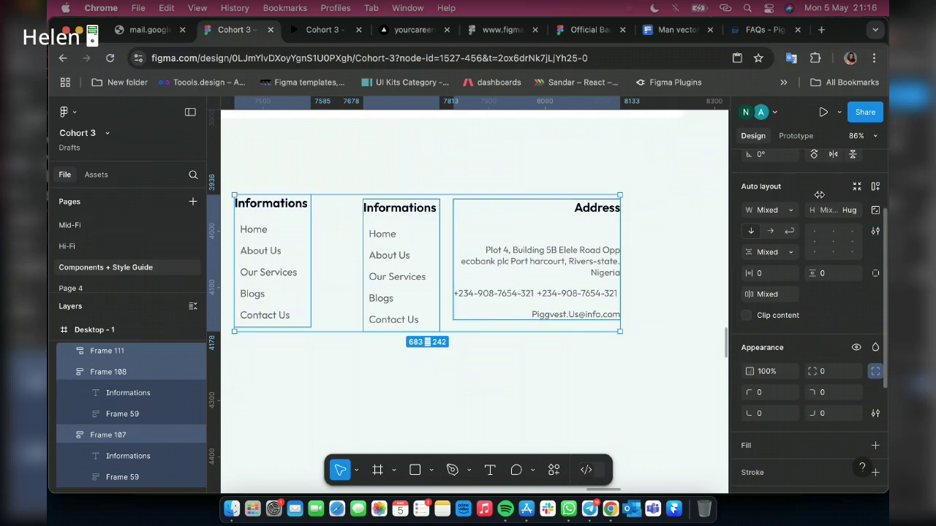
scroll(818, 195, up, 2)
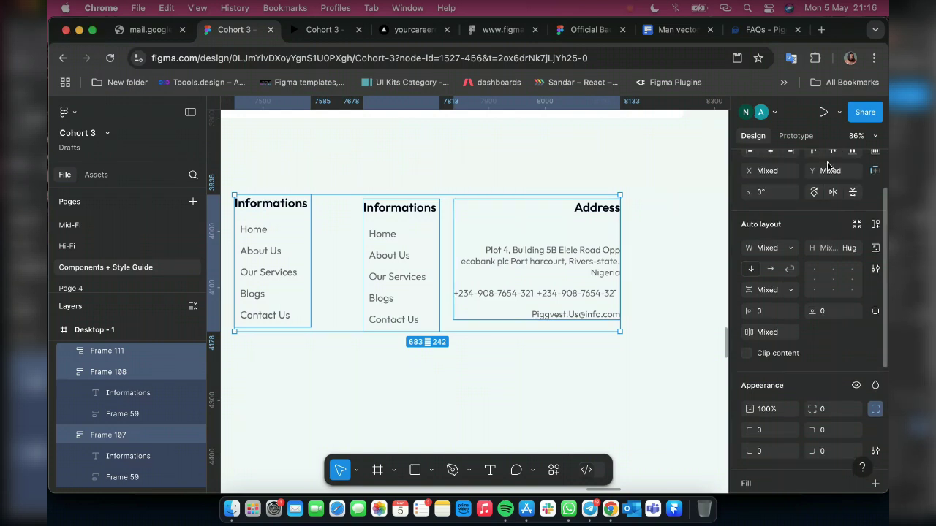
scroll(820, 213, up, 3)
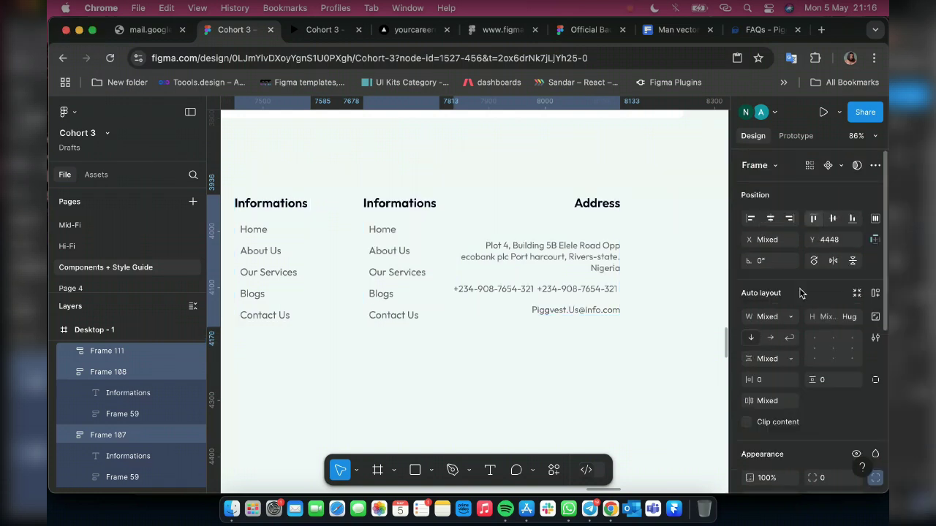
click(766, 359)
text(10)
key(Return)
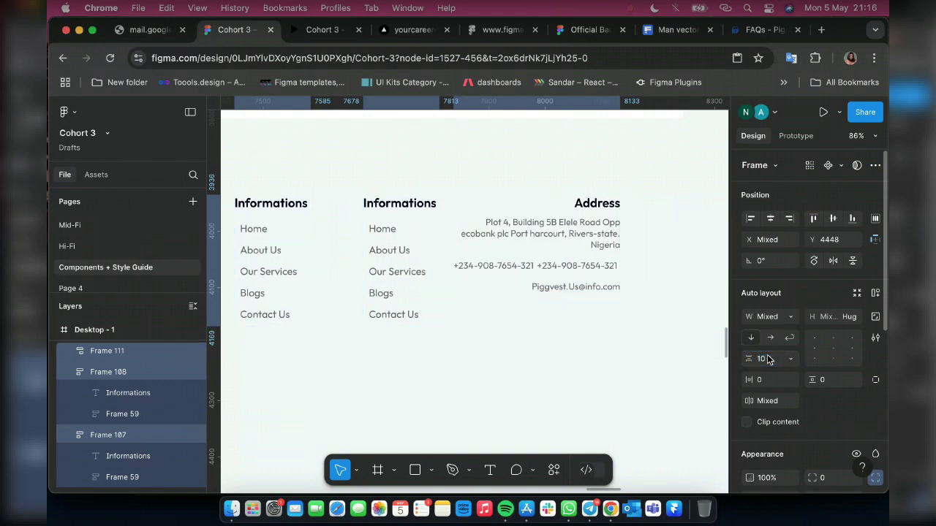
scroll(588, 301, down, 5)
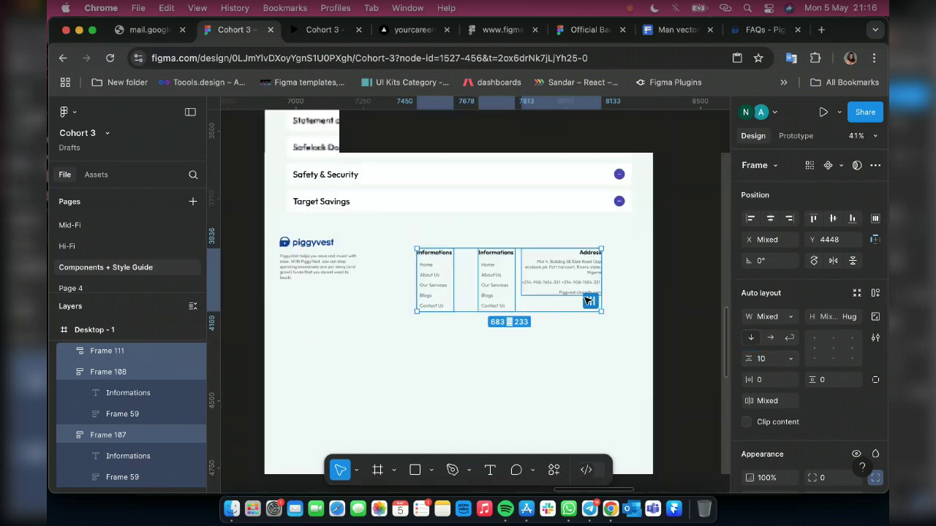
shift+click(322, 260)
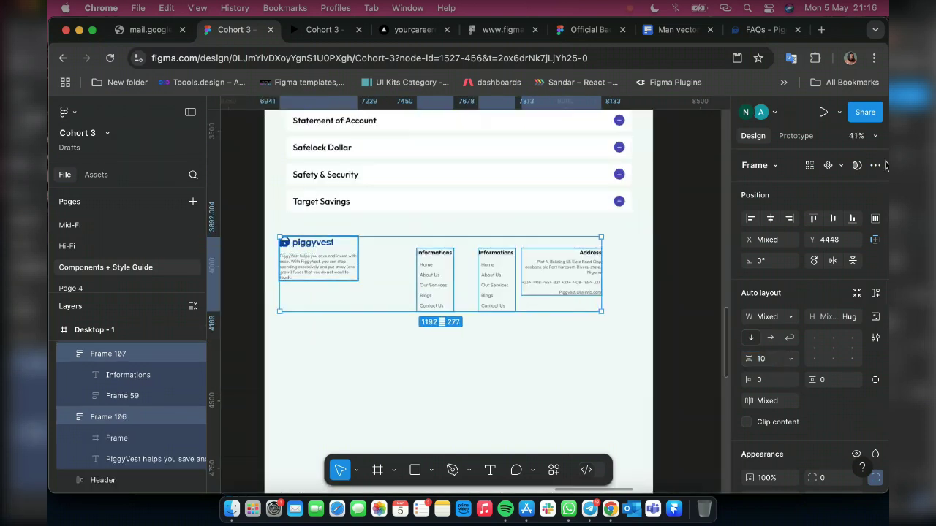
click(814, 221)
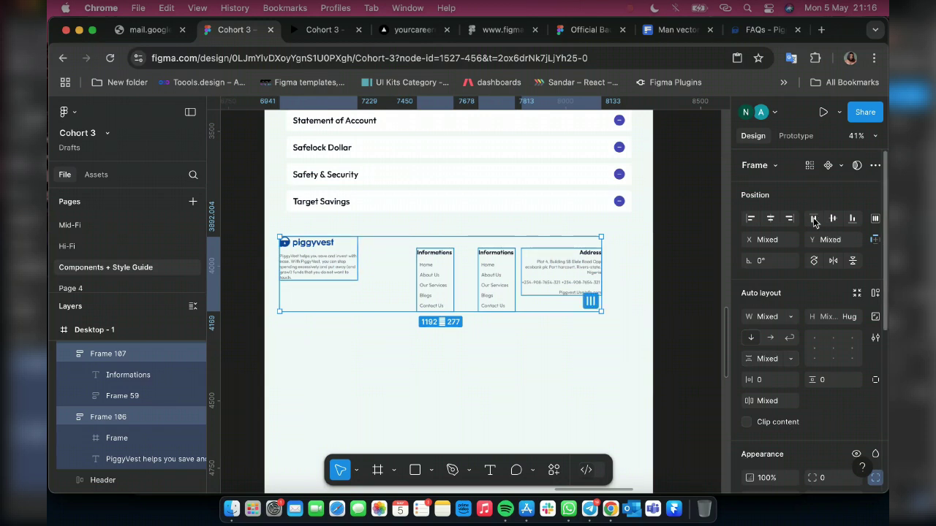
click(814, 221)
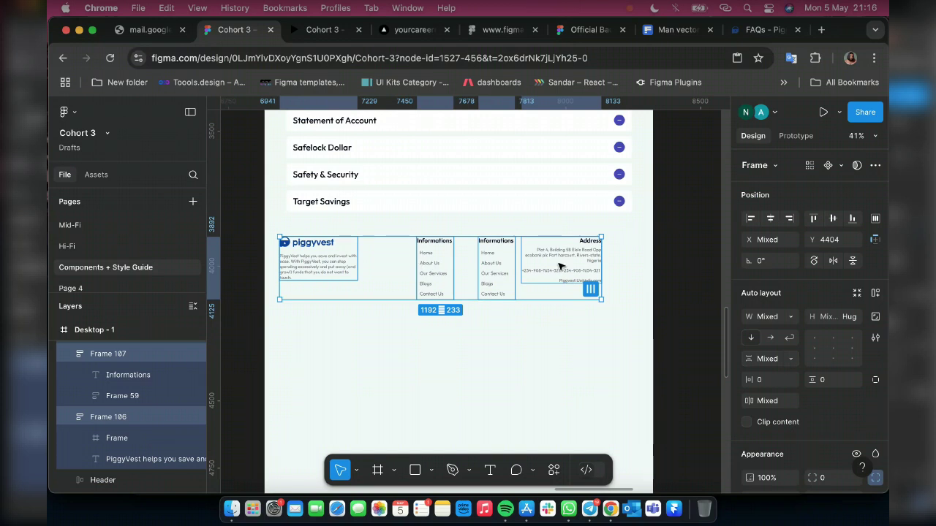
Wrap the Informations and Address columns in a horizontal auto layout with Auto spacing, then widen it
click(433, 274)
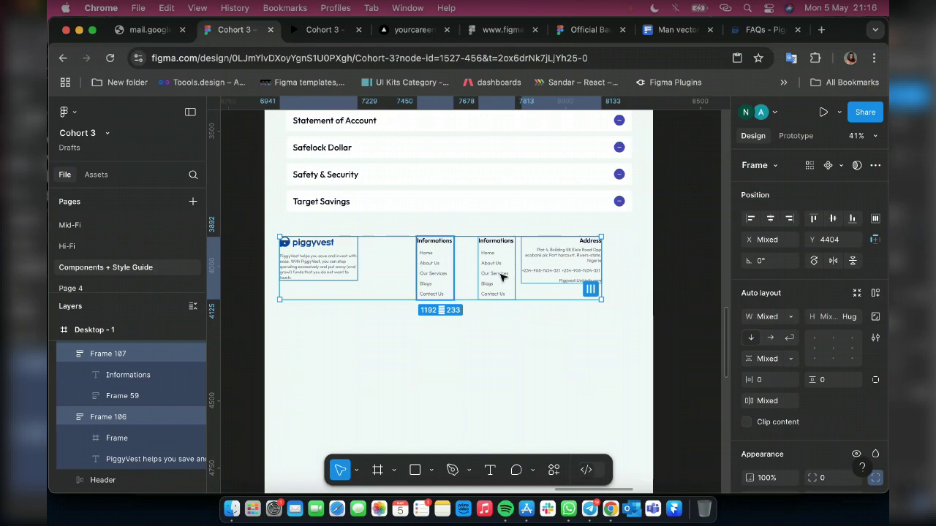
shift+click(578, 286)
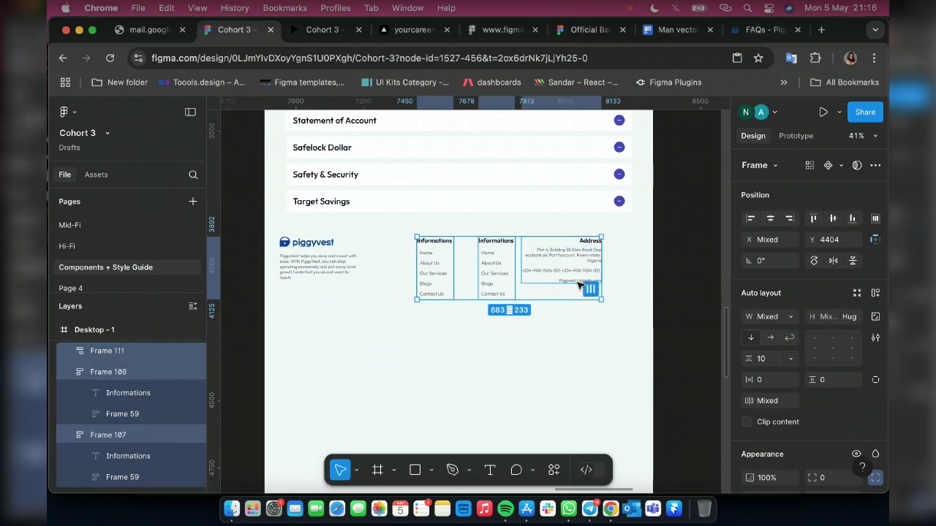
key(shift+a)
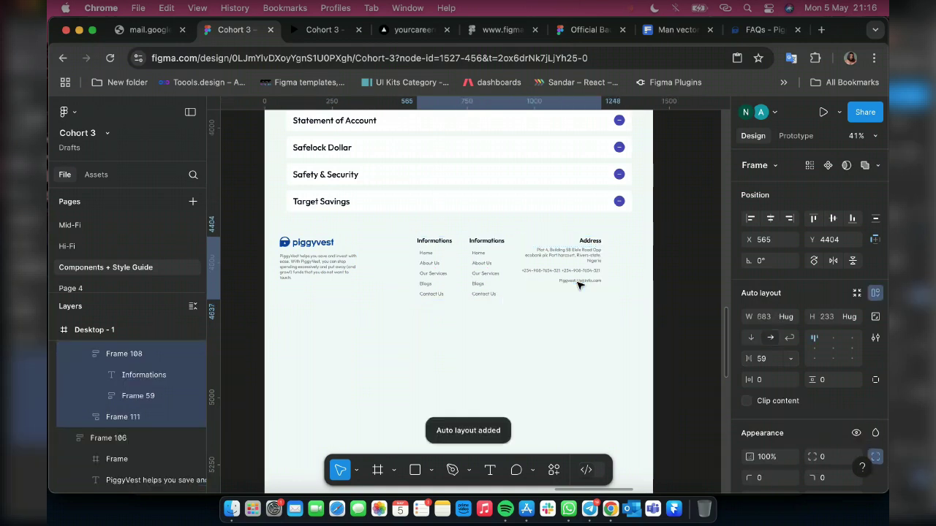
scroll(583, 278, up, 3)
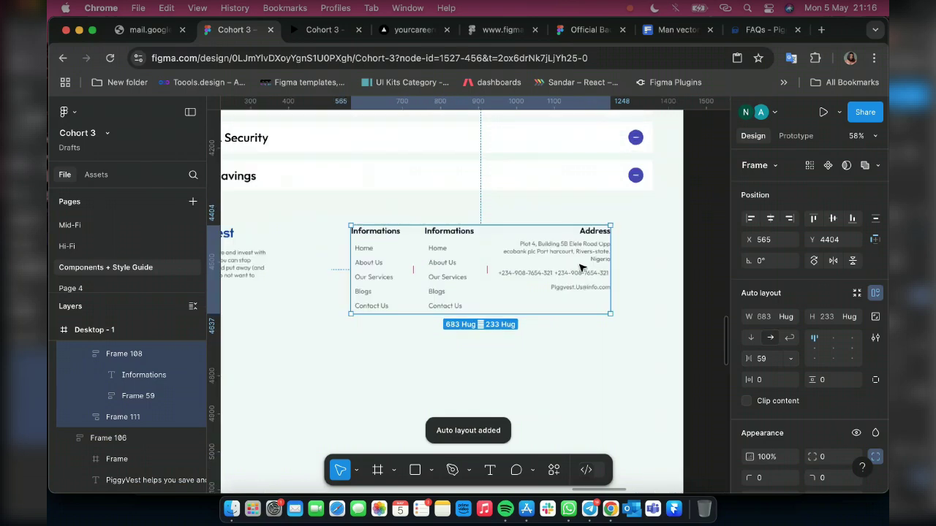
scroll(582, 309, up, 2)
scroll(583, 309, up, 2)
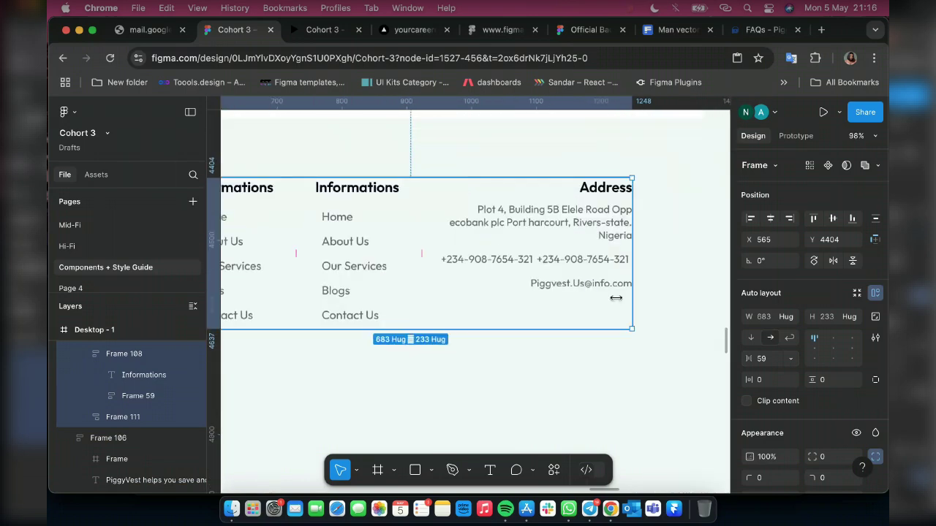
scroll(616, 300, down, 1)
scroll(616, 299, down, 2)
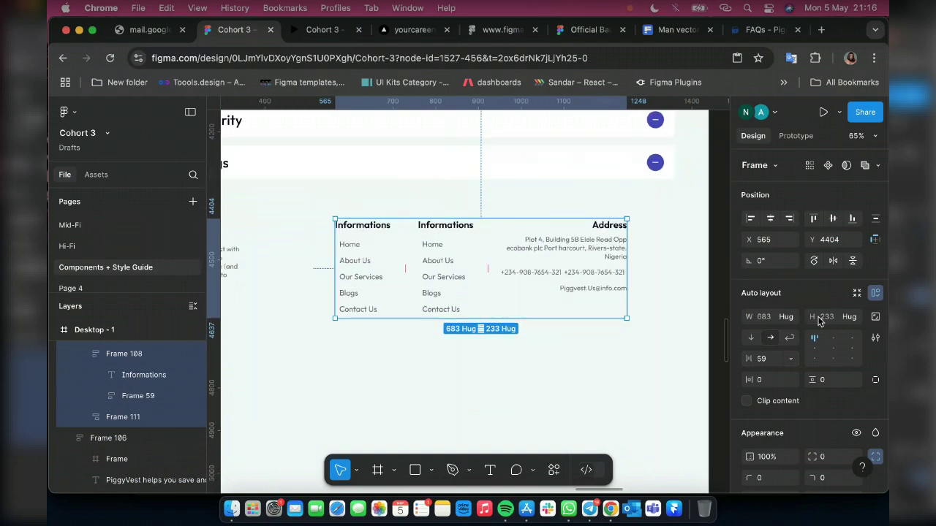
click(786, 358)
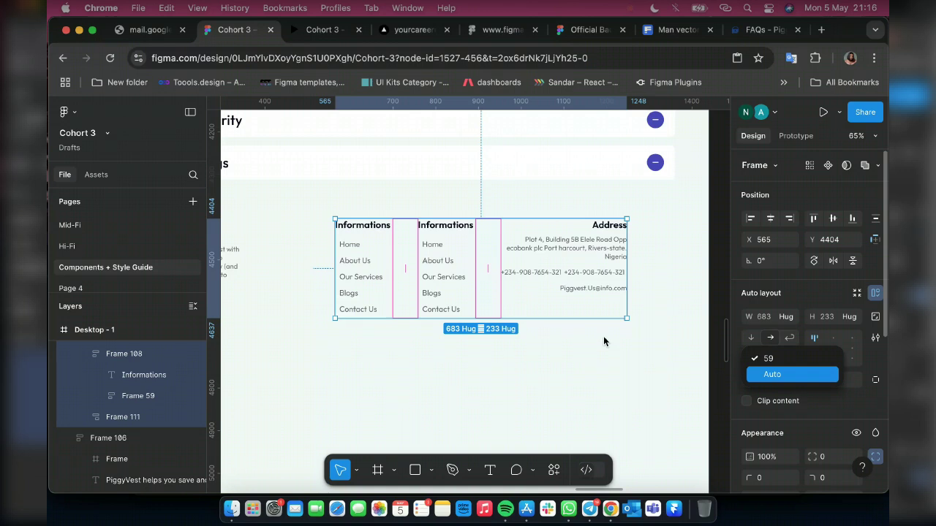
key(Return)
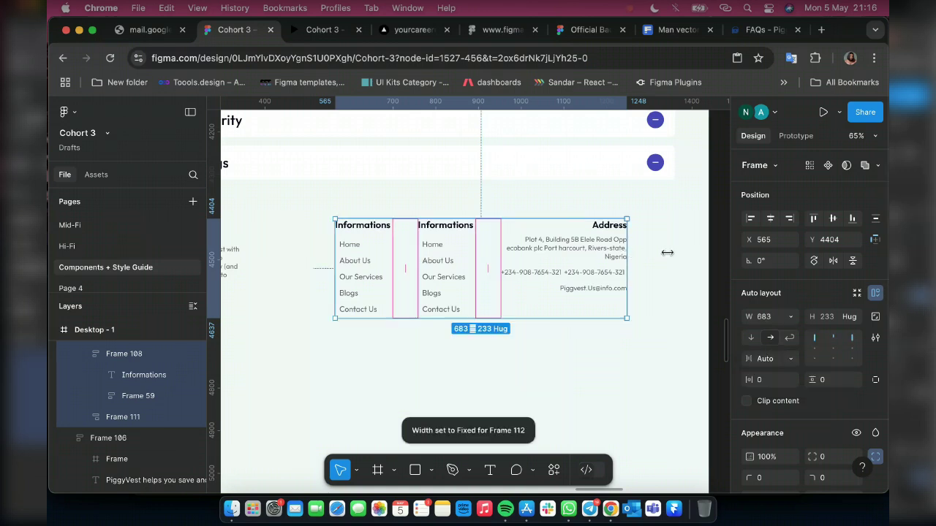
drag(664, 252, 673, 252)
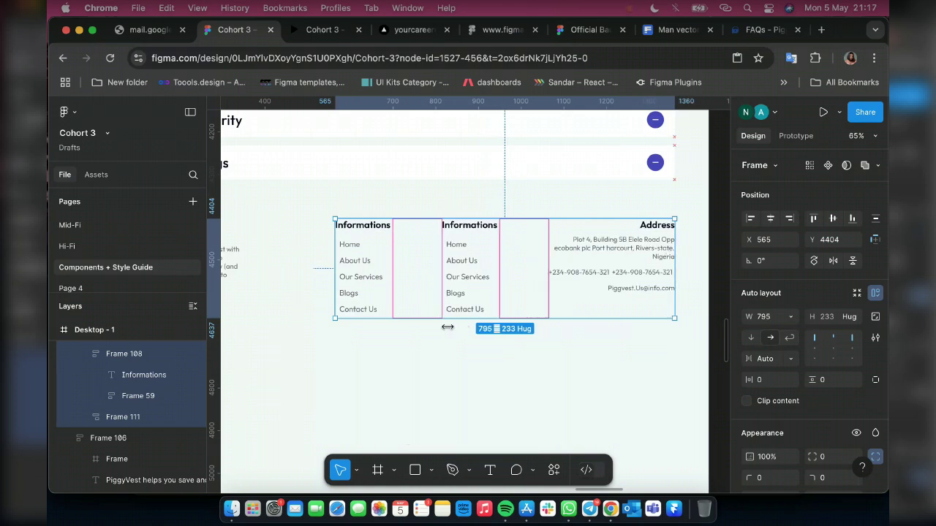
Add the piggyvest logo block to the footer row with Auto spacing across the 1304 width
scroll(364, 292, left, 5)
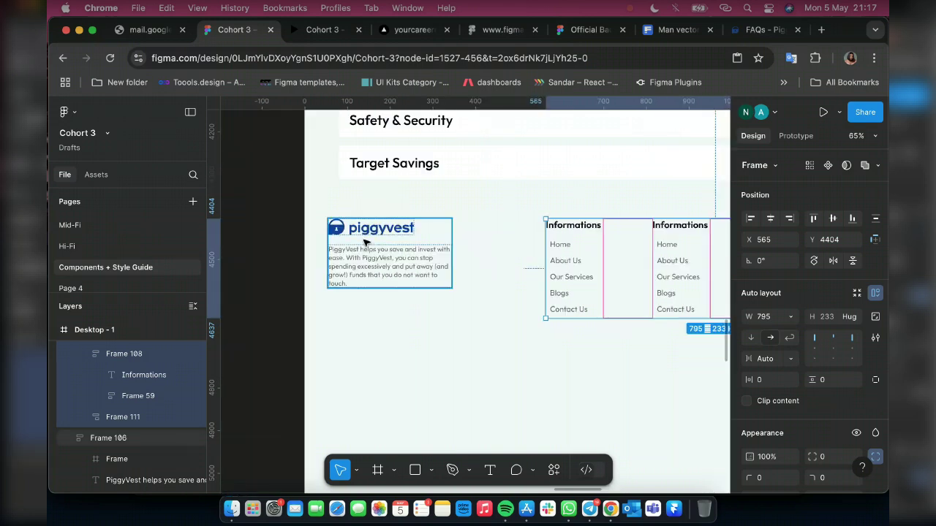
shift+click(366, 242)
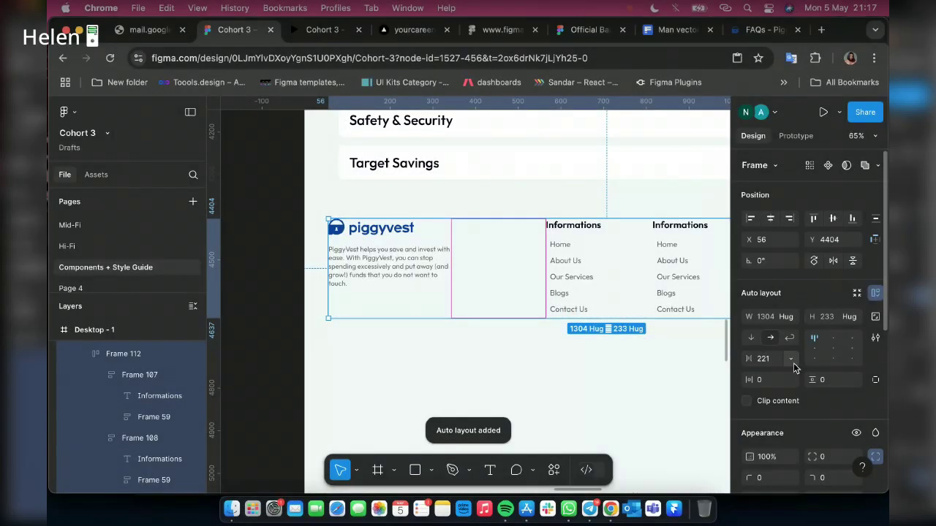
click(794, 358)
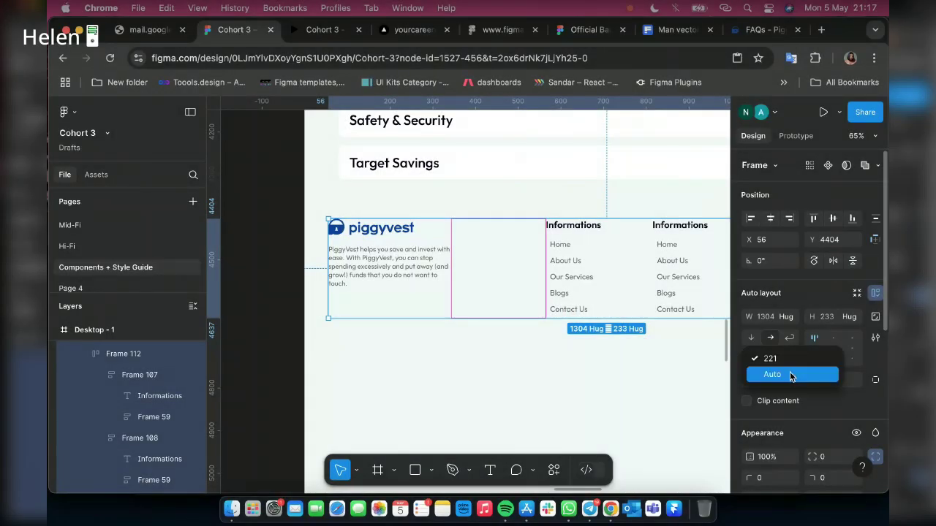
key(Return)
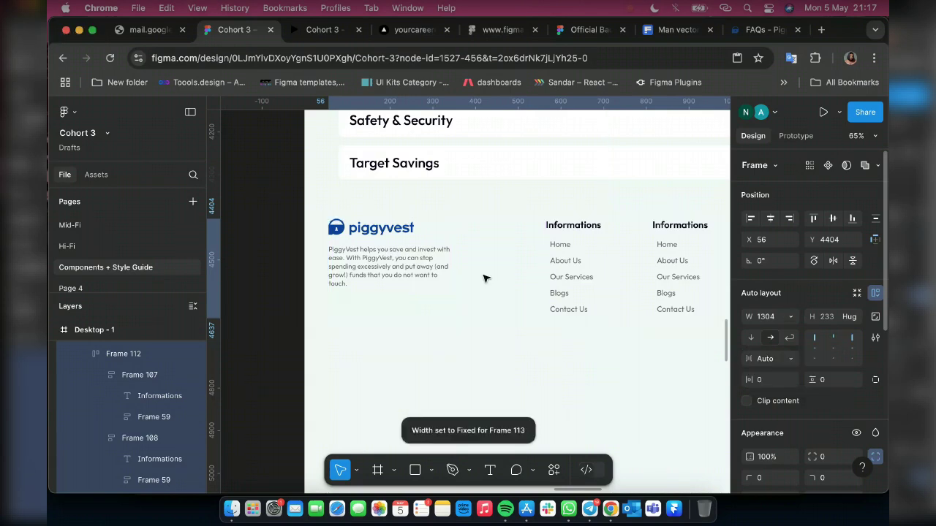
scroll(482, 277, down, 6)
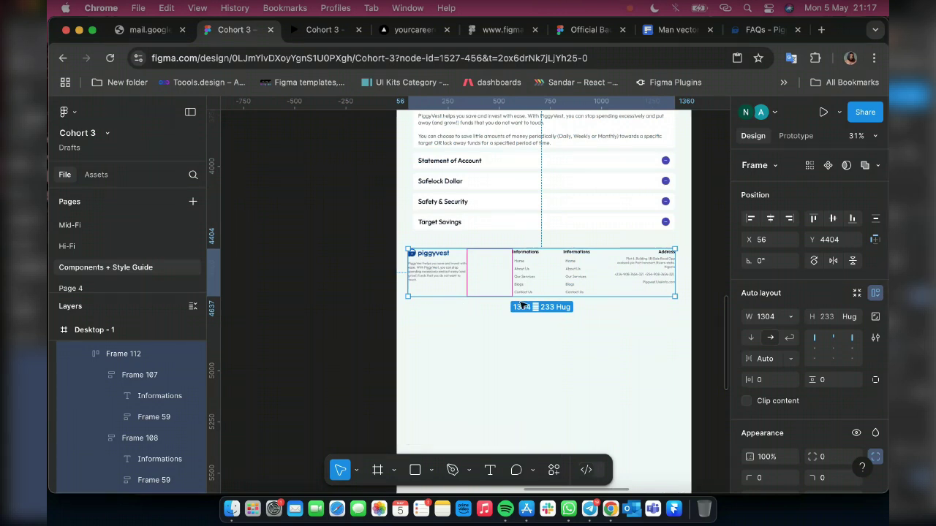
scroll(520, 307, up, 1)
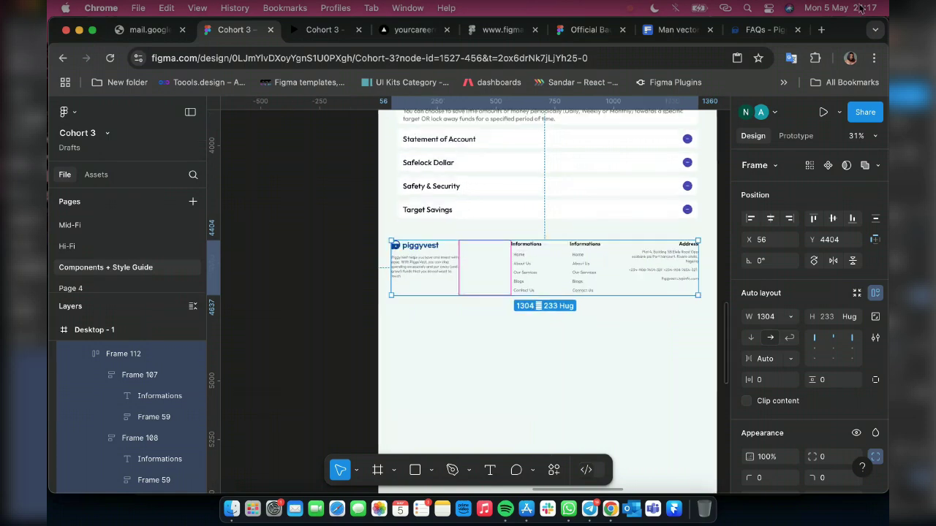
key(super+equal)
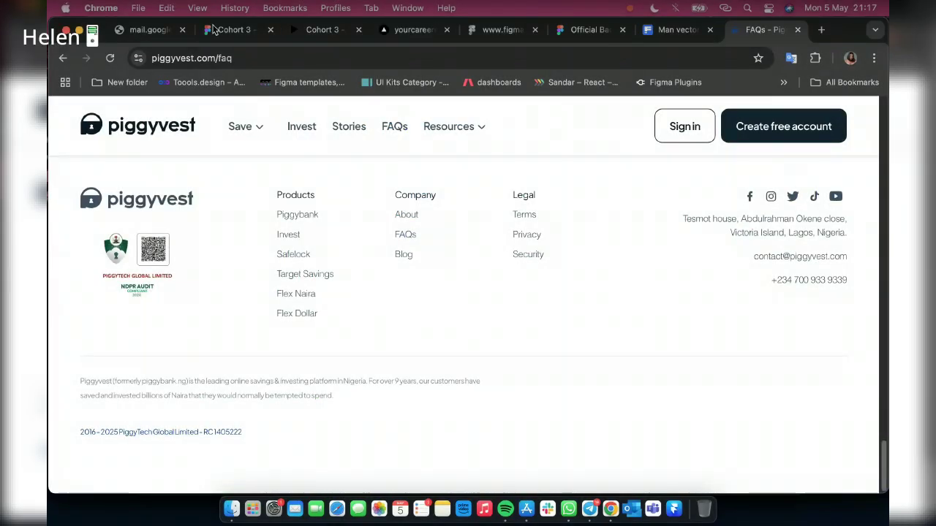
click(215, 29)
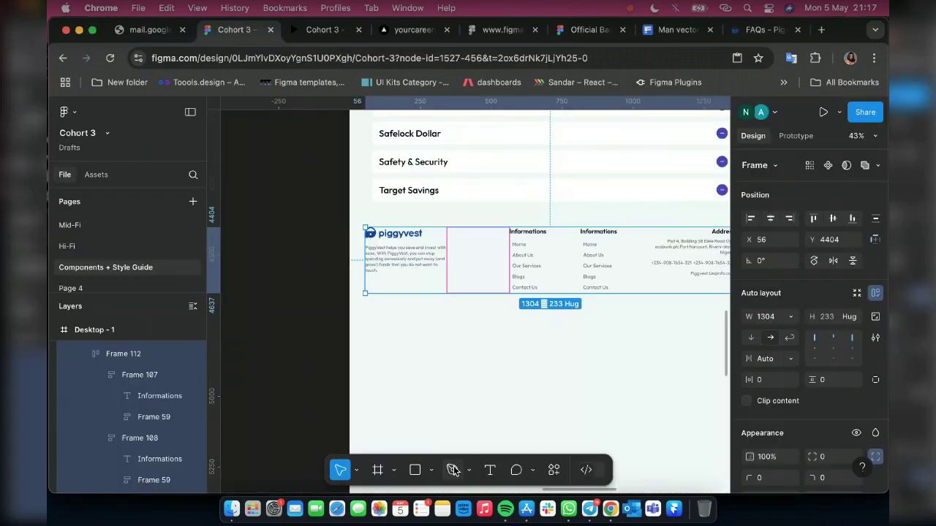
click(453, 470)
scroll(305, 336, right, 3)
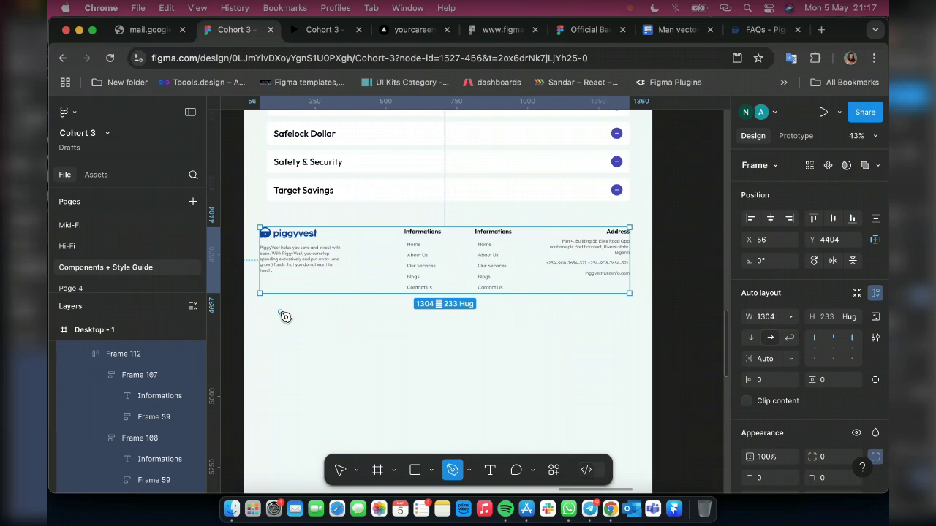
Draw a horizontal divider line across the page beneath the footer columns
click(616, 306)
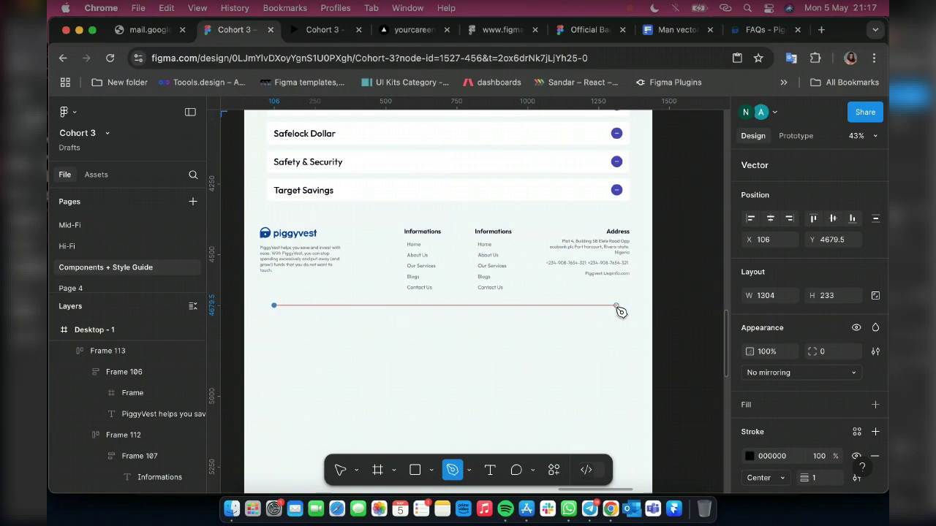
click(616, 306)
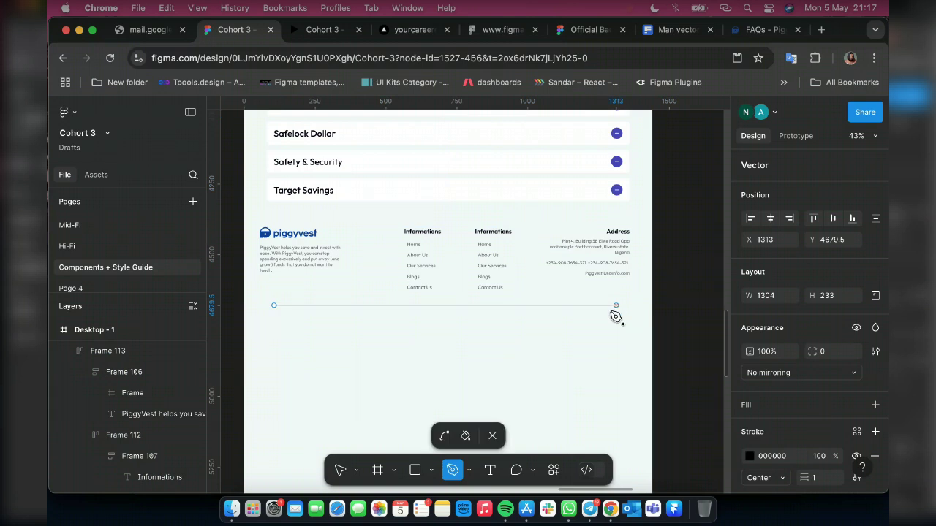
key(Escape)
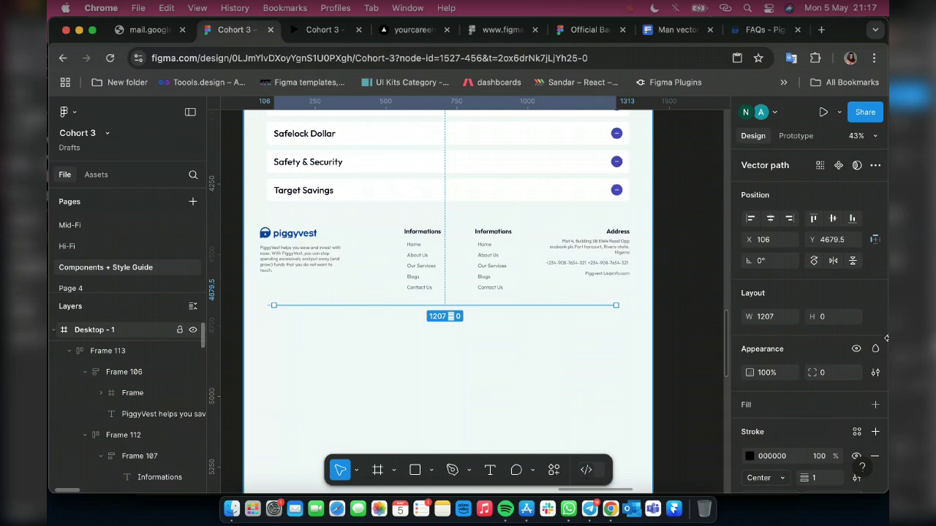
key(Escape)
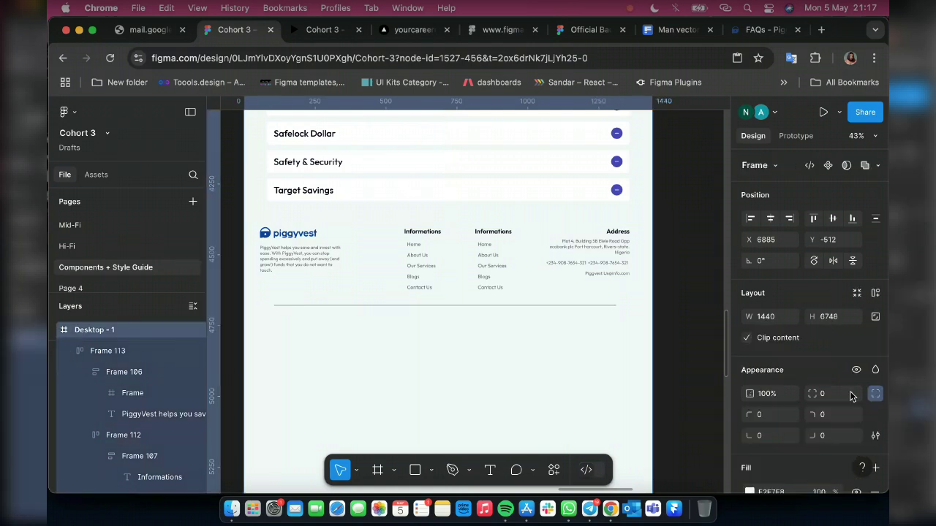
Show the 12-column layout grid and inspect the FAQ item's Grey 3, 0.7 divider stroke
scroll(850, 395, down, 3)
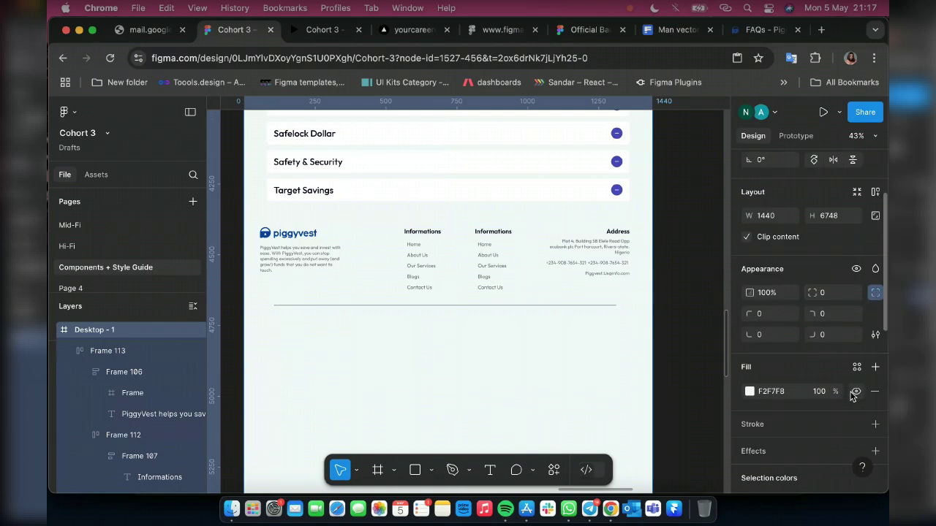
scroll(853, 437, down, 10)
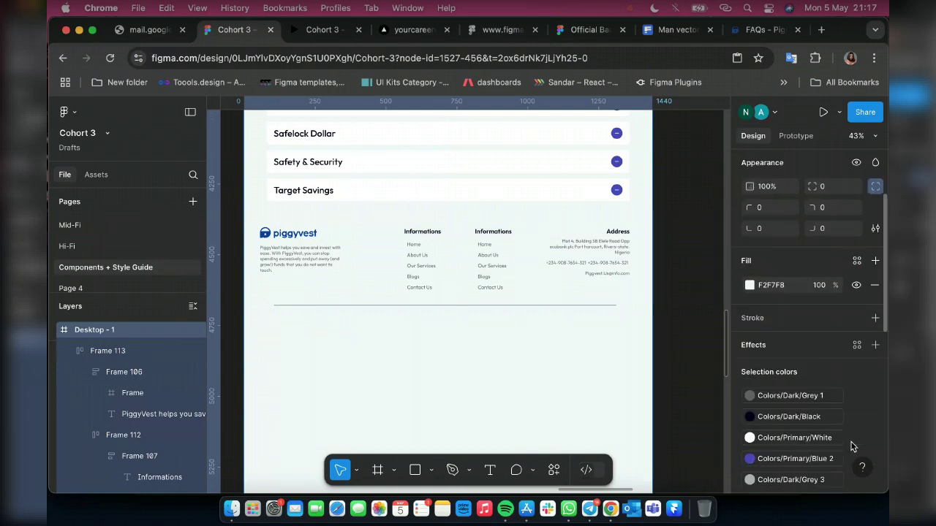
click(855, 440)
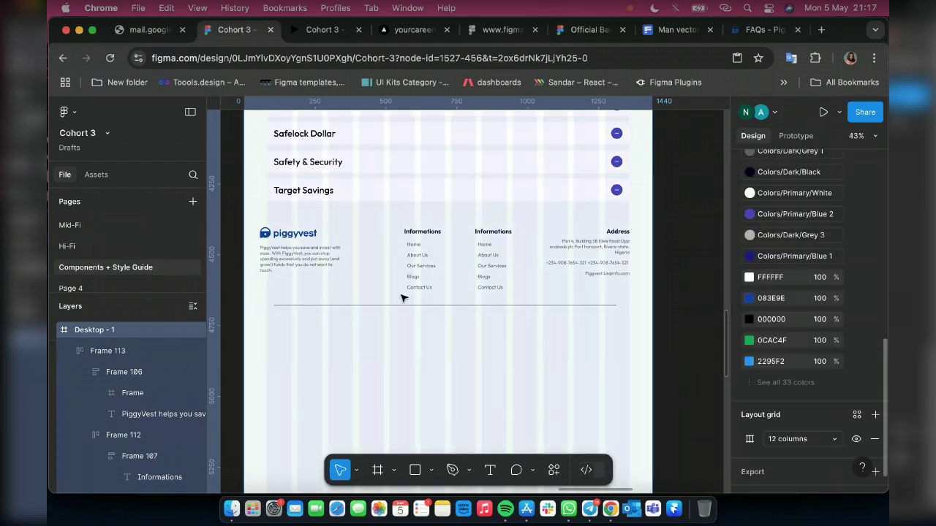
scroll(372, 217, up, 3)
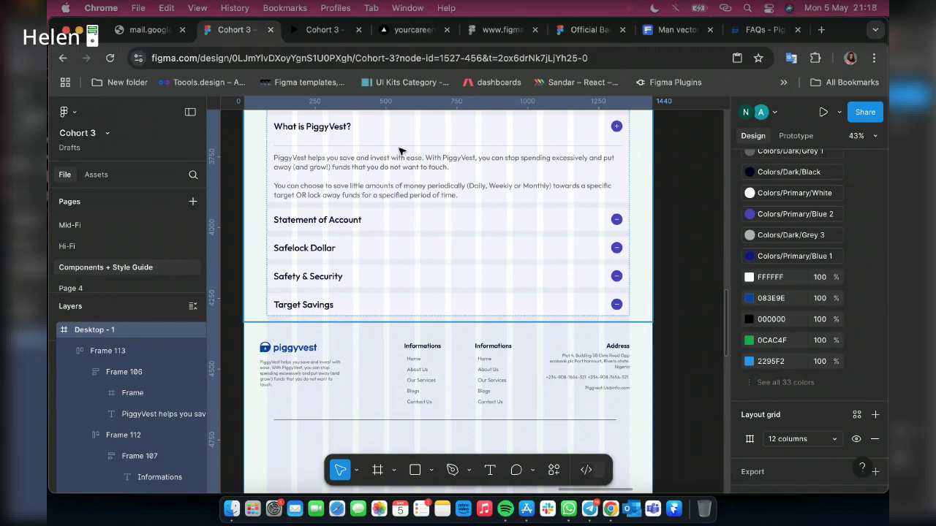
click(402, 150)
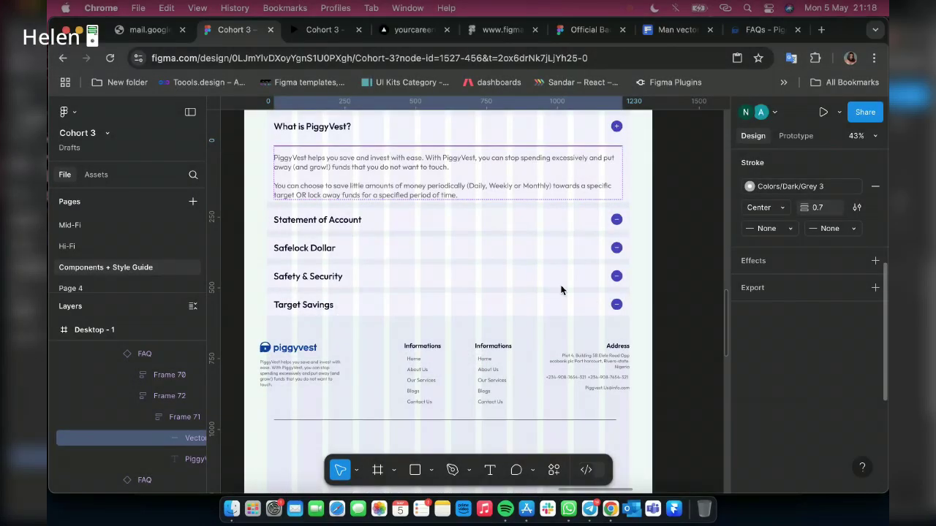
scroll(313, 386, down, 4)
scroll(313, 390, down, 5)
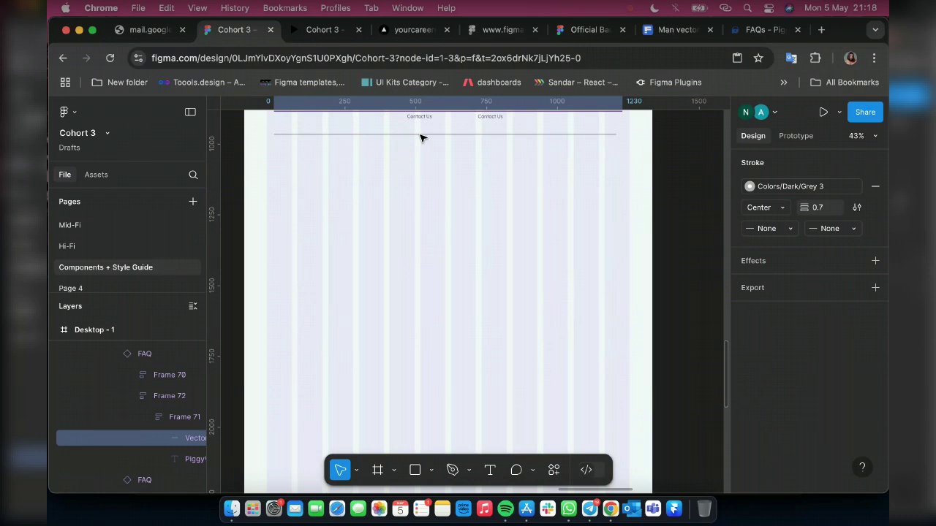
click(419, 236)
scroll(419, 236, up, 3)
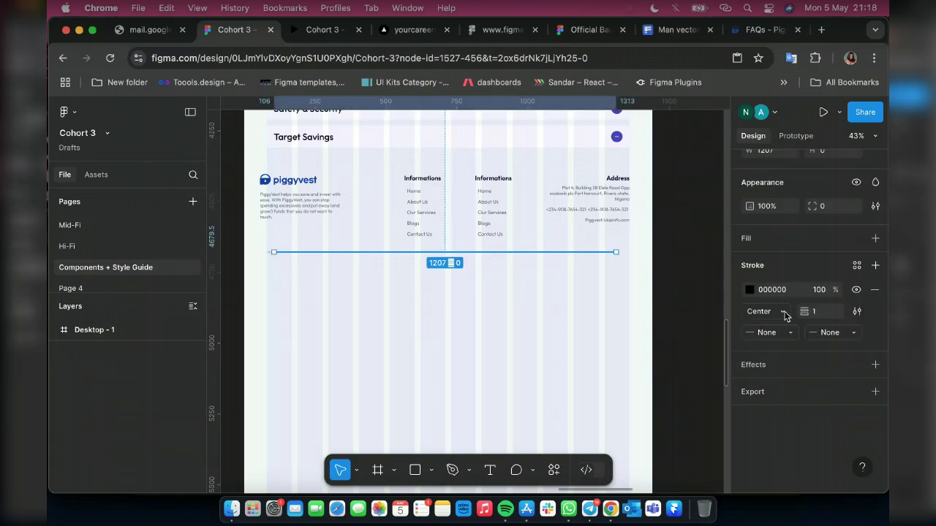
Centre the divider line and narrow the footer frame to 1280 wide starting at X 80
scroll(840, 351, up, 2)
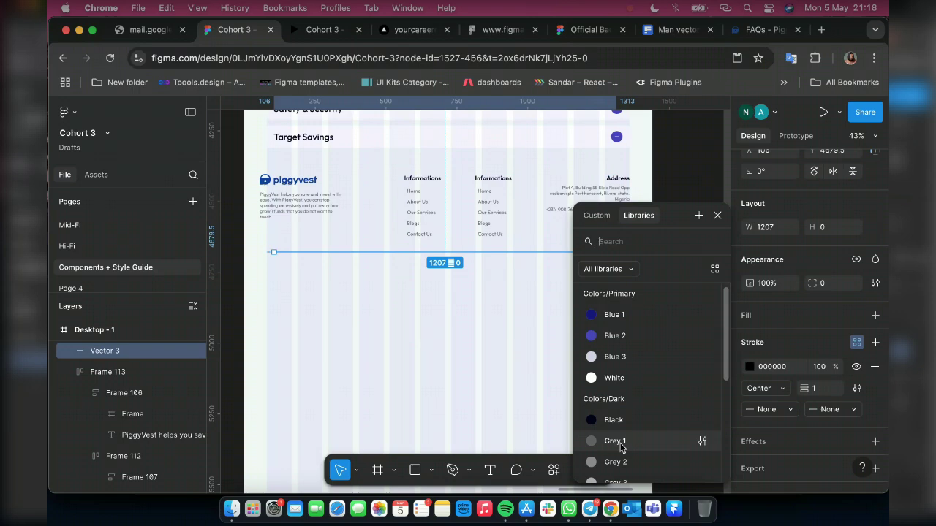
scroll(624, 462, down, 1)
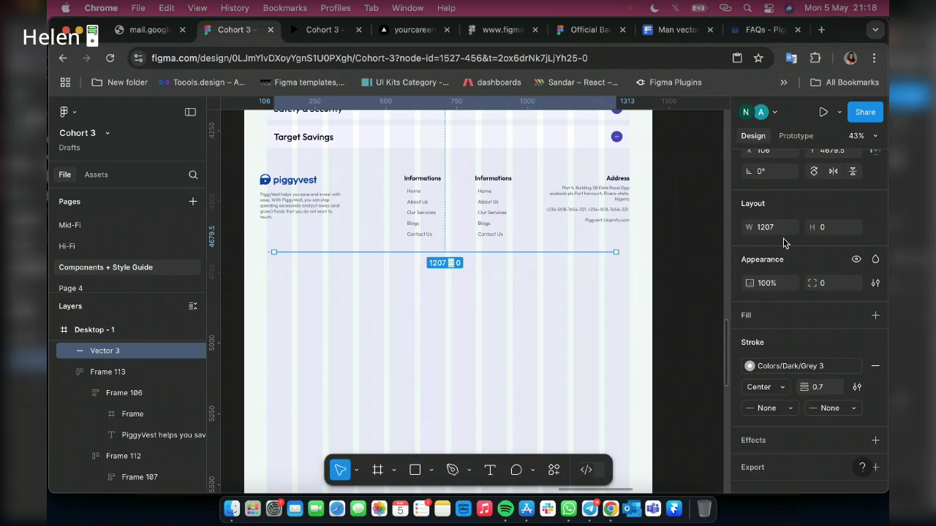
scroll(784, 243, up, 2)
click(770, 219)
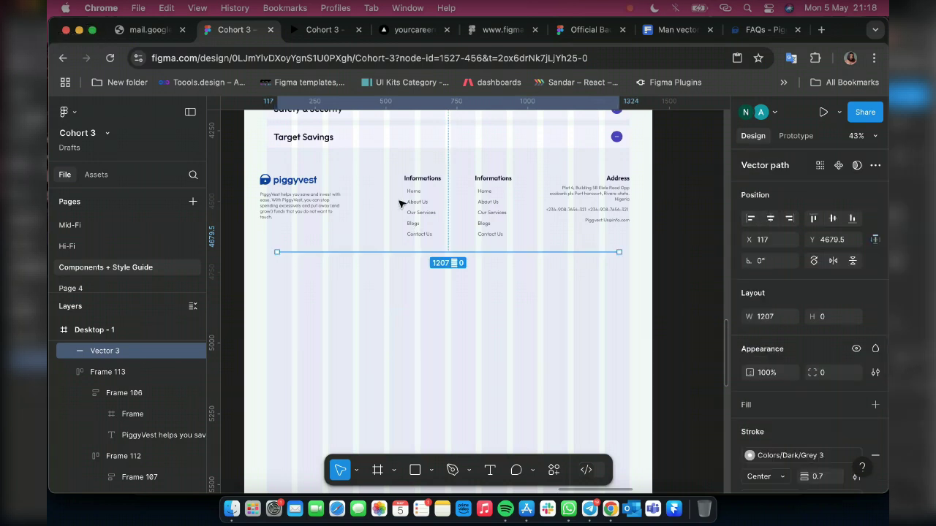
click(261, 197)
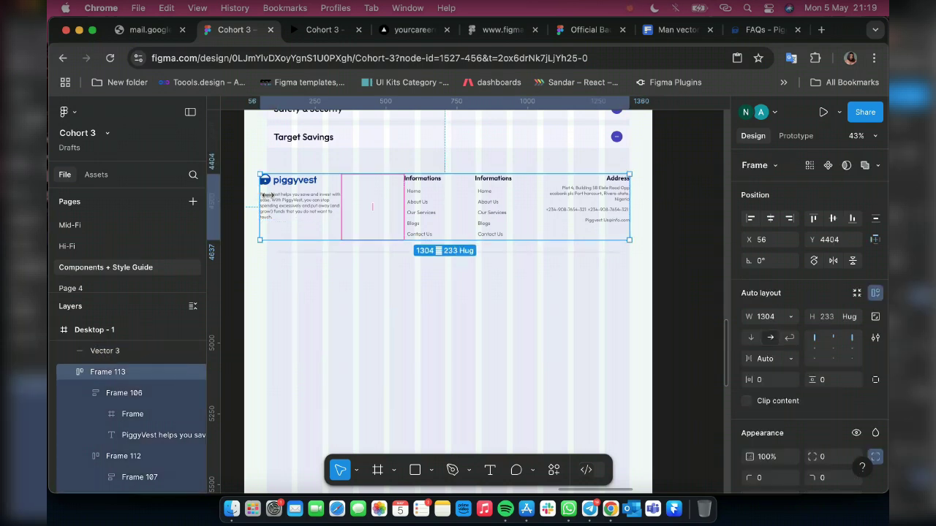
drag(268, 195, 275, 195)
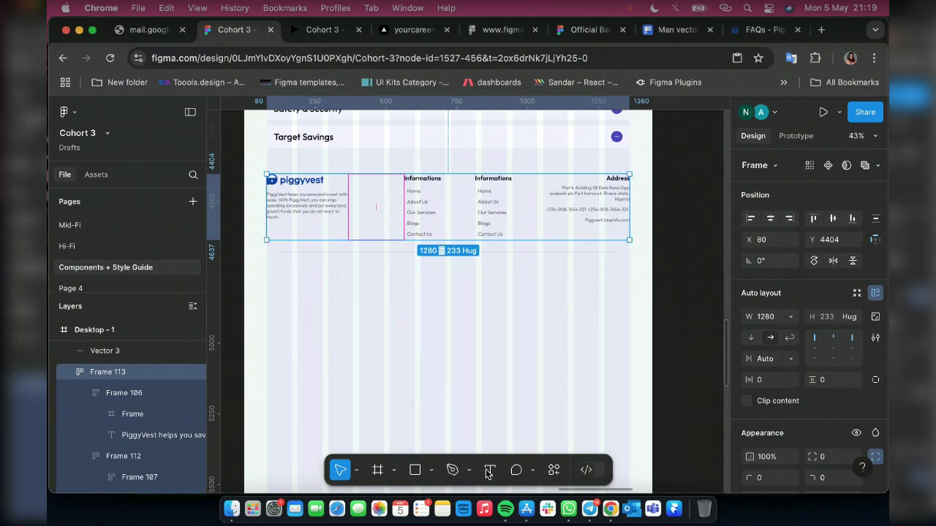
key(t)
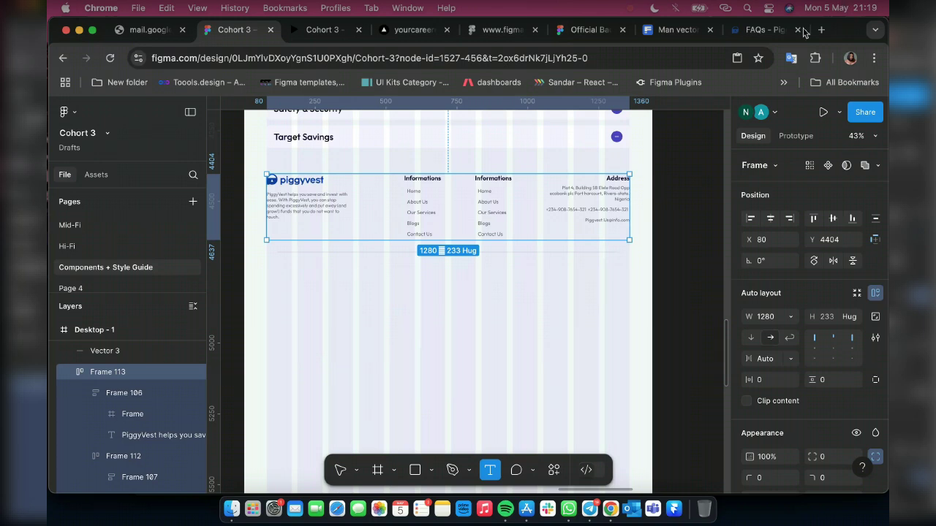
Place a new text box below the footer divider
click(357, 262)
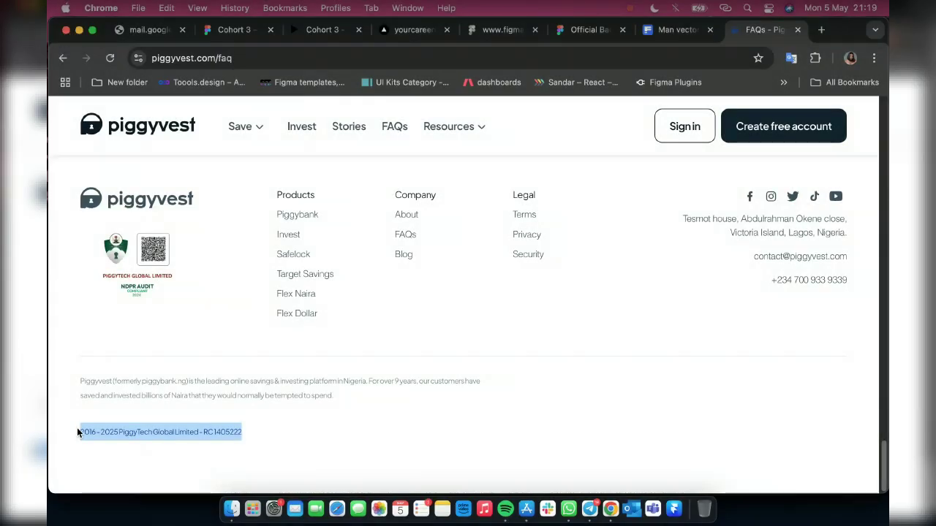
Paste the copyright line and style it Body Text R 14px in Colors/Dark/Grey 2
key(super+2)
click(356, 269)
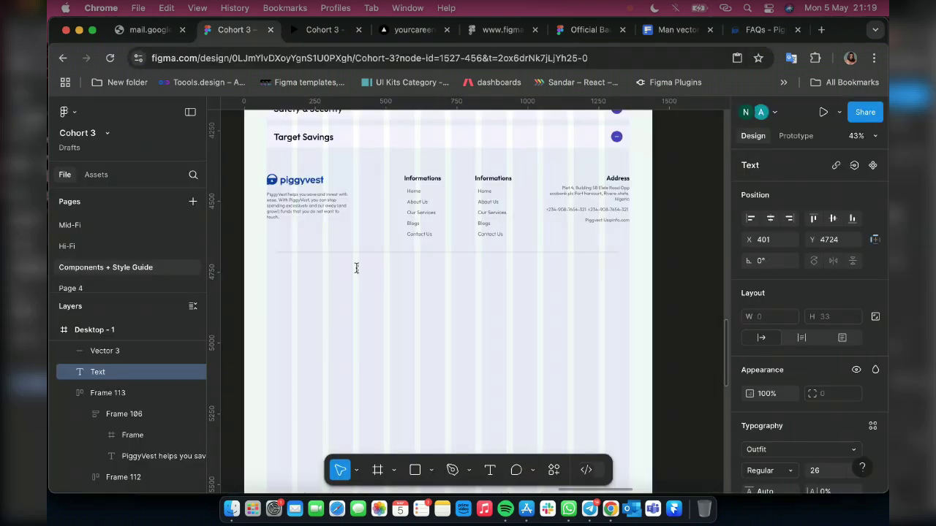
text(2016 - 2025 PiggyTech Global Limited - RC 1405222)
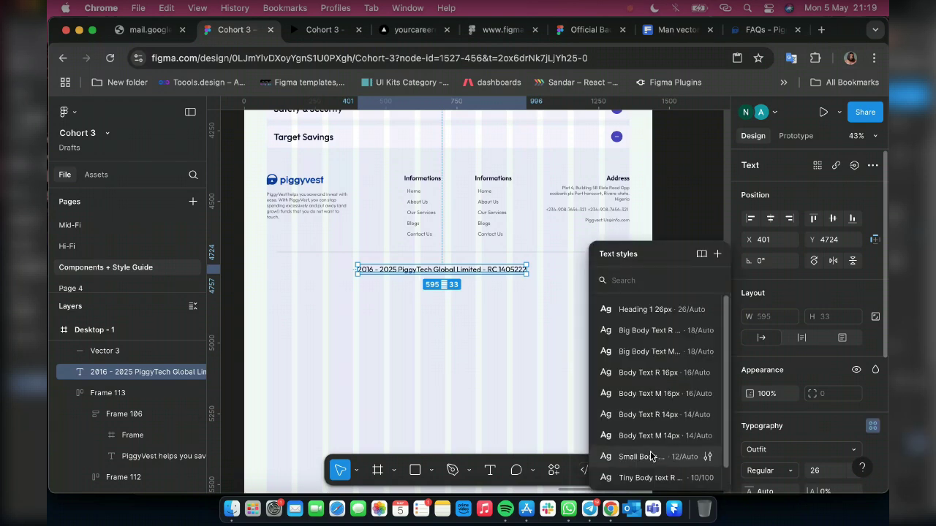
click(636, 456)
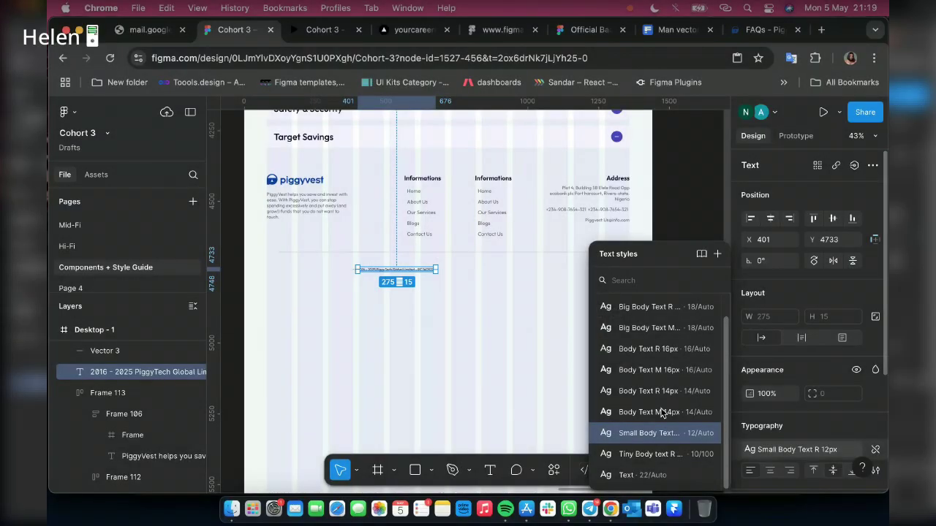
click(650, 391)
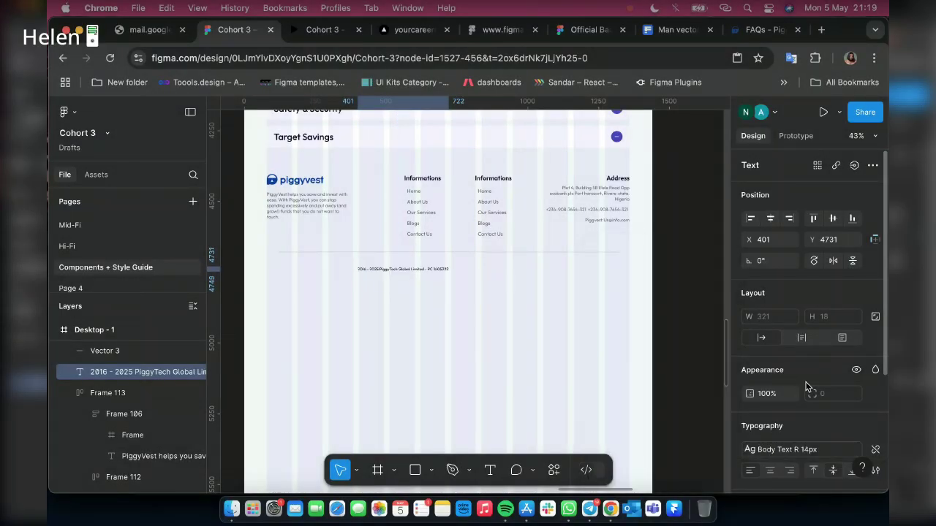
scroll(807, 426, down, 3)
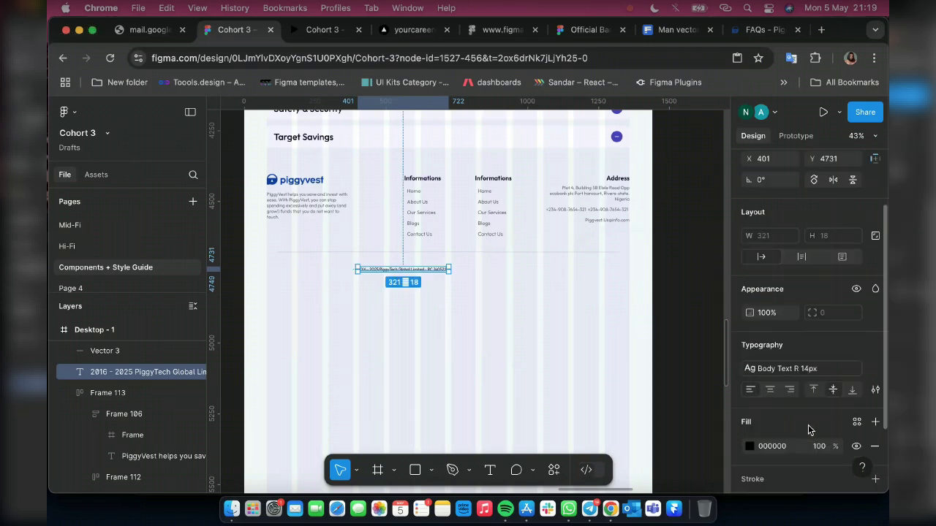
scroll(808, 425, down, 2)
click(857, 344)
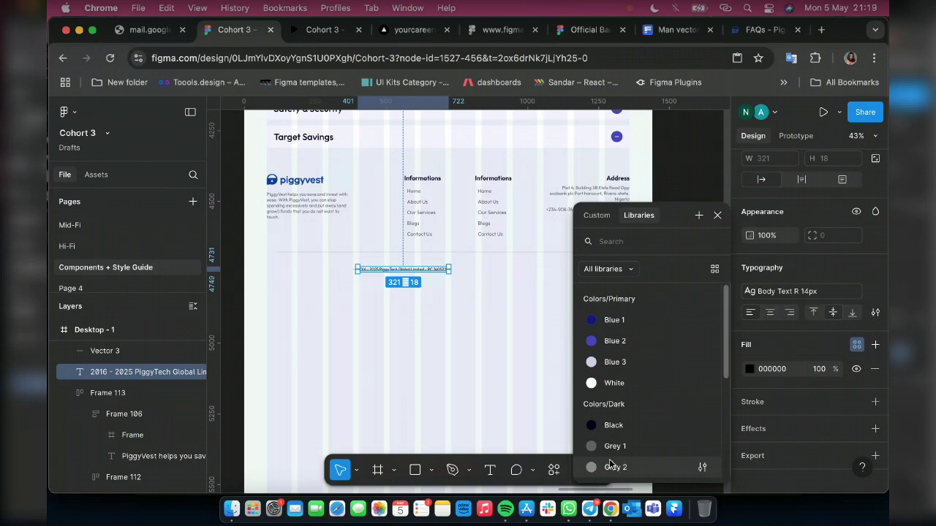
click(611, 467)
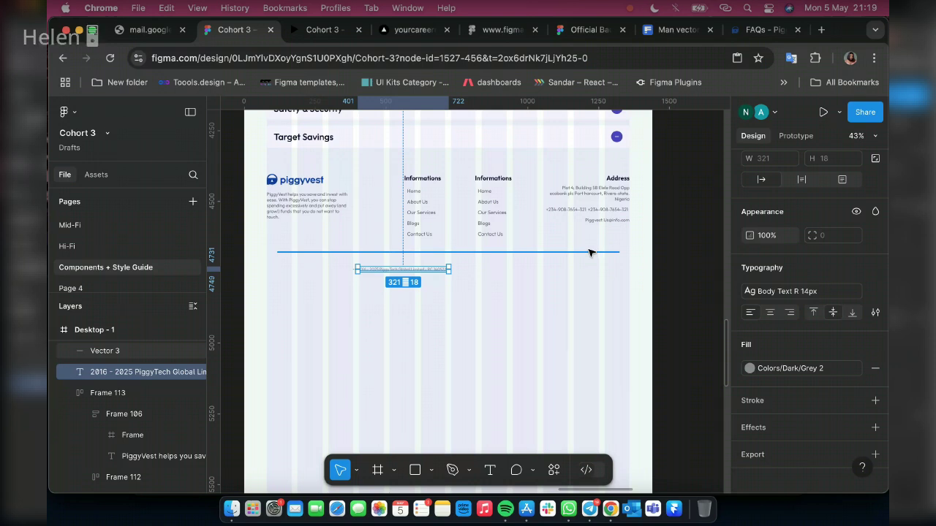
Wrap the divider line and copyright text in auto layout with a gap of 20
shift+click(589, 252)
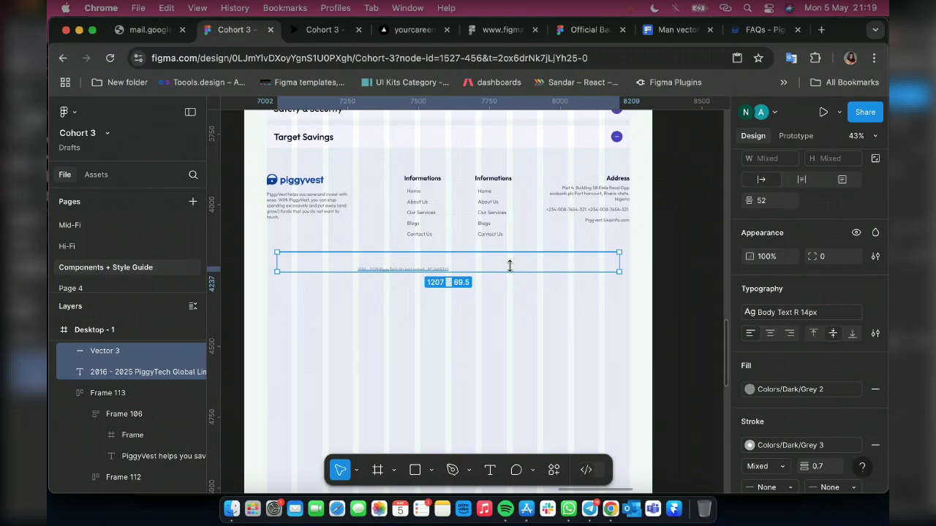
key(shift+a)
click(768, 205)
text(30)
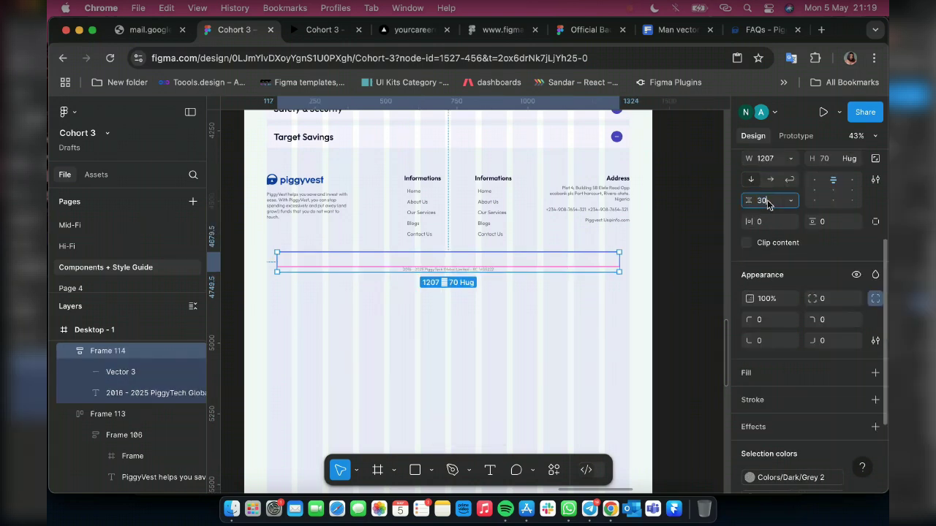
key(Return)
click(767, 205)
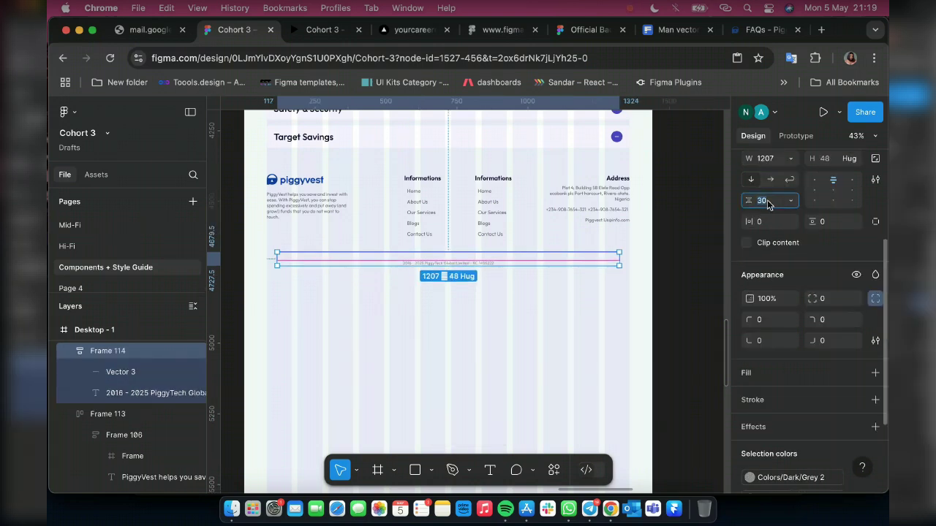
text(20)
key(Return)
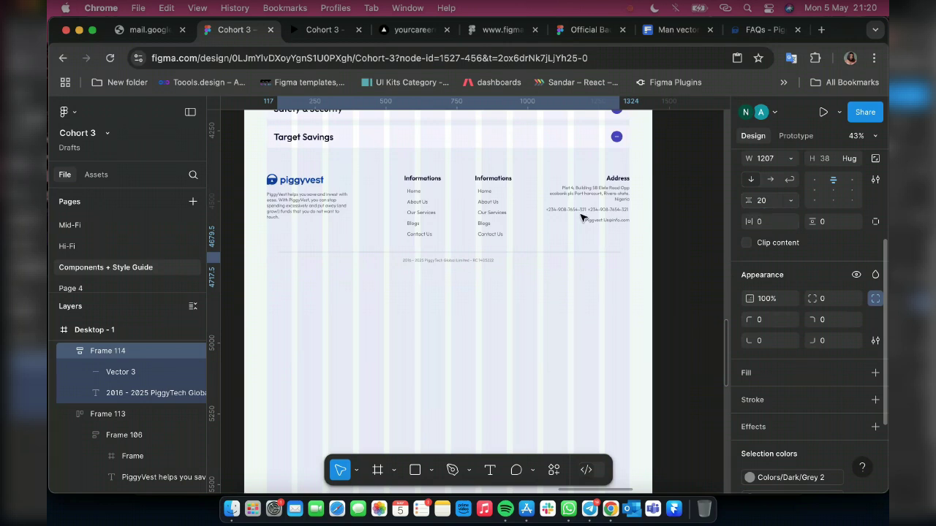
Wrap the footer content and copyright frames in one auto layout frame 1440 wide
scroll(543, 211, up, 2)
shift+click(538, 219)
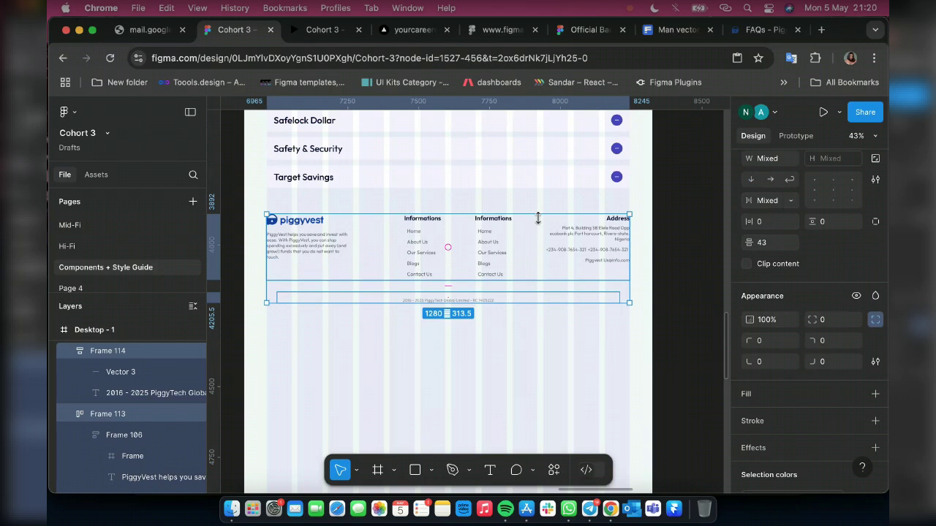
key(shift+a)
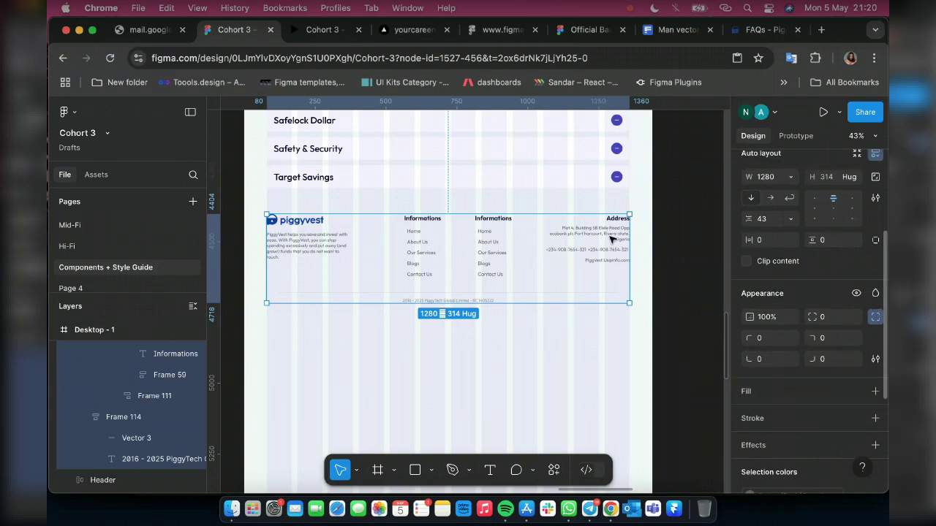
click(765, 185)
text(1440)
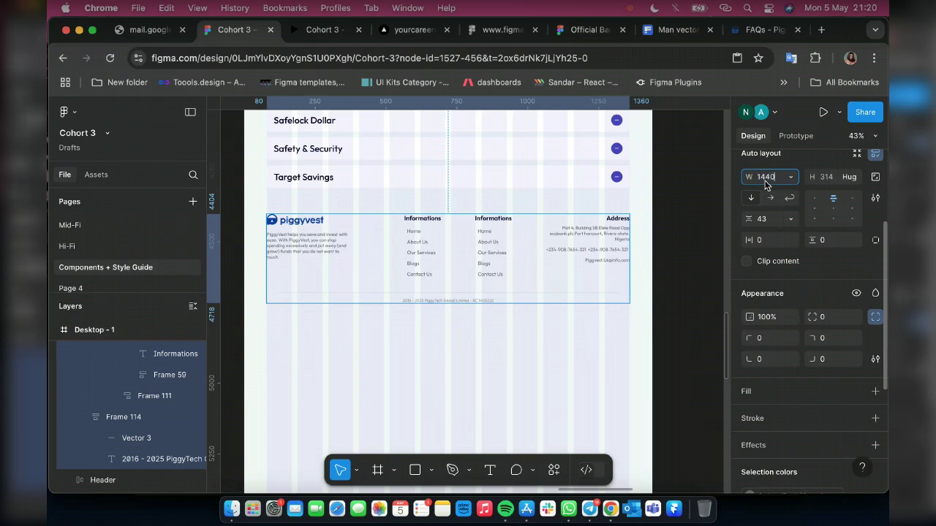
key(Return)
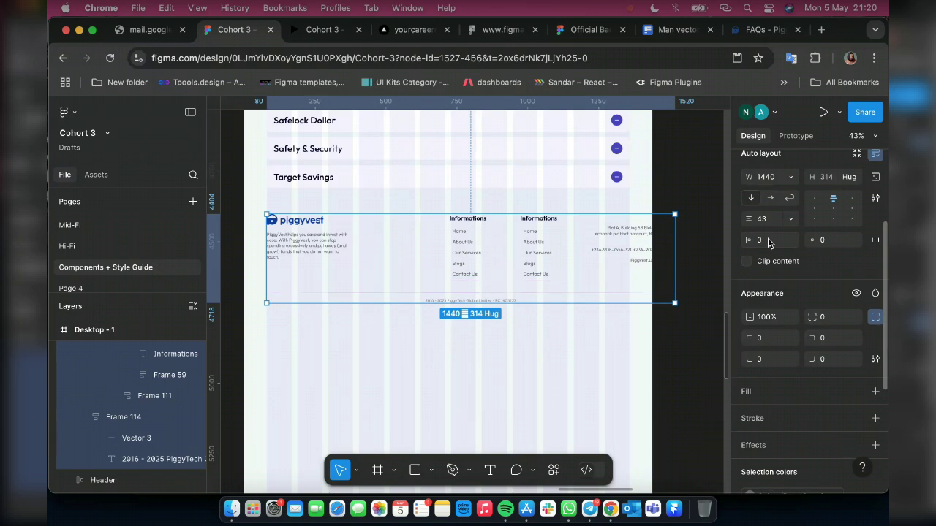
Give the footer 80 side padding, 40 top and 20 bottom, and move it to X 0
click(768, 243)
text(80)
key(Tab)
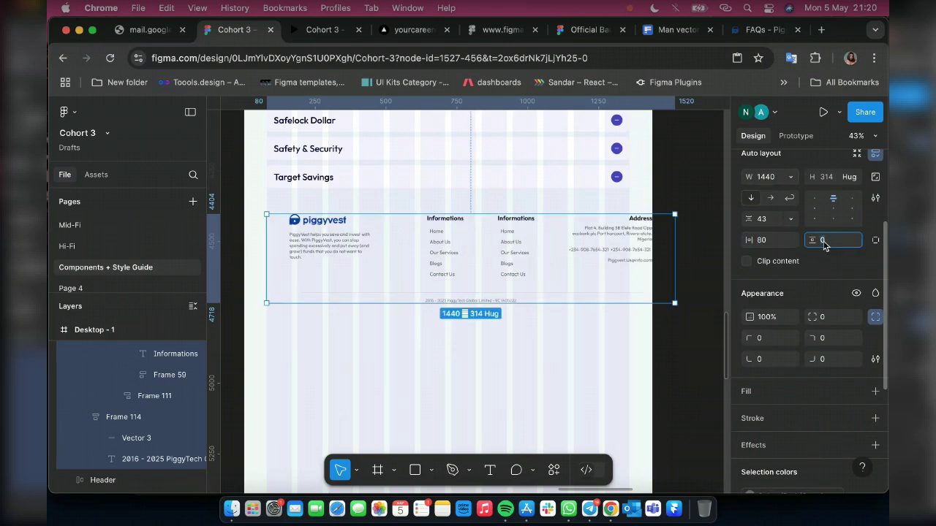
text(20)
key(Return)
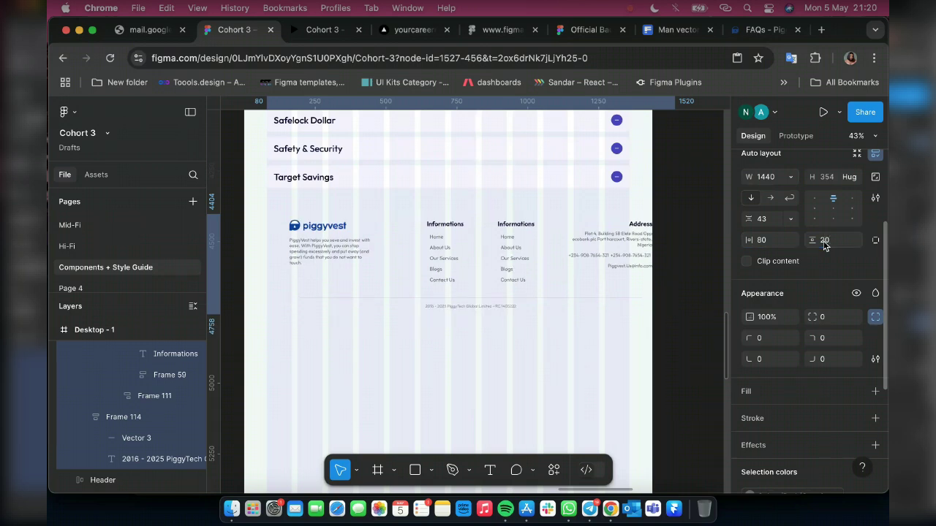
scroll(790, 219, up, 3)
drag(763, 196, 290, 249)
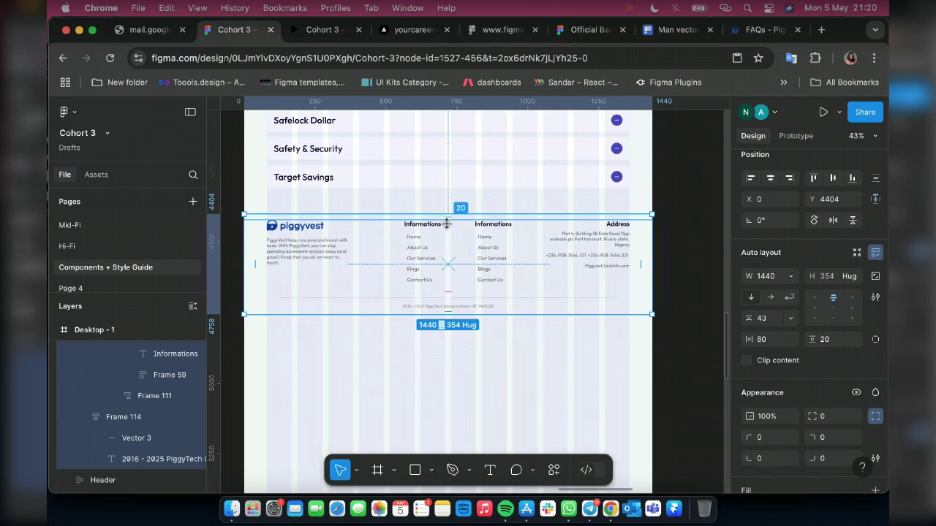
drag(447, 223, 447, 227)
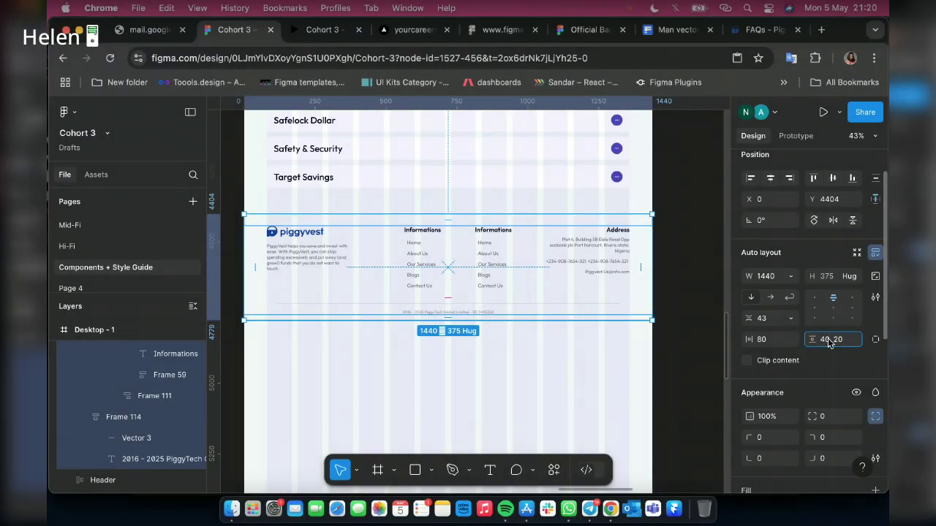
key(Return)
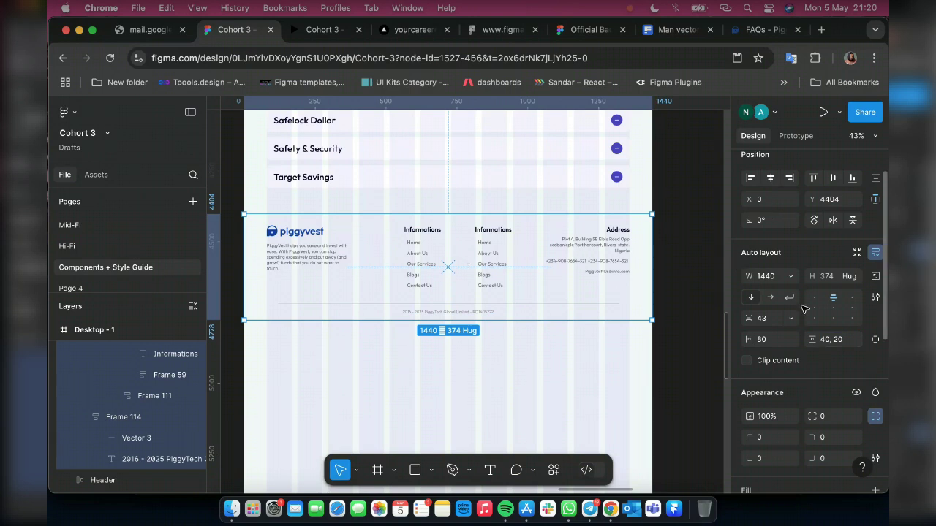
Fill the footer frame with Blue 1, detach the style, and darken it to navy 0B0839
scroll(804, 307, down, 8)
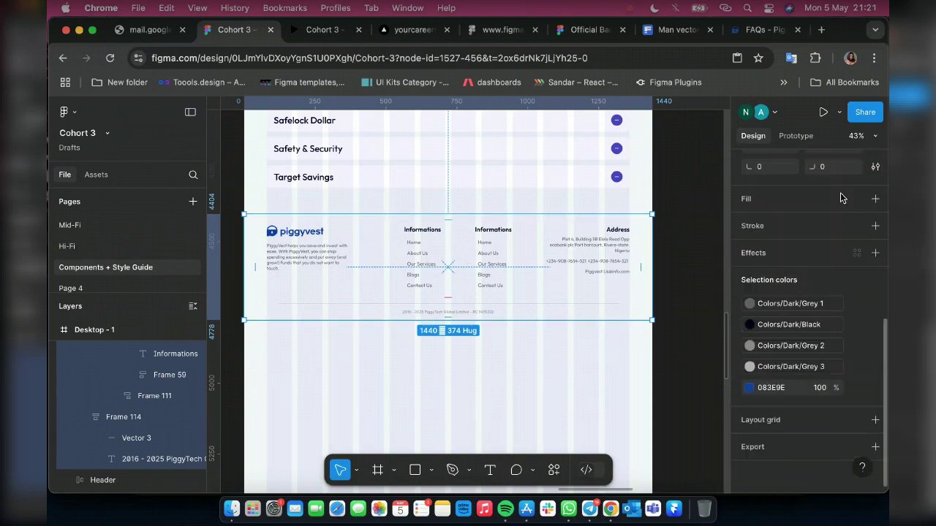
click(875, 201)
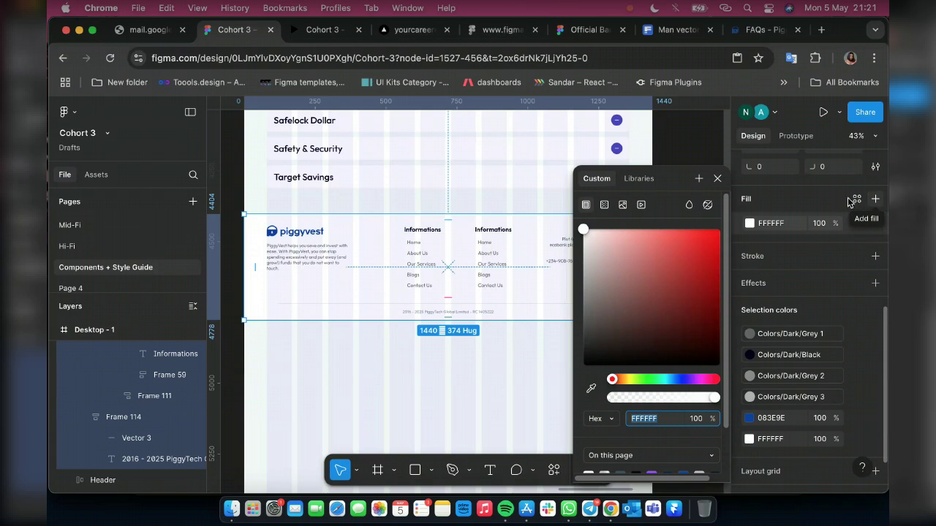
click(856, 200)
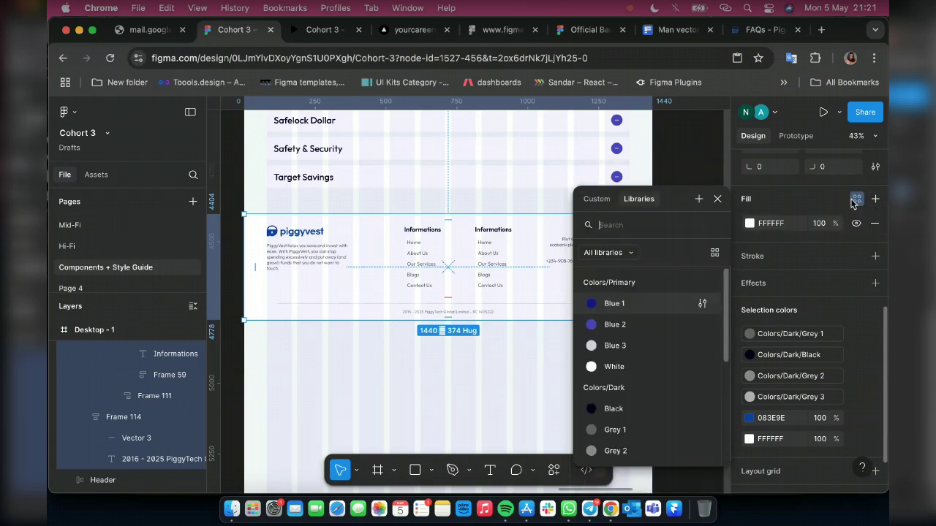
click(625, 307)
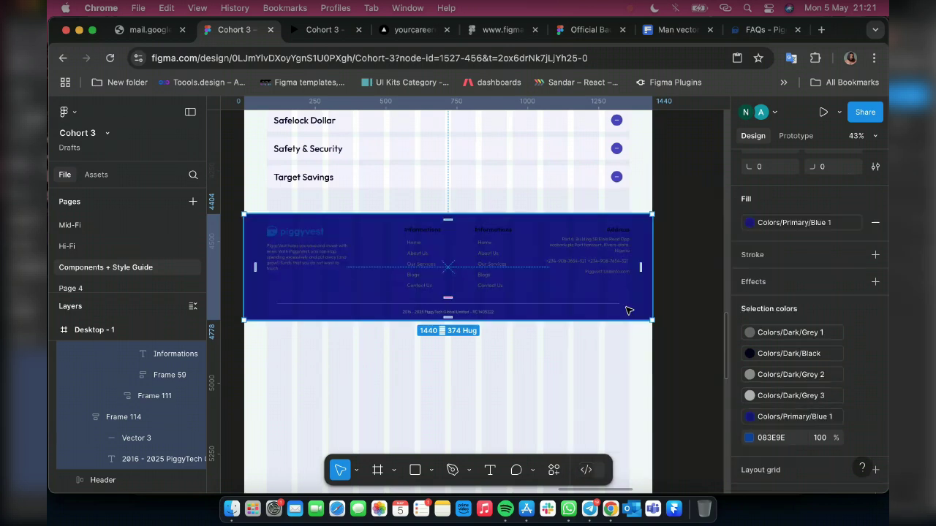
click(856, 223)
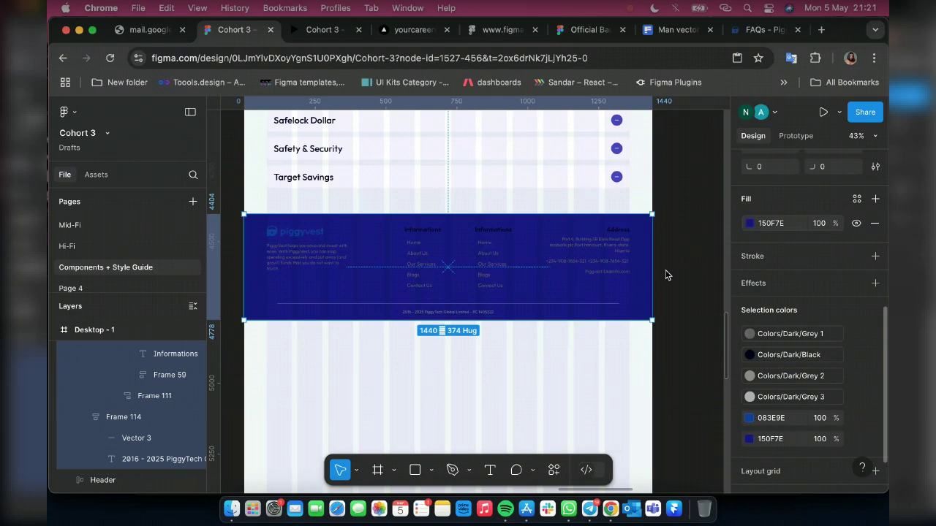
click(749, 223)
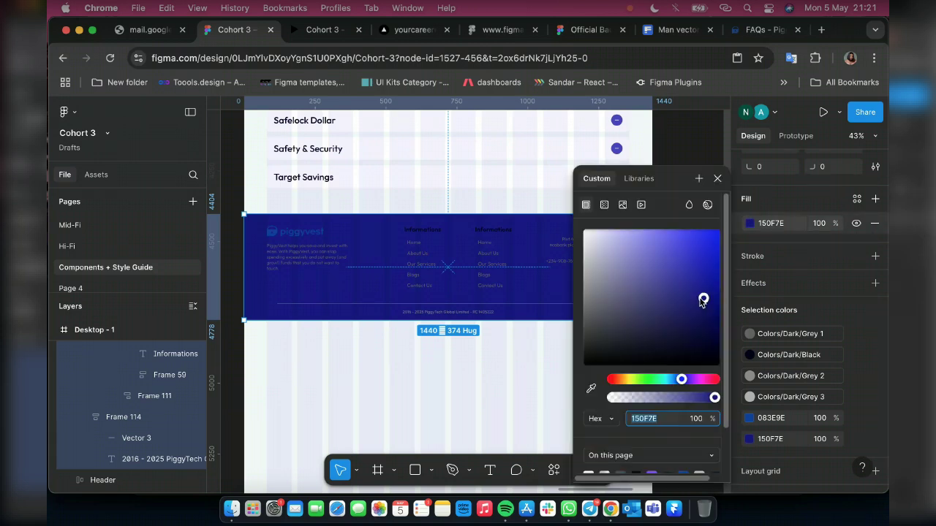
drag(700, 302, 700, 344)
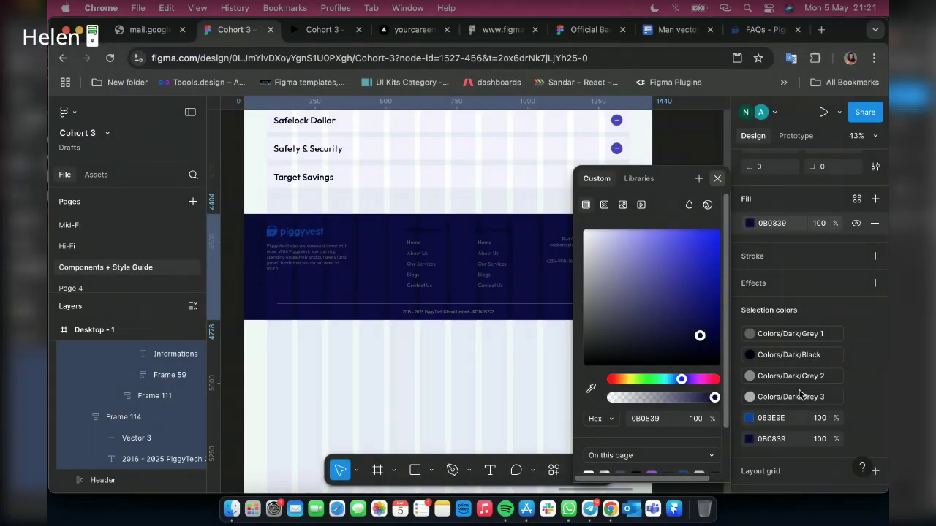
key(Escape)
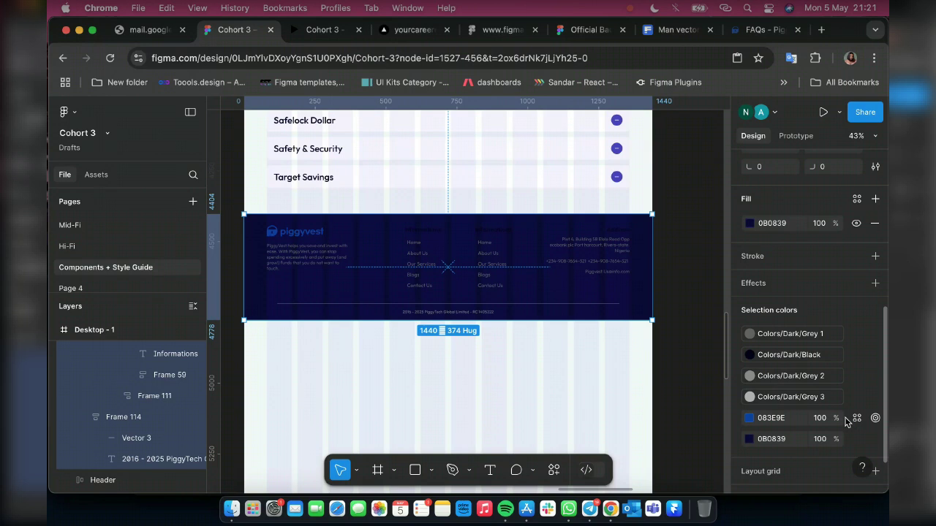
Swap the 083E9E logo colour for Colors/Primary/White, undoing the trial White swaps on the text
click(856, 417)
click(613, 388)
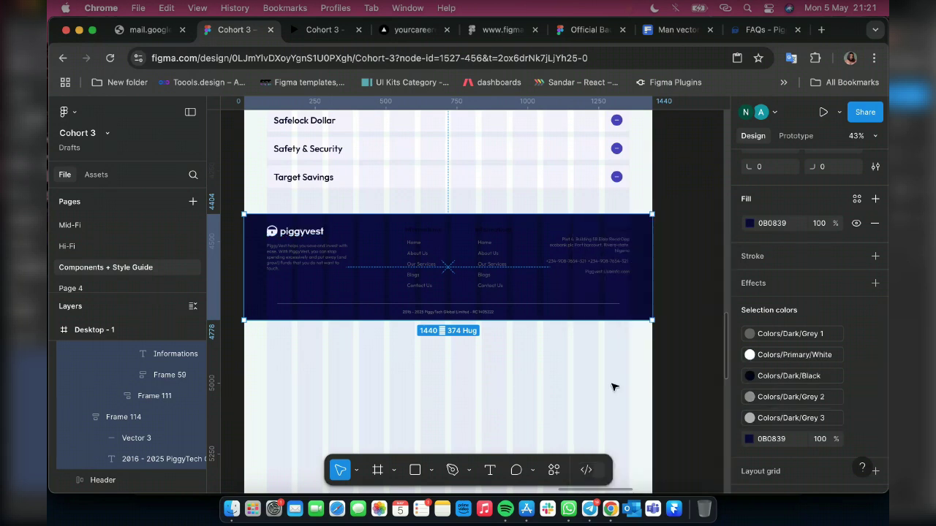
click(792, 337)
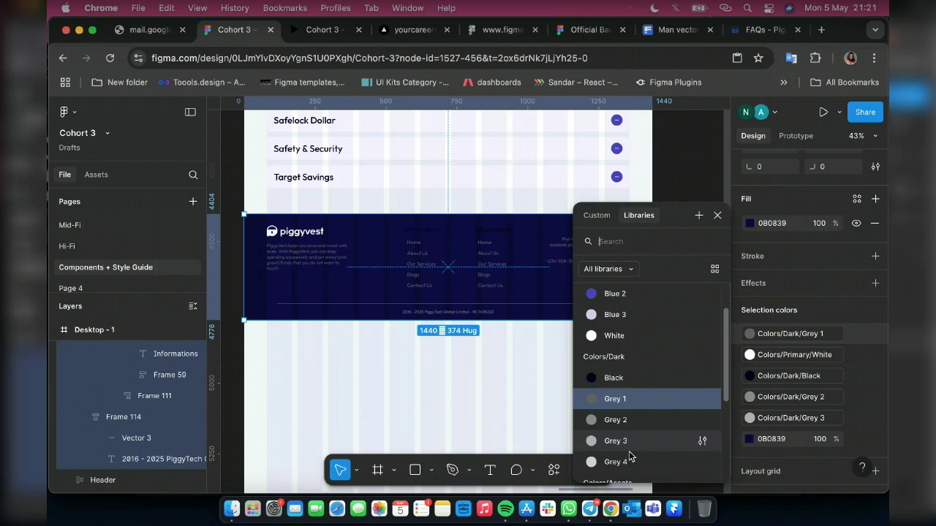
scroll(625, 463, down, 1)
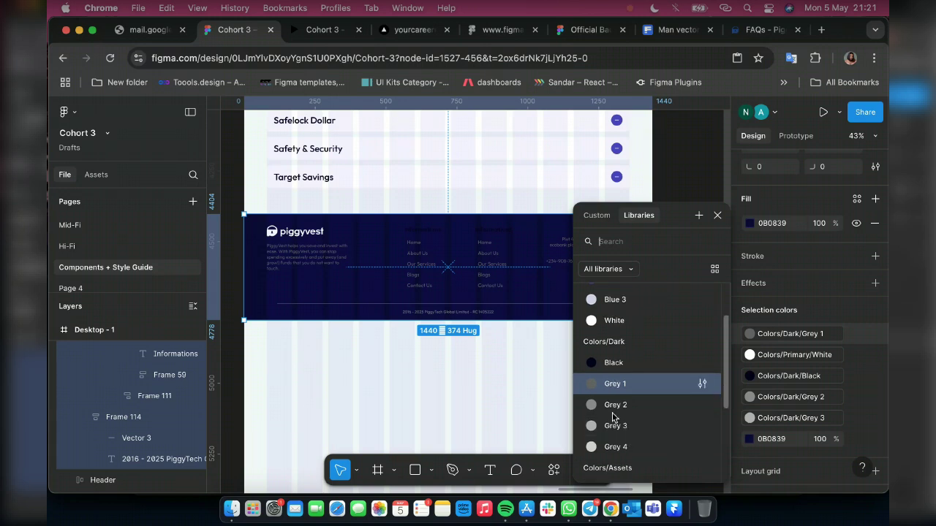
click(614, 319)
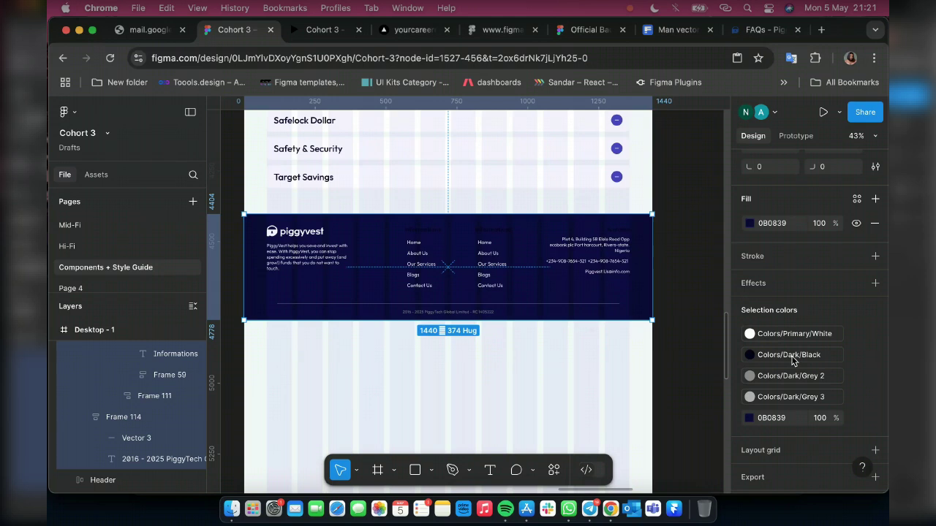
click(749, 355)
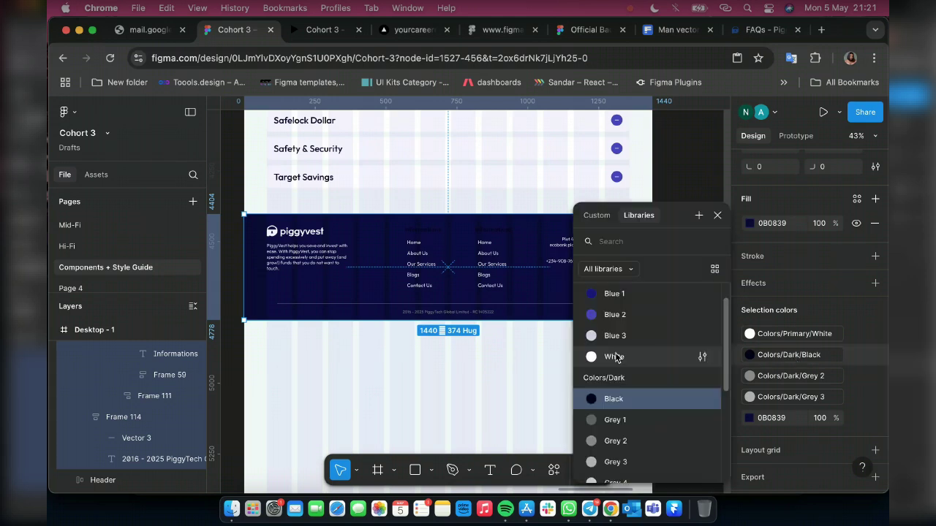
click(523, 269)
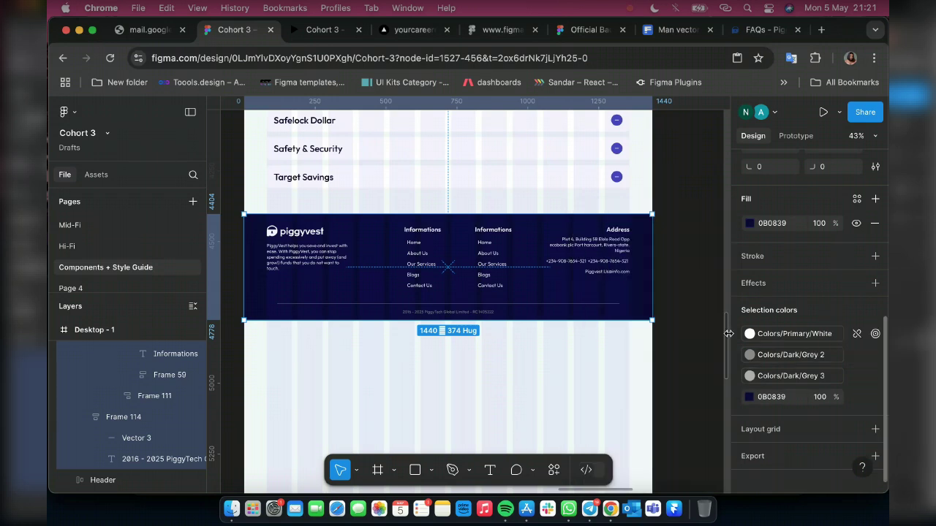
key(super+z)
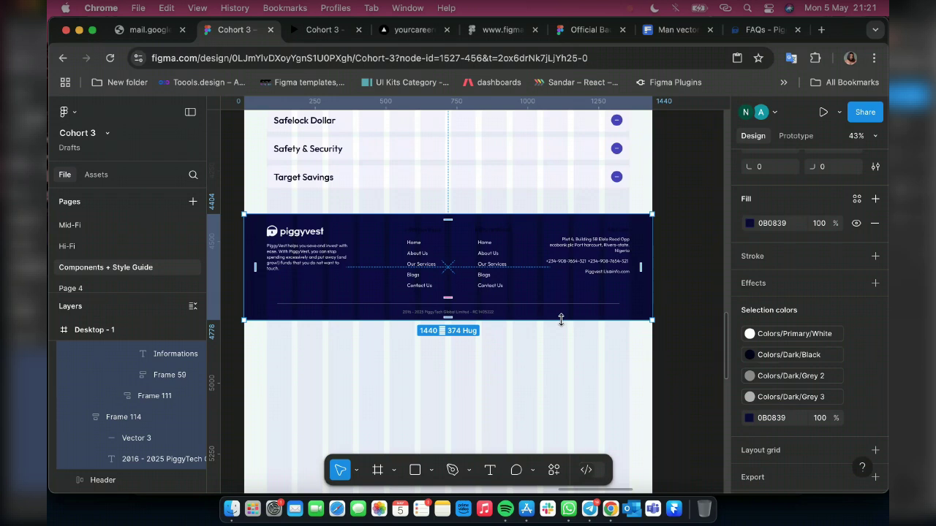
key(super+z)
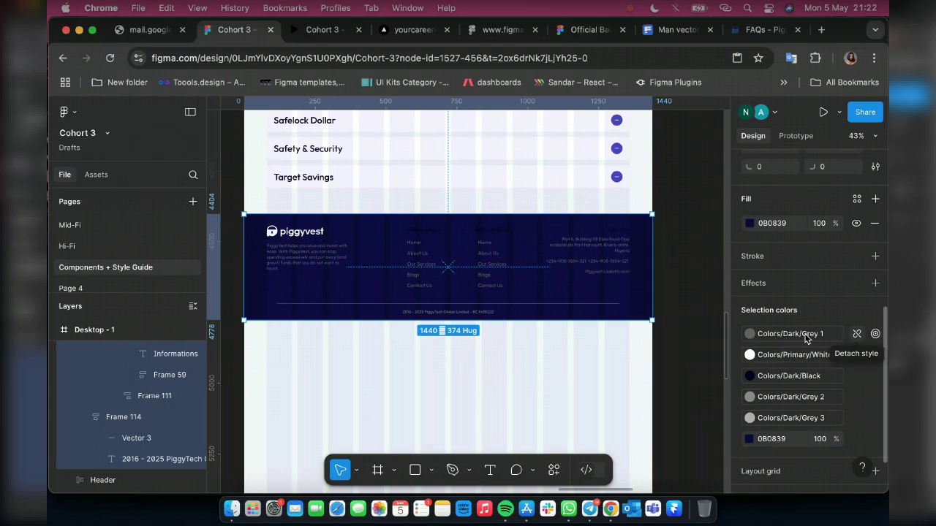
Detach Grey 1 from the footer text, apply Colors/Dark/Grey 4, then detach it to a plain colour
click(857, 333)
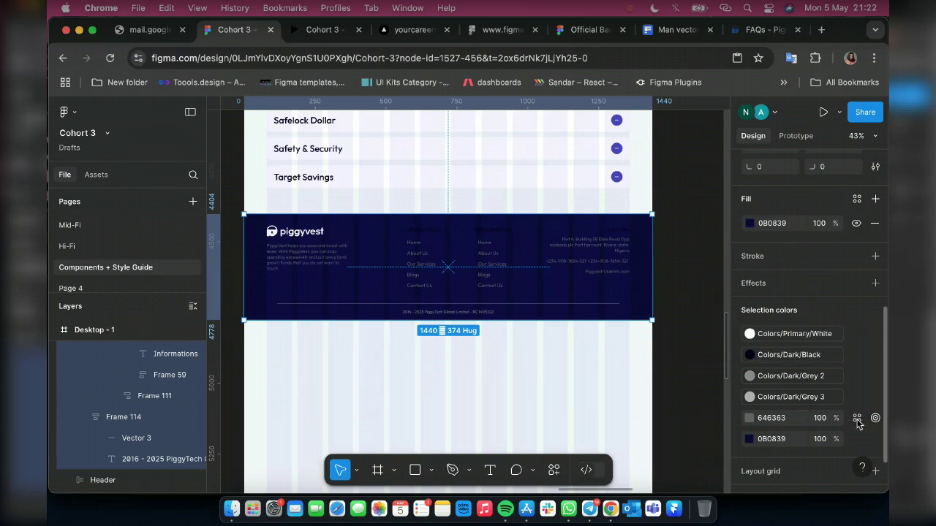
click(857, 418)
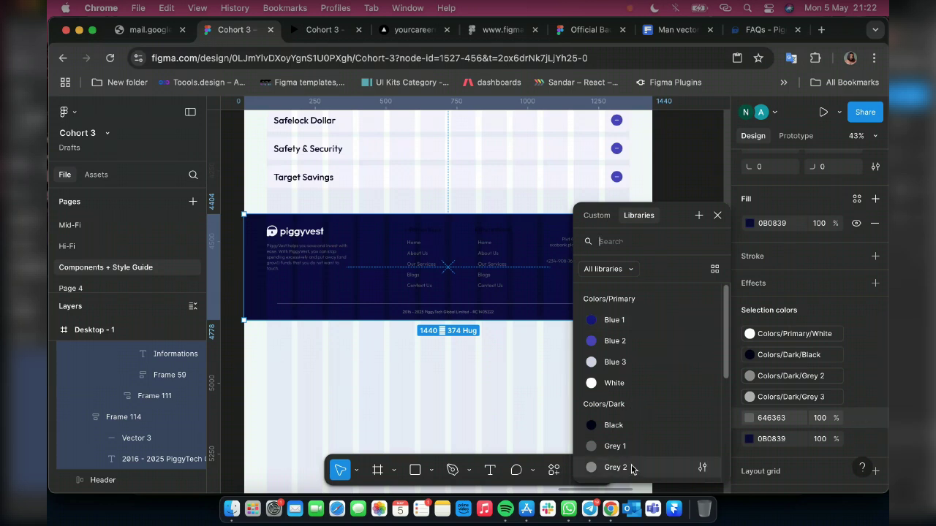
scroll(633, 461, down, 2)
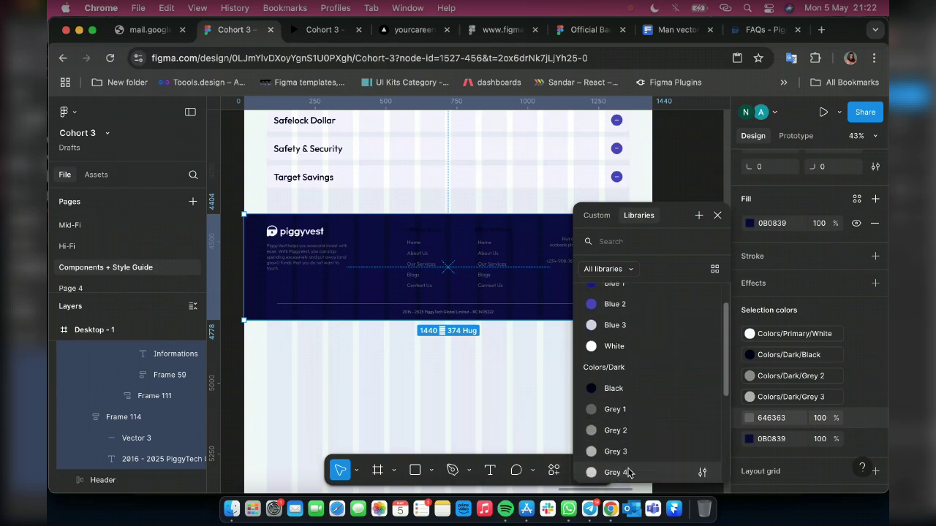
click(628, 472)
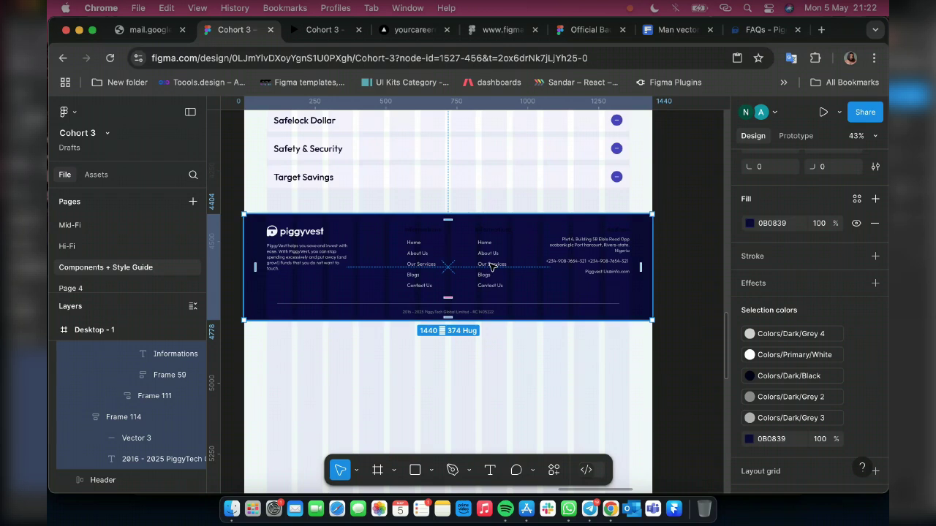
scroll(470, 280, up, 3)
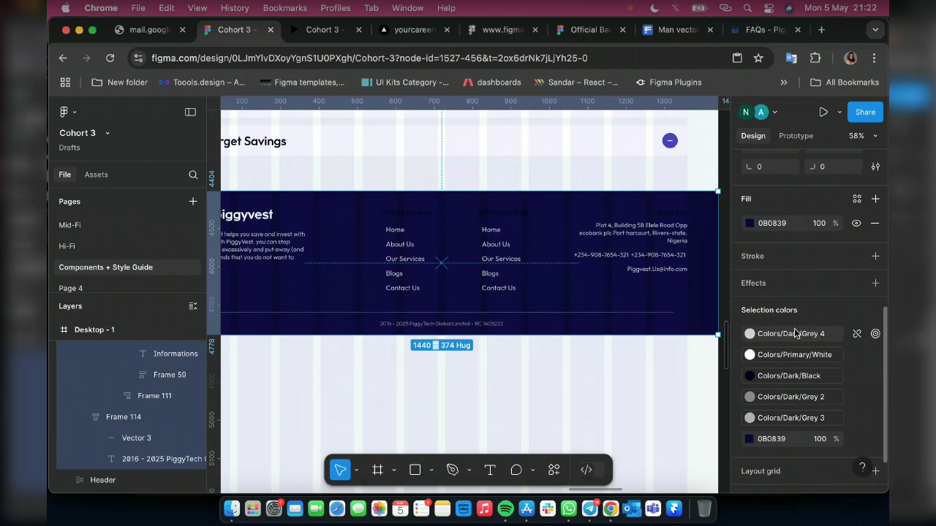
click(749, 419)
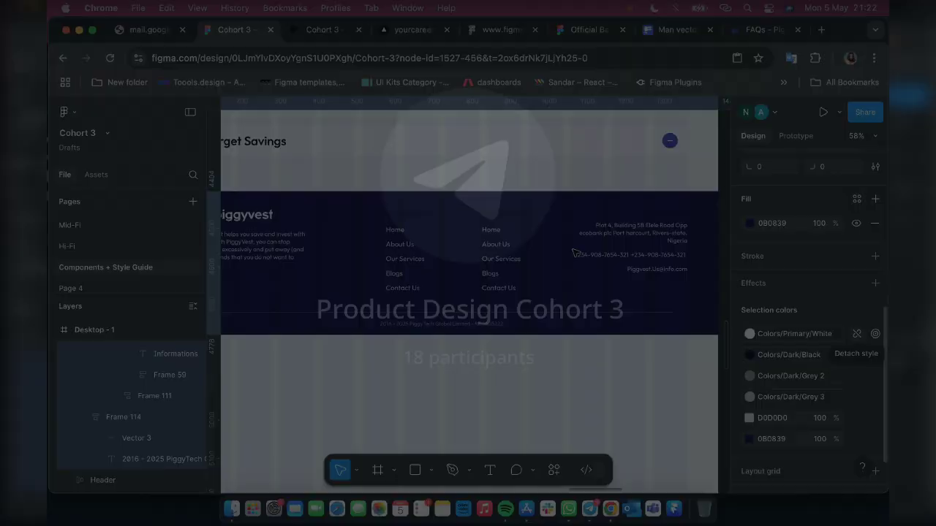
Change the footer body text colour from D0D0D0 to E5E5E5
click(748, 418)
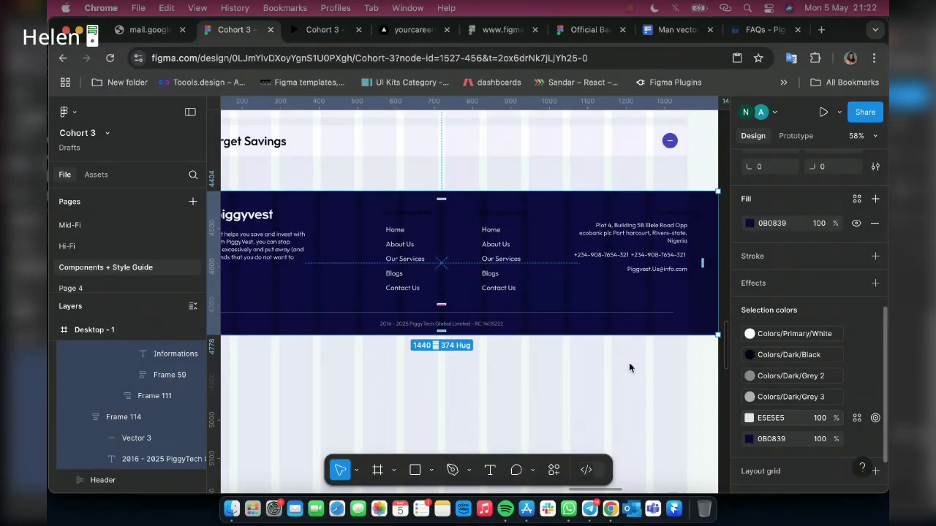
click(748, 418)
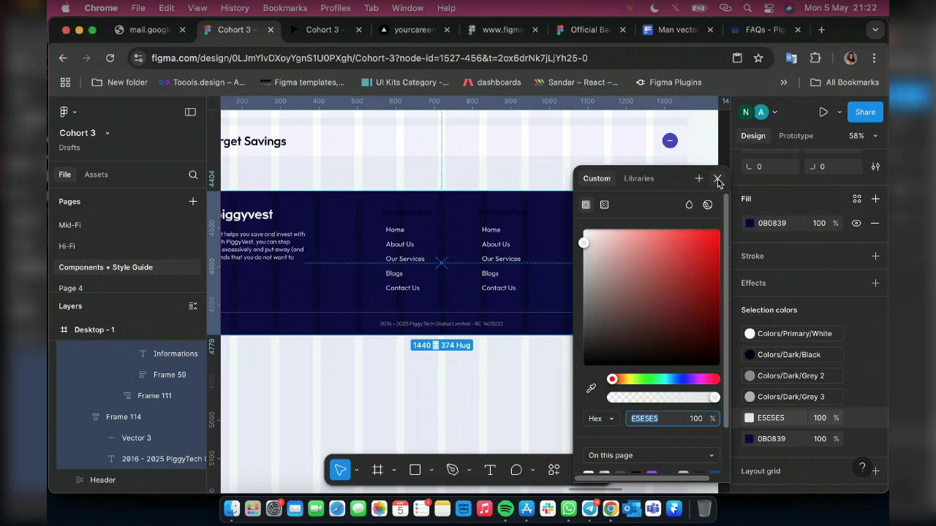
Make the black footer headings Colors/Primary/White and give the logo frame the Colors/Primary/Blue 3 style
key(Escape)
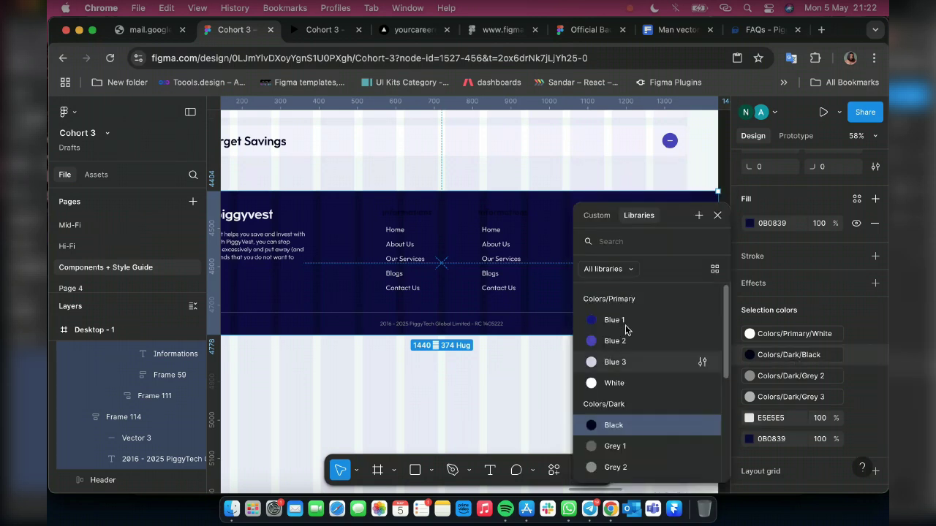
click(624, 384)
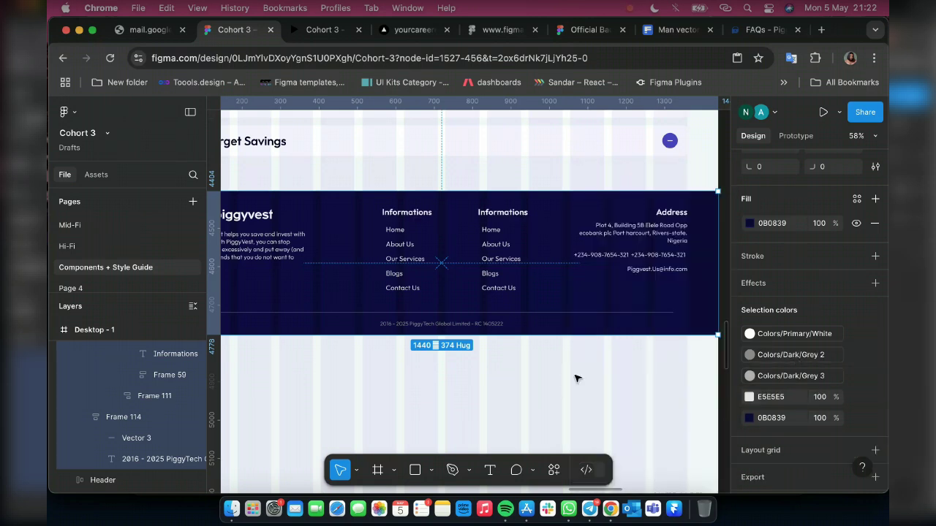
click(266, 222)
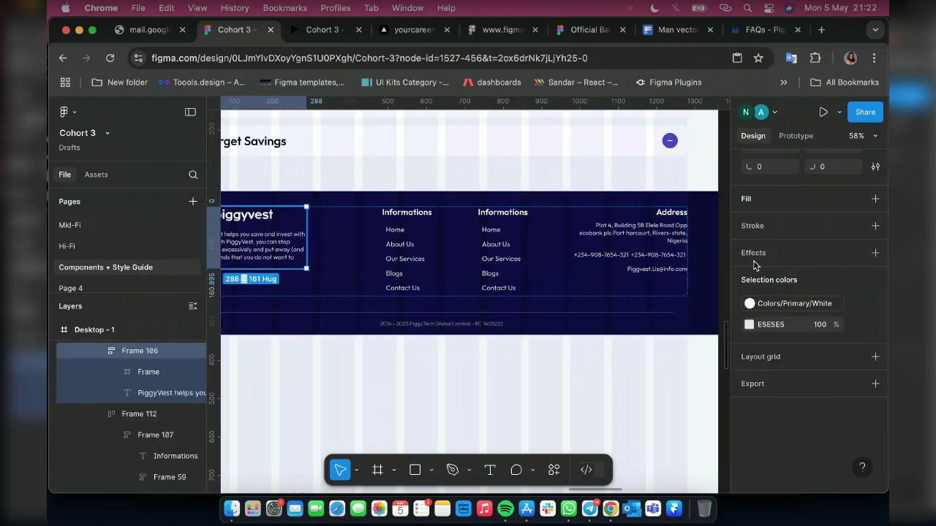
key(Return)
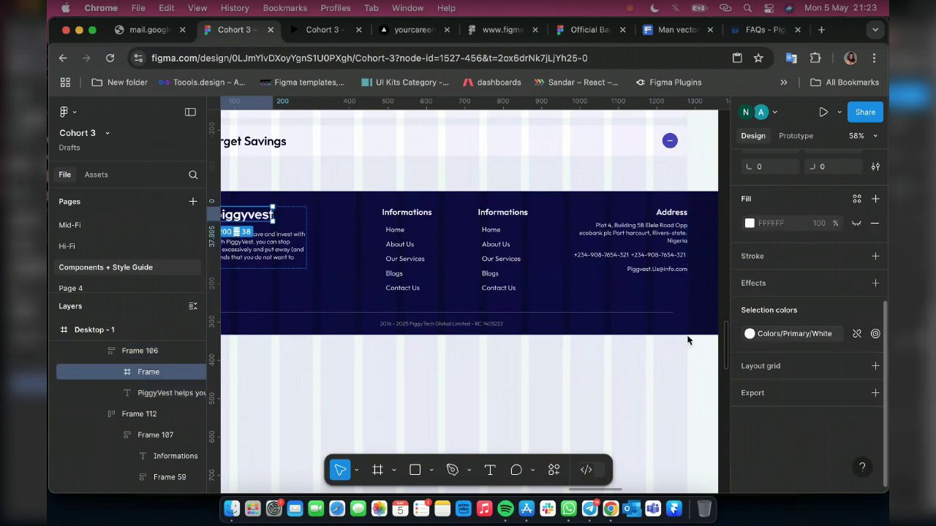
click(749, 333)
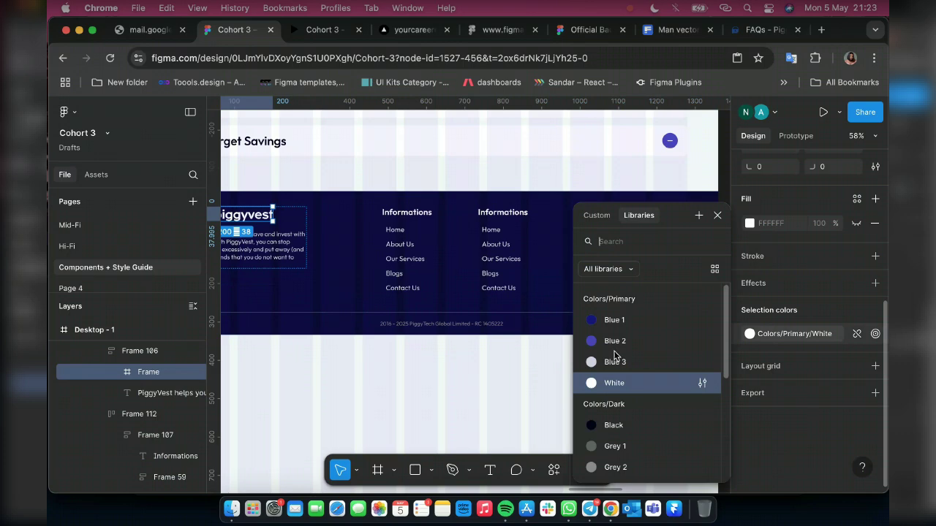
click(614, 364)
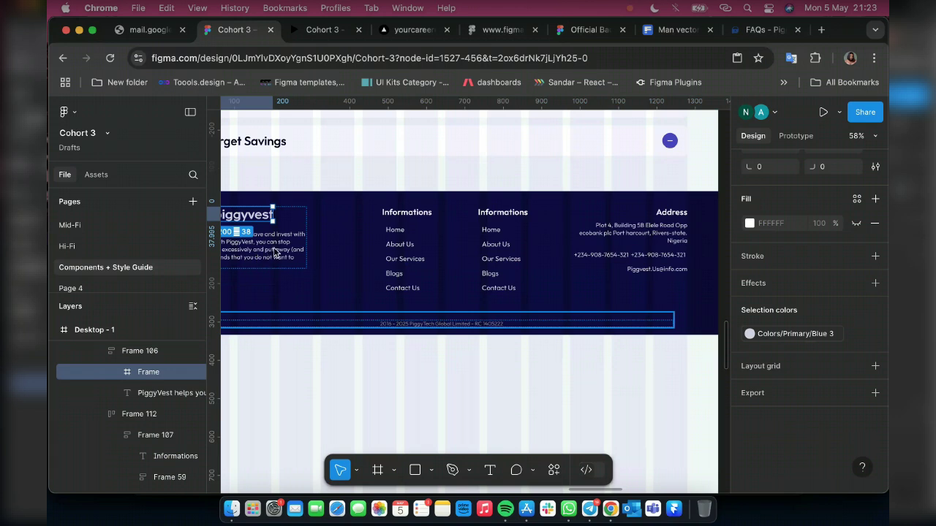
Give the footer's copyright text the Colors/Dark/Grey 4 fill style
click(541, 324)
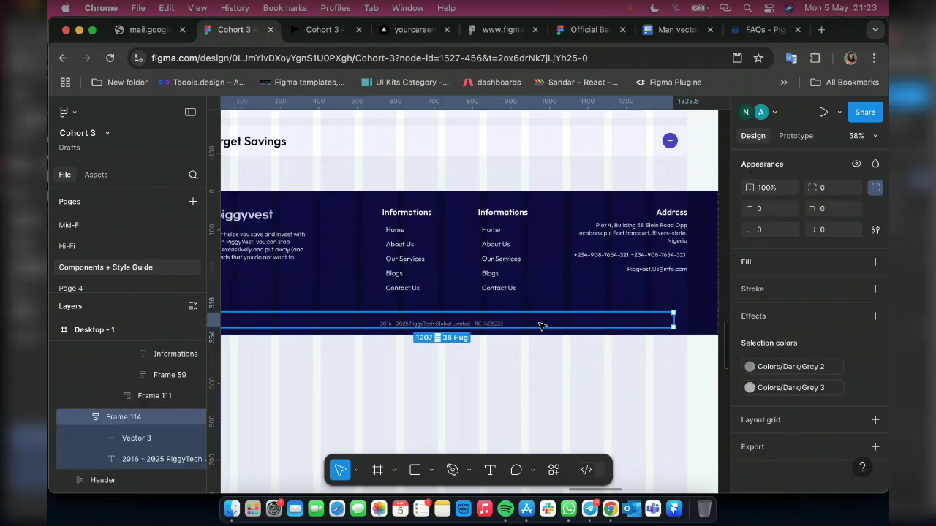
double_click(541, 324)
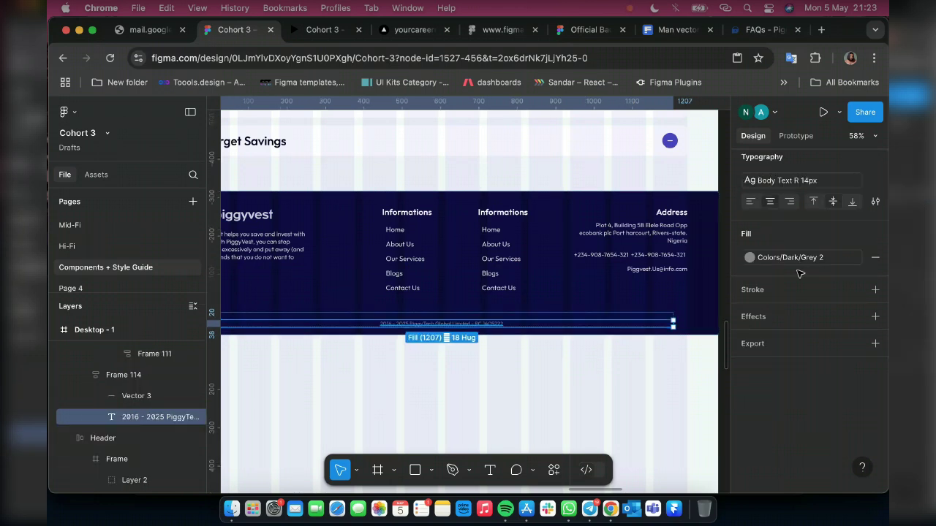
scroll(800, 265, up, 3)
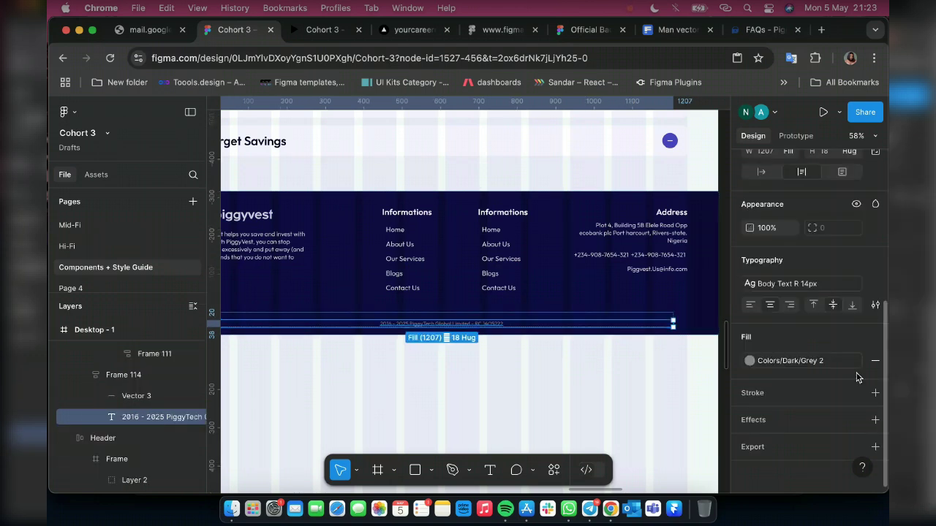
click(775, 361)
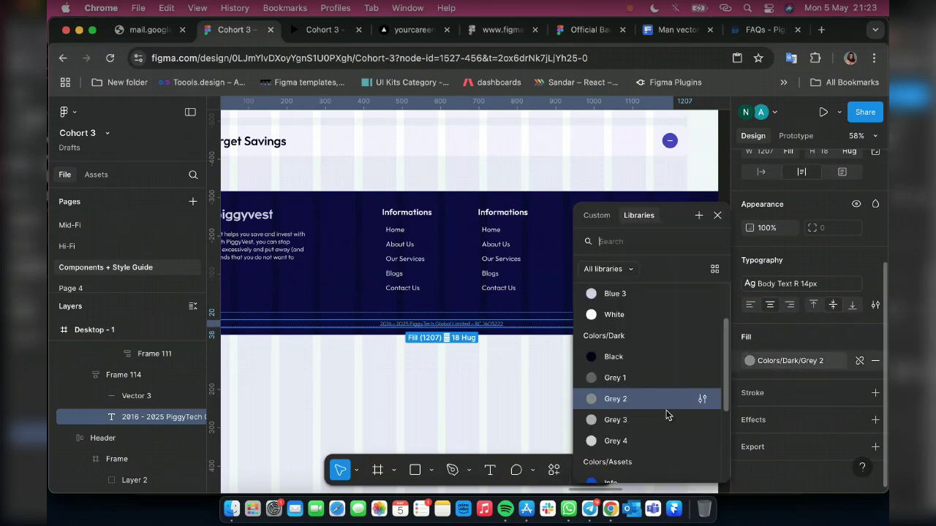
click(621, 441)
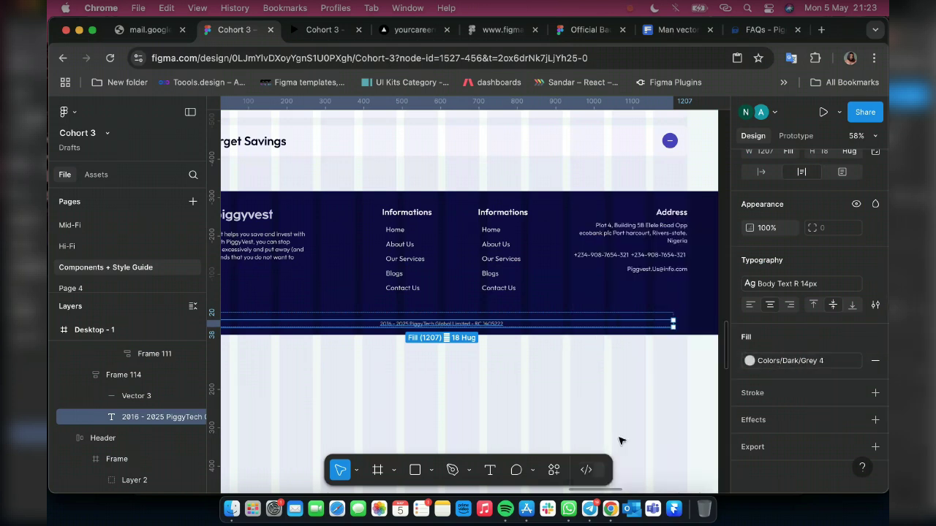
Set the divider line's stroke above the copyright to the Grey 4 style
click(660, 314)
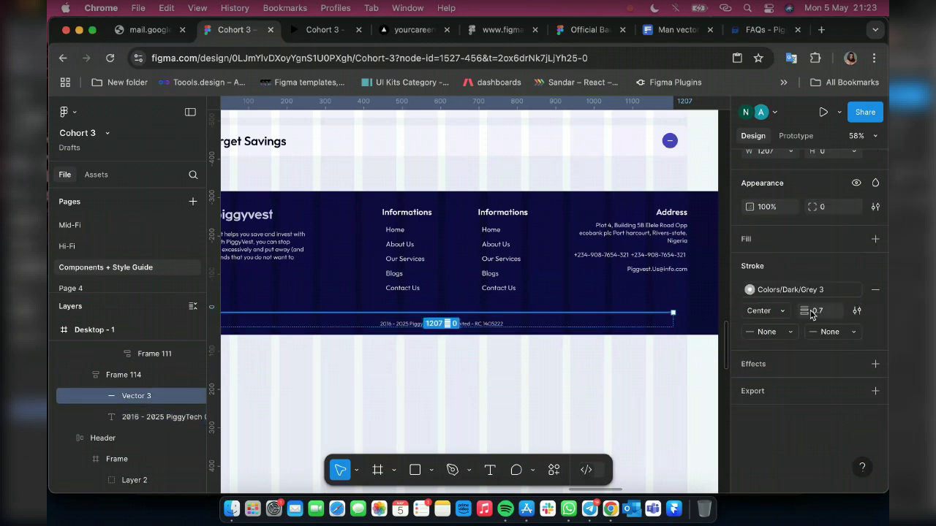
scroll(797, 322, up, 2)
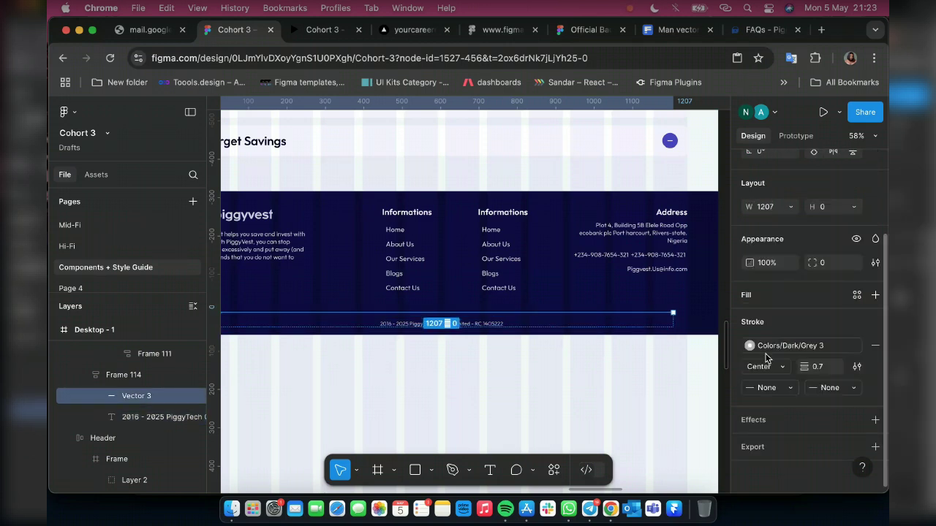
click(875, 295)
click(749, 319)
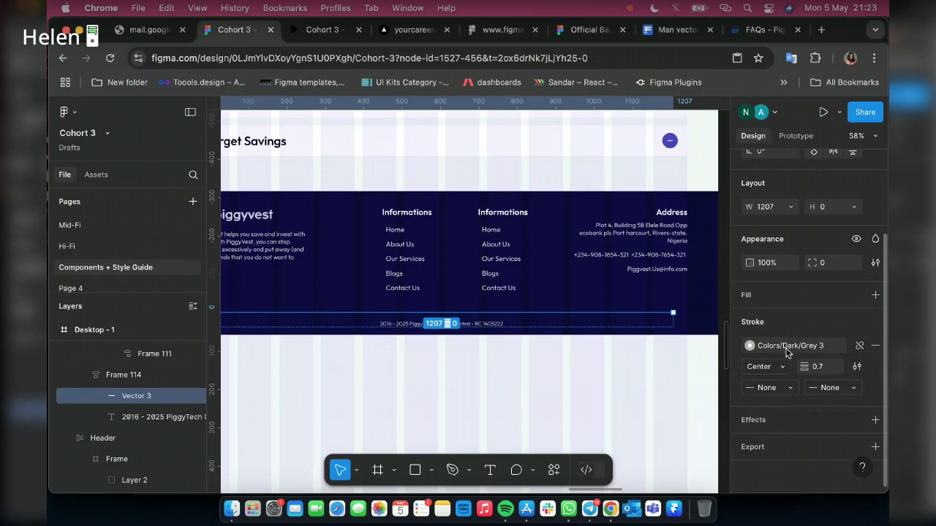
click(787, 351)
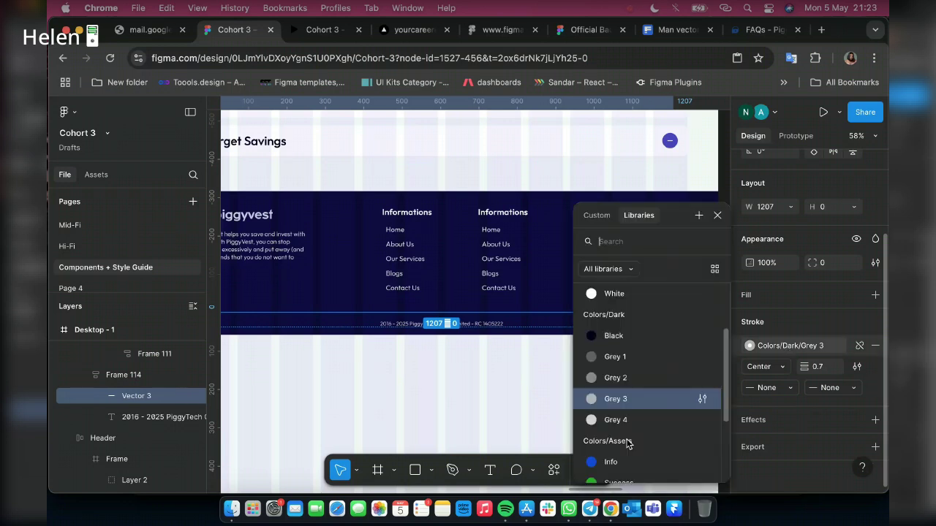
click(615, 421)
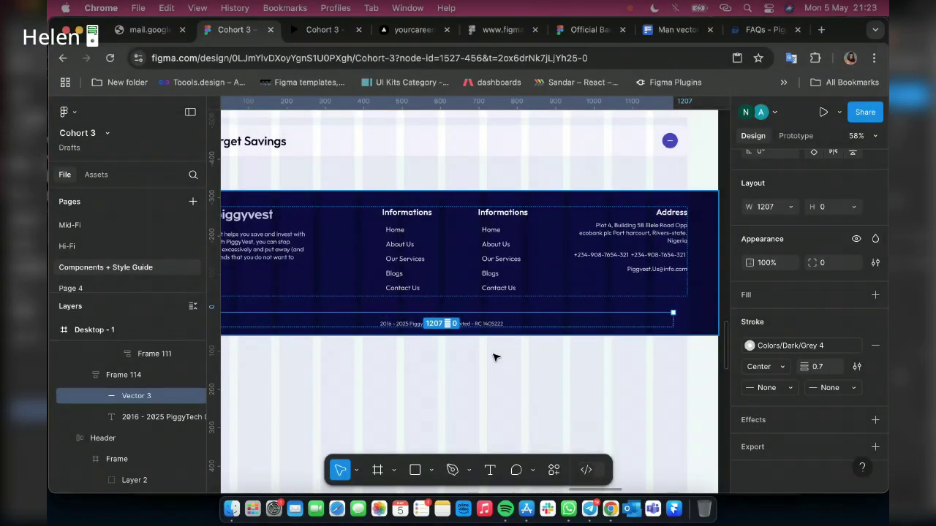
click(329, 33)
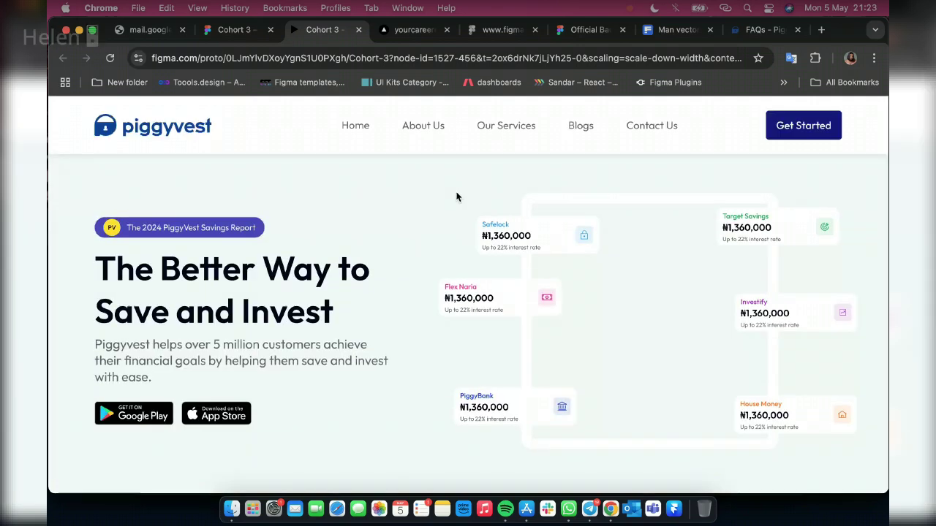
Scroll down and back up through the prototype preview to check the header stays fixed
scroll(490, 261, down, 3)
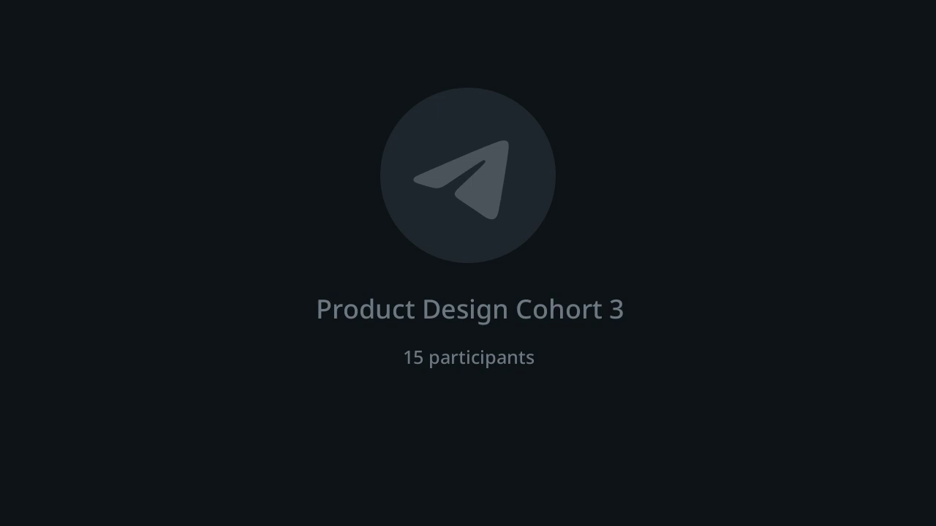
scroll(490, 261, down, 6)
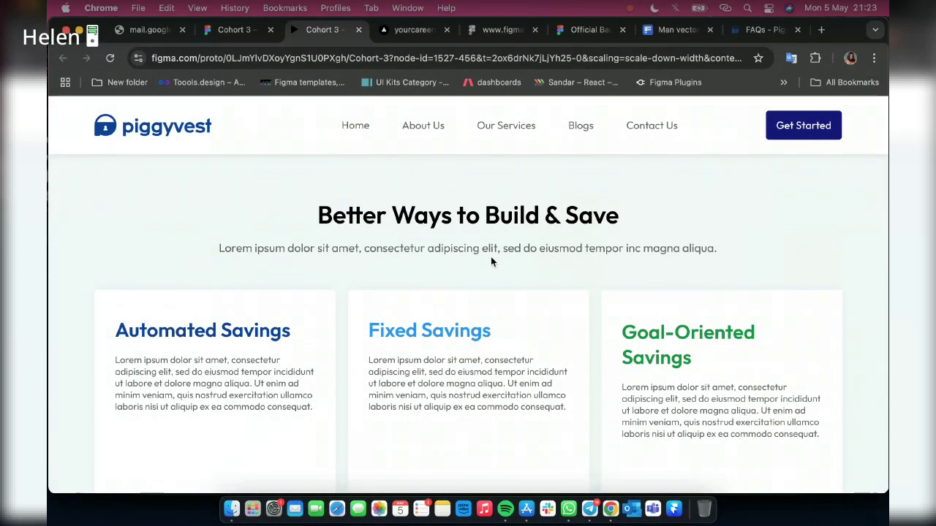
scroll(536, 405, down, 5)
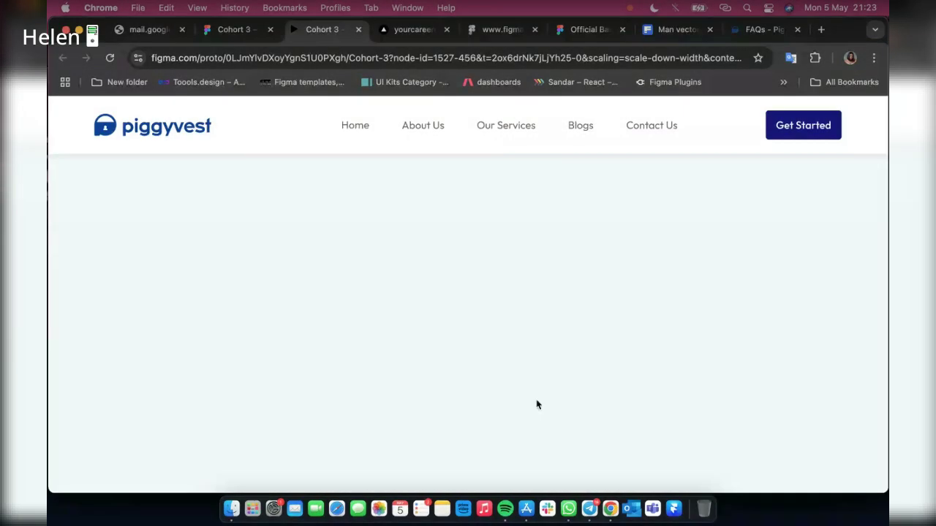
scroll(537, 399, down, 3)
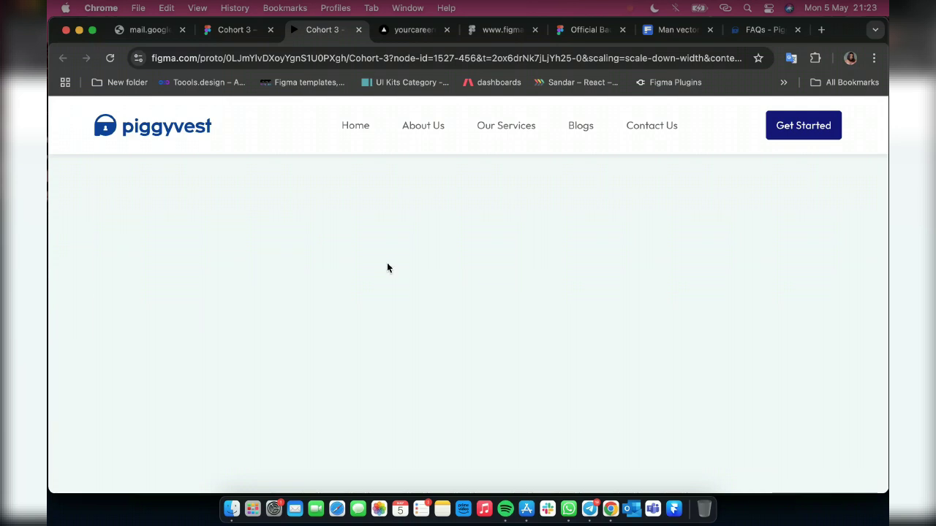
scroll(423, 349, down, 3)
scroll(467, 335, down, 3)
scroll(460, 332, up, 2)
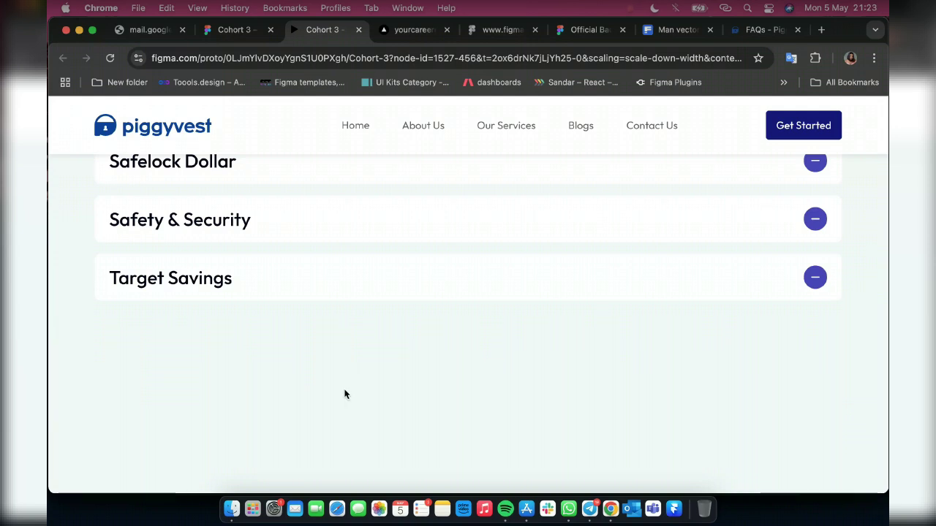
scroll(390, 380, up, 1)
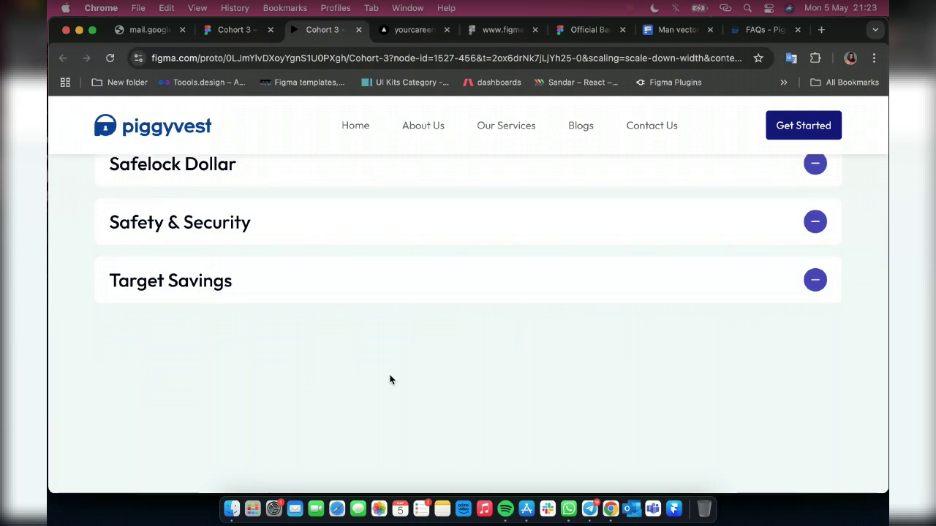
scroll(390, 380, up, 5)
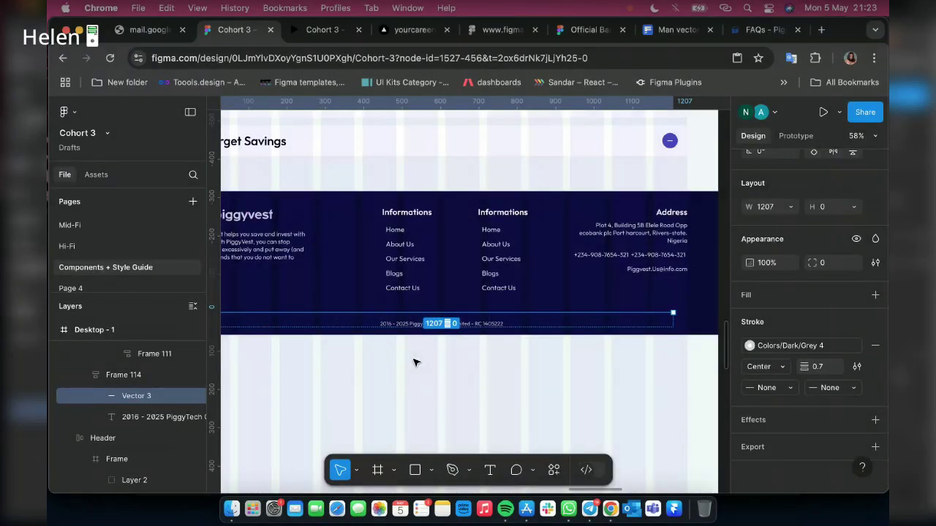
scroll(412, 343, down, 5)
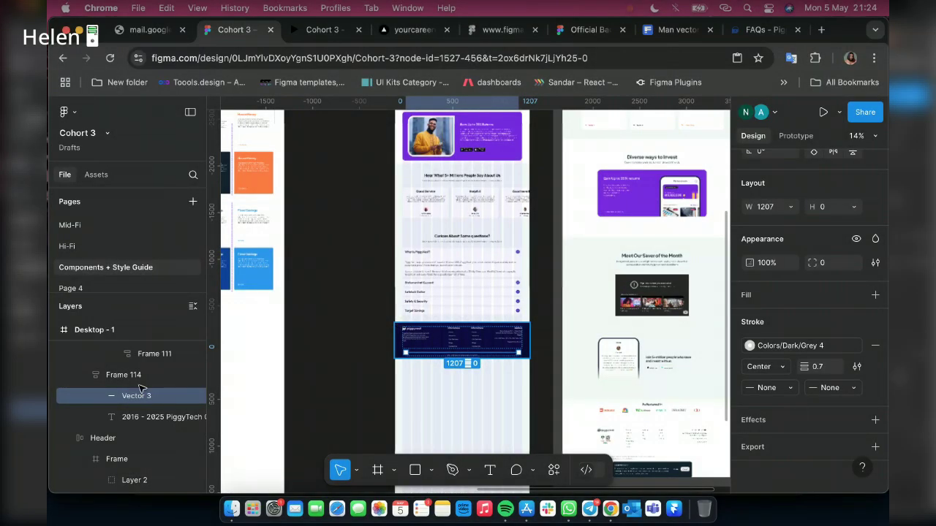
scroll(140, 389, up, 3)
click(96, 346)
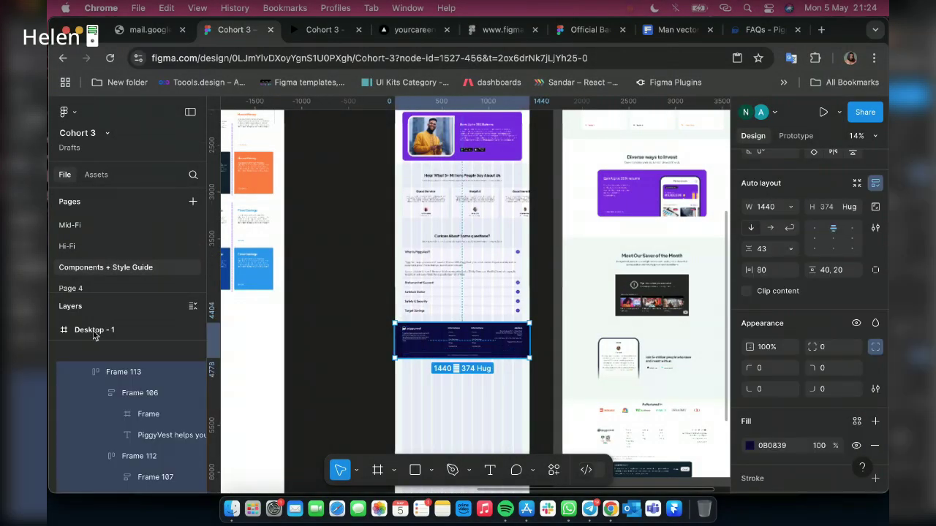
click(326, 31)
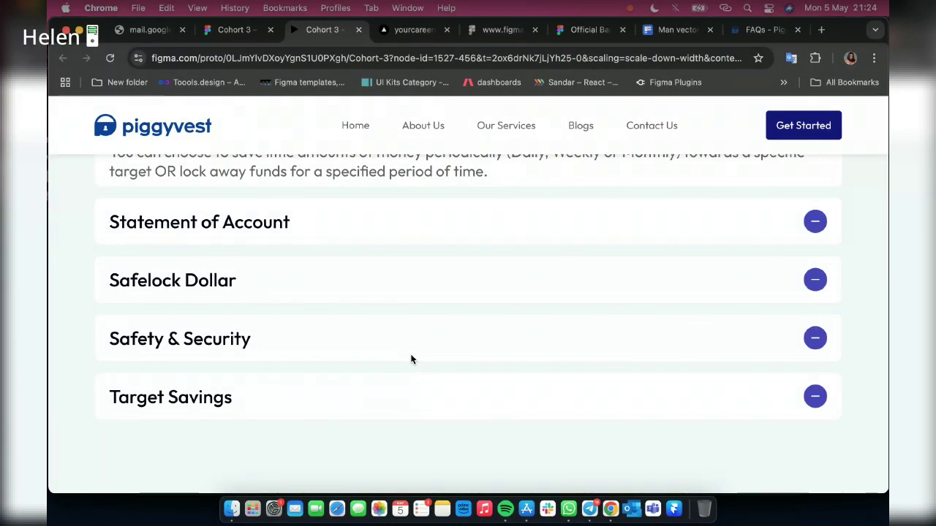
click(205, 31)
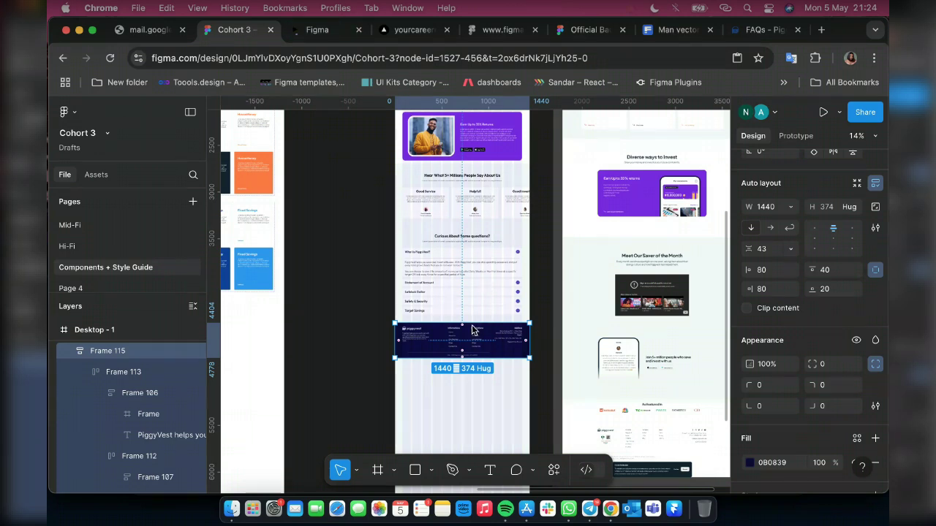
click(589, 509)
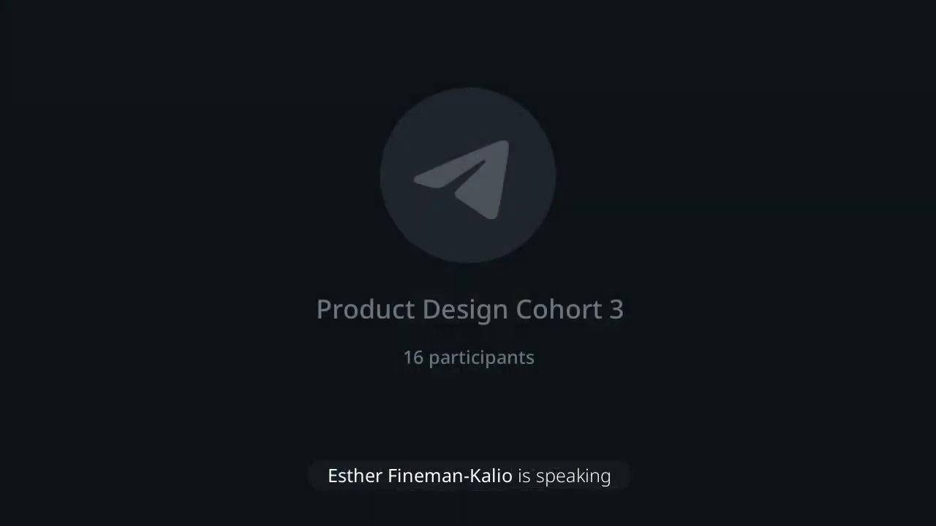
Shift-select every section from the footer up to Hero and wrap them in auto layout
scroll(379, 232, up, 2)
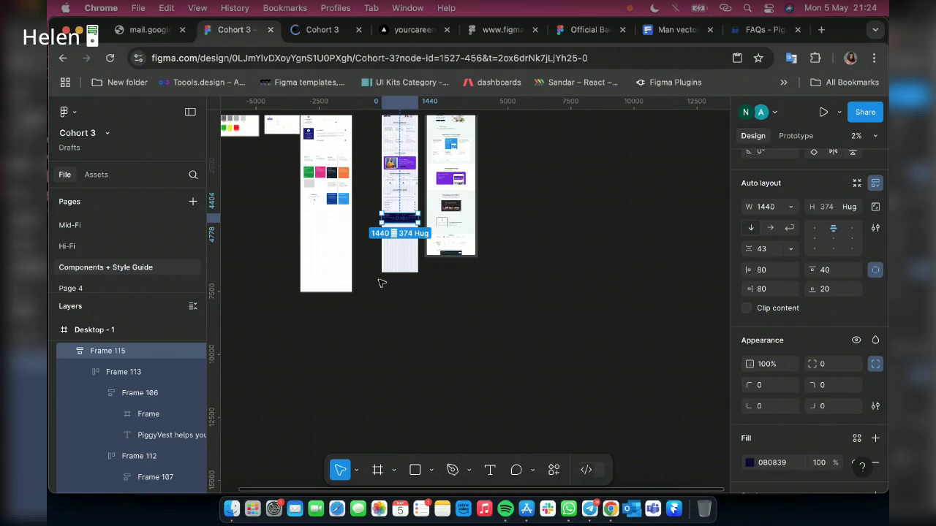
scroll(381, 283, up, 2)
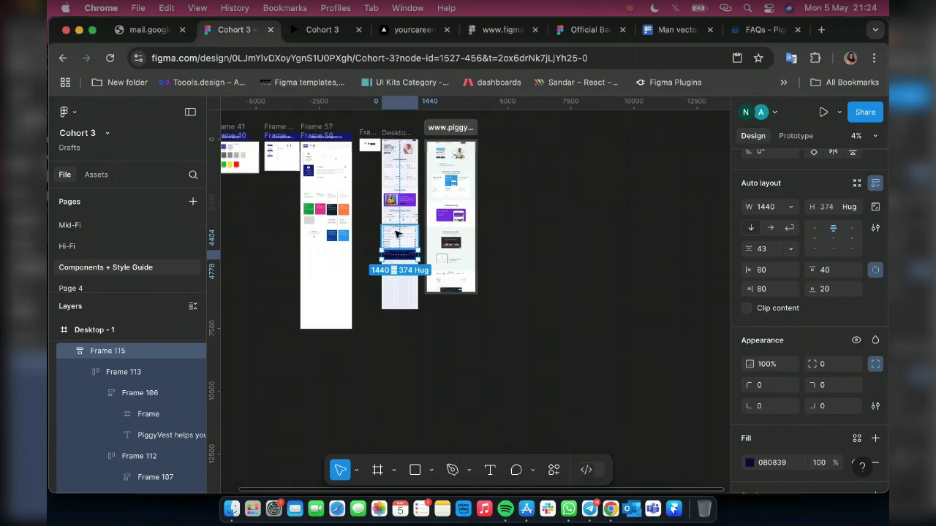
scroll(396, 234, up, 2)
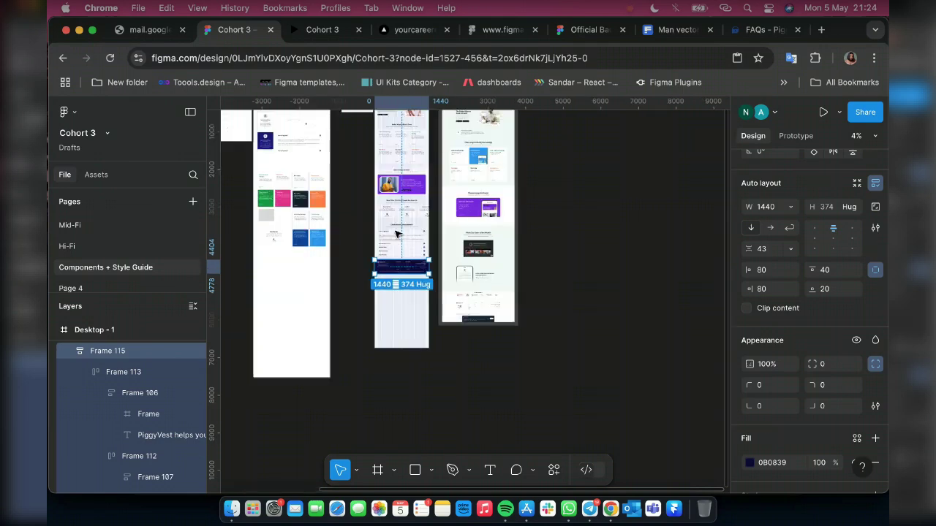
scroll(395, 238, up, 3)
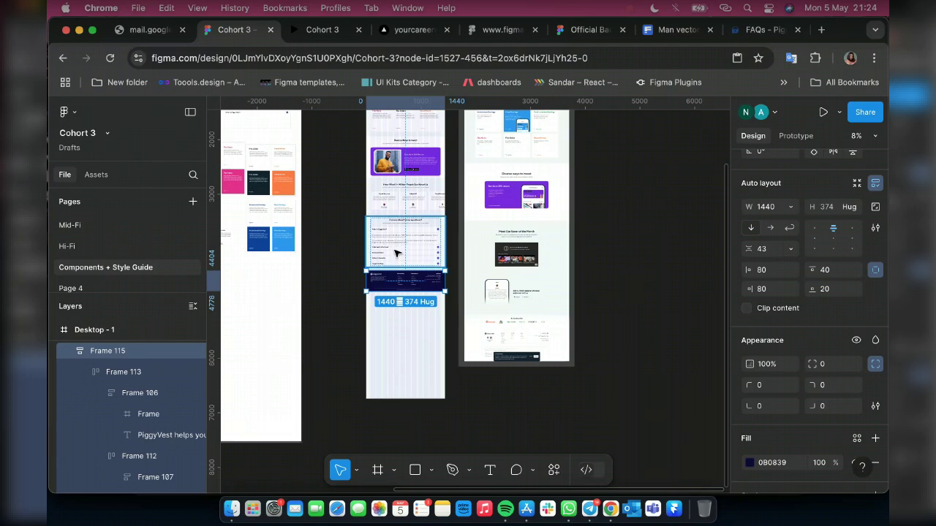
shift+click(395, 253)
shift+click(404, 196)
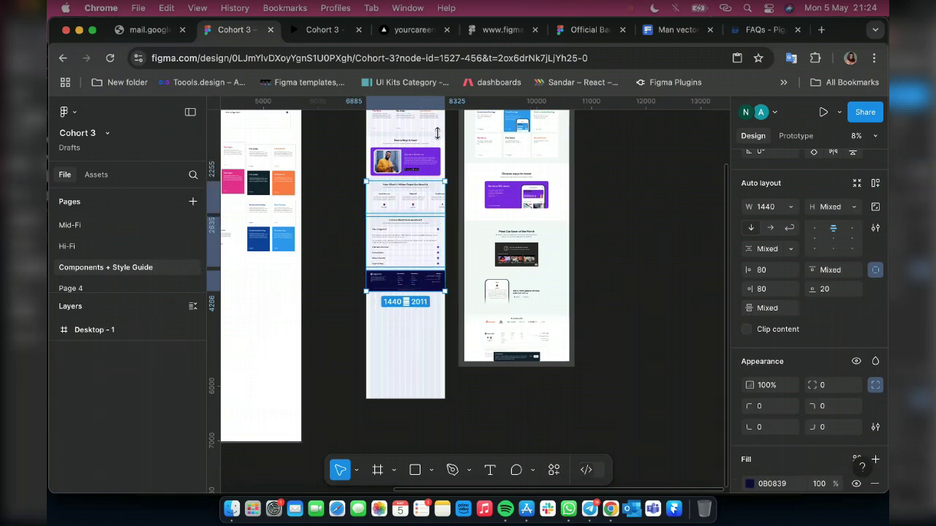
shift+click(424, 140)
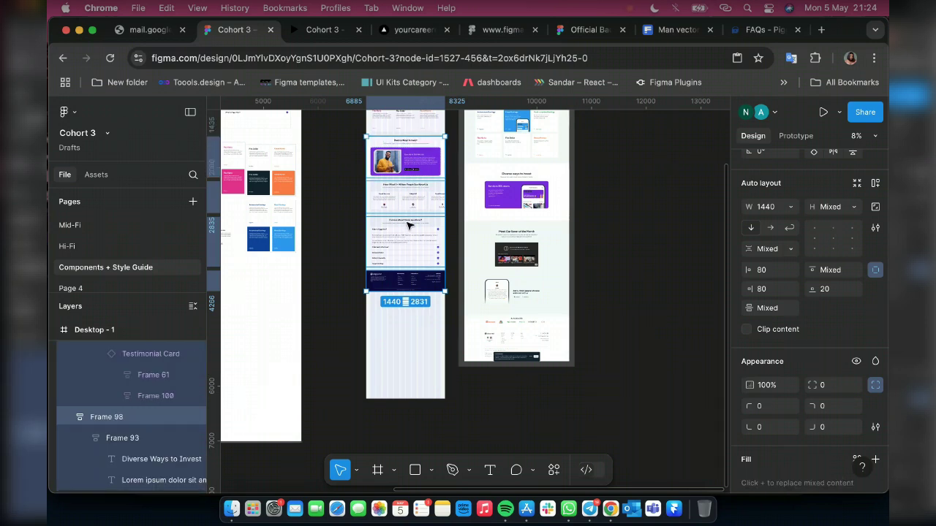
scroll(408, 225, up, 3)
scroll(406, 223, up, 1)
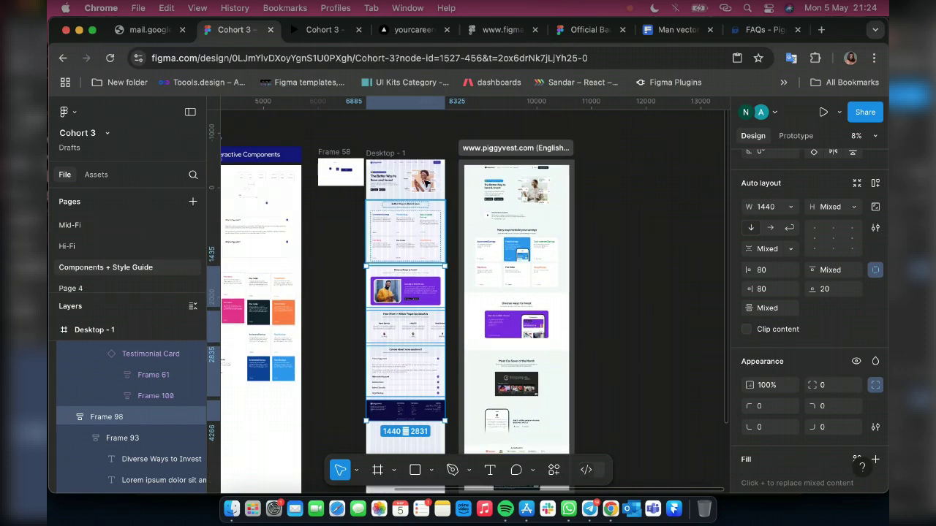
click(428, 182)
key(shift+Return)
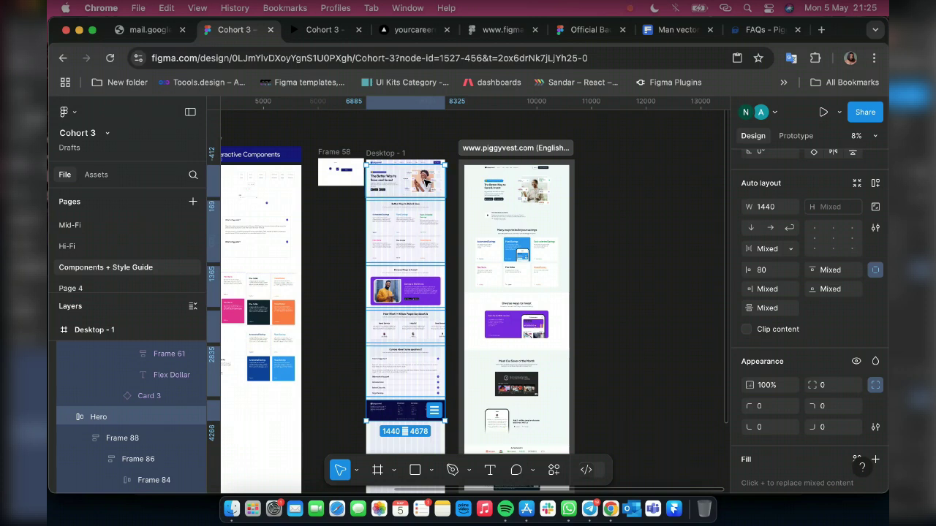
key(shift+a)
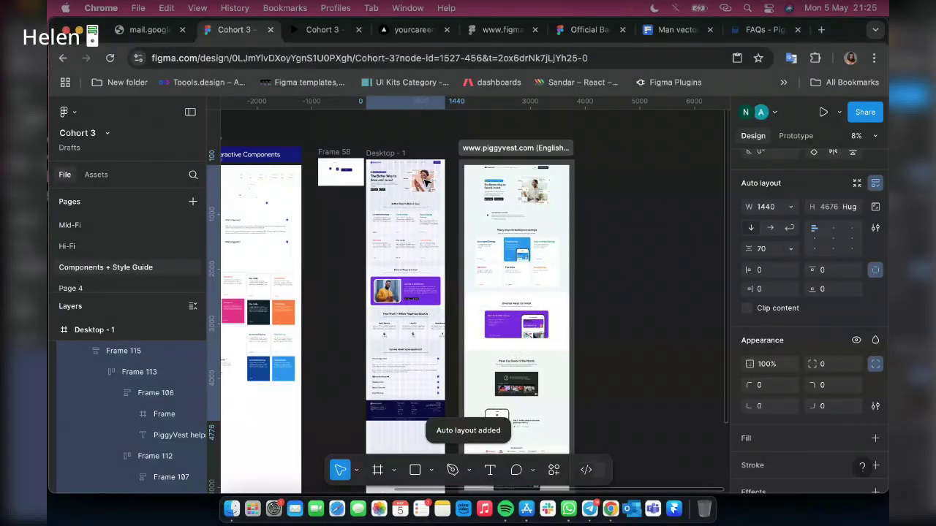
scroll(427, 182, up, 5)
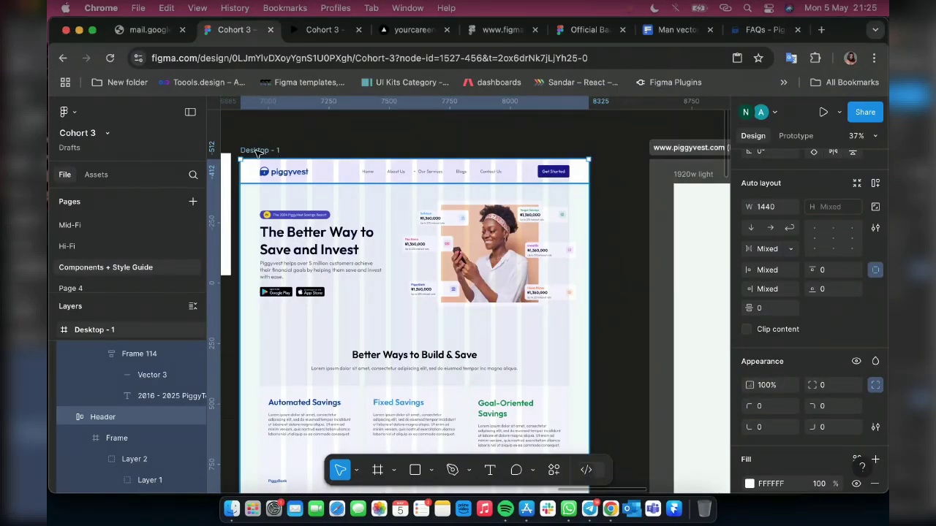
Apply vertical auto layout to the Desktop - 1 frame so it hugs its sections at 4776 tall
click(258, 151)
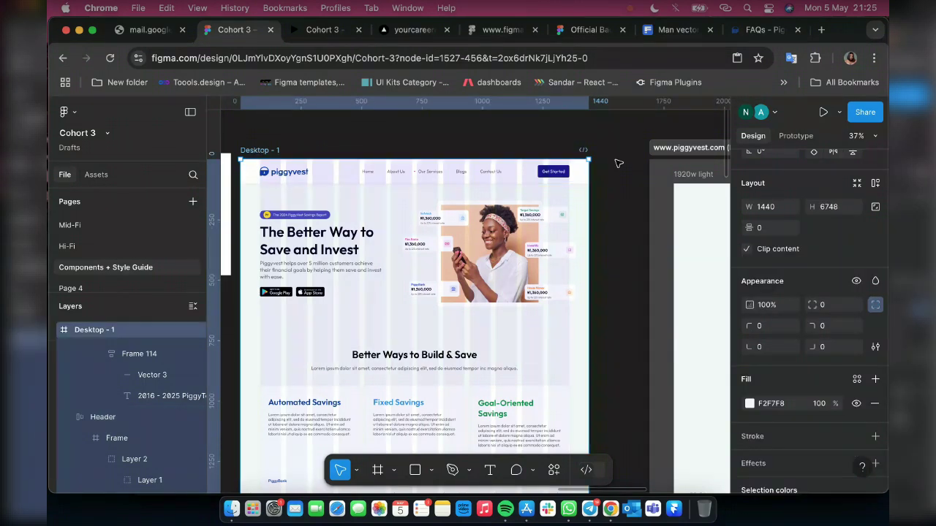
scroll(618, 163, down, 5)
scroll(618, 163, down, 5)
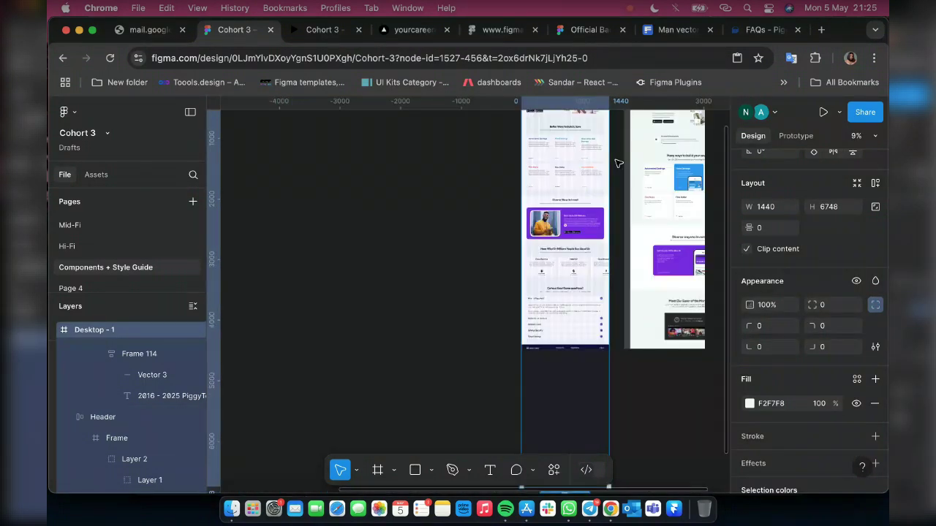
key(shift+a)
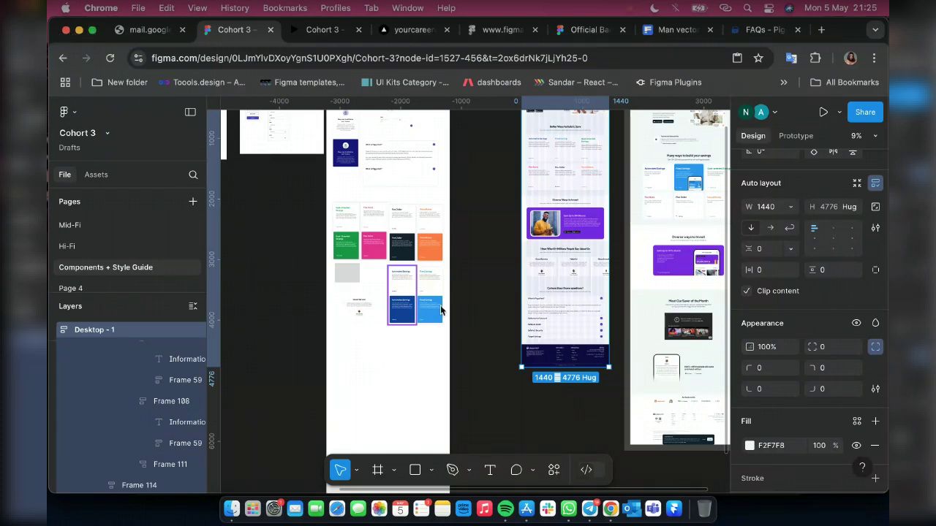
scroll(142, 388, up, 1)
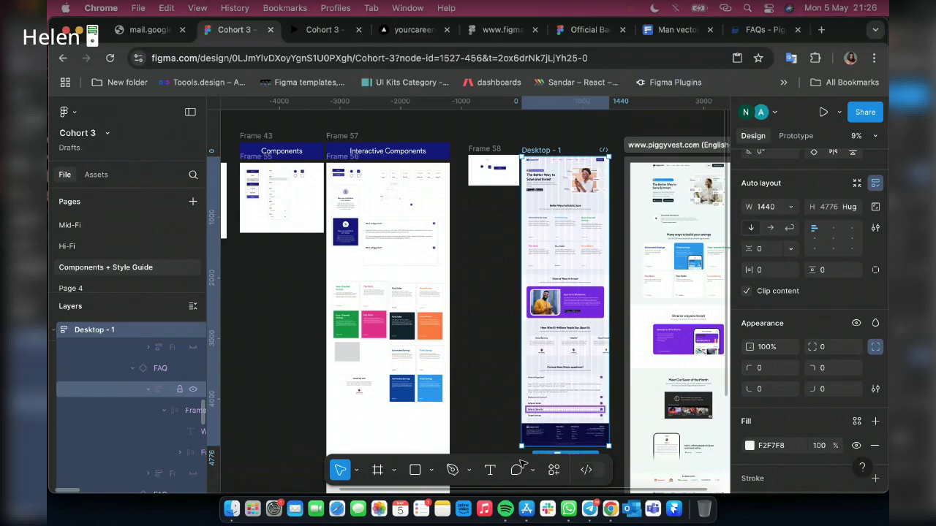
scroll(116, 446, up, 1)
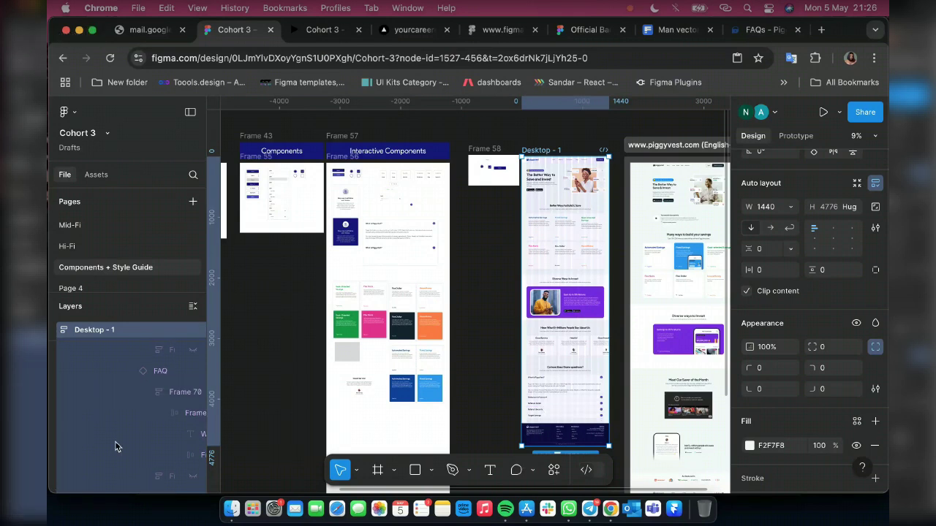
click(316, 33)
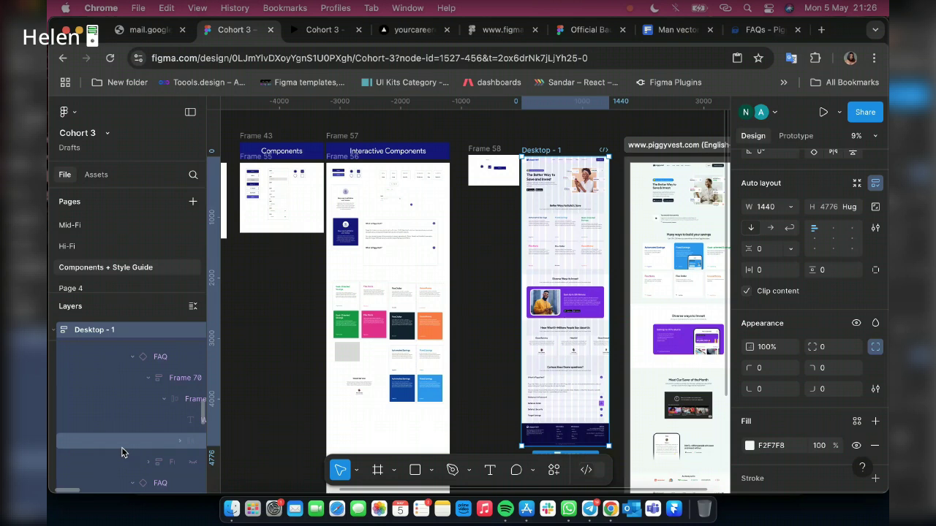
scroll(121, 452, up, 2)
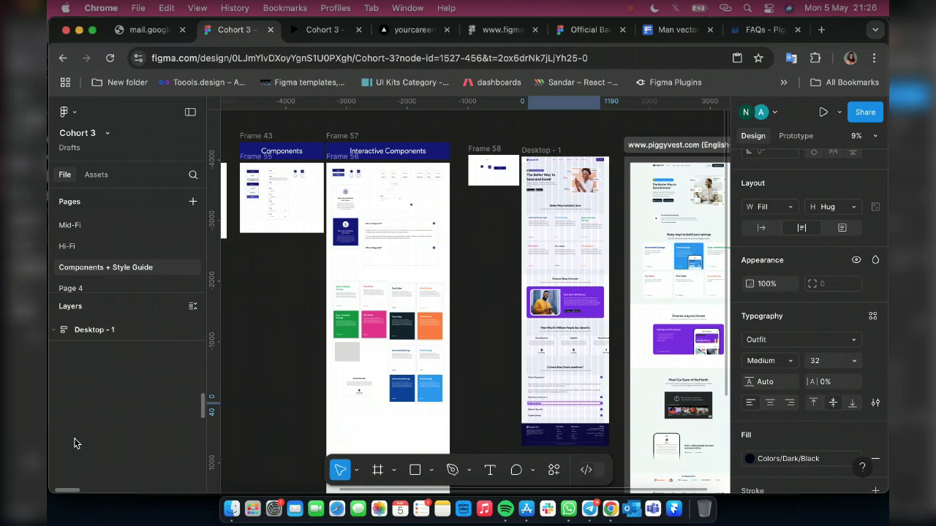
Select the Header layer and check its scroll Position options, where Fixed is greyed out
scroll(73, 443, up, 3)
scroll(73, 443, up, 2)
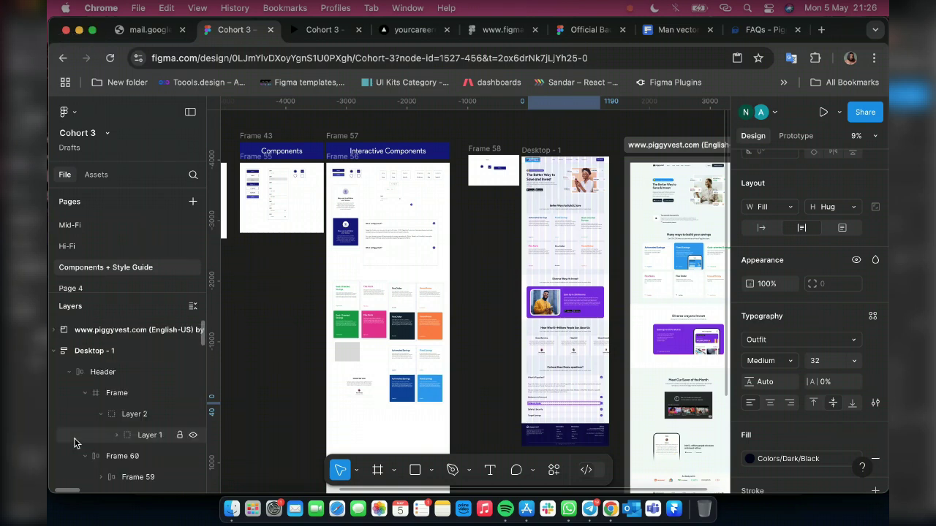
click(101, 374)
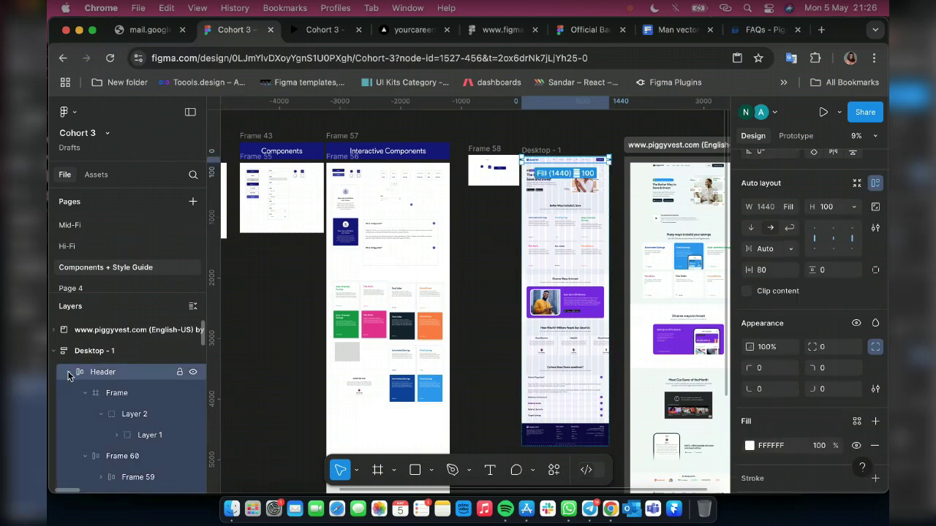
click(69, 373)
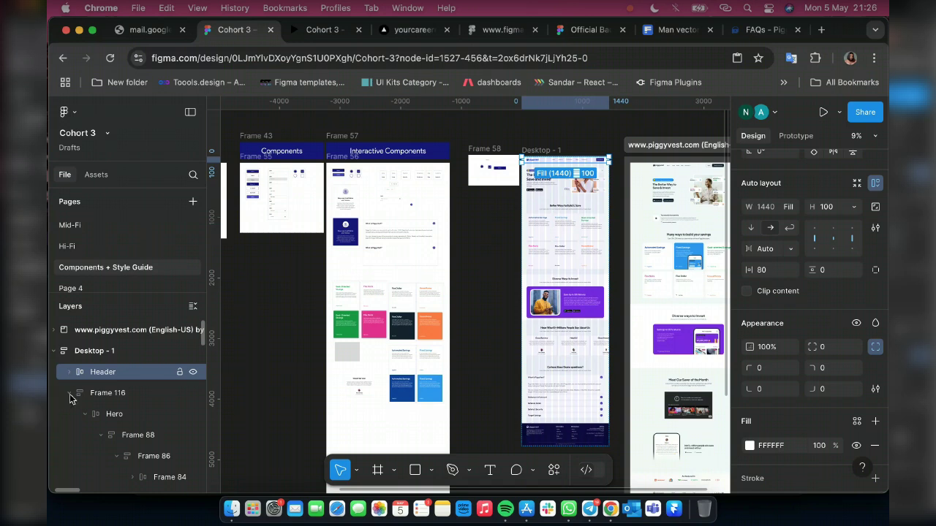
click(113, 399)
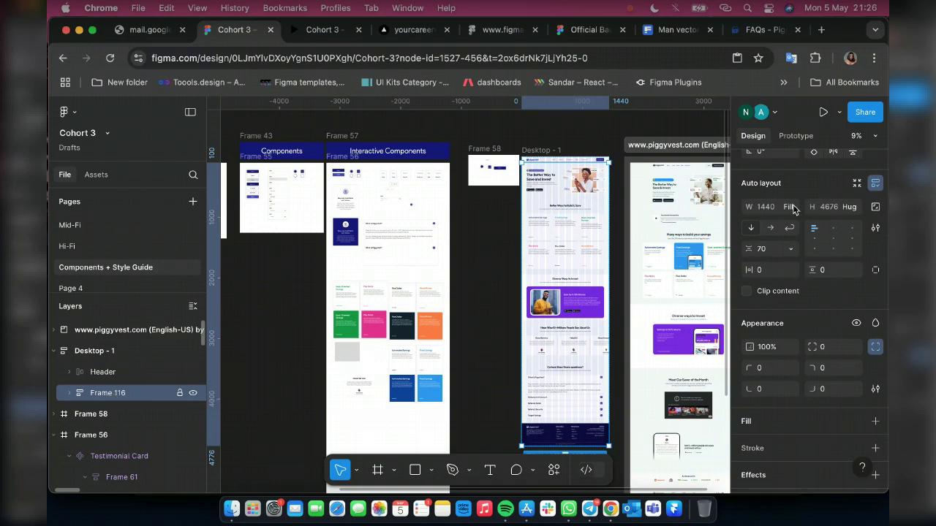
click(103, 372)
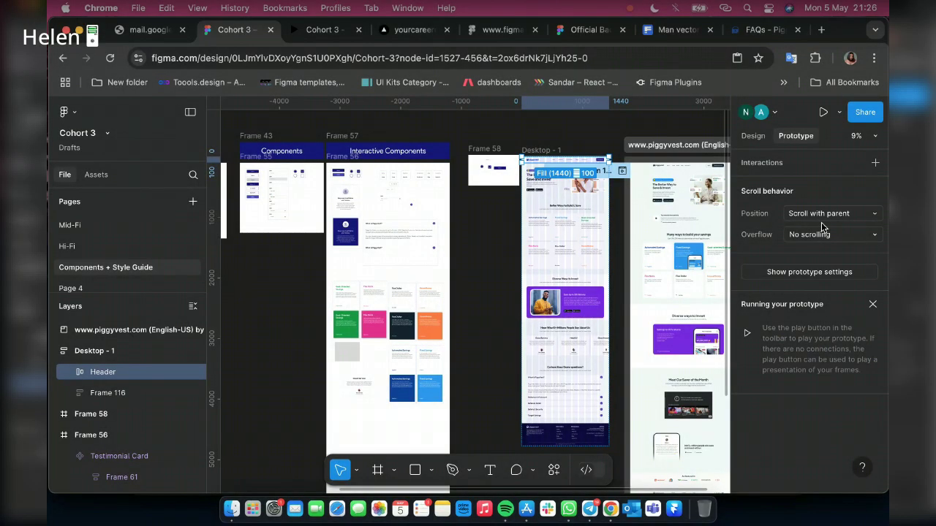
click(821, 212)
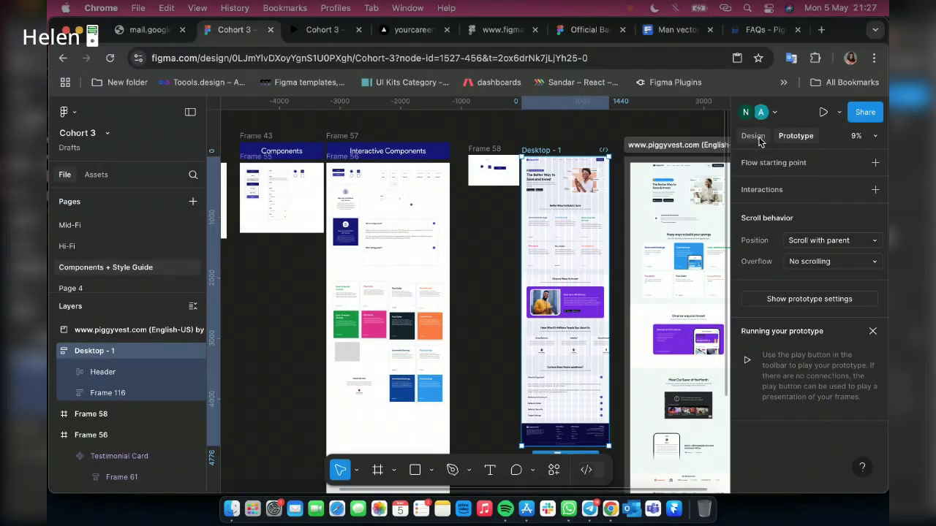
Remove auto layout from the Desktop - 1 frame
click(564, 273)
right_click(578, 281)
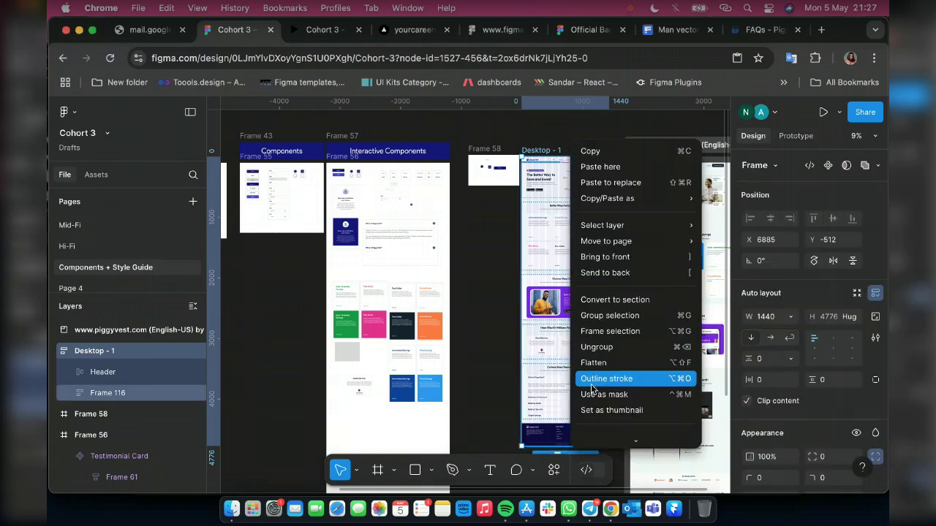
scroll(600, 383, down, 2)
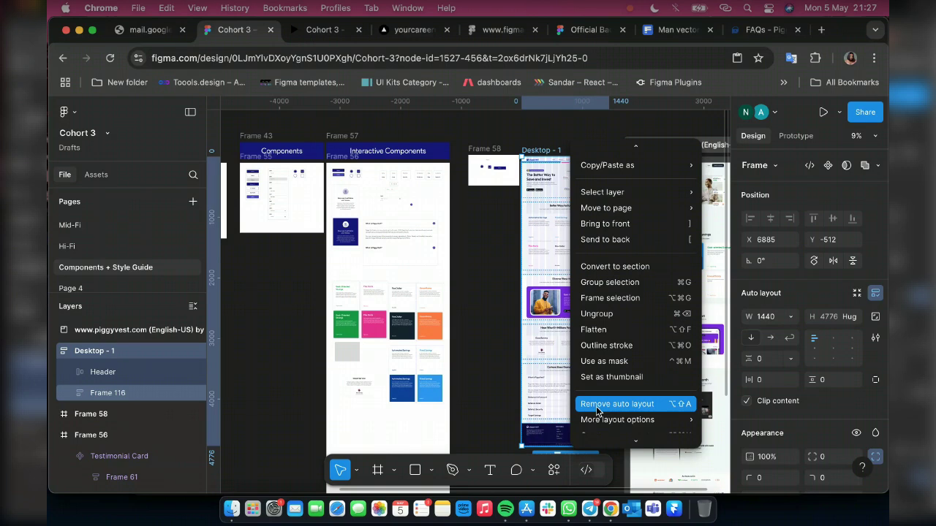
click(597, 411)
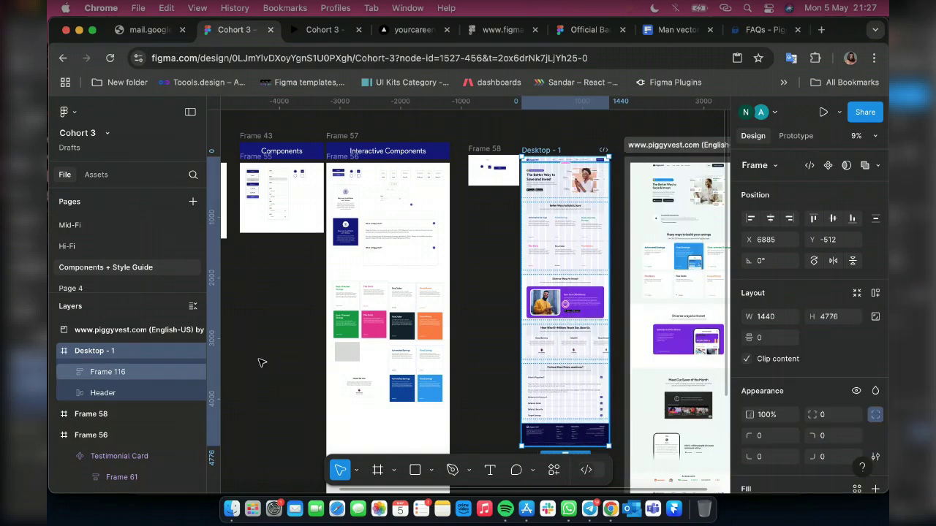
Bring the Header to the front and set its scroll Position to Fixed (stay in place)
click(110, 378)
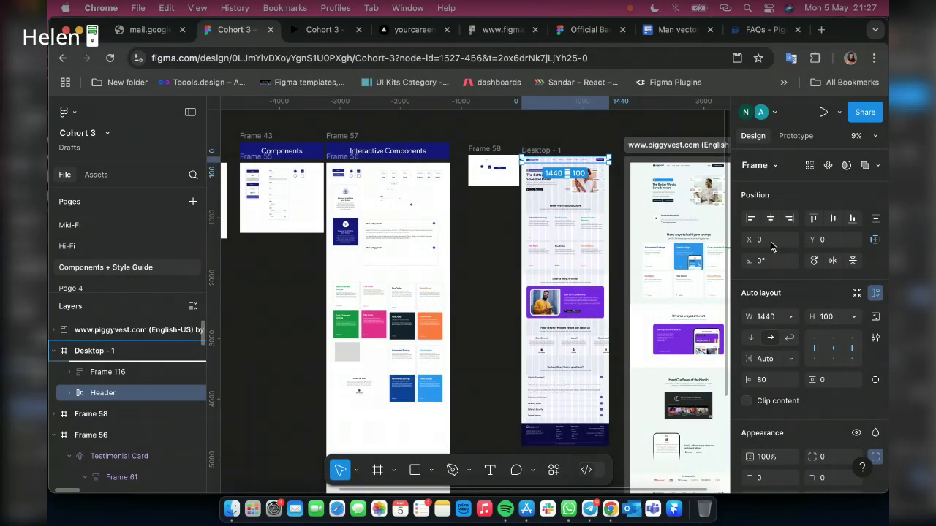
key(super+bracketright)
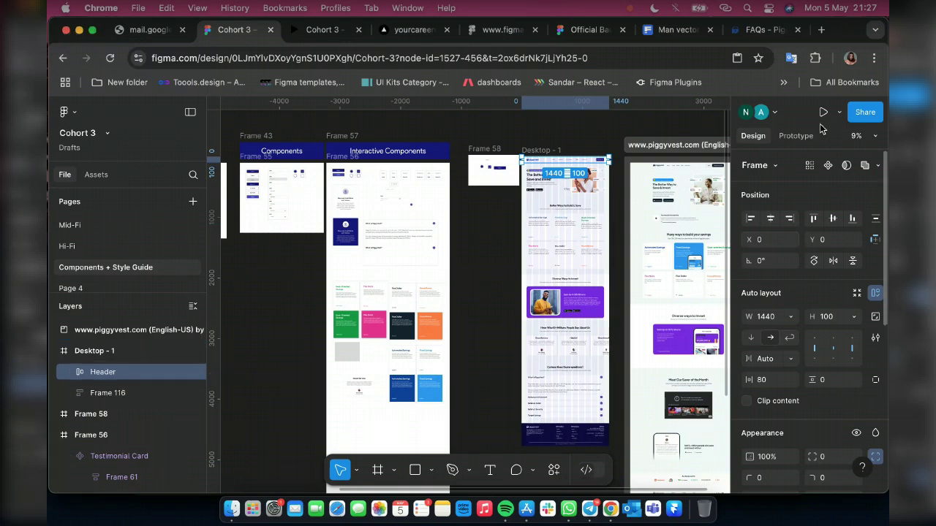
click(808, 135)
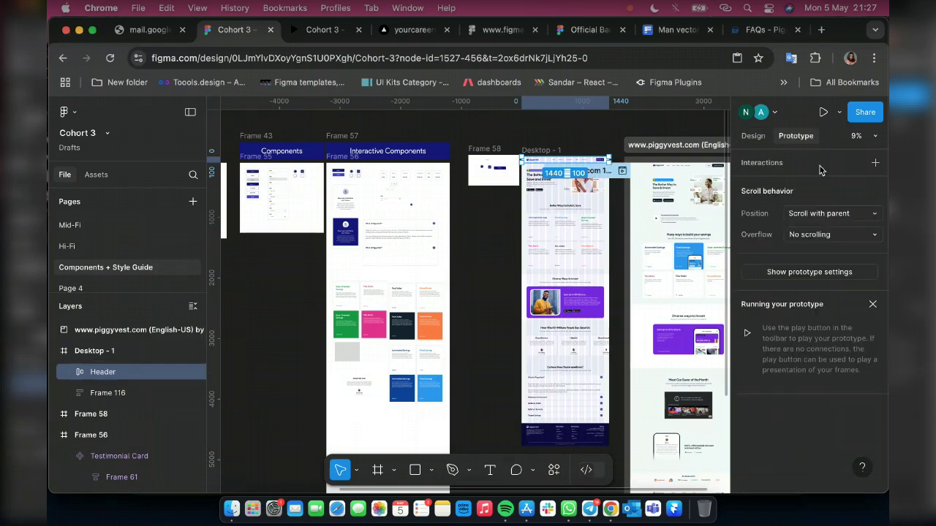
click(809, 215)
click(809, 229)
click(97, 424)
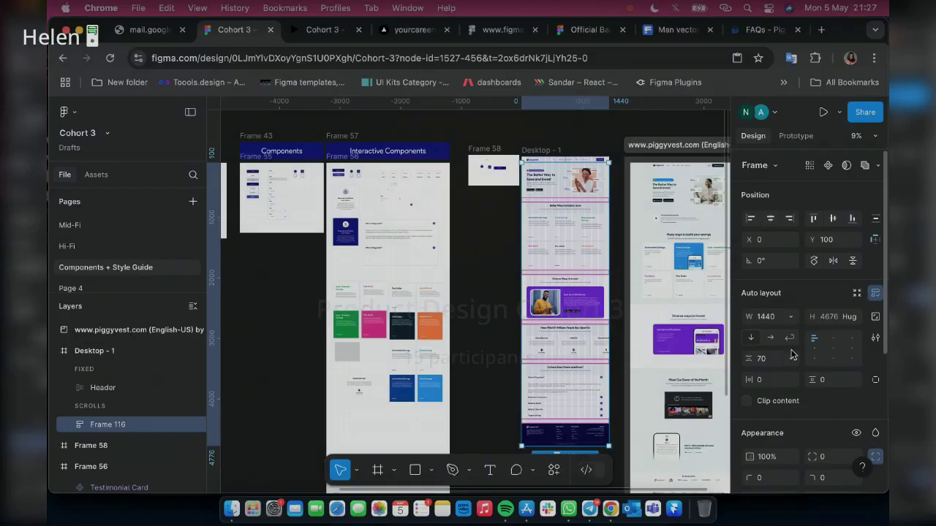
click(790, 319)
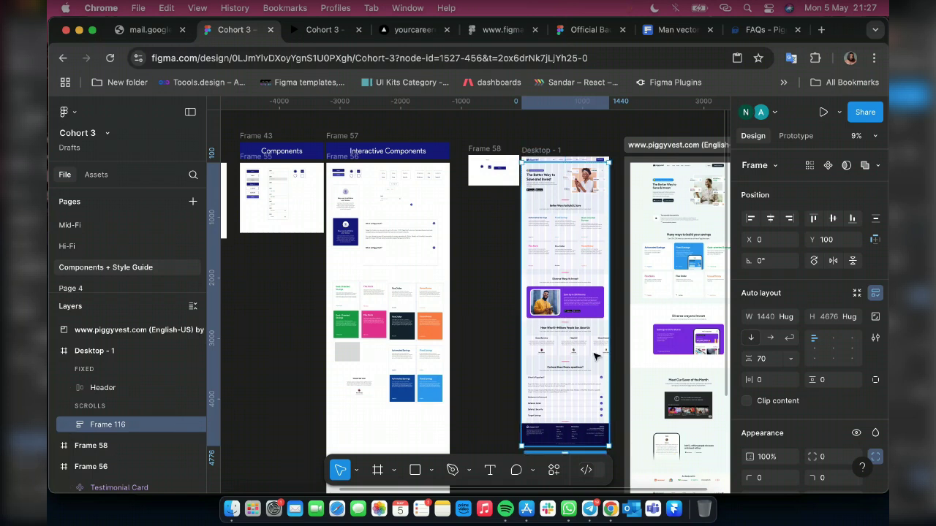
Scroll down the prototype preview to confirm the header stays fixed
click(321, 30)
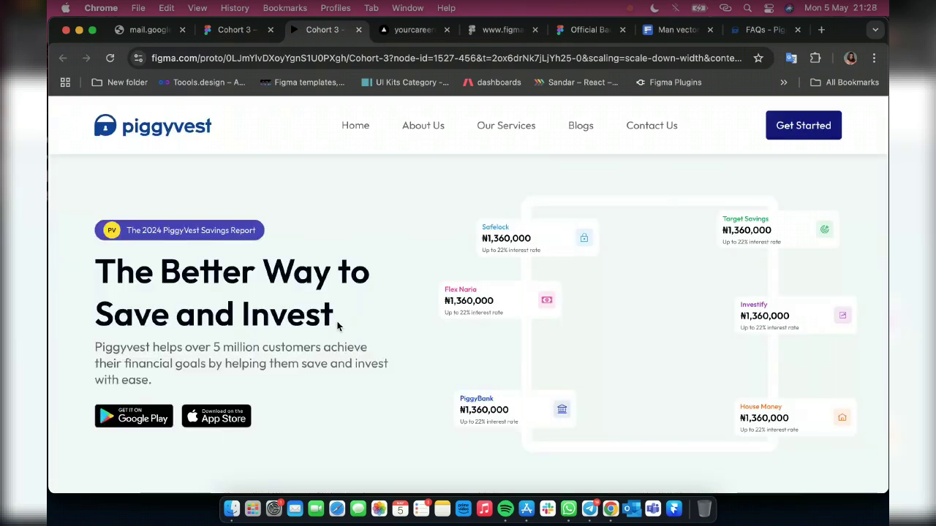
scroll(463, 294, down, 5)
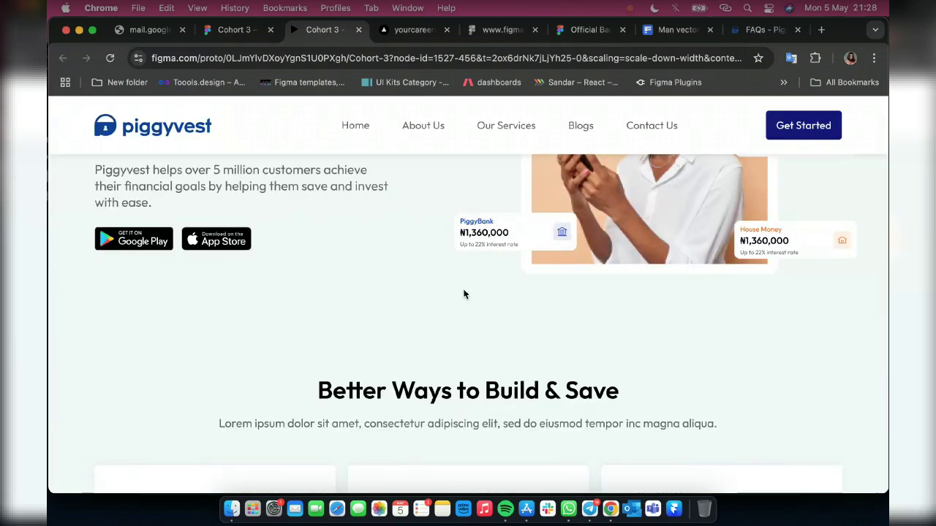
scroll(463, 293, down, 5)
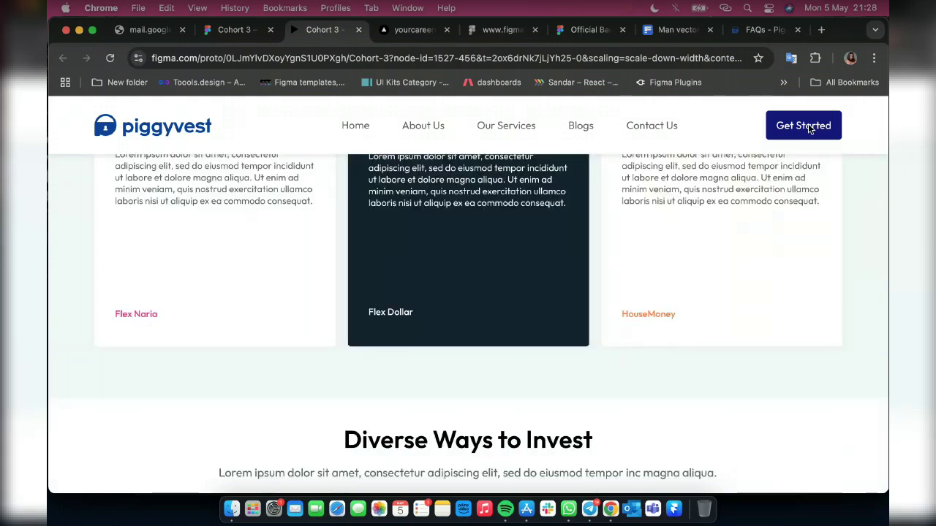
scroll(417, 235, down, 10)
scroll(418, 235, down, 10)
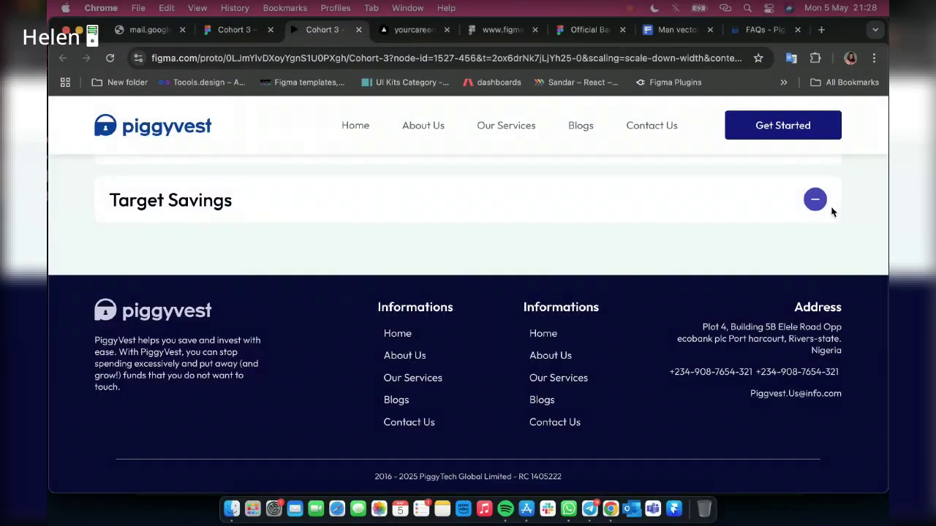
Expand and collapse the Target Savings FAQ answer, then switch to the Telegram call
click(816, 200)
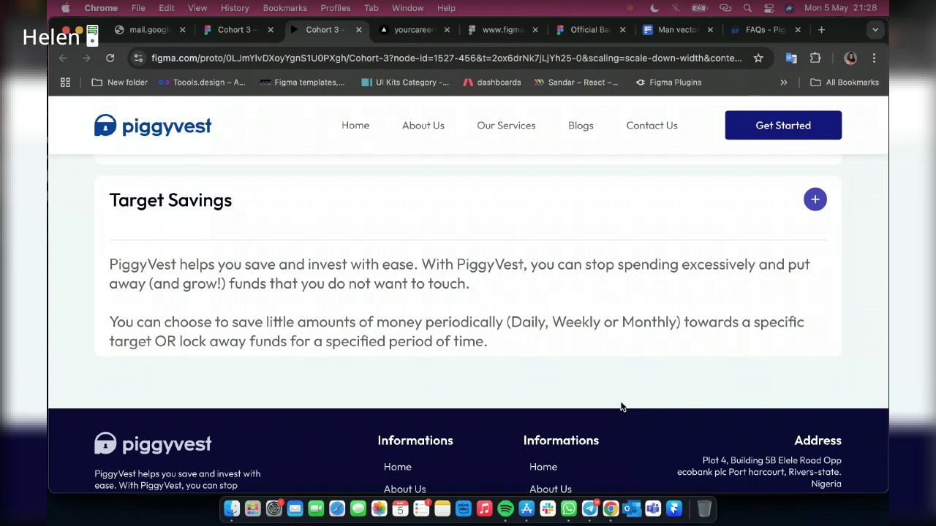
scroll(607, 356, up, 10)
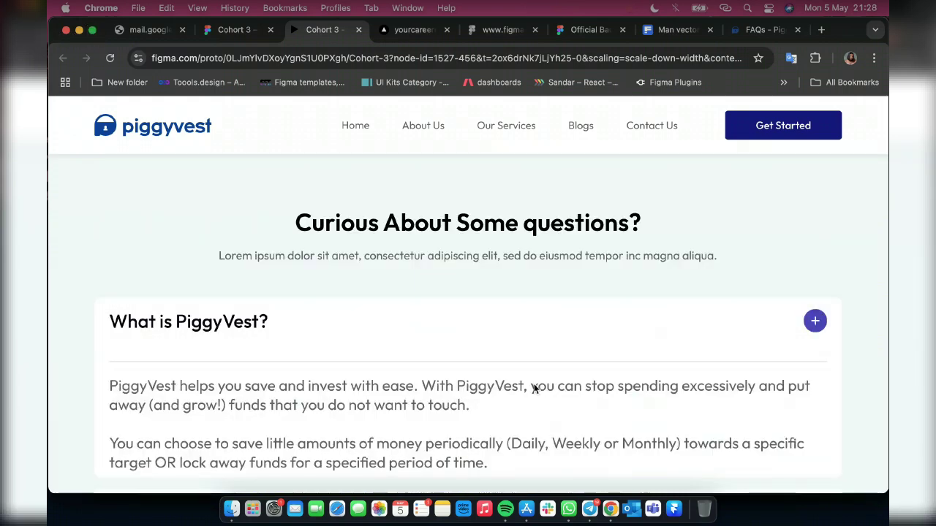
scroll(534, 388, down, 10)
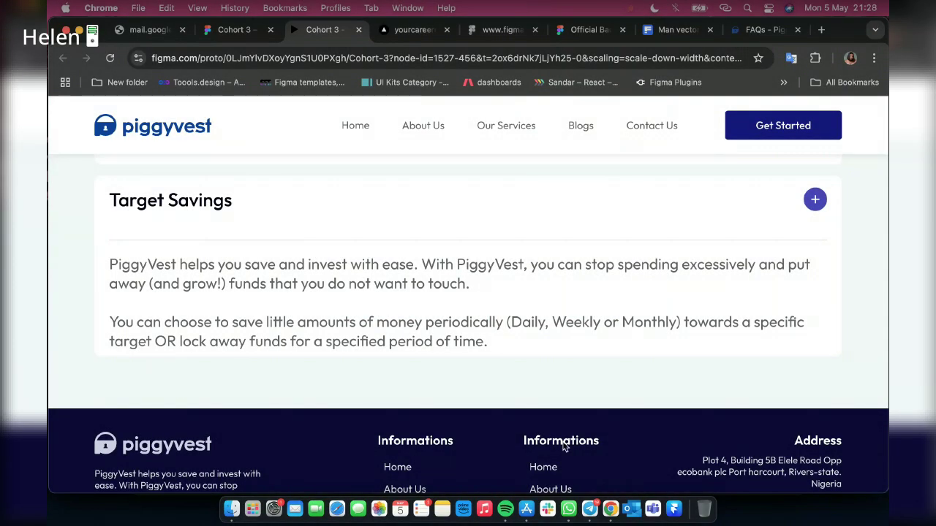
click(813, 199)
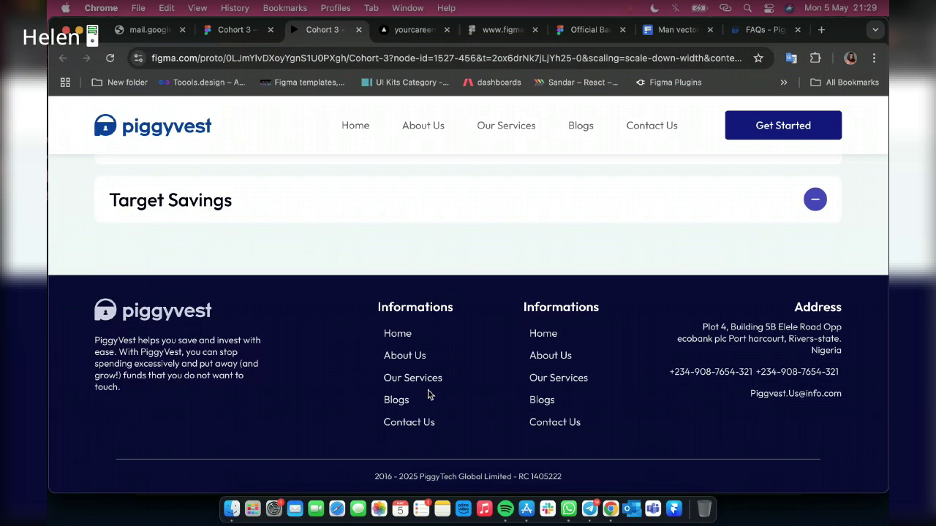
click(585, 512)
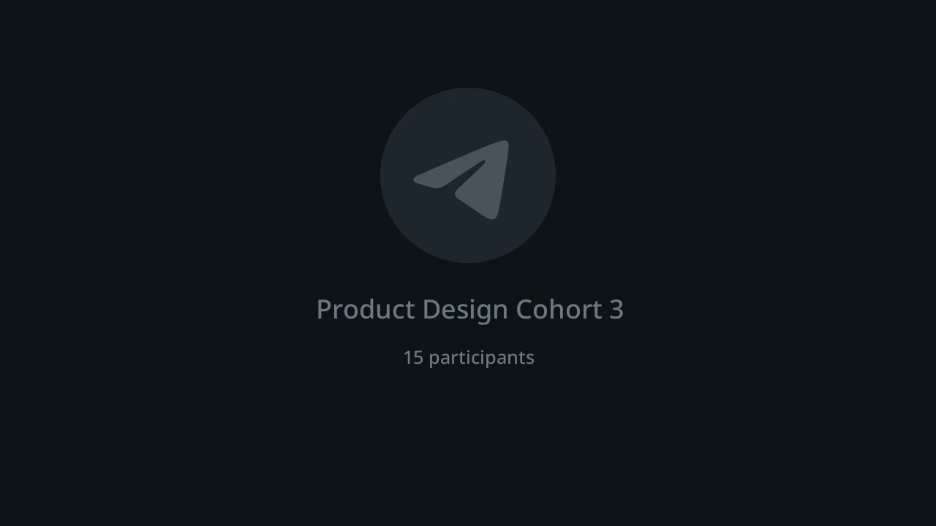
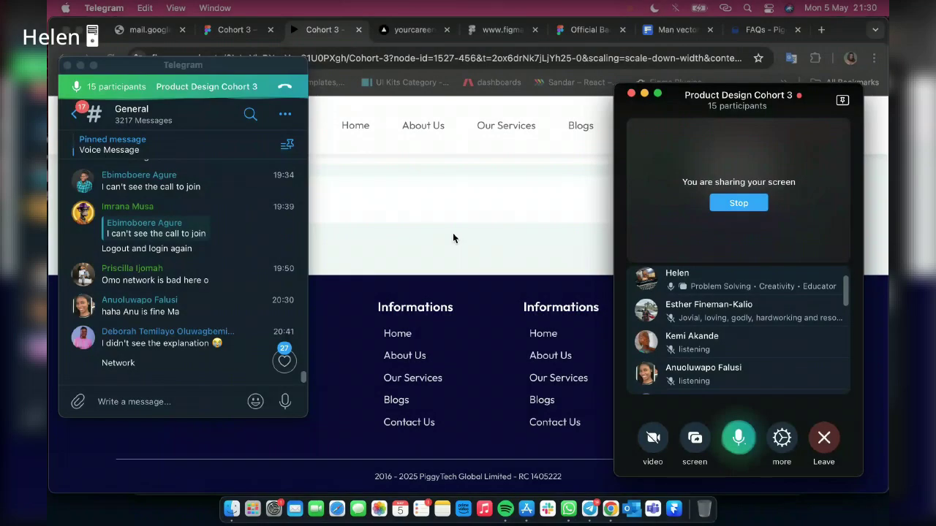
Expand and collapse the Target Savings FAQ answer twice in the prototype preview
click(453, 239)
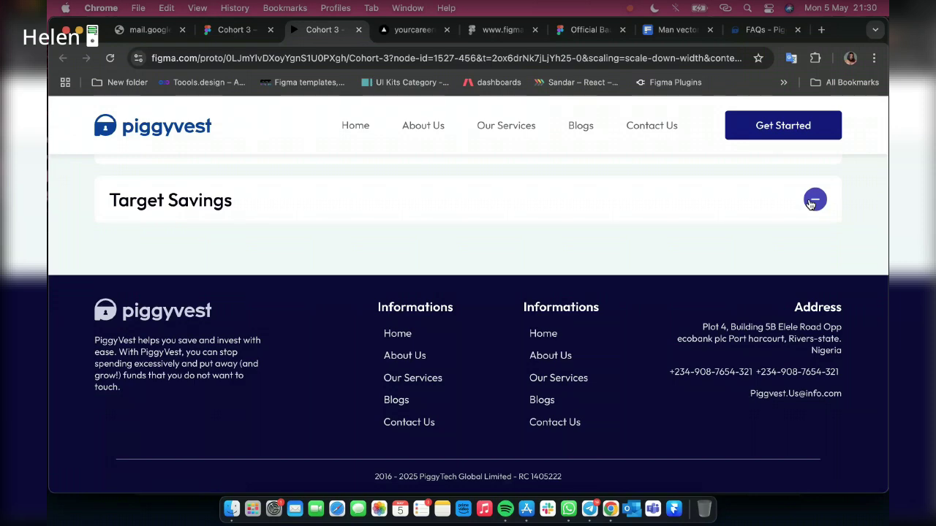
click(810, 204)
click(814, 201)
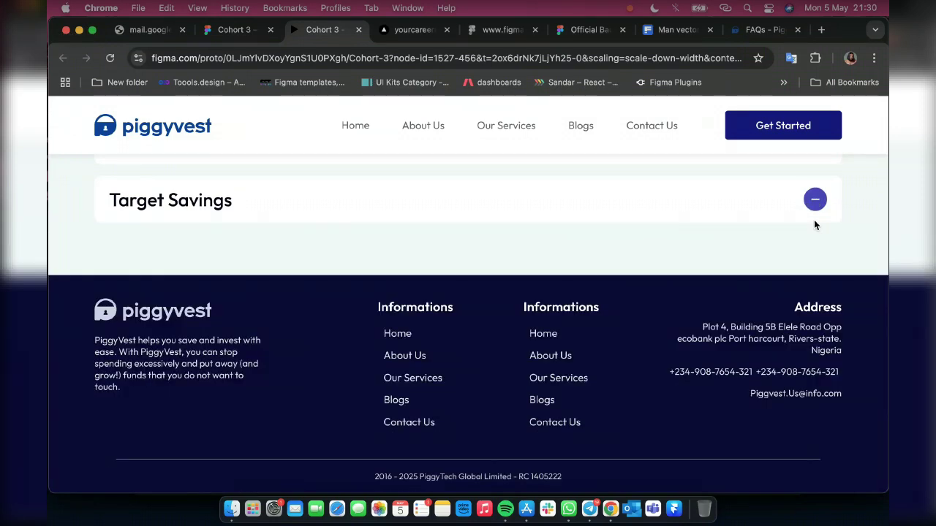
click(813, 219)
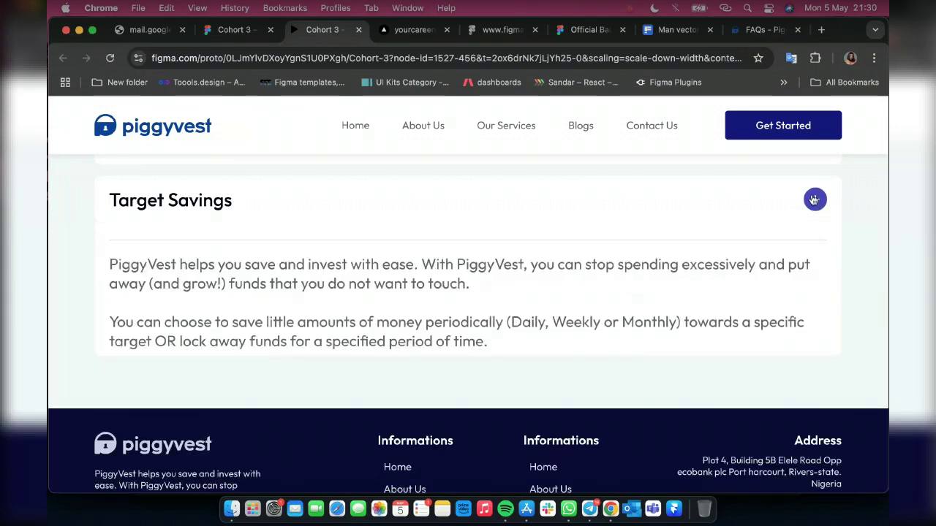
click(814, 200)
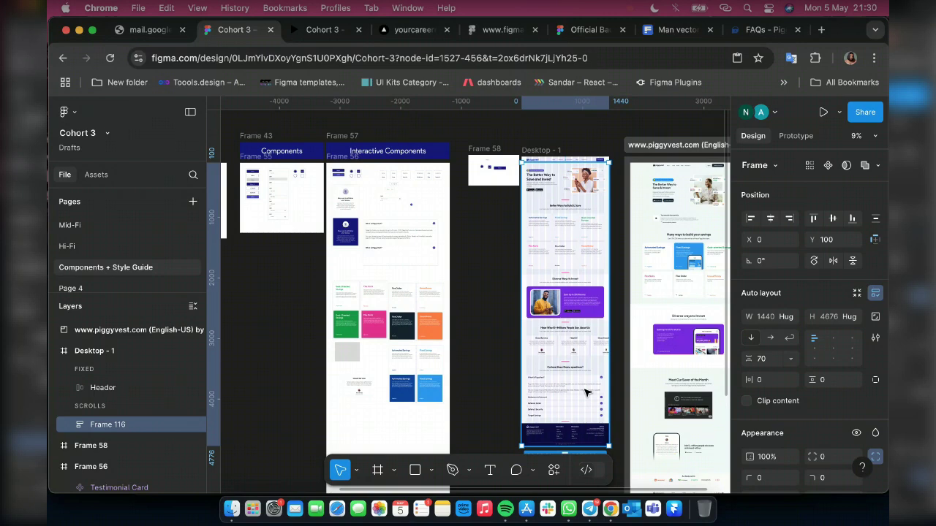
Select the FAQ section and the footer and wrap them in a new auto-layout frame (Shift+A)
click(585, 393)
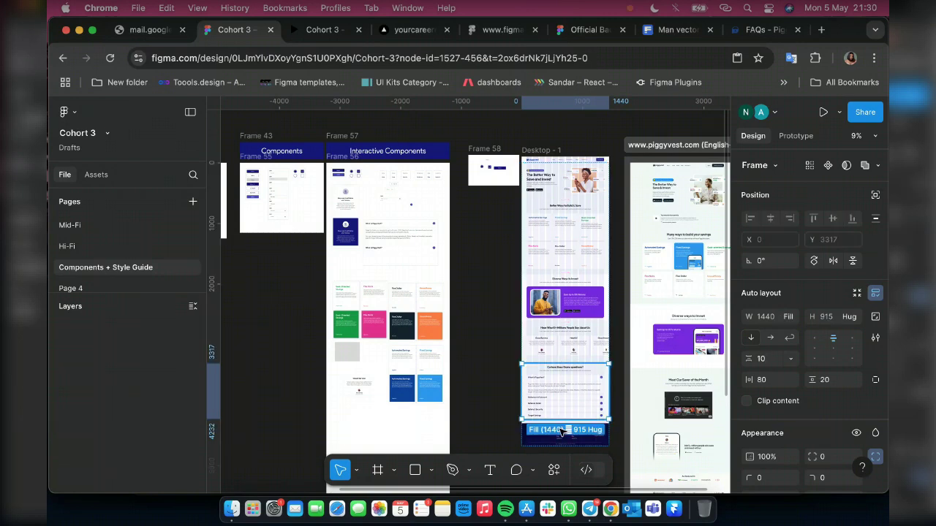
scroll(532, 432, up, 3)
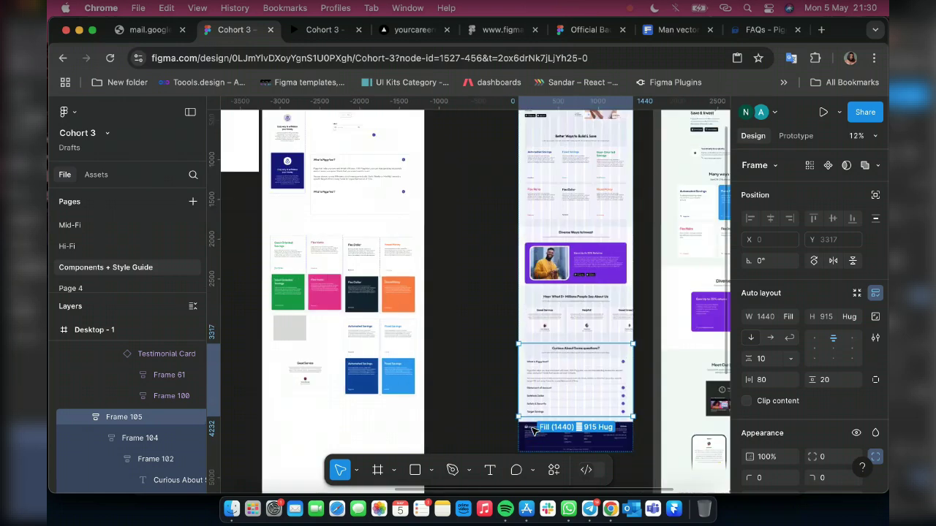
shift+click(533, 431)
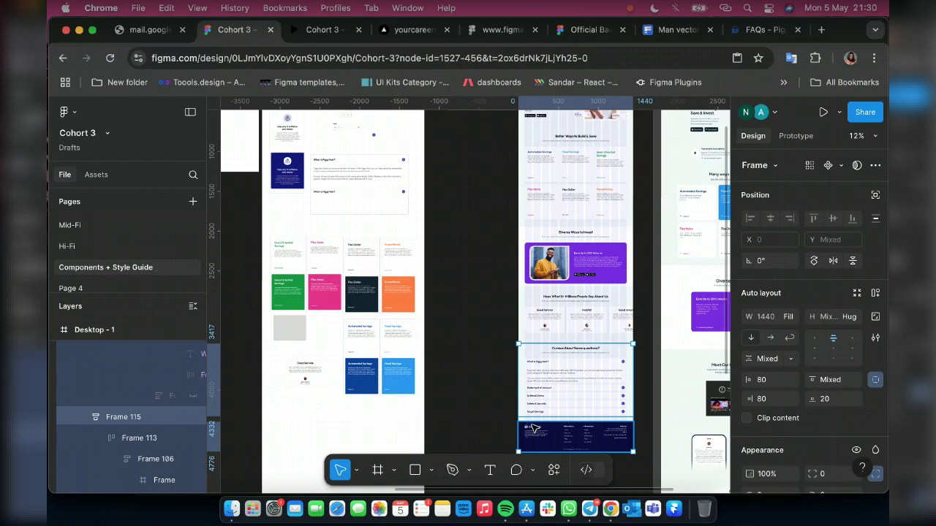
key(shift+a)
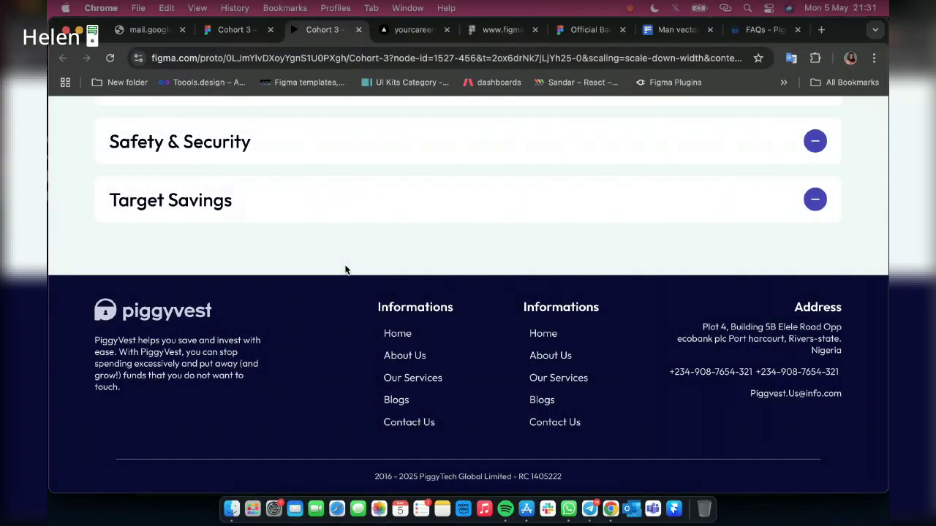
Restart the prototype preview and scroll up from the footer through the FAQ answers
click(813, 201)
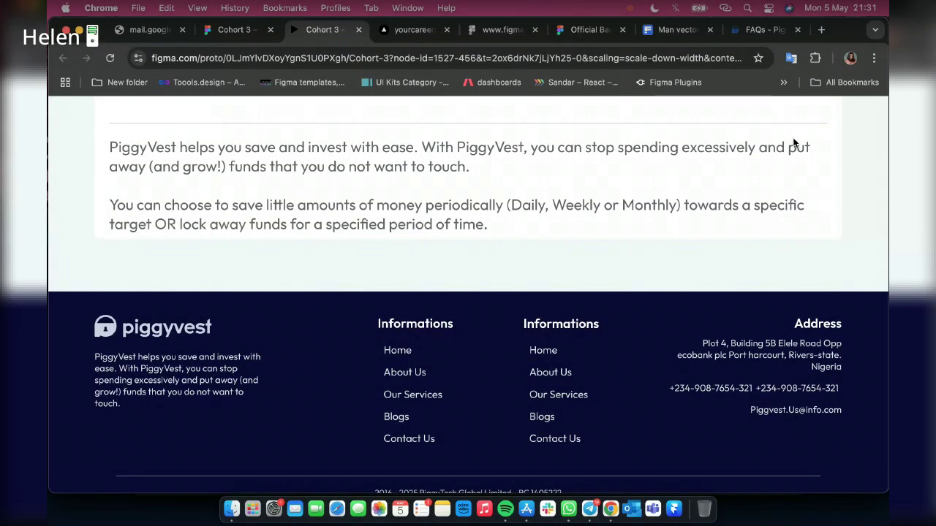
scroll(489, 373, down, 1)
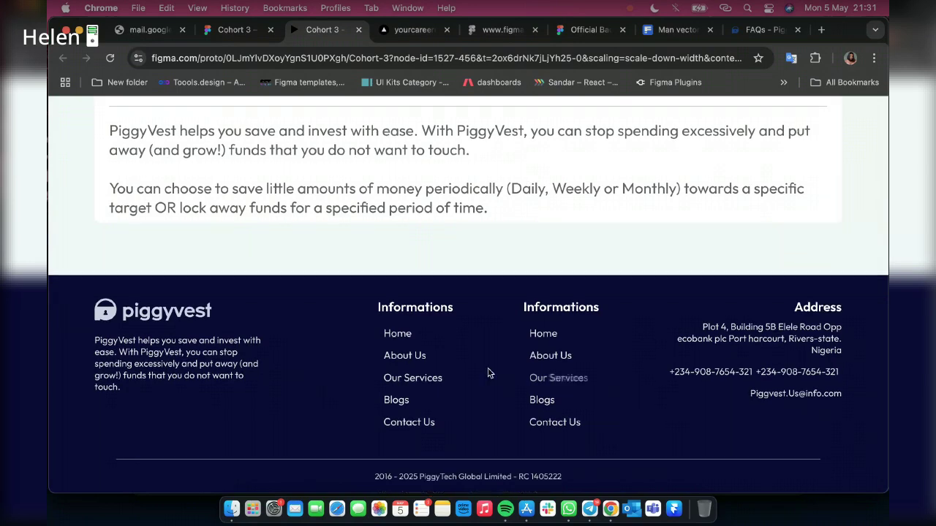
scroll(511, 344, up, 3)
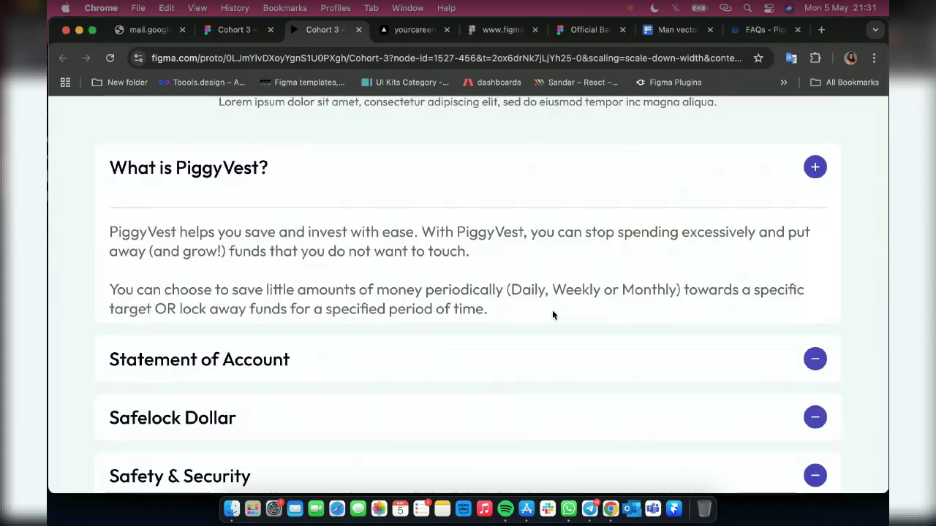
scroll(63, 130, up, 5)
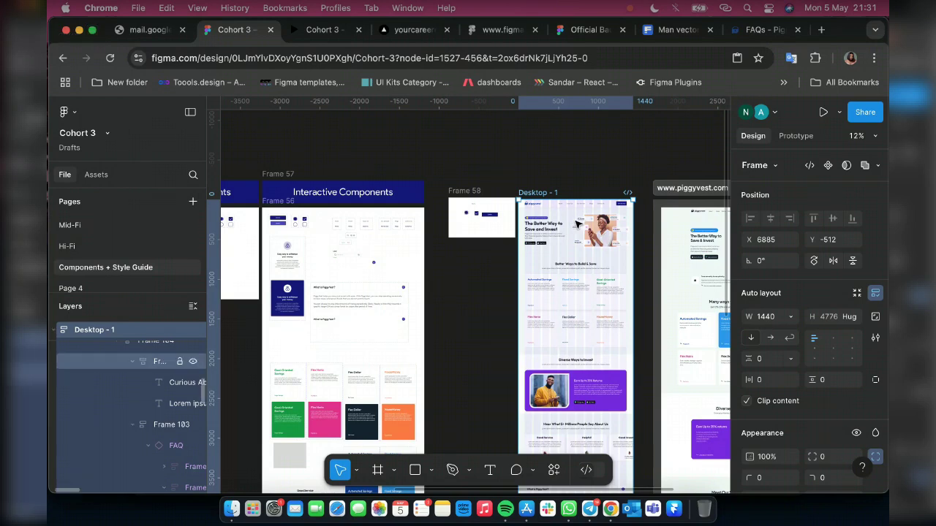
Set the Header's scroll Position to Sticky (stop at top edge)
scroll(576, 223, up, 10)
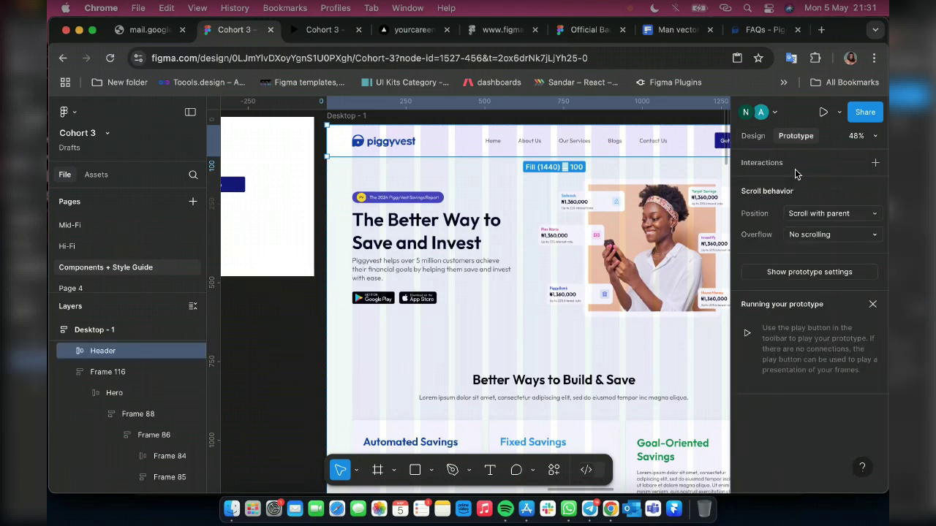
click(807, 217)
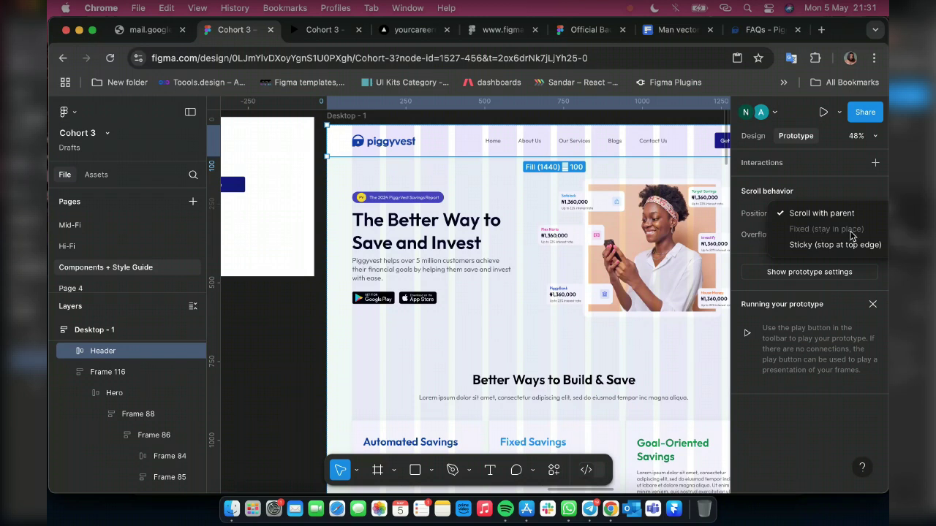
click(827, 248)
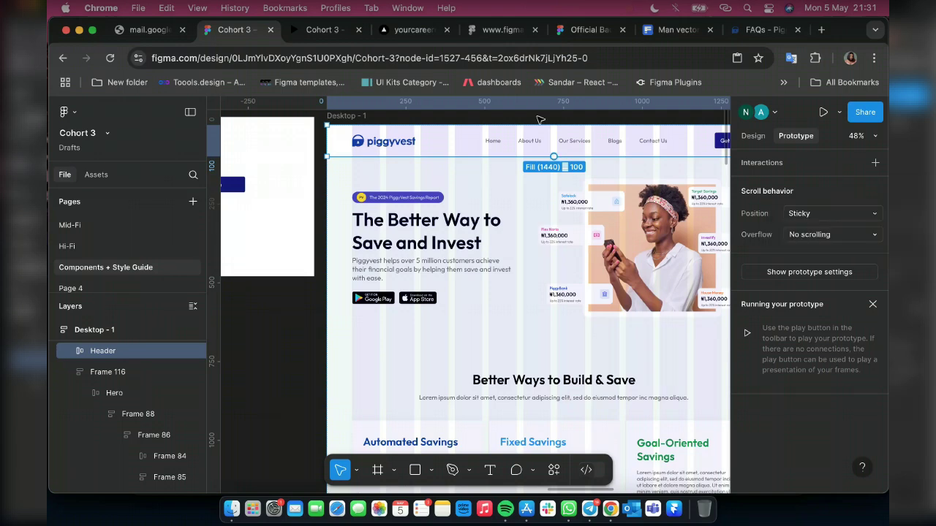
key(ctrl+Tab)
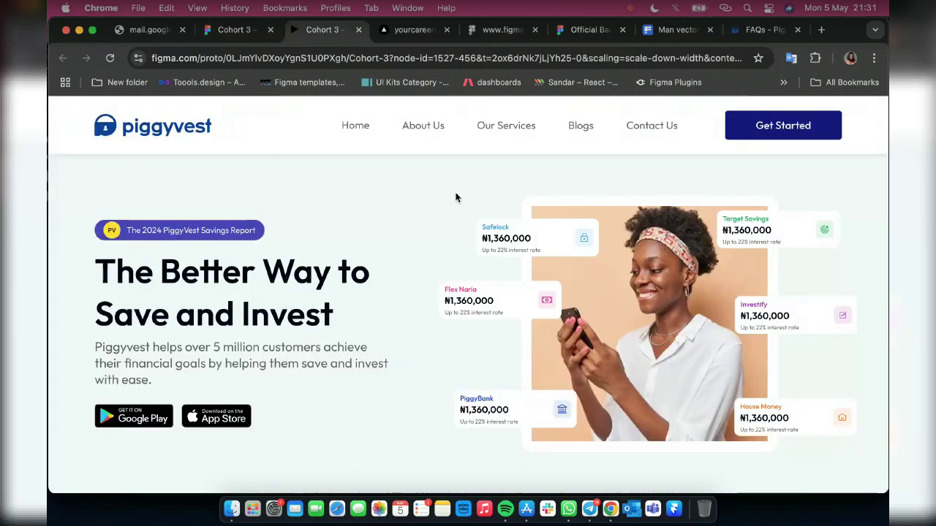
Scroll down the prototype preview to check how the header behaves
scroll(449, 182, down, 10)
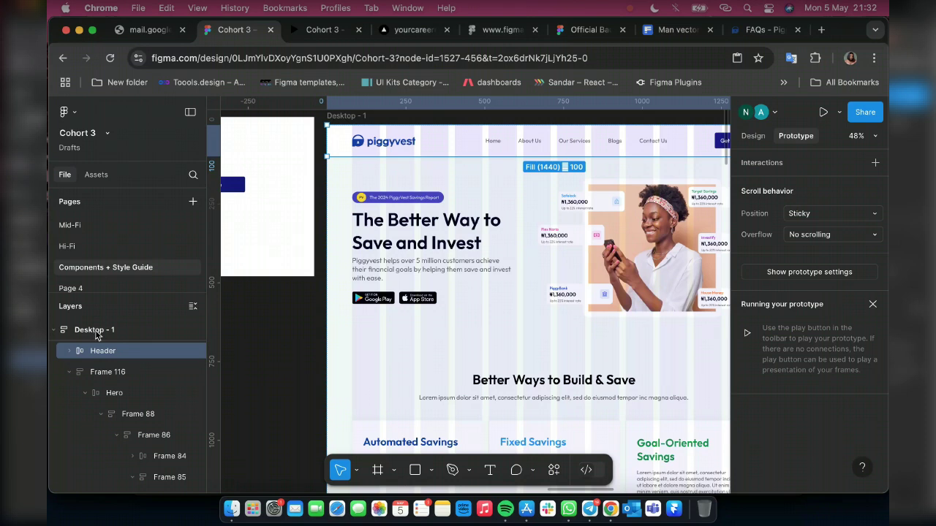
Remove auto layout from the Desktop - 1 page frame
click(97, 335)
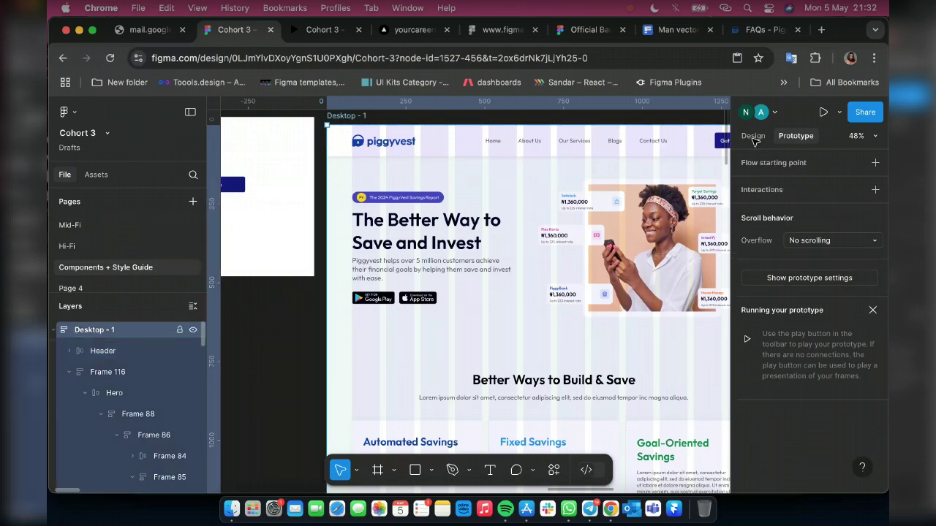
click(705, 150)
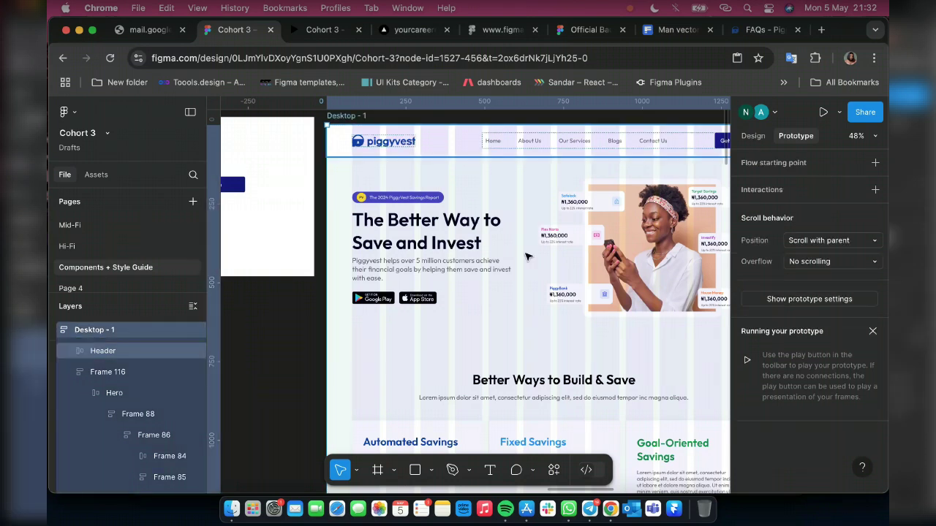
click(514, 292)
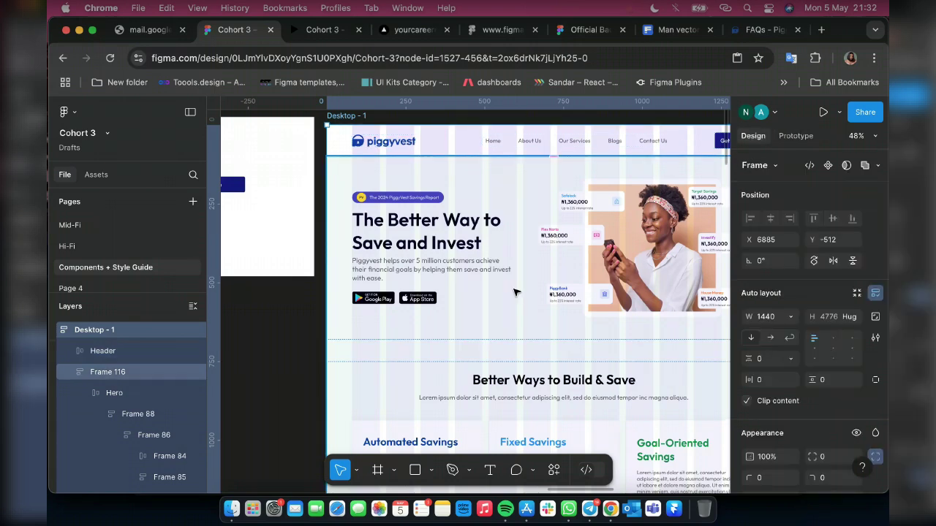
right_click(514, 292)
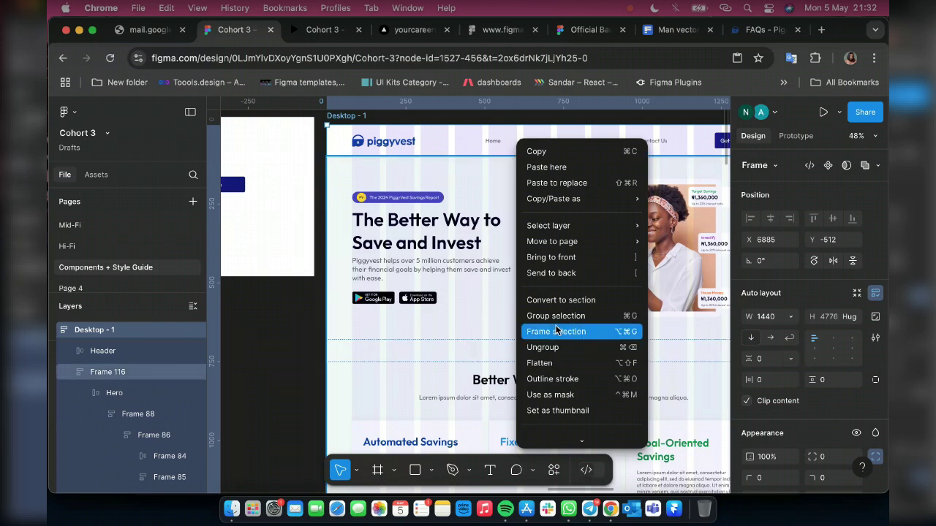
scroll(560, 363, down, 2)
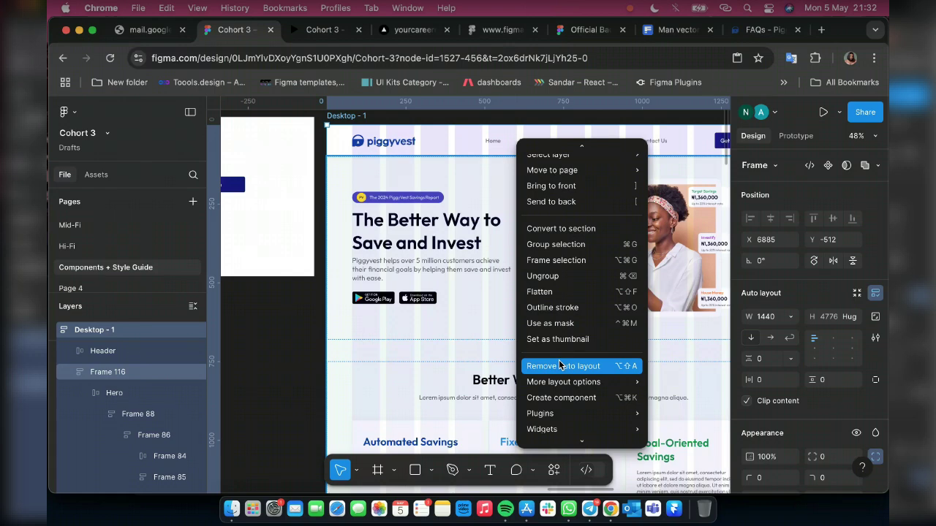
click(560, 364)
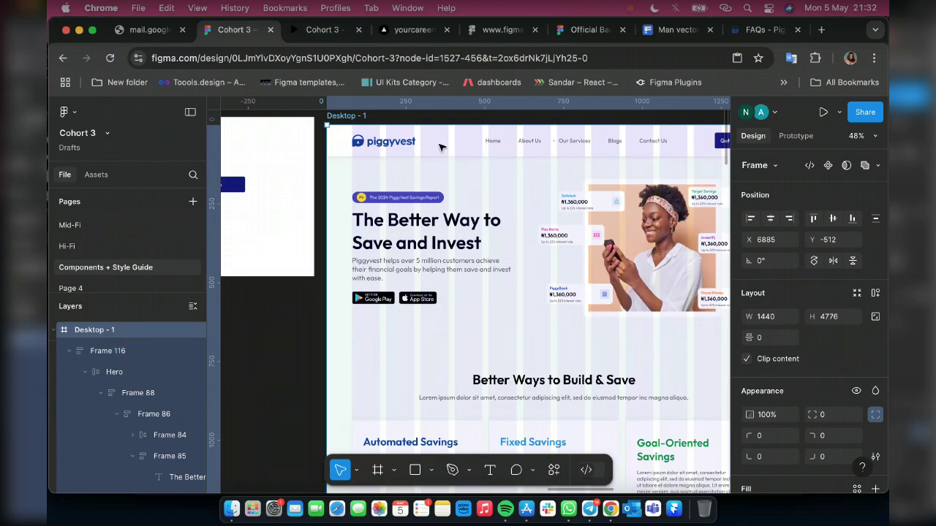
Change the Header's scroll Position from Sticky to Fixed (stay in place)
click(439, 147)
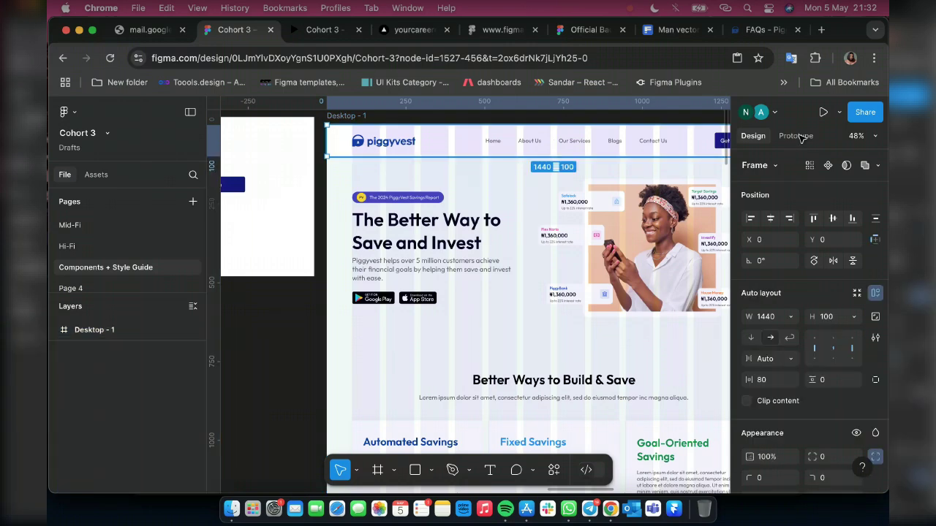
click(795, 136)
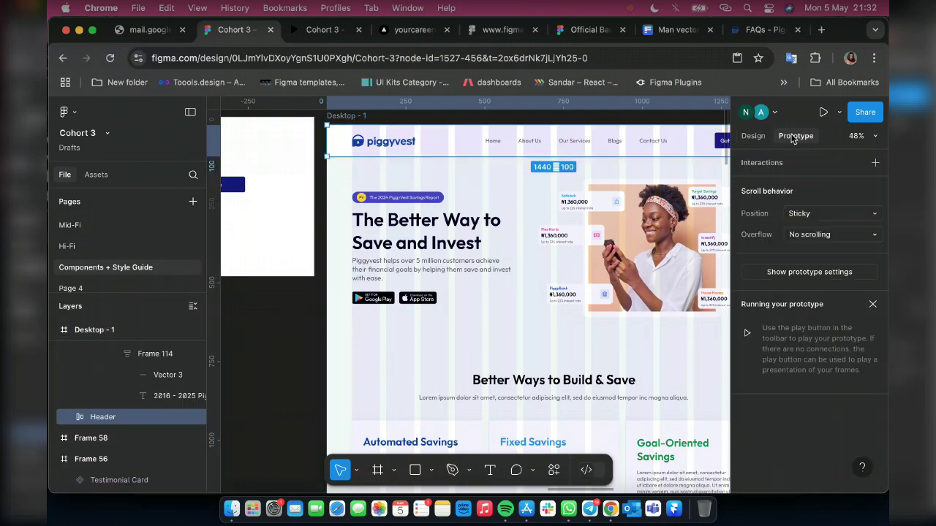
click(798, 213)
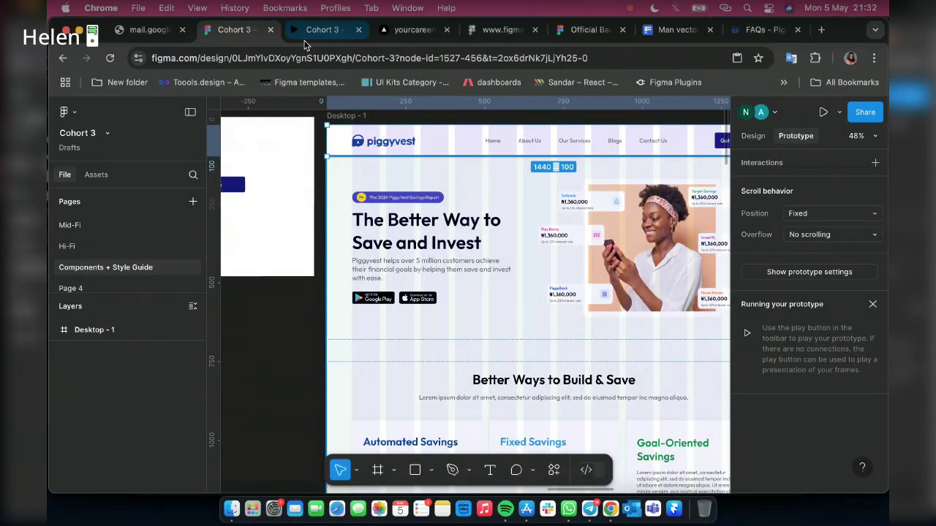
click(316, 30)
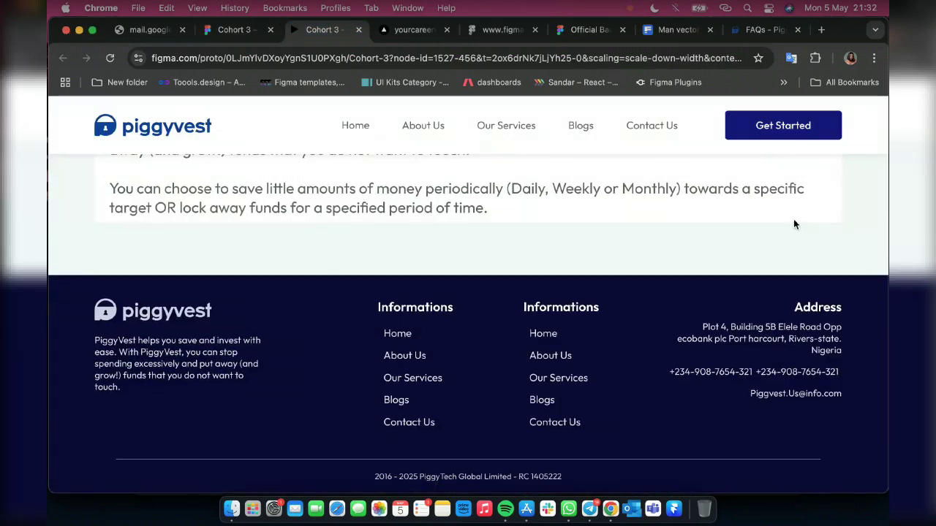
Scroll the prototype and expand Target Savings to confirm the fixed header stays on top
scroll(795, 225, up, 2)
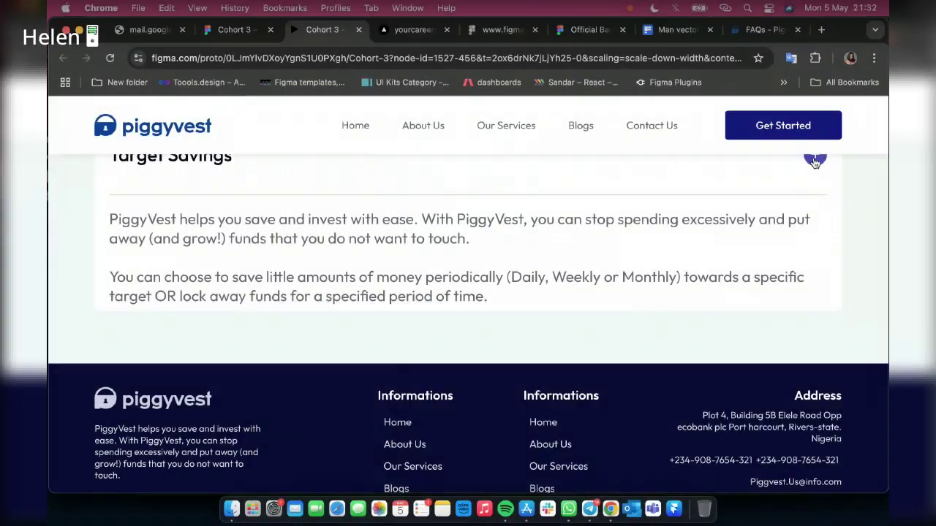
scroll(300, 449, down, 3)
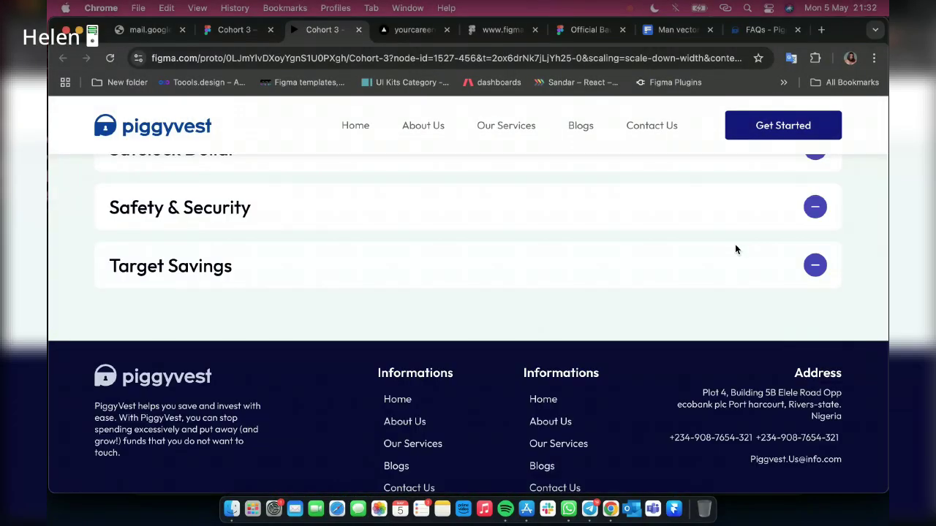
click(814, 264)
scroll(731, 198, up, 3)
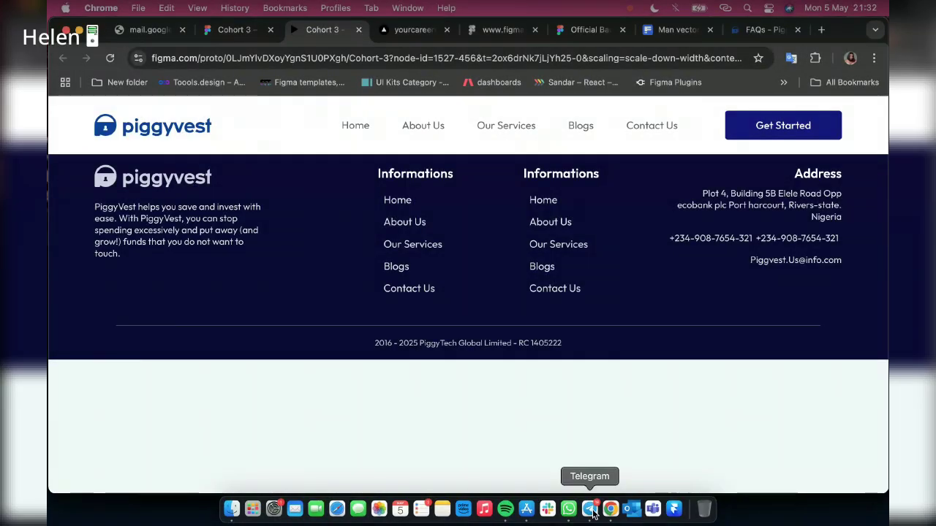
click(589, 508)
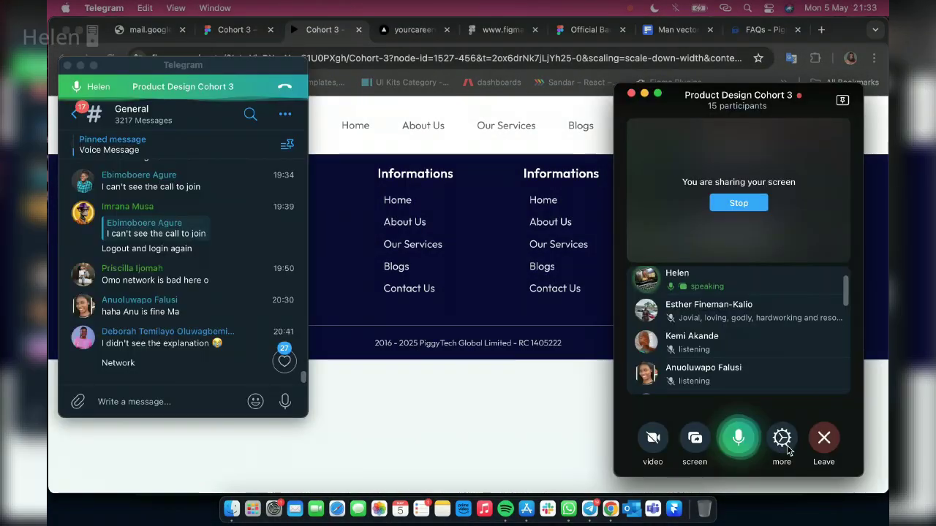